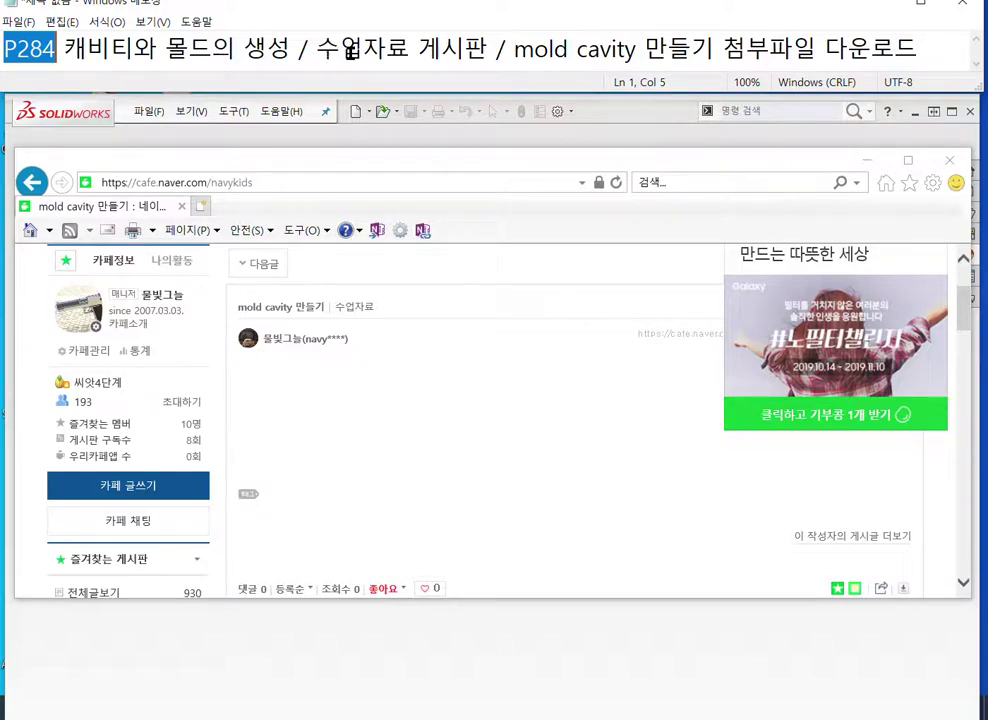
Step: Close the advertisement on the "mold cavity 만들기" post and show the post's attached files
{"action": "left_click_drag", "start_coordinate": [318, 52], "coordinate": [918, 47]}
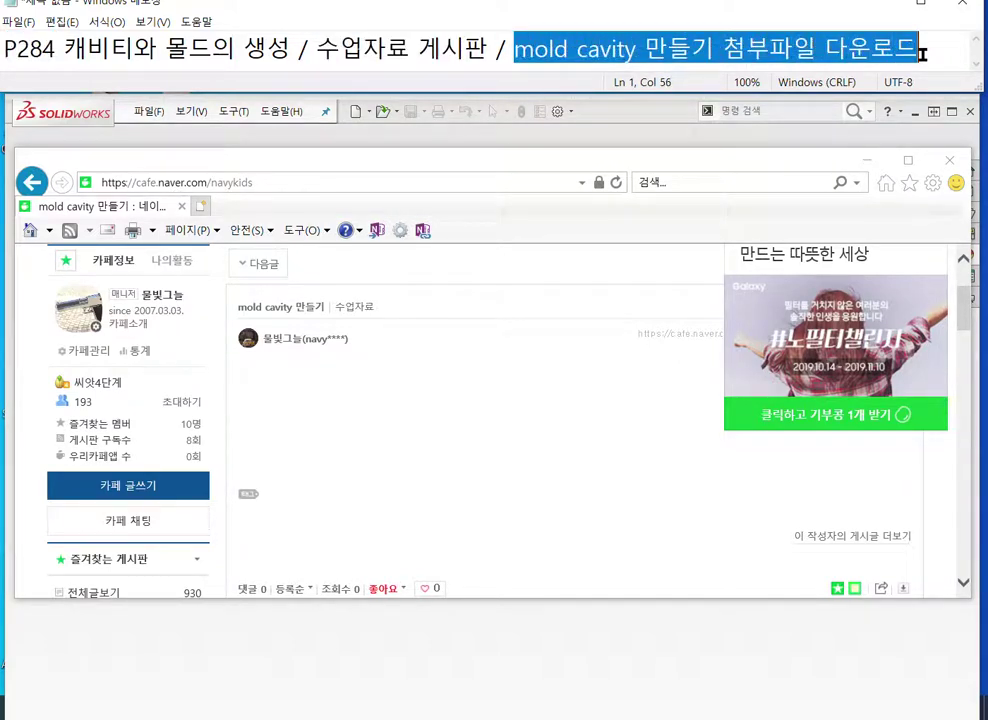
{"action": "scroll", "coordinate": [833, 475], "scroll_direction": "up", "scroll_amount": 2}
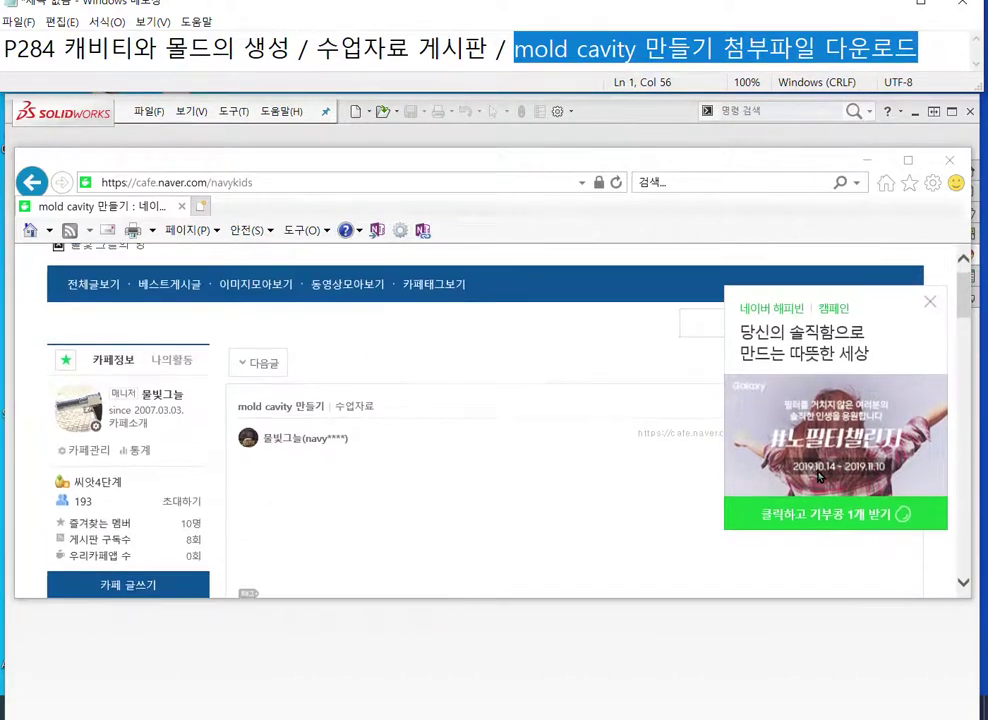
{"action": "left_click", "coordinate": [931, 309]}
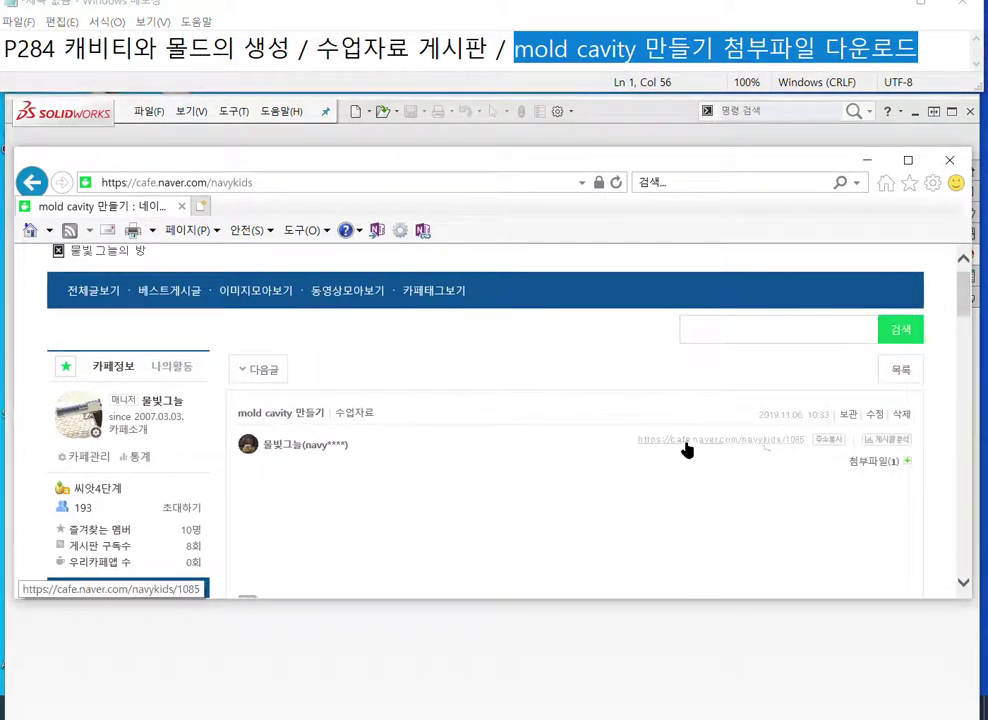
{"action": "left_click", "coordinate": [877, 461]}
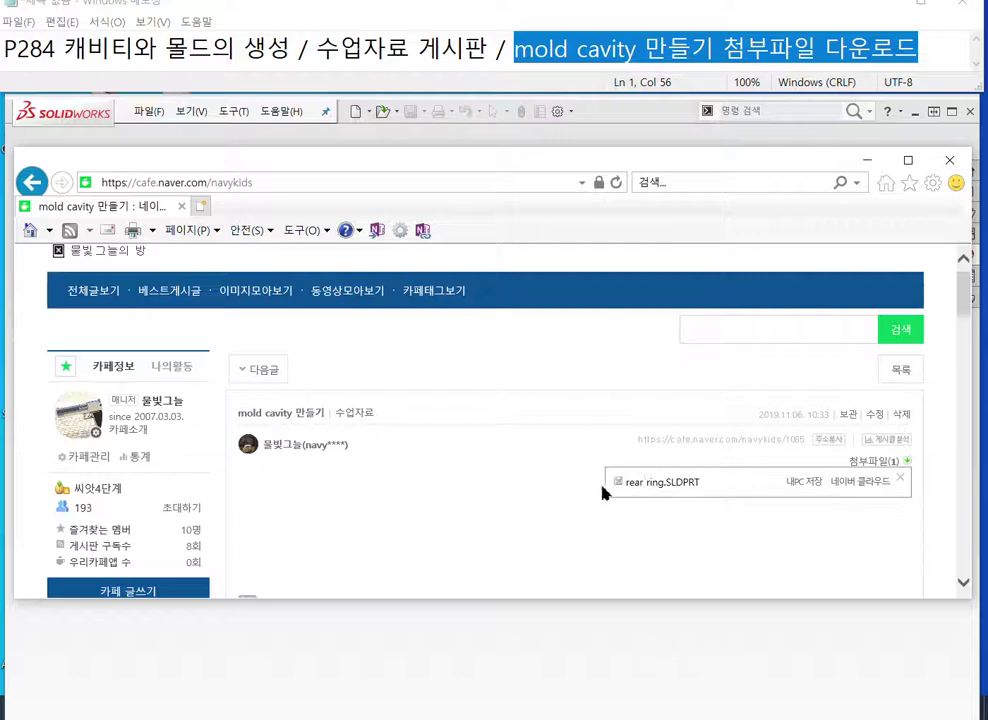
Step: Switch to SOLIDWORKS and open the "rear ring test" part from the "mold cavity" folder
{"action": "left_click", "coordinate": [508, 655]}
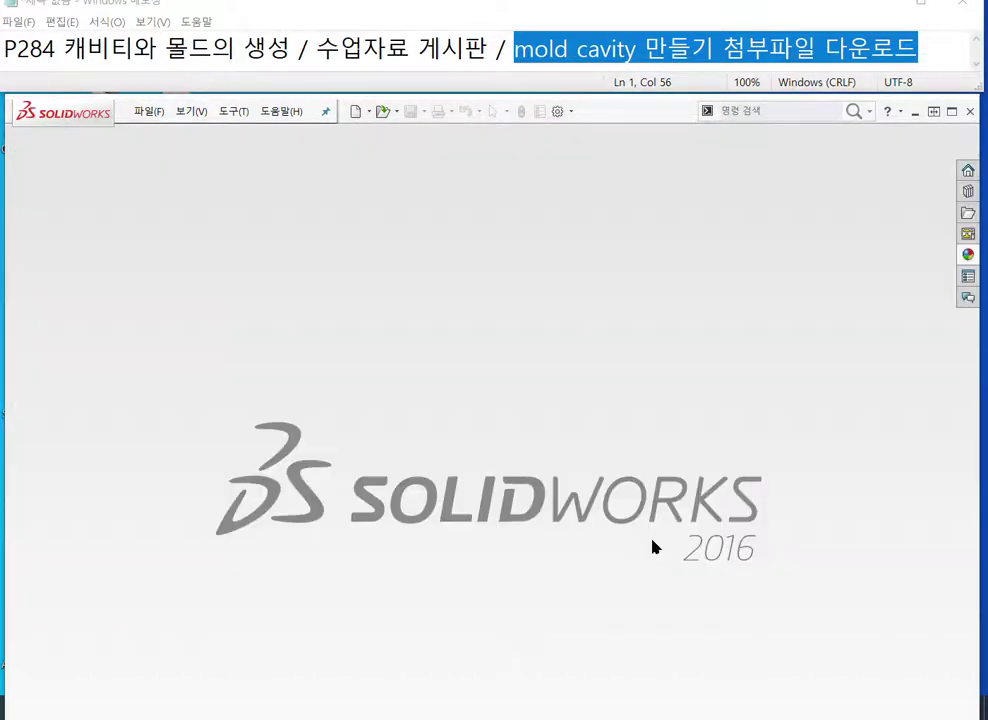
{"action": "left_click", "coordinate": [378, 113]}
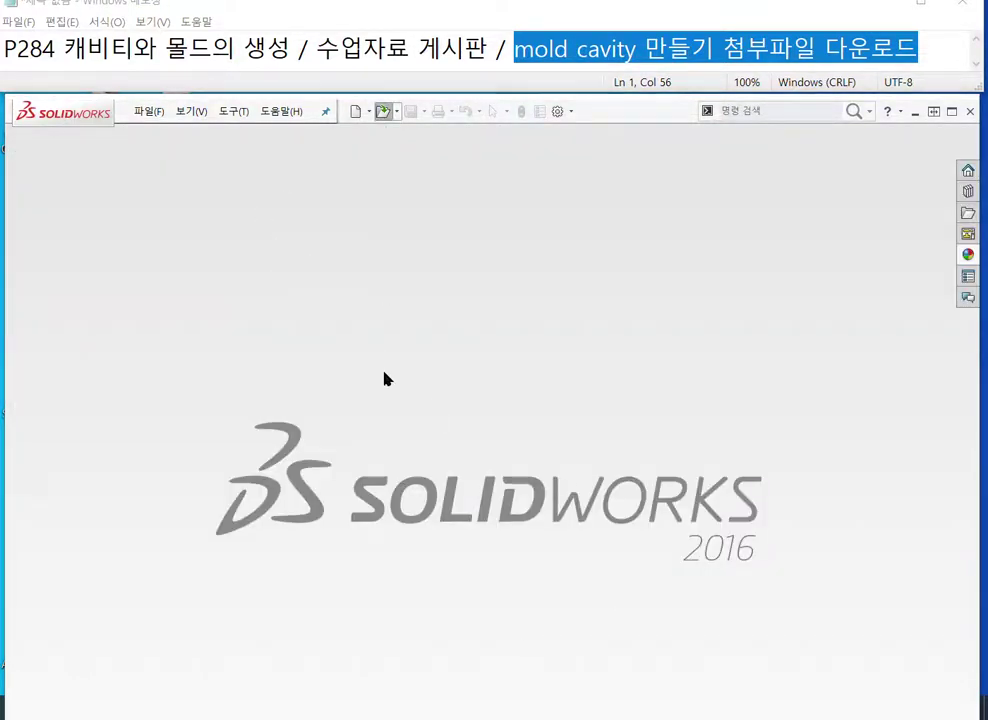
{"action": "left_click_drag", "start_coordinate": [407, 30], "coordinate": [363, 108]}
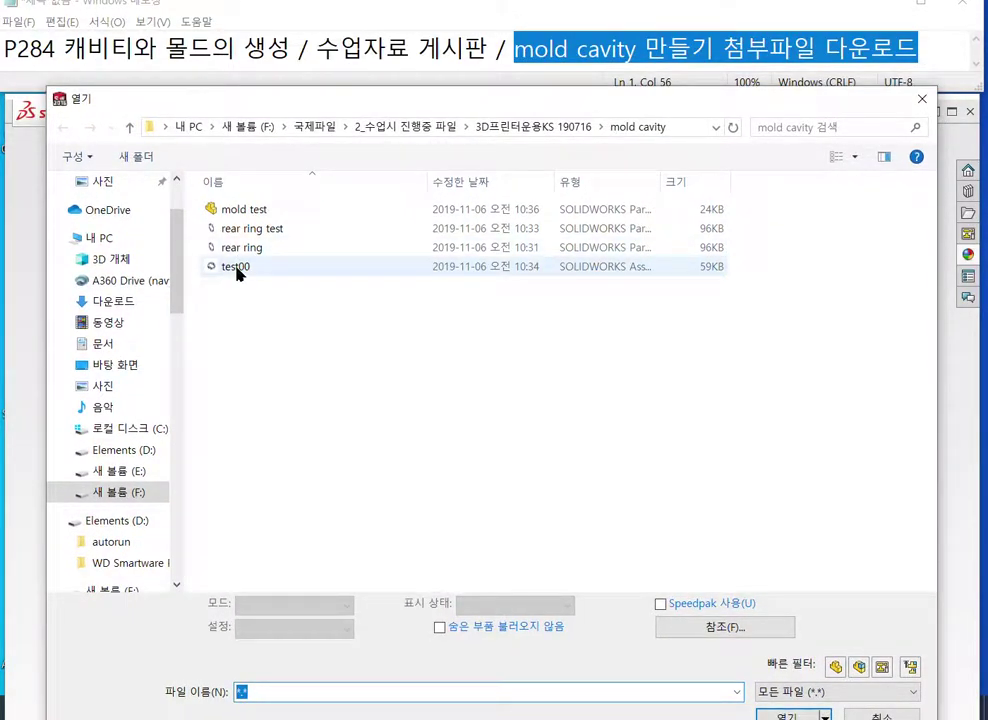
{"action": "left_click", "coordinate": [222, 228]}
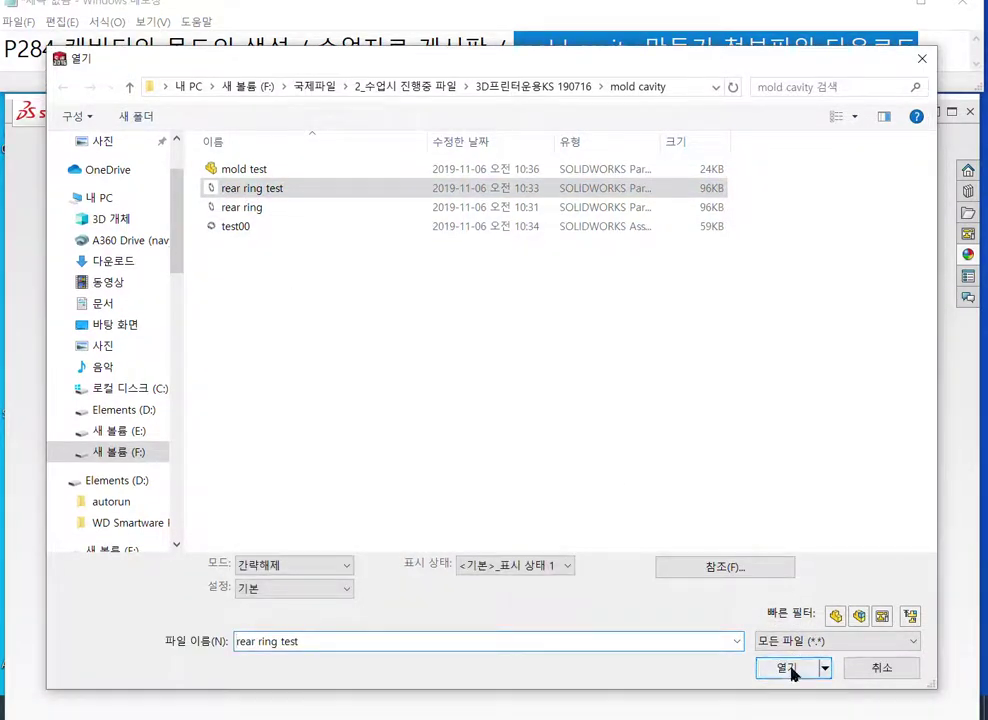
{"action": "left_click", "coordinate": [787, 668]}
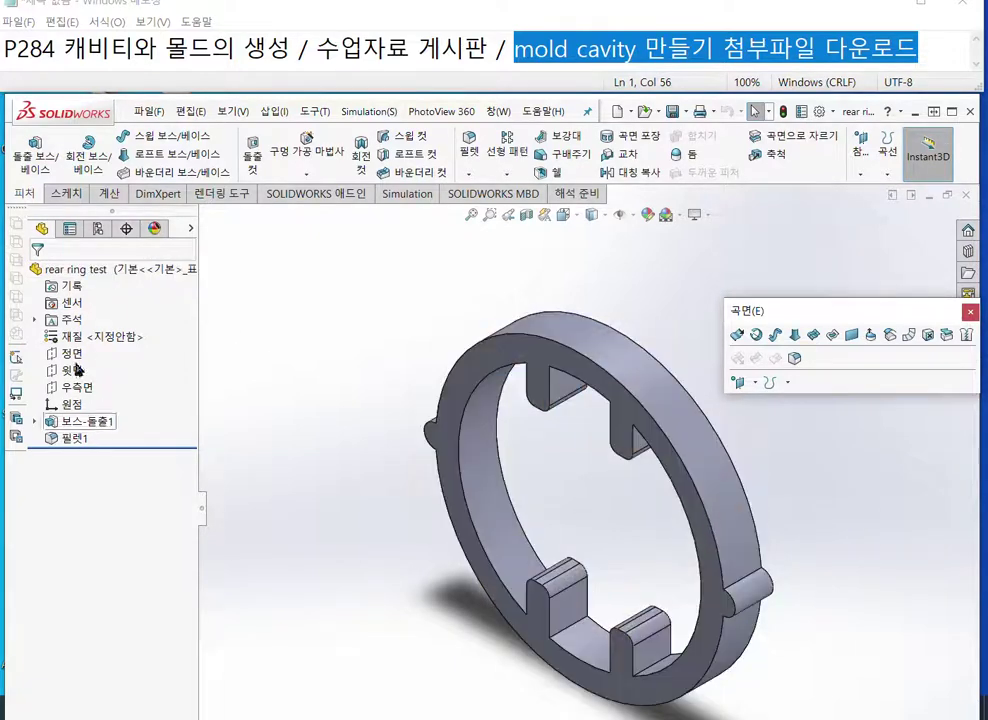
Step: Examine the geometry and dimensions of the ring's boss extrusion and fillet features
{"action": "left_click", "coordinate": [85, 423]}
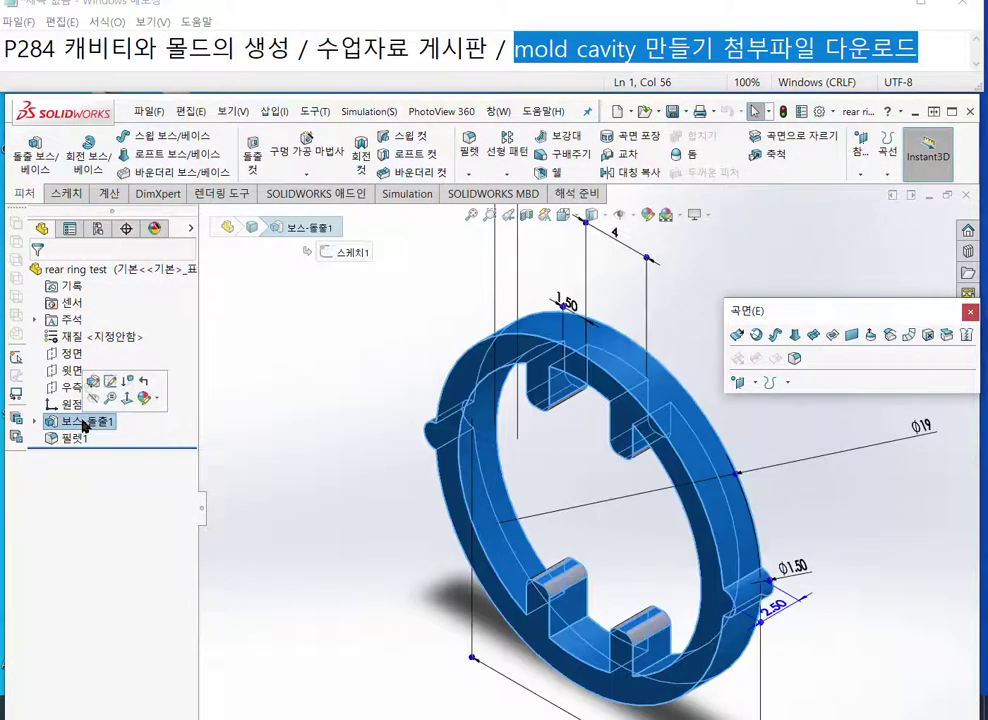
{"action": "left_click", "coordinate": [78, 439]}
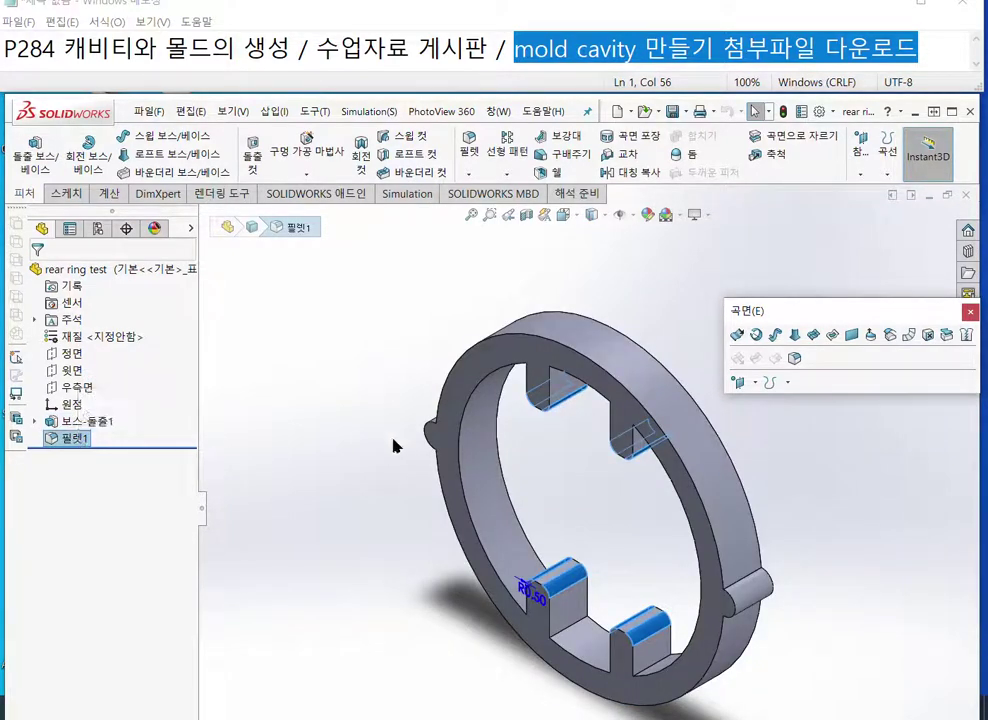
{"action": "left_click", "coordinate": [320, 446]}
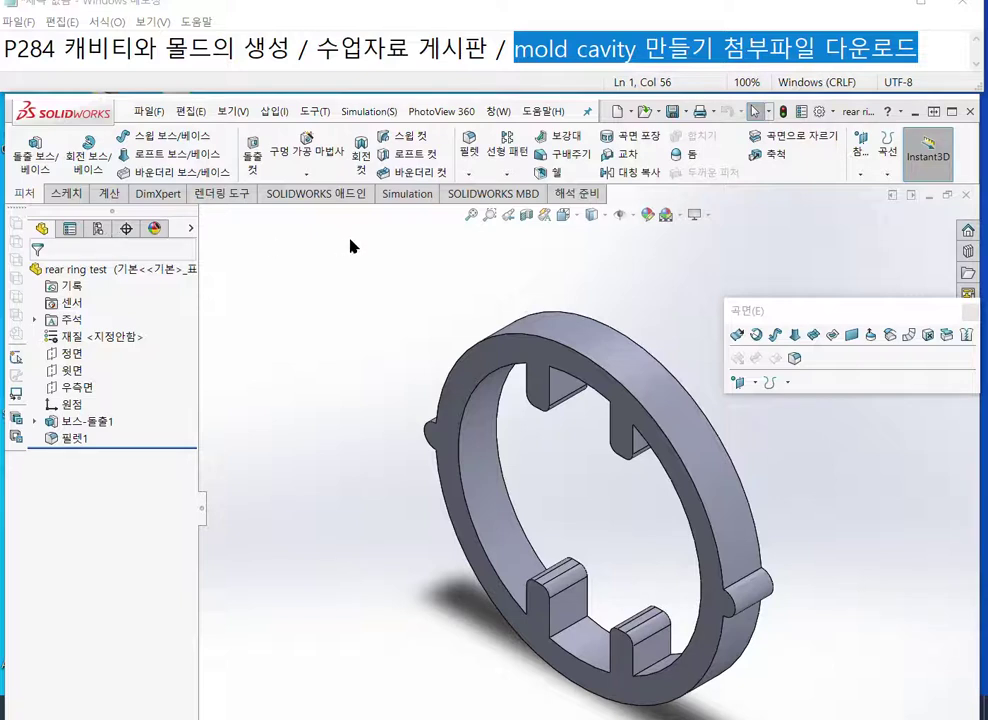
{"action": "key", "text": "F9"}
{"action": "mouse_move", "coordinate": [666, 392]}
{"action": "left_mouse_down"}
{"action": "mouse_move", "coordinate": [750, 417]}
{"action": "mouse_move", "coordinate": [879, 498]}
{"action": "mouse_move", "coordinate": [941, 587]}
{"action": "mouse_move", "coordinate": [951, 676]}
{"action": "left_mouse_up"}
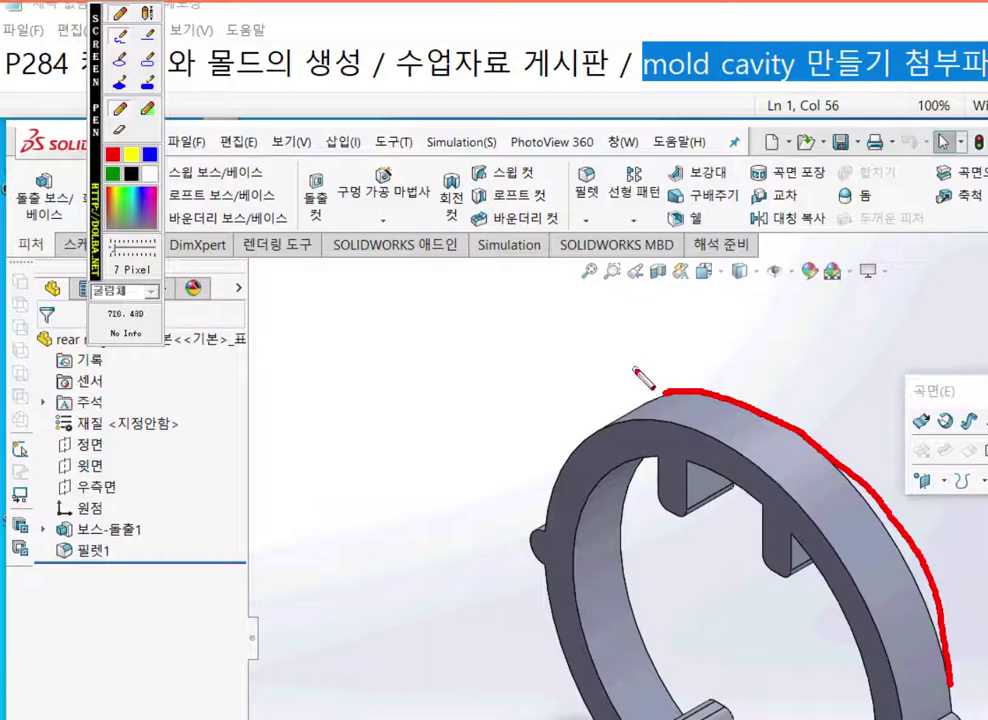
{"action": "key", "text": "F9"}
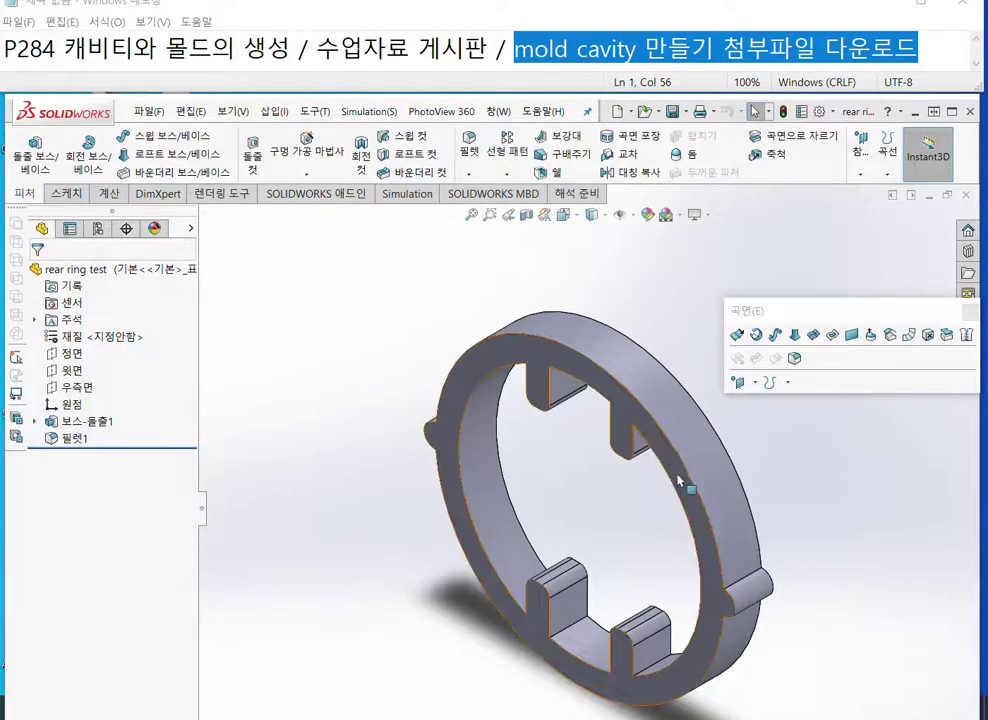
{"action": "middle_click_drag", "start_coordinate": [772, 507], "coordinate": [575, 419], "text": "ctrl"}
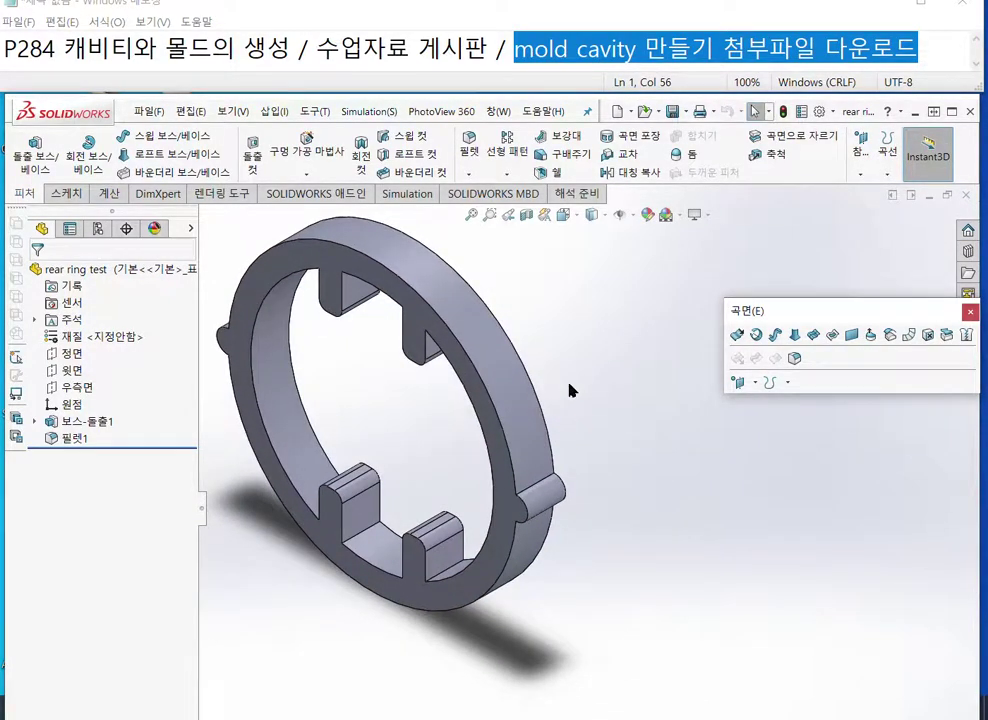
{"action": "key", "text": "F9"}
{"action": "mouse_move", "coordinate": [392, 278]}
{"action": "left_mouse_down"}
{"action": "mouse_move", "coordinate": [514, 311]}
{"action": "mouse_move", "coordinate": [684, 500]}
{"action": "mouse_move", "coordinate": [718, 638]}
{"action": "mouse_move", "coordinate": [668, 719]}
{"action": "left_mouse_up"}
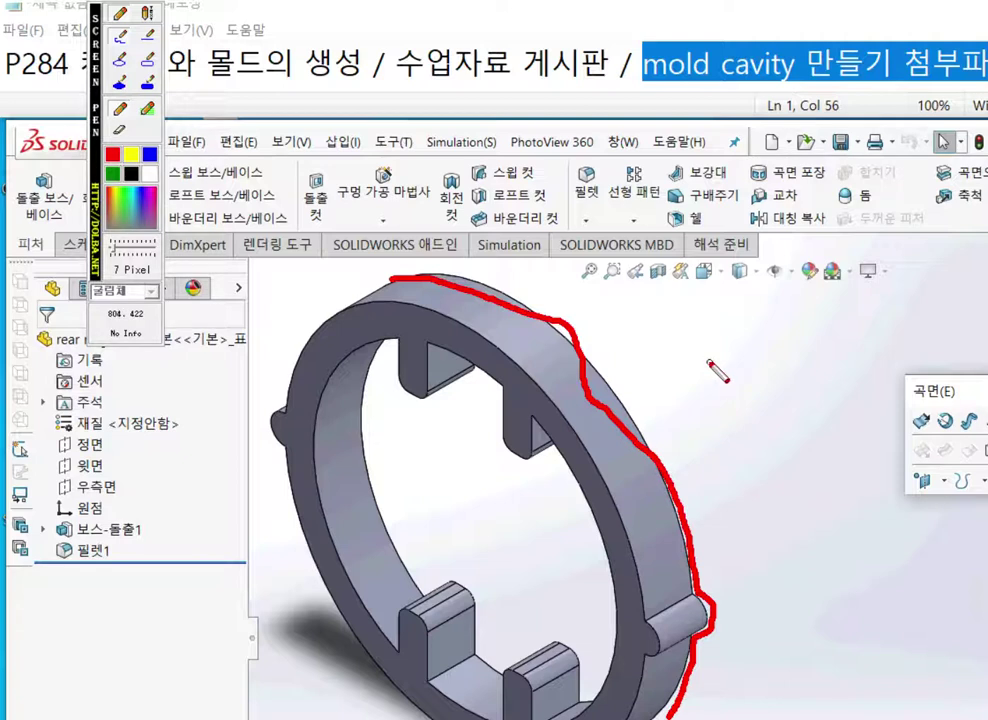
{"action": "mouse_move", "coordinate": [792, 253]}
{"action": "left_mouse_down"}
{"action": "mouse_move", "coordinate": [701, 365]}
{"action": "mouse_move", "coordinate": [889, 320]}
{"action": "mouse_move", "coordinate": [783, 262]}
{"action": "left_mouse_up"}
{"action": "mouse_move", "coordinate": [720, 283]}
{"action": "left_mouse_down"}
{"action": "mouse_move", "coordinate": [768, 303]}
{"action": "mouse_move", "coordinate": [800, 358]}
{"action": "left_mouse_up"}
{"action": "left_click_drag", "start_coordinate": [708, 330], "coordinate": [742, 287]}
{"action": "left_click_drag", "start_coordinate": [870, 252], "coordinate": [972, 212]}
{"action": "left_click", "coordinate": [148, 156]}
{"action": "mouse_move", "coordinate": [880, 300]}
{"action": "left_mouse_down"}
{"action": "mouse_move", "coordinate": [862, 336]}
{"action": "mouse_move", "coordinate": [705, 367]}
{"action": "left_mouse_up"}
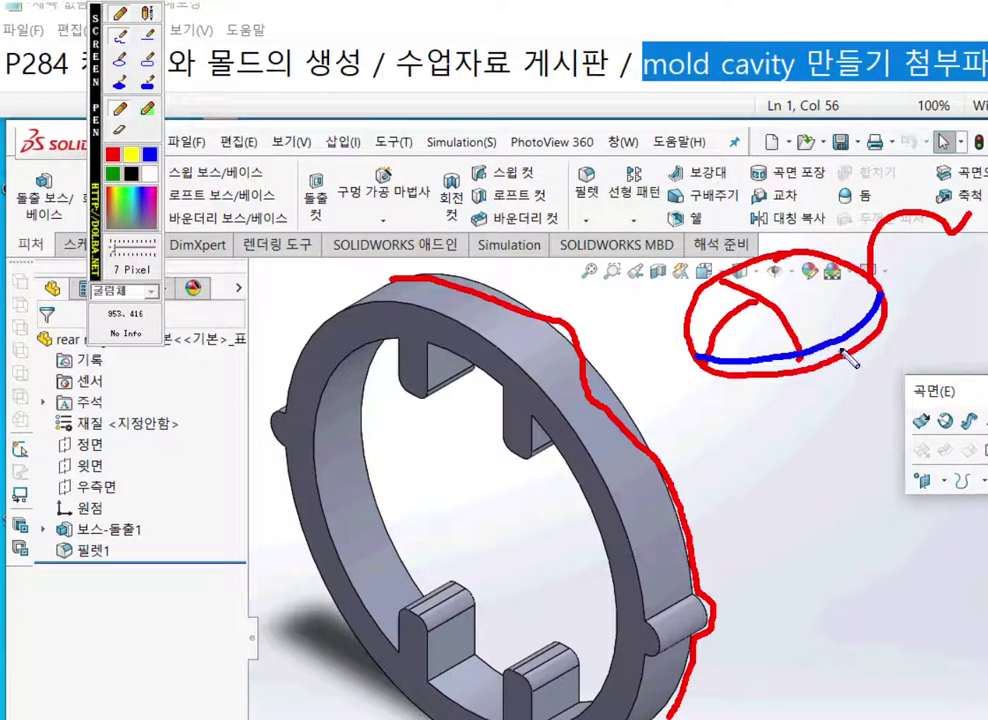
{"action": "mouse_move", "coordinate": [836, 348]}
{"action": "left_mouse_down"}
{"action": "mouse_move", "coordinate": [852, 392]}
{"action": "mouse_move", "coordinate": [828, 383]}
{"action": "left_mouse_up"}
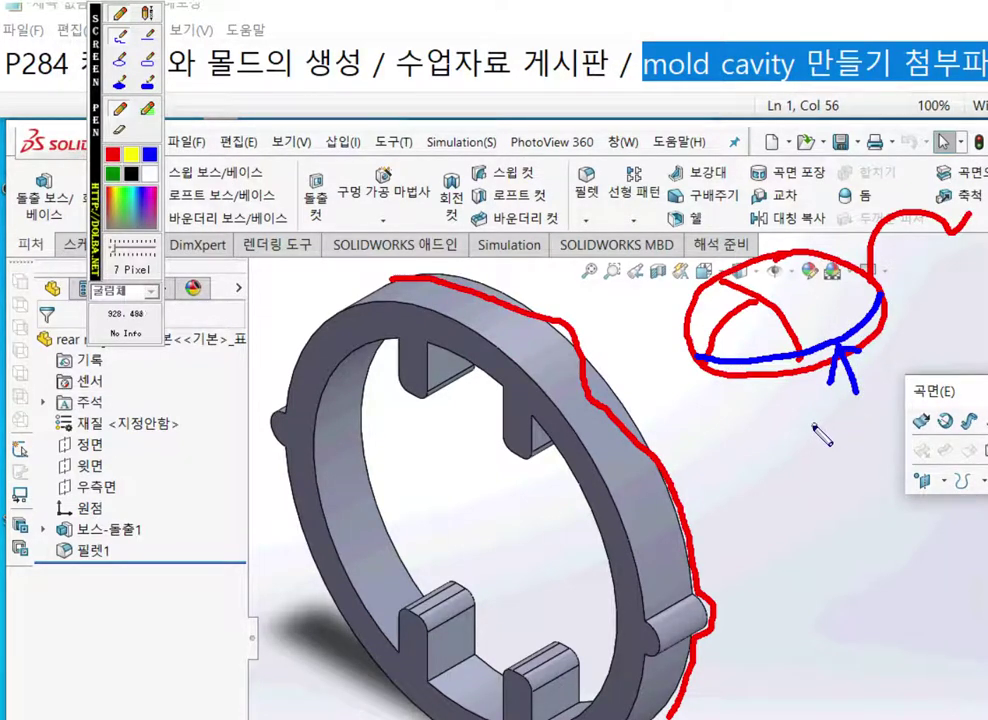
{"action": "mouse_move", "coordinate": [675, 493]}
{"action": "left_mouse_down"}
{"action": "mouse_move", "coordinate": [724, 470]}
{"action": "mouse_move", "coordinate": [690, 504]}
{"action": "mouse_move", "coordinate": [716, 508]}
{"action": "left_mouse_up"}
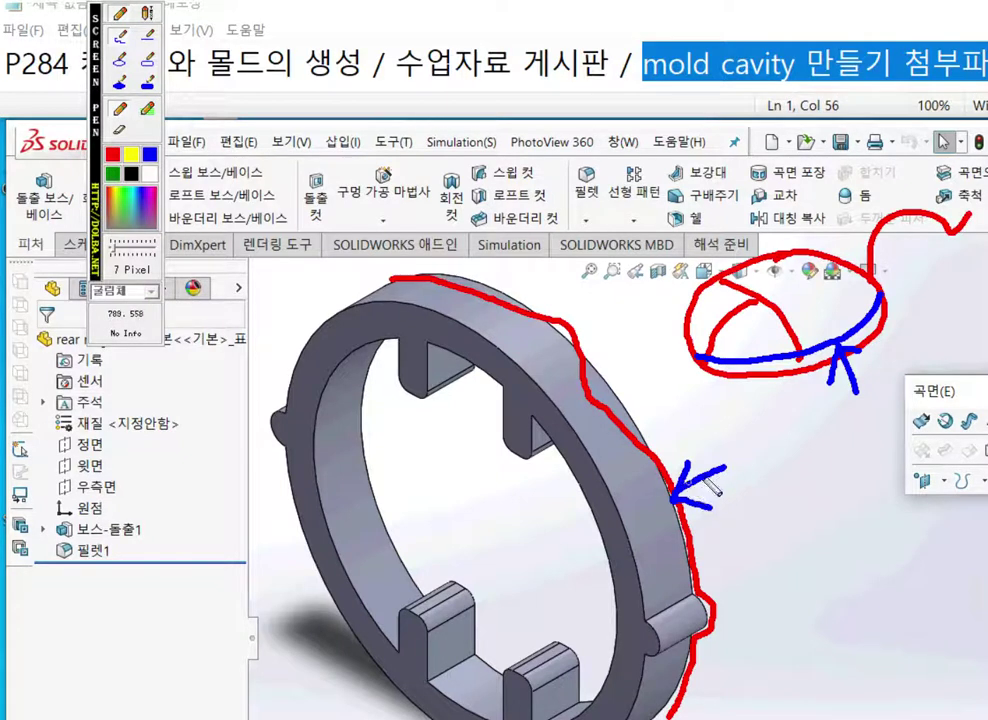
{"action": "key", "text": "Escape"}
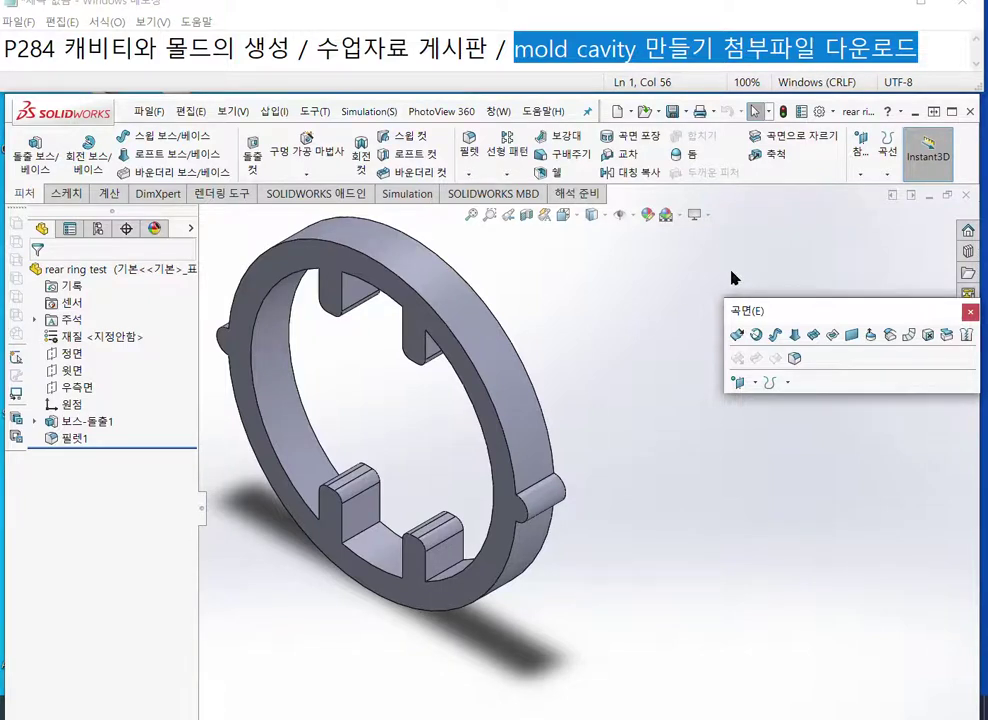
Step: Close the "rear ring test" part and create a new assembly document from the 어셈블리 template
{"action": "left_click", "coordinate": [967, 196]}
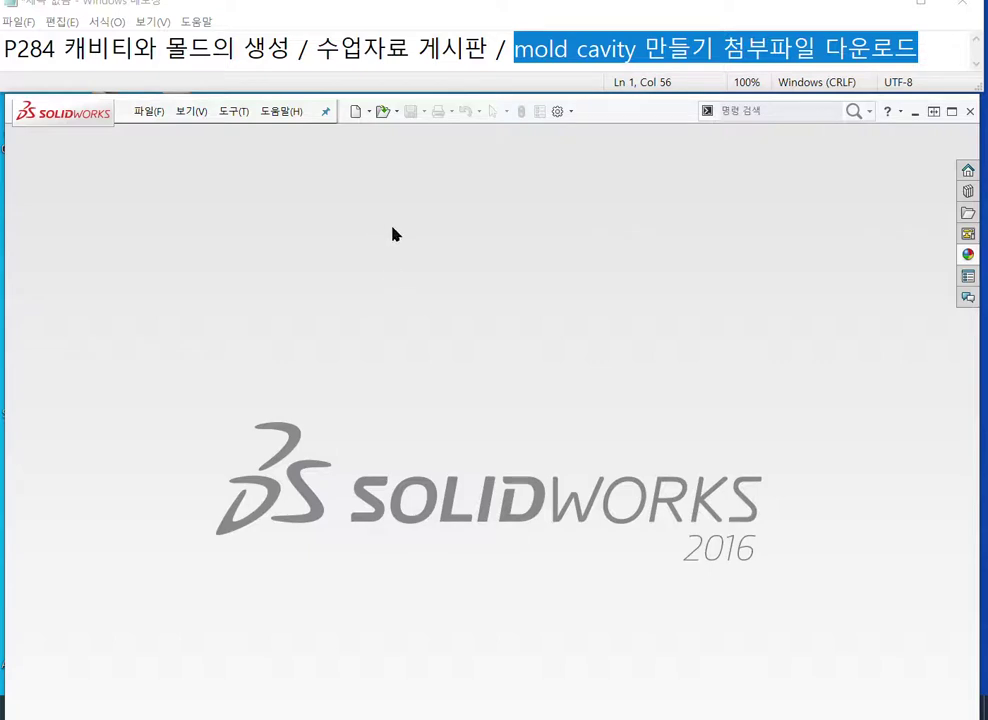
{"action": "key", "text": "ctrl+n"}
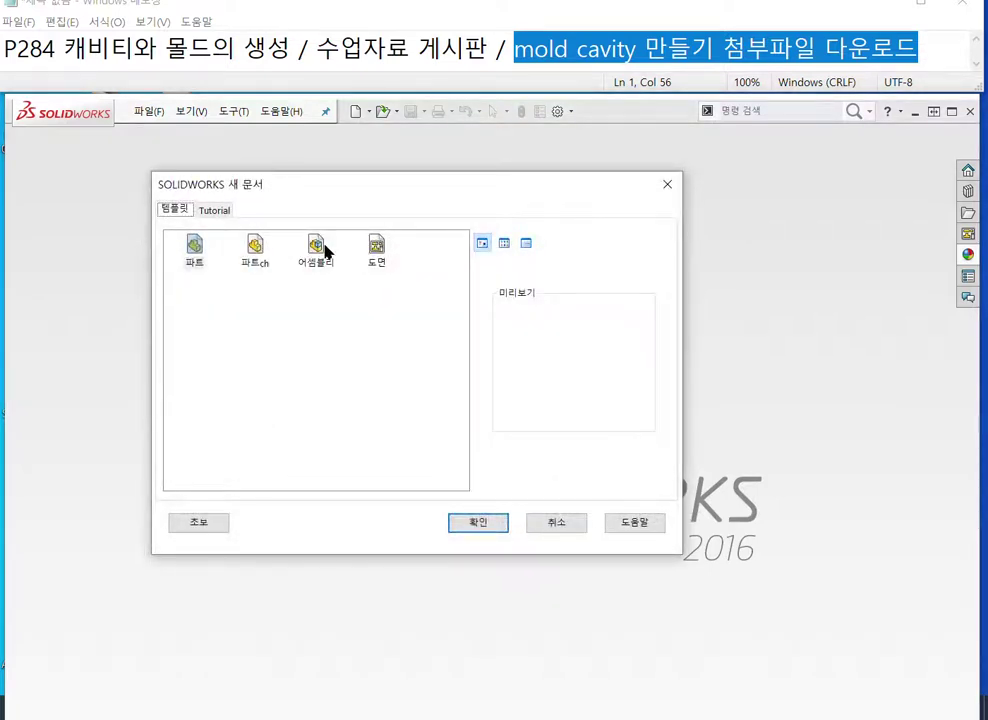
{"action": "left_click", "coordinate": [323, 243]}
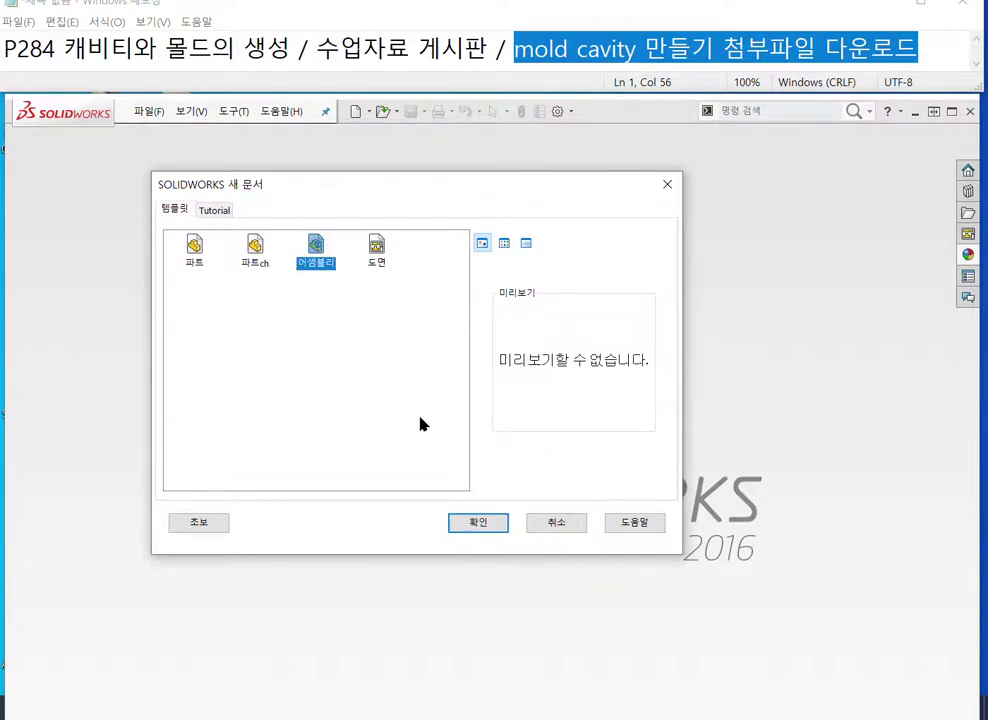
{"action": "left_click", "coordinate": [479, 523]}
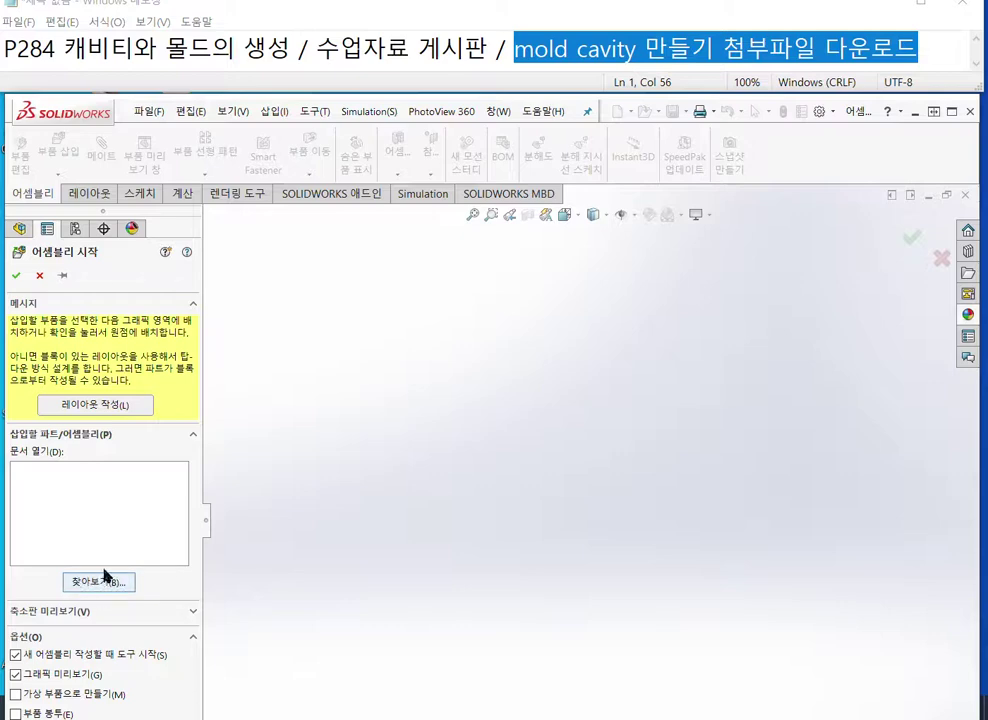
Step: Choose the "rear ring test" part from the "mold cavity" folder as the first component to insert into the assembly
{"action": "left_click", "coordinate": [90, 582]}
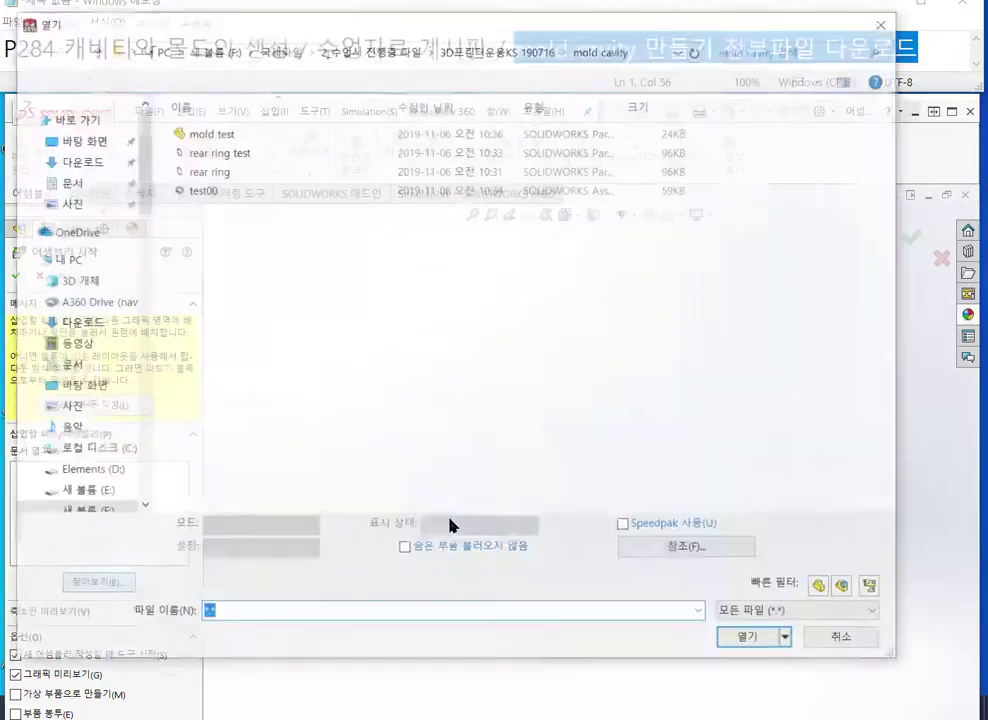
{"action": "left_click", "coordinate": [216, 152]}
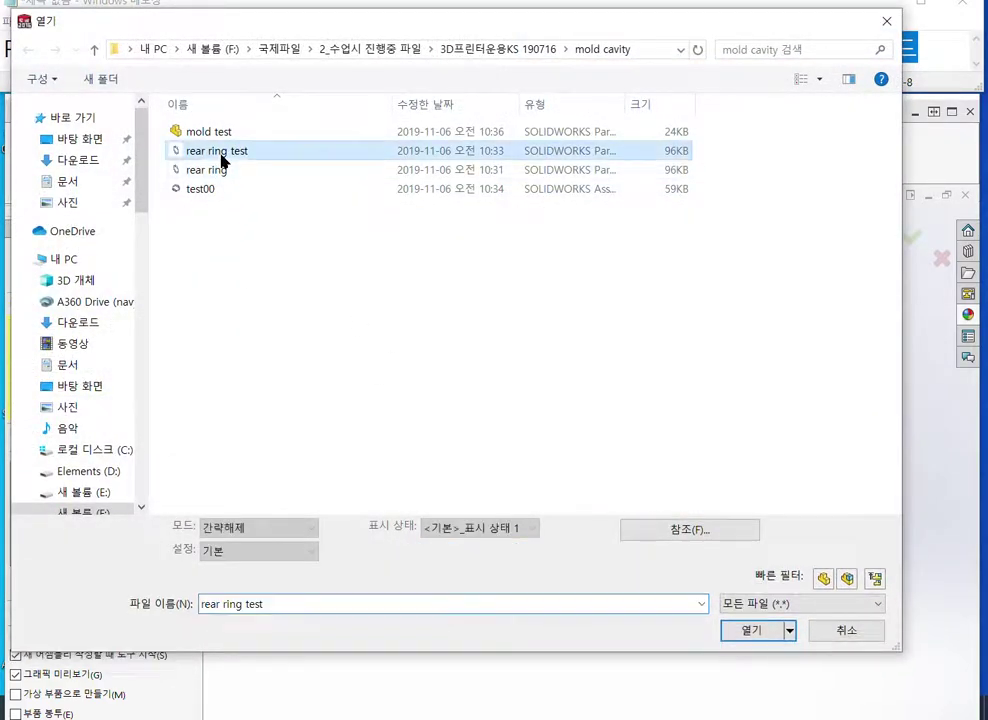
{"action": "left_click", "coordinate": [755, 630]}
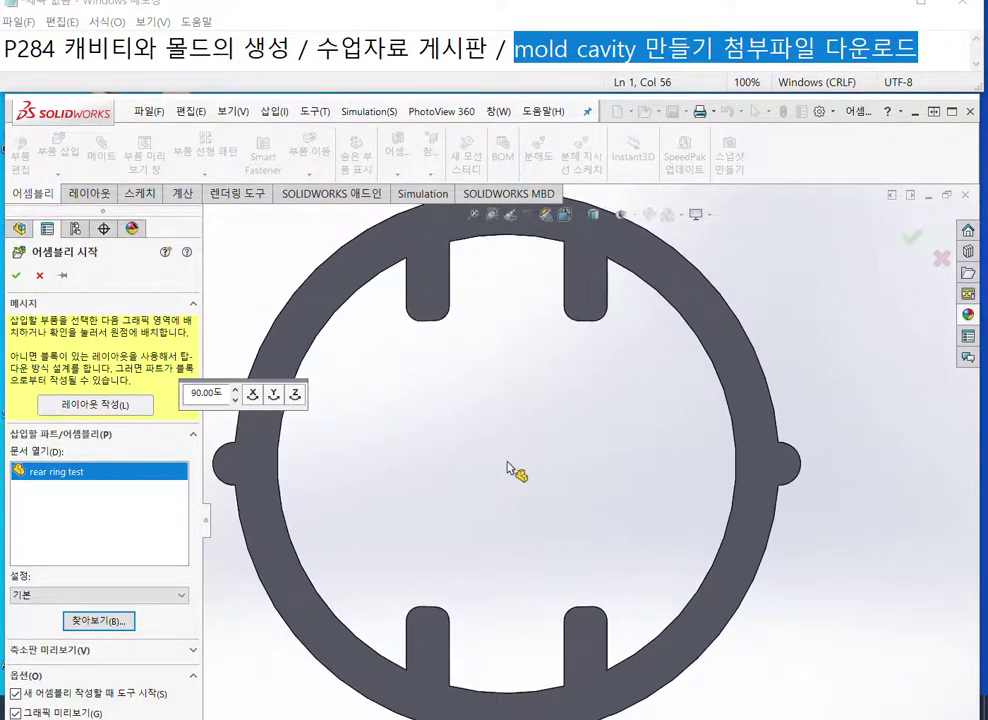
{"action": "scroll", "coordinate": [512, 465], "scroll_direction": "down", "scroll_amount": 2}
{"action": "scroll", "coordinate": [508, 454], "scroll_direction": "up", "scroll_amount": 3}
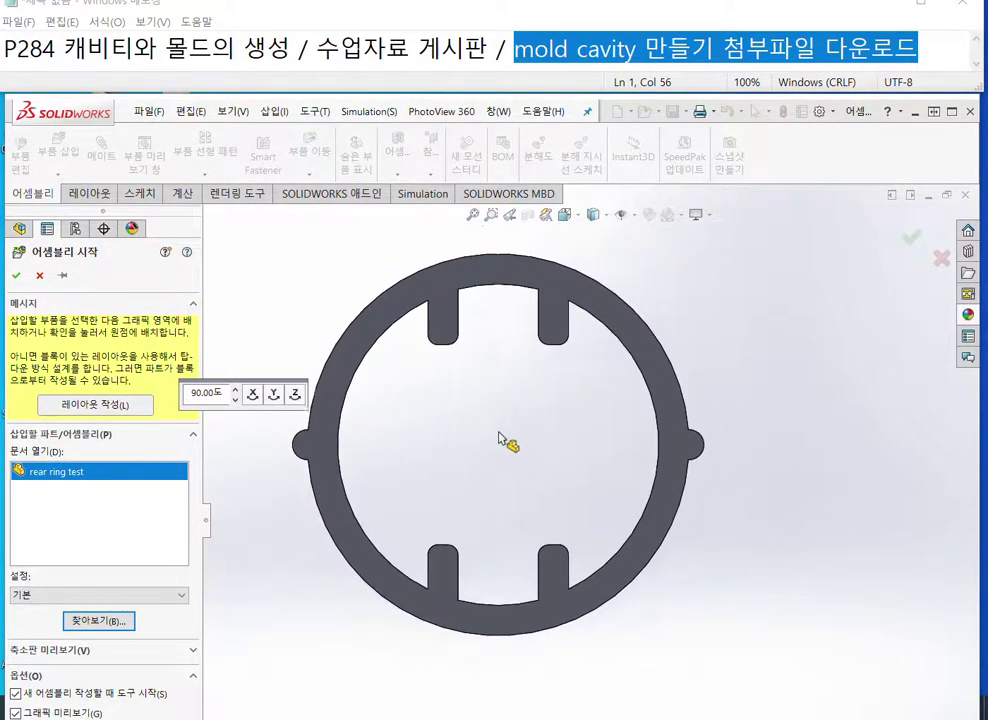
{"action": "left_click", "coordinate": [515, 431]}
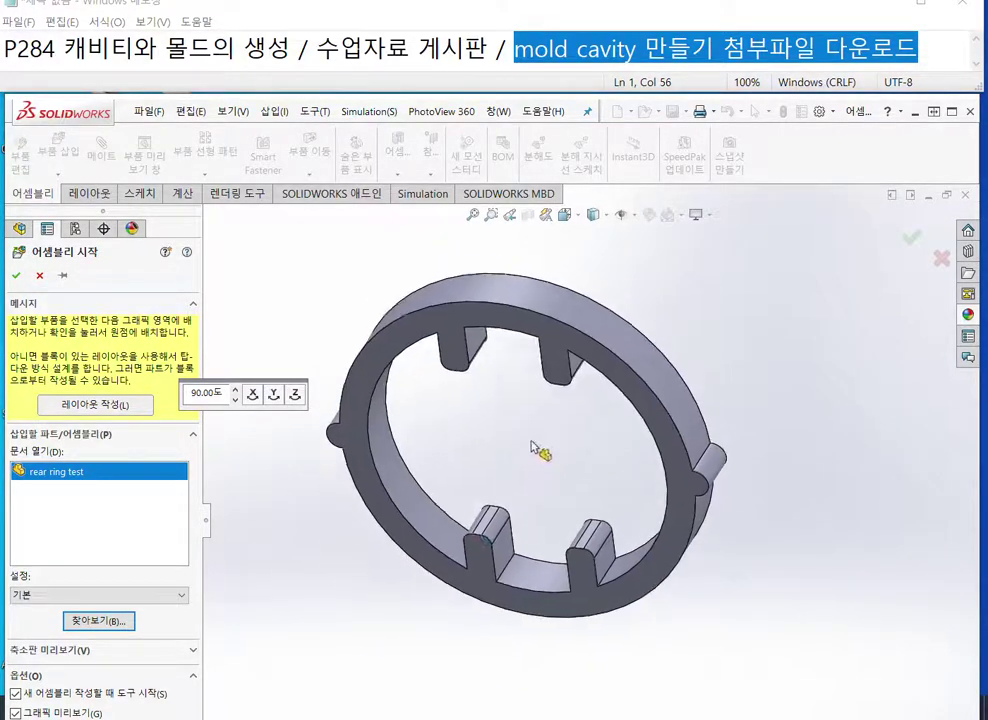
{"action": "middle_click_drag", "start_coordinate": [520, 445], "coordinate": [505, 447]}
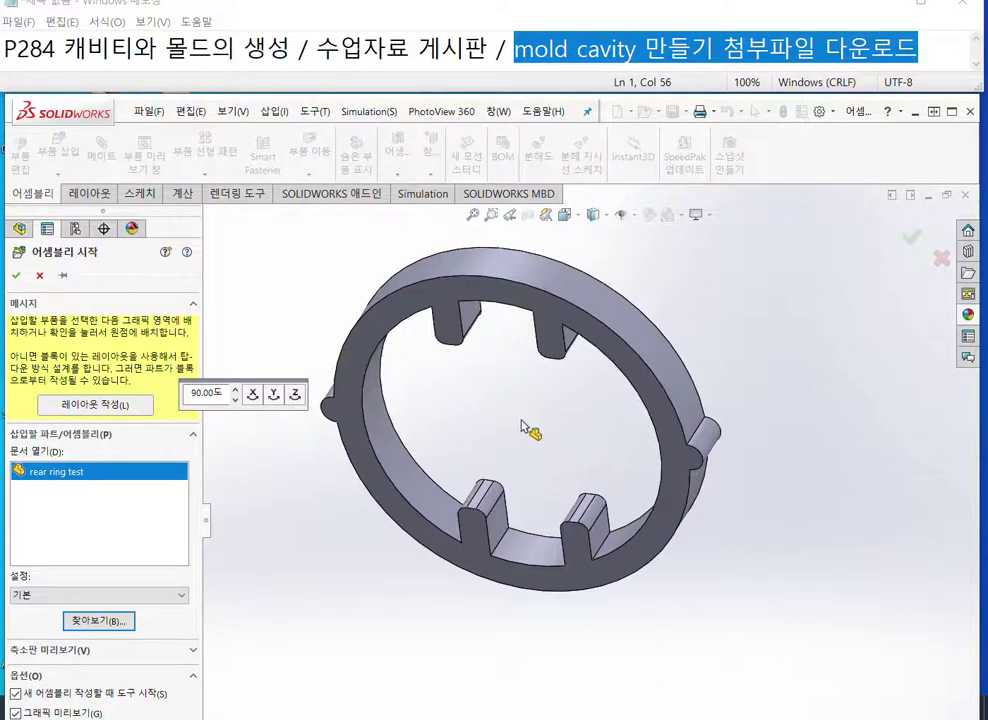
{"action": "key", "text": "Left"}
{"action": "key", "text": "Left"}
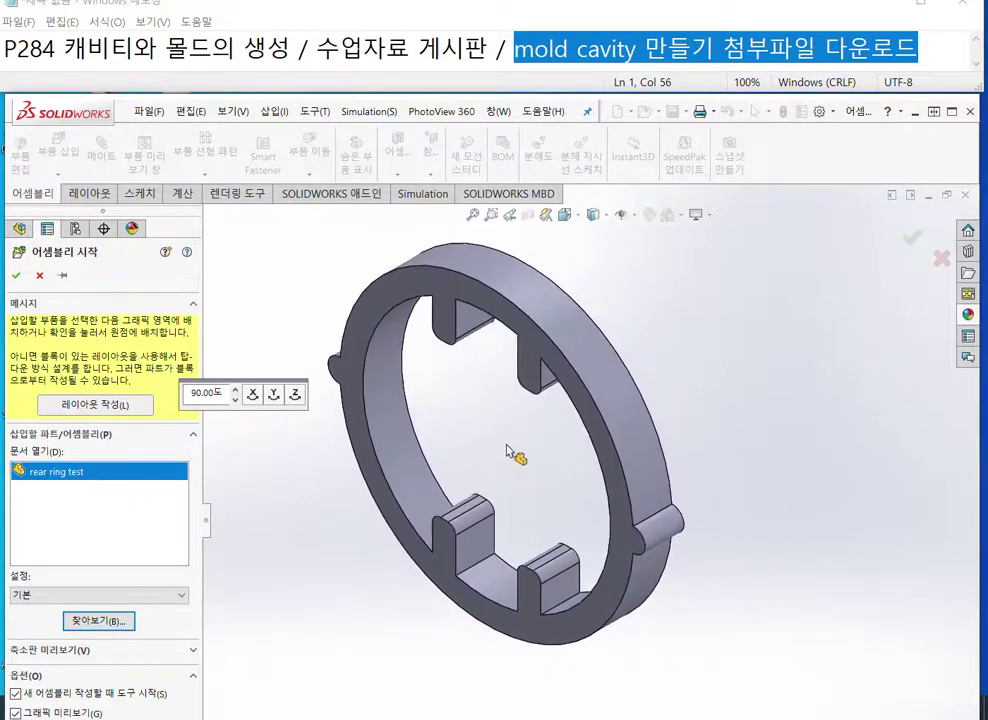
{"action": "key", "text": "F12"}
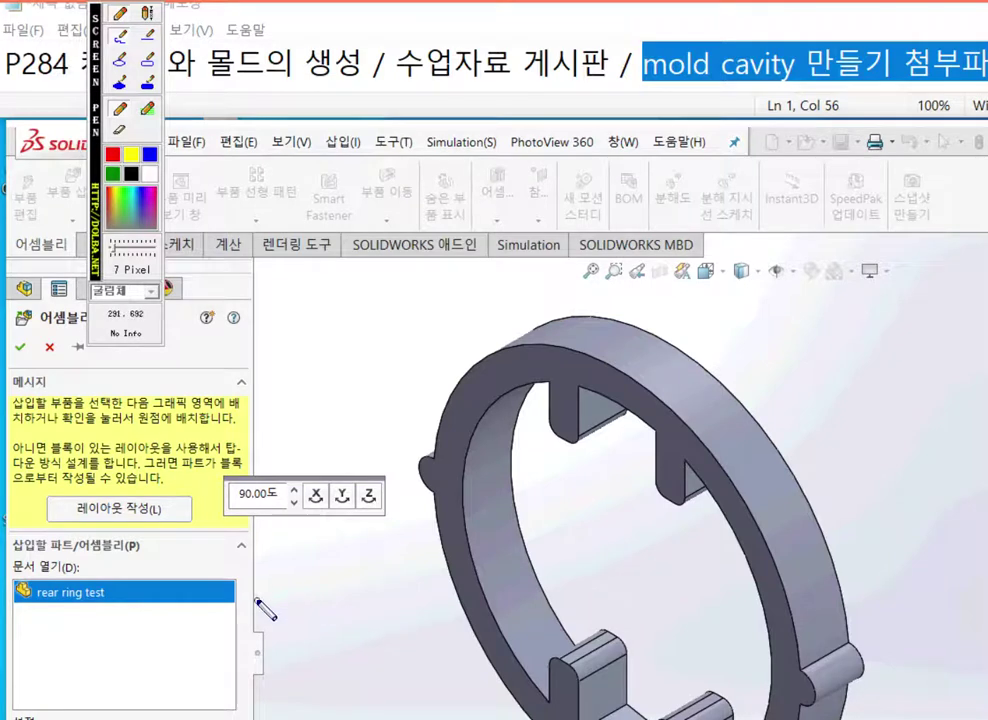
{"action": "left_click_drag", "start_coordinate": [256, 600], "coordinate": [987, 607]}
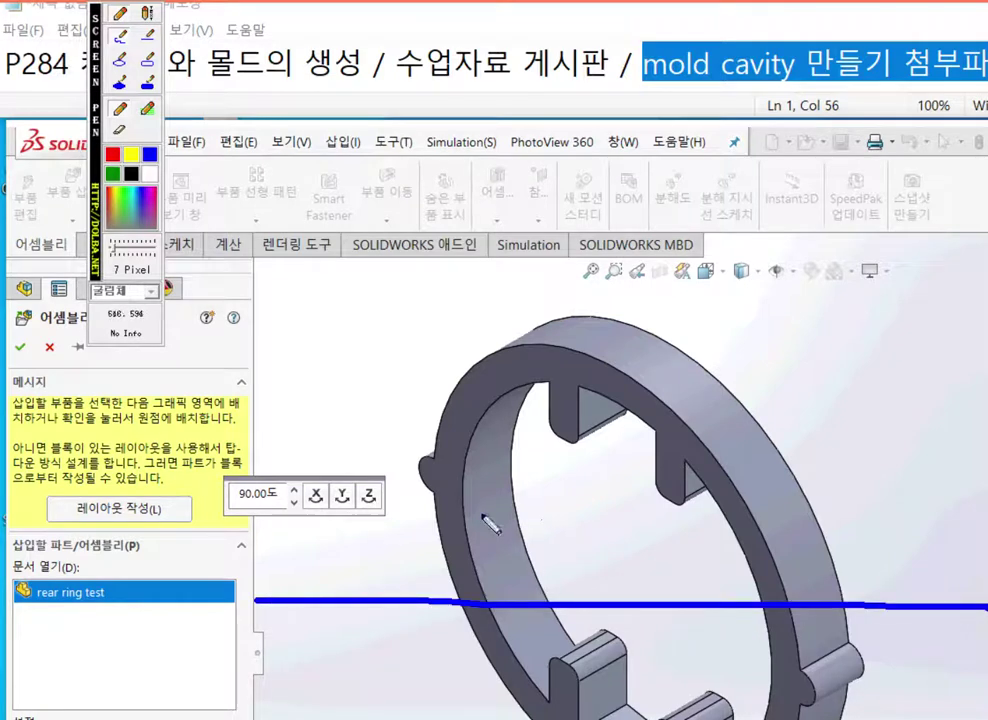
{"action": "left_click_drag", "start_coordinate": [404, 535], "coordinate": [367, 325]}
{"action": "left_click_drag", "start_coordinate": [338, 370], "coordinate": [404, 344]}
{"action": "mouse_move", "coordinate": [407, 650]}
{"action": "left_mouse_down"}
{"action": "mouse_move", "coordinate": [404, 697]}
{"action": "mouse_move", "coordinate": [379, 690]}
{"action": "mouse_move", "coordinate": [432, 702]}
{"action": "left_mouse_up"}
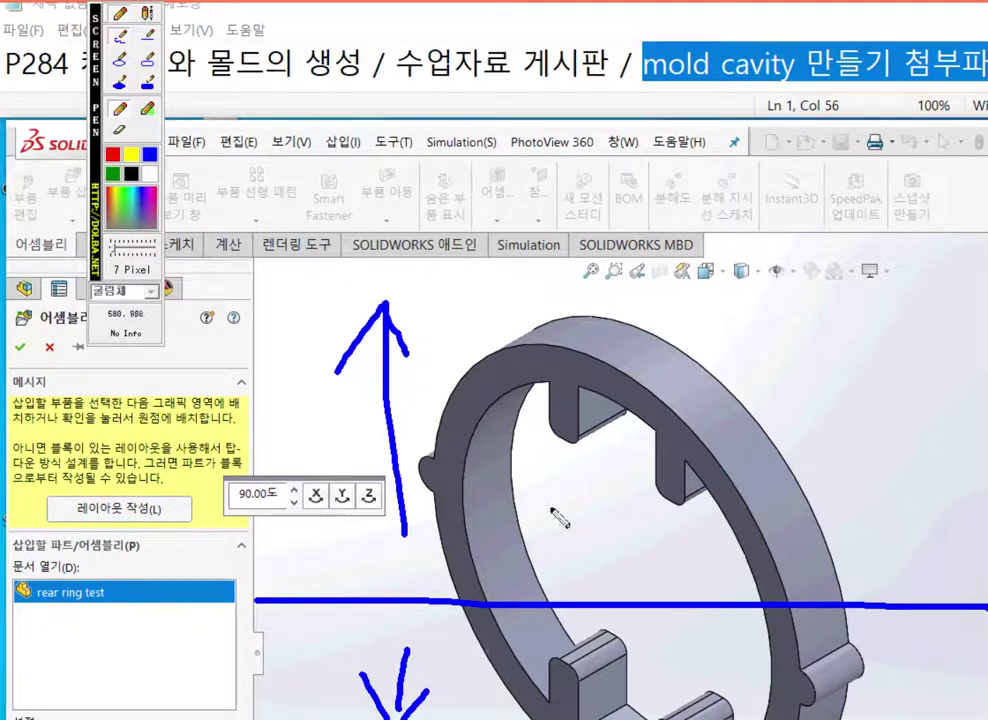
{"action": "mouse_move", "coordinate": [633, 505]}
{"action": "left_mouse_down"}
{"action": "mouse_move", "coordinate": [745, 398]}
{"action": "mouse_move", "coordinate": [785, 448]}
{"action": "mouse_move", "coordinate": [830, 427]}
{"action": "left_mouse_up"}
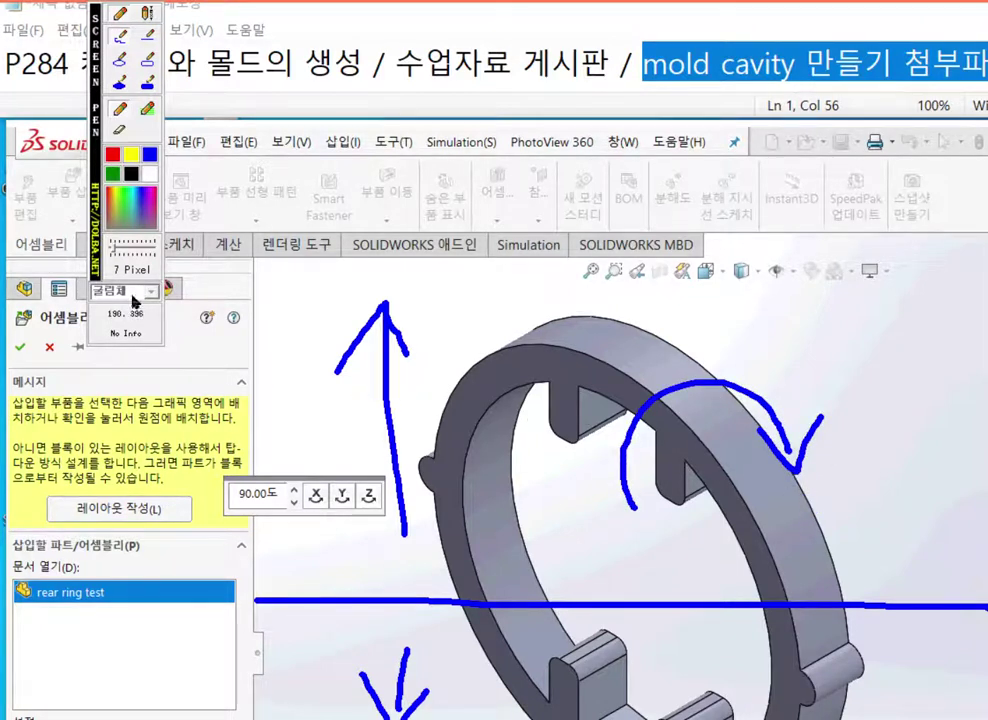
{"action": "left_click", "coordinate": [117, 156]}
{"action": "mouse_move", "coordinate": [568, 497]}
{"action": "left_mouse_down"}
{"action": "mouse_move", "coordinate": [630, 543]}
{"action": "mouse_move", "coordinate": [650, 578]}
{"action": "mouse_move", "coordinate": [632, 575]}
{"action": "left_mouse_up"}
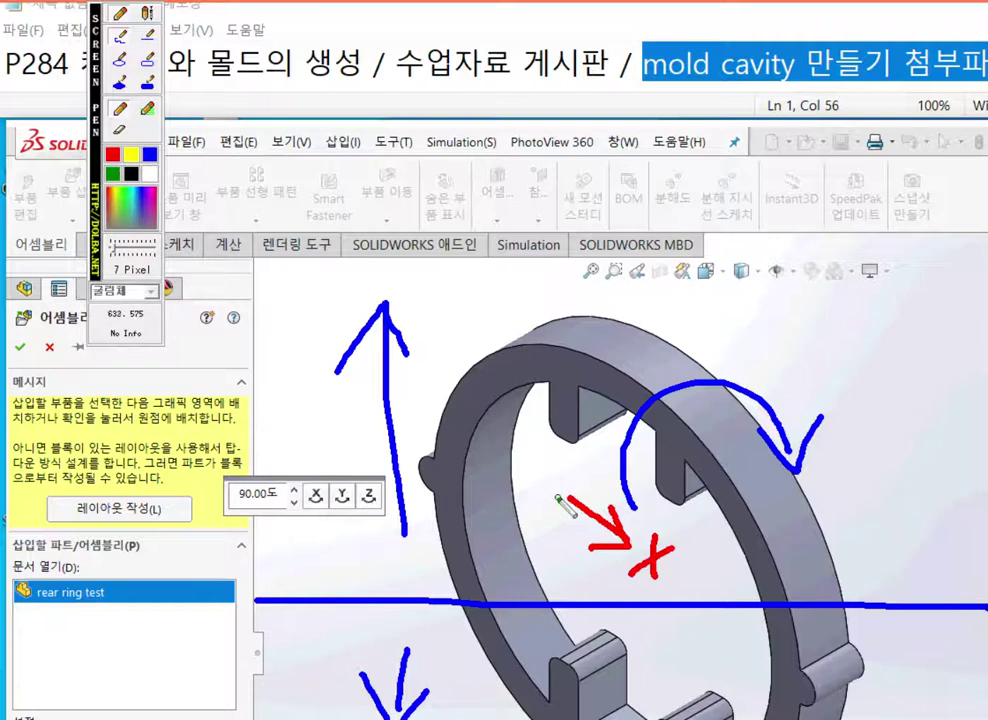
{"action": "mouse_move", "coordinate": [564, 497]}
{"action": "left_mouse_down"}
{"action": "mouse_move", "coordinate": [609, 446]}
{"action": "mouse_move", "coordinate": [601, 464]}
{"action": "left_mouse_up"}
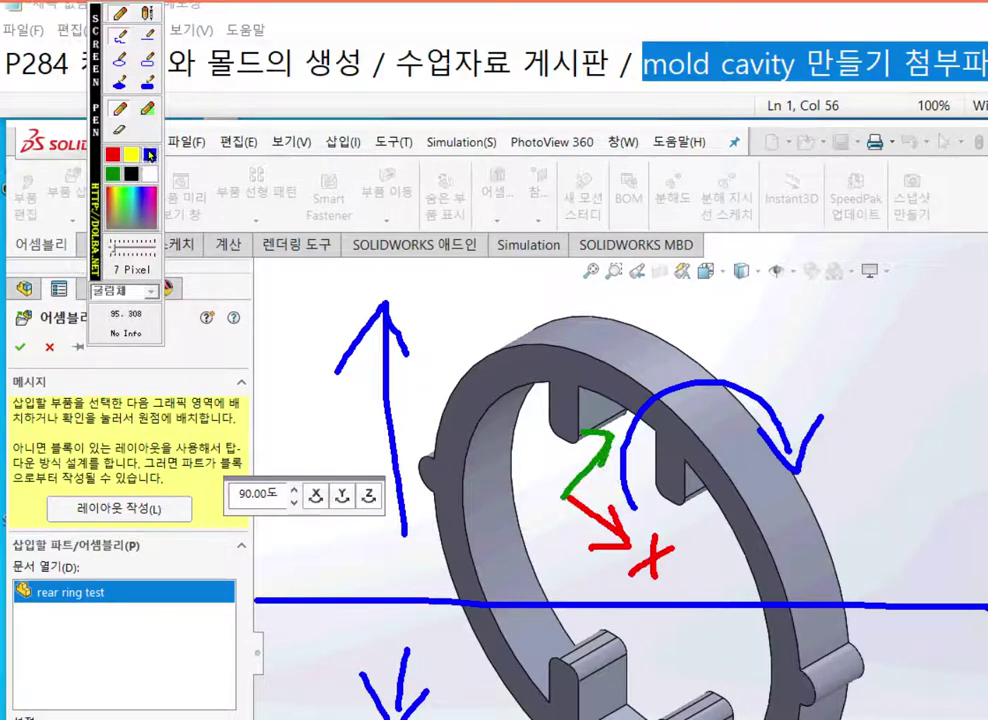
{"action": "mouse_move", "coordinate": [528, 463]}
{"action": "left_mouse_down"}
{"action": "mouse_move", "coordinate": [546, 488]}
{"action": "mouse_move", "coordinate": [544, 459]}
{"action": "left_mouse_up"}
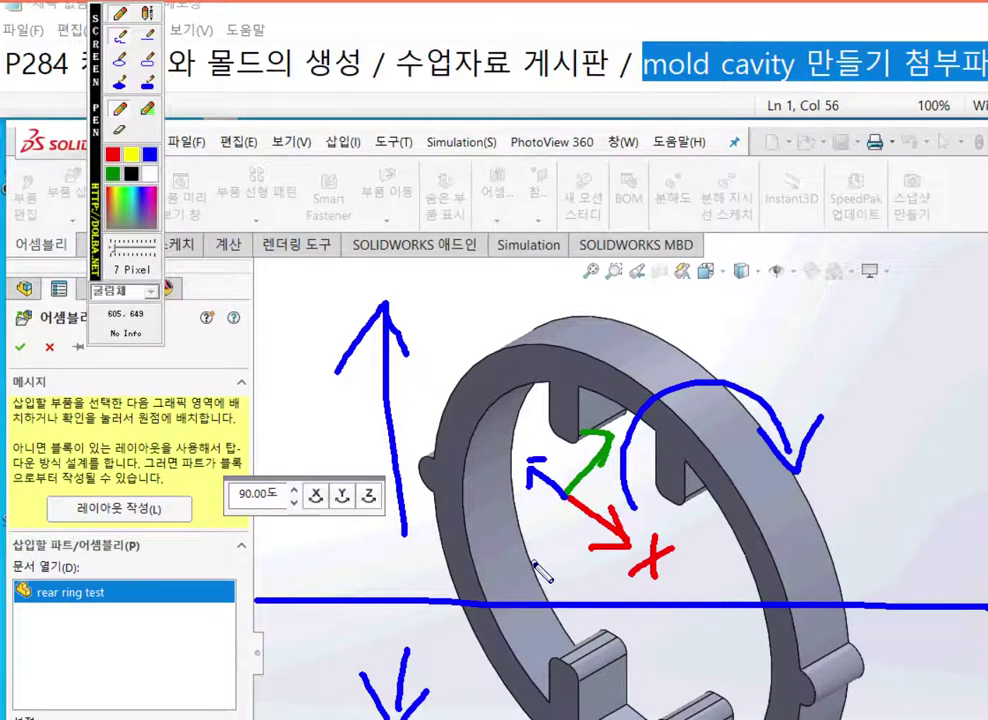
{"action": "key", "text": "Escape"}
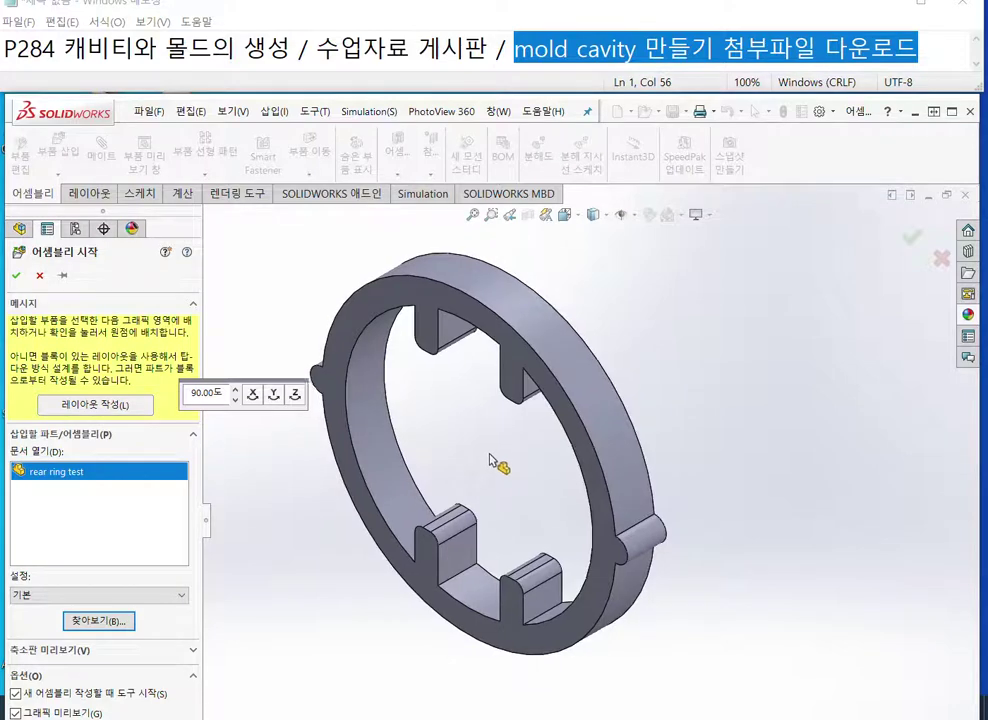
Step: Rotate the rear ring's placement preview 90° about the X axis so the ring lies flat
{"action": "left_click", "coordinate": [252, 396]}
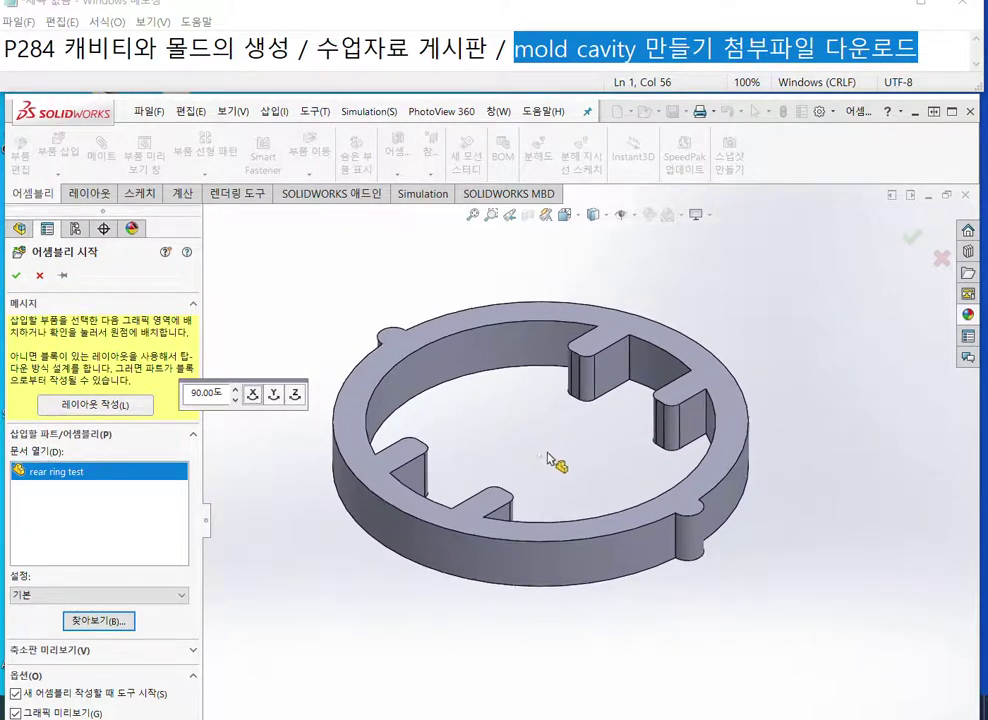
{"action": "key", "text": "F12"}
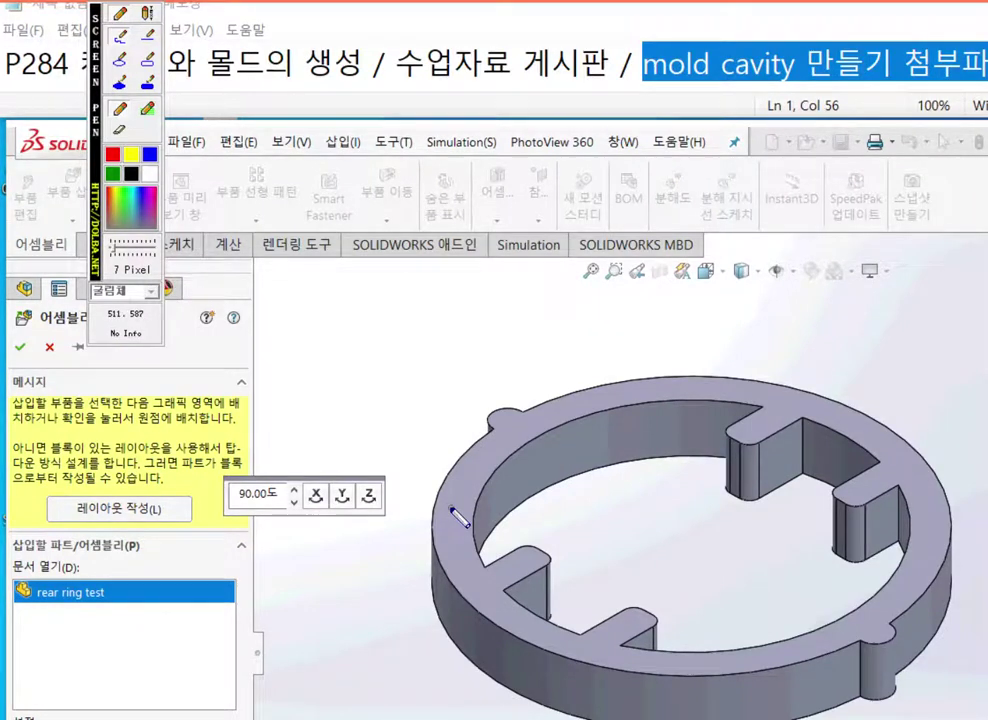
{"action": "mouse_move", "coordinate": [410, 550]}
{"action": "left_mouse_down"}
{"action": "mouse_move", "coordinate": [410, 335]}
{"action": "mouse_move", "coordinate": [398, 330]}
{"action": "mouse_move", "coordinate": [428, 366]}
{"action": "left_mouse_up"}
{"action": "left_click_drag", "start_coordinate": [400, 626], "coordinate": [400, 710]}
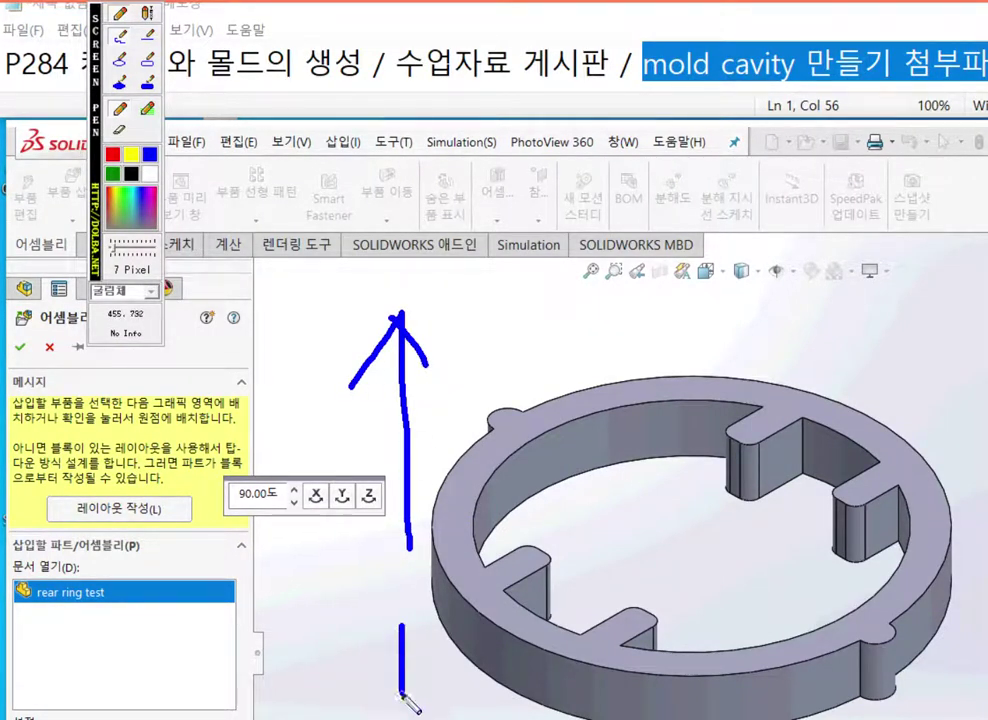
{"action": "left_click_drag", "start_coordinate": [365, 640], "coordinate": [396, 712]}
{"action": "left_click_drag", "start_coordinate": [422, 640], "coordinate": [400, 705]}
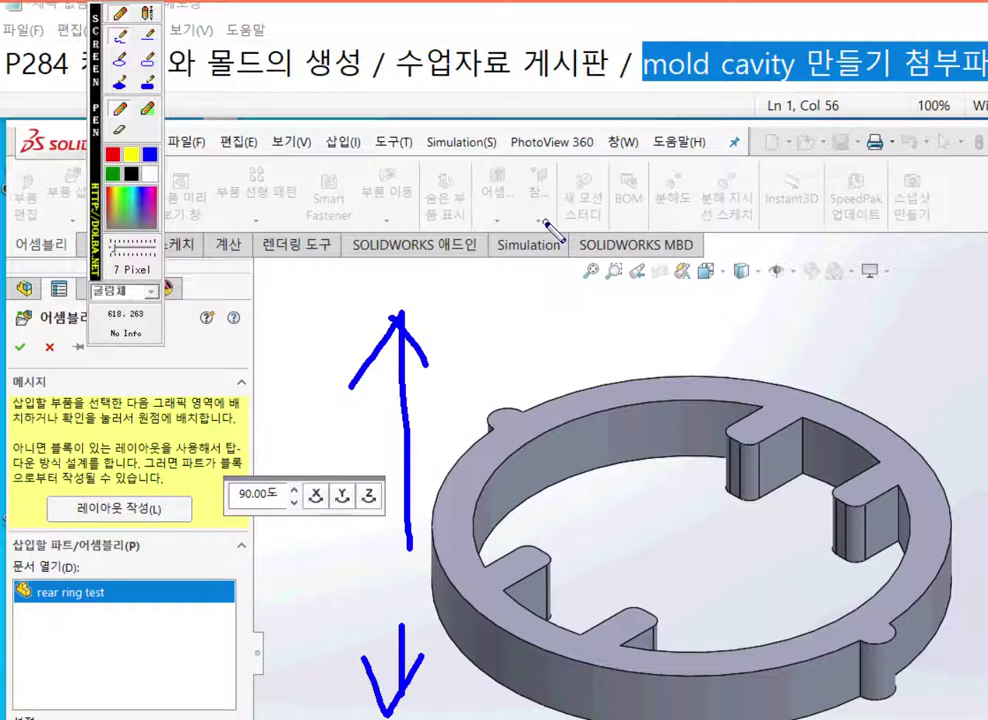
{"action": "left_click_drag", "start_coordinate": [295, 241], "coordinate": [860, 253]}
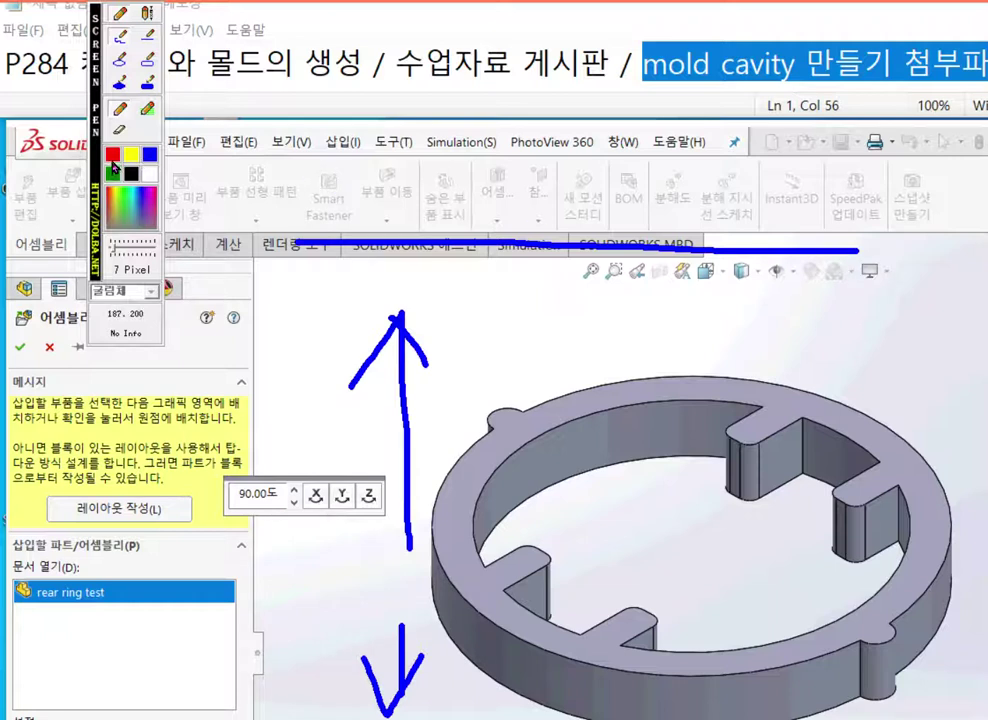
{"action": "mouse_move", "coordinate": [534, 296]}
{"action": "left_mouse_down"}
{"action": "mouse_move", "coordinate": [533, 200]}
{"action": "mouse_move", "coordinate": [632, 176]}
{"action": "mouse_move", "coordinate": [634, 214]}
{"action": "mouse_move", "coordinate": [590, 230]}
{"action": "mouse_move", "coordinate": [588, 285]}
{"action": "mouse_move", "coordinate": [540, 300]}
{"action": "left_mouse_up"}
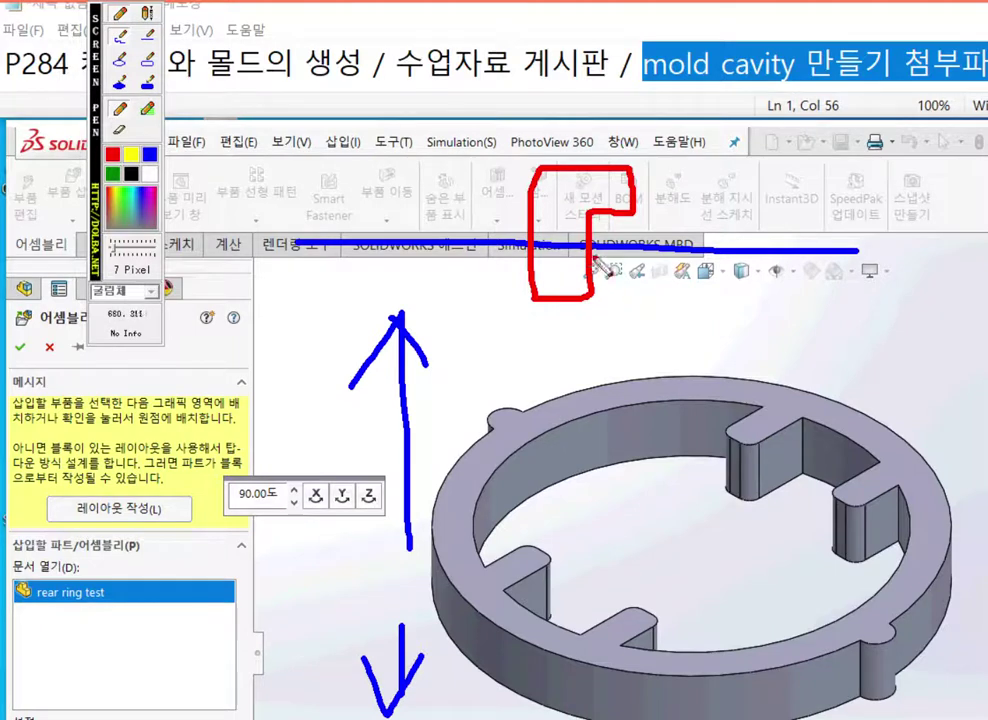
{"action": "mouse_move", "coordinate": [545, 212]}
{"action": "left_mouse_down"}
{"action": "mouse_move", "coordinate": [562, 178]}
{"action": "mouse_move", "coordinate": [608, 186]}
{"action": "left_mouse_up"}
{"action": "left_click_drag", "start_coordinate": [542, 292], "coordinate": [570, 262]}
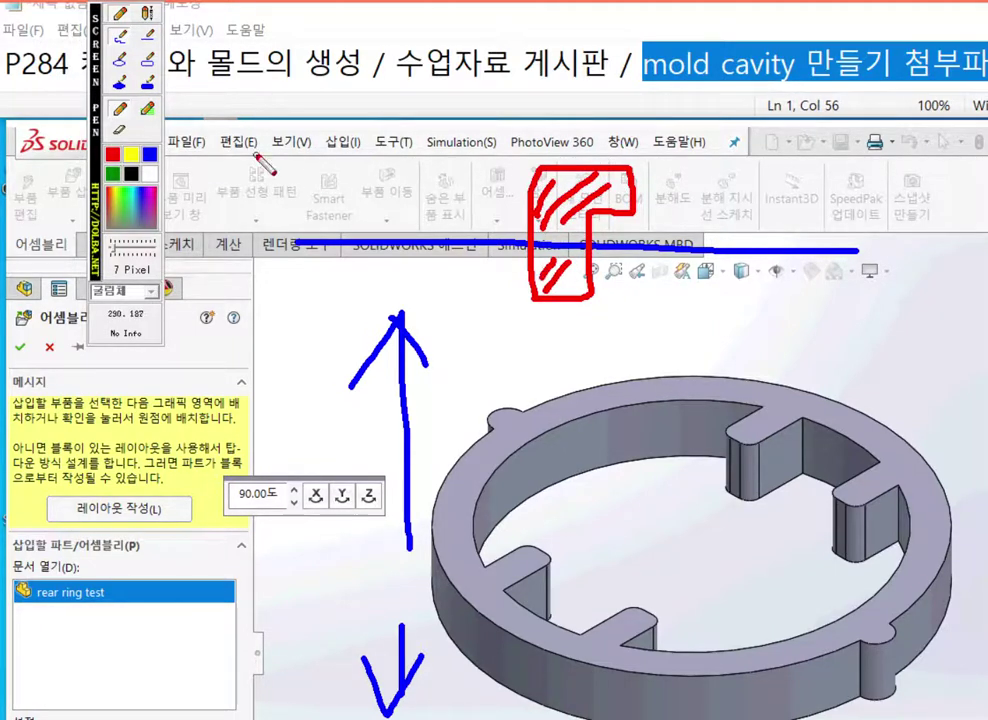
{"action": "left_click", "coordinate": [112, 173]}
{"action": "mouse_move", "coordinate": [461, 78]}
{"action": "left_mouse_down"}
{"action": "mouse_move", "coordinate": [461, 287]}
{"action": "mouse_move", "coordinate": [600, 355]}
{"action": "mouse_move", "coordinate": [741, 293]}
{"action": "mouse_move", "coordinate": [745, 128]}
{"action": "mouse_move", "coordinate": [463, 118]}
{"action": "left_mouse_up"}
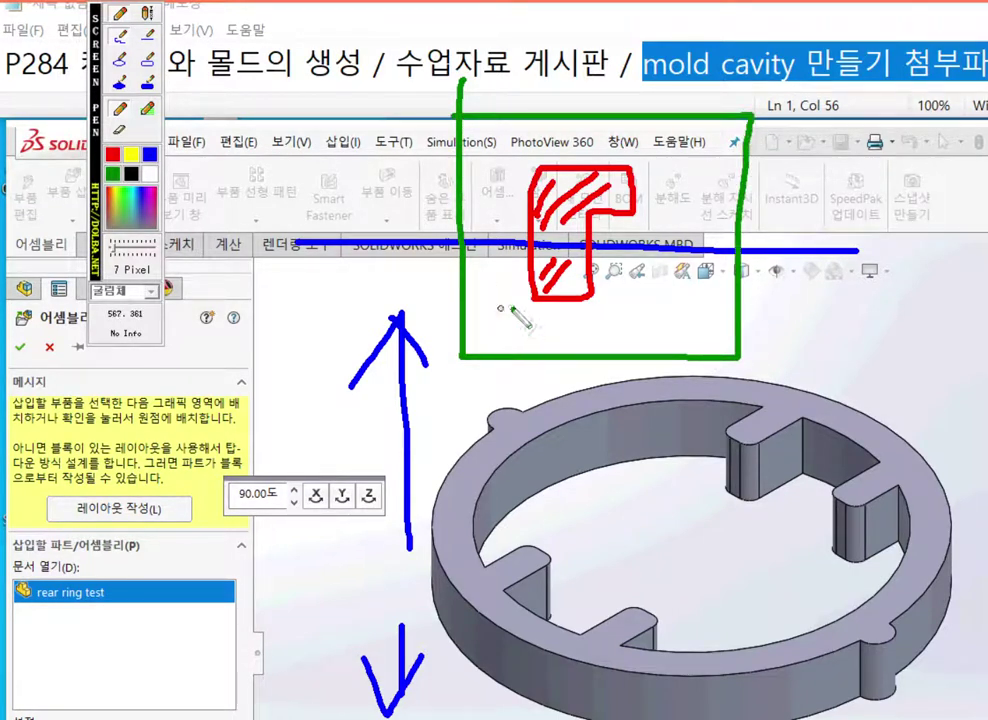
{"action": "mouse_move", "coordinate": [790, 220]}
{"action": "left_mouse_down"}
{"action": "mouse_move", "coordinate": [790, 141]}
{"action": "mouse_move", "coordinate": [818, 180]}
{"action": "left_mouse_up"}
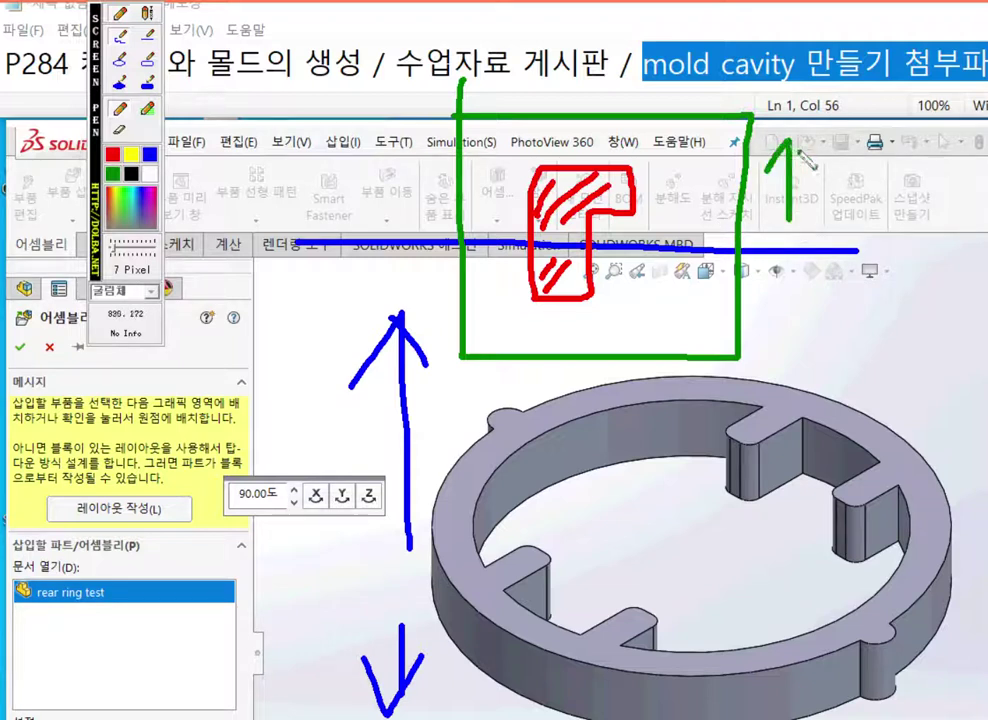
{"action": "mouse_move", "coordinate": [795, 270]}
{"action": "left_mouse_down"}
{"action": "mouse_move", "coordinate": [795, 340]}
{"action": "mouse_move", "coordinate": [816, 323]}
{"action": "left_mouse_up"}
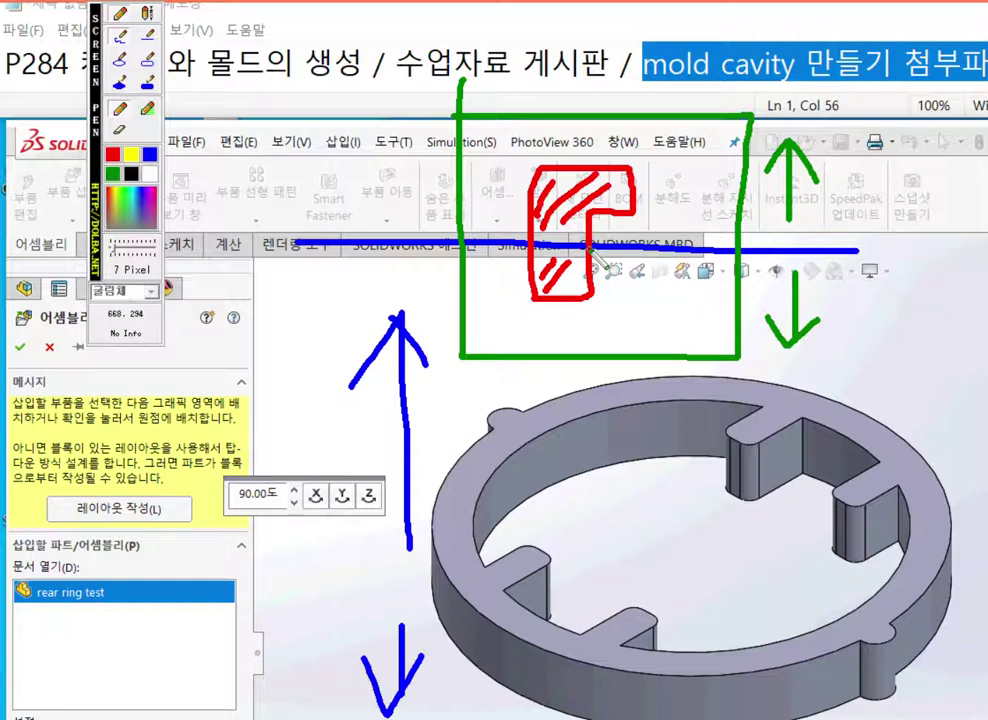
{"action": "mouse_move", "coordinate": [490, 152]}
{"action": "left_mouse_down"}
{"action": "mouse_move", "coordinate": [468, 190]}
{"action": "mouse_move", "coordinate": [507, 216]}
{"action": "left_mouse_up"}
{"action": "left_click_drag", "start_coordinate": [668, 128], "coordinate": [708, 185]}
{"action": "left_click_drag", "start_coordinate": [645, 286], "coordinate": [688, 343]}
{"action": "mouse_move", "coordinate": [481, 275]}
{"action": "left_mouse_down"}
{"action": "mouse_move", "coordinate": [525, 314]}
{"action": "mouse_move", "coordinate": [507, 331]}
{"action": "left_mouse_up"}
{"action": "mouse_move", "coordinate": [600, 282]}
{"action": "left_mouse_down"}
{"action": "mouse_move", "coordinate": [660, 310]}
{"action": "mouse_move", "coordinate": [715, 305]}
{"action": "left_mouse_up"}
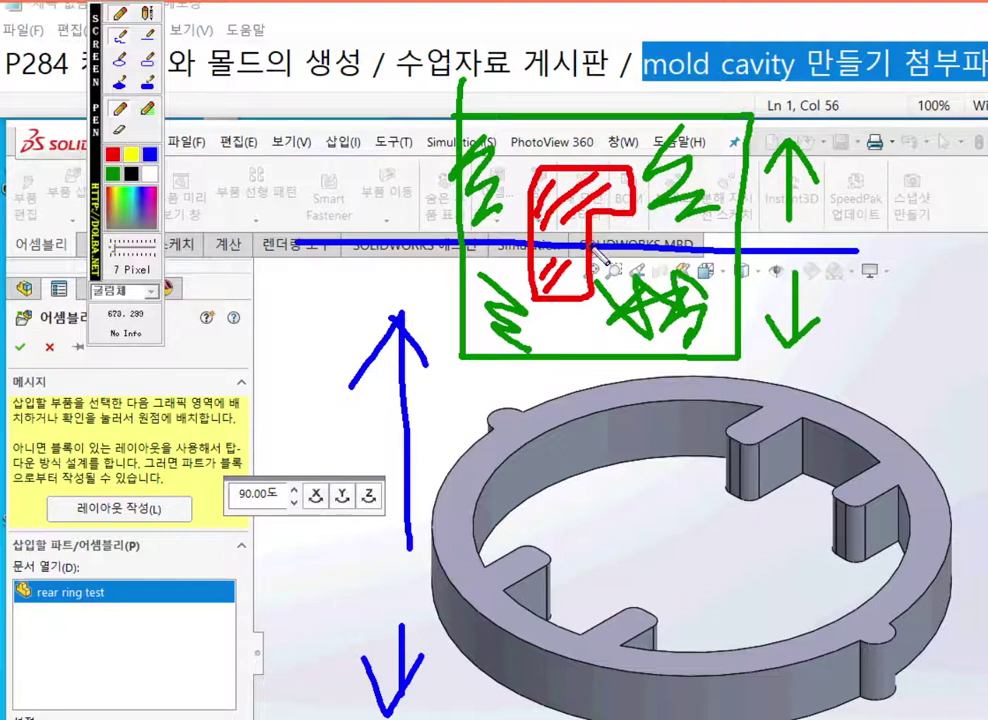
{"action": "left_click_drag", "start_coordinate": [584, 245], "coordinate": [585, 146]}
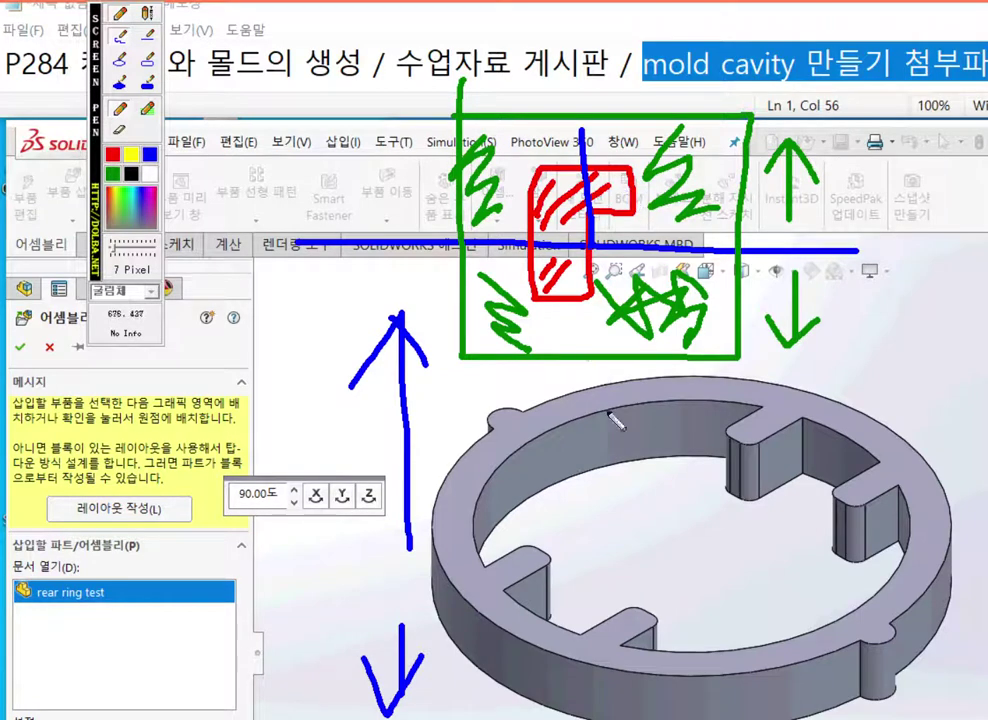
{"action": "mouse_move", "coordinate": [682, 498]}
{"action": "left_mouse_down"}
{"action": "mouse_move", "coordinate": [614, 446]}
{"action": "mouse_move", "coordinate": [622, 565]}
{"action": "mouse_move", "coordinate": [678, 490]}
{"action": "left_mouse_up"}
{"action": "left_click_drag", "start_coordinate": [523, 497], "coordinate": [746, 520]}
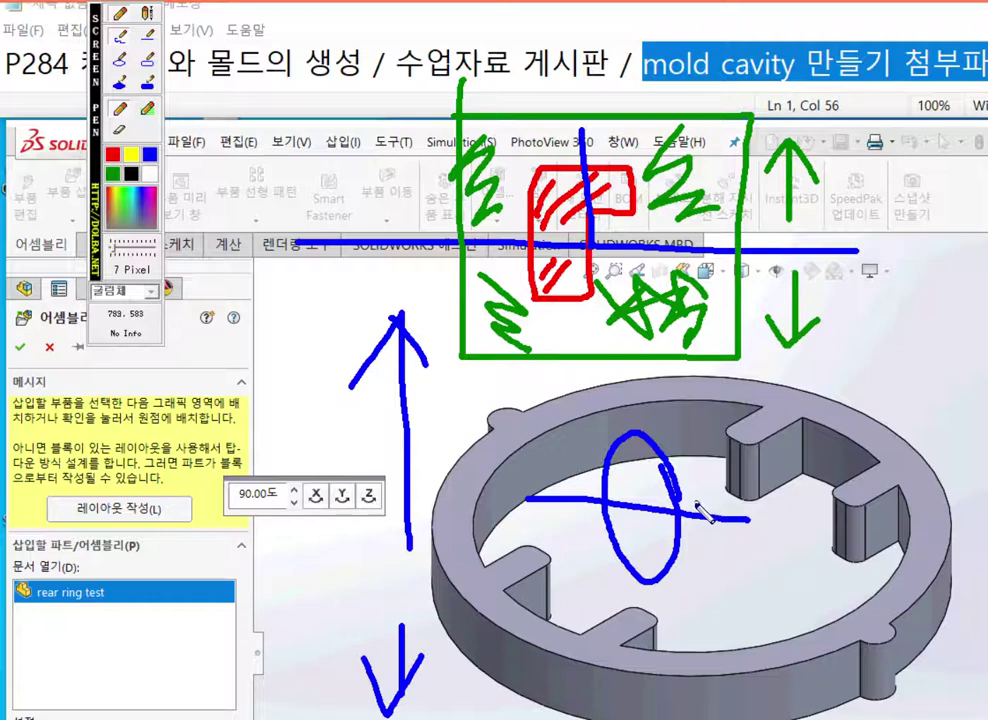
{"action": "mouse_move", "coordinate": [635, 472]}
{"action": "left_mouse_down"}
{"action": "mouse_move", "coordinate": [633, 481]}
{"action": "mouse_move", "coordinate": [640, 458]}
{"action": "left_mouse_up"}
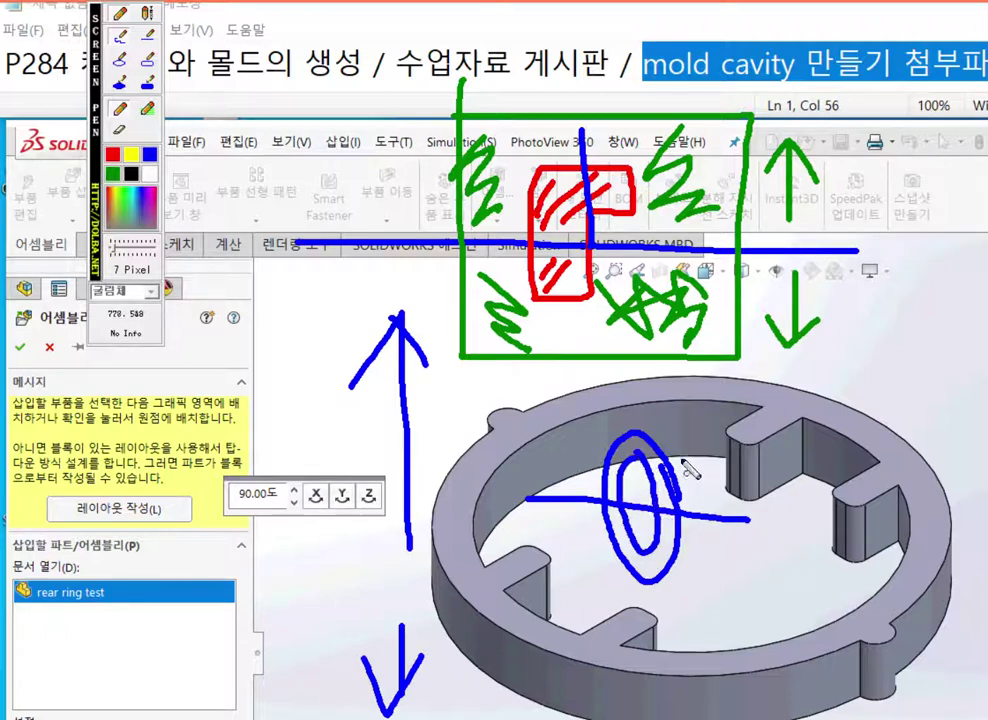
{"action": "mouse_move", "coordinate": [587, 455]}
{"action": "left_mouse_down"}
{"action": "mouse_move", "coordinate": [700, 452]}
{"action": "mouse_move", "coordinate": [713, 415]}
{"action": "left_mouse_up"}
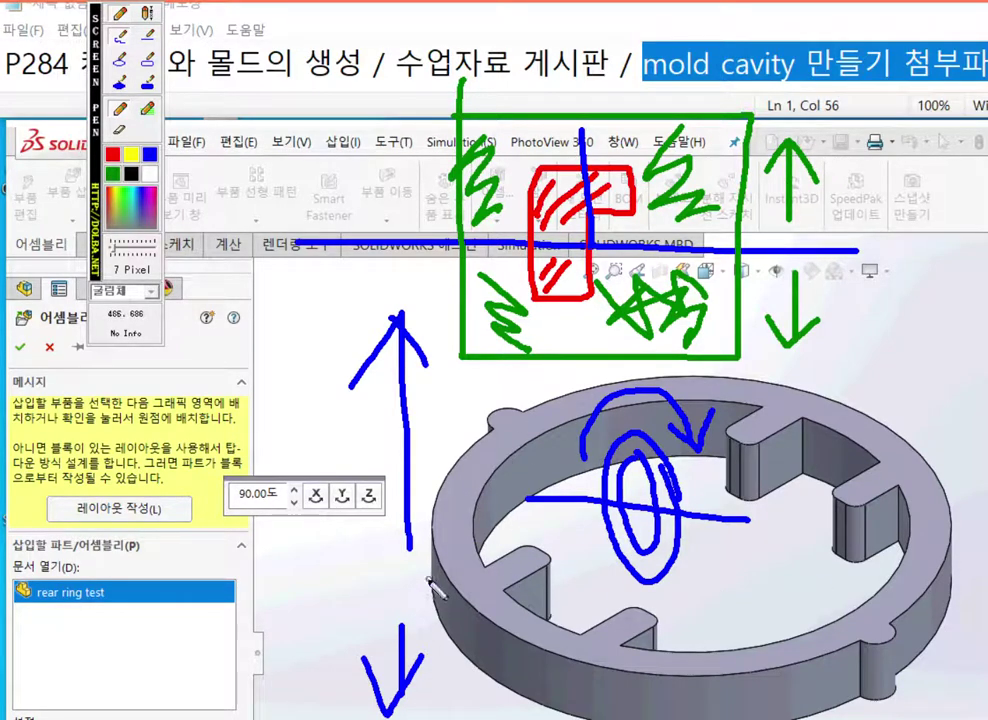
{"action": "left_click_drag", "start_coordinate": [430, 590], "coordinate": [595, 716]}
{"action": "mouse_move", "coordinate": [872, 716]}
{"action": "left_mouse_down"}
{"action": "mouse_move", "coordinate": [912, 668]}
{"action": "mouse_move", "coordinate": [959, 639]}
{"action": "mouse_move", "coordinate": [966, 563]}
{"action": "left_mouse_up"}
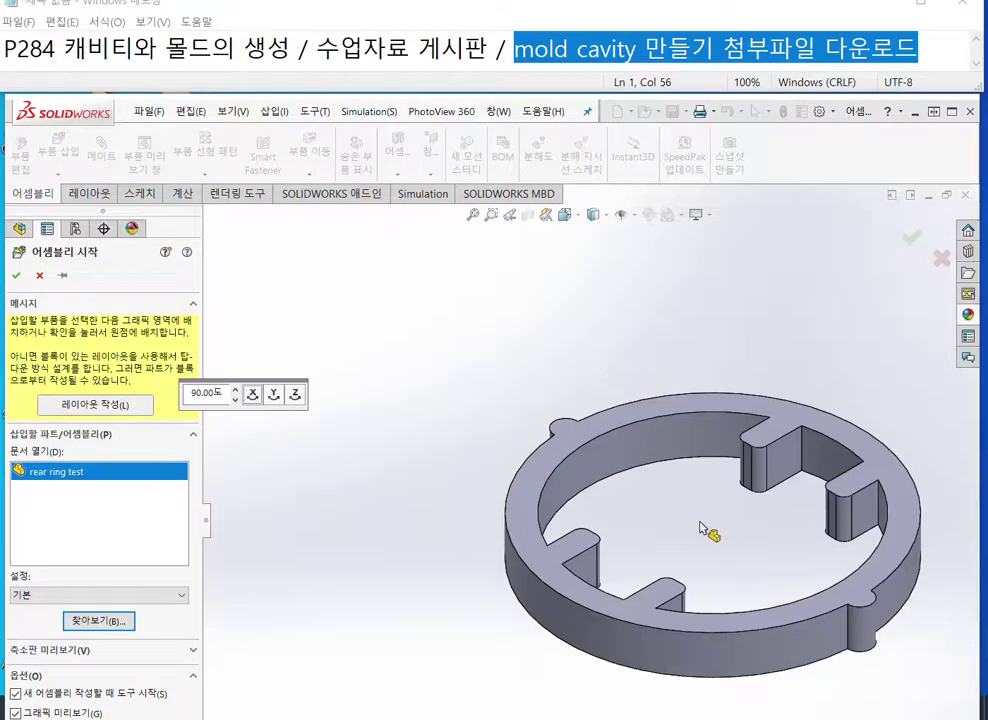
Step: Cancel the pending placement of the rear ring in the new assembly
{"action": "middle_click_drag", "start_coordinate": [882, 655], "coordinate": [602, 586]}
{"action": "middle_click_drag", "start_coordinate": [483, 476], "coordinate": [505, 465]}
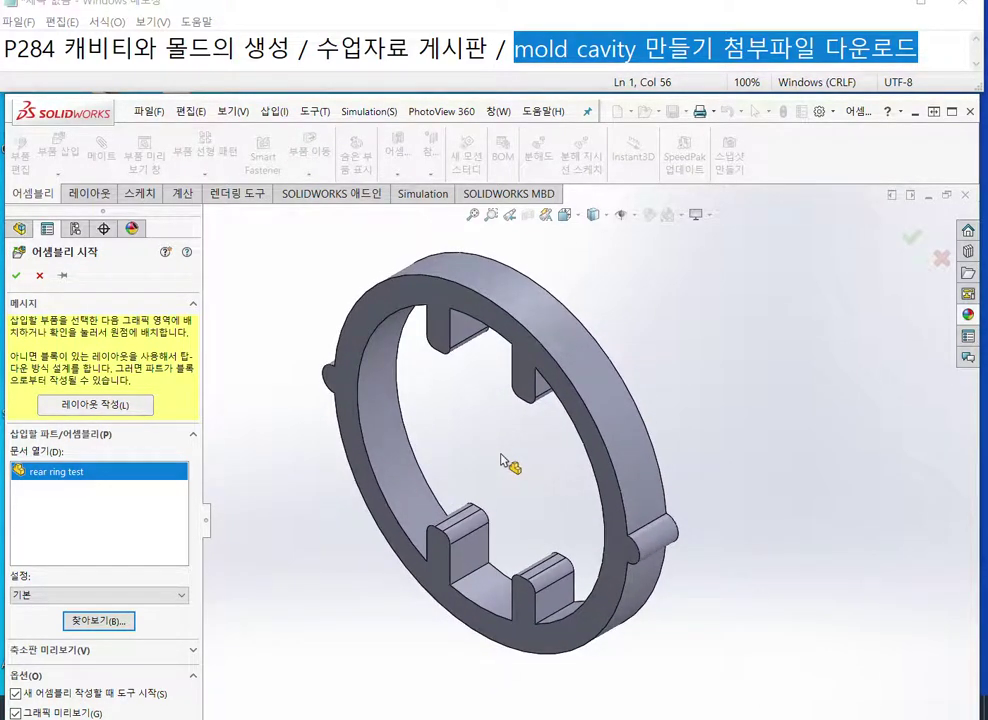
{"action": "key", "text": "Escape"}
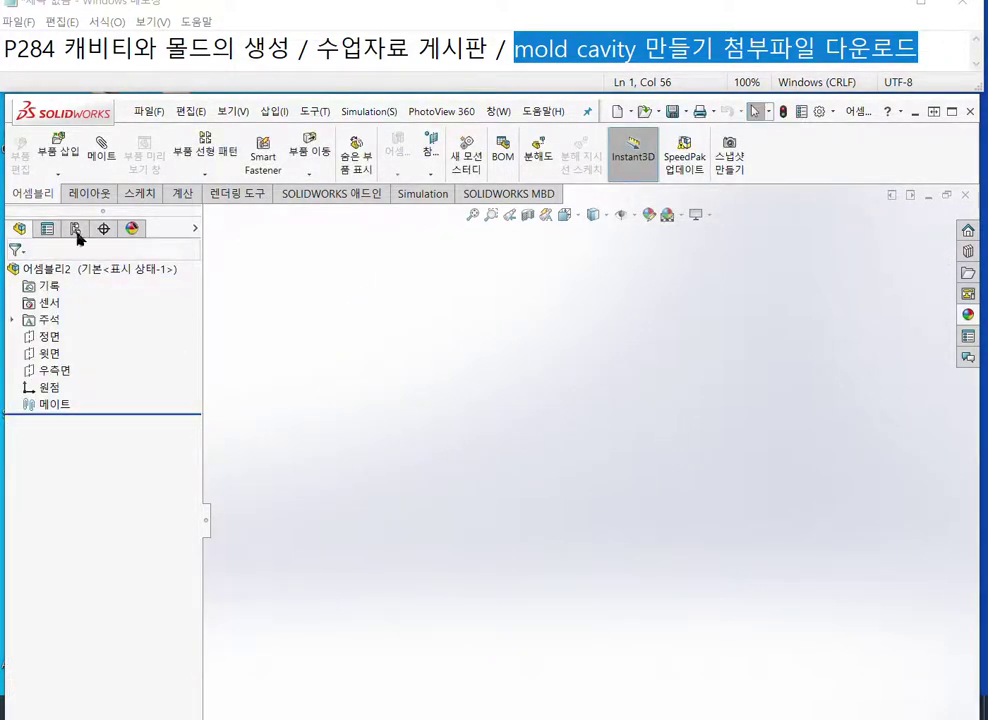
Step: Insert the "rear ring test" part from the "mold cavity" folder at the assembly origin, rotated 90° about the X axis
{"action": "left_click", "coordinate": [56, 150]}
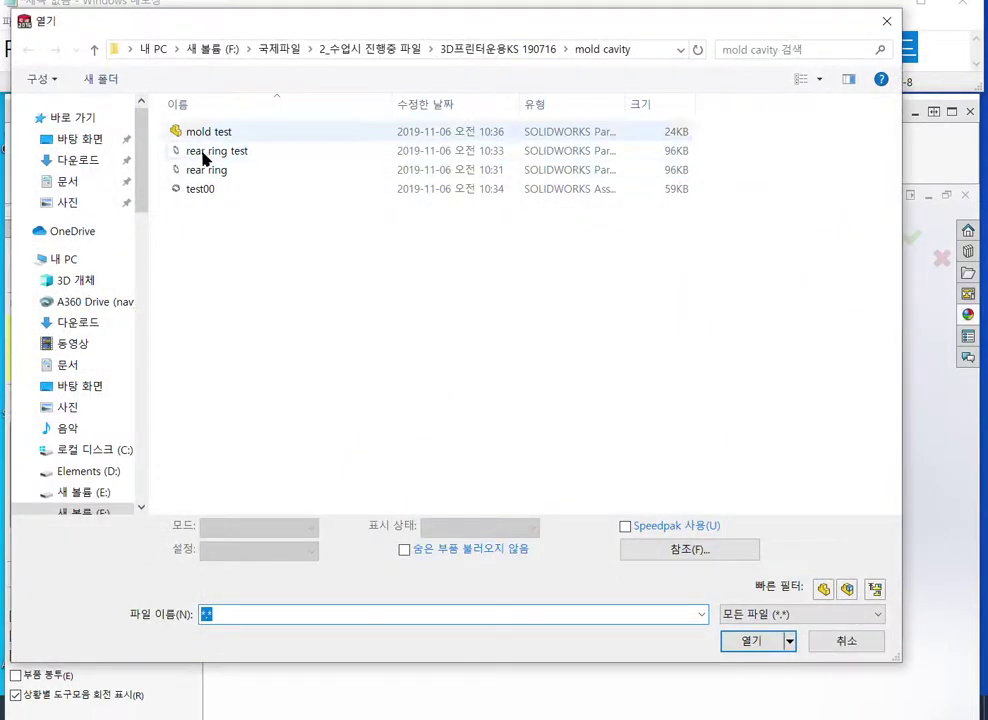
{"action": "left_click", "coordinate": [207, 151]}
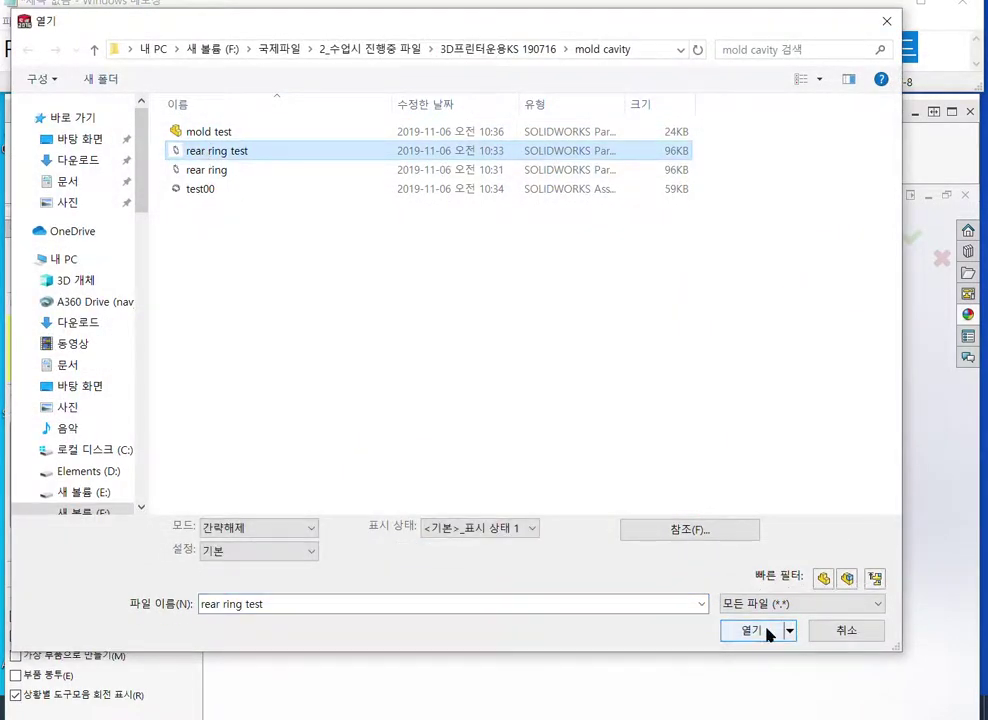
{"action": "left_click", "coordinate": [751, 630]}
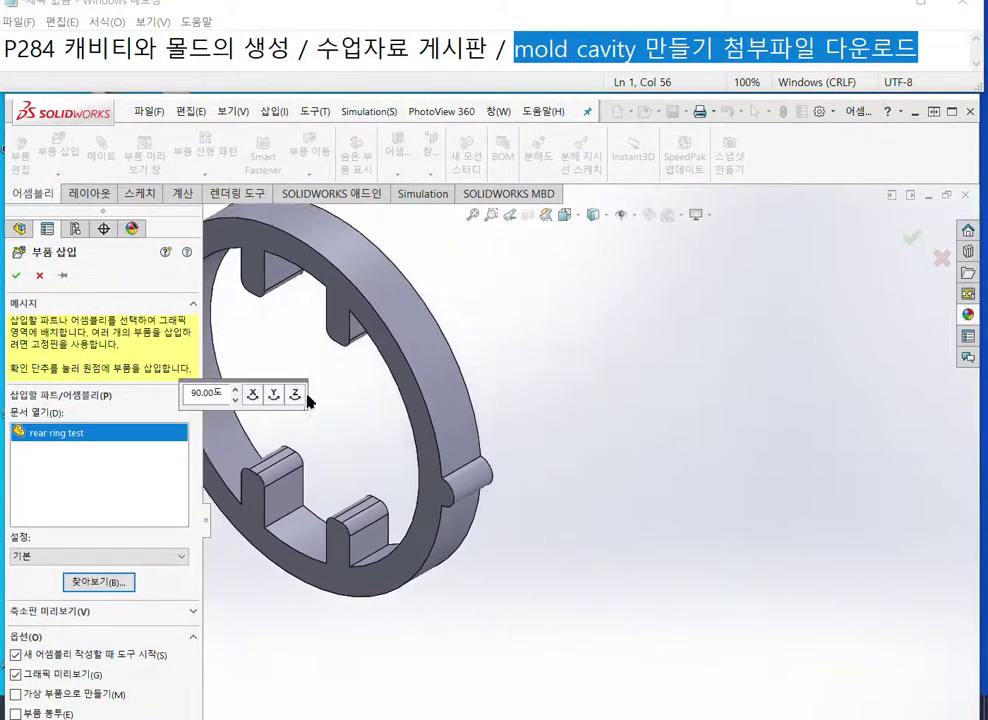
{"action": "left_click", "coordinate": [252, 394]}
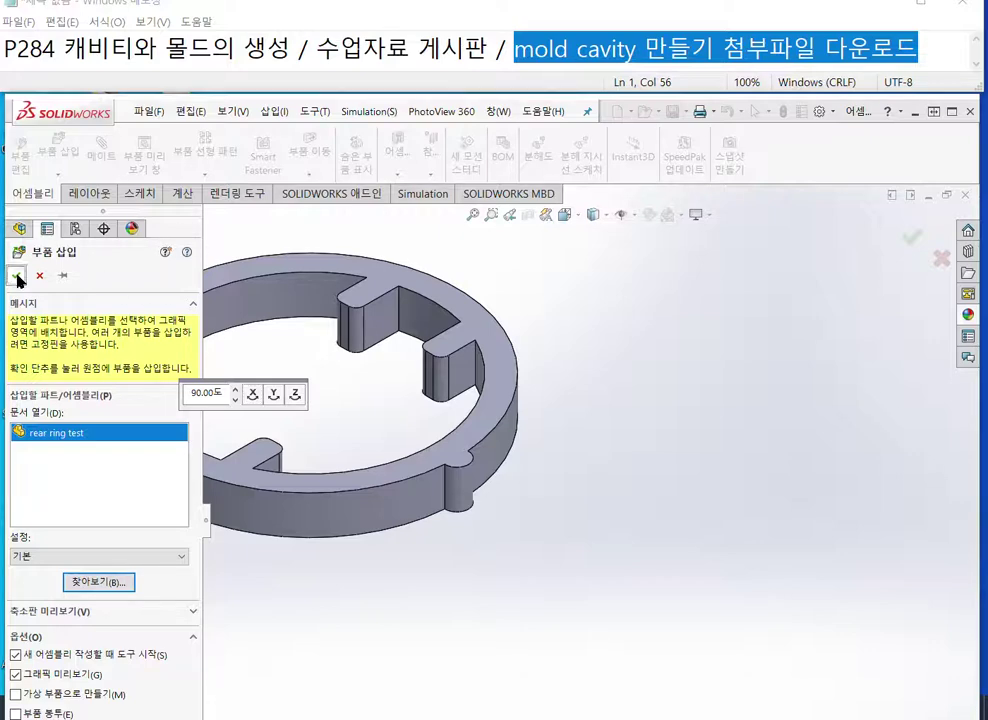
{"action": "left_click", "coordinate": [17, 276]}
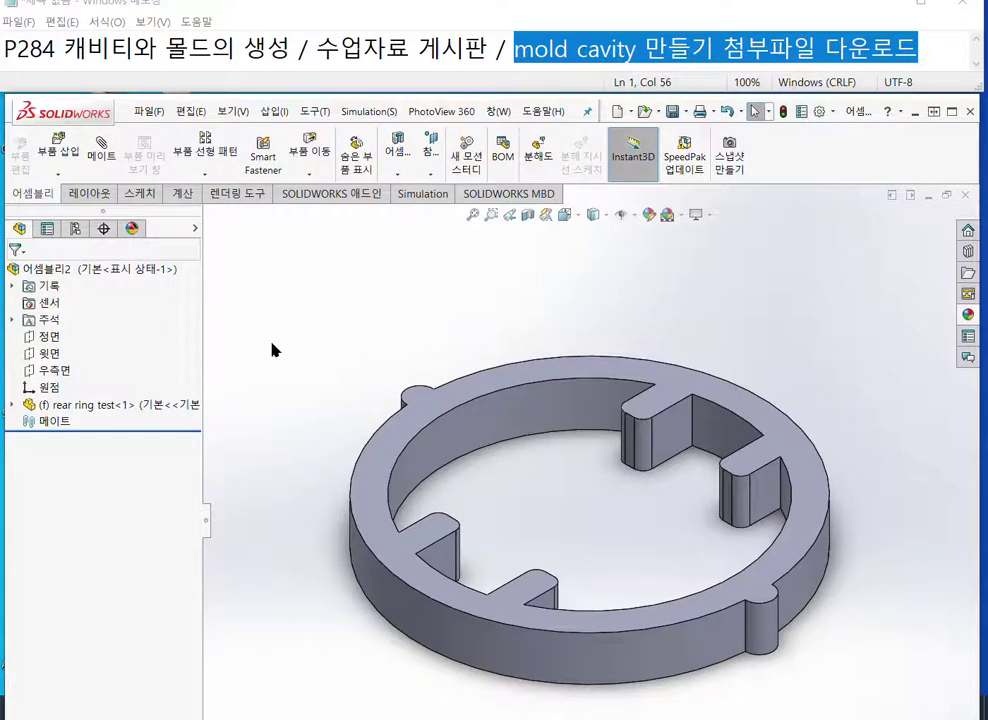
Step: Compare the position of the assembly's origin with the origin of the inserted rear ring component
{"action": "left_click", "coordinate": [13, 405]}
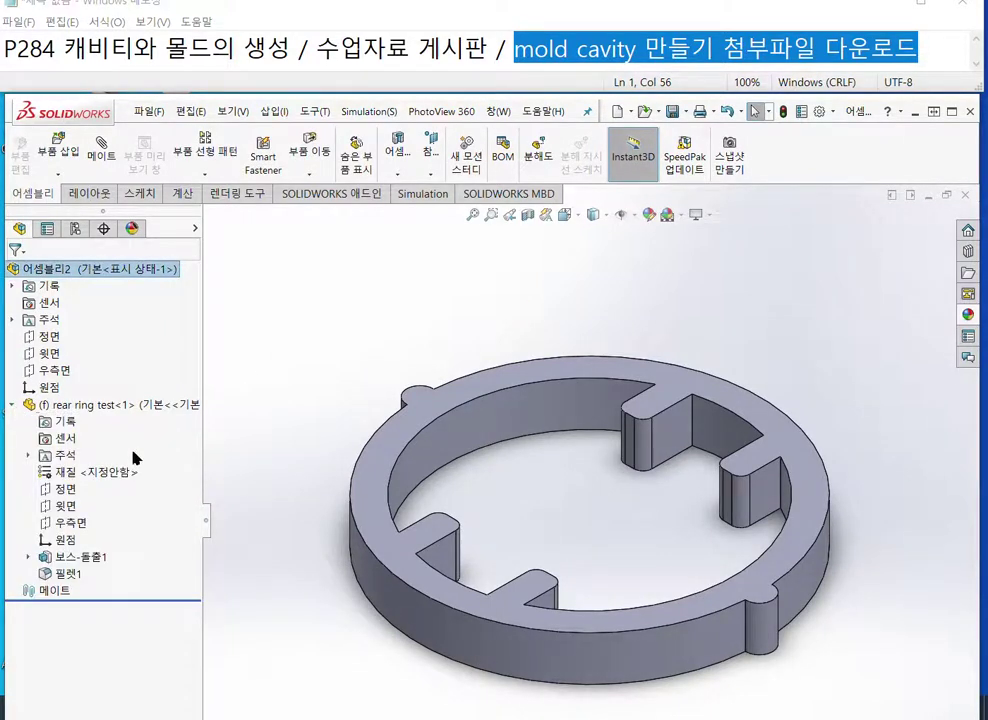
{"action": "left_click", "coordinate": [44, 388]}
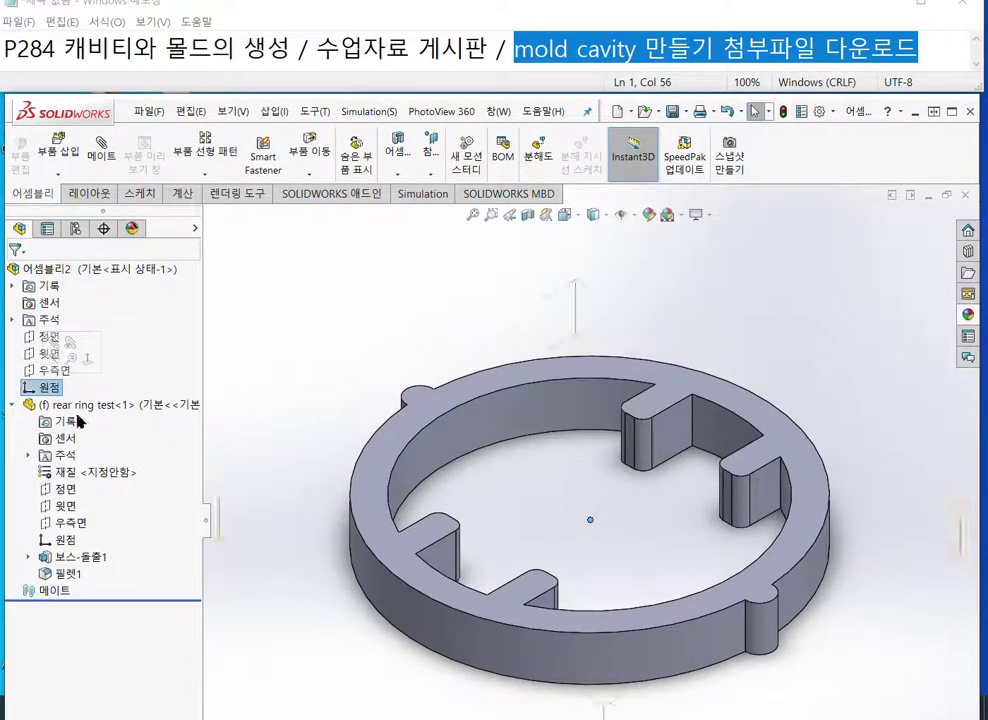
{"action": "left_click", "coordinate": [62, 541]}
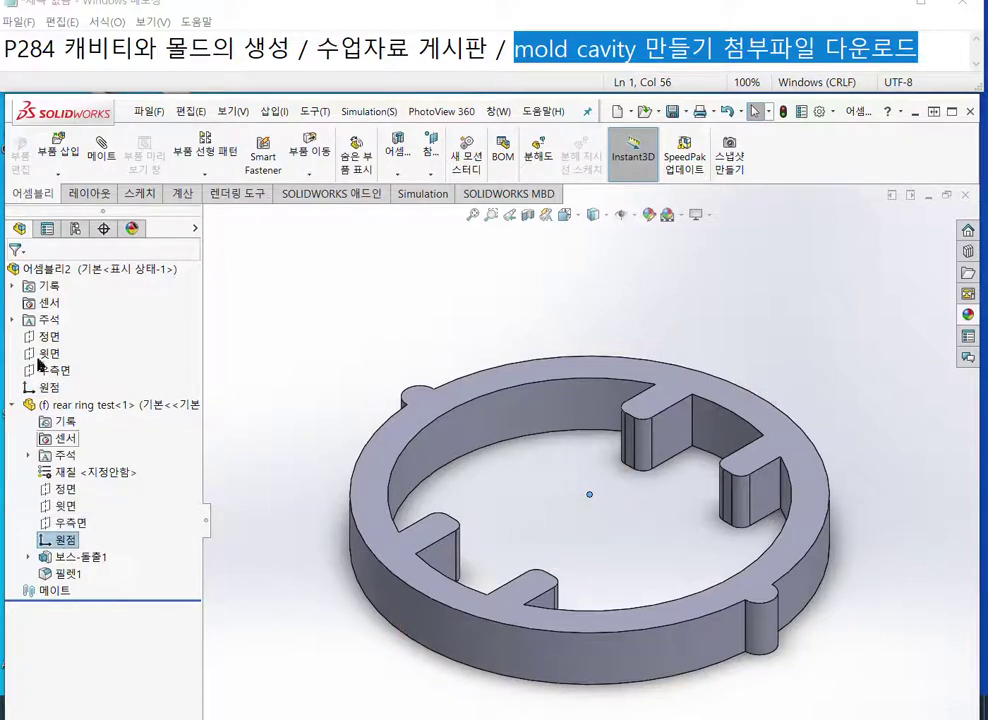
{"action": "left_click", "coordinate": [49, 389]}
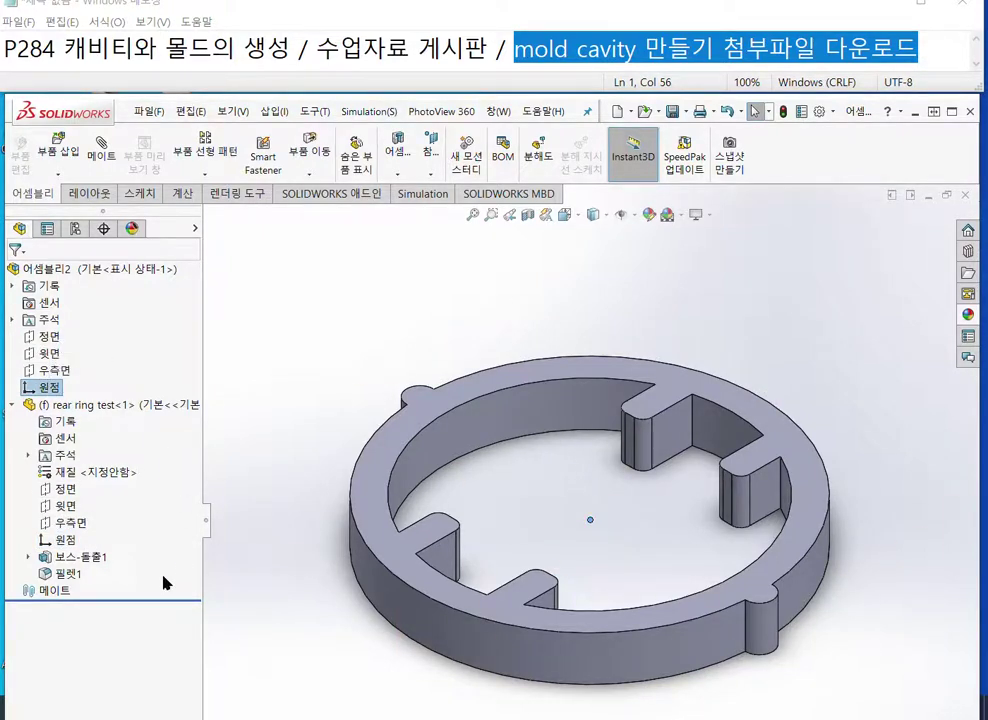
{"action": "left_click", "coordinate": [64, 543]}
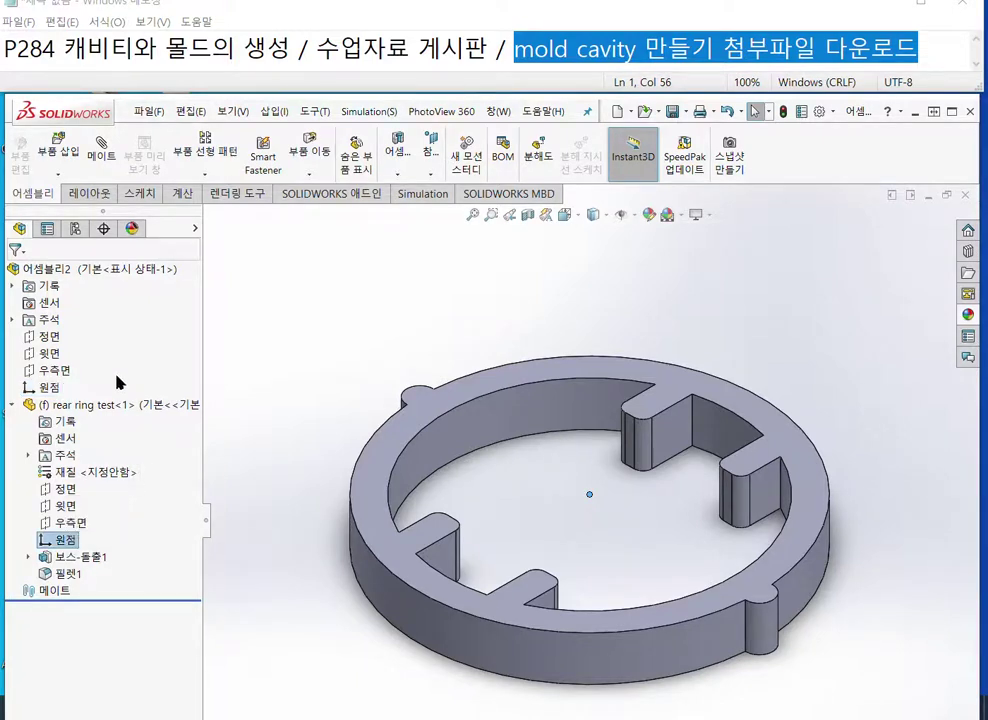
{"action": "left_click", "coordinate": [49, 390]}
{"action": "left_click", "coordinate": [66, 540]}
{"action": "left_click", "coordinate": [46, 388]}
{"action": "left_click", "coordinate": [66, 541]}
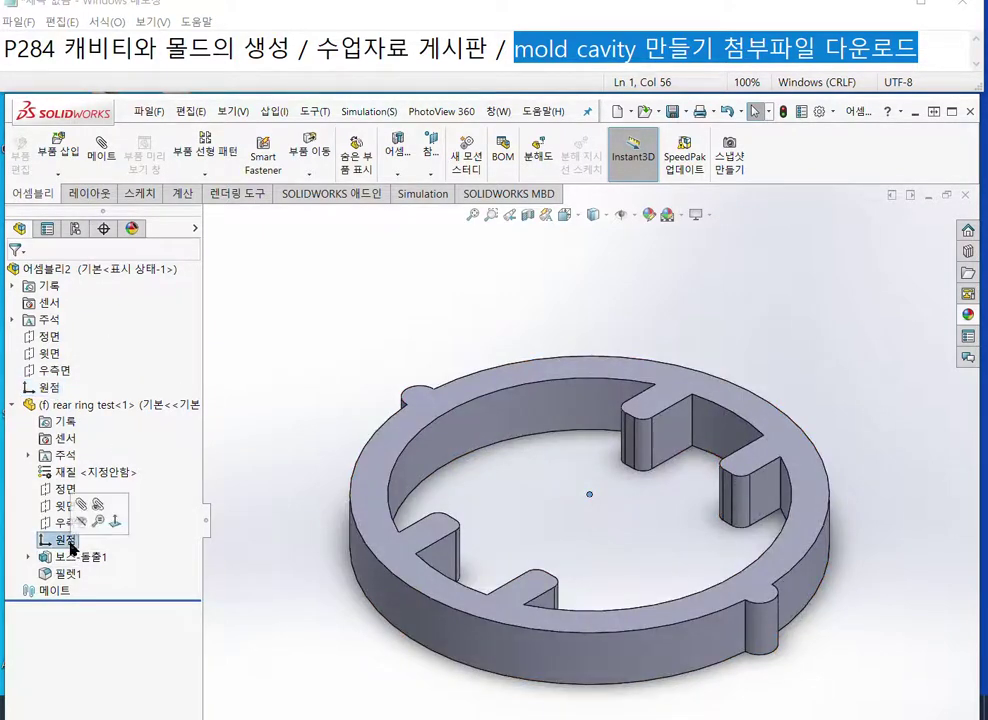
{"action": "middle_click_drag", "start_coordinate": [429, 495], "coordinate": [410, 435], "text": "ctrl"}
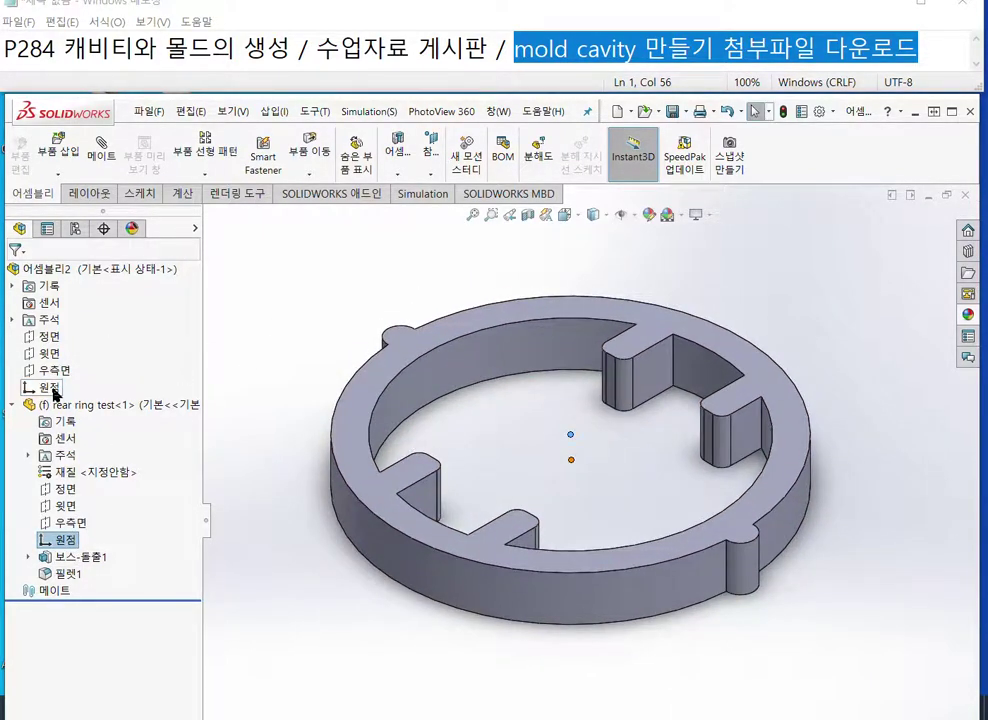
{"action": "left_click", "coordinate": [66, 541]}
{"action": "left_click", "coordinate": [47, 387]}
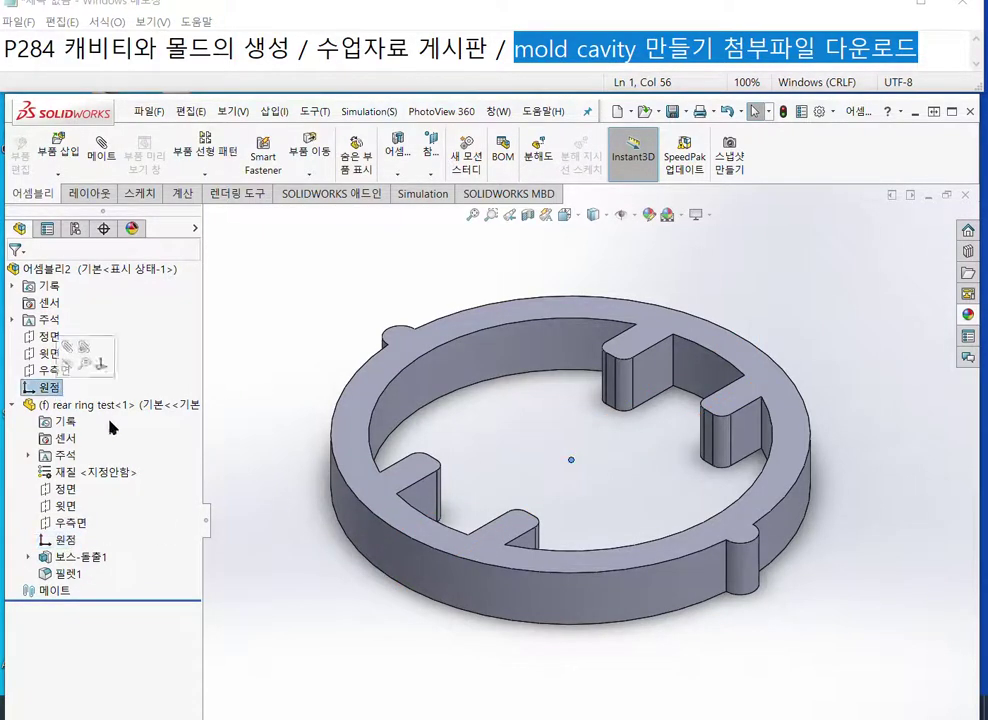
Step: Highlight the rear ring component's own origin to check where it lies in the assembly
{"action": "left_click", "coordinate": [66, 541]}
{"action": "middle_click_drag", "start_coordinate": [326, 353], "coordinate": [297, 325]}
{"action": "left_click", "coordinate": [314, 351]}
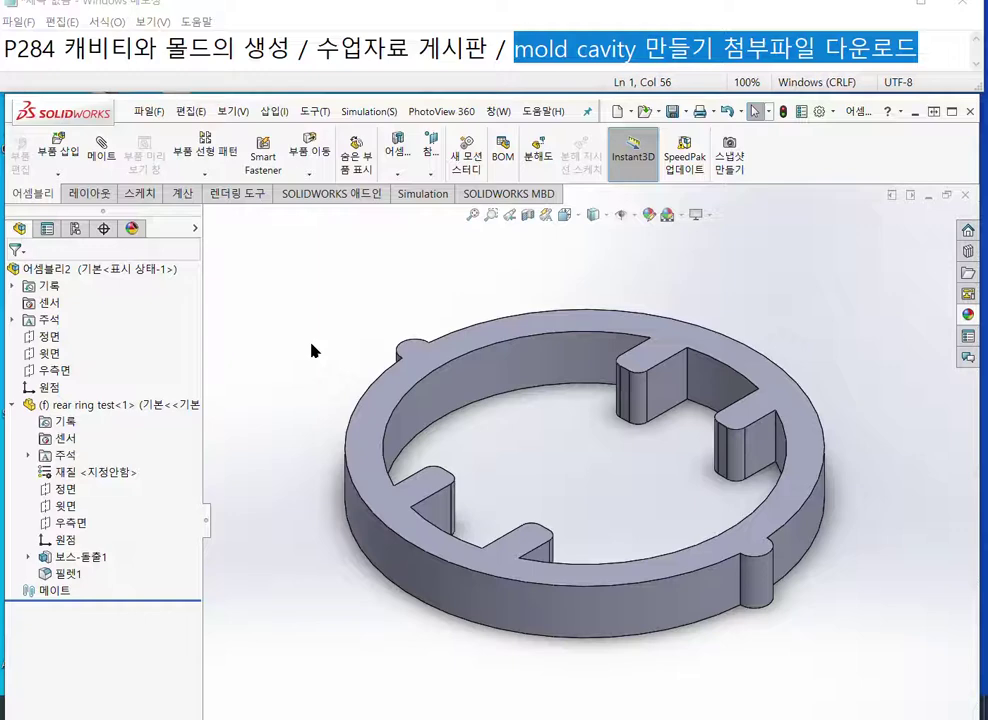
Step: Start saving the assembly in the "mold cavity" folder with a rebuild first, and enter "mold" as the file name
{"action": "key", "text": "ctrl+s"}
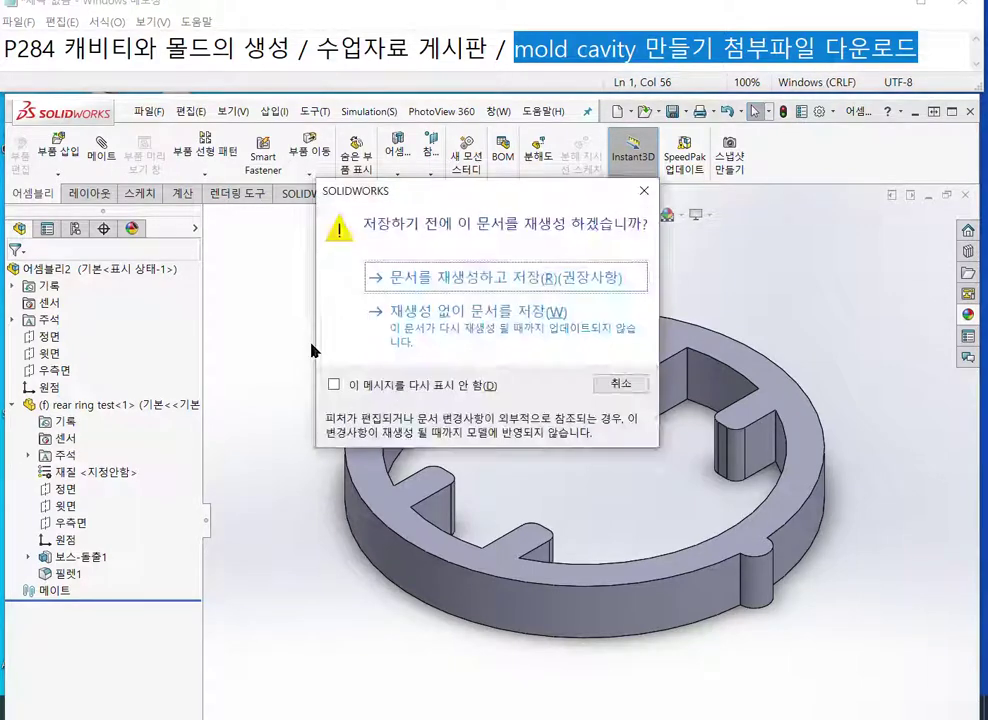
{"action": "left_click", "coordinate": [437, 282]}
{"action": "left_click_drag", "start_coordinate": [201, 124], "coordinate": [396, 160]}
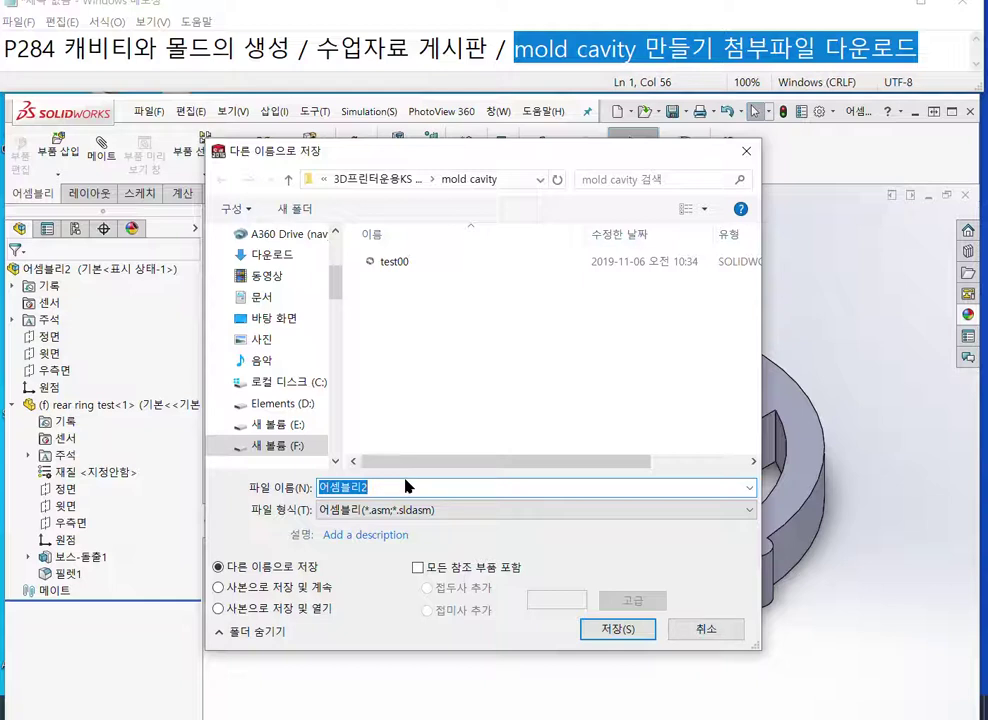
{"action": "type", "text": "mold"}
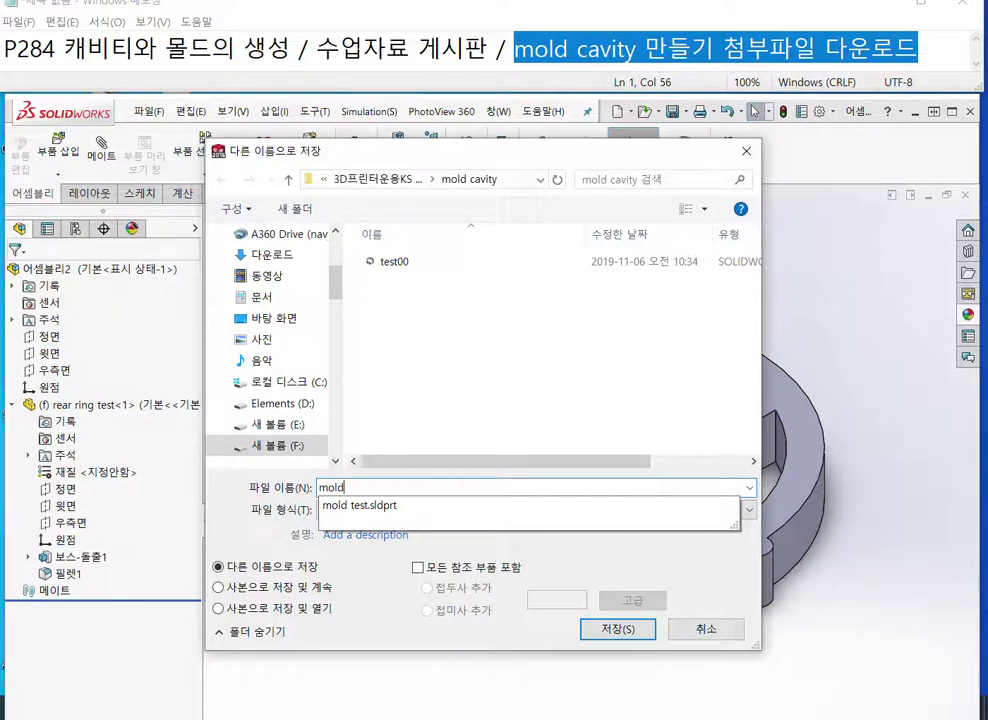
Step: Copy the entered file name into Notepad, extend it to "mold.sldasm", and highlight the part before the extension
{"action": "double_click", "coordinate": [326, 487]}
{"action": "key", "text": "ctrl+c"}
{"action": "left_click", "coordinate": [937, 58]}
{"action": "key", "text": "Return"}
{"action": "key", "text": "ctrl+v"}
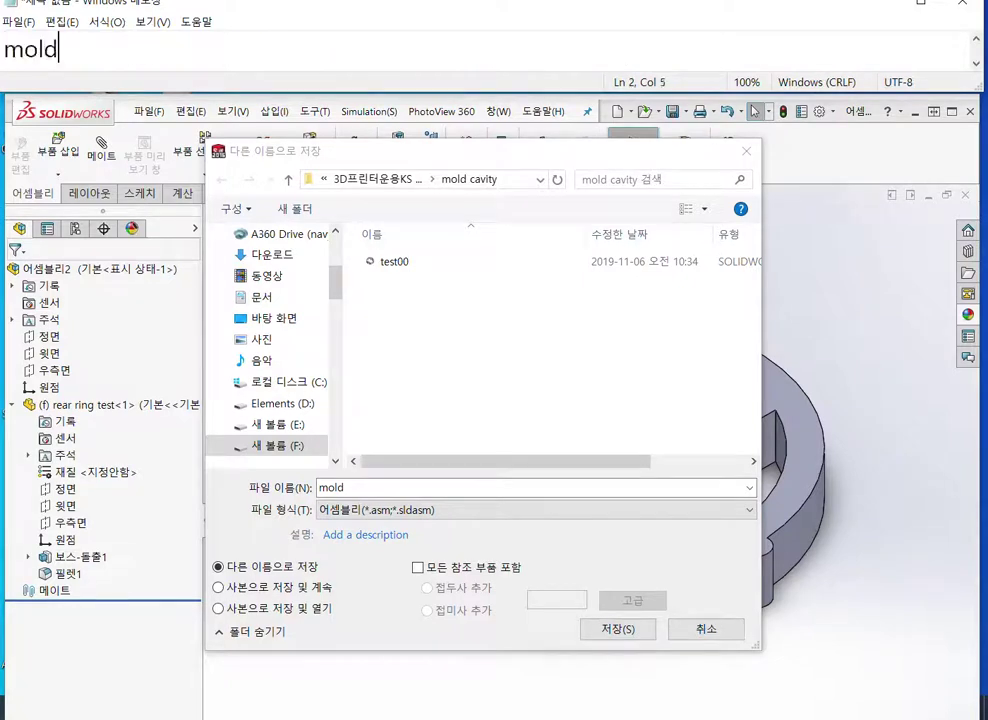
{"action": "type", "text": ".sldasm"}
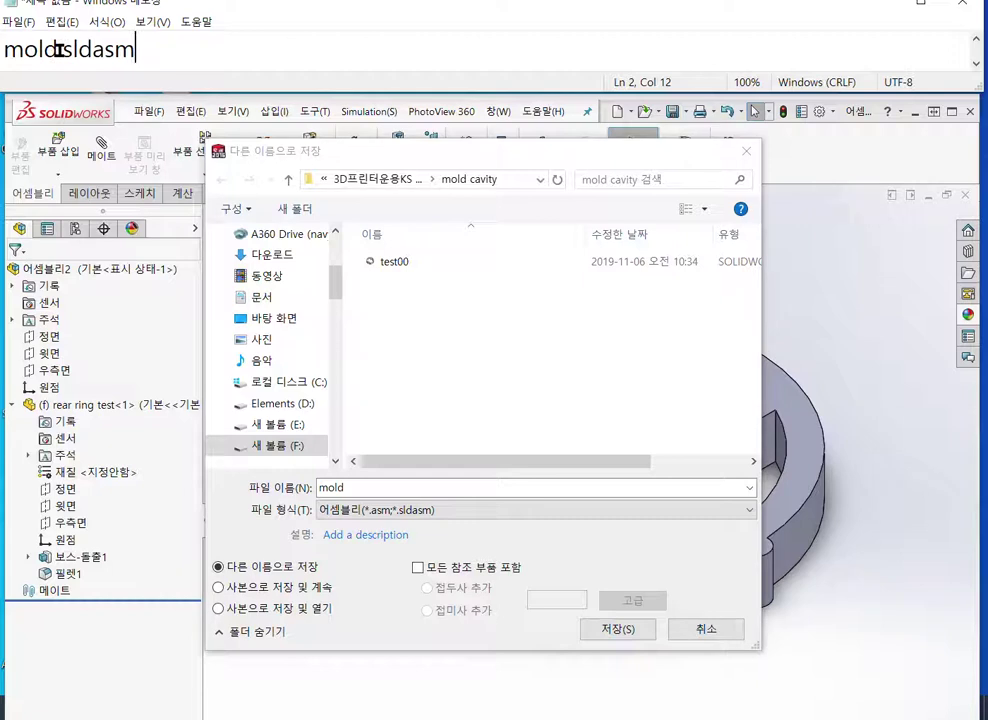
{"action": "left_click_drag", "start_coordinate": [62, 48], "coordinate": [3, 48]}
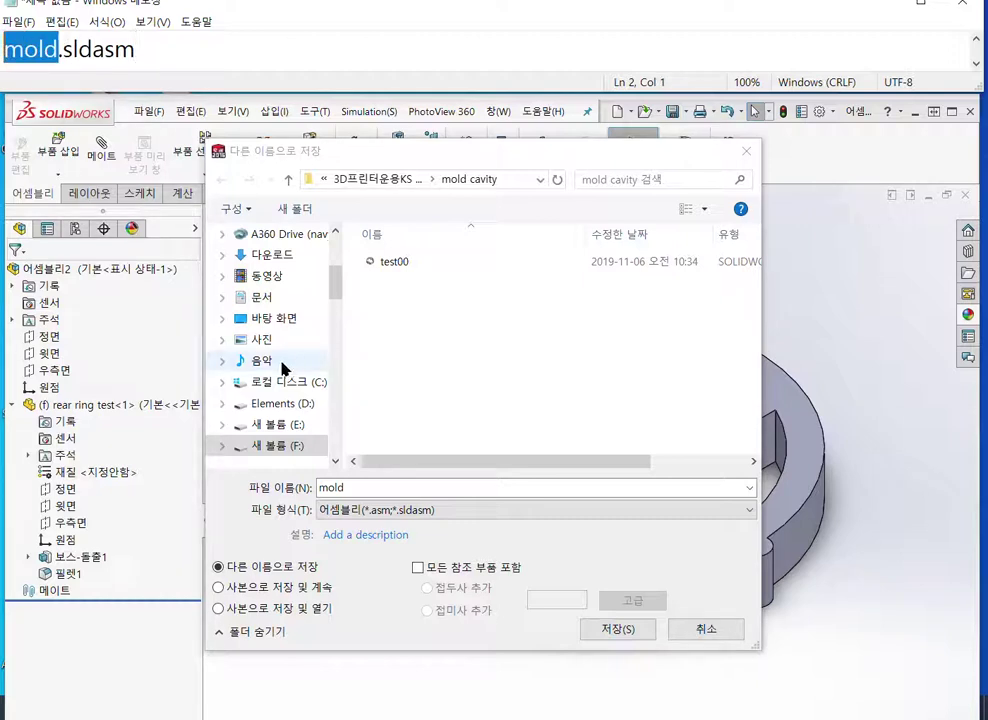
Step: Return to the SOLIDWORKS save dialog and save the assembly as "mold"
{"action": "double_click", "coordinate": [370, 489]}
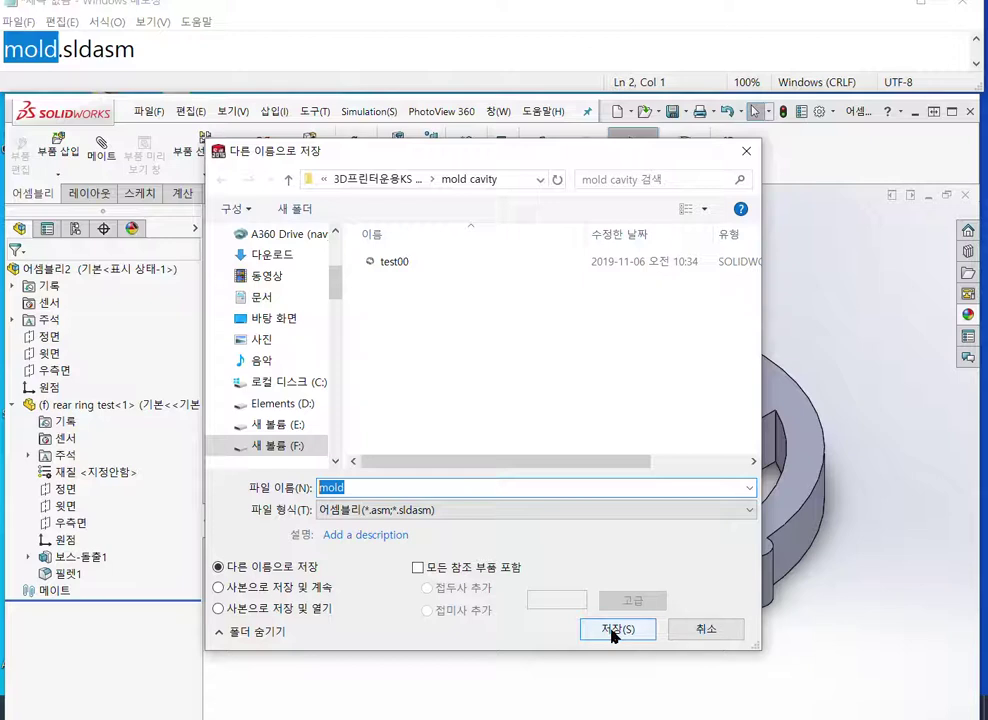
{"action": "left_click", "coordinate": [614, 630]}
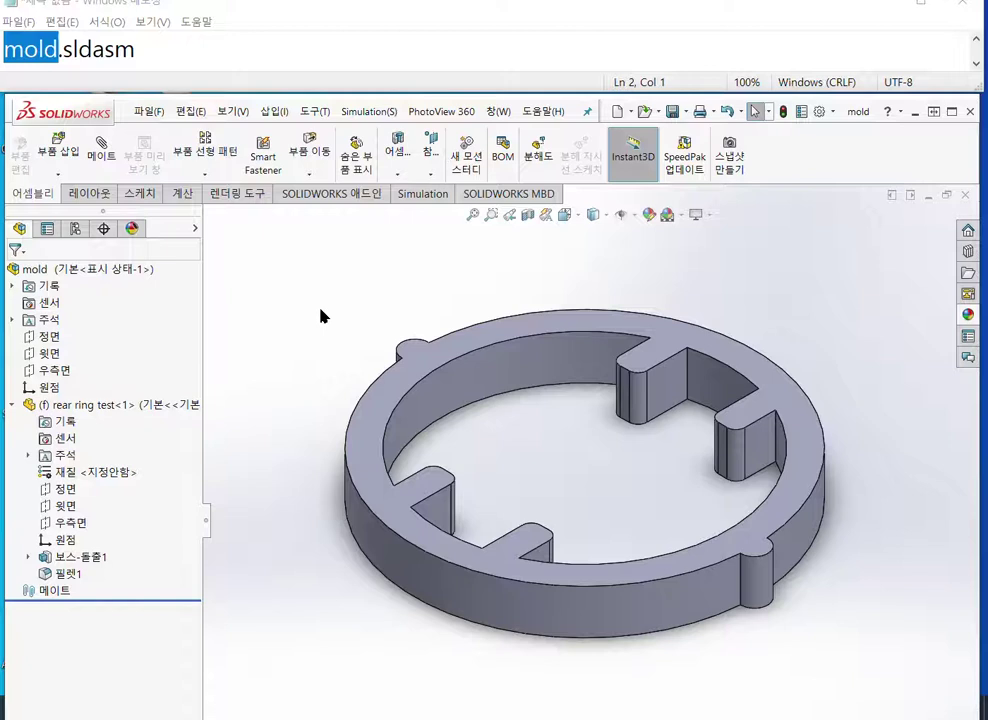
Step: View the rear ring straight onto its upper flat face, zoomed out, with nothing selected
{"action": "middle_click_drag", "start_coordinate": [664, 450], "coordinate": [637, 453], "text": "ctrl"}
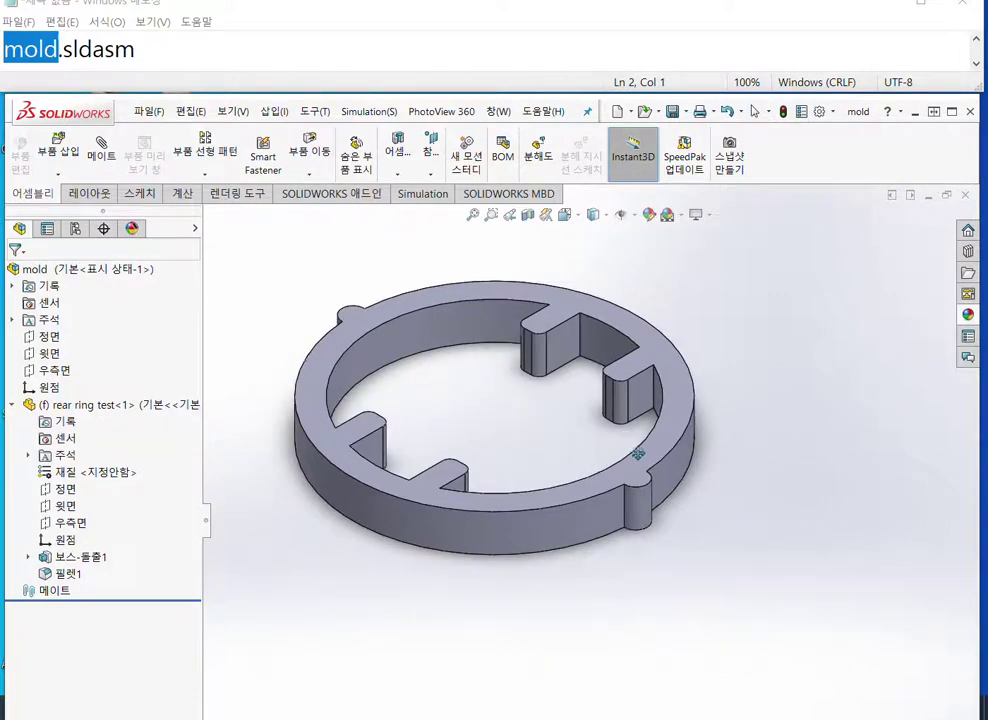
{"action": "left_click", "coordinate": [128, 406]}
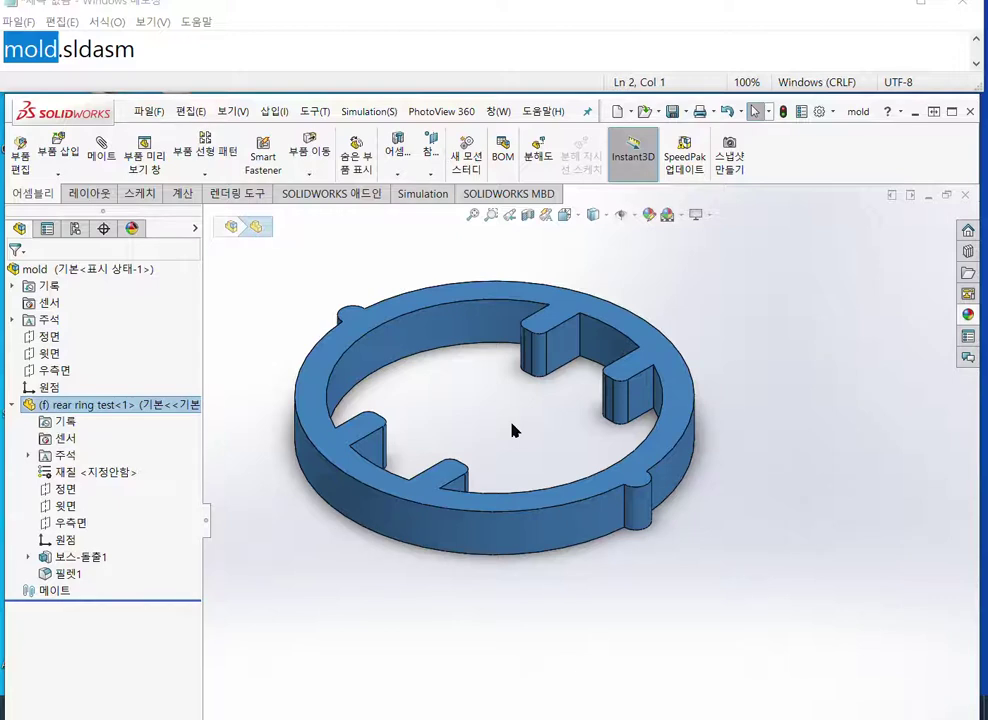
{"action": "left_click", "coordinate": [658, 362]}
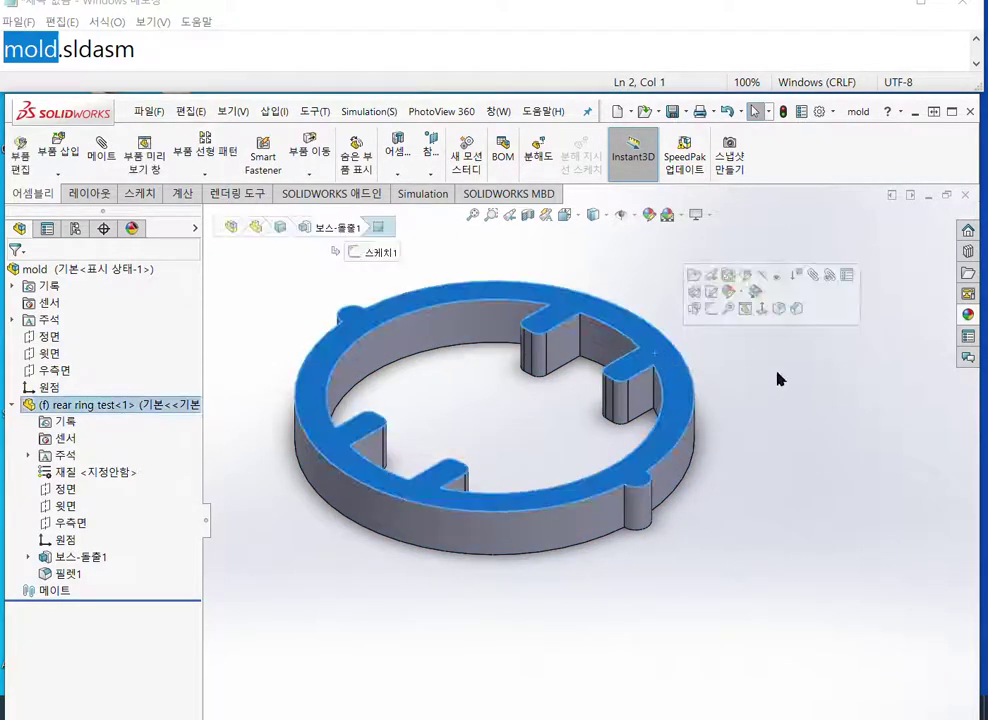
{"action": "key", "text": "ctrl+8"}
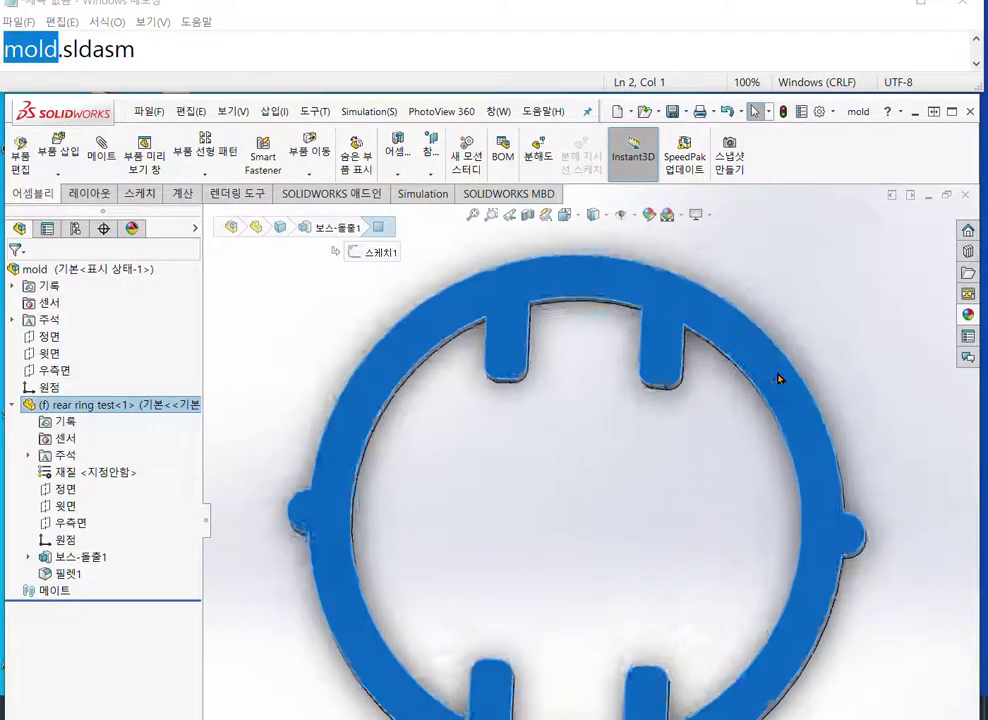
{"action": "scroll", "coordinate": [776, 380], "scroll_direction": "down", "scroll_amount": 5}
{"action": "scroll", "coordinate": [760, 392], "scroll_direction": "up", "scroll_amount": 5}
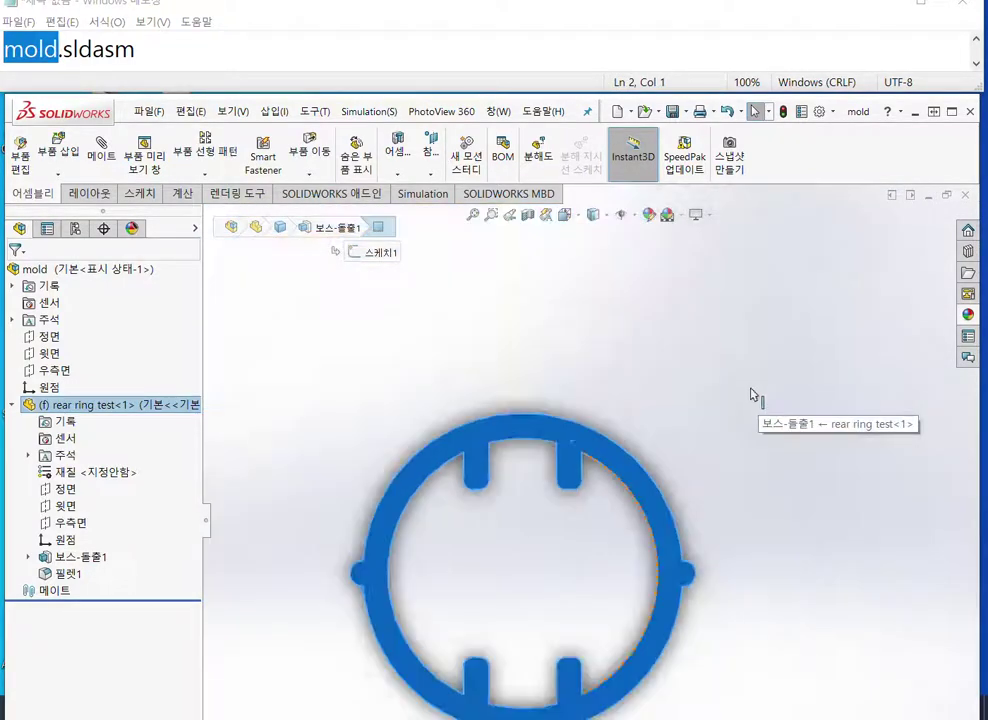
{"action": "mouse_move", "coordinate": [662, 396]}
{"action": "middle_mouse_down"}
{"action": "mouse_move", "coordinate": [670, 408]}
{"action": "mouse_move", "coordinate": [677, 390]}
{"action": "middle_mouse_up"}
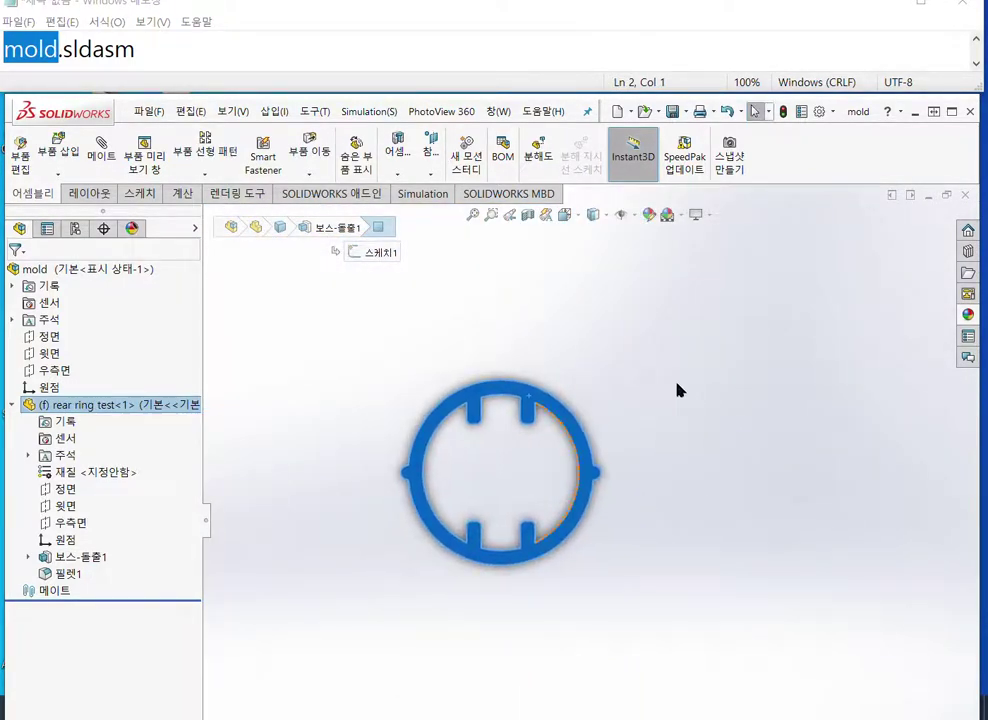
{"action": "key", "text": "Escape"}
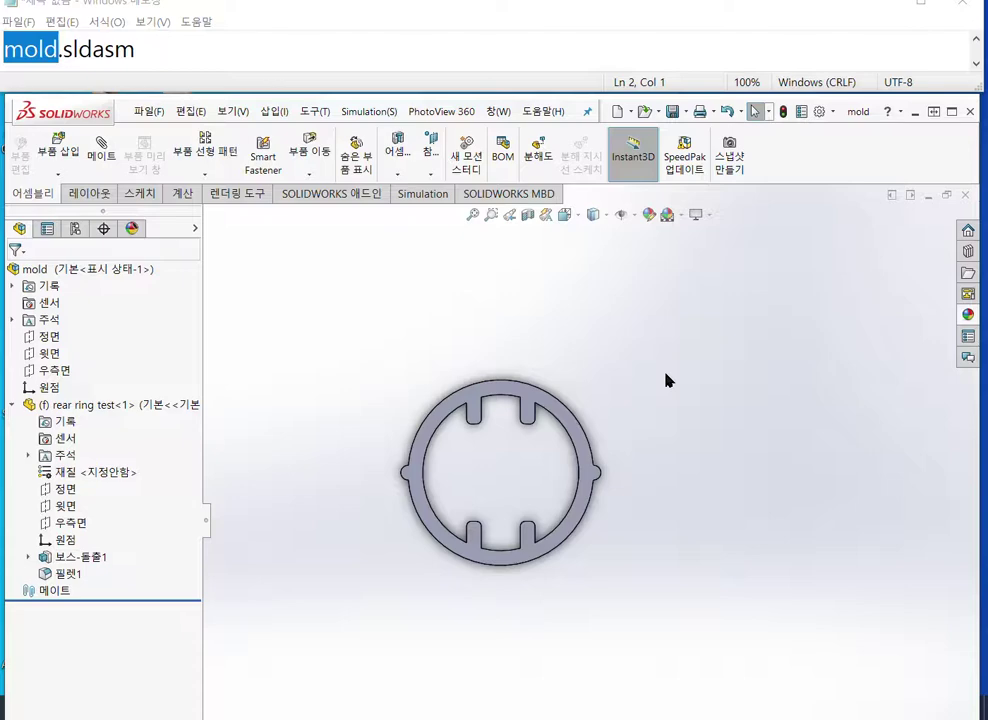
Step: Draw a mold side view as a screen annotation: a blue upper block above a green lower block on two legs and a base plate
{"action": "key", "text": "ctrl+F1"}
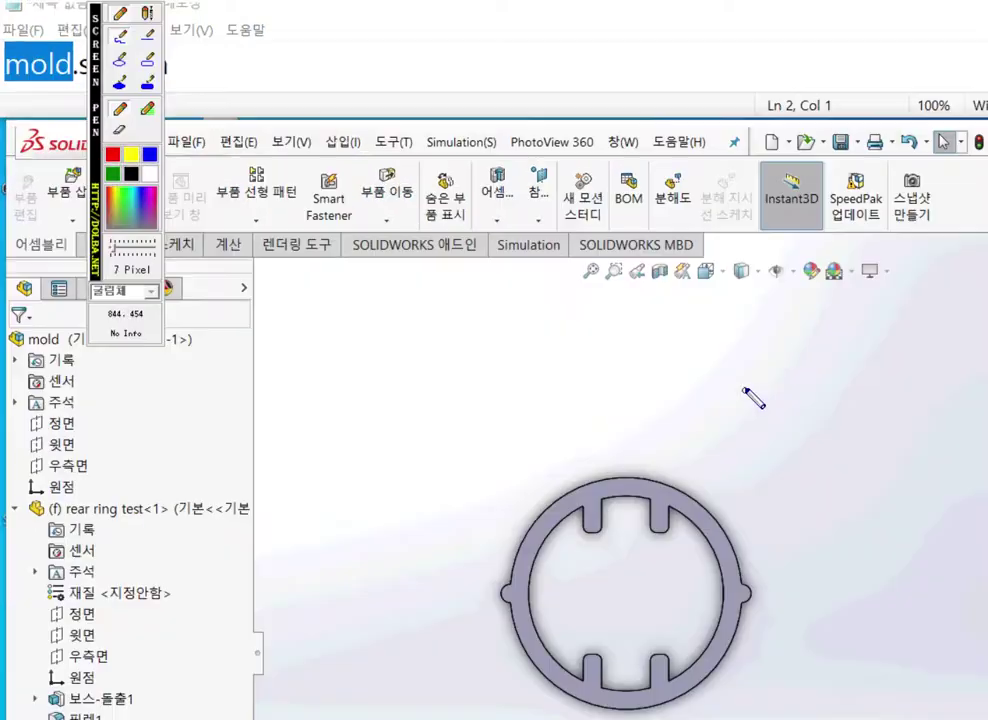
{"action": "mouse_move", "coordinate": [267, 232]}
{"action": "left_mouse_down"}
{"action": "mouse_move", "coordinate": [282, 338]}
{"action": "mouse_move", "coordinate": [580, 338]}
{"action": "mouse_move", "coordinate": [583, 228]}
{"action": "mouse_move", "coordinate": [267, 232]}
{"action": "left_mouse_up"}
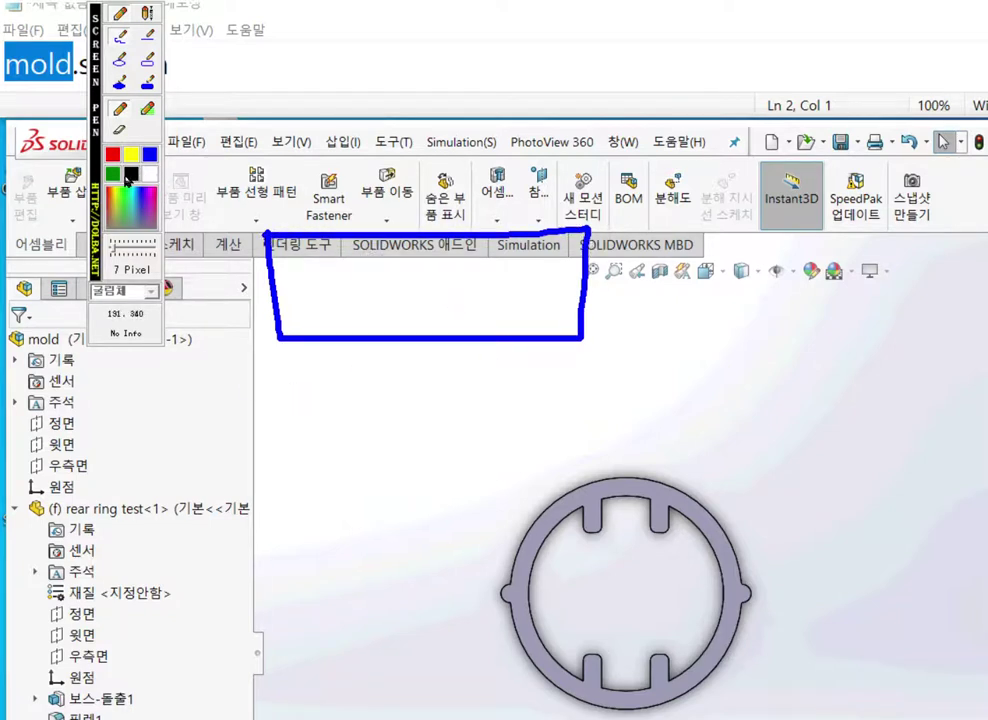
{"action": "mouse_move", "coordinate": [280, 345]}
{"action": "left_mouse_down"}
{"action": "mouse_move", "coordinate": [322, 471]}
{"action": "mouse_move", "coordinate": [594, 462]}
{"action": "mouse_move", "coordinate": [596, 351]}
{"action": "mouse_move", "coordinate": [277, 351]}
{"action": "left_mouse_up"}
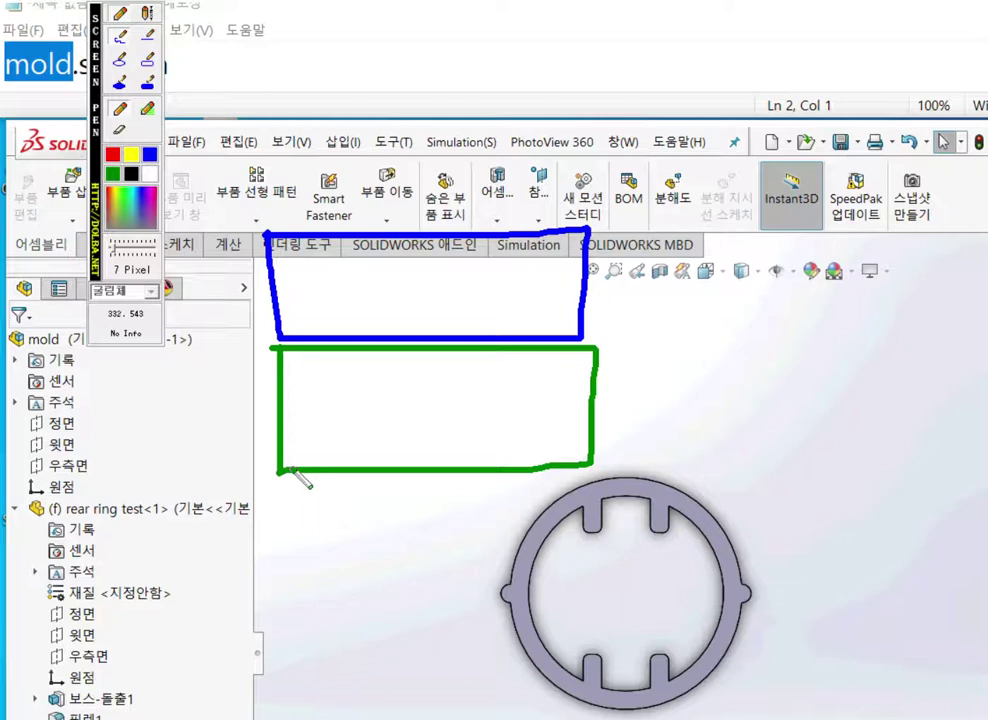
{"action": "left_click_drag", "start_coordinate": [293, 473], "coordinate": [300, 580]}
{"action": "mouse_move", "coordinate": [344, 472]}
{"action": "left_mouse_down"}
{"action": "mouse_move", "coordinate": [348, 530]}
{"action": "mouse_move", "coordinate": [330, 582]}
{"action": "mouse_move", "coordinate": [300, 578]}
{"action": "left_mouse_up"}
{"action": "mouse_move", "coordinate": [532, 470]}
{"action": "left_mouse_down"}
{"action": "mouse_move", "coordinate": [533, 530]}
{"action": "mouse_move", "coordinate": [576, 578]}
{"action": "mouse_move", "coordinate": [579, 478]}
{"action": "left_mouse_up"}
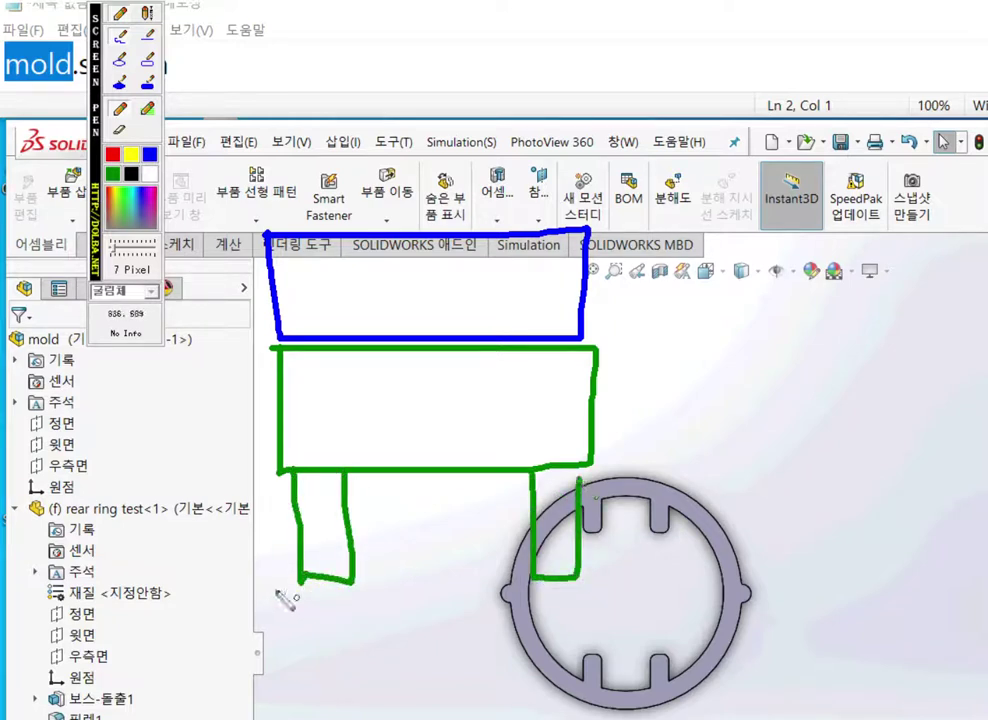
{"action": "mouse_move", "coordinate": [272, 583]}
{"action": "left_mouse_down"}
{"action": "mouse_move", "coordinate": [606, 591]}
{"action": "mouse_move", "coordinate": [262, 606]}
{"action": "mouse_move", "coordinate": [263, 584]}
{"action": "left_mouse_up"}
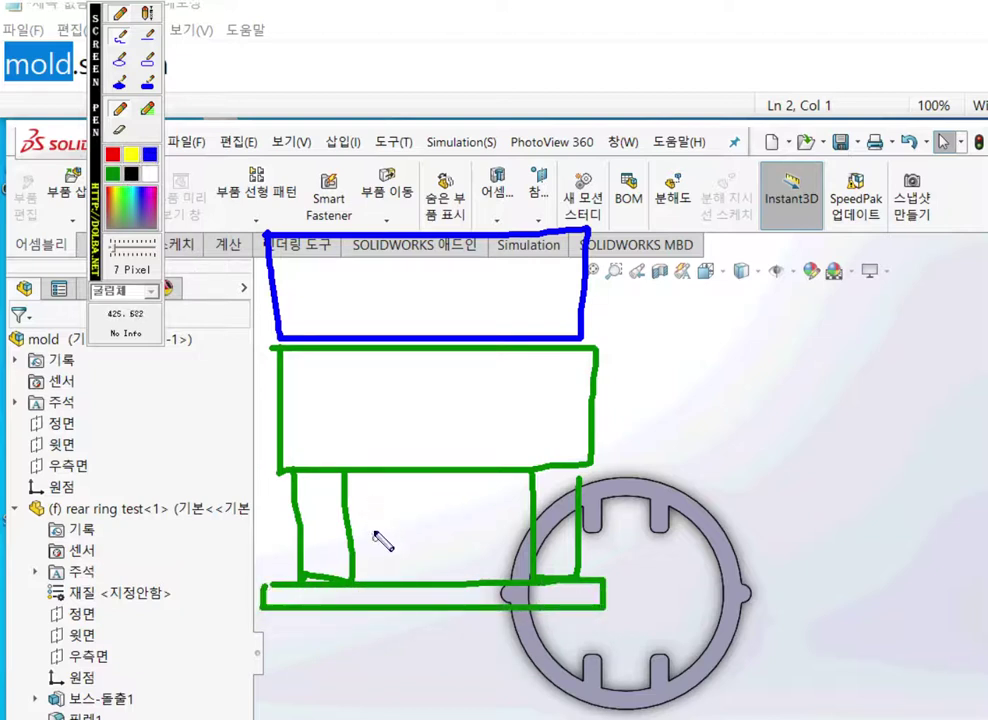
Step: Add a blue plate between the legs of the mold annotation and label the two blocks "상" and "하" by hand
{"action": "mouse_move", "coordinate": [366, 488]}
{"action": "left_mouse_down"}
{"action": "mouse_move", "coordinate": [496, 494]}
{"action": "mouse_move", "coordinate": [472, 513]}
{"action": "mouse_move", "coordinate": [380, 516]}
{"action": "mouse_move", "coordinate": [372, 489]}
{"action": "left_mouse_up"}
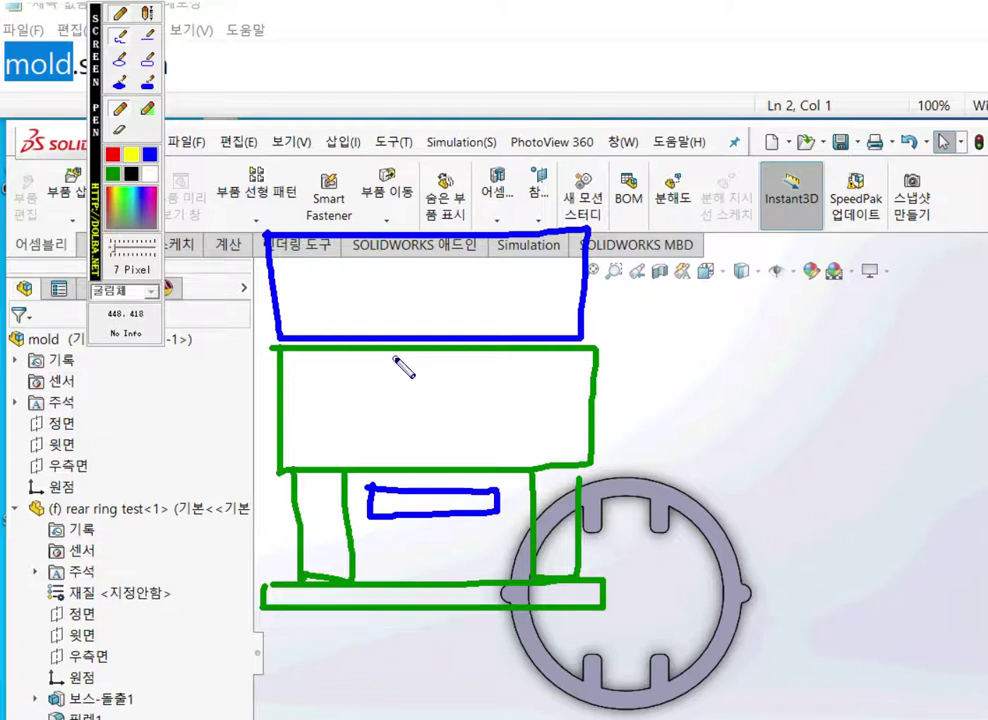
{"action": "left_click_drag", "start_coordinate": [304, 265], "coordinate": [284, 293]}
{"action": "left_click_drag", "start_coordinate": [296, 278], "coordinate": [316, 298]}
{"action": "mouse_move", "coordinate": [321, 235]}
{"action": "left_mouse_down"}
{"action": "mouse_move", "coordinate": [321, 300]}
{"action": "mouse_move", "coordinate": [340, 283]}
{"action": "mouse_move", "coordinate": [312, 304]}
{"action": "left_mouse_up"}
{"action": "mouse_move", "coordinate": [289, 385]}
{"action": "left_mouse_down"}
{"action": "mouse_move", "coordinate": [322, 394]}
{"action": "mouse_move", "coordinate": [305, 404]}
{"action": "mouse_move", "coordinate": [333, 445]}
{"action": "mouse_move", "coordinate": [350, 411]}
{"action": "left_mouse_up"}
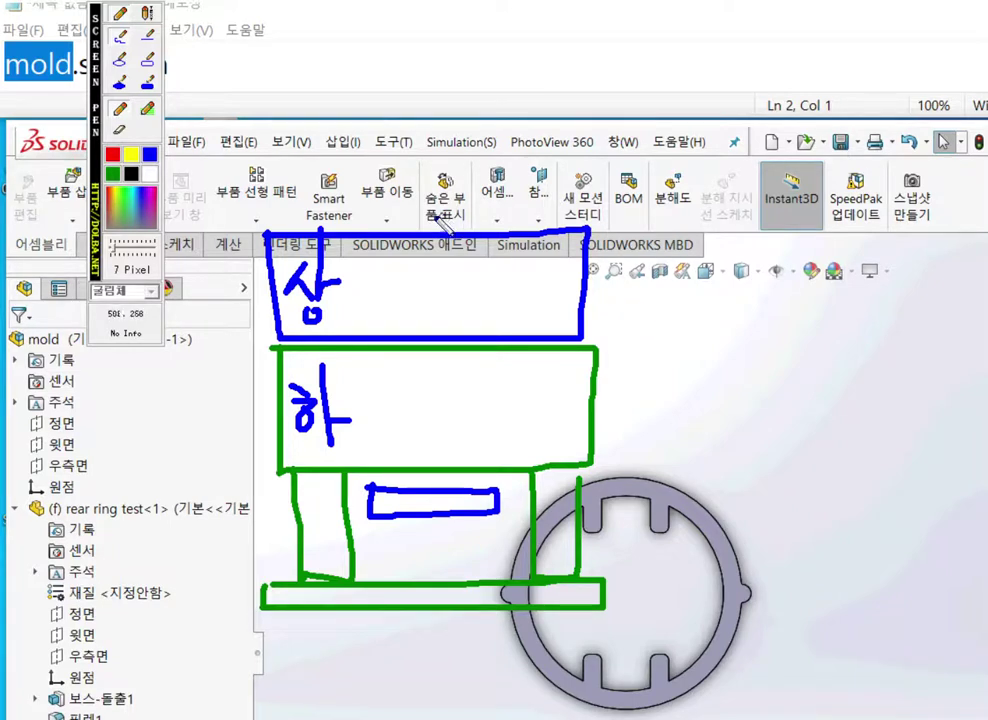
Step: Add a small blue block on top of the annotated mold and a red channel leading down to a flat red part
{"action": "mouse_move", "coordinate": [380, 237]}
{"action": "left_mouse_down"}
{"action": "mouse_move", "coordinate": [381, 219]}
{"action": "mouse_move", "coordinate": [464, 218]}
{"action": "mouse_move", "coordinate": [464, 241]}
{"action": "left_mouse_up"}
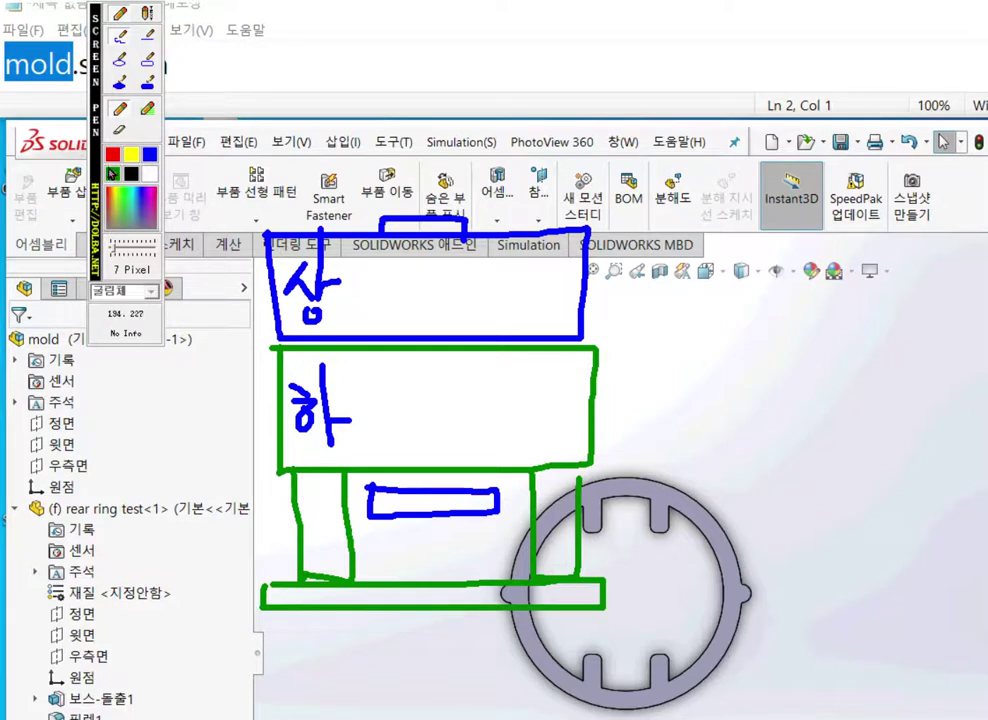
{"action": "left_click_drag", "start_coordinate": [419, 212], "coordinate": [424, 272]}
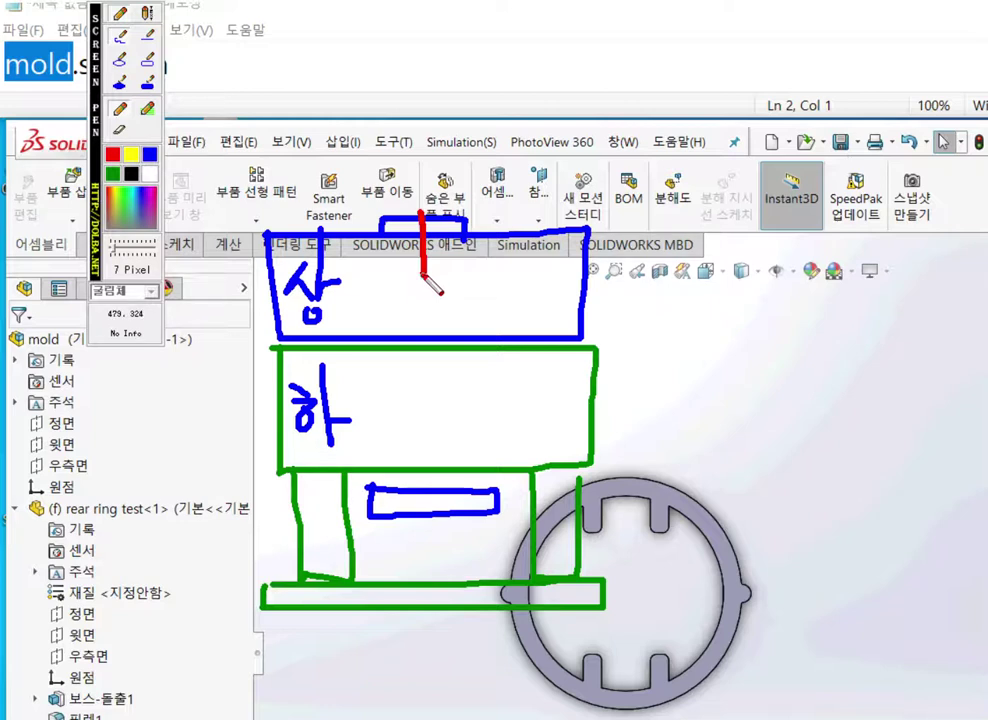
{"action": "mouse_move", "coordinate": [424, 279]}
{"action": "left_mouse_down"}
{"action": "mouse_move", "coordinate": [403, 284]}
{"action": "mouse_move", "coordinate": [461, 304]}
{"action": "mouse_move", "coordinate": [384, 304]}
{"action": "left_mouse_up"}
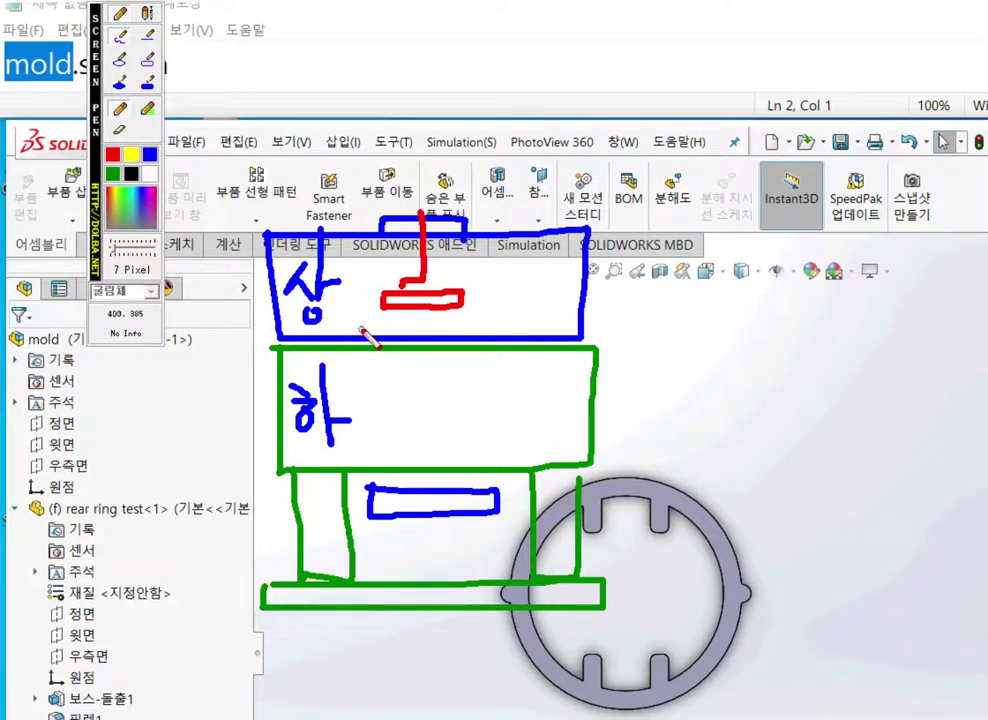
Step: Draw a thick red line between the annotated blocks, extend the red part down to it, and label the line "parting"
{"action": "left_click_drag", "start_coordinate": [218, 341], "coordinate": [666, 350]}
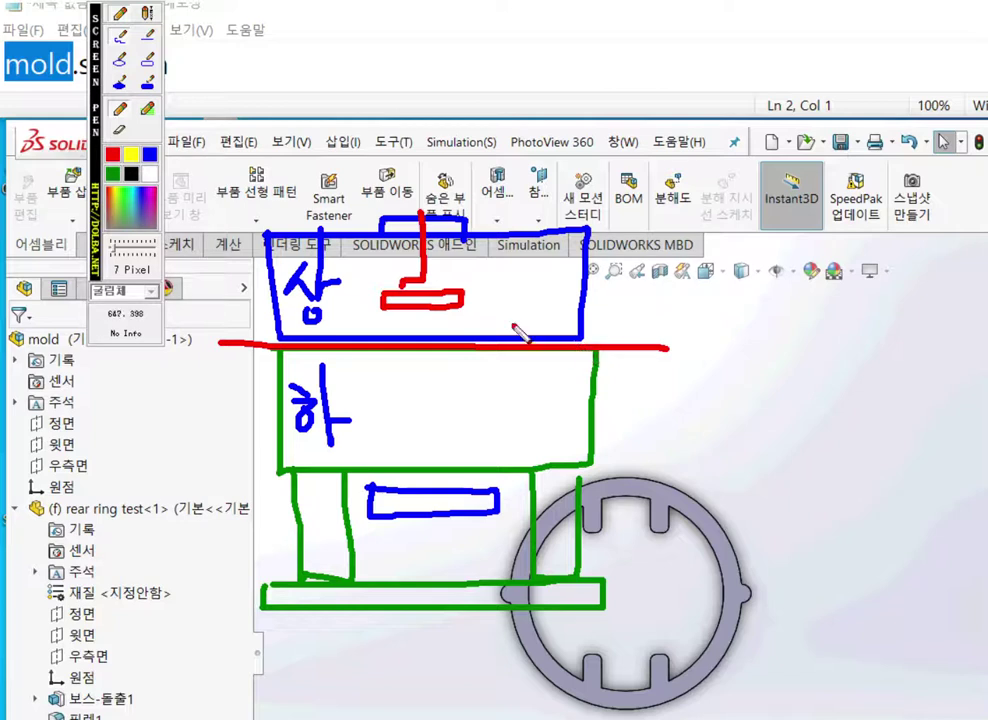
{"action": "mouse_move", "coordinate": [390, 304]}
{"action": "left_mouse_down"}
{"action": "mouse_move", "coordinate": [388, 338]}
{"action": "mouse_move", "coordinate": [389, 318]}
{"action": "mouse_move", "coordinate": [460, 312]}
{"action": "mouse_move", "coordinate": [466, 337]}
{"action": "mouse_move", "coordinate": [397, 346]}
{"action": "mouse_move", "coordinate": [452, 316]}
{"action": "mouse_move", "coordinate": [470, 342]}
{"action": "mouse_move", "coordinate": [398, 350]}
{"action": "left_mouse_up"}
{"action": "left_click_drag", "start_coordinate": [218, 344], "coordinate": [190, 343]}
{"action": "mouse_move", "coordinate": [308, 352]}
{"action": "left_mouse_down"}
{"action": "mouse_move", "coordinate": [688, 346]}
{"action": "mouse_move", "coordinate": [705, 392]}
{"action": "left_mouse_up"}
{"action": "mouse_move", "coordinate": [699, 310]}
{"action": "left_mouse_down"}
{"action": "mouse_move", "coordinate": [716, 326]}
{"action": "mouse_move", "coordinate": [758, 324]}
{"action": "mouse_move", "coordinate": [836, 299]}
{"action": "left_mouse_up"}
{"action": "mouse_move", "coordinate": [826, 268]}
{"action": "left_mouse_down"}
{"action": "mouse_move", "coordinate": [822, 338]}
{"action": "mouse_move", "coordinate": [843, 313]}
{"action": "mouse_move", "coordinate": [895, 342]}
{"action": "mouse_move", "coordinate": [941, 336]}
{"action": "left_mouse_up"}
{"action": "left_click", "coordinate": [846, 320]}
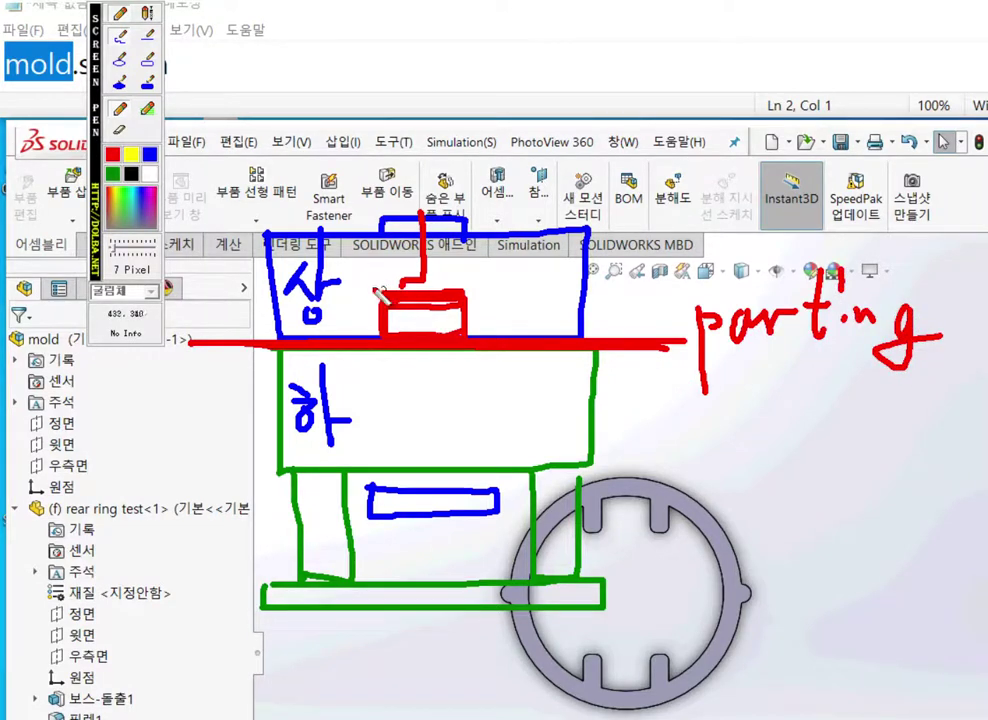
Step: Draw a green rectangle around the red part across the parting line and label it "cavity" with a leader
{"action": "left_click", "coordinate": [113, 173]}
{"action": "mouse_move", "coordinate": [360, 268]}
{"action": "left_mouse_down"}
{"action": "mouse_move", "coordinate": [362, 356]}
{"action": "mouse_move", "coordinate": [434, 406]}
{"action": "mouse_move", "coordinate": [498, 381]}
{"action": "mouse_move", "coordinate": [495, 264]}
{"action": "mouse_move", "coordinate": [364, 263]}
{"action": "left_mouse_up"}
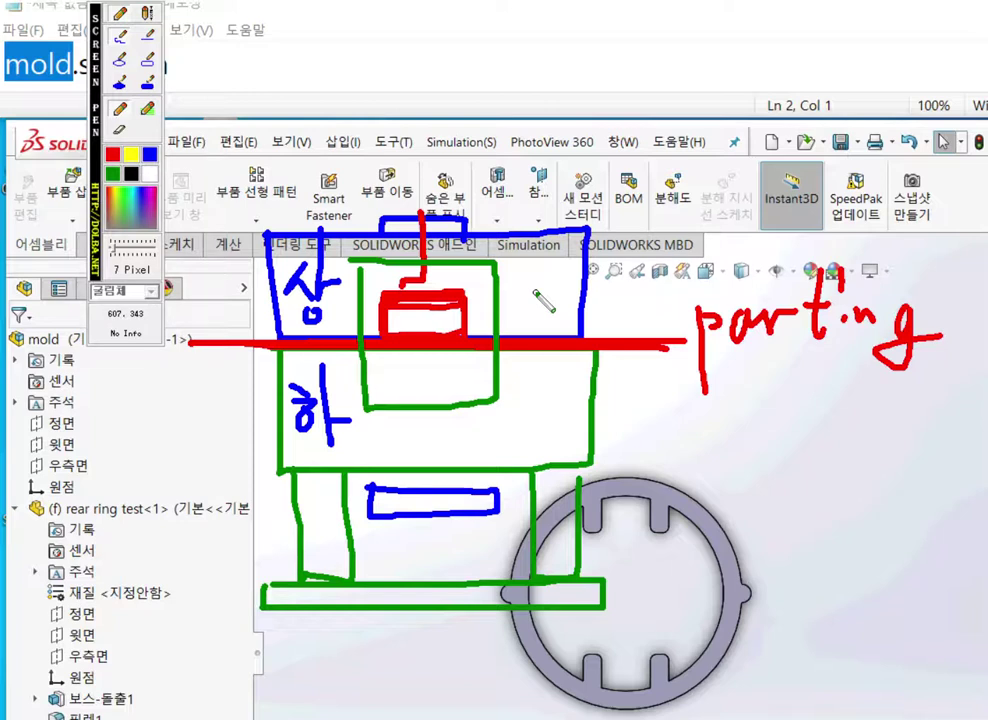
{"action": "mouse_move", "coordinate": [476, 295]}
{"action": "left_mouse_down"}
{"action": "mouse_move", "coordinate": [587, 152]}
{"action": "mouse_move", "coordinate": [598, 200]}
{"action": "mouse_move", "coordinate": [628, 195]}
{"action": "mouse_move", "coordinate": [684, 148]}
{"action": "left_mouse_up"}
{"action": "mouse_move", "coordinate": [690, 214]}
{"action": "left_mouse_down"}
{"action": "mouse_move", "coordinate": [688, 160]}
{"action": "mouse_move", "coordinate": [700, 200]}
{"action": "mouse_move", "coordinate": [745, 170]}
{"action": "mouse_move", "coordinate": [730, 248]}
{"action": "left_mouse_up"}
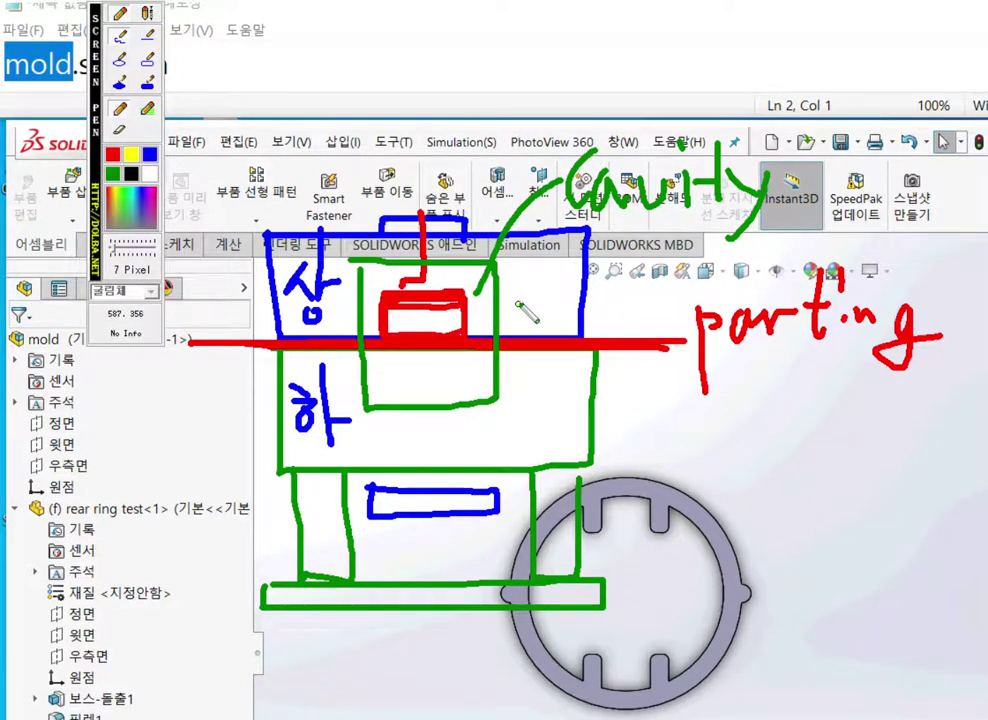
Step: Handwrite "새파트" in green above the "cavity" label, and clear all annotations from the screen
{"action": "mouse_move", "coordinate": [597, 52]}
{"action": "left_mouse_down"}
{"action": "mouse_move", "coordinate": [550, 93]}
{"action": "mouse_move", "coordinate": [602, 97]}
{"action": "left_mouse_up"}
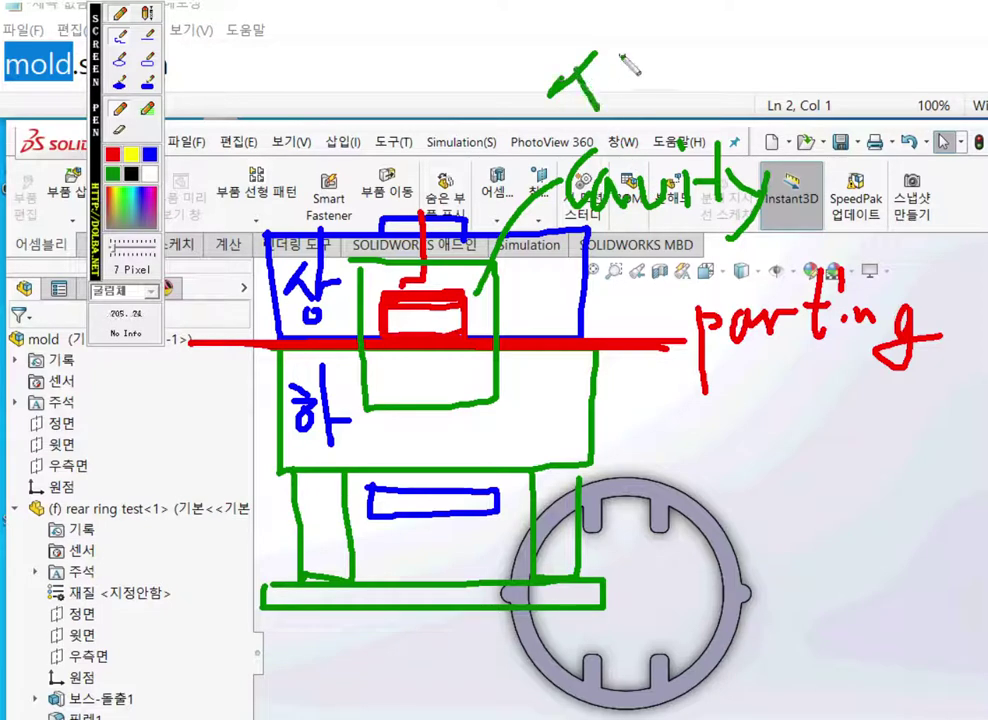
{"action": "left_click_drag", "start_coordinate": [622, 40], "coordinate": [622, 104]}
{"action": "left_click_drag", "start_coordinate": [624, 77], "coordinate": [644, 77]}
{"action": "left_click_drag", "start_coordinate": [653, 32], "coordinate": [653, 112]}
{"action": "mouse_move", "coordinate": [672, 68]}
{"action": "left_mouse_down"}
{"action": "mouse_move", "coordinate": [710, 70]}
{"action": "mouse_move", "coordinate": [702, 90]}
{"action": "mouse_move", "coordinate": [732, 97]}
{"action": "mouse_move", "coordinate": [738, 115]}
{"action": "mouse_move", "coordinate": [764, 72]}
{"action": "mouse_move", "coordinate": [796, 90]}
{"action": "mouse_move", "coordinate": [798, 111]}
{"action": "mouse_move", "coordinate": [794, 101]}
{"action": "left_mouse_up"}
{"action": "left_click_drag", "start_coordinate": [760, 128], "coordinate": [812, 126]}
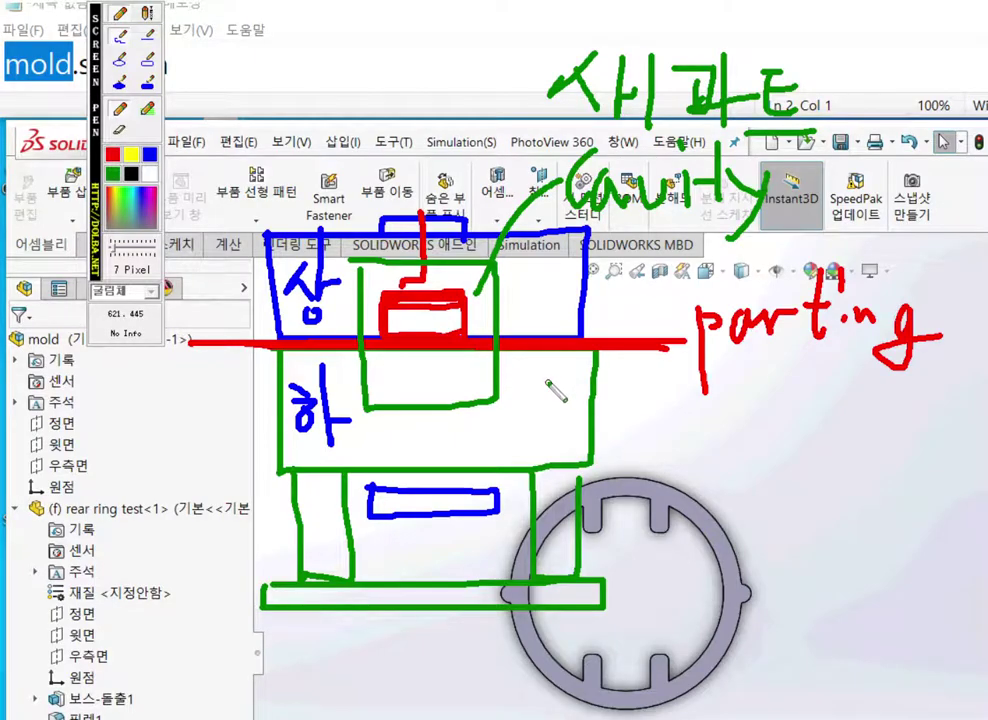
{"action": "key", "text": "Escape"}
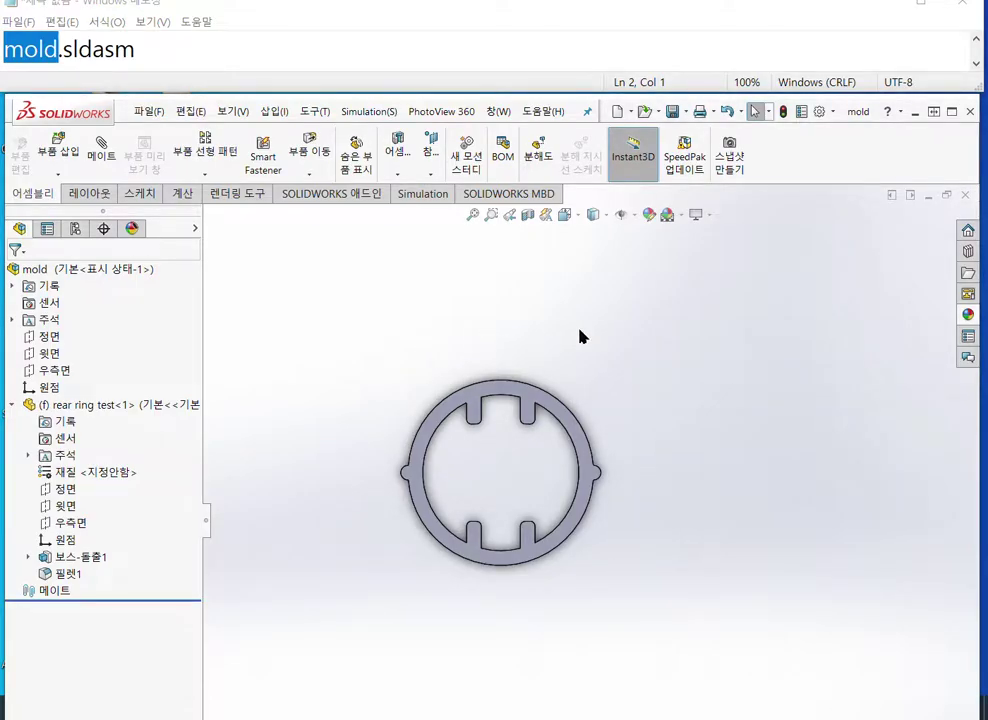
Step: Draw a green square around the ring with two outward arrows and a larger enclosing rectangle, and clear the annotations
{"action": "key", "text": "ctrl+shift+p"}
{"action": "key", "text": "Escape"}
{"action": "middle_click_drag", "start_coordinate": [646, 540], "coordinate": [537, 423], "text": "ctrl"}
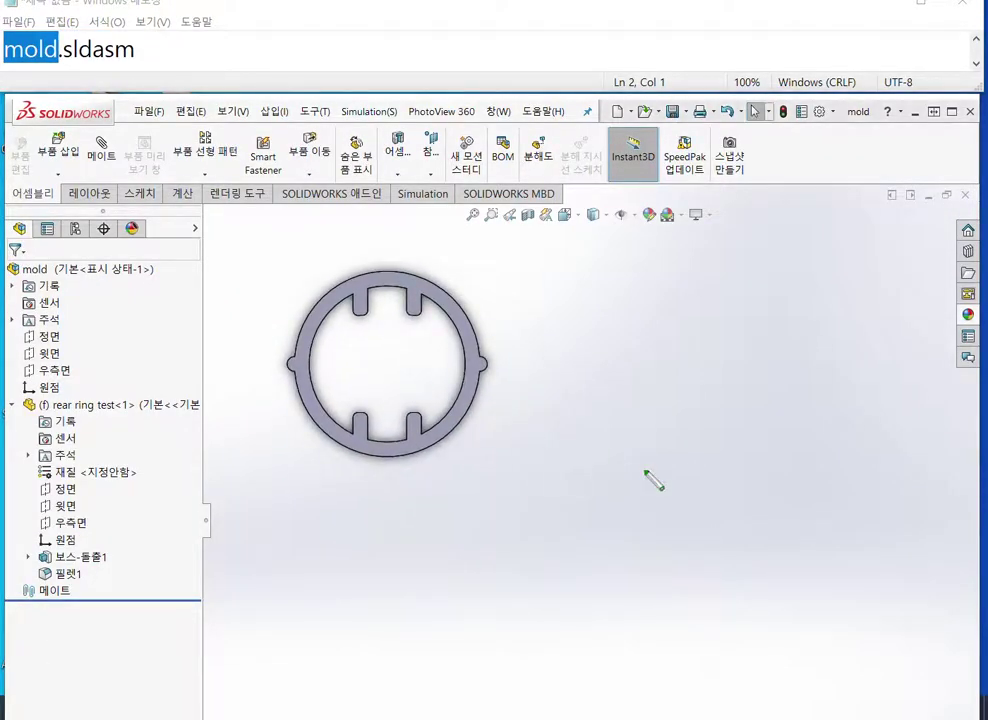
{"action": "key", "text": "ctrl+shift+p"}
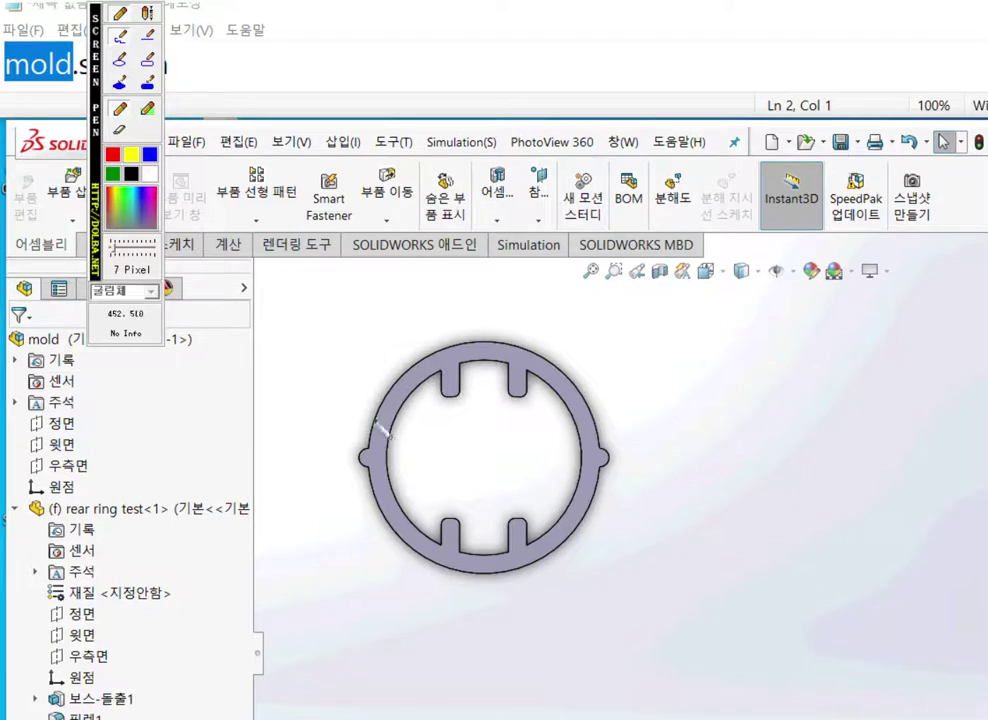
{"action": "mouse_move", "coordinate": [361, 337]}
{"action": "left_mouse_down"}
{"action": "mouse_move", "coordinate": [381, 545]}
{"action": "mouse_move", "coordinate": [478, 572]}
{"action": "mouse_move", "coordinate": [602, 540]}
{"action": "mouse_move", "coordinate": [598, 346]}
{"action": "mouse_move", "coordinate": [368, 342]}
{"action": "left_mouse_up"}
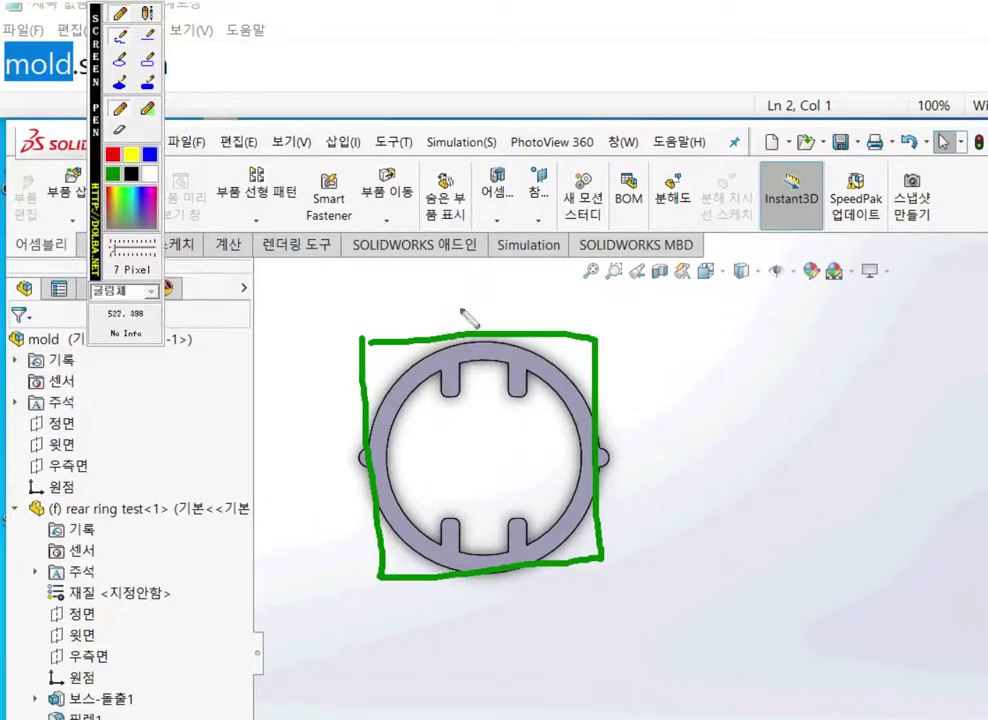
{"action": "mouse_move", "coordinate": [610, 456]}
{"action": "left_mouse_down"}
{"action": "mouse_move", "coordinate": [745, 455]}
{"action": "mouse_move", "coordinate": [688, 480]}
{"action": "left_mouse_up"}
{"action": "mouse_move", "coordinate": [466, 320]}
{"action": "left_mouse_down"}
{"action": "mouse_move", "coordinate": [468, 172]}
{"action": "mouse_move", "coordinate": [442, 196]}
{"action": "mouse_move", "coordinate": [487, 195]}
{"action": "left_mouse_up"}
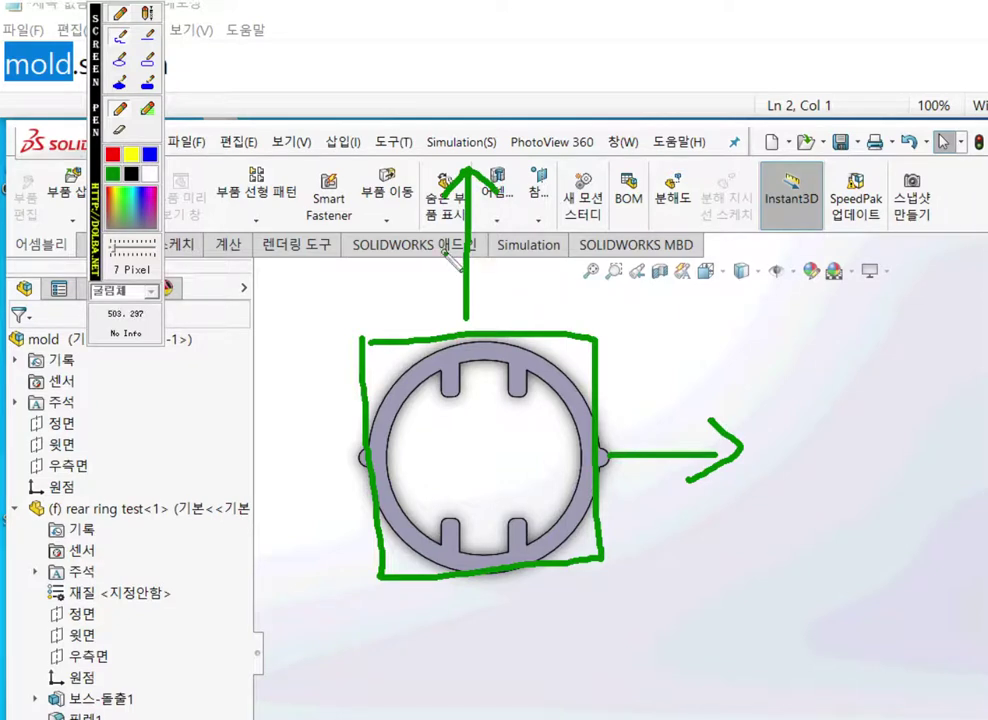
{"action": "mouse_move", "coordinate": [254, 101]}
{"action": "left_mouse_down"}
{"action": "mouse_move", "coordinate": [640, 100]}
{"action": "mouse_move", "coordinate": [834, 300]}
{"action": "mouse_move", "coordinate": [858, 684]}
{"action": "mouse_move", "coordinate": [326, 700]}
{"action": "mouse_move", "coordinate": [249, 430]}
{"action": "mouse_move", "coordinate": [228, 134]}
{"action": "left_mouse_up"}
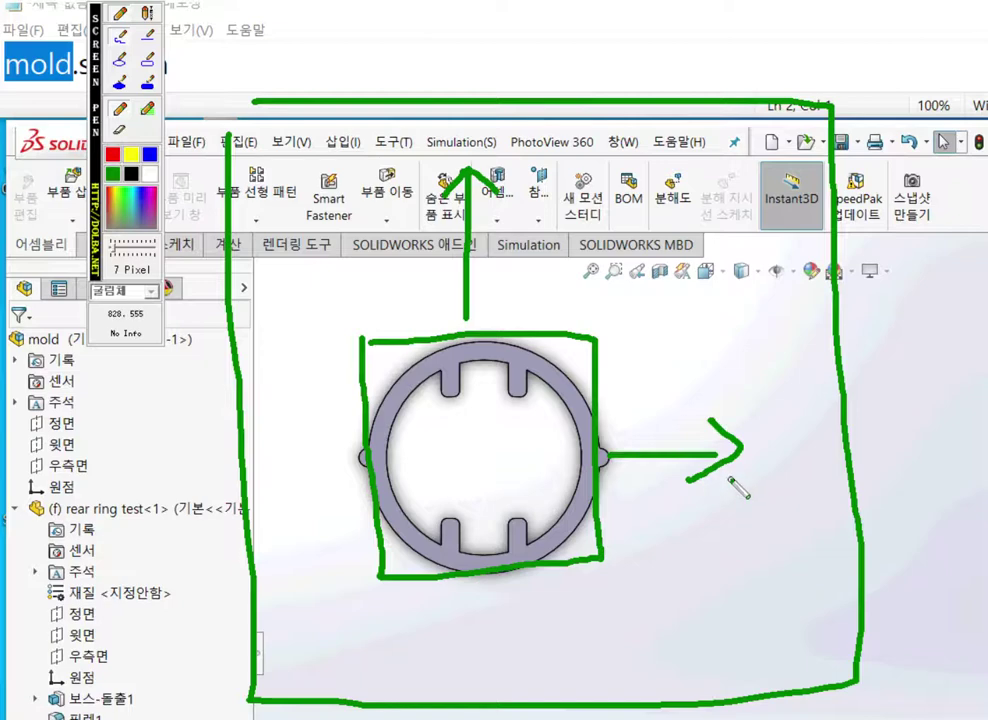
{"action": "key", "text": "Escape"}
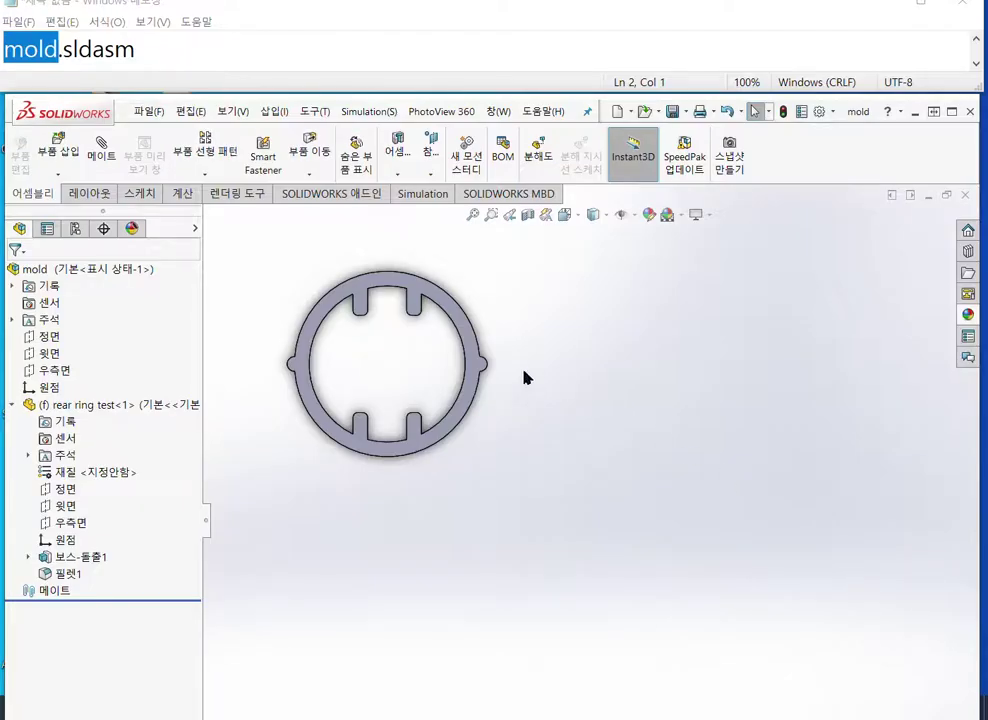
Step: In isometric view, compare the assembly's 정면, 윗면 and 우측면 planes with the rear ring part's own planes
{"action": "middle_click_drag", "start_coordinate": [545, 395], "coordinate": [637, 478], "text": "ctrl"}
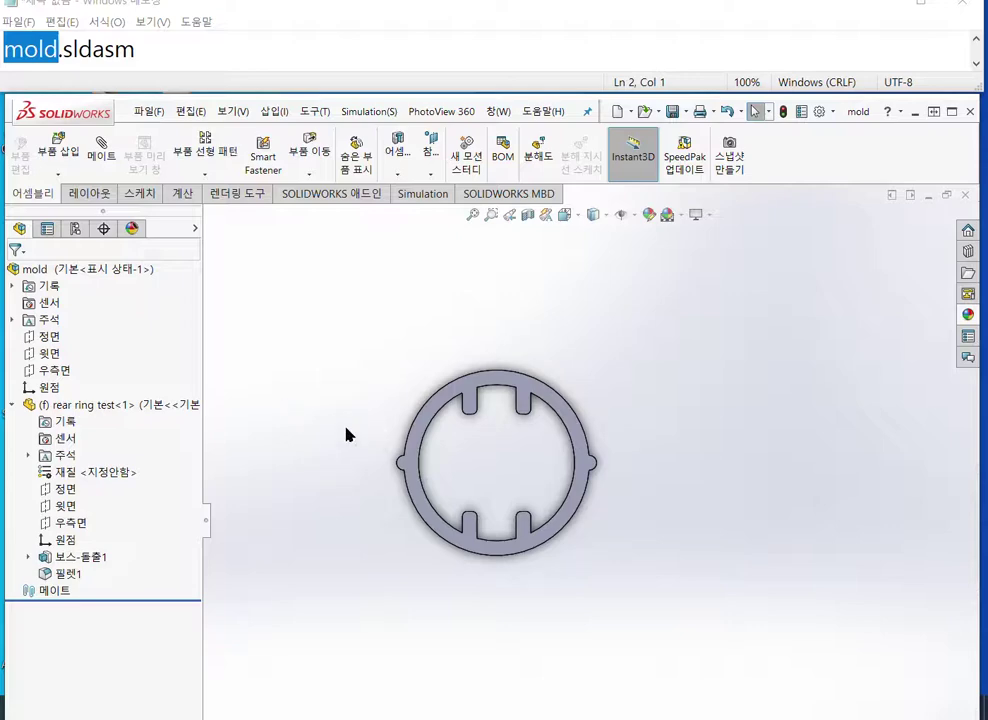
{"action": "key", "text": "ctrl+7"}
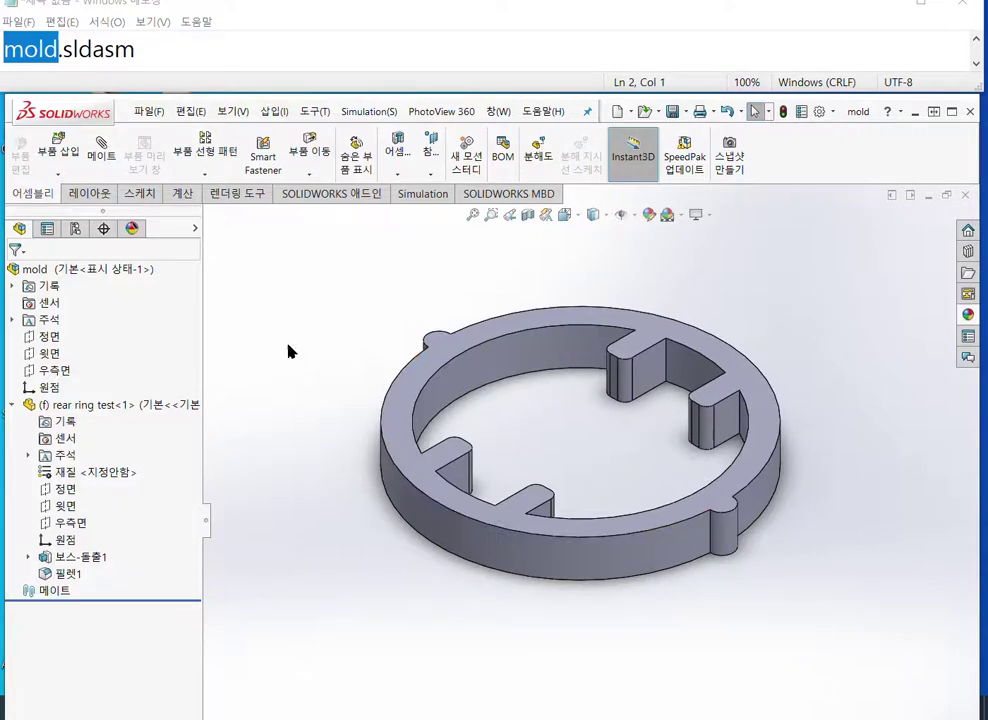
{"action": "left_click", "coordinate": [48, 353]}
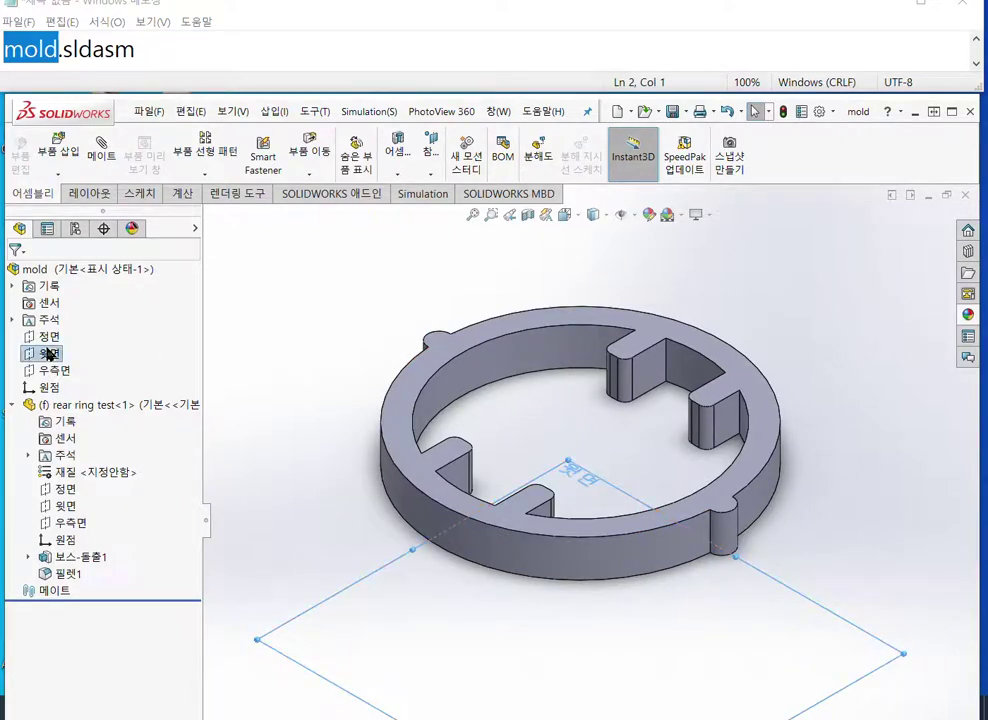
{"action": "mouse_move", "coordinate": [466, 470]}
{"action": "middle_mouse_down"}
{"action": "mouse_move", "coordinate": [488, 440]}
{"action": "mouse_move", "coordinate": [494, 481]}
{"action": "mouse_move", "coordinate": [482, 476]}
{"action": "middle_mouse_up"}
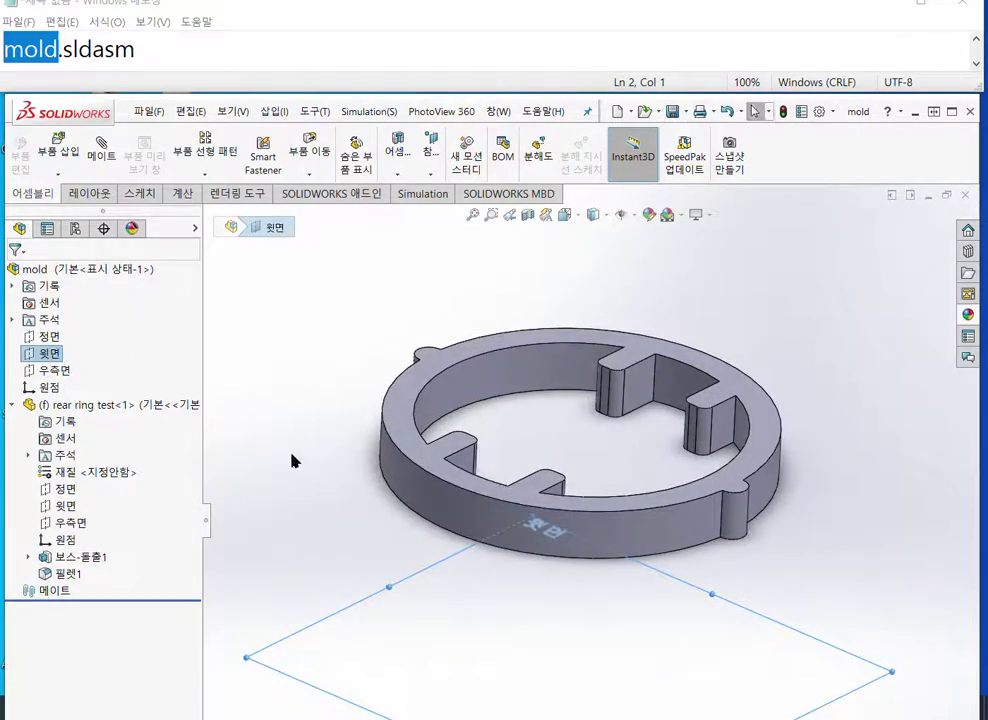
{"action": "left_click", "coordinate": [63, 507]}
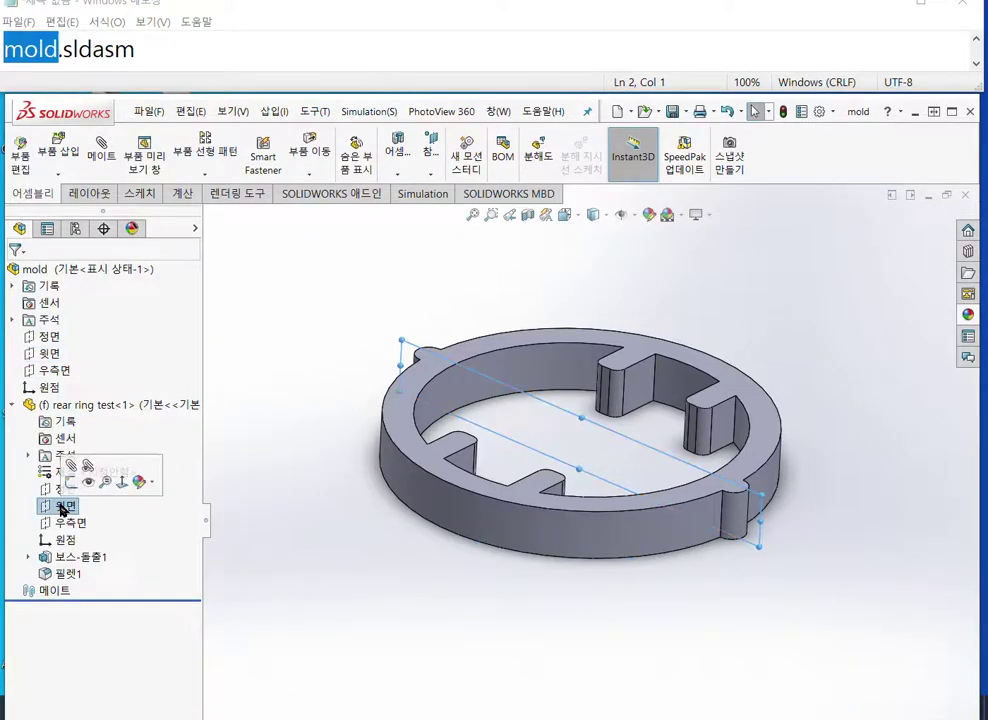
{"action": "left_click", "coordinate": [48, 338]}
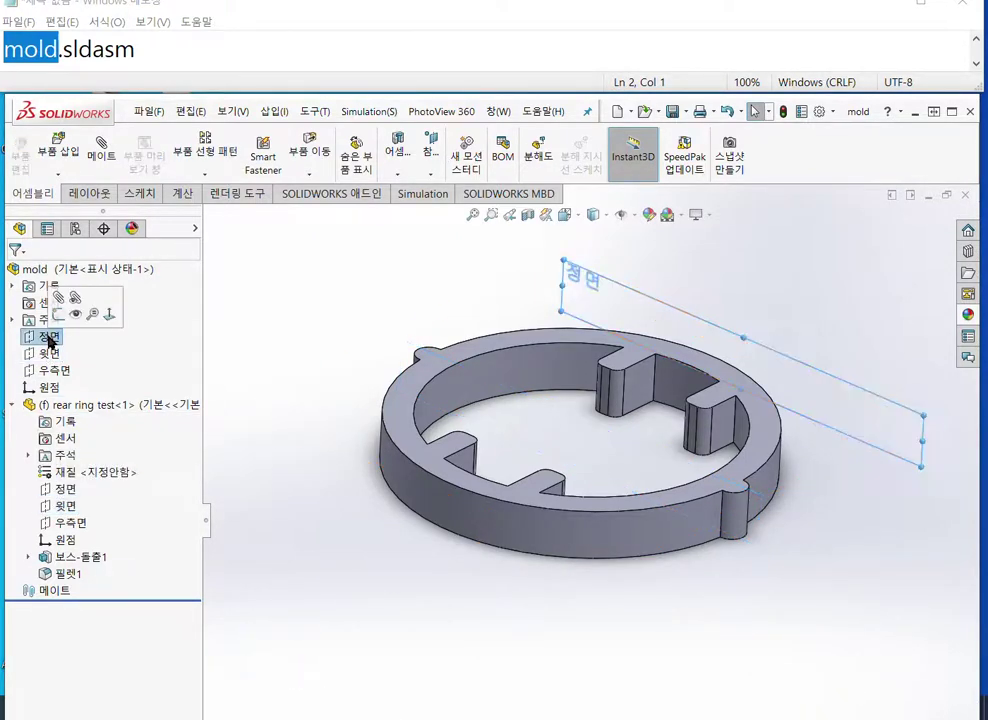
{"action": "left_click", "coordinate": [55, 372]}
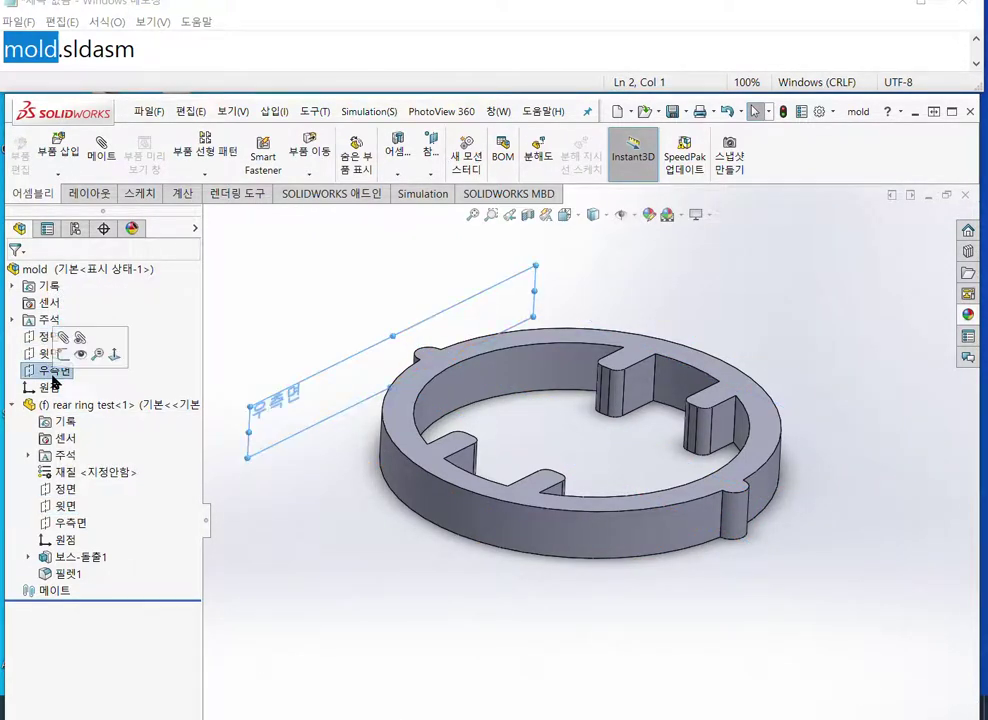
{"action": "left_click", "coordinate": [67, 494]}
{"action": "left_click", "coordinate": [64, 508]}
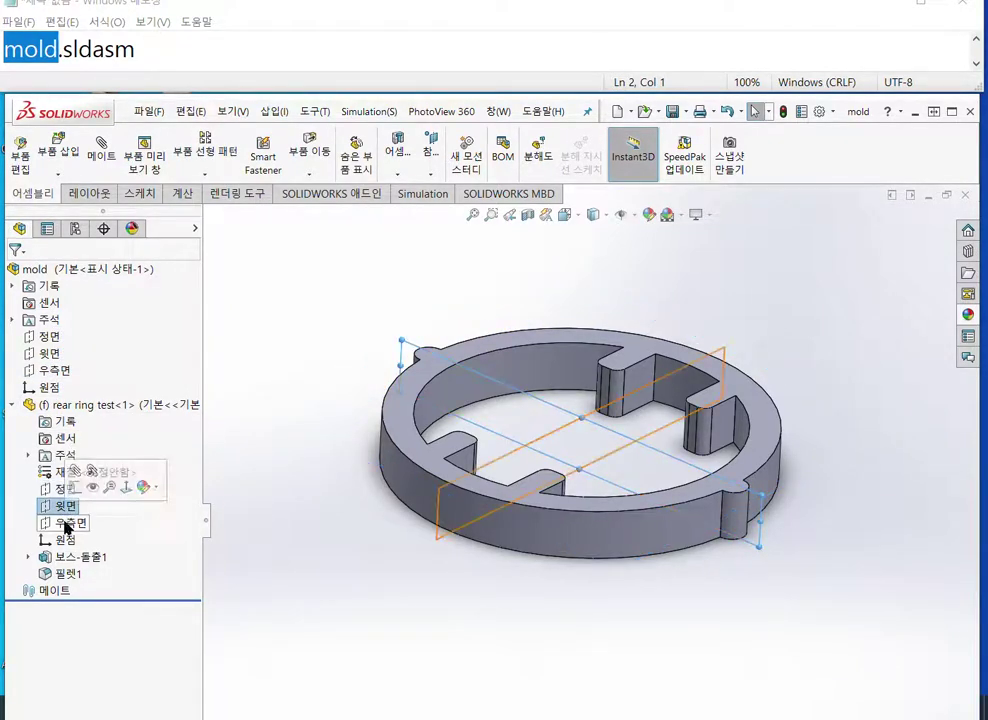
{"action": "left_click", "coordinate": [66, 524]}
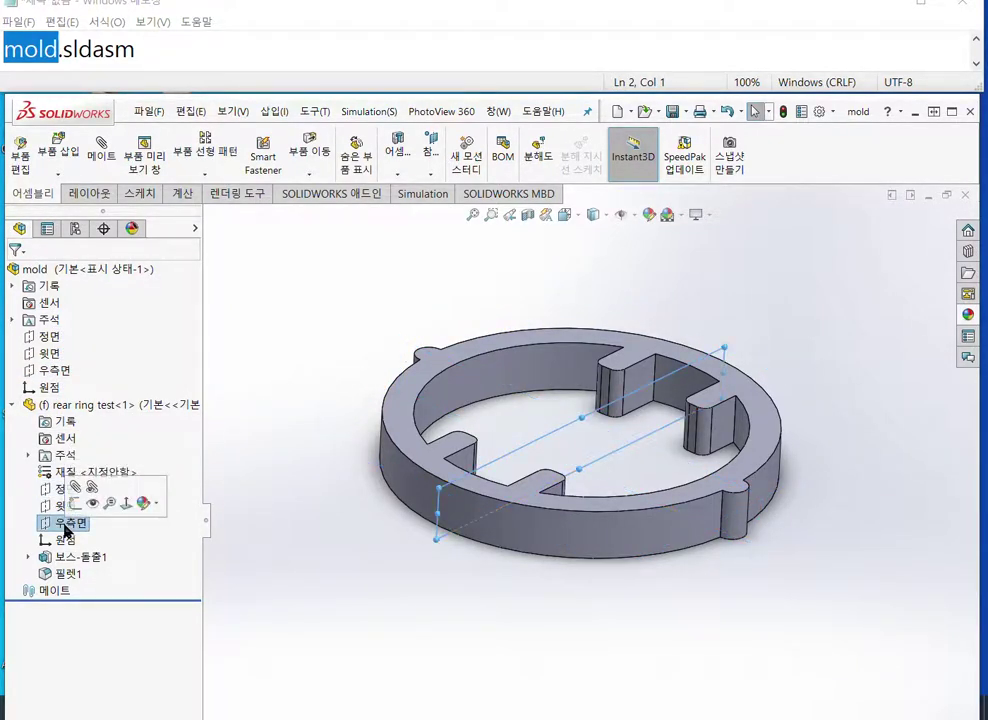
{"action": "left_click", "coordinate": [58, 507]}
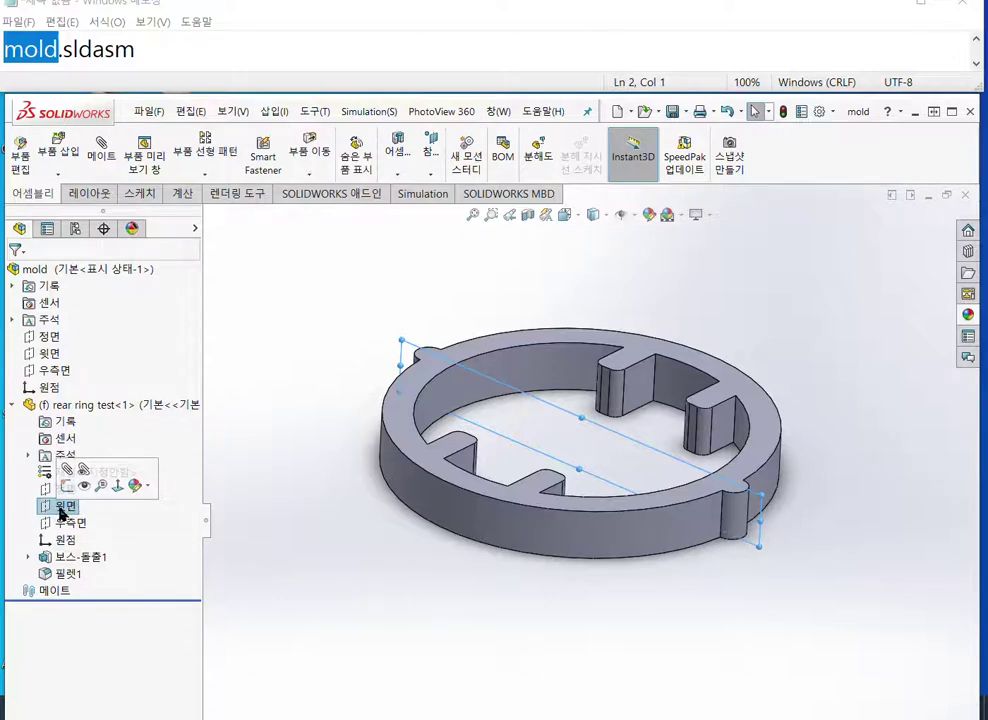
Step: Draw a green mold outline around the ring with a slanted line along its 윗면 plane, and clear the annotations
{"action": "key", "text": "ctrl+F12"}
{"action": "left_click_drag", "start_coordinate": [376, 216], "coordinate": [358, 712]}
{"action": "left_click_drag", "start_coordinate": [378, 178], "coordinate": [975, 334]}
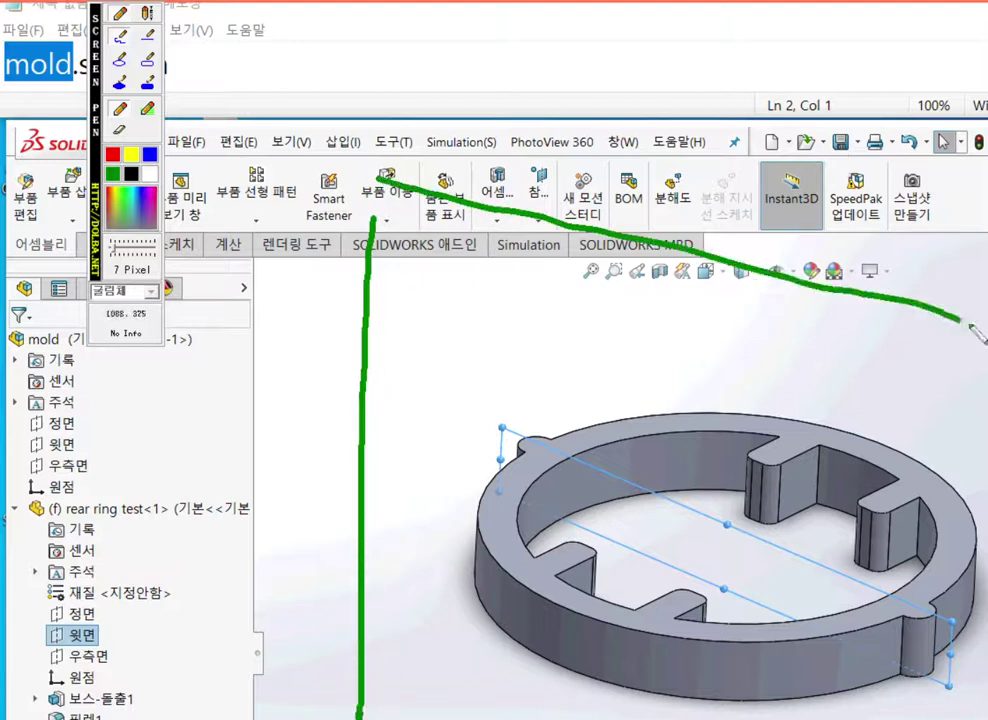
{"action": "left_click_drag", "start_coordinate": [370, 692], "coordinate": [556, 719]}
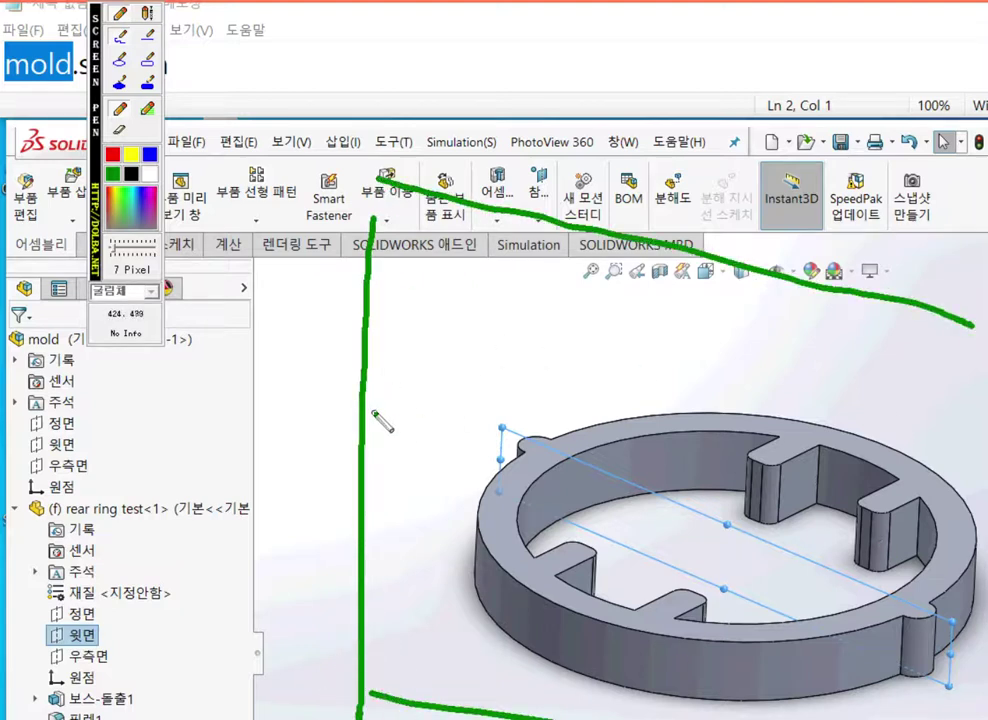
{"action": "mouse_move", "coordinate": [234, 392]}
{"action": "left_mouse_down"}
{"action": "mouse_move", "coordinate": [760, 563]}
{"action": "mouse_move", "coordinate": [985, 620]}
{"action": "left_mouse_up"}
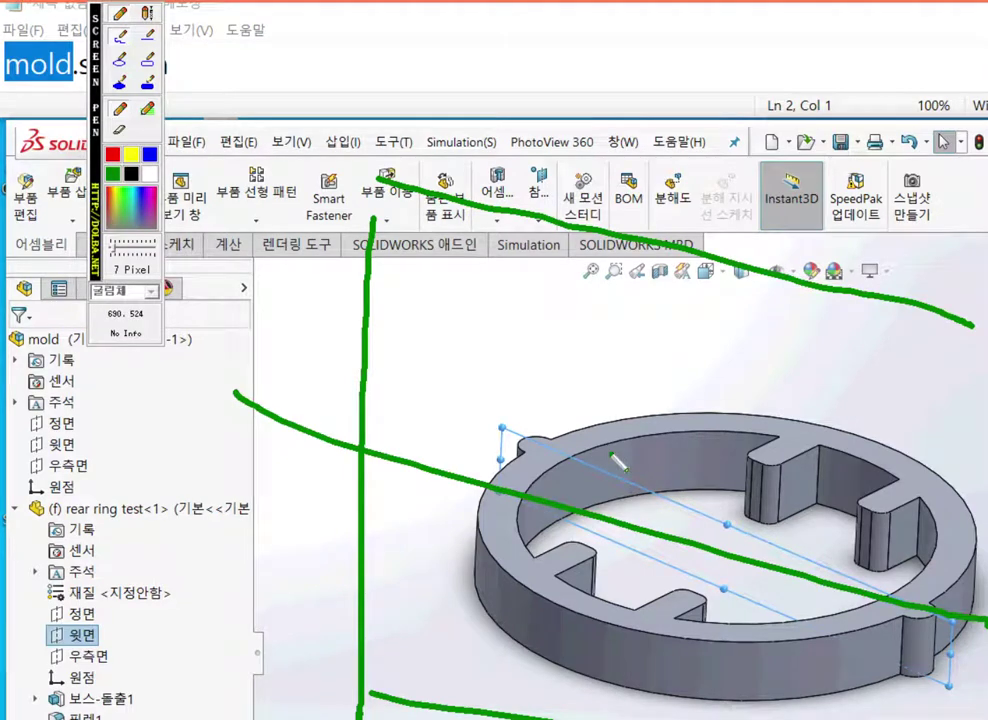
{"action": "key", "text": "Escape"}
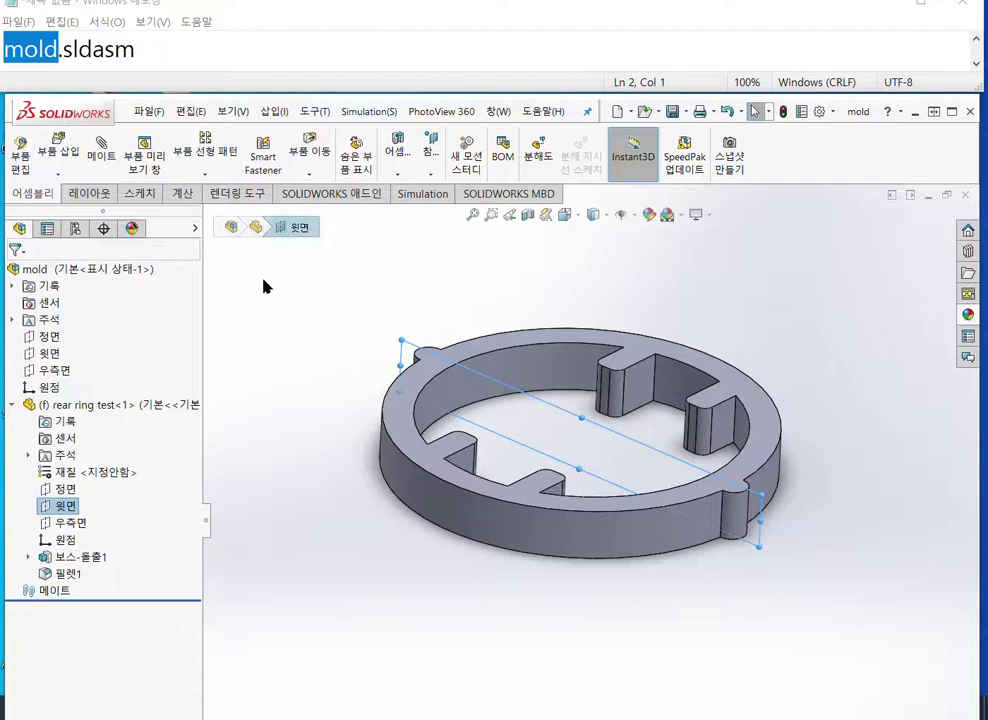
Step: Insert a new part into the assembly on the rear ring's 윗면 plane and view its sketch plane head-on
{"action": "left_click", "coordinate": [58, 174]}
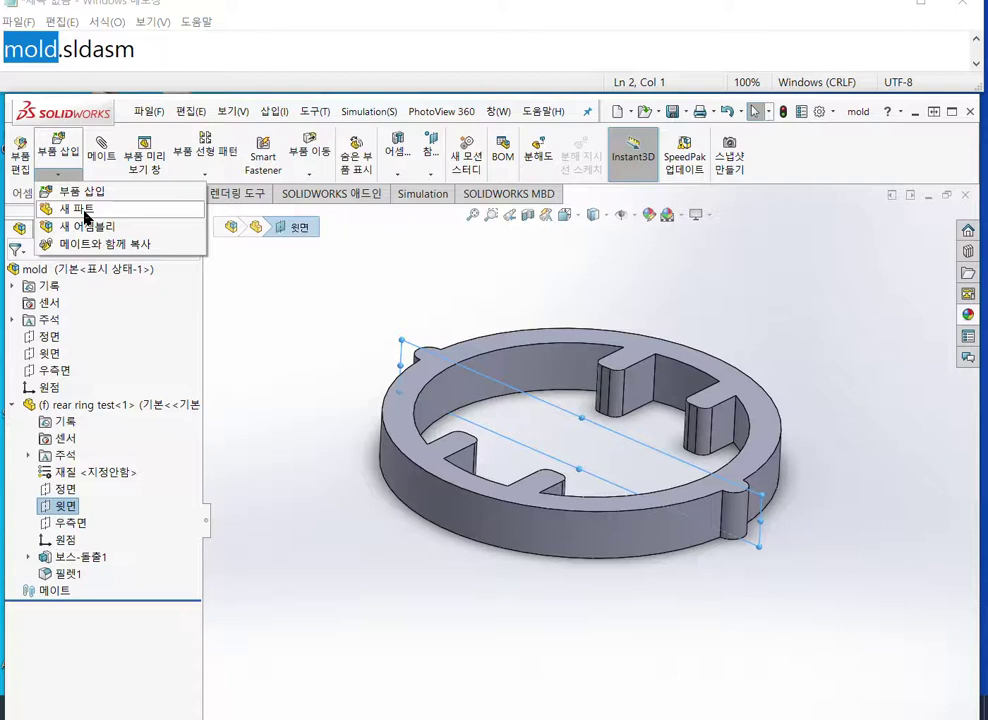
{"action": "left_click", "coordinate": [80, 209]}
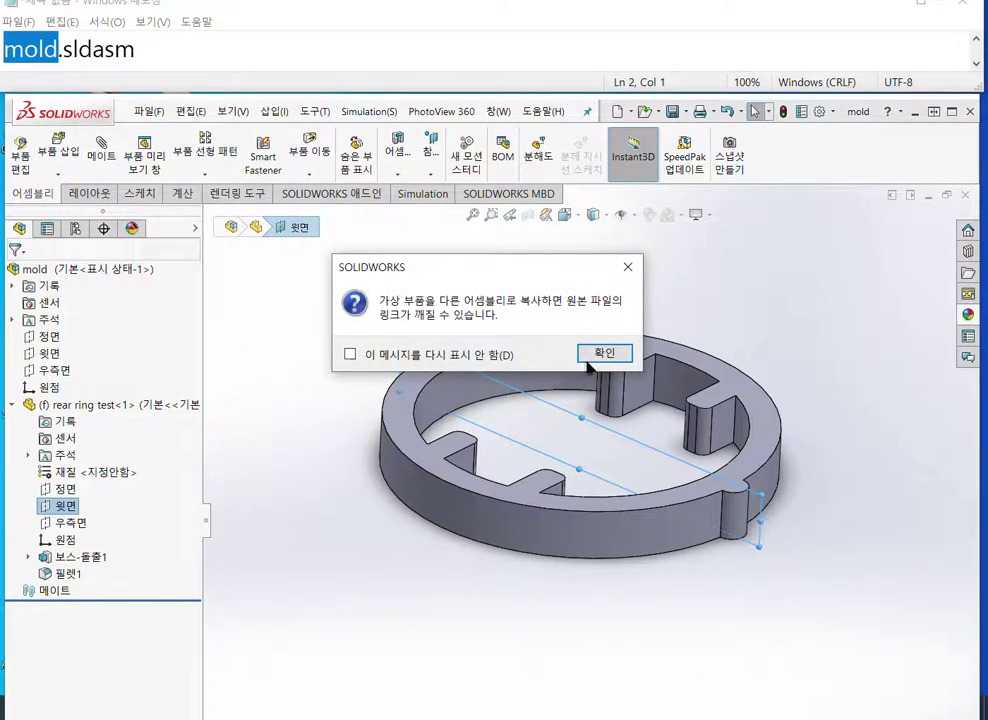
{"action": "left_click", "coordinate": [600, 354]}
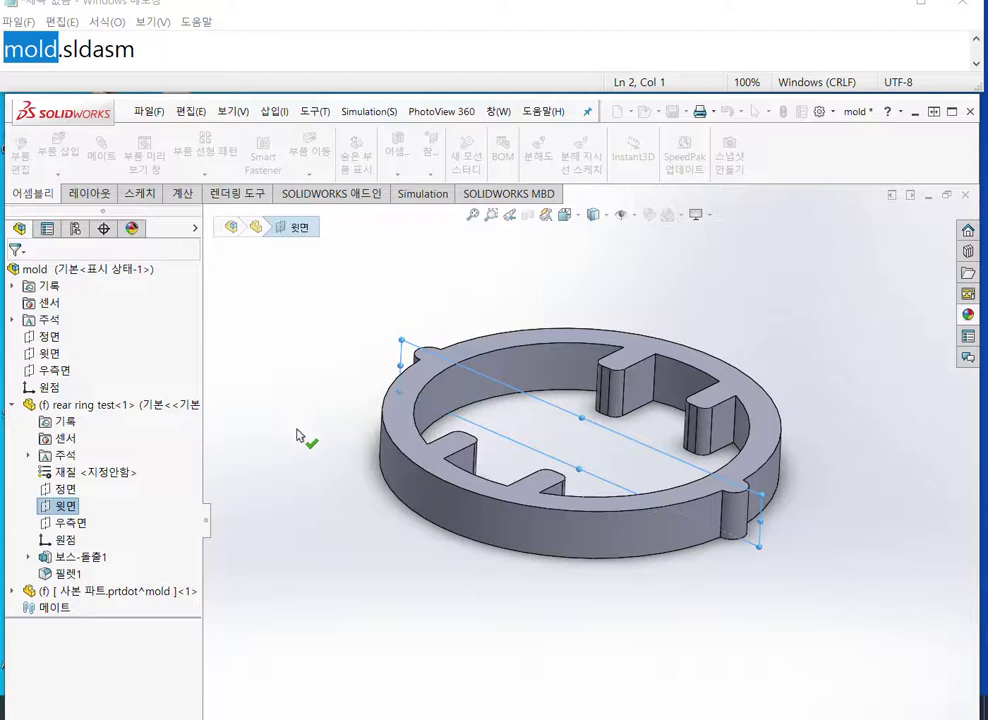
{"action": "left_click", "coordinate": [66, 508]}
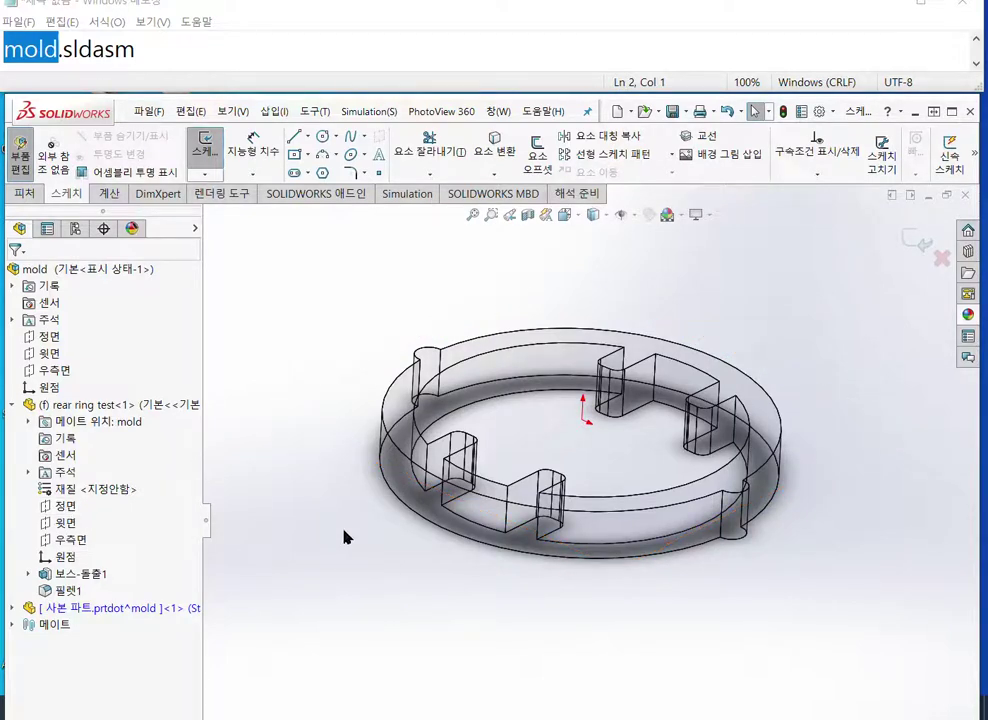
{"action": "key", "text": "ctrl+8"}
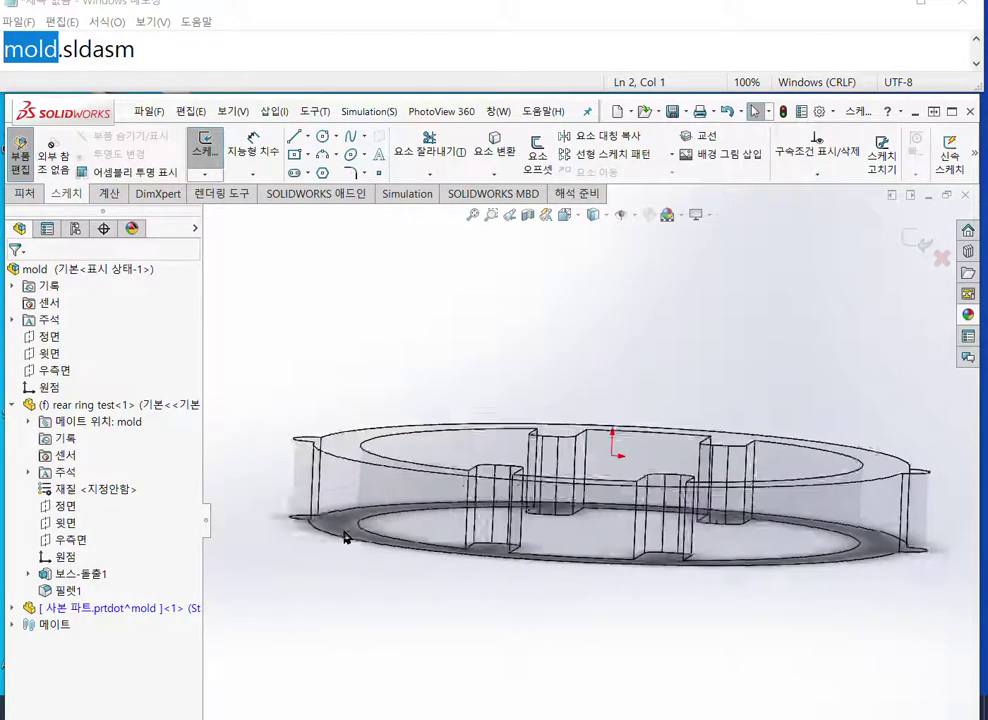
Step: Draw a large green rectangle around the ring's side view to show the block outline, and clear the annotation
{"action": "scroll", "coordinate": [432, 516], "scroll_direction": "up", "scroll_amount": 4}
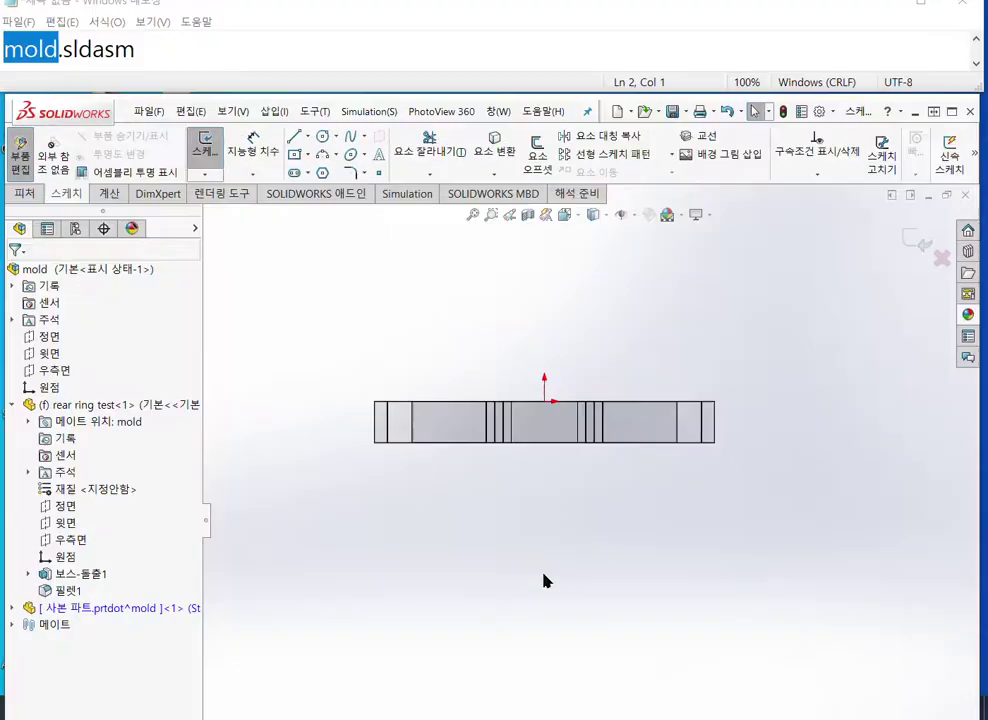
{"action": "middle_click_drag", "start_coordinate": [545, 580], "coordinate": [481, 505], "text": "ctrl"}
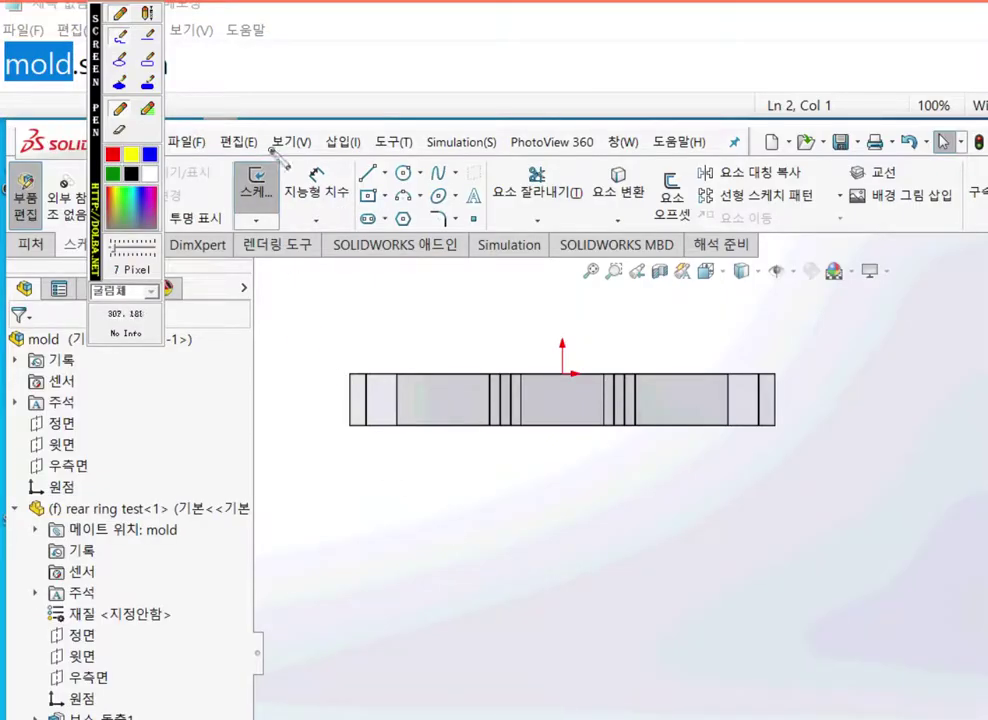
{"action": "left_click_drag", "start_coordinate": [97, 103], "coordinate": [10, 103]}
{"action": "mouse_move", "coordinate": [183, 180]}
{"action": "left_mouse_down"}
{"action": "mouse_move", "coordinate": [215, 598]}
{"action": "mouse_move", "coordinate": [926, 587]}
{"action": "mouse_move", "coordinate": [860, 180]}
{"action": "mouse_move", "coordinate": [195, 176]}
{"action": "left_mouse_up"}
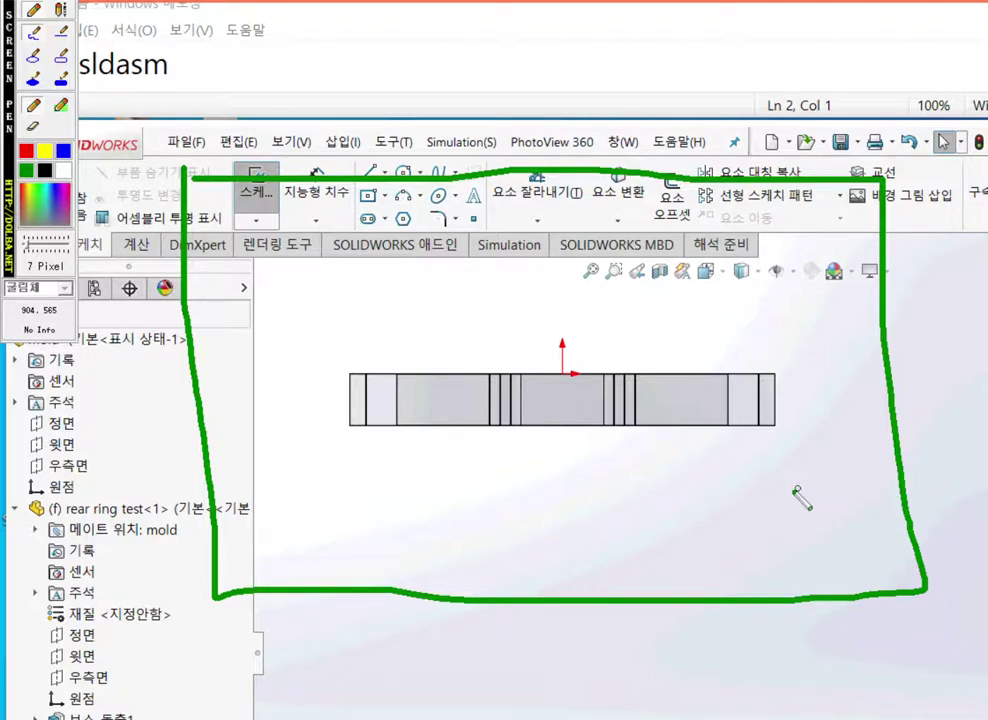
{"action": "key", "text": "Escape"}
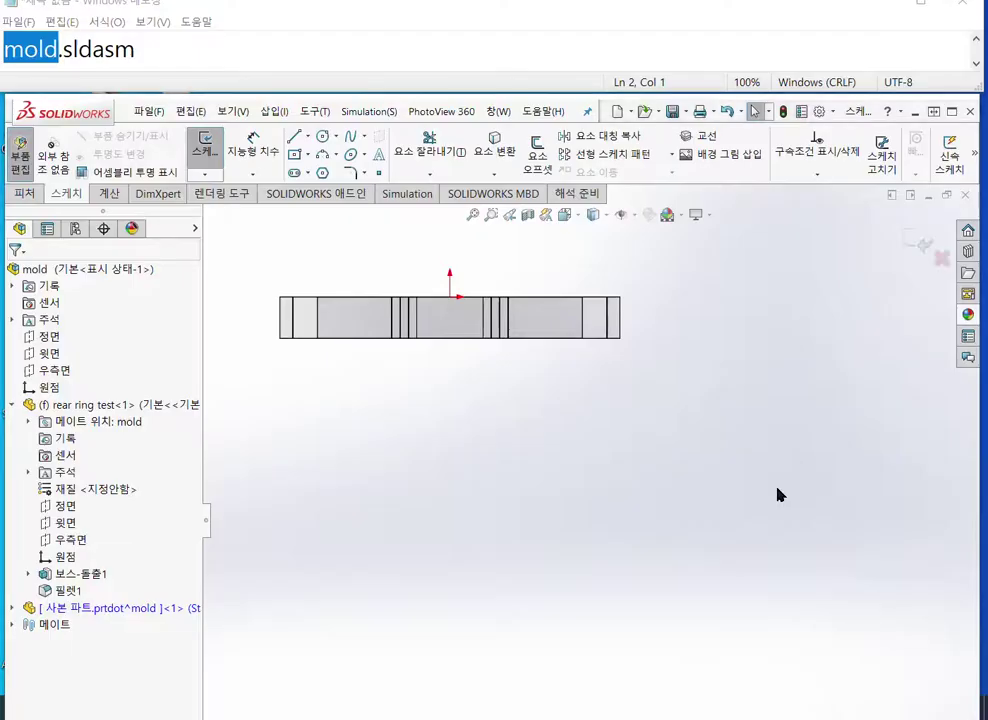
Step: Sketch a large corner rectangle enclosing the ring's side view on the new part's sketch plane
{"action": "middle_click_drag", "start_coordinate": [701, 500], "coordinate": [741, 626], "text": "ctrl"}
{"action": "scroll", "coordinate": [721, 578], "scroll_direction": "down", "scroll_amount": 2}
{"action": "middle_click_drag", "start_coordinate": [721, 578], "coordinate": [704, 535], "text": "ctrl"}
{"action": "key", "text": "r"}
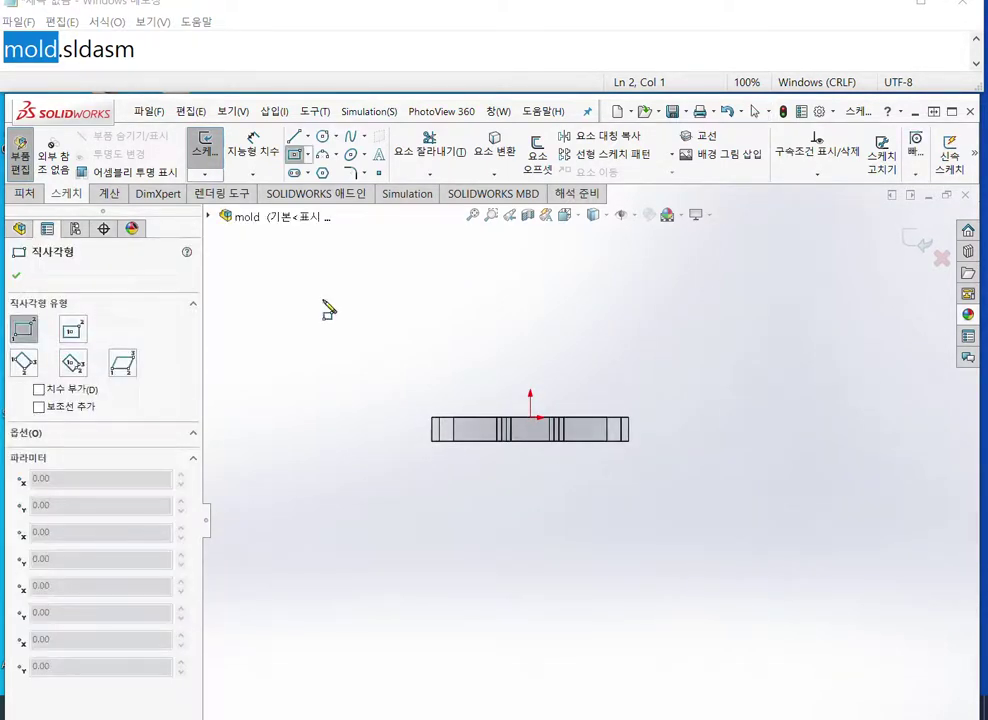
{"action": "left_click", "coordinate": [315, 261]}
{"action": "left_click", "coordinate": [785, 600]}
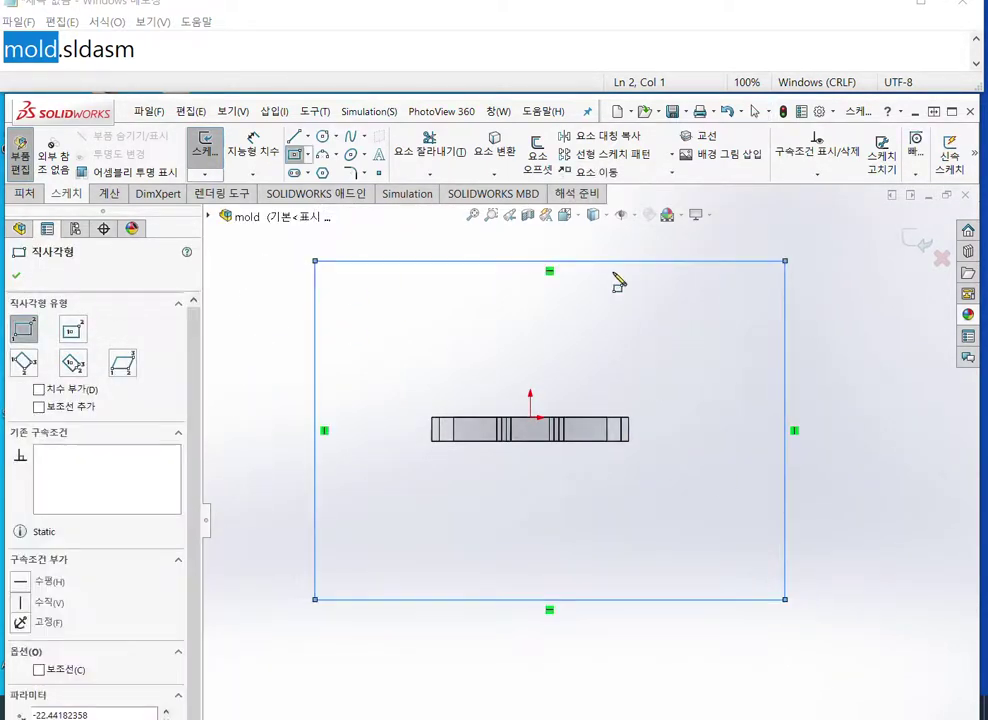
{"action": "right_click", "coordinate": [655, 263]}
{"action": "left_click", "coordinate": [803, 289]}
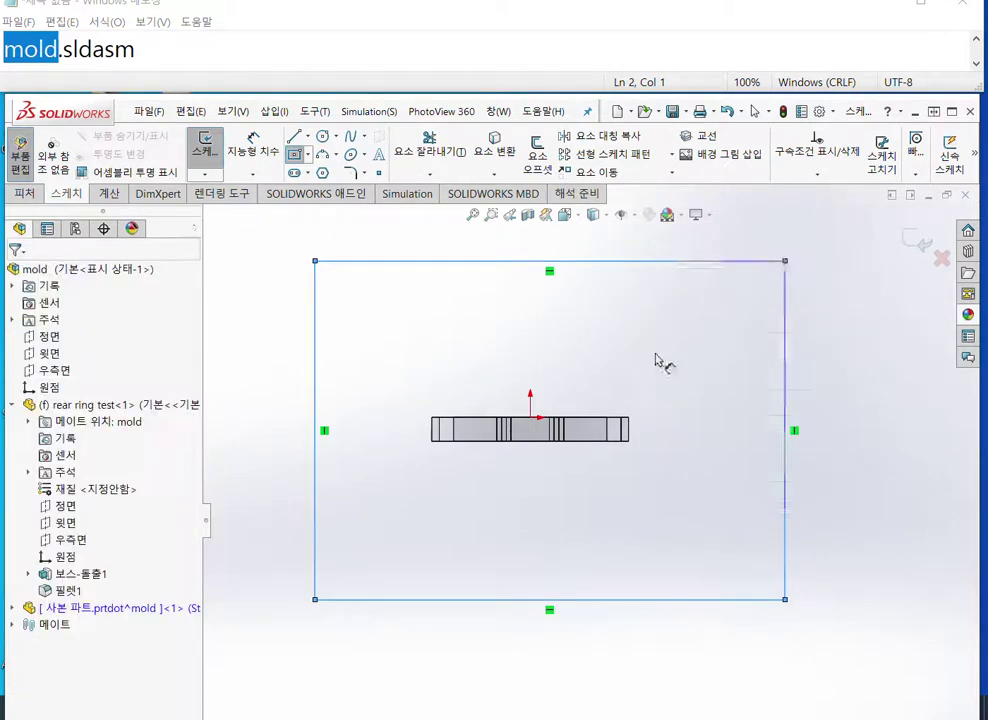
Step: Measure the radius of the rear ring's outer circular edge
{"action": "middle_click_drag", "start_coordinate": [646, 379], "coordinate": [655, 401], "text": "ctrl"}
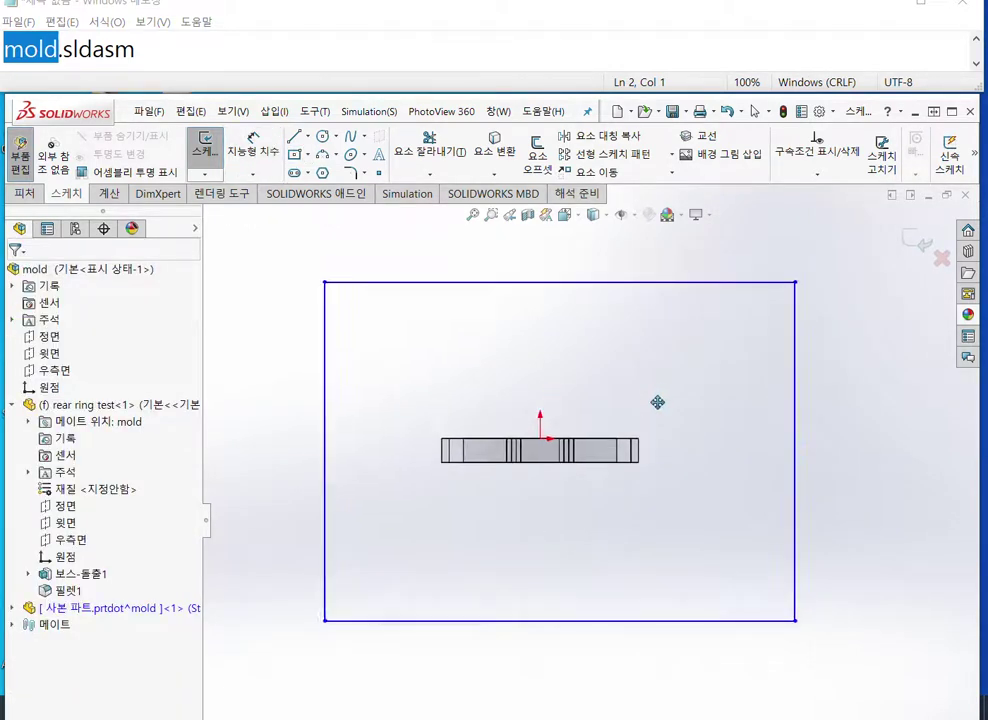
{"action": "left_click", "coordinate": [108, 193]}
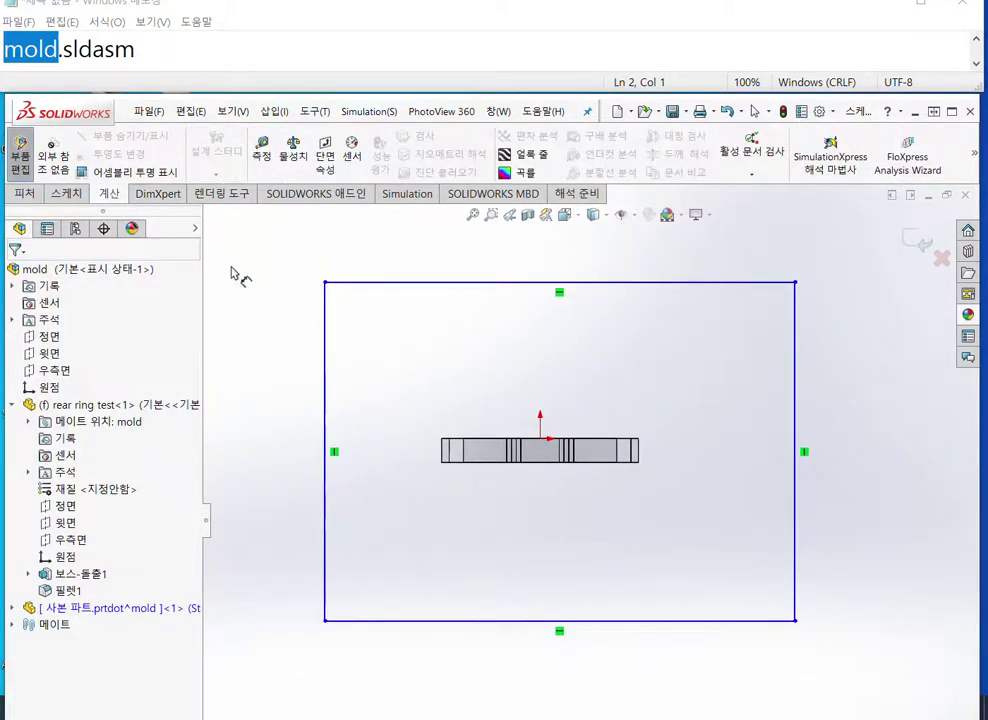
{"action": "left_click", "coordinate": [261, 150]}
{"action": "middle_click_drag", "start_coordinate": [569, 474], "coordinate": [484, 500]}
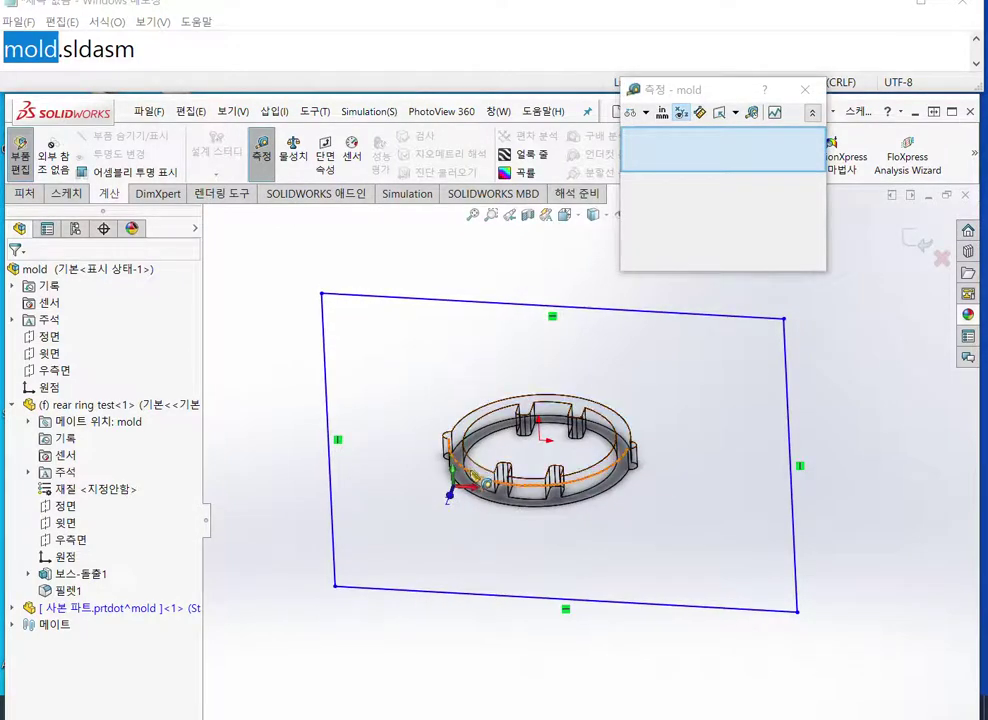
{"action": "left_click", "coordinate": [518, 477]}
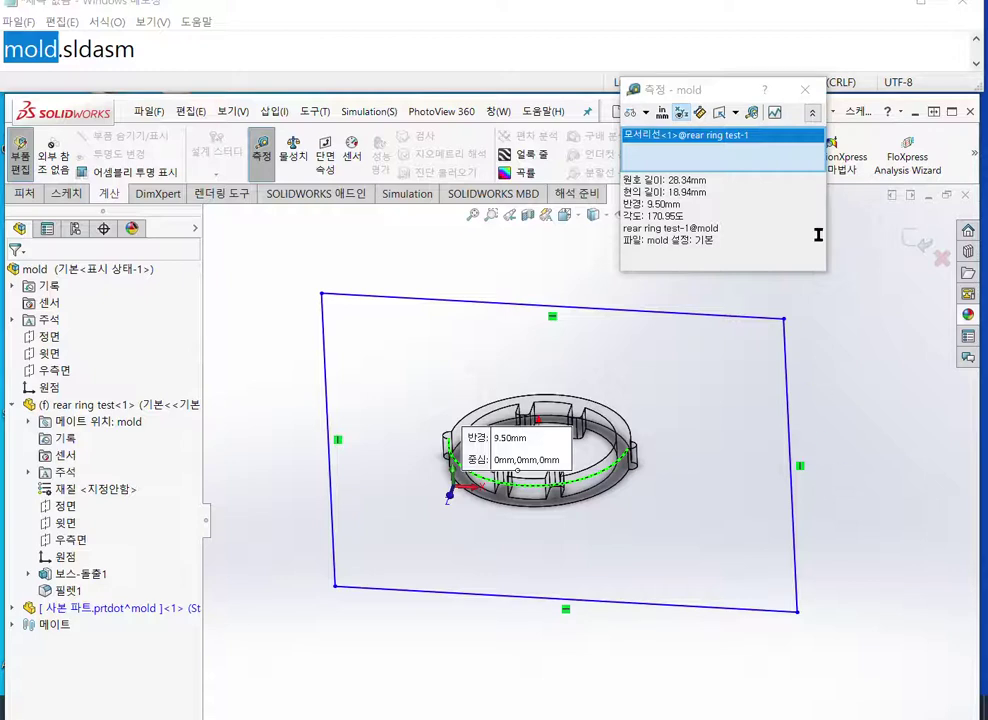
{"action": "left_click", "coordinate": [807, 92]}
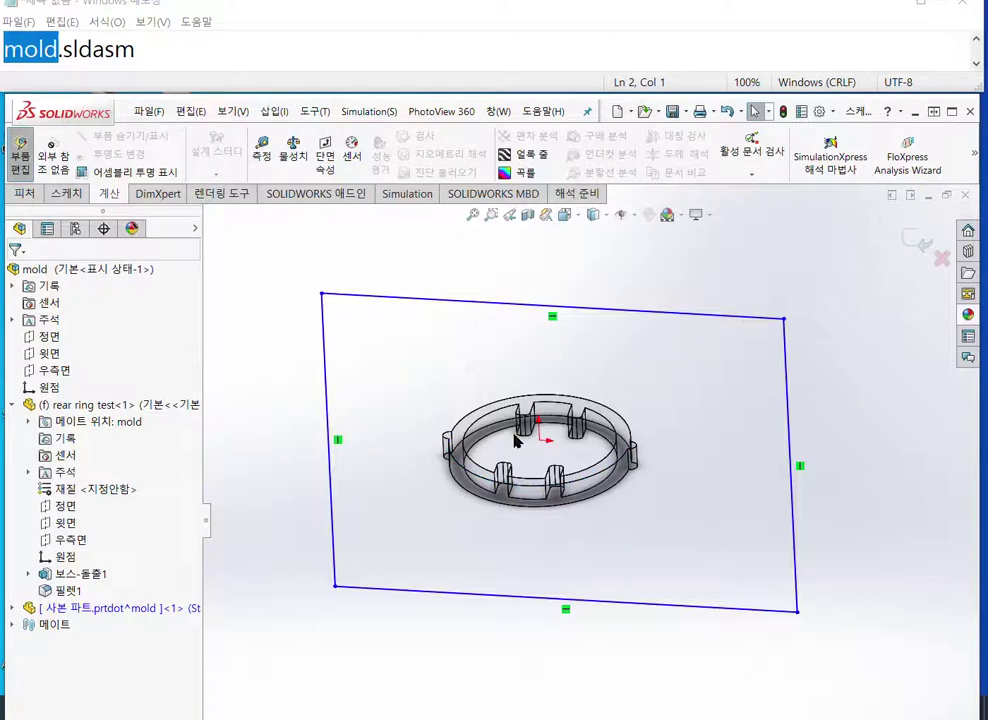
Step: Return to the front view and annotate the ring's width with a green double arrow labelled 19
{"action": "key", "text": "ctrl+1"}
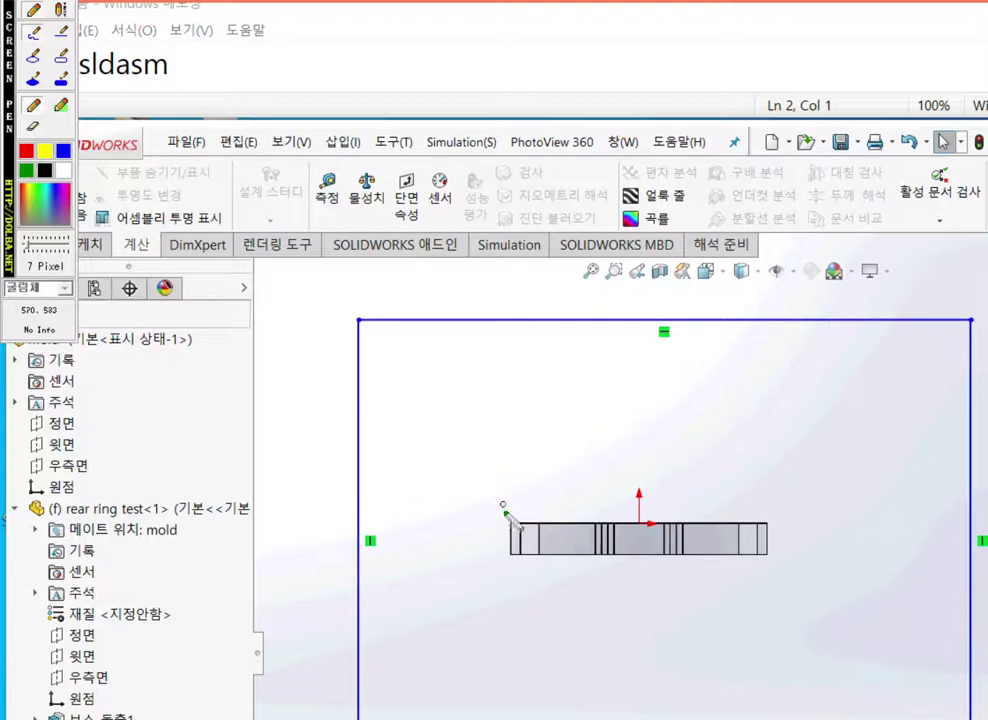
{"action": "left_click_drag", "start_coordinate": [415, 407], "coordinate": [419, 456]}
{"action": "left_click_drag", "start_coordinate": [757, 503], "coordinate": [765, 555]}
{"action": "mouse_move", "coordinate": [515, 500]}
{"action": "left_mouse_down"}
{"action": "mouse_move", "coordinate": [728, 492]}
{"action": "mouse_move", "coordinate": [722, 505]}
{"action": "left_mouse_up"}
{"action": "left_click_drag", "start_coordinate": [535, 474], "coordinate": [530, 507]}
{"action": "left_click_drag", "start_coordinate": [617, 436], "coordinate": [617, 474]}
{"action": "left_click_drag", "start_coordinate": [657, 432], "coordinate": [652, 468]}
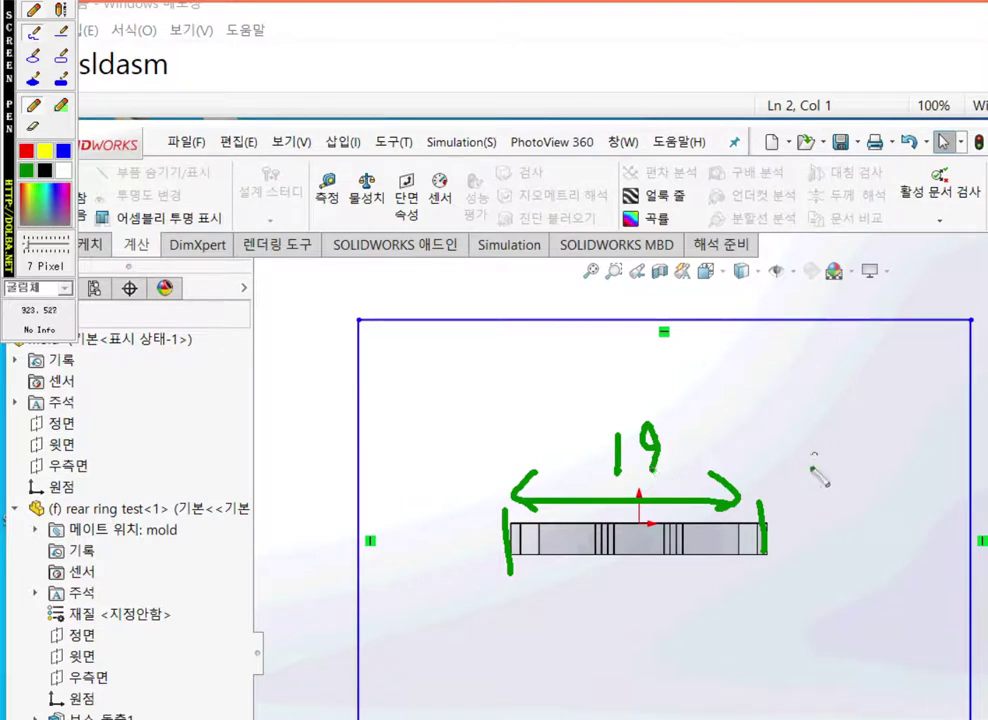
Step: Mark the side margins between ring and rectangle with green arrows, write 57 above as the total width, and clear the annotations
{"action": "left_click_drag", "start_coordinate": [776, 472], "coordinate": [975, 479]}
{"action": "mouse_move", "coordinate": [790, 452]}
{"action": "left_mouse_down"}
{"action": "mouse_move", "coordinate": [763, 492]}
{"action": "mouse_move", "coordinate": [780, 502]}
{"action": "left_mouse_up"}
{"action": "left_click_drag", "start_coordinate": [943, 440], "coordinate": [948, 508]}
{"action": "mouse_move", "coordinate": [367, 474]}
{"action": "left_mouse_down"}
{"action": "mouse_move", "coordinate": [497, 478]}
{"action": "mouse_move", "coordinate": [488, 490]}
{"action": "mouse_move", "coordinate": [360, 471]}
{"action": "mouse_move", "coordinate": [372, 493]}
{"action": "left_mouse_up"}
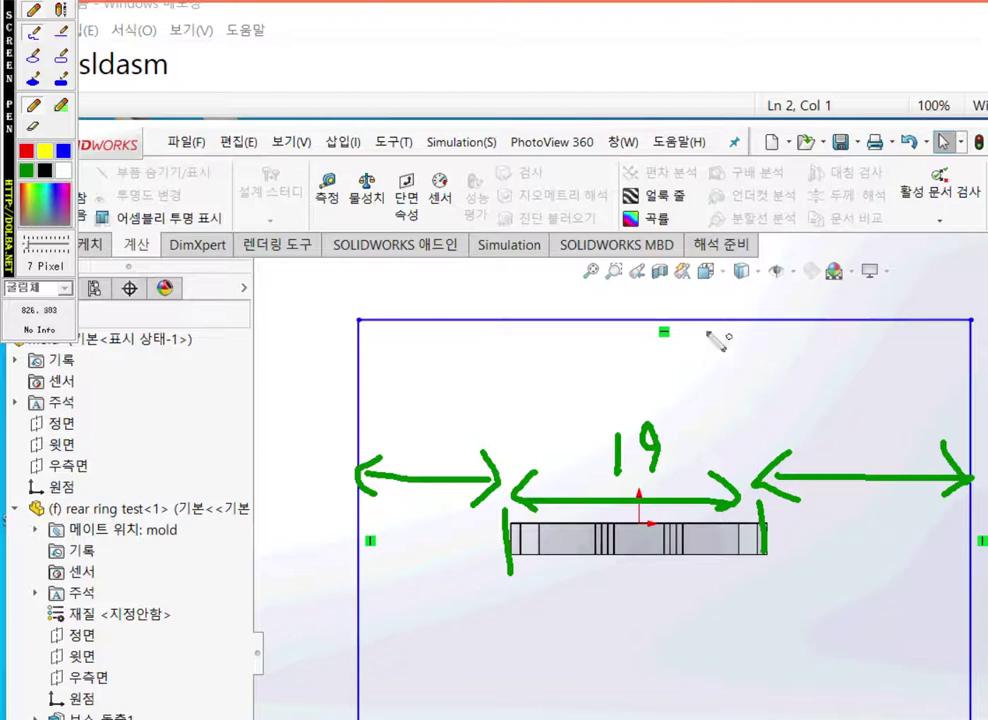
{"action": "mouse_move", "coordinate": [722, 293]}
{"action": "left_mouse_down"}
{"action": "mouse_move", "coordinate": [752, 345]}
{"action": "mouse_move", "coordinate": [718, 380]}
{"action": "left_mouse_up"}
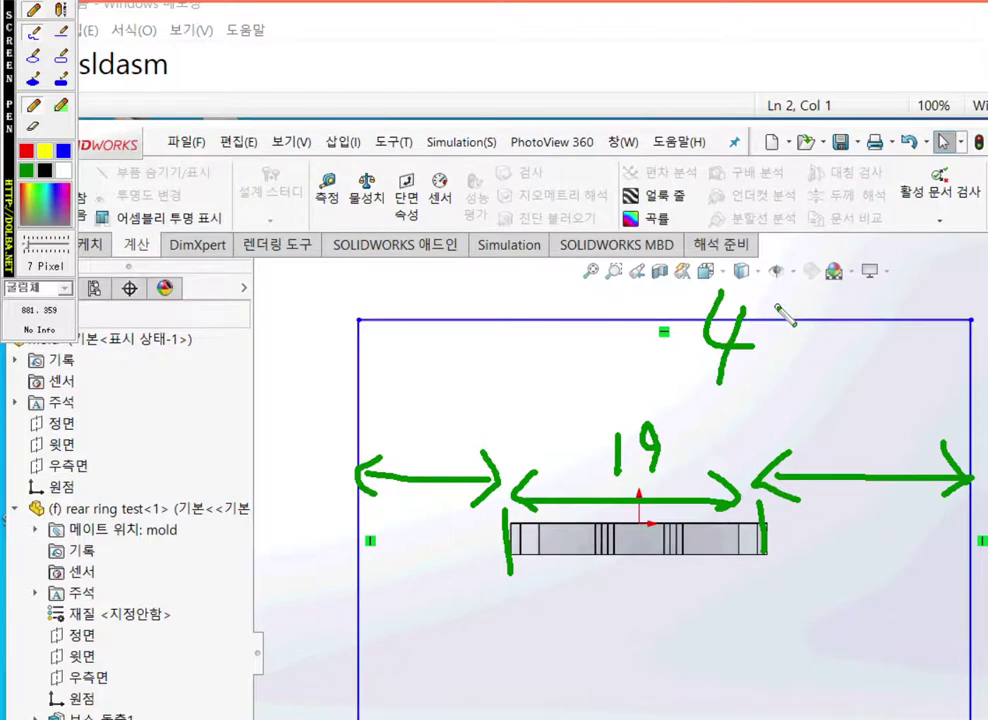
{"action": "mouse_move", "coordinate": [762, 300]}
{"action": "left_mouse_down"}
{"action": "mouse_move", "coordinate": [825, 300]}
{"action": "mouse_move", "coordinate": [790, 385]}
{"action": "left_mouse_up"}
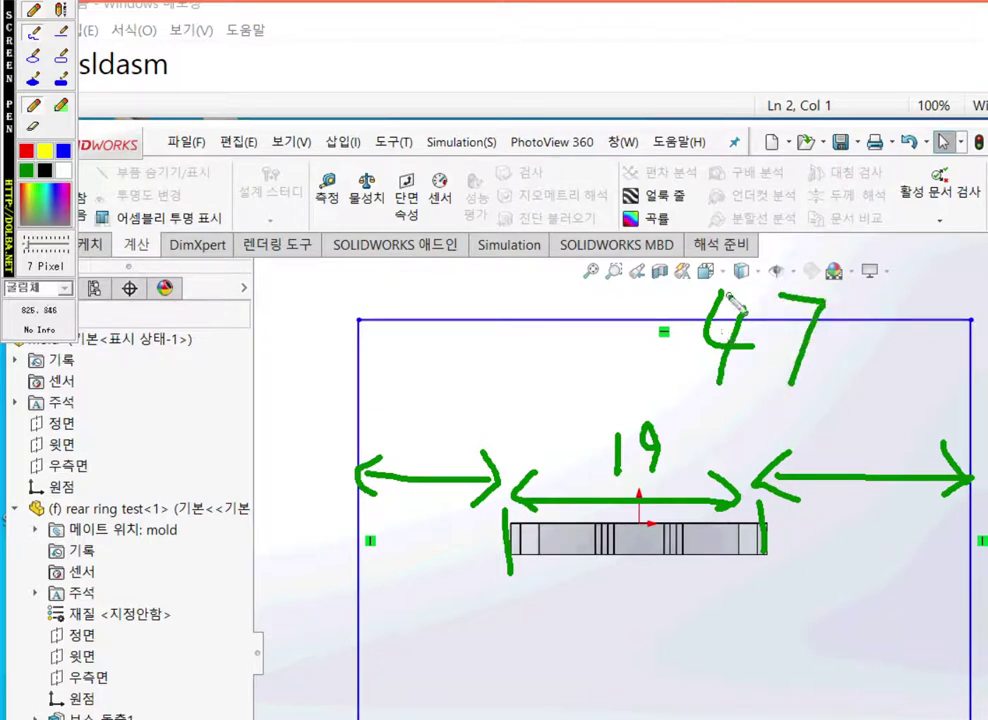
{"action": "left_click_drag", "start_coordinate": [752, 302], "coordinate": [712, 378]}
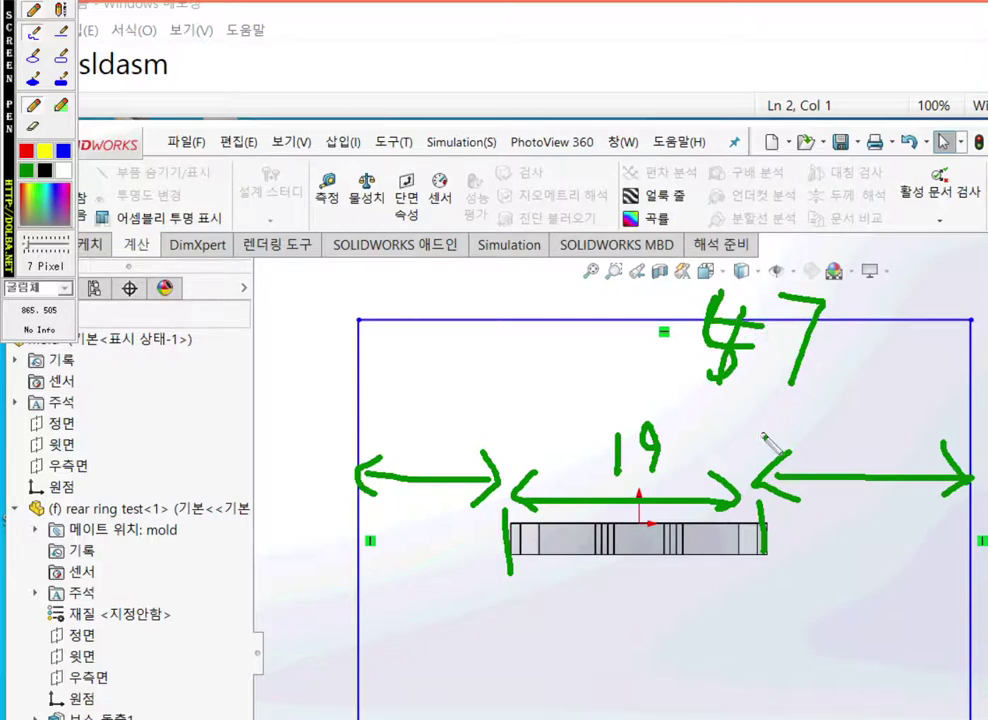
{"action": "mouse_move", "coordinate": [878, 507]}
{"action": "left_mouse_down"}
{"action": "mouse_move", "coordinate": [849, 507]}
{"action": "mouse_move", "coordinate": [882, 516]}
{"action": "left_mouse_up"}
{"action": "mouse_move", "coordinate": [453, 459]}
{"action": "left_mouse_down"}
{"action": "mouse_move", "coordinate": [441, 461]}
{"action": "mouse_move", "coordinate": [452, 503]}
{"action": "left_mouse_up"}
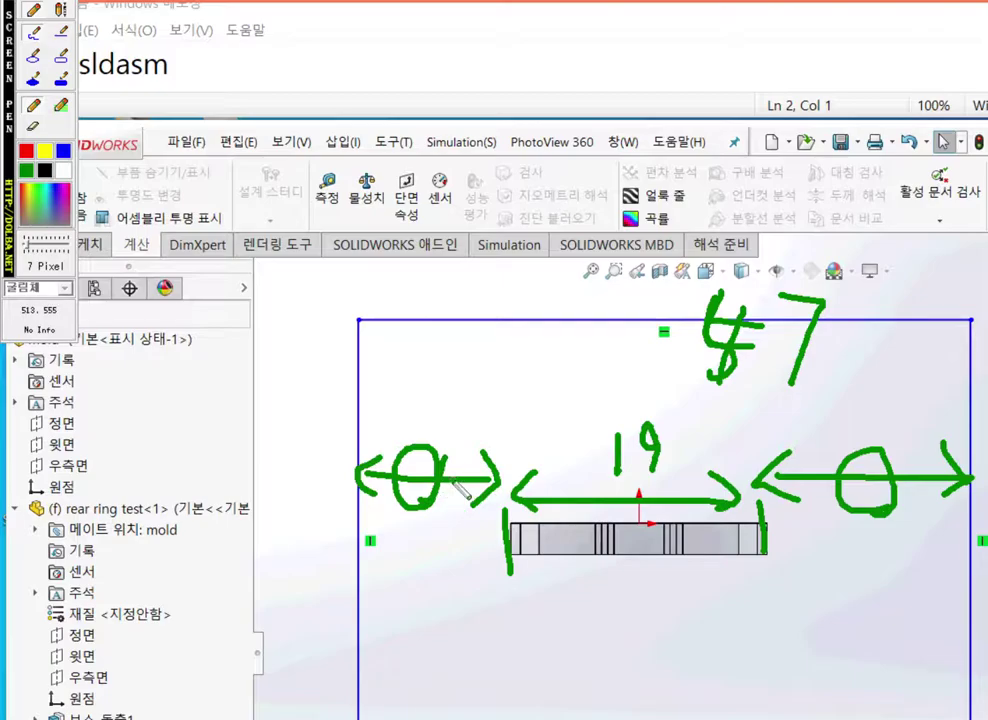
{"action": "key", "text": "Escape"}
Step: Dimension the rectangle's width between its two vertical sides as 57 mm
{"action": "scroll", "coordinate": [620, 444], "scroll_direction": "up", "scroll_amount": 2}
{"action": "middle_click_drag", "start_coordinate": [648, 424], "coordinate": [614, 479], "text": "ctrl"}
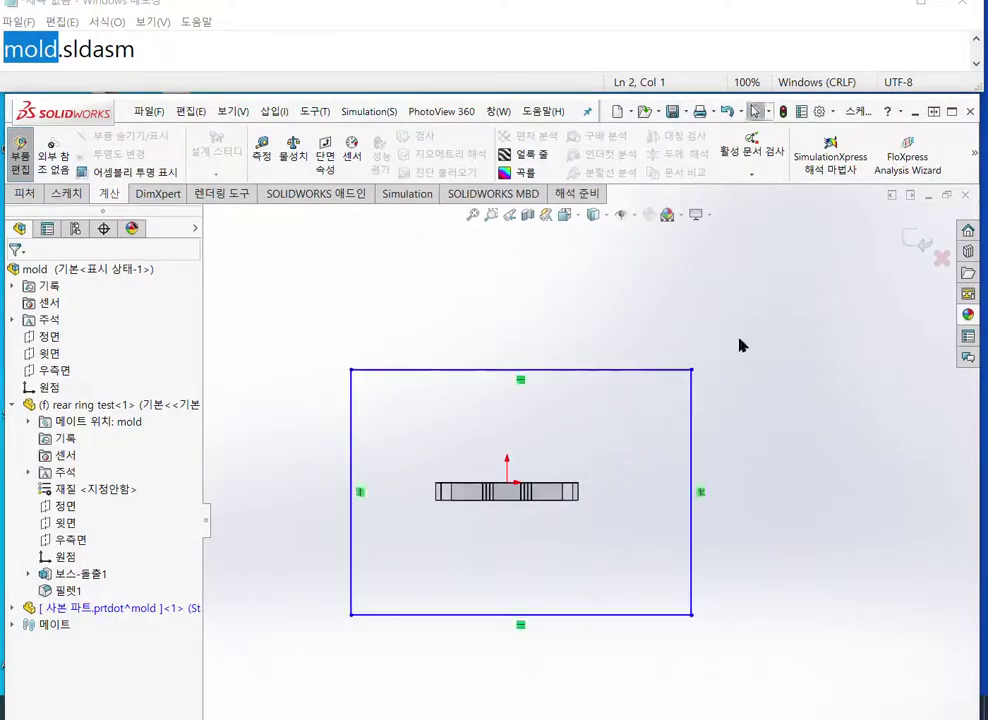
{"action": "right_click", "coordinate": [871, 342]}
{"action": "left_click", "coordinate": [860, 284]}
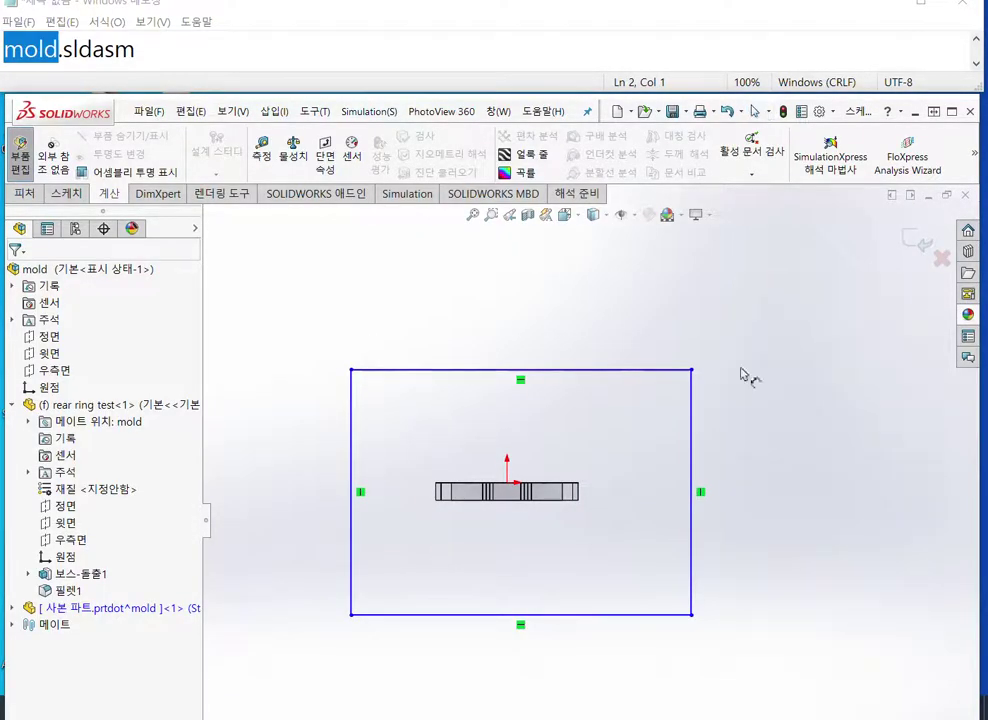
{"action": "left_click", "coordinate": [690, 427]}
{"action": "left_click", "coordinate": [351, 418]}
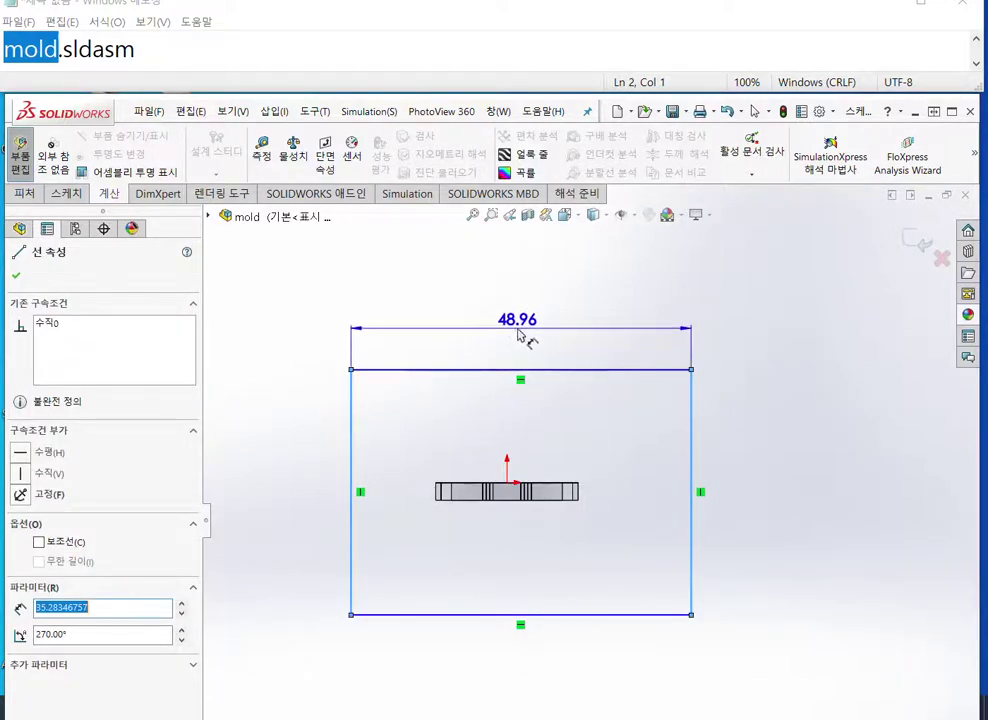
{"action": "left_click", "coordinate": [529, 342]}
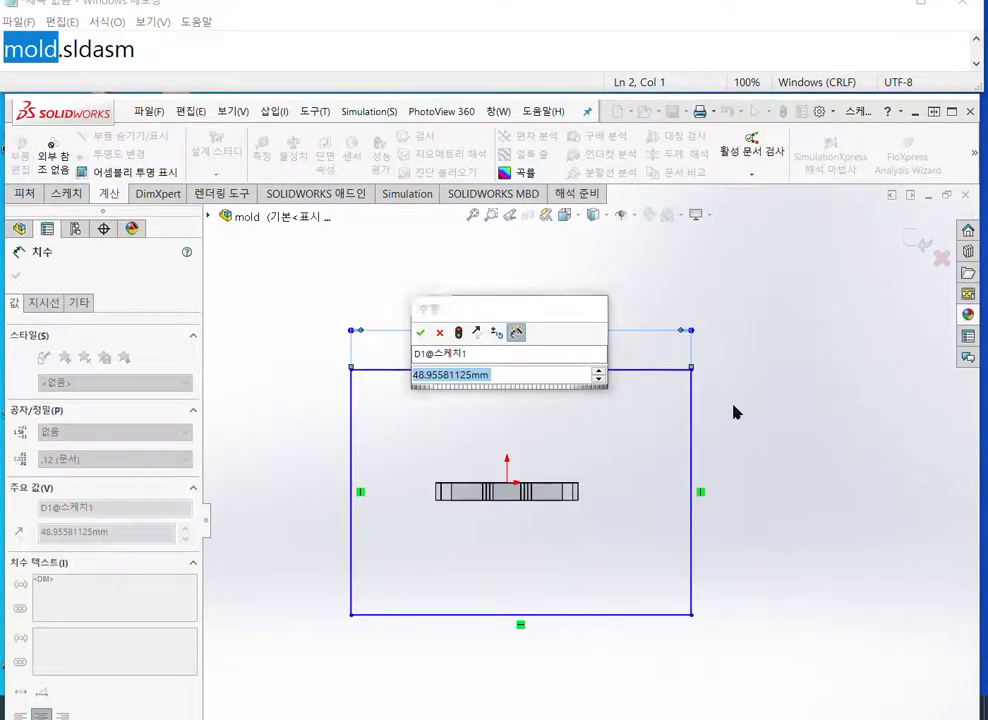
{"action": "type", "text": "57"}
{"action": "key", "text": "Return"}
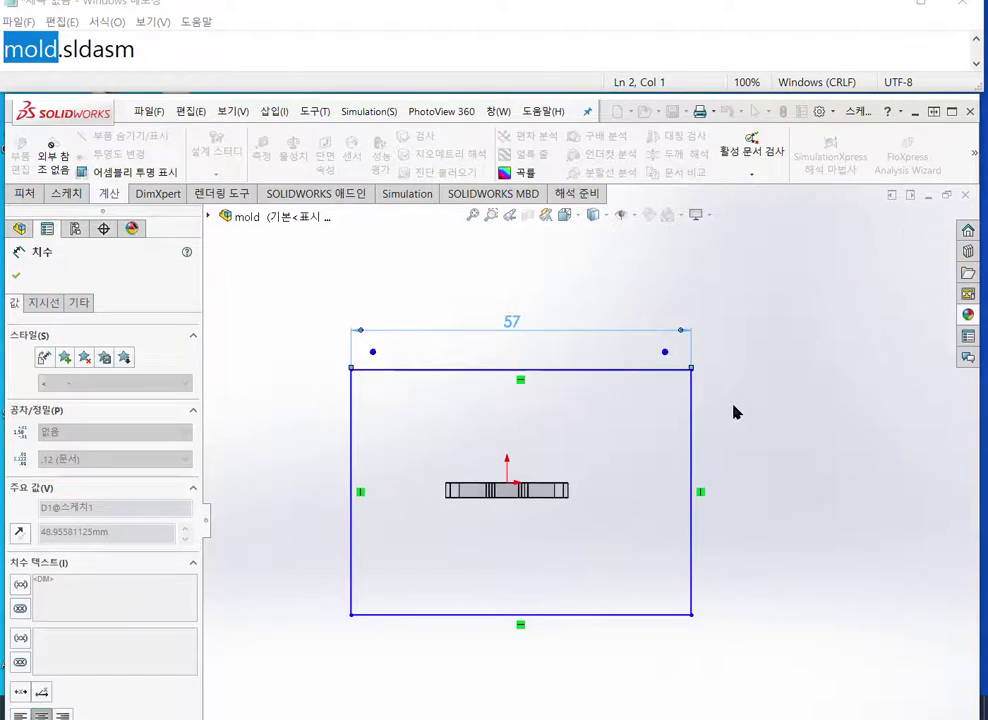
{"action": "key", "text": "Escape"}
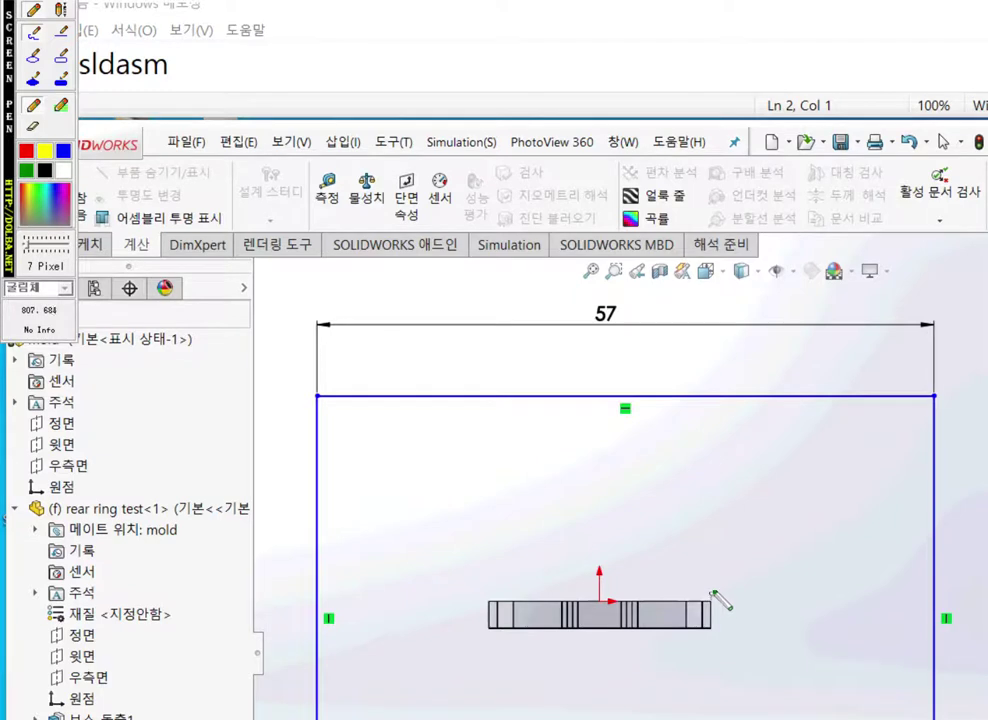
Step: Annotate the gap between the ring's right edge and the rectangle's right side with a green arrow labelled 19, and clear it
{"action": "left_click_drag", "start_coordinate": [711, 587], "coordinate": [714, 650]}
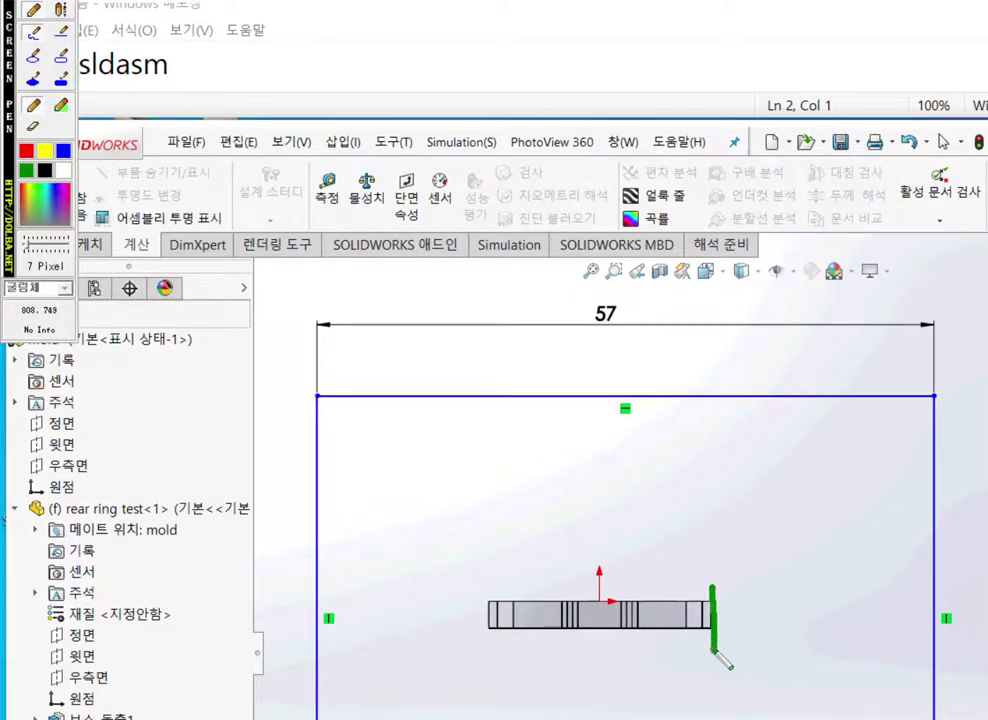
{"action": "mouse_move", "coordinate": [736, 594]}
{"action": "left_mouse_down"}
{"action": "mouse_move", "coordinate": [916, 595]}
{"action": "mouse_move", "coordinate": [905, 612]}
{"action": "mouse_move", "coordinate": [738, 585]}
{"action": "mouse_move", "coordinate": [747, 613]}
{"action": "left_mouse_up"}
{"action": "mouse_move", "coordinate": [821, 518]}
{"action": "left_mouse_down"}
{"action": "mouse_move", "coordinate": [806, 563]}
{"action": "mouse_move", "coordinate": [836, 548]}
{"action": "mouse_move", "coordinate": [832, 574]}
{"action": "left_mouse_up"}
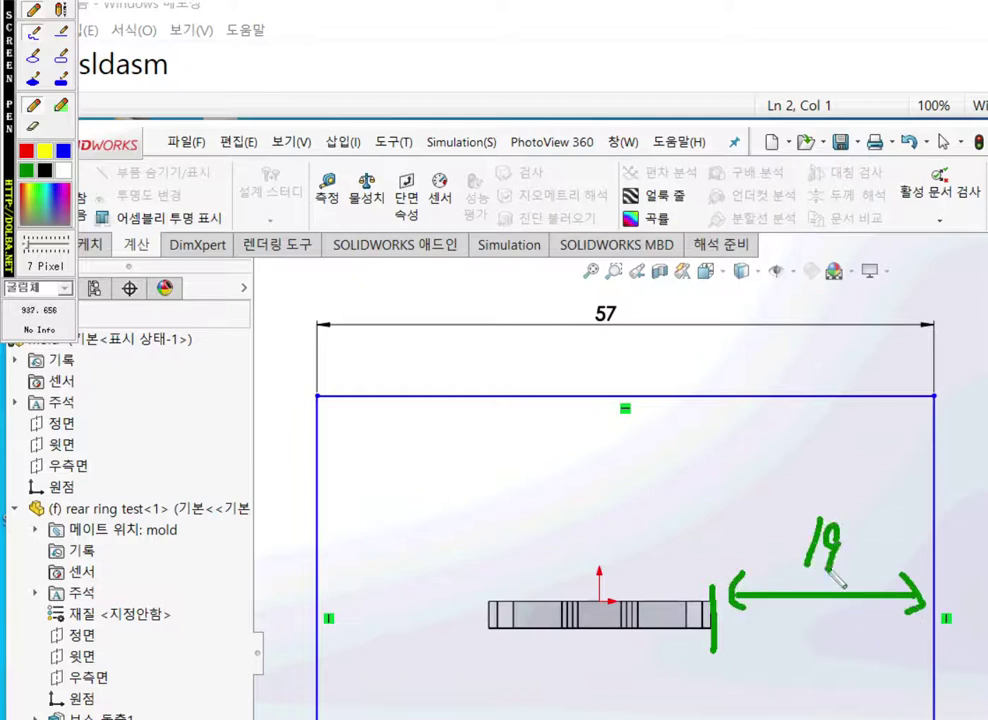
{"action": "key", "text": "Escape"}
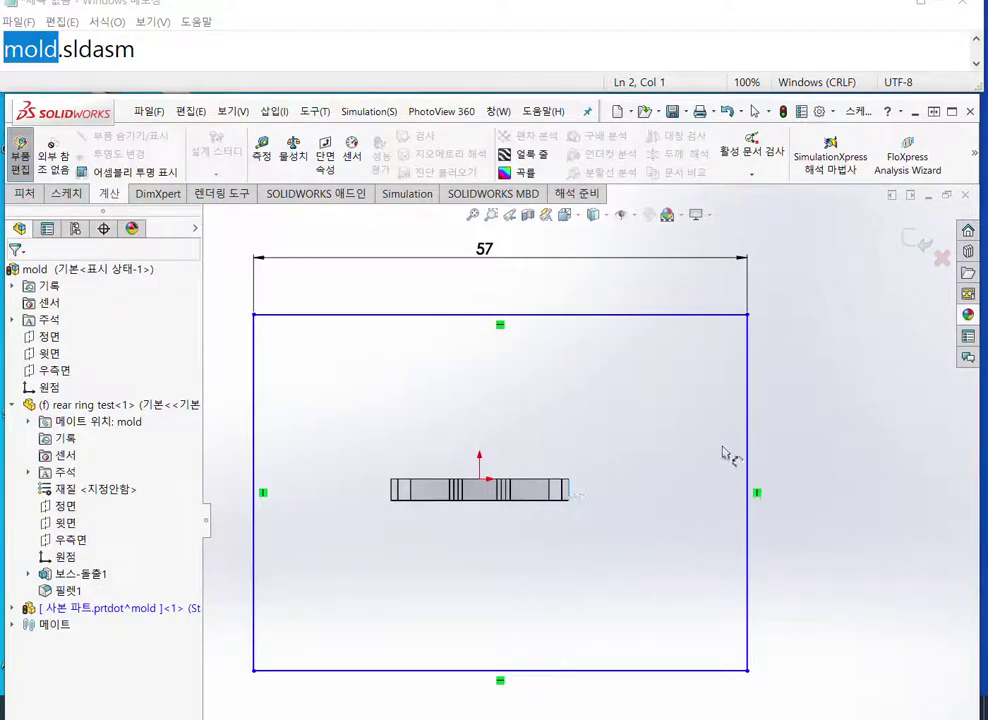
Step: Dimension the distance from the ring's right edge to the rectangle's right side as 19 mm
{"action": "left_click", "coordinate": [746, 446]}
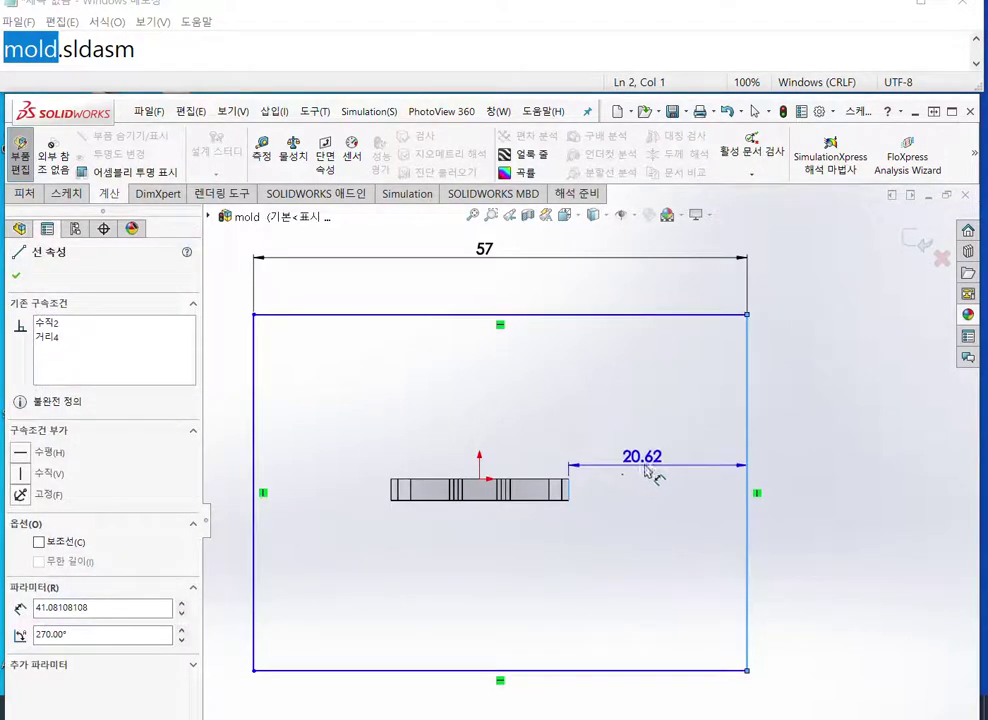
{"action": "left_click", "coordinate": [701, 481]}
{"action": "type", "text": "19"}
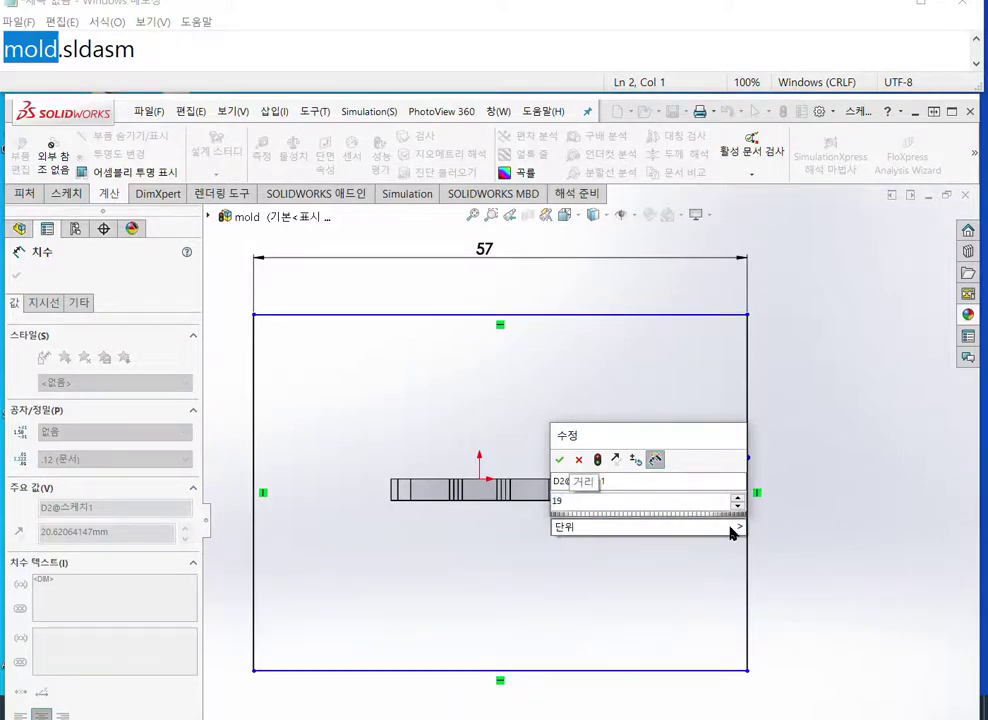
{"action": "key", "text": "Return"}
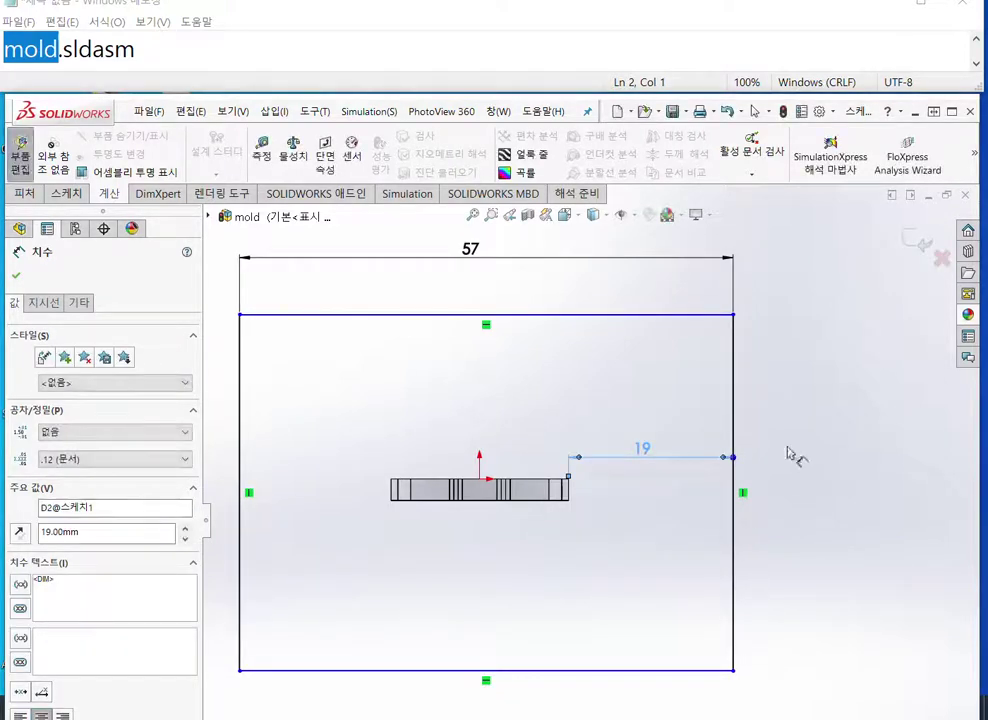
{"action": "left_click", "coordinate": [805, 430]}
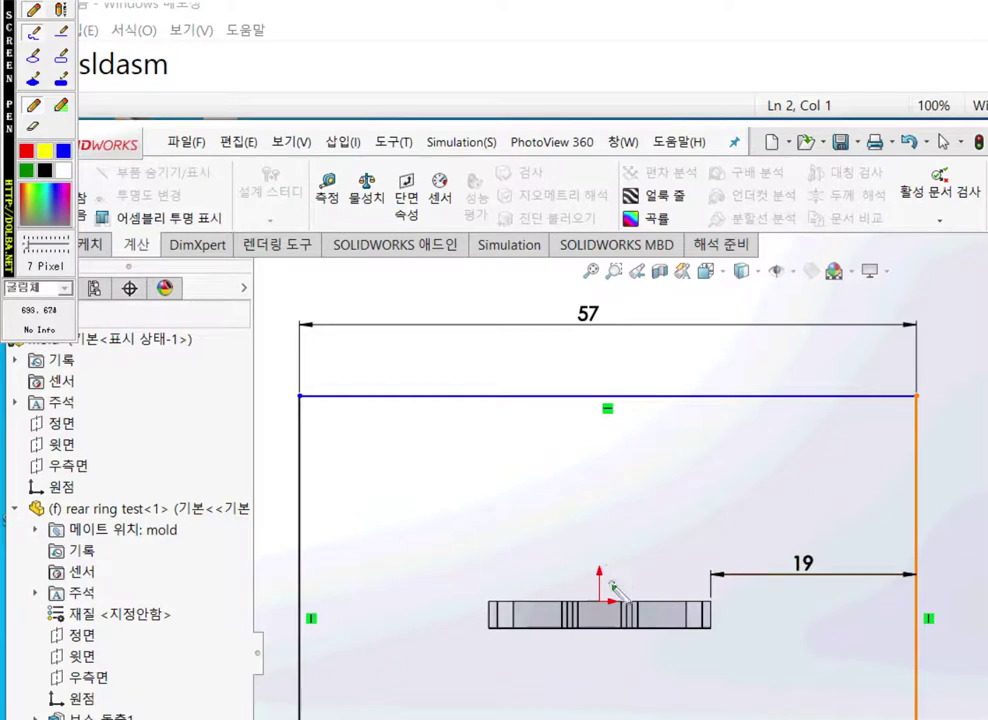
Step: Draw green arrows from the ring up and down toward the rectangle's horizontal sides, and clear the annotations
{"action": "mouse_move", "coordinate": [613, 586]}
{"action": "left_mouse_down"}
{"action": "mouse_move", "coordinate": [622, 450]}
{"action": "mouse_move", "coordinate": [591, 472]}
{"action": "left_mouse_up"}
{"action": "left_click_drag", "start_coordinate": [626, 410], "coordinate": [658, 466]}
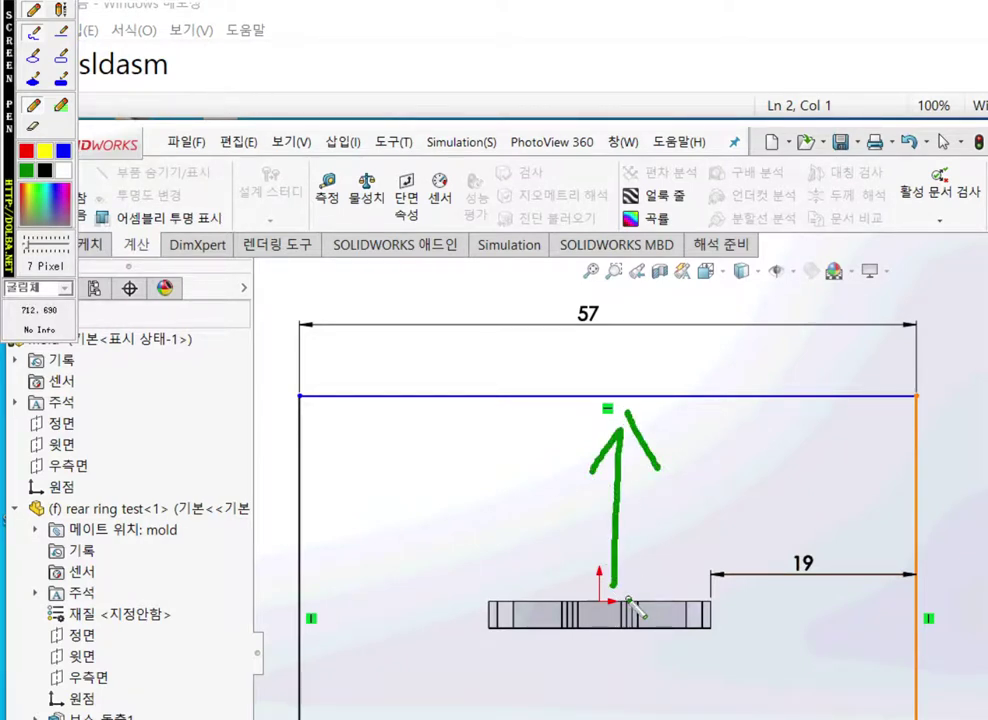
{"action": "mouse_move", "coordinate": [620, 637]}
{"action": "left_mouse_down"}
{"action": "mouse_move", "coordinate": [620, 719]}
{"action": "mouse_move", "coordinate": [604, 697]}
{"action": "mouse_move", "coordinate": [660, 696]}
{"action": "left_mouse_up"}
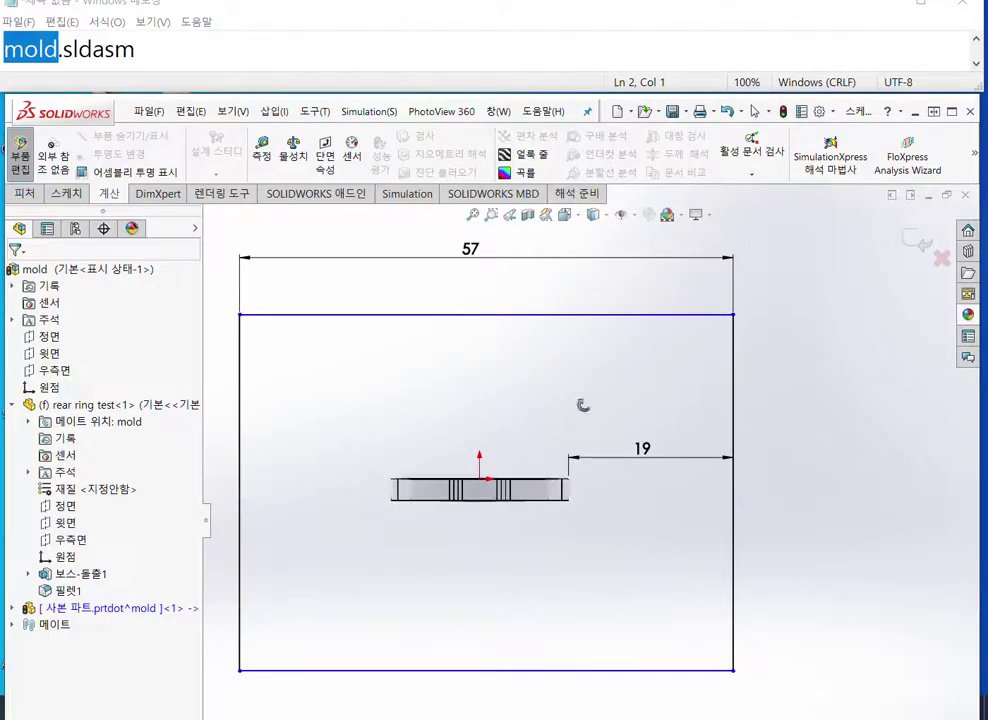
Step: Measure the ring's thickness along a vertical edge of one of its inner notches
{"action": "middle_click_drag", "start_coordinate": [724, 506], "coordinate": [709, 567]}
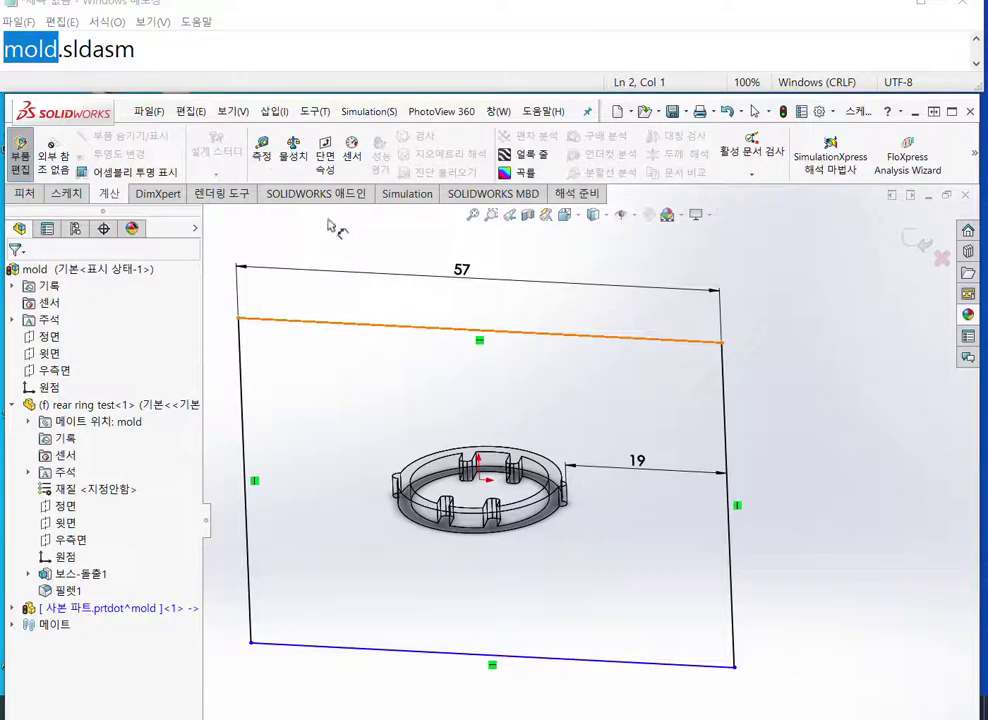
{"action": "left_click", "coordinate": [261, 150]}
{"action": "scroll", "coordinate": [427, 545], "scroll_direction": "down", "scroll_amount": 3}
{"action": "scroll", "coordinate": [463, 470], "scroll_direction": "down", "scroll_amount": 4}
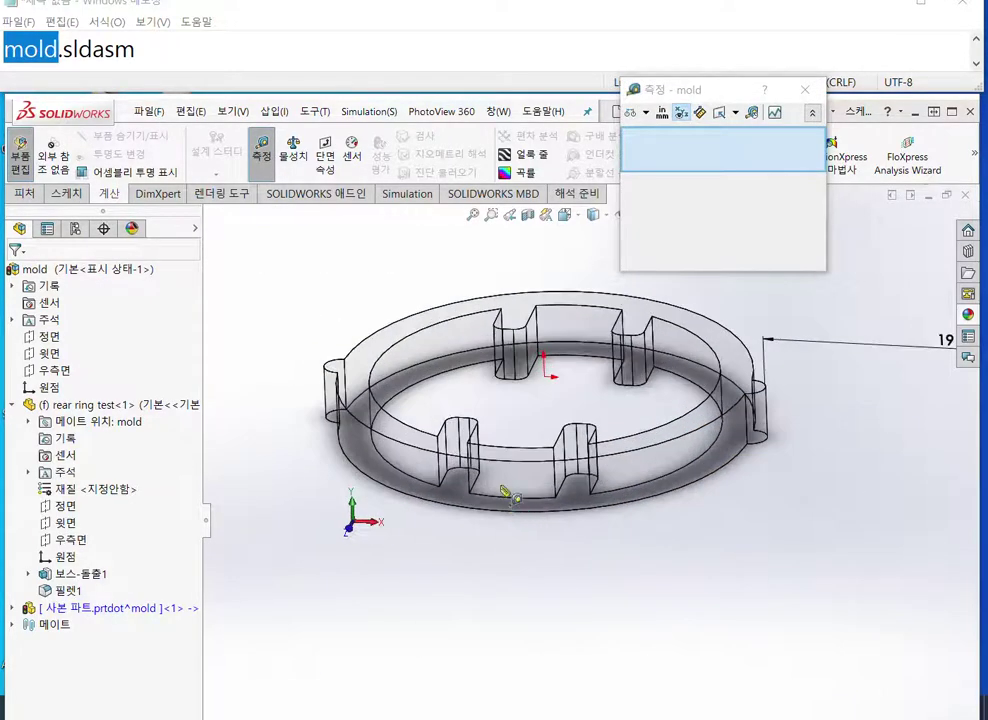
{"action": "left_click", "coordinate": [436, 470]}
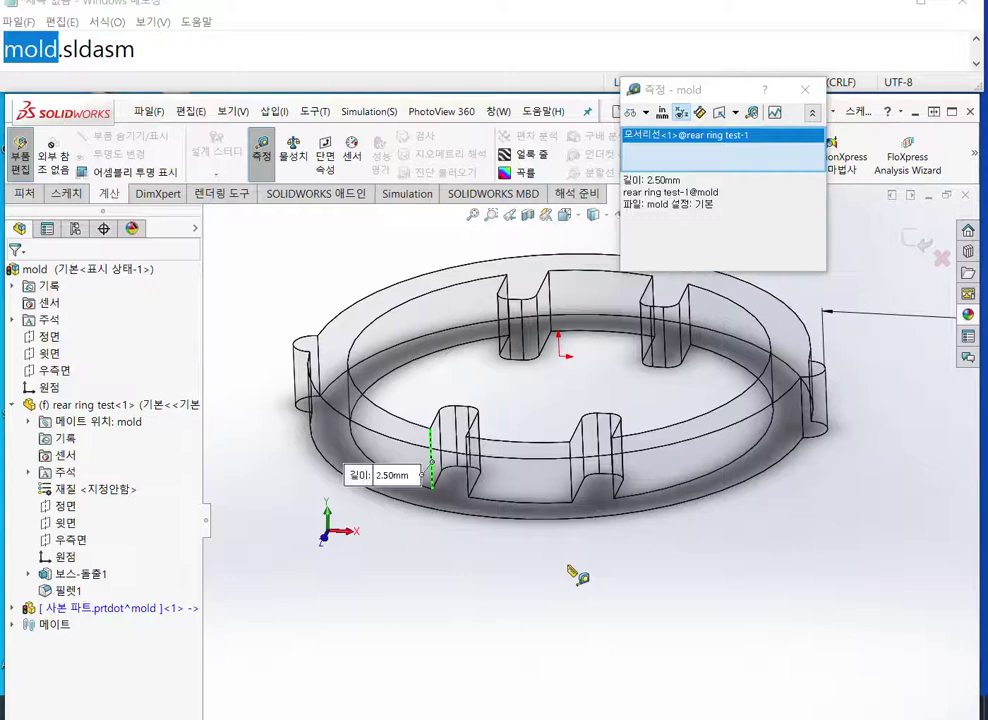
{"action": "key", "text": "Escape"}
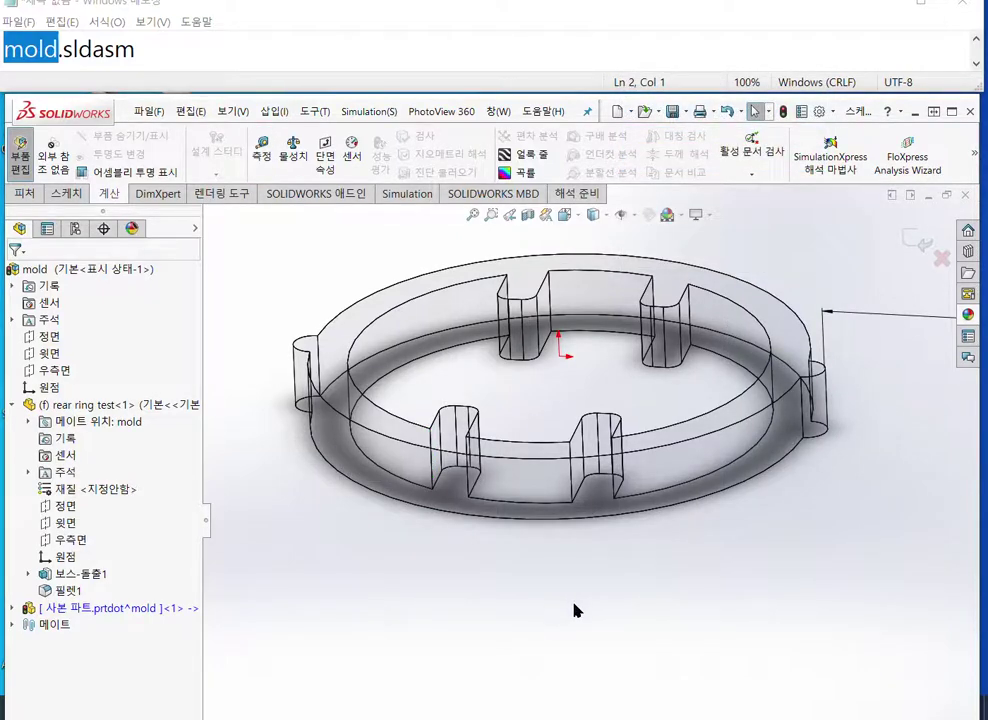
Step: Dimension the rectangle's height between its two horizontal sides as 2.5*3, giving 7.5 mm
{"action": "key", "text": "ctrl+8"}
{"action": "scroll", "coordinate": [698, 547], "scroll_direction": "up", "scroll_amount": 3}
{"action": "middle_click_drag", "start_coordinate": [698, 547], "coordinate": [547, 542], "text": "ctrl"}
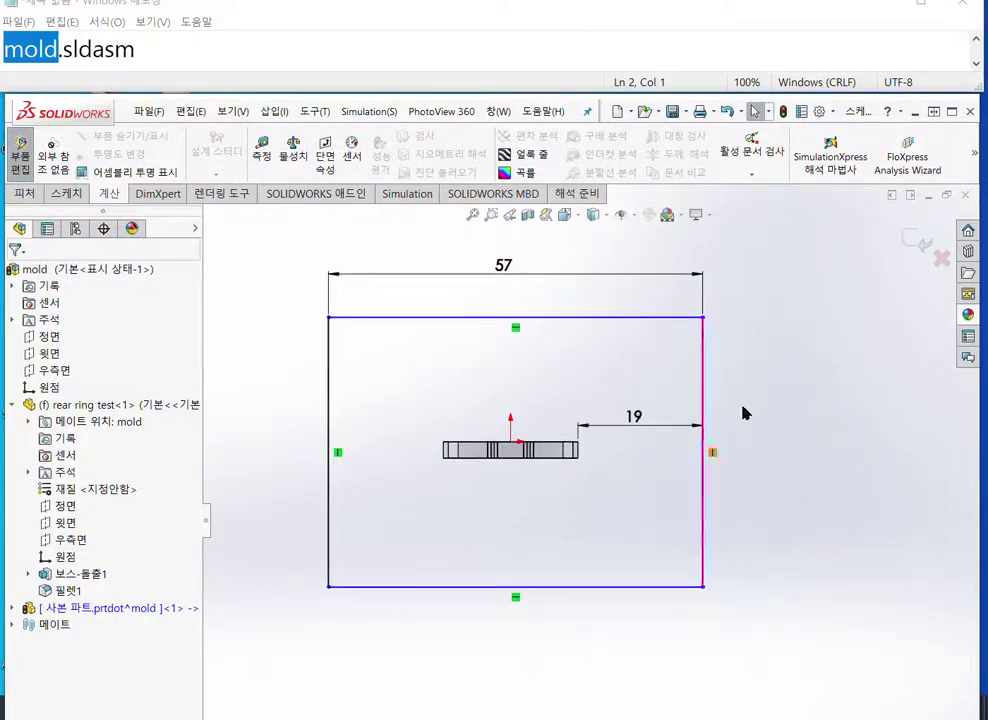
{"action": "right_click", "coordinate": [741, 375]}
{"action": "left_click", "coordinate": [852, 288]}
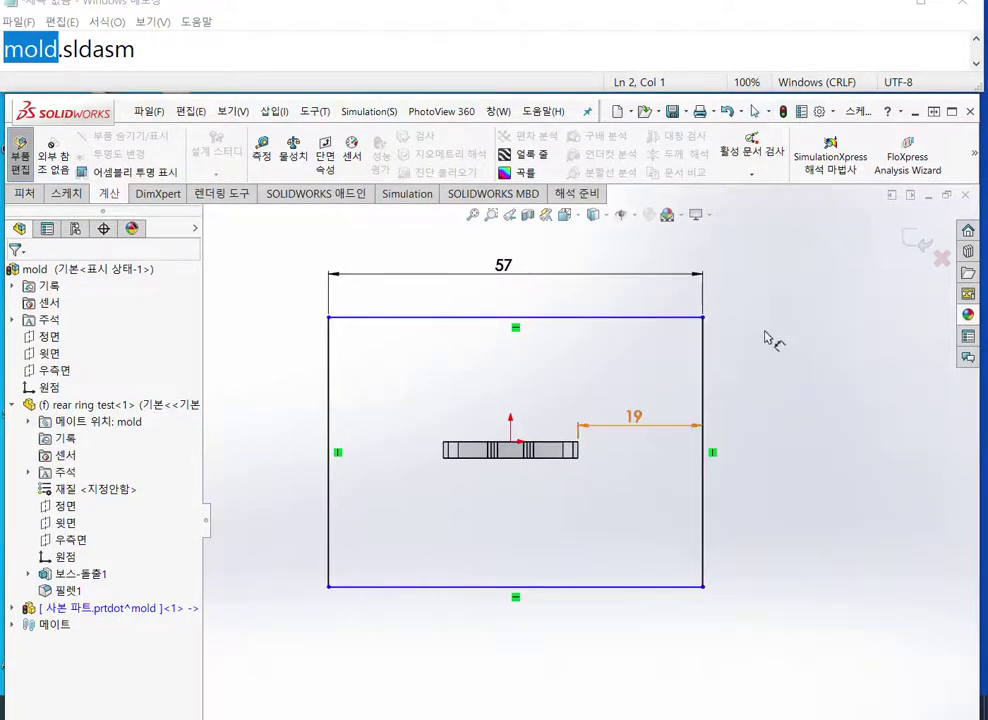
{"action": "left_click", "coordinate": [662, 318]}
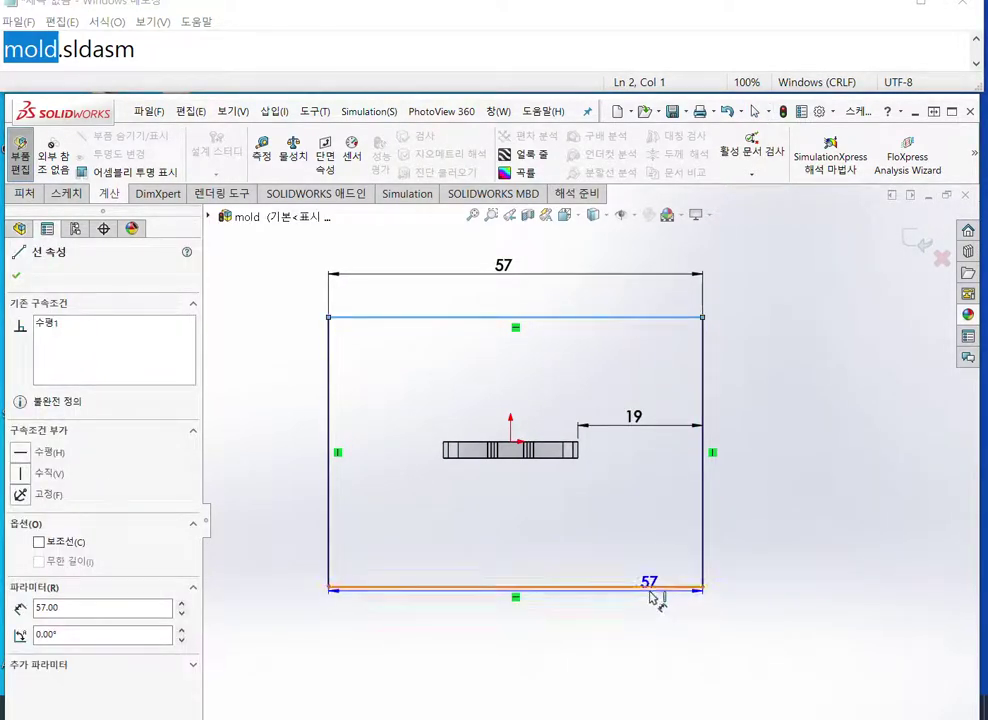
{"action": "left_click", "coordinate": [652, 590]}
{"action": "left_click", "coordinate": [750, 468]}
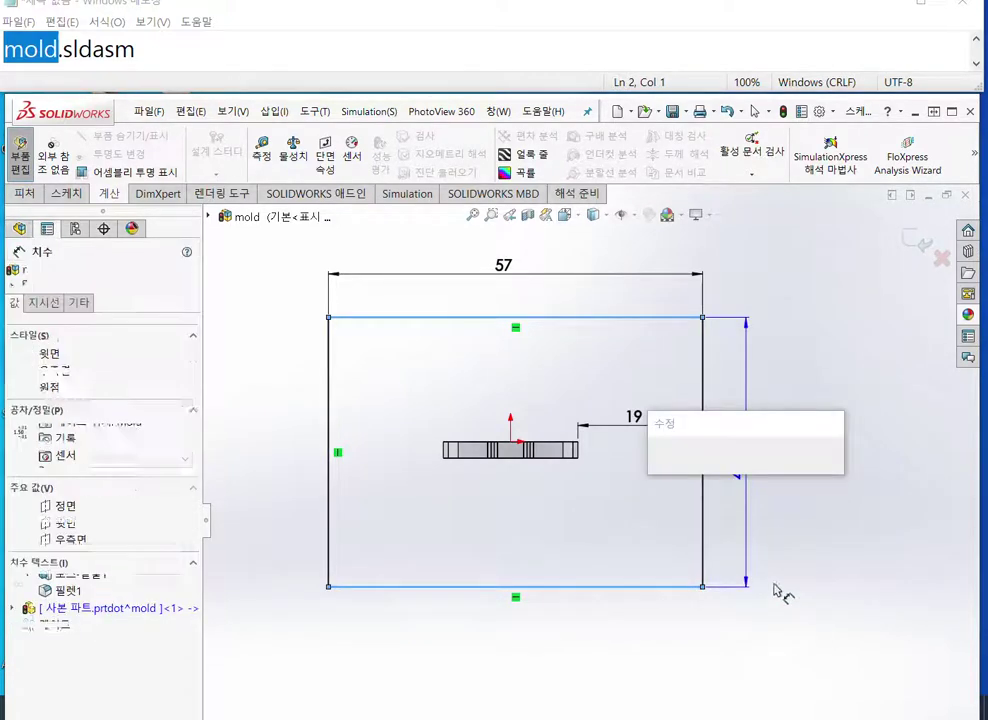
{"action": "type", "text": "2.5*3"}
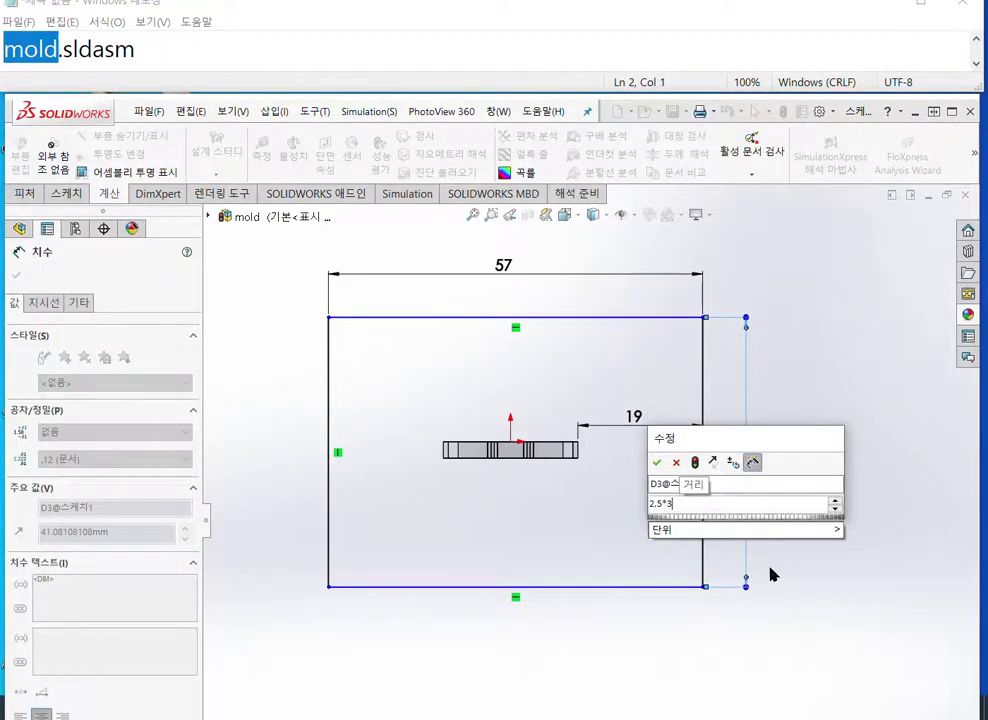
{"action": "key", "text": "Return"}
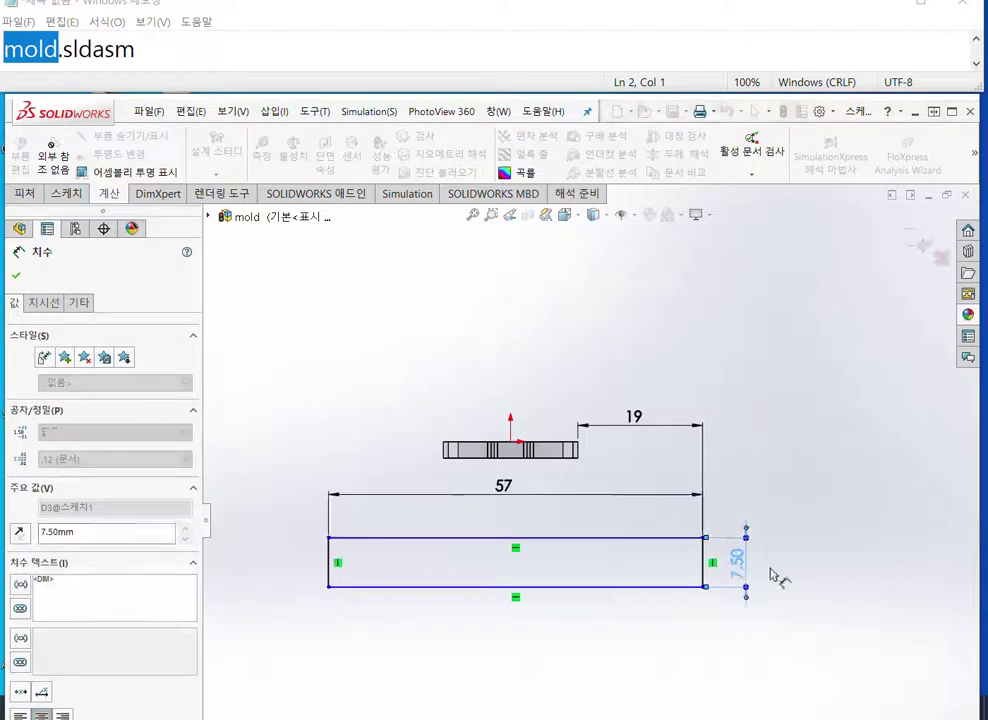
{"action": "key", "text": "Escape"}
Step: Move the rectangle up by its upper-right corner so that it encloses the ring's side profile
{"action": "right_click", "coordinate": [776, 362]}
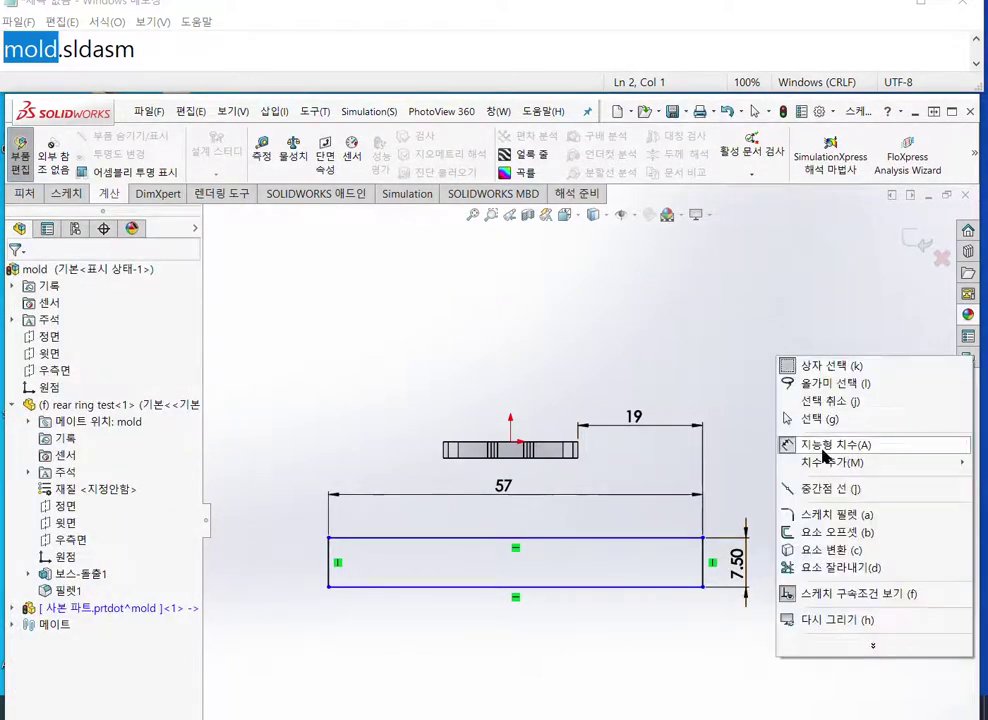
{"action": "left_click", "coordinate": [810, 415]}
{"action": "left_click_drag", "start_coordinate": [702, 537], "coordinate": [714, 430]}
{"action": "scroll", "coordinate": [484, 505], "scroll_direction": "down", "scroll_amount": 3}
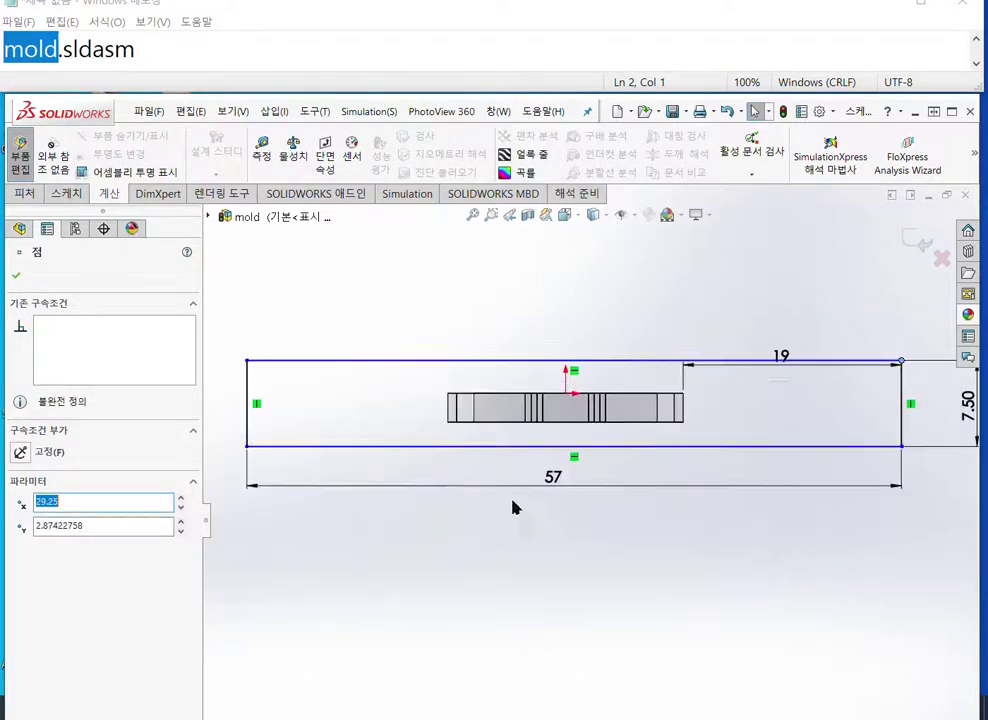
{"action": "mouse_move", "coordinate": [742, 513]}
{"action": "middle_mouse_down", "text": "ctrl"}
{"action": "mouse_move", "coordinate": [730, 531]}
{"action": "mouse_move", "coordinate": [690, 528]}
{"action": "middle_mouse_up", "text": "ctrl"}
{"action": "scroll", "coordinate": [687, 527], "scroll_direction": "up", "scroll_amount": 2}
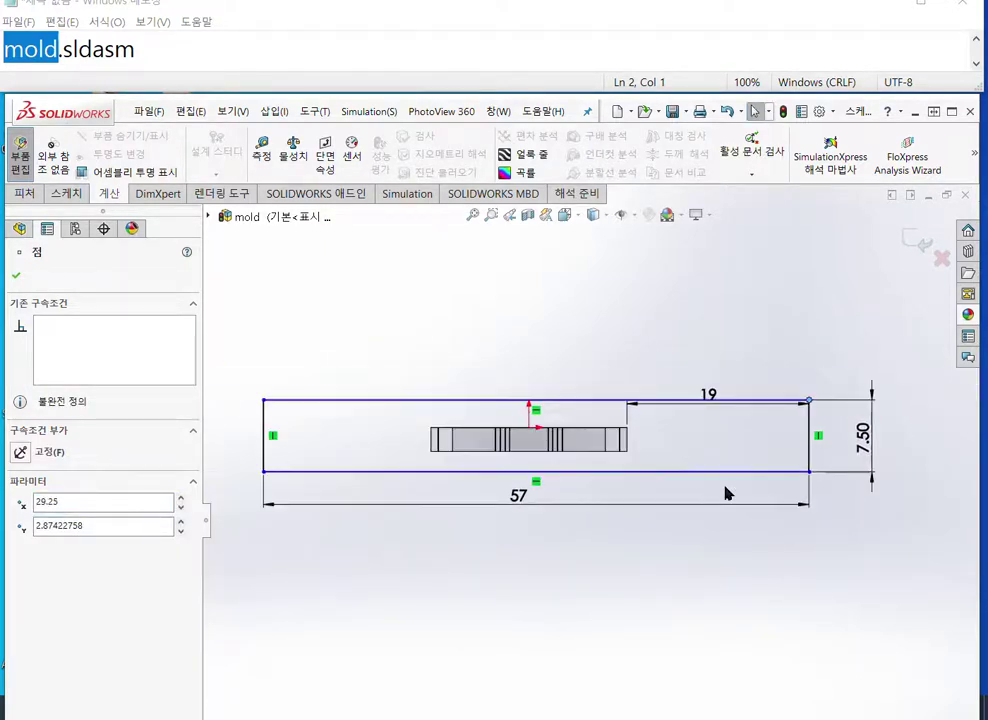
Step: Rearrange the dimensions, placing the 19 and 57 mm ones above the rectangle and the 7.50 mm one closer to its right side
{"action": "left_click_drag", "start_coordinate": [719, 401], "coordinate": [711, 359]}
{"action": "left_click_drag", "start_coordinate": [525, 498], "coordinate": [567, 306]}
{"action": "left_click_drag", "start_coordinate": [871, 441], "coordinate": [860, 441]}
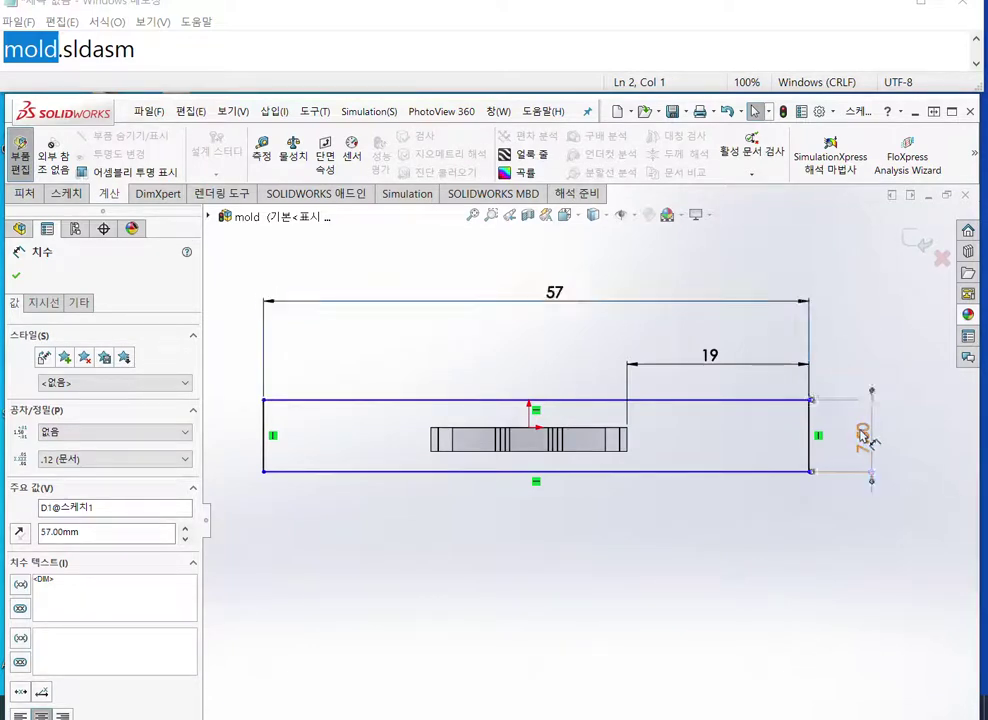
{"action": "left_click", "coordinate": [712, 577]}
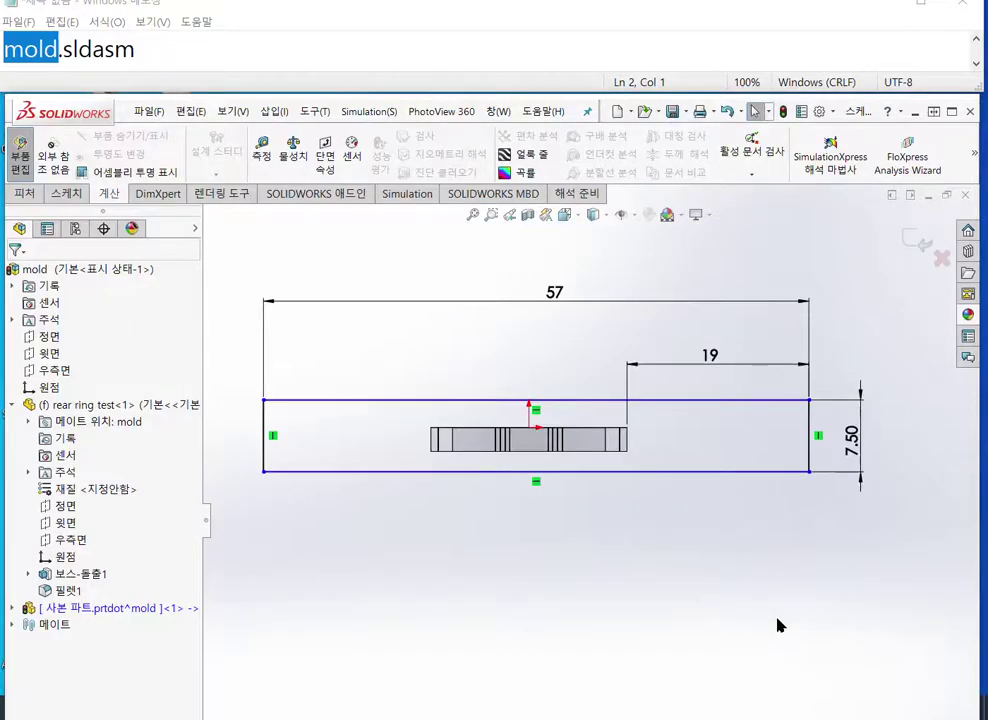
Step: Mark the gap between the ring's top edge and the rectangle's top side with a green arrow and lines, and clear the annotations
{"action": "mouse_move", "coordinate": [987, 719]}
{"action": "middle_mouse_down", "text": "ctrl"}
{"action": "mouse_move", "coordinate": [944, 719]}
{"action": "mouse_move", "coordinate": [962, 714]}
{"action": "middle_mouse_up", "text": "ctrl"}
{"action": "middle_click_drag", "start_coordinate": [769, 568], "coordinate": [668, 578], "text": "ctrl"}
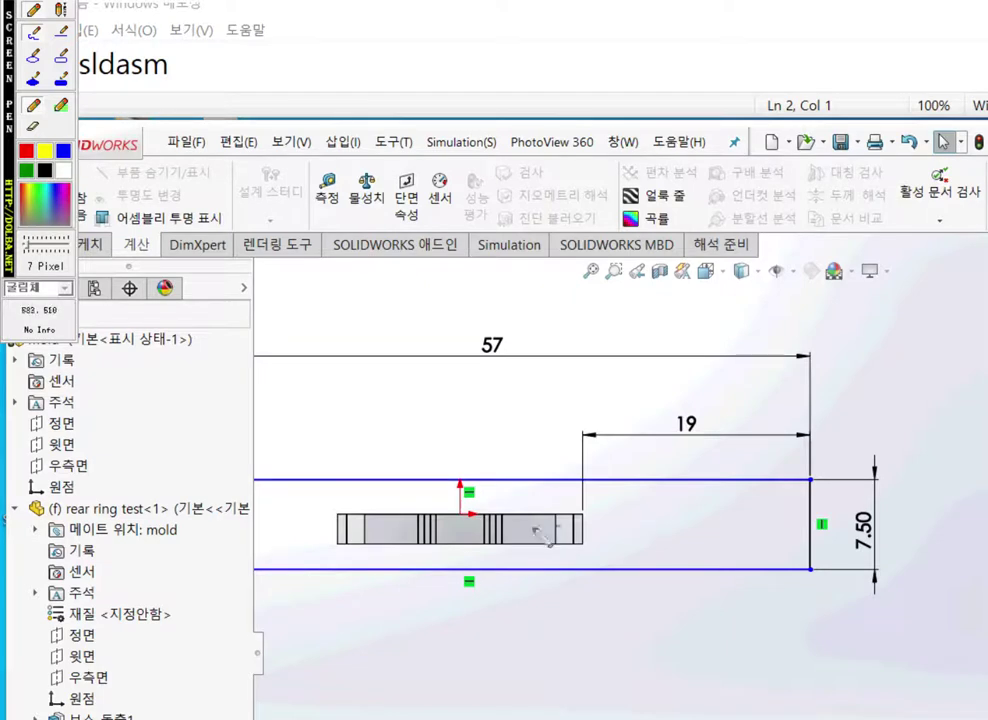
{"action": "left_click_drag", "start_coordinate": [505, 514], "coordinate": [598, 514]}
{"action": "mouse_move", "coordinate": [537, 514]}
{"action": "left_mouse_down"}
{"action": "mouse_move", "coordinate": [538, 482]}
{"action": "mouse_move", "coordinate": [521, 492]}
{"action": "mouse_move", "coordinate": [537, 476]}
{"action": "left_mouse_up"}
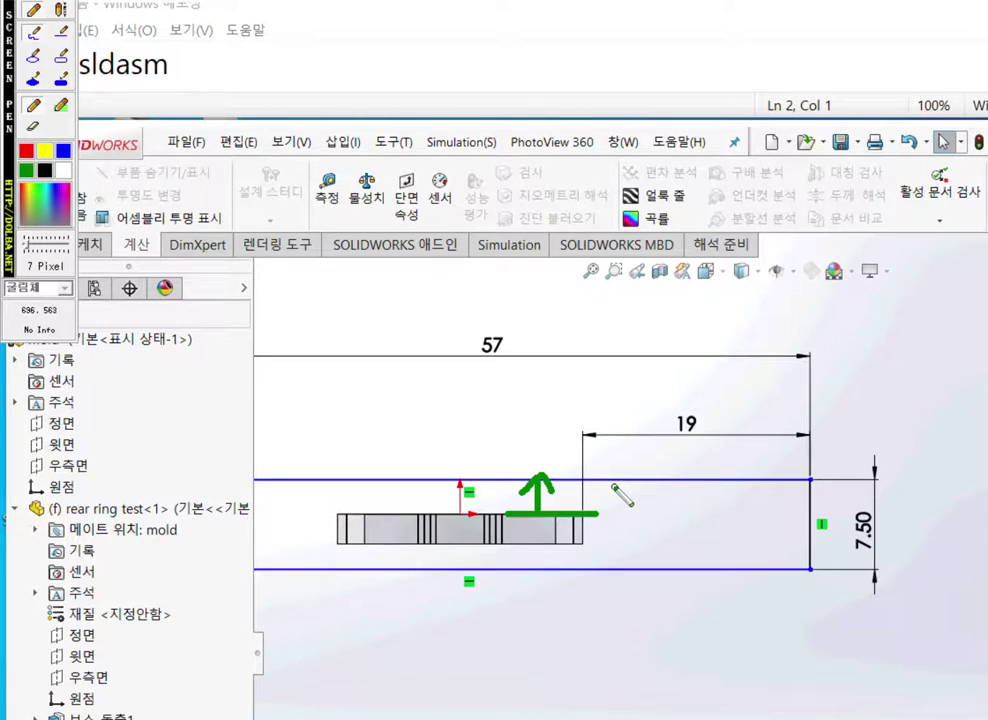
{"action": "mouse_move", "coordinate": [616, 481]}
{"action": "left_mouse_down"}
{"action": "mouse_move", "coordinate": [620, 503]}
{"action": "mouse_move", "coordinate": [655, 500]}
{"action": "mouse_move", "coordinate": [688, 479]}
{"action": "left_mouse_up"}
{"action": "left_click", "coordinate": [651, 497]}
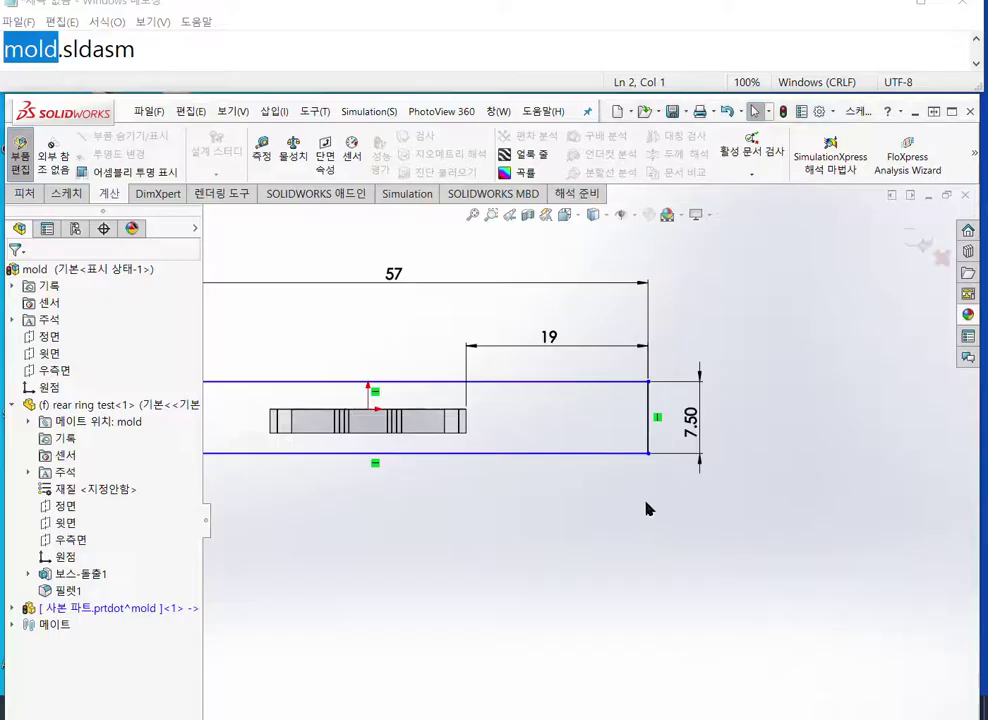
Step: Dimension the distance from the rectangle's top side to the ring's top edge as 2.5 mm
{"action": "right_click", "coordinate": [548, 420]}
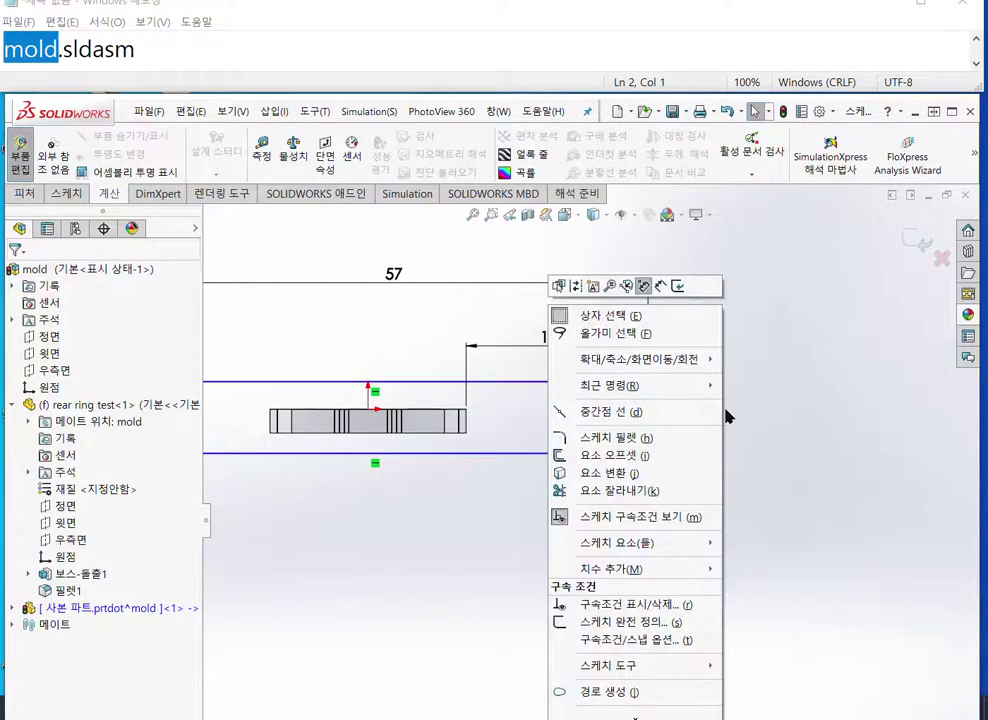
{"action": "left_click", "coordinate": [657, 284]}
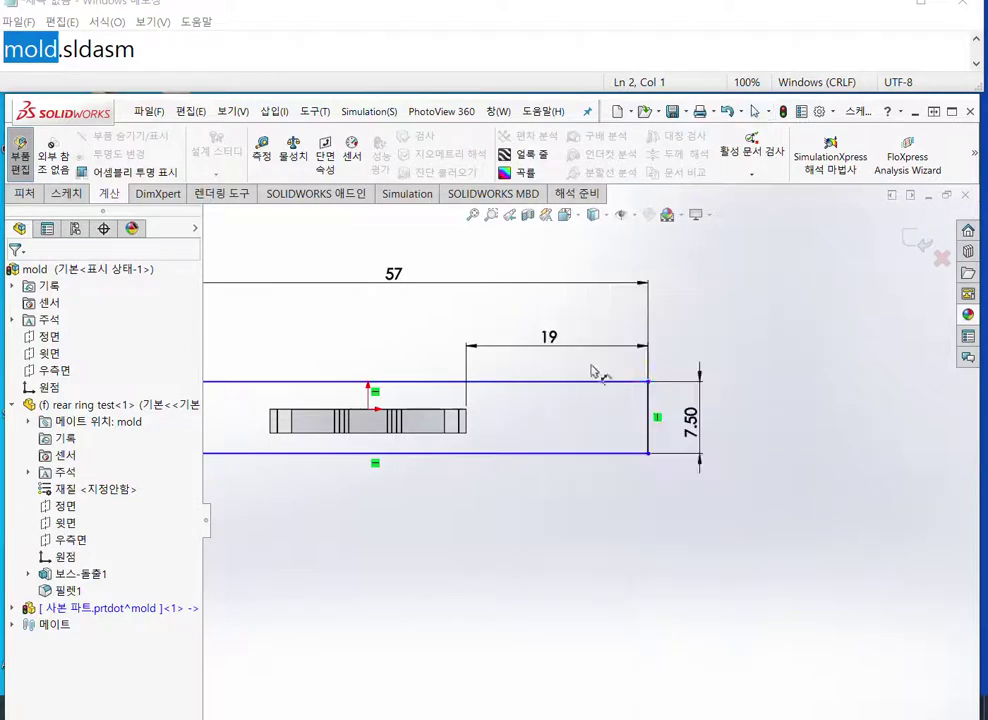
{"action": "left_click", "coordinate": [437, 386]}
{"action": "left_click", "coordinate": [455, 409]}
{"action": "left_click", "coordinate": [520, 413]}
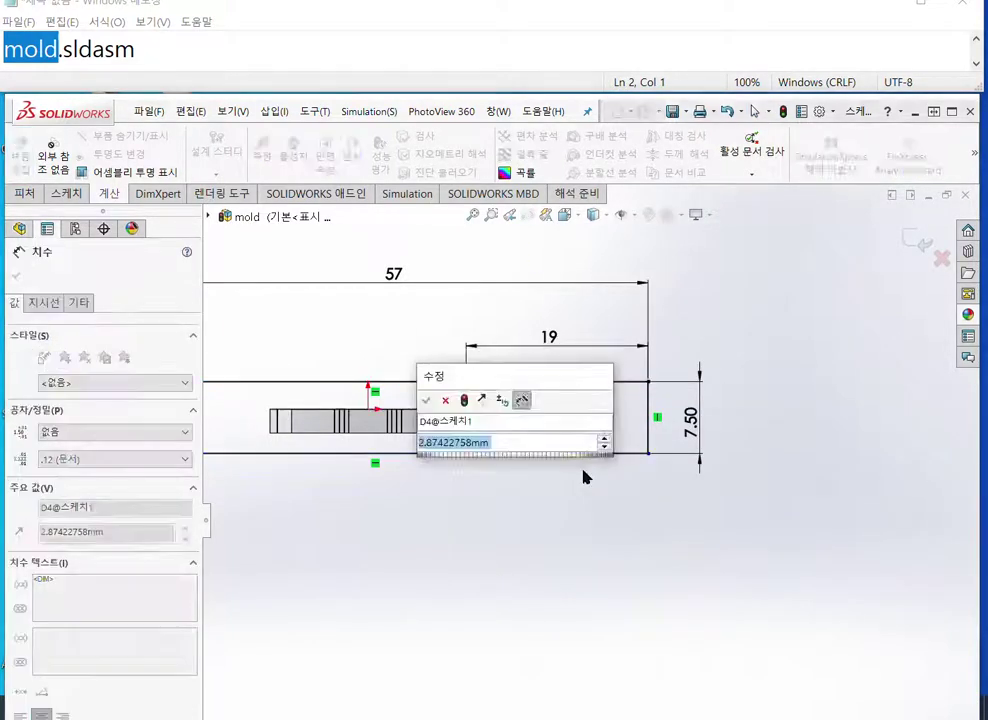
{"action": "type", "text": "2.5"}
{"action": "key", "text": "Return"}
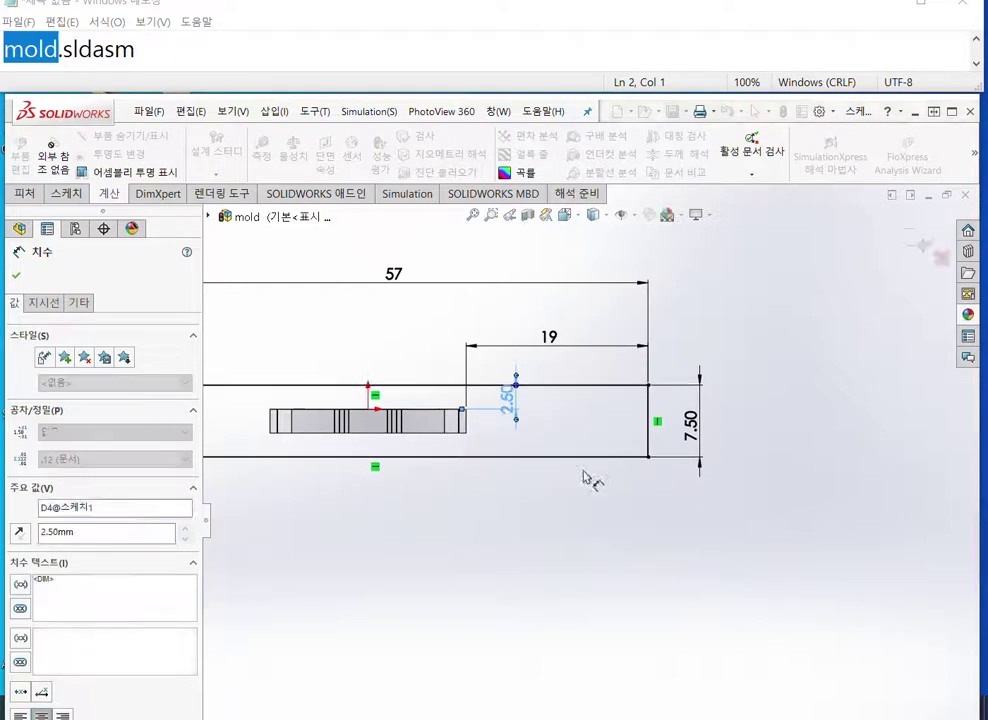
{"action": "key", "text": "Escape"}
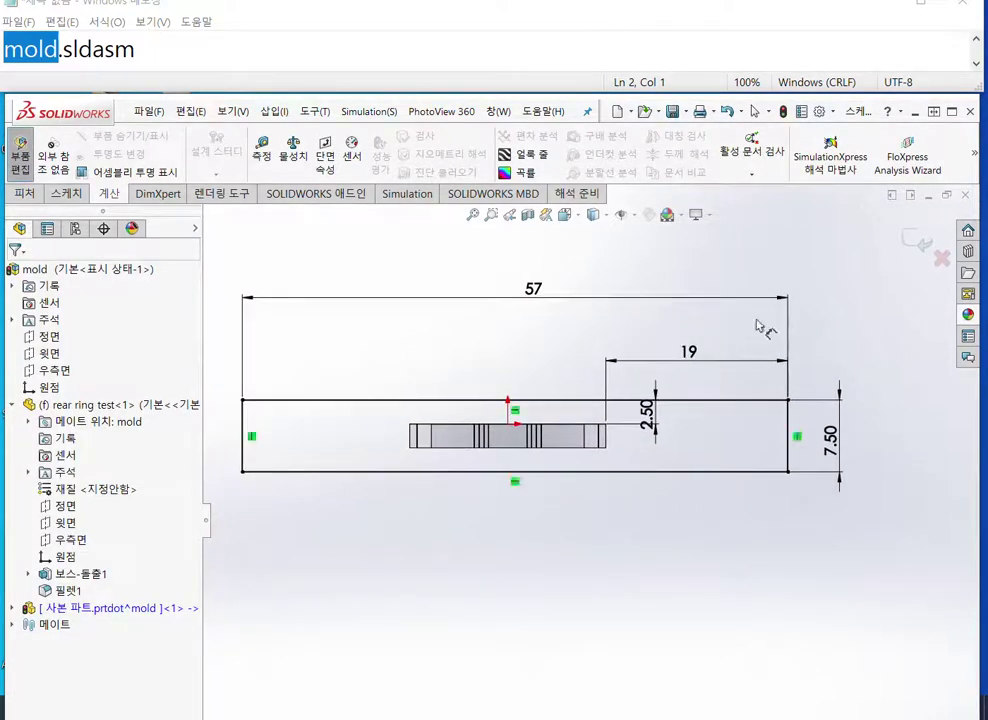
{"action": "right_click", "coordinate": [790, 276]}
{"action": "left_click", "coordinate": [849, 335]}
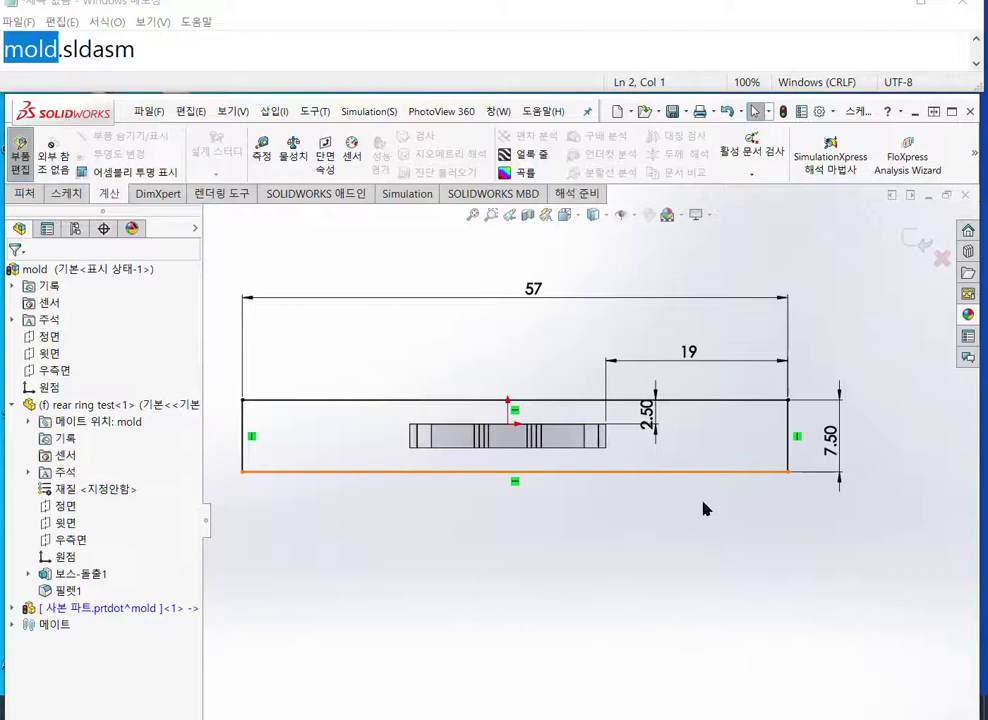
Step: Annotate the extrusion direction across the sketch with a green double-headed arrow labelled 57, and clear it
{"action": "middle_click_drag", "start_coordinate": [706, 520], "coordinate": [644, 583]}
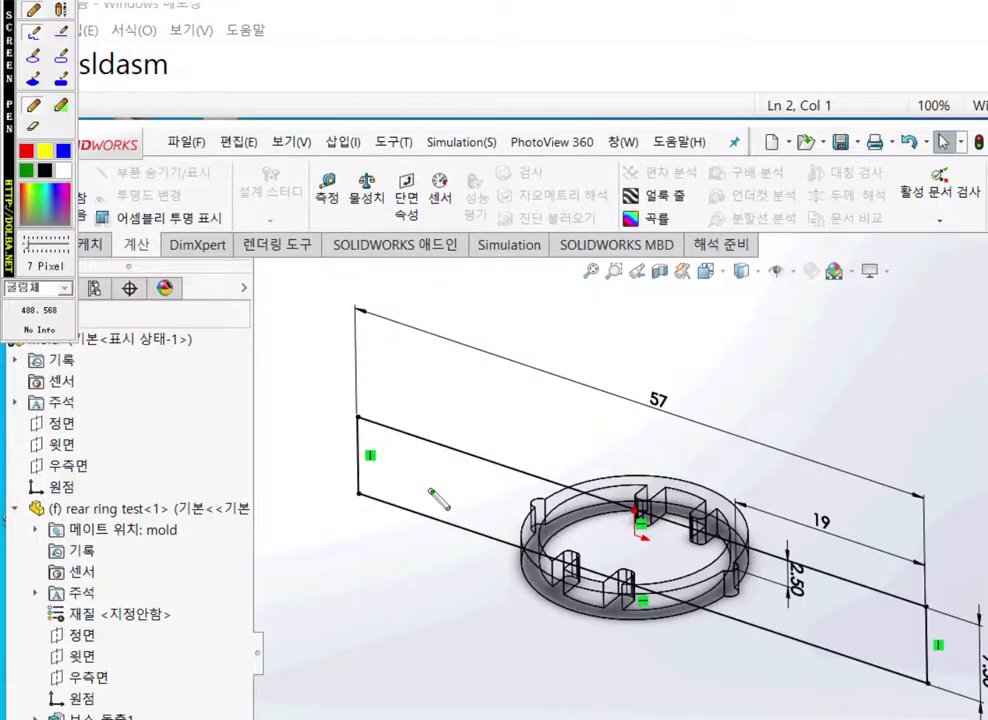
{"action": "mouse_move", "coordinate": [418, 497]}
{"action": "left_mouse_down"}
{"action": "mouse_move", "coordinate": [515, 424]}
{"action": "mouse_move", "coordinate": [507, 462]}
{"action": "left_mouse_up"}
{"action": "left_click_drag", "start_coordinate": [445, 464], "coordinate": [465, 505]}
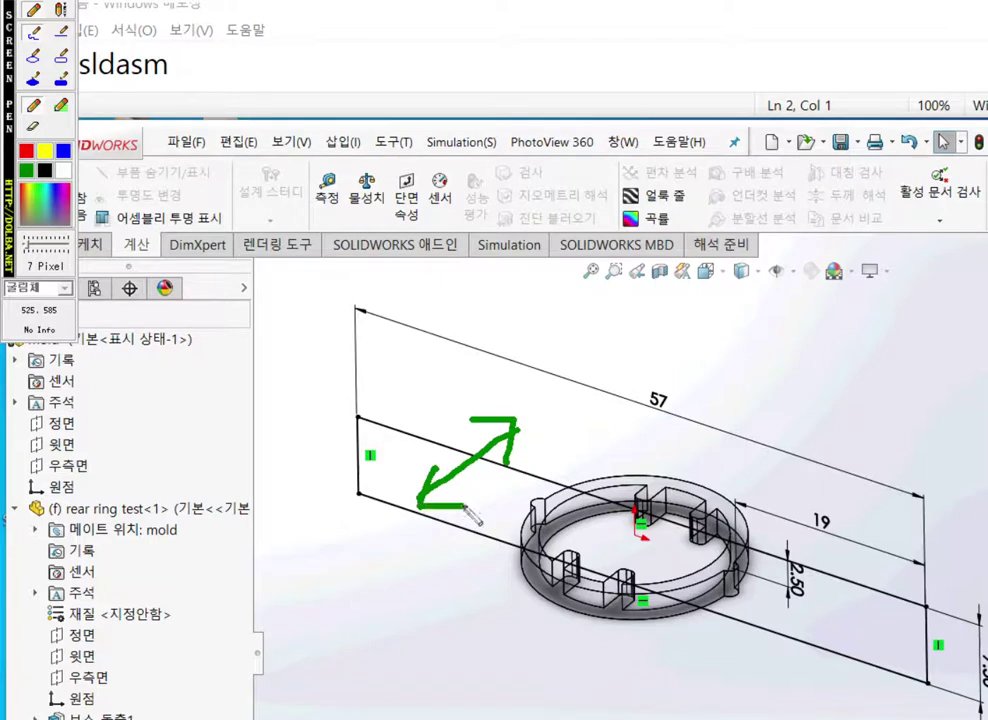
{"action": "left_click_drag", "start_coordinate": [414, 358], "coordinate": [398, 420]}
{"action": "mouse_move", "coordinate": [410, 373]}
{"action": "left_mouse_down"}
{"action": "mouse_move", "coordinate": [440, 369]}
{"action": "mouse_move", "coordinate": [453, 420]}
{"action": "left_mouse_up"}
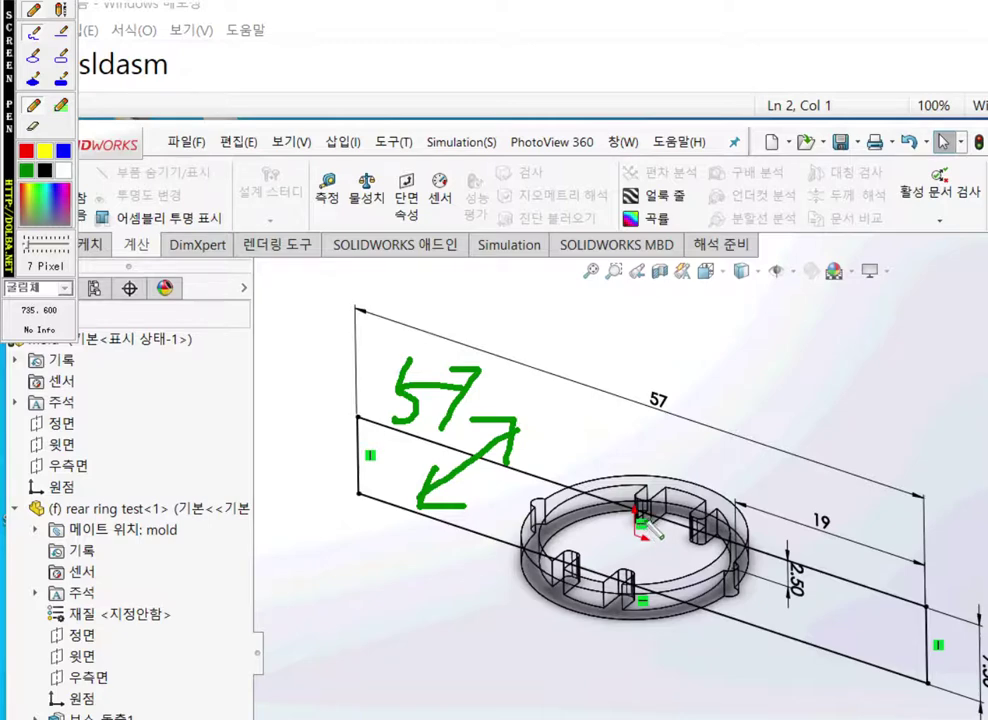
{"action": "key", "text": "Escape"}
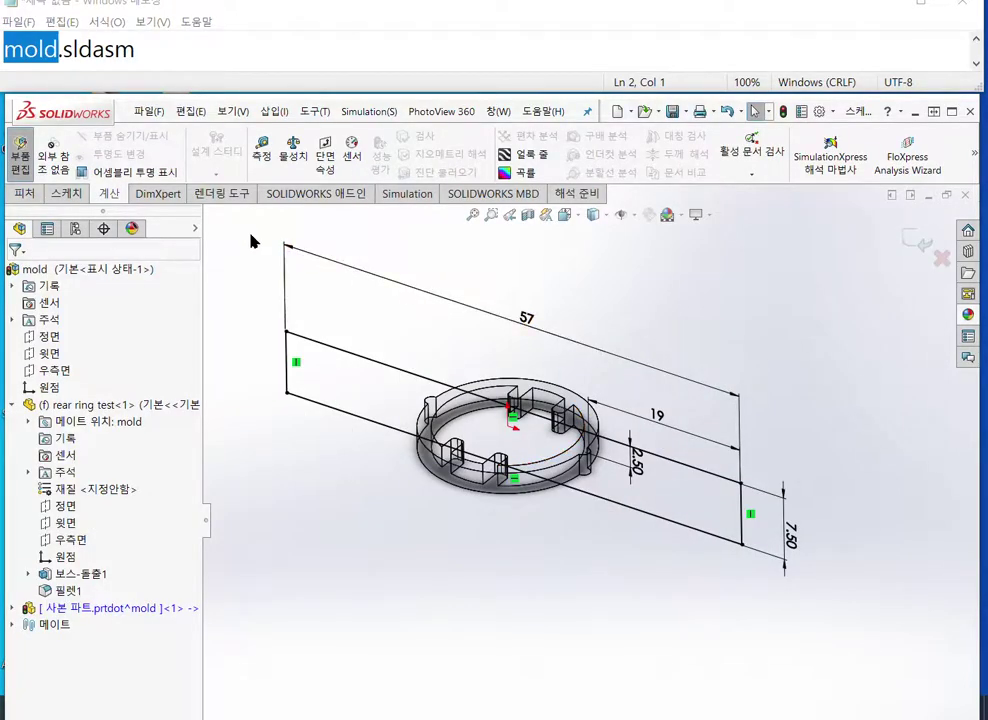
Step: Extrude the rectangle as a boss with the Mid Plane end condition to a depth of 57 mm
{"action": "left_click", "coordinate": [24, 193]}
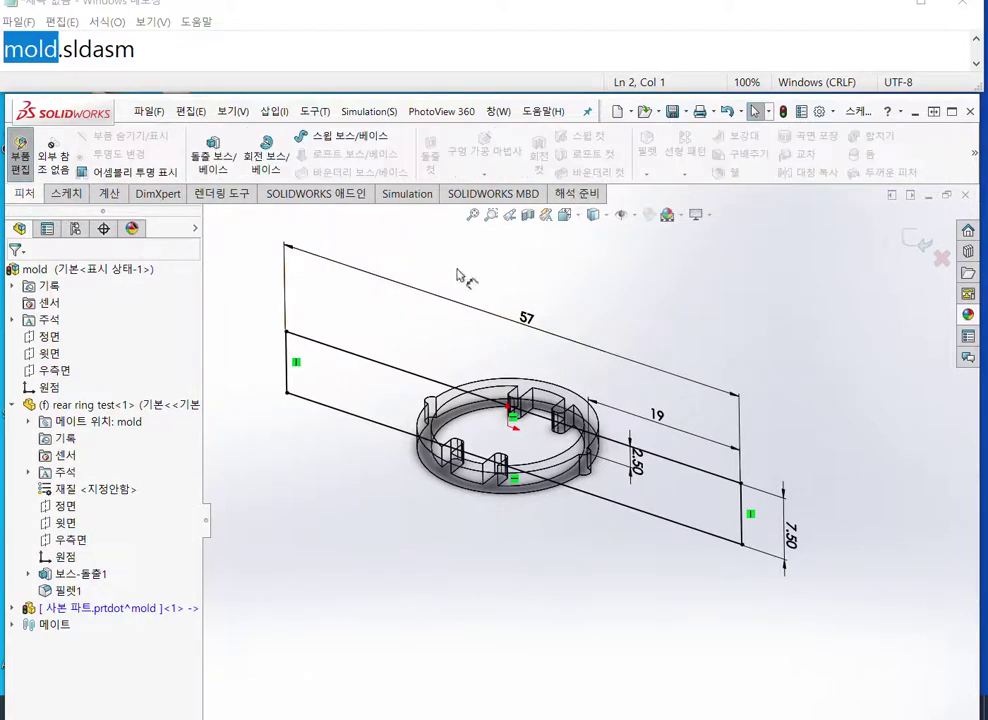
{"action": "left_click", "coordinate": [210, 155]}
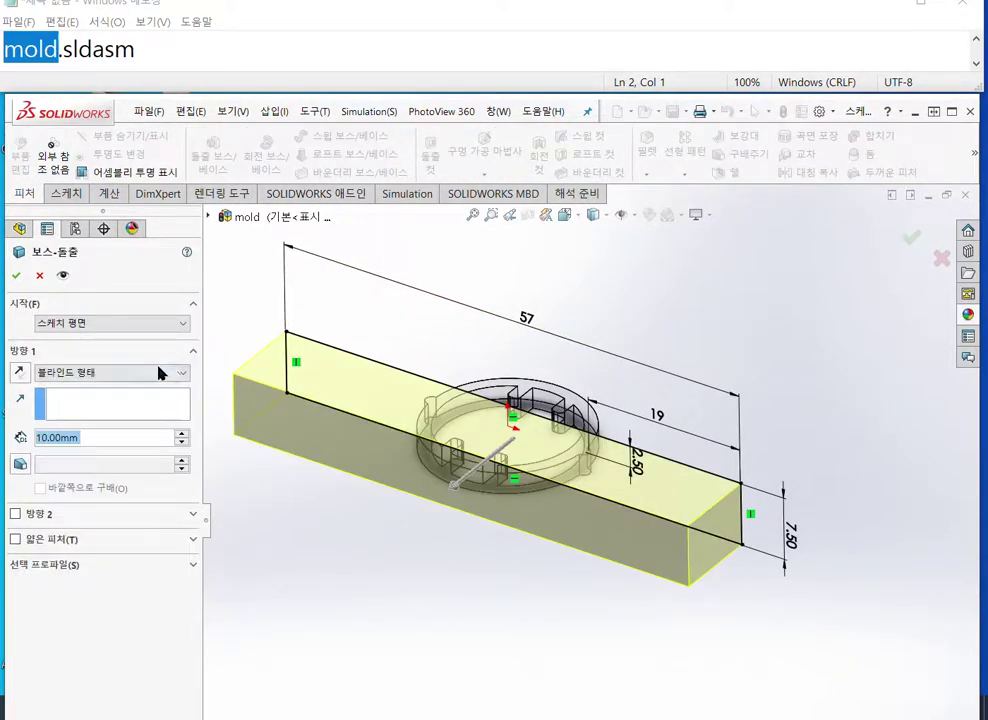
{"action": "left_click", "coordinate": [160, 373]}
{"action": "left_click", "coordinate": [110, 452]}
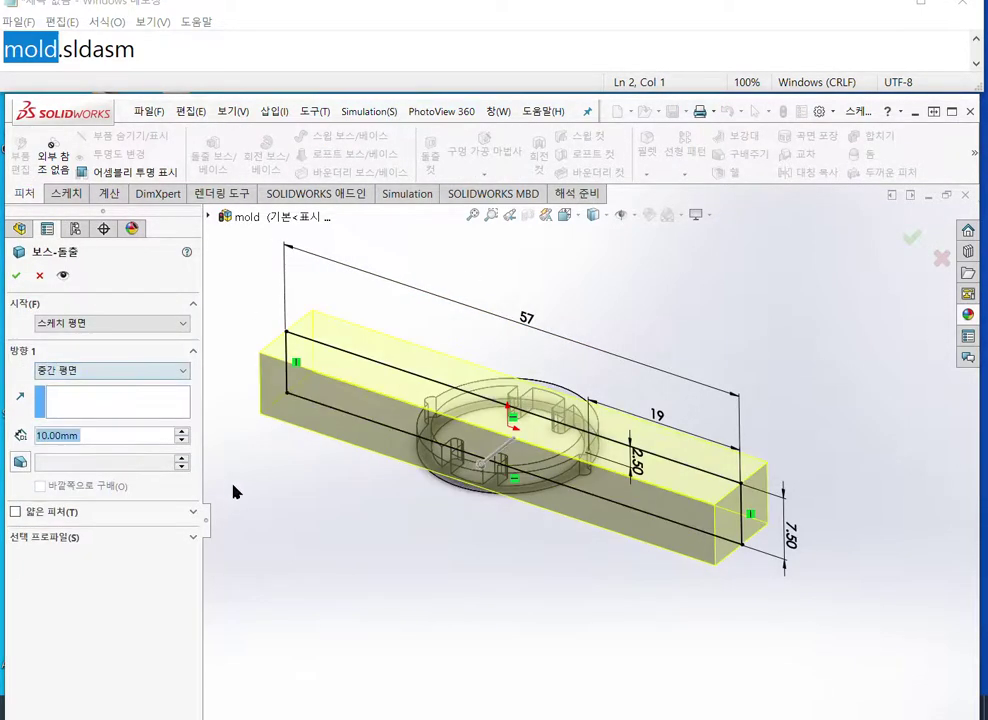
{"action": "type", "text": "57"}
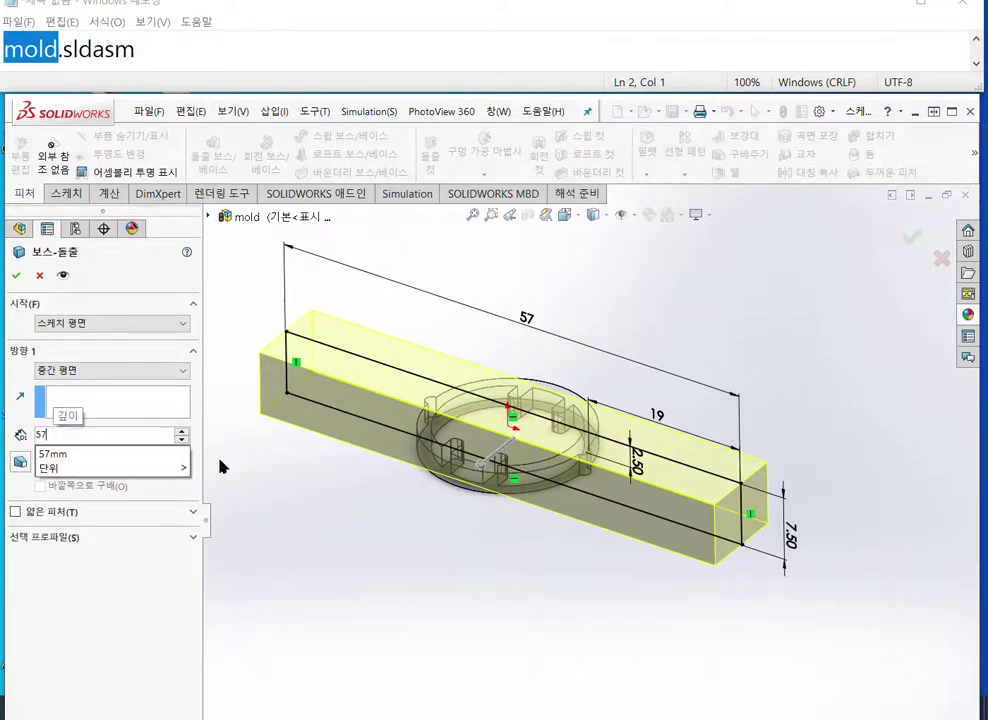
{"action": "key", "text": "Return"}
{"action": "middle_click_drag", "start_coordinate": [390, 470], "coordinate": [469, 475], "text": "ctrl"}
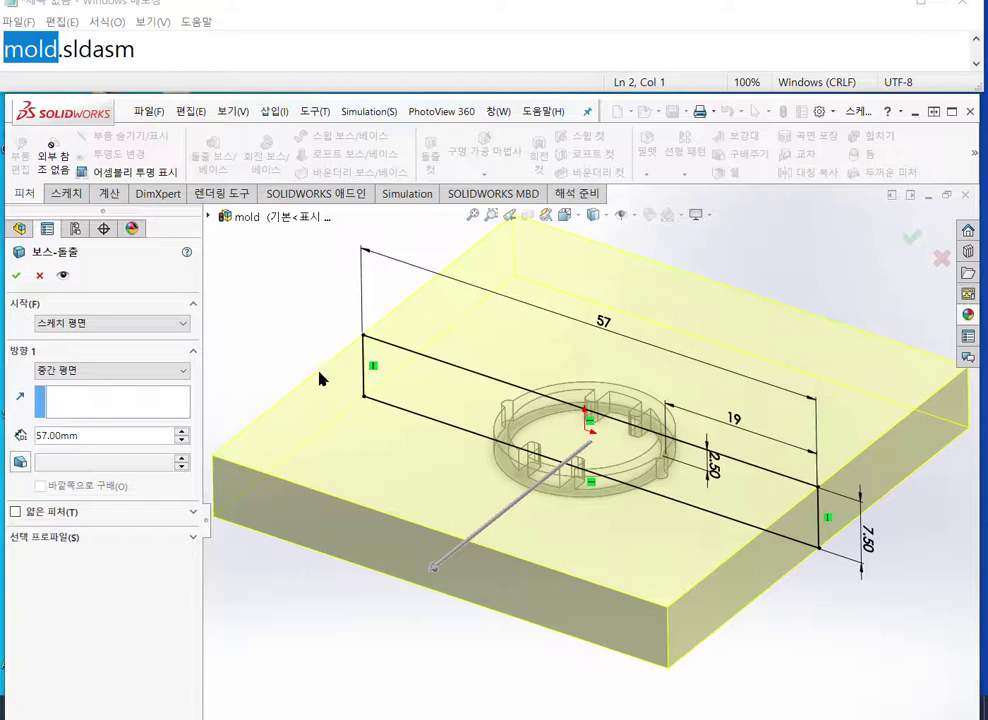
{"action": "left_click", "coordinate": [16, 275]}
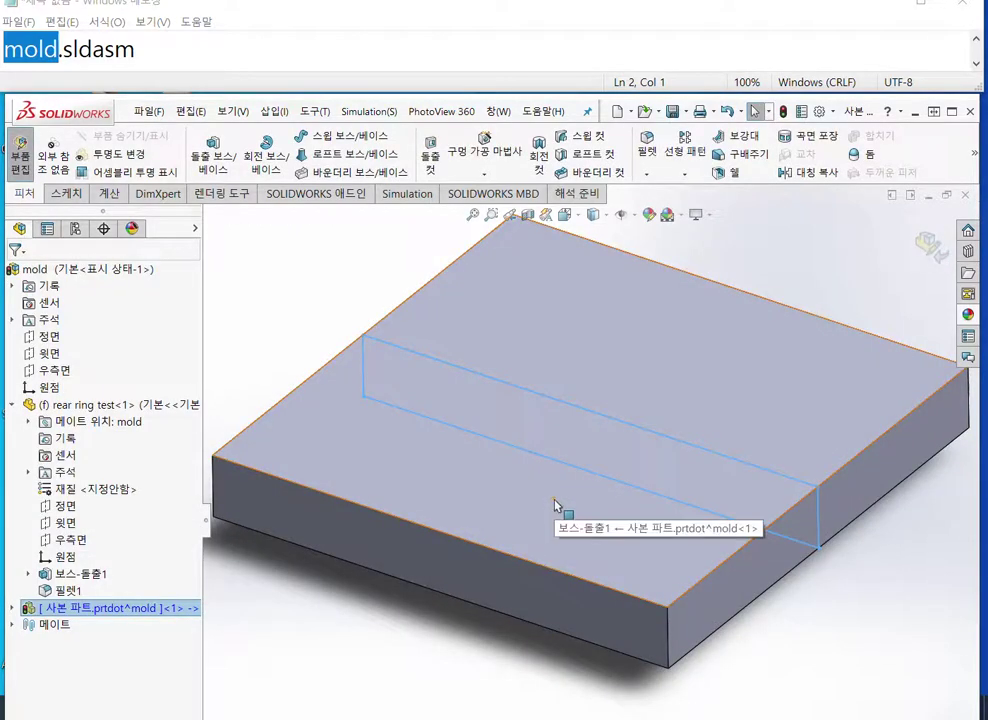
Step: Rename the new block part in the assembly as cavity
{"action": "right_click", "coordinate": [130, 612]}
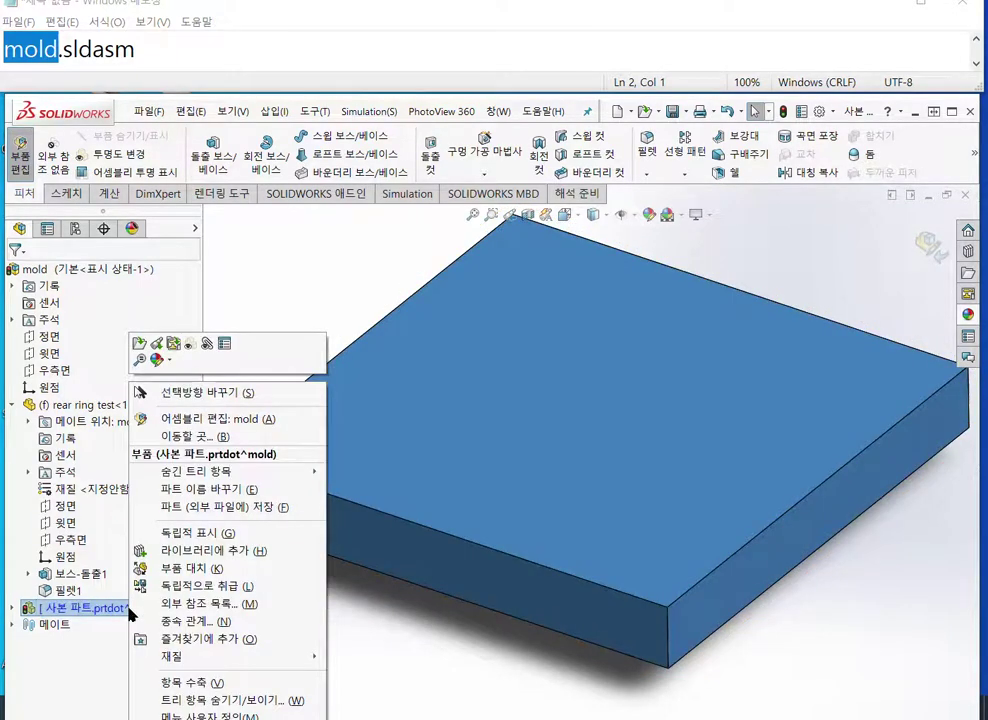
{"action": "left_click", "coordinate": [226, 494]}
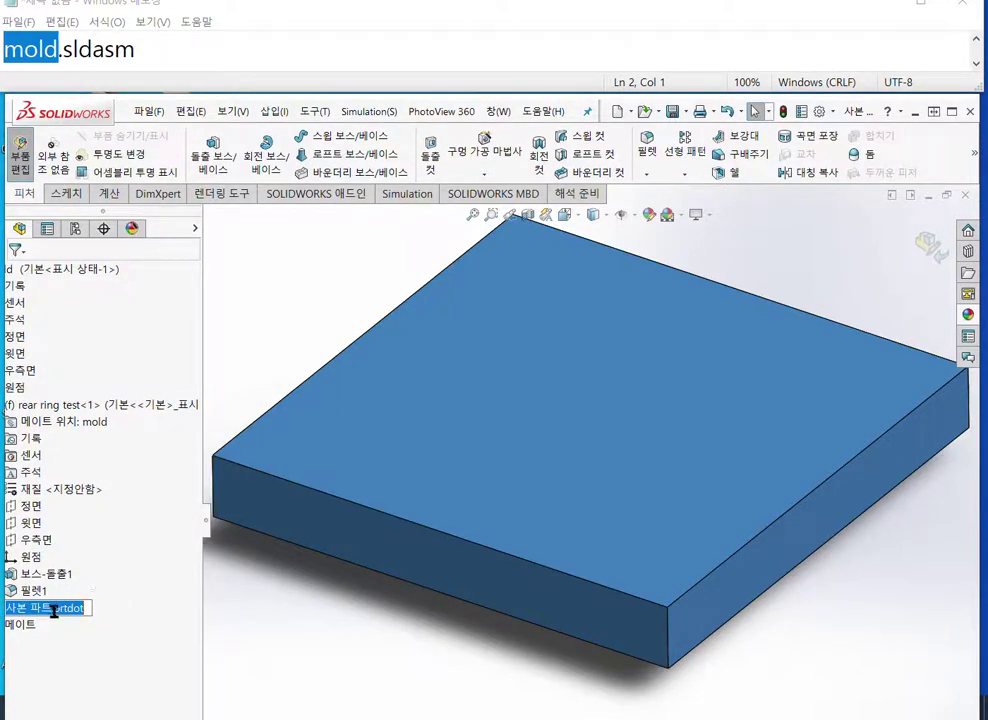
{"action": "type", "text": "c"}
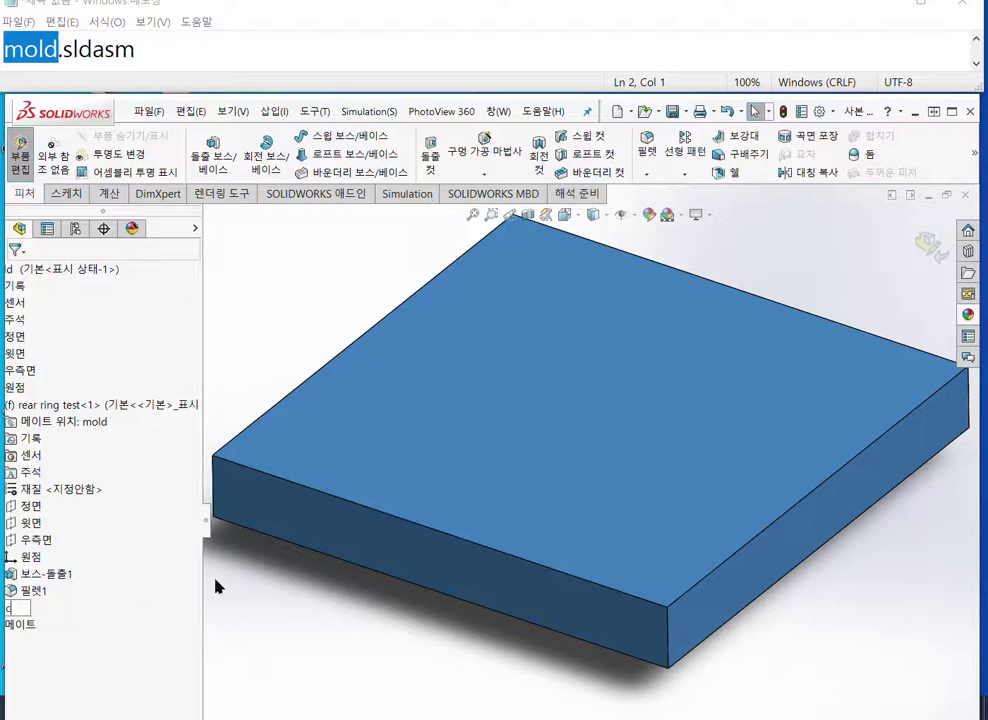
{"action": "type", "text": "avity"}
Step: Copy the part name cavity and switch to Notepad to replace the mold.sldasm text with it
{"action": "key", "text": "ctrl+a"}
{"action": "key", "text": "ctrl+c"}
{"action": "left_click", "coordinate": [216, 44]}
{"action": "key", "text": "ctrl+a"}
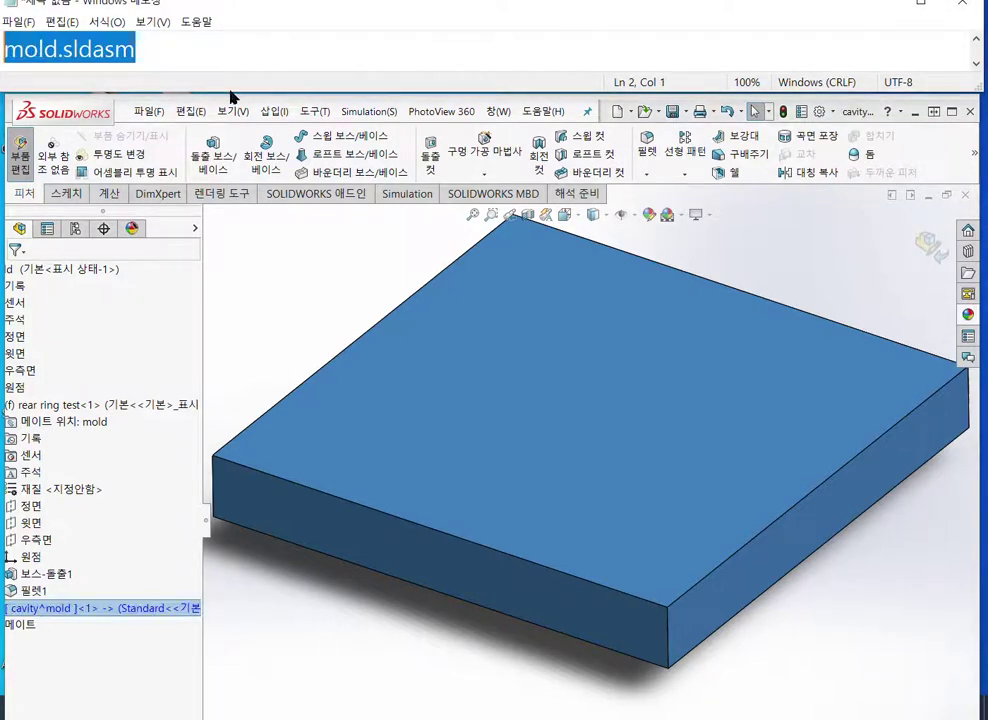
{"action": "key", "text": "ctrl+v"}
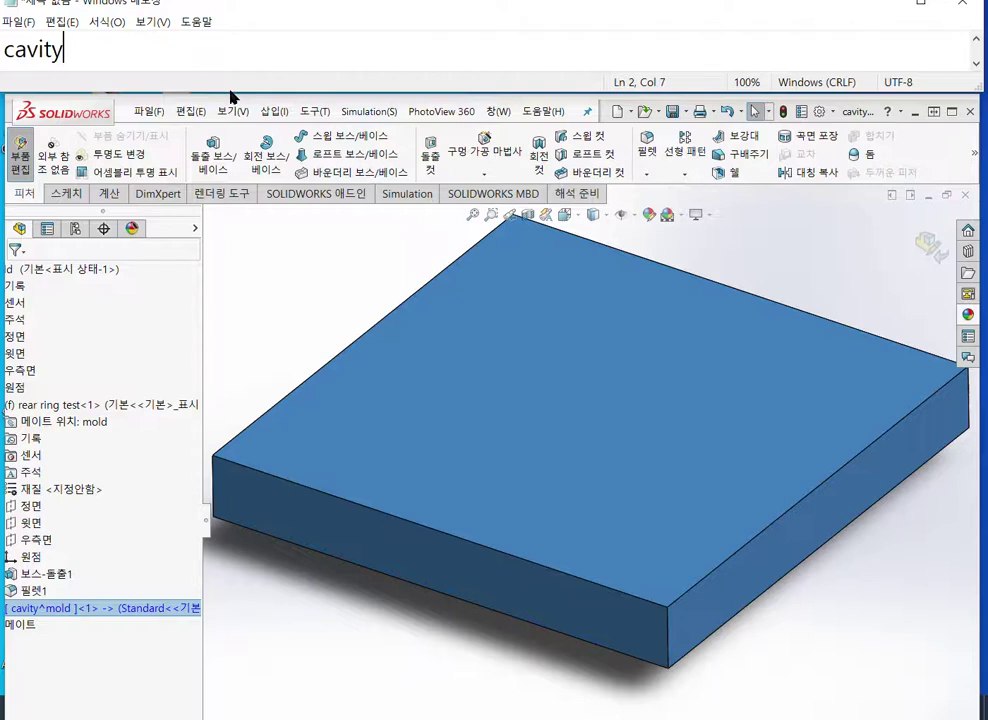
Step: Save the virtual cavity part to an external file at its default path and maximize the assembly window
{"action": "right_click", "coordinate": [121, 610]}
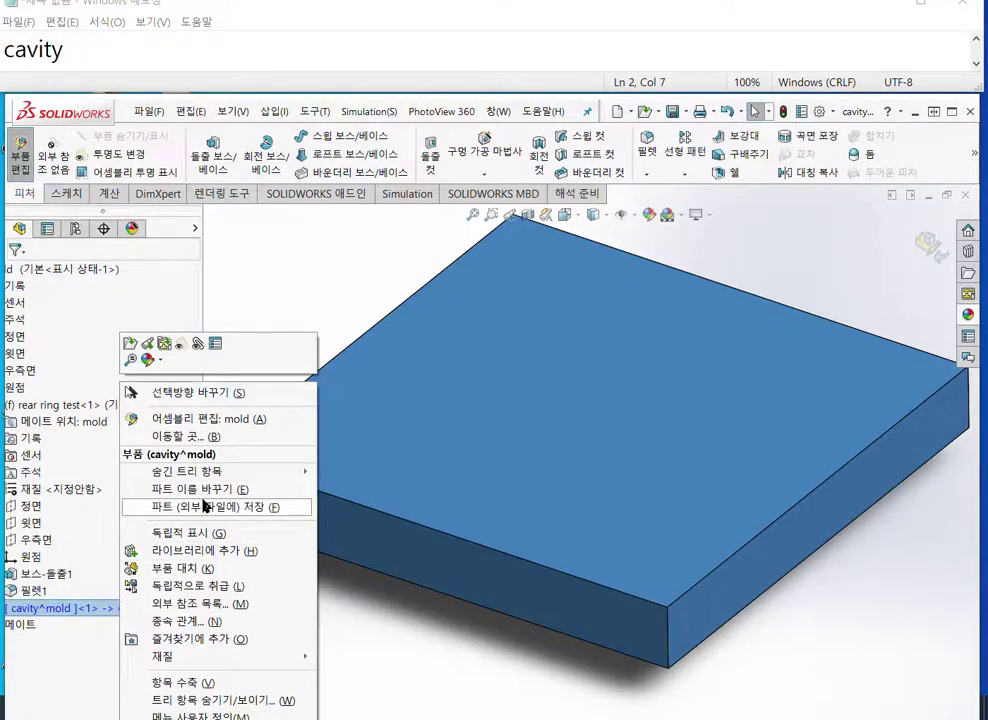
{"action": "left_click", "coordinate": [204, 506]}
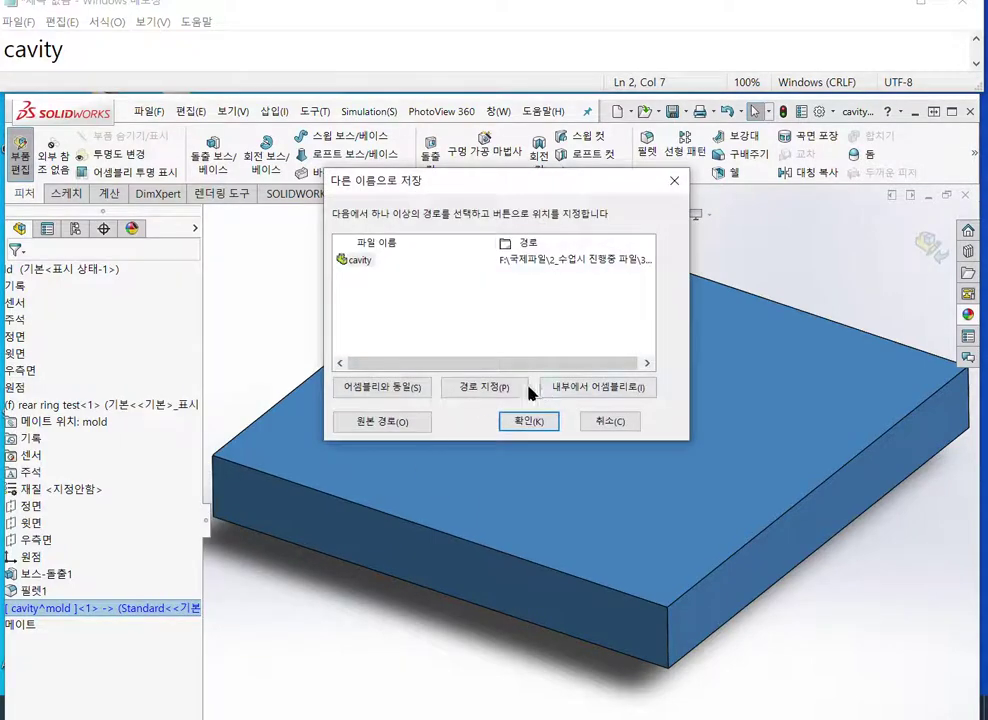
{"action": "left_click", "coordinate": [530, 423]}
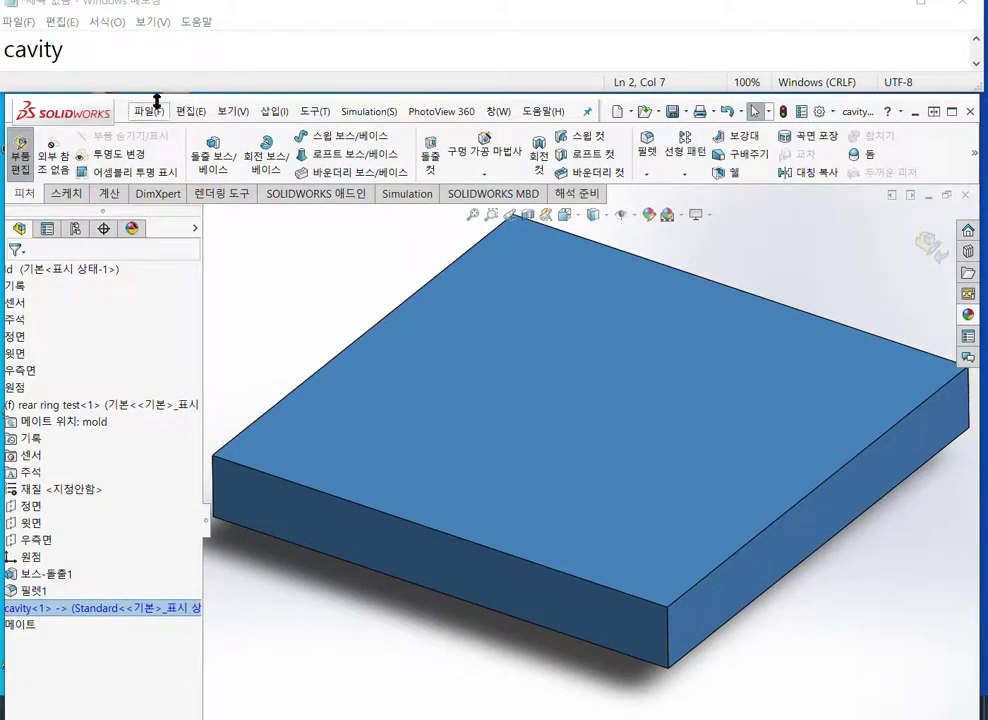
{"action": "left_click", "coordinate": [951, 111]}
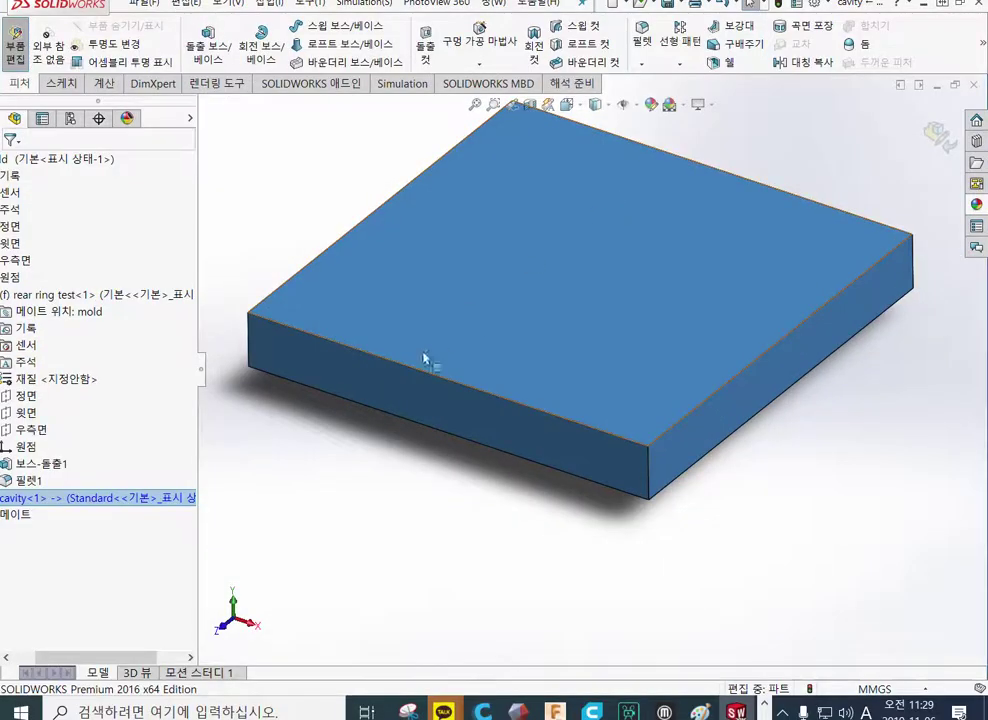
{"action": "right_click", "coordinate": [75, 500]}
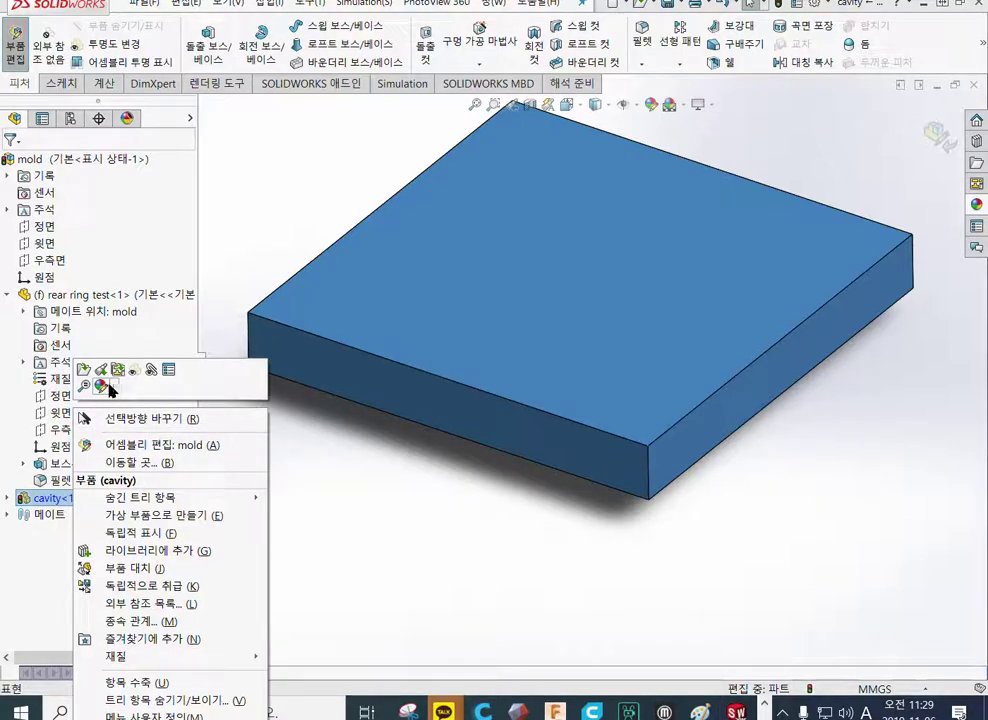
{"action": "left_click", "coordinate": [101, 386]}
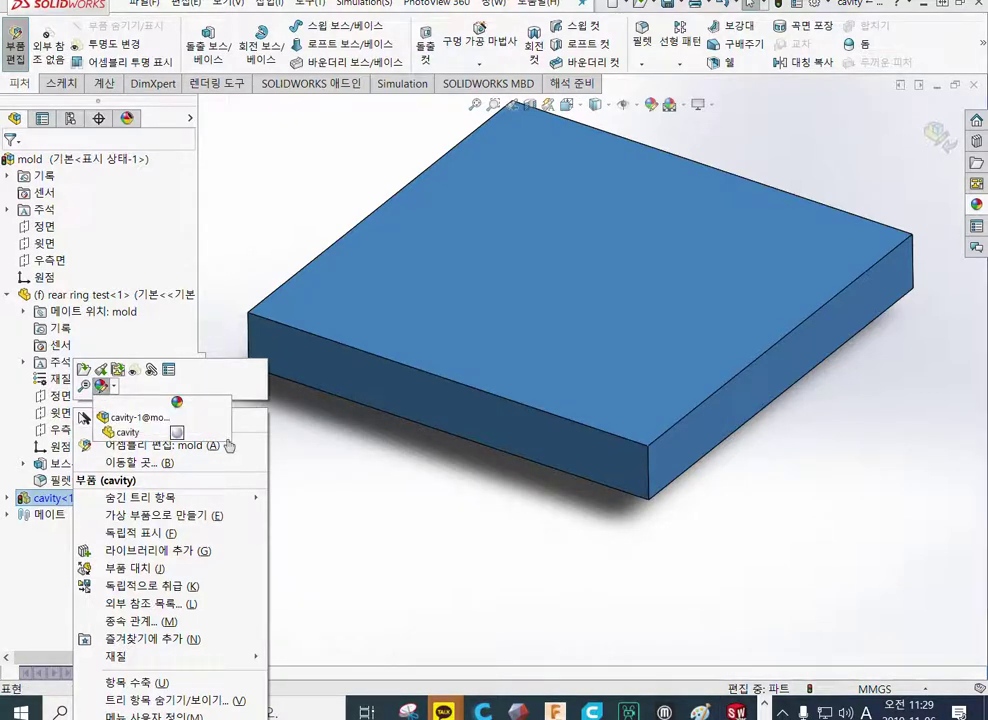
{"action": "left_click", "coordinate": [130, 418]}
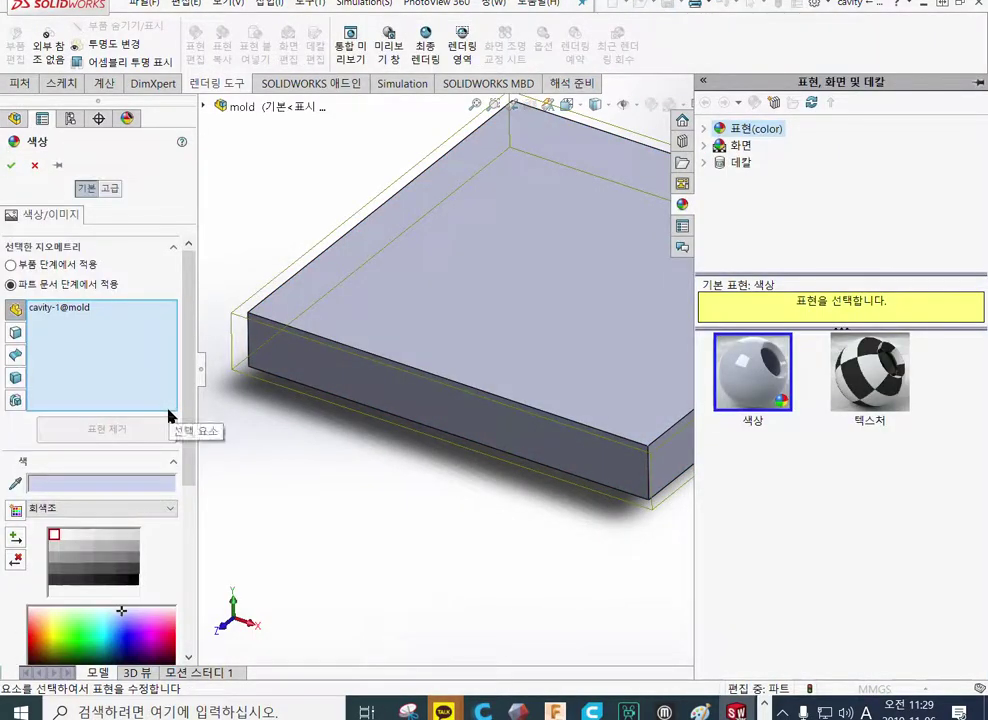
{"action": "left_click_drag", "start_coordinate": [192, 364], "coordinate": [210, 272]}
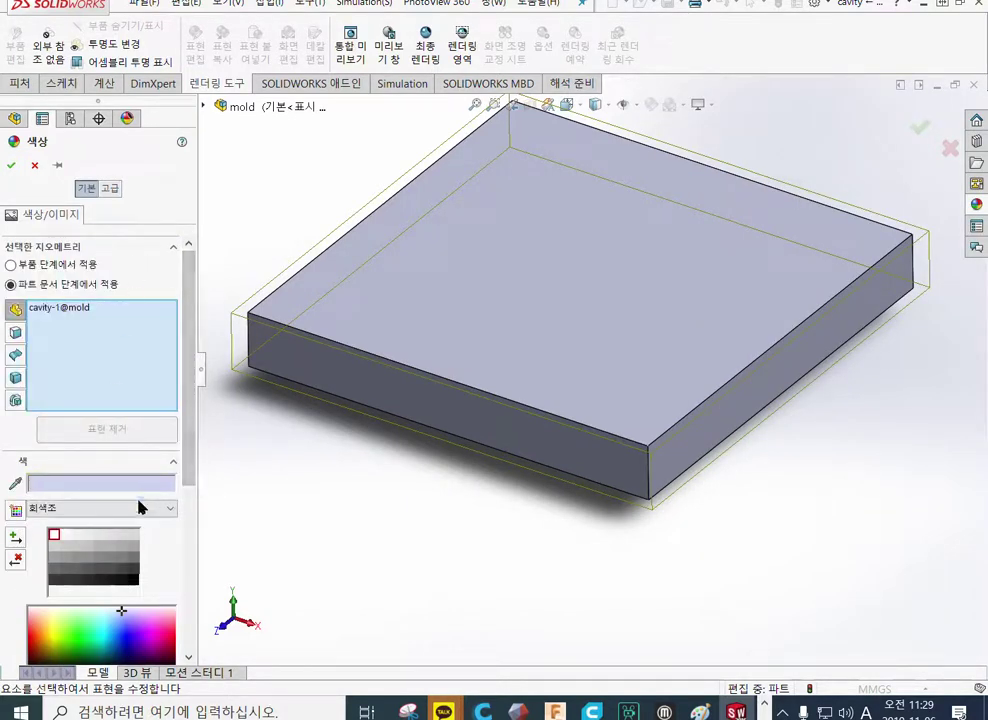
{"action": "left_click", "coordinate": [168, 509]}
{"action": "left_click", "coordinate": [168, 510]}
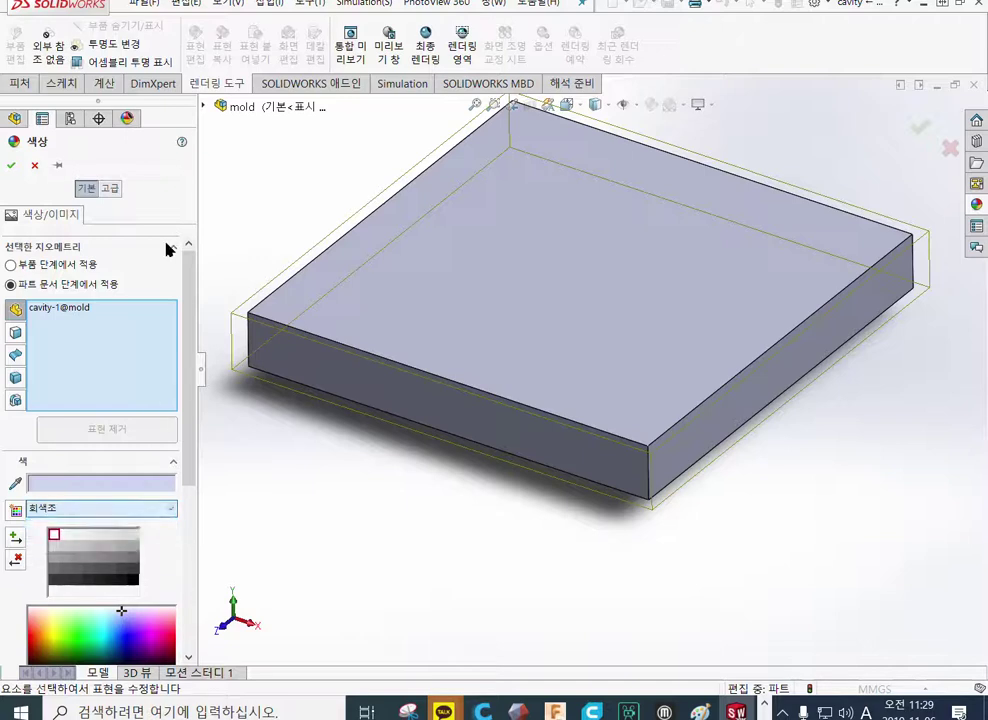
{"action": "left_click", "coordinate": [112, 189]}
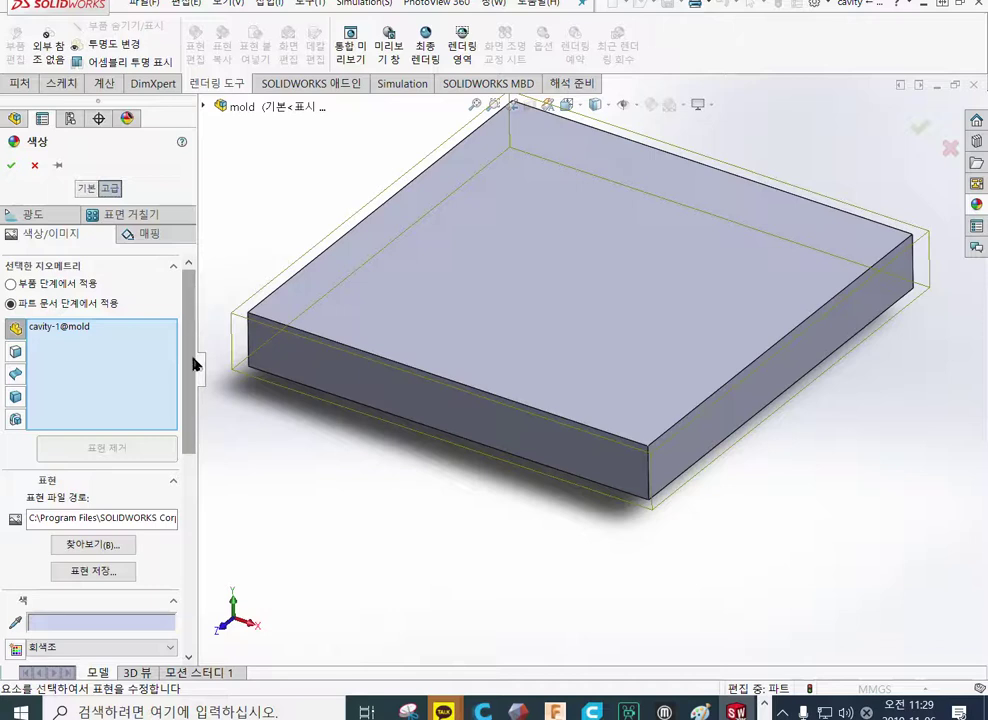
{"action": "scroll", "coordinate": [196, 420], "scroll_direction": "down", "scroll_amount": 5}
{"action": "scroll", "coordinate": [194, 512], "scroll_direction": "down", "scroll_amount": 3}
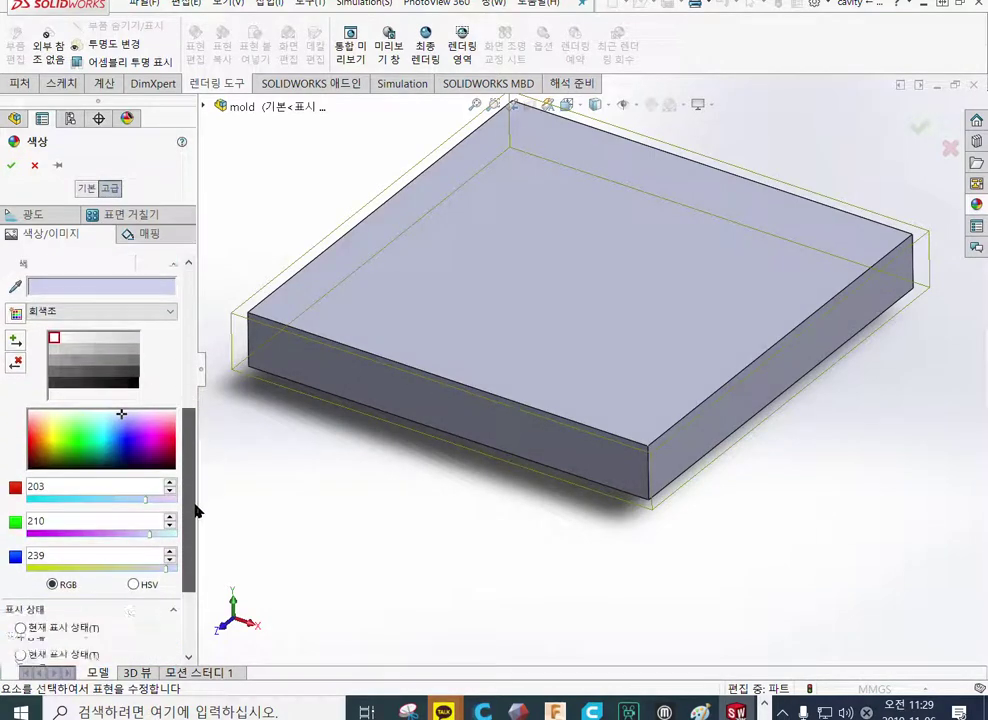
{"action": "scroll", "coordinate": [198, 275], "scroll_direction": "up", "scroll_amount": 10}
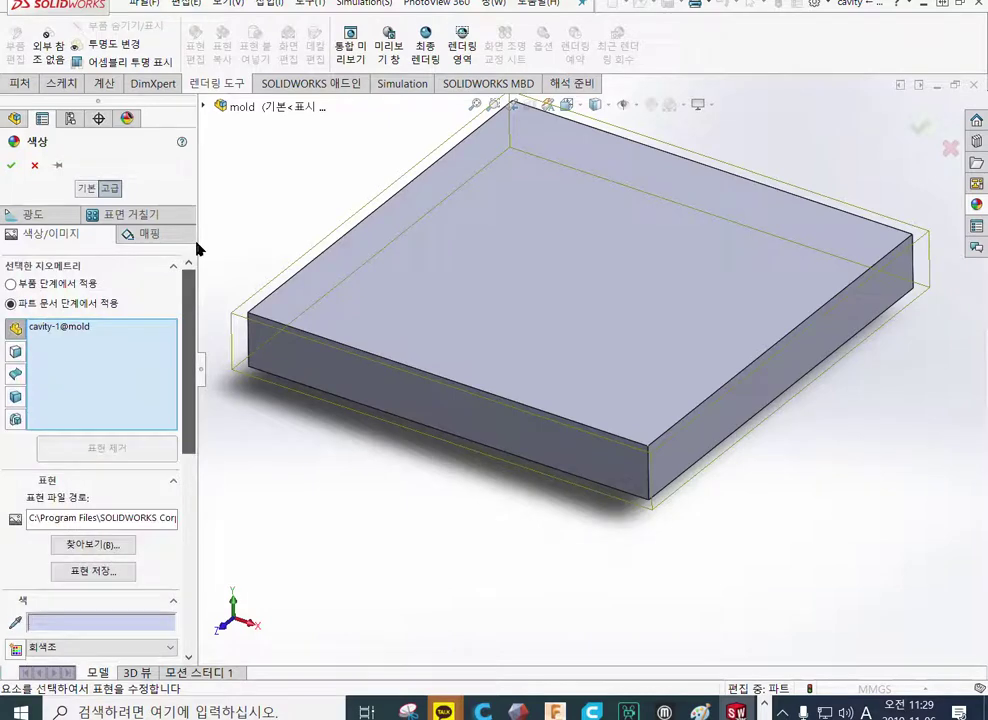
{"action": "left_click", "coordinate": [35, 165]}
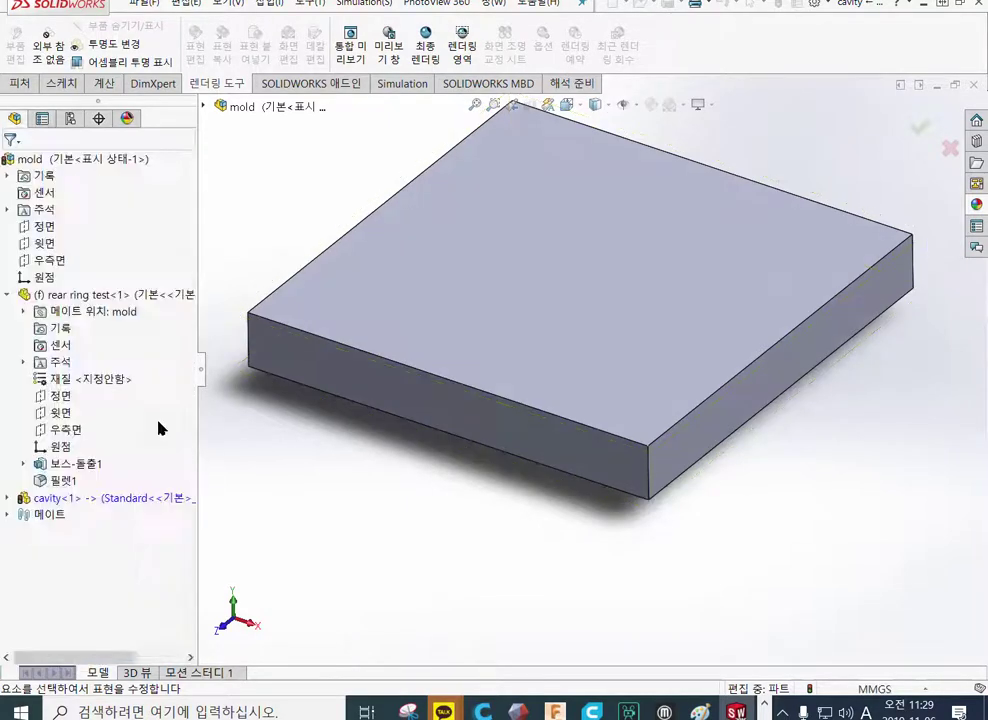
Step: Try to toggle the transparency of the cavity part in the assembly
{"action": "left_click", "coordinate": [73, 498]}
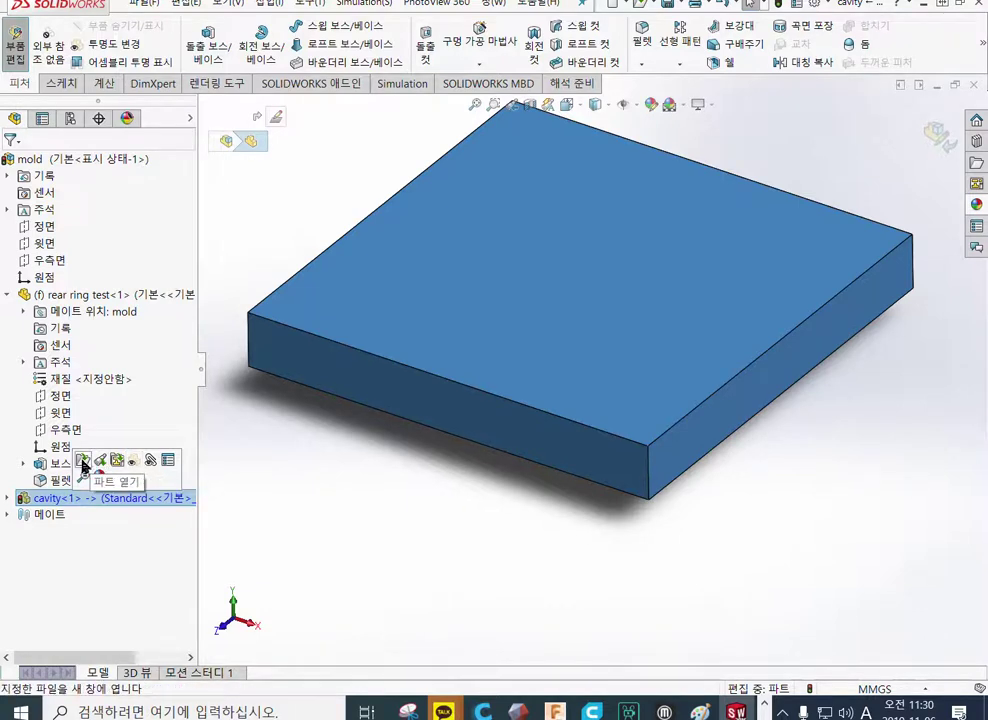
{"action": "left_click", "coordinate": [133, 466]}
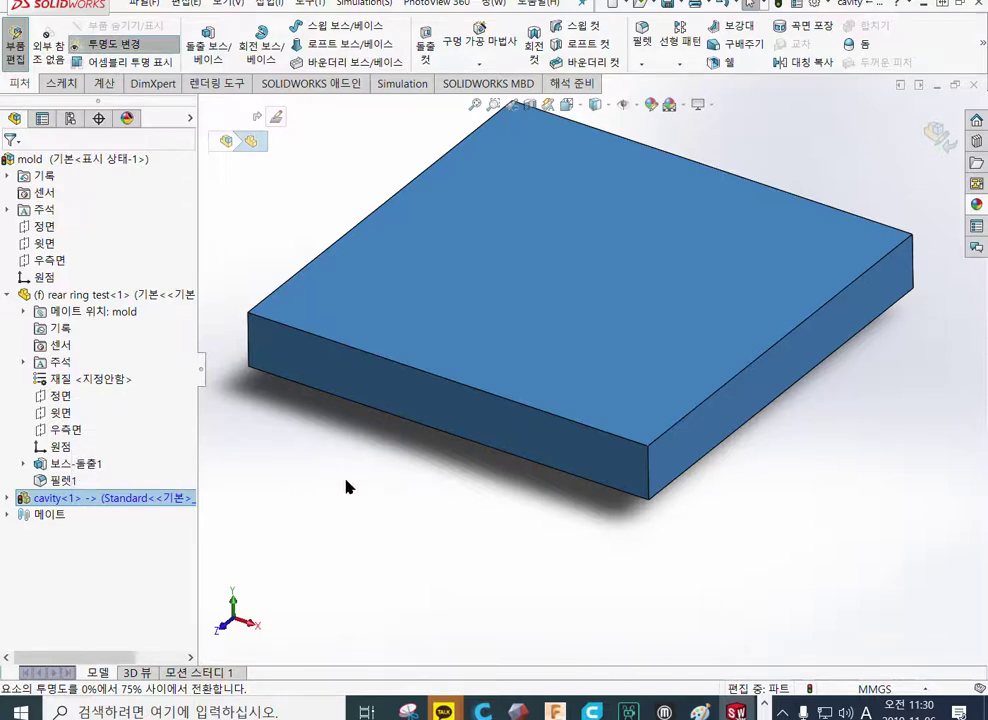
{"action": "left_click", "coordinate": [397, 488]}
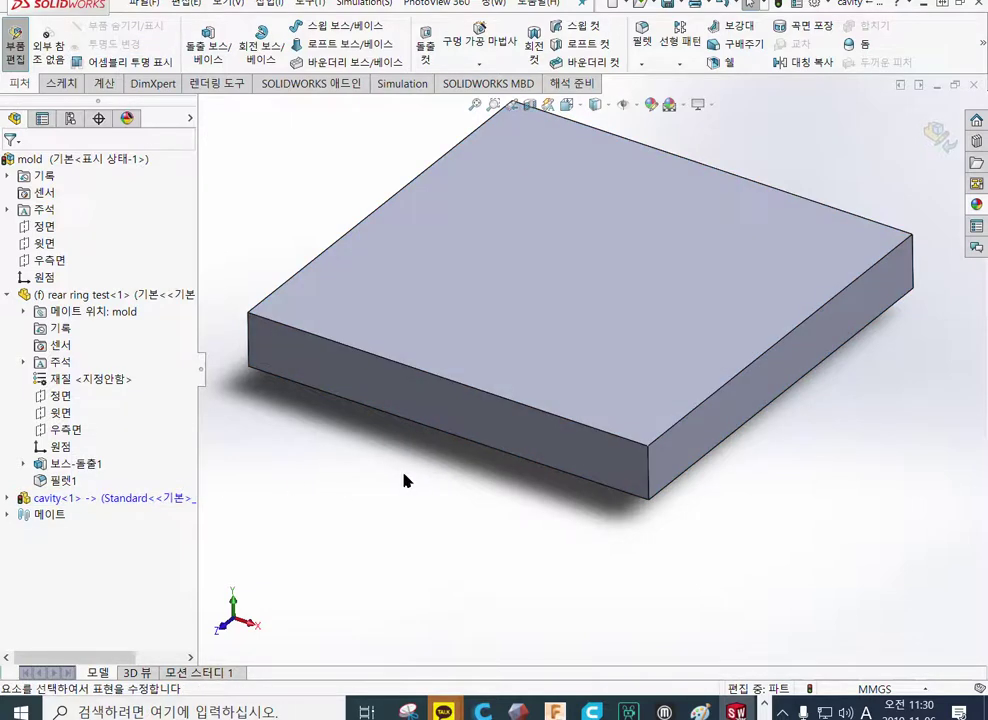
{"action": "left_click", "coordinate": [99, 498]}
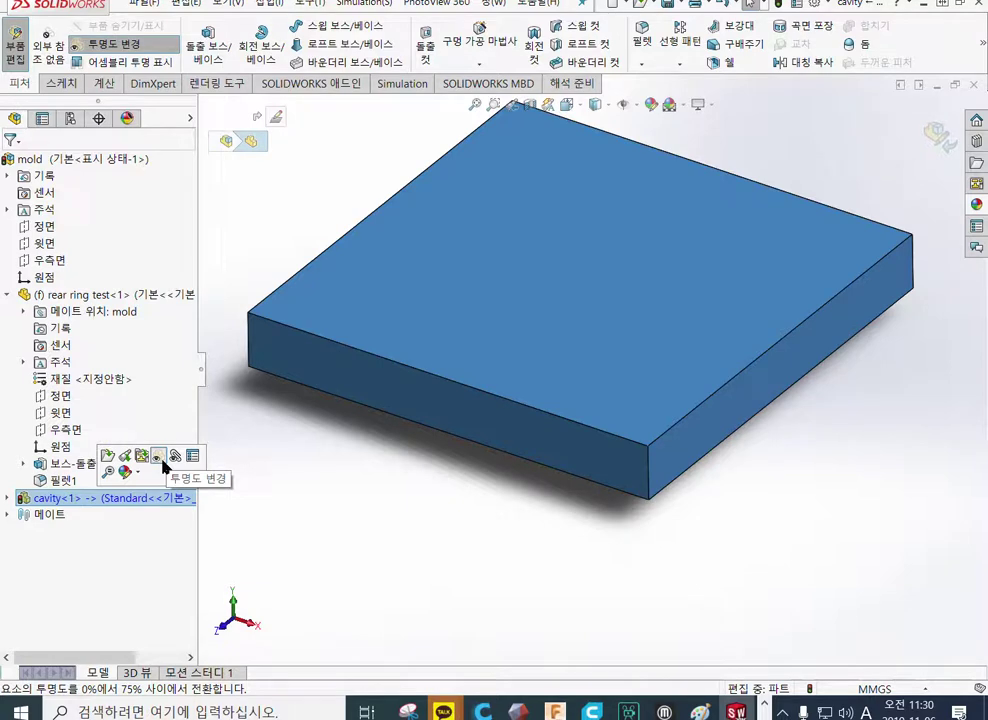
{"action": "left_click", "coordinate": [328, 486]}
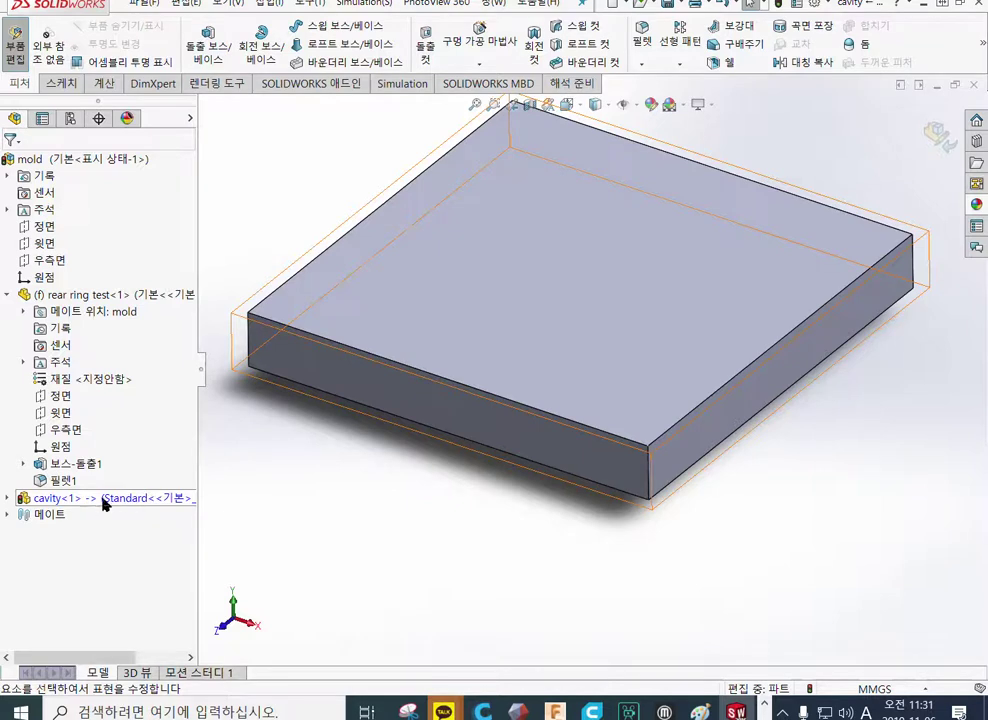
Step: Start a mold Cavity feature with rear ring test as the design component and open its uniform scale value for editing
{"action": "left_click", "coordinate": [264, 5]}
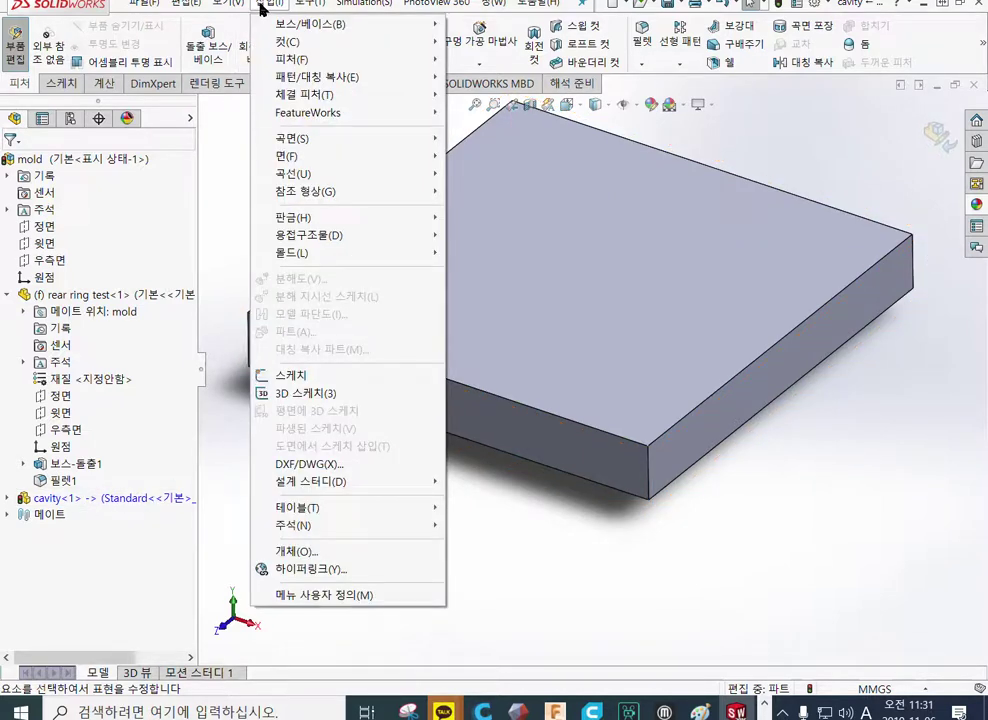
{"action": "mouse_move", "coordinate": [309, 258]}
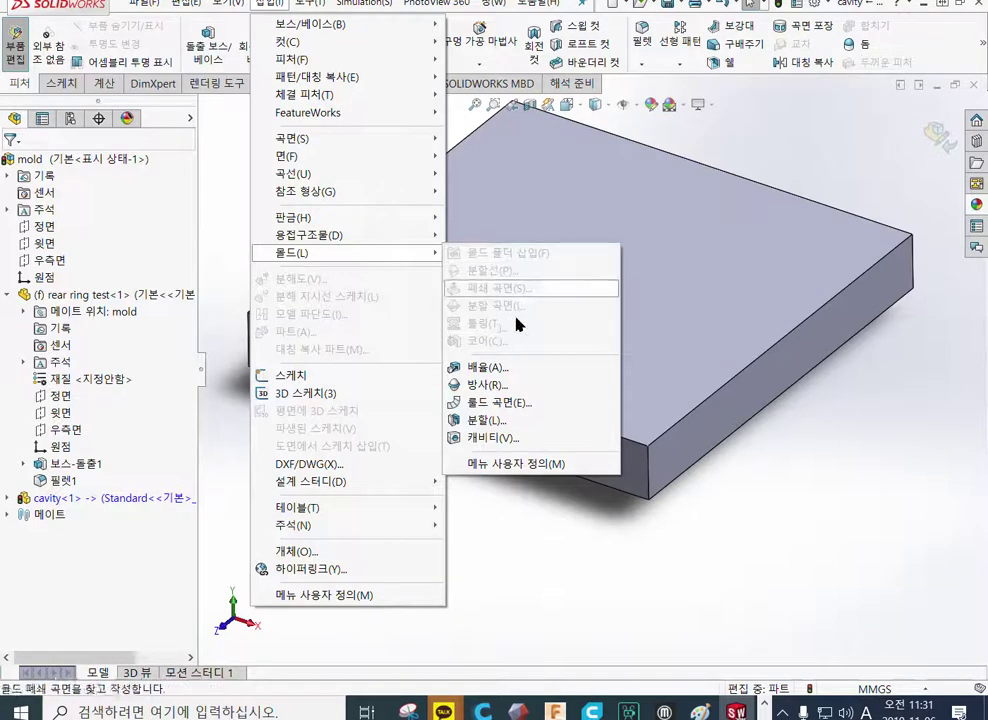
{"action": "left_click", "coordinate": [503, 438]}
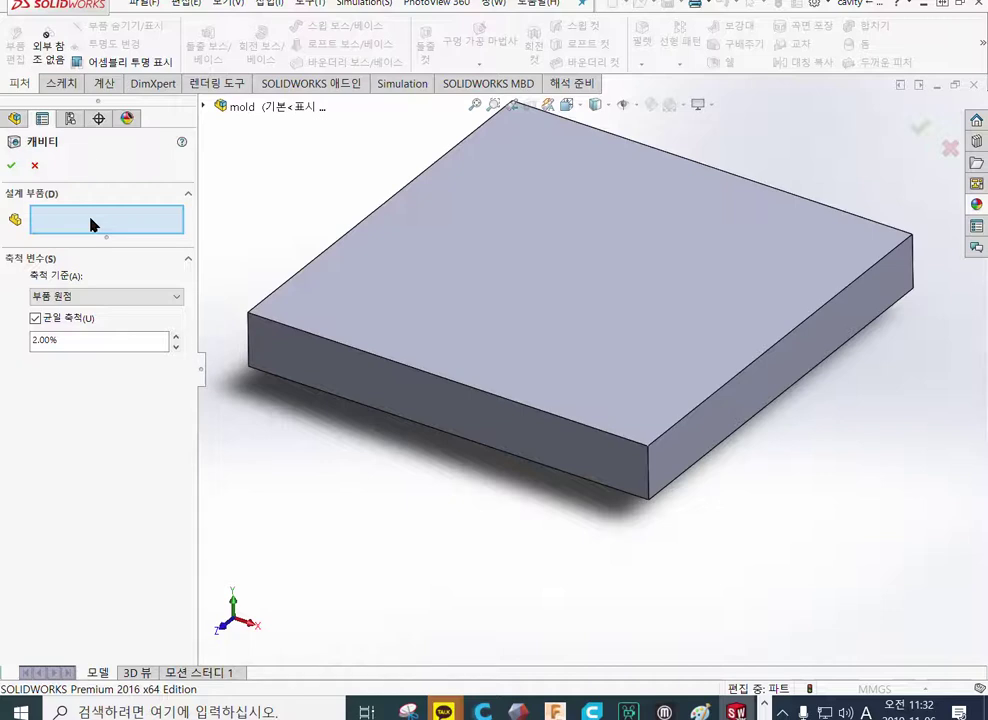
{"action": "left_click", "coordinate": [206, 107]}
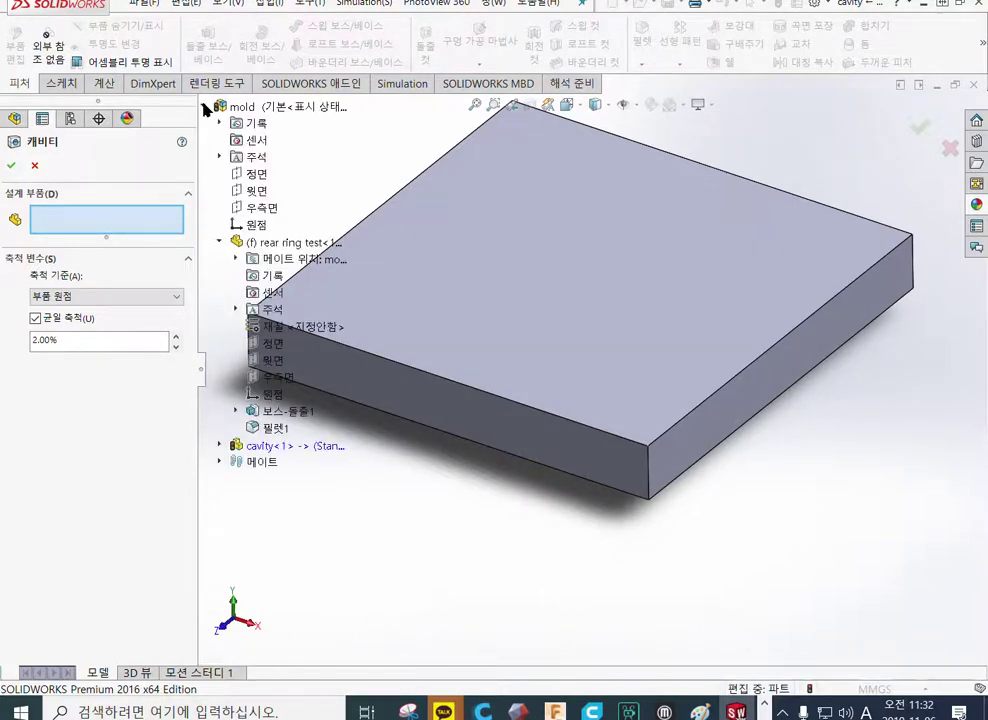
{"action": "left_click", "coordinate": [206, 107]}
{"action": "left_click", "coordinate": [206, 107]}
{"action": "left_click", "coordinate": [206, 107]}
{"action": "left_click", "coordinate": [206, 107]}
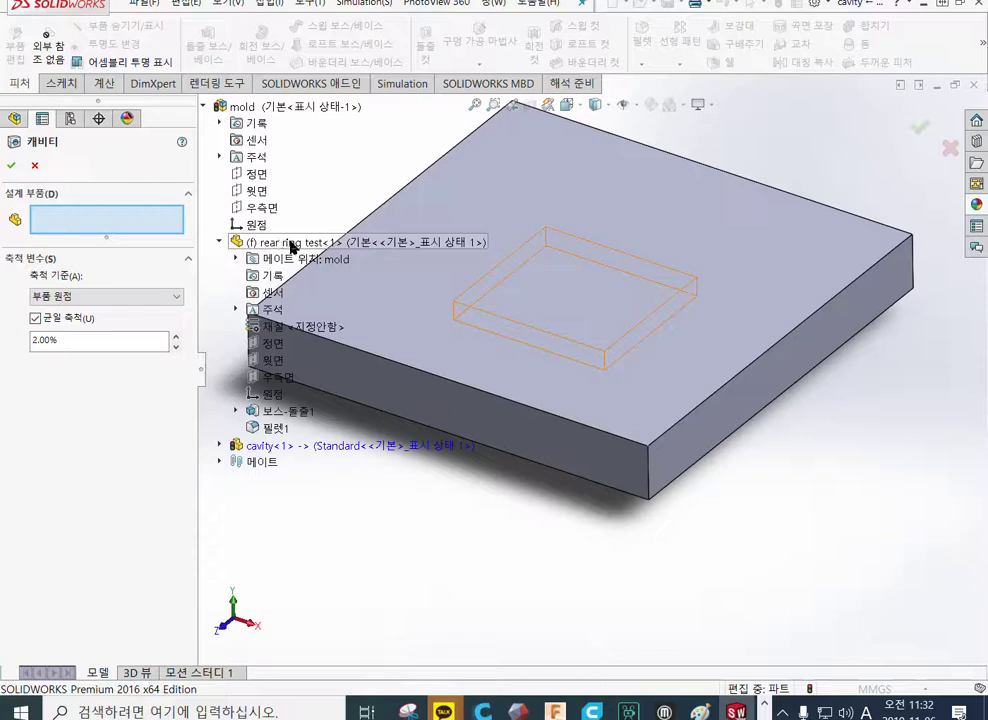
{"action": "left_click", "coordinate": [292, 246]}
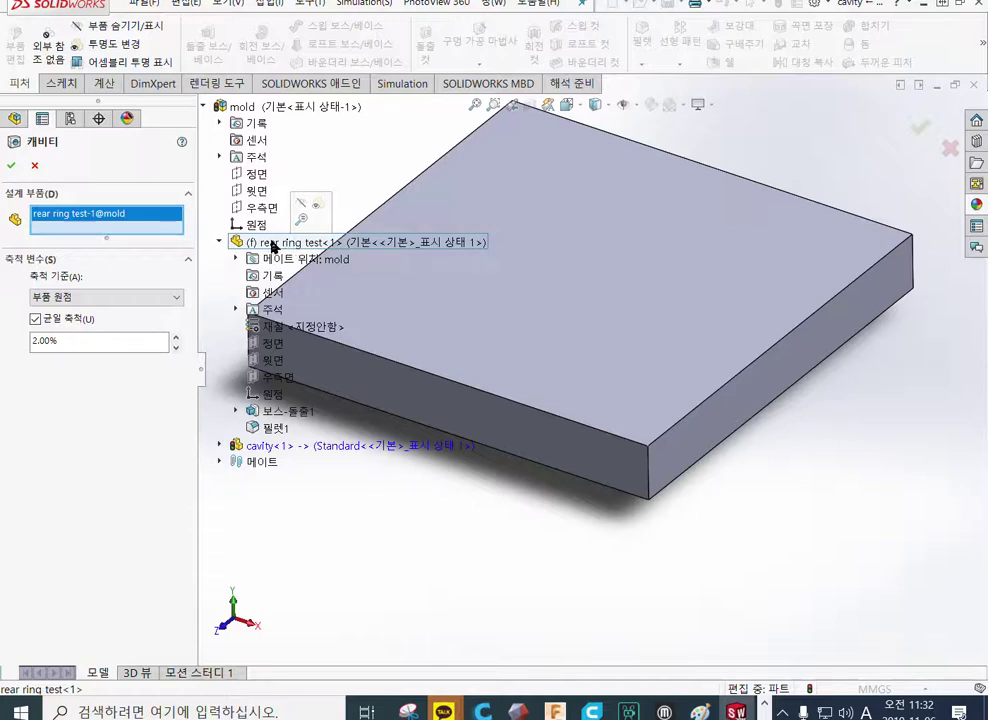
{"action": "double_click", "coordinate": [68, 342]}
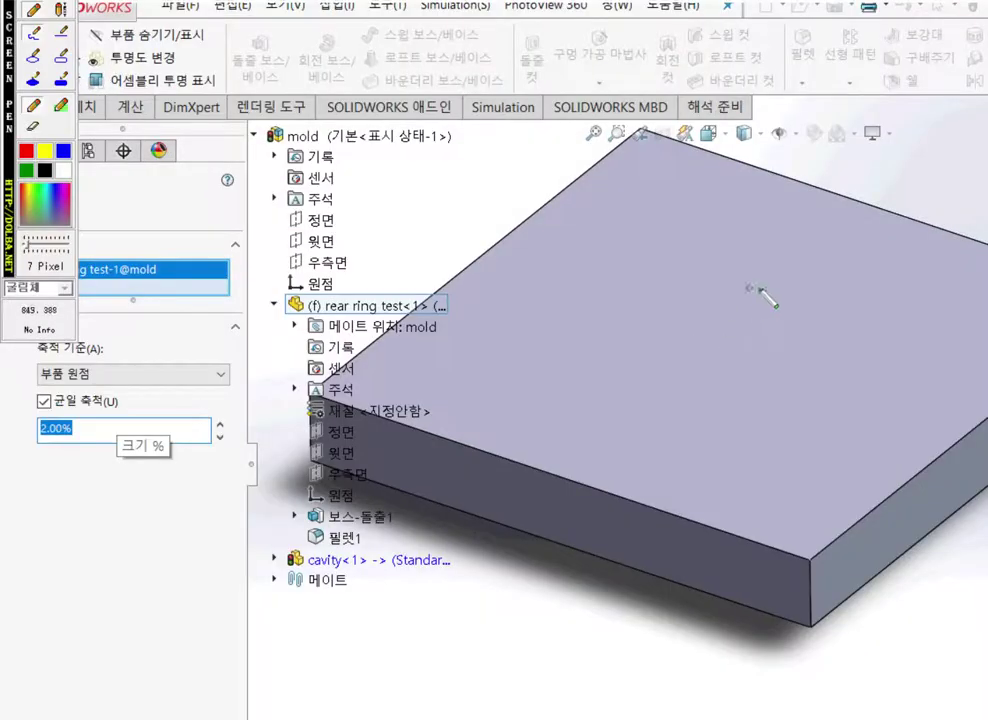
Step: Annotate the block's top face with a green circle inside a larger blue circle, an outward blue arrow and a downward blue arrow from above
{"action": "mouse_move", "coordinate": [607, 226]}
{"action": "left_mouse_down"}
{"action": "mouse_move", "coordinate": [538, 213]}
{"action": "mouse_move", "coordinate": [540, 321]}
{"action": "left_mouse_up"}
{"action": "mouse_move", "coordinate": [691, 410]}
{"action": "left_mouse_down"}
{"action": "mouse_move", "coordinate": [803, 340]}
{"action": "mouse_move", "coordinate": [781, 278]}
{"action": "left_mouse_up"}
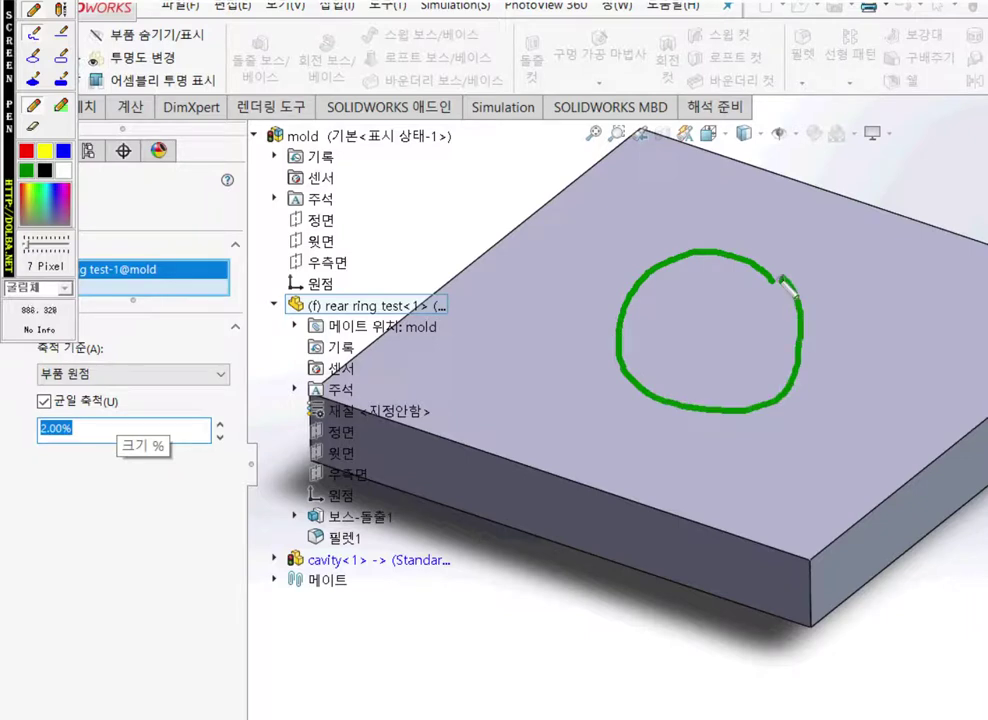
{"action": "left_click", "coordinate": [63, 153]}
{"action": "mouse_move", "coordinate": [701, 224]}
{"action": "left_mouse_down"}
{"action": "mouse_move", "coordinate": [626, 245]}
{"action": "mouse_move", "coordinate": [591, 399]}
{"action": "mouse_move", "coordinate": [818, 430]}
{"action": "mouse_move", "coordinate": [818, 256]}
{"action": "mouse_move", "coordinate": [698, 218]}
{"action": "left_mouse_up"}
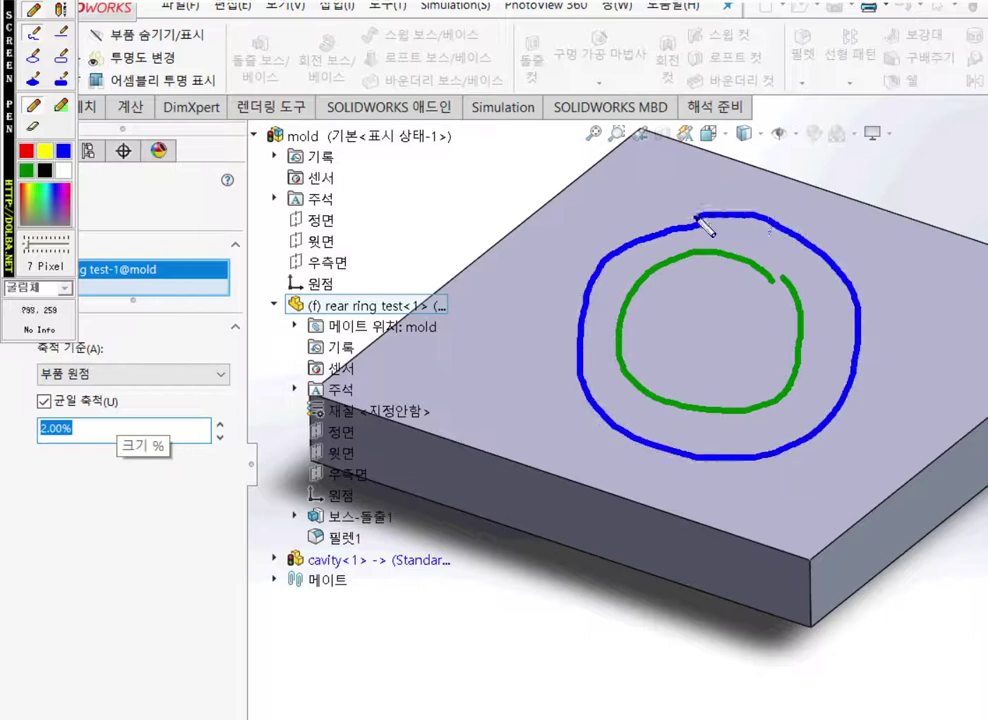
{"action": "mouse_move", "coordinate": [615, 261]}
{"action": "left_mouse_down"}
{"action": "mouse_move", "coordinate": [618, 285]}
{"action": "mouse_move", "coordinate": [643, 256]}
{"action": "left_mouse_up"}
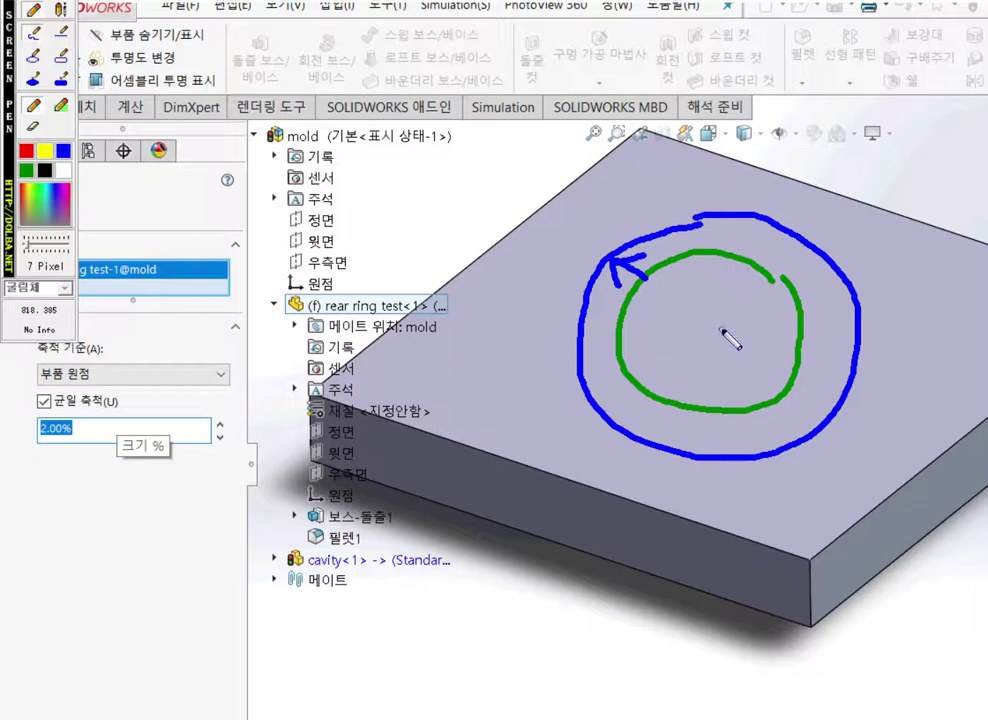
{"action": "mouse_move", "coordinate": [757, 0]}
{"action": "left_mouse_down"}
{"action": "mouse_move", "coordinate": [757, 84]}
{"action": "mouse_move", "coordinate": [740, 142]}
{"action": "mouse_move", "coordinate": [789, 129]}
{"action": "left_mouse_up"}
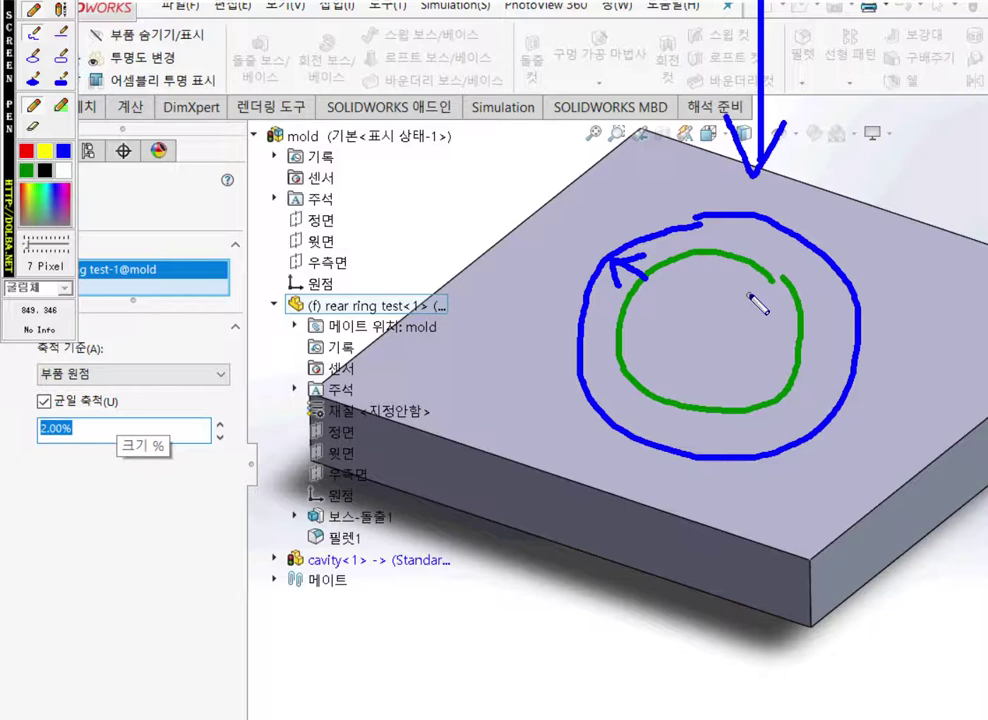
Step: Mark the green circle with 1 and write the factor 1.02 in blue with an arrow pointing to the circle
{"action": "left_click_drag", "start_coordinate": [766, 254], "coordinate": [755, 291]}
{"action": "mouse_move", "coordinate": [849, 233]}
{"action": "left_mouse_down"}
{"action": "mouse_move", "coordinate": [842, 261]}
{"action": "mouse_move", "coordinate": [884, 240]}
{"action": "mouse_move", "coordinate": [894, 257]}
{"action": "mouse_move", "coordinate": [918, 263]}
{"action": "left_mouse_up"}
{"action": "left_click", "coordinate": [857, 258]}
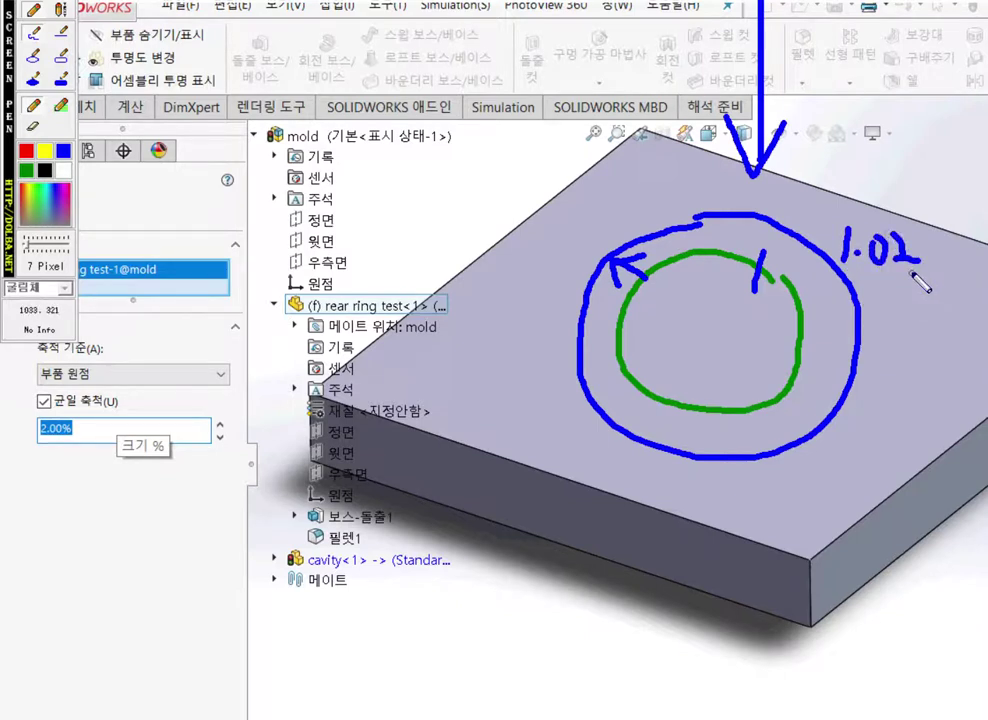
{"action": "mouse_move", "coordinate": [865, 268]}
{"action": "left_mouse_down"}
{"action": "mouse_move", "coordinate": [799, 287]}
{"action": "mouse_move", "coordinate": [813, 296]}
{"action": "left_mouse_up"}
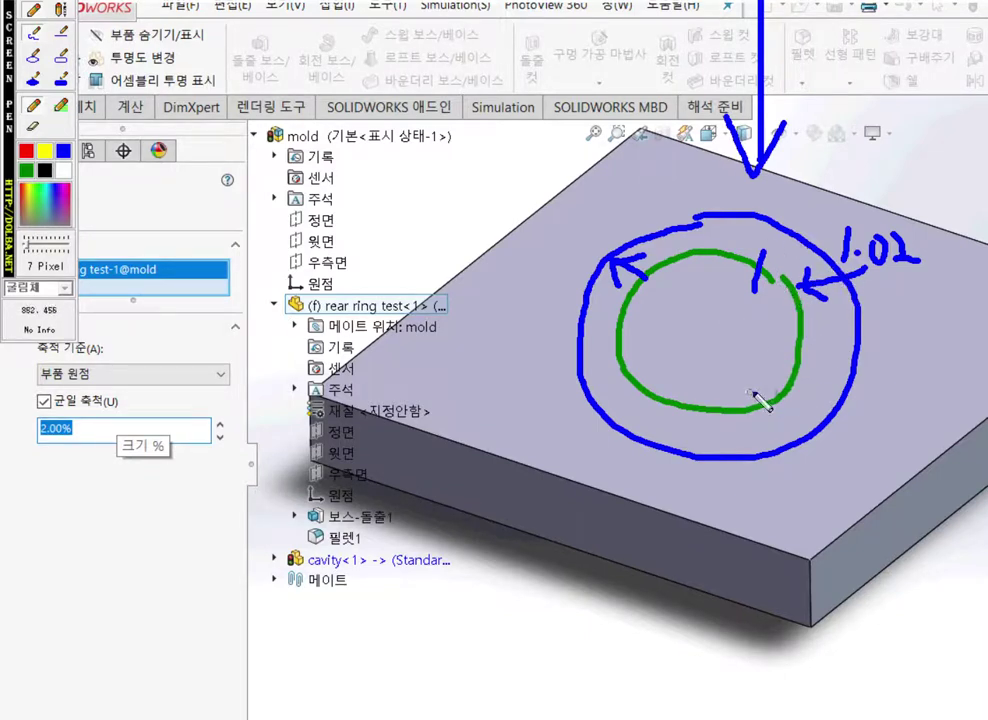
Step: Write the factor 1.002 in blue below the circles, add a second factor beneath it and circle the second one
{"action": "mouse_move", "coordinate": [784, 462]}
{"action": "left_mouse_down"}
{"action": "mouse_move", "coordinate": [786, 492]}
{"action": "mouse_move", "coordinate": [820, 469]}
{"action": "mouse_move", "coordinate": [862, 486]}
{"action": "left_mouse_up"}
{"action": "left_click", "coordinate": [802, 490]}
{"action": "mouse_move", "coordinate": [794, 511]}
{"action": "left_mouse_down"}
{"action": "mouse_move", "coordinate": [795, 530]}
{"action": "mouse_move", "coordinate": [826, 514]}
{"action": "mouse_move", "coordinate": [864, 515]}
{"action": "mouse_move", "coordinate": [852, 526]}
{"action": "left_mouse_up"}
{"action": "left_click", "coordinate": [809, 527]}
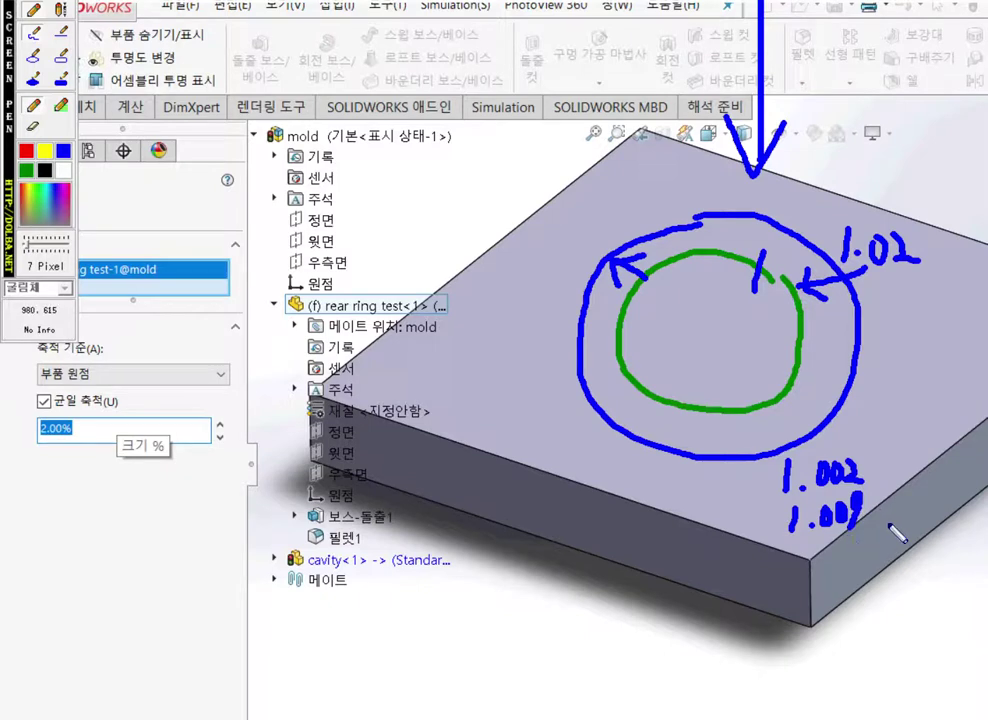
{"action": "mouse_move", "coordinate": [880, 506]}
{"action": "left_mouse_down"}
{"action": "mouse_move", "coordinate": [790, 540]}
{"action": "mouse_move", "coordinate": [884, 505]}
{"action": "left_mouse_up"}
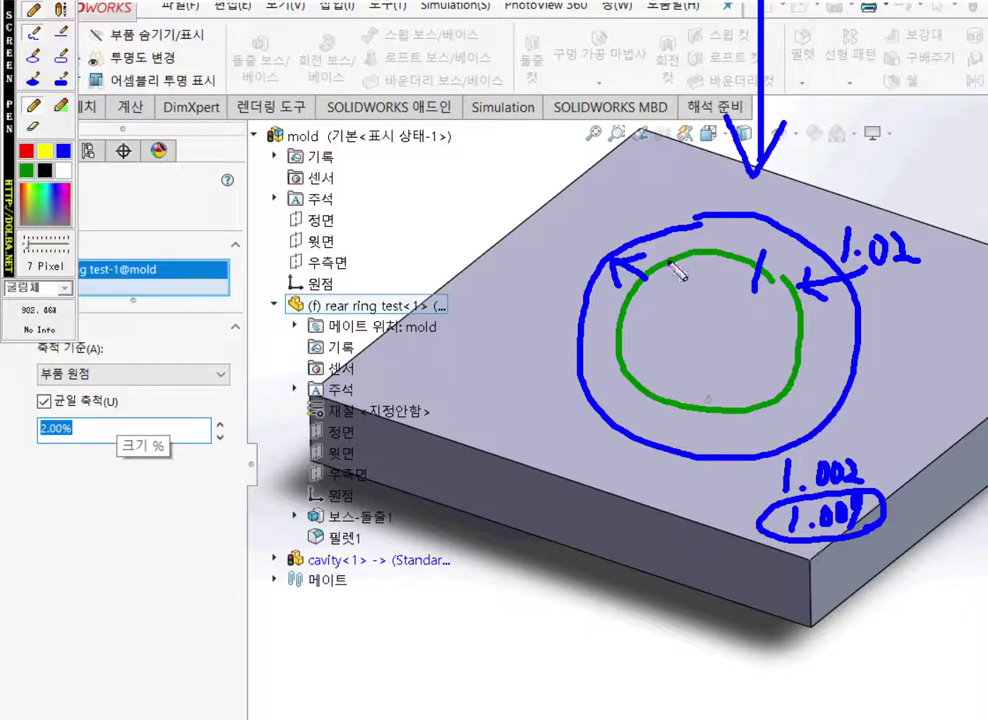
Step: Write 20 in blue beside the block and close the screen annotations
{"action": "mouse_move", "coordinate": [455, 203]}
{"action": "left_mouse_down"}
{"action": "mouse_move", "coordinate": [460, 232]}
{"action": "mouse_move", "coordinate": [482, 233]}
{"action": "left_mouse_up"}
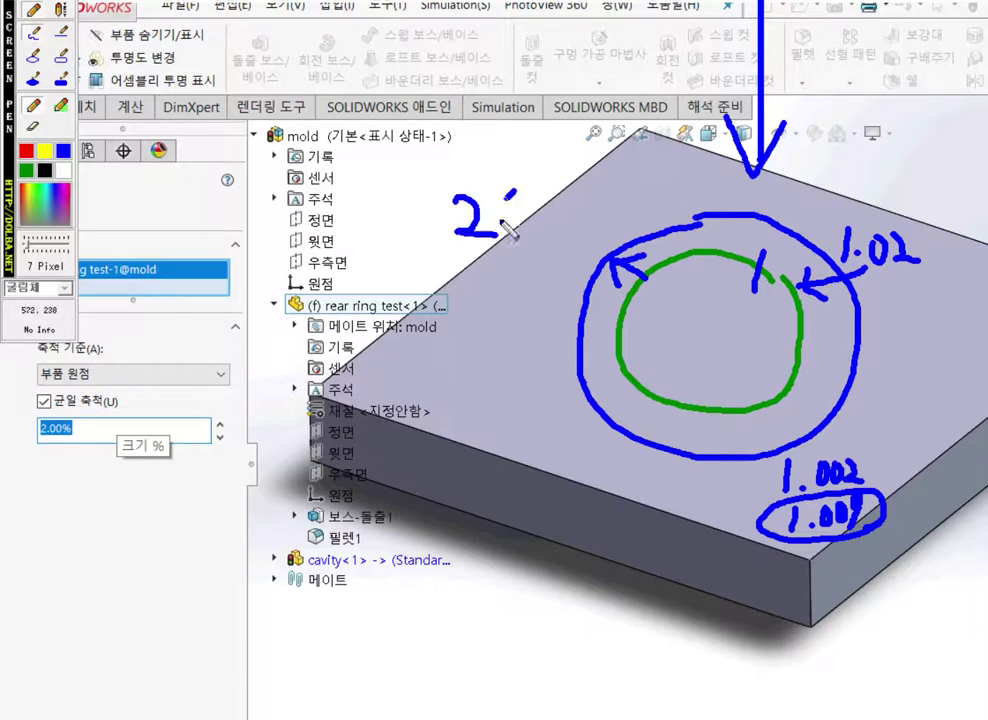
{"action": "left_click_drag", "start_coordinate": [512, 192], "coordinate": [508, 194]}
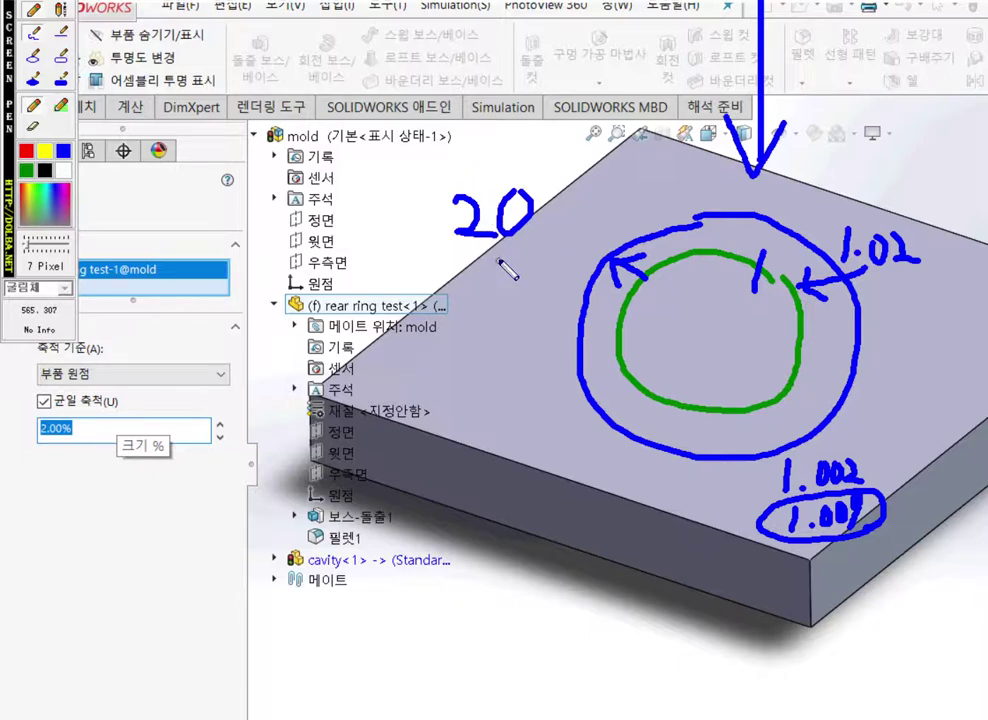
{"action": "key", "text": "Escape"}
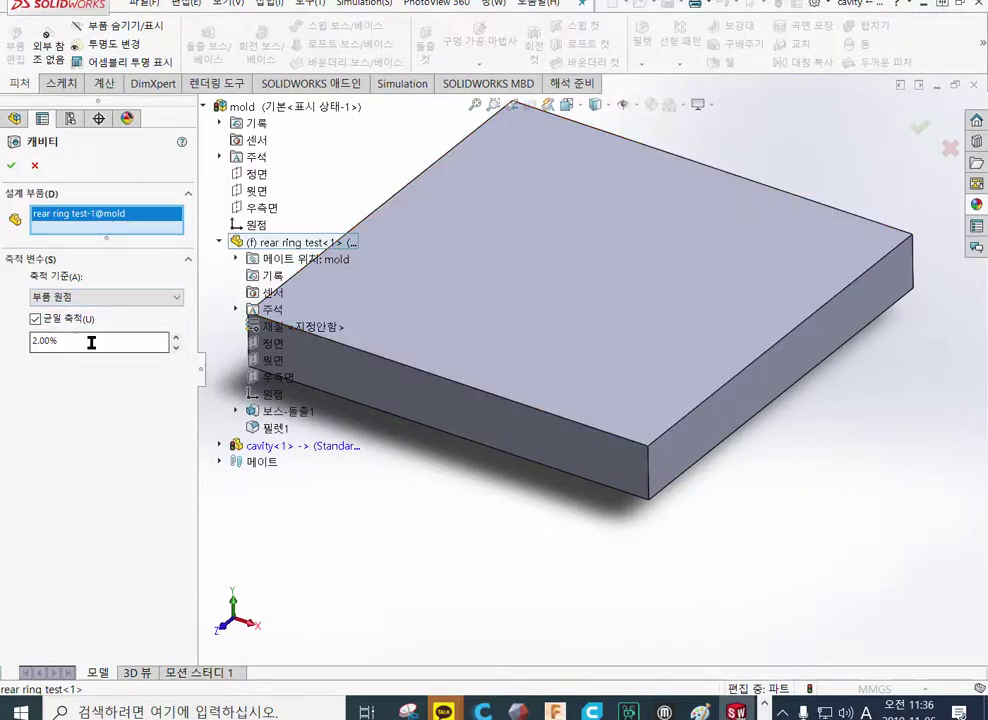
Step: Complete the Cavity feature with uniform scaling about the component origin and expand the cavity part in the feature tree
{"action": "left_click_drag", "start_coordinate": [97, 341], "coordinate": [14, 340]}
{"action": "left_click", "coordinate": [12, 168]}
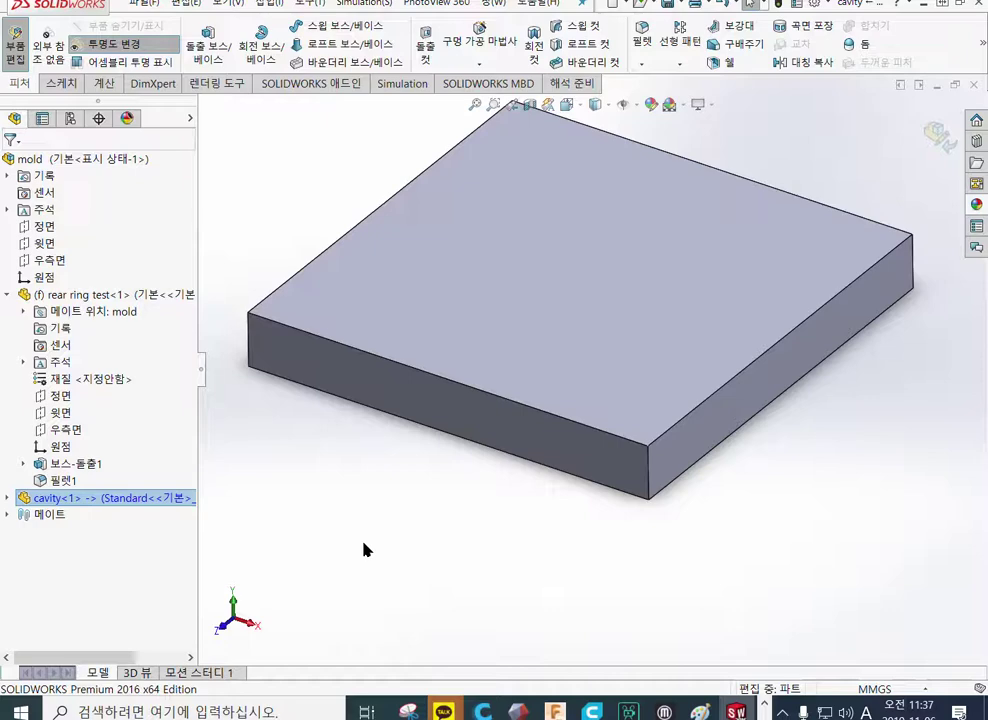
{"action": "left_click", "coordinate": [8, 497]}
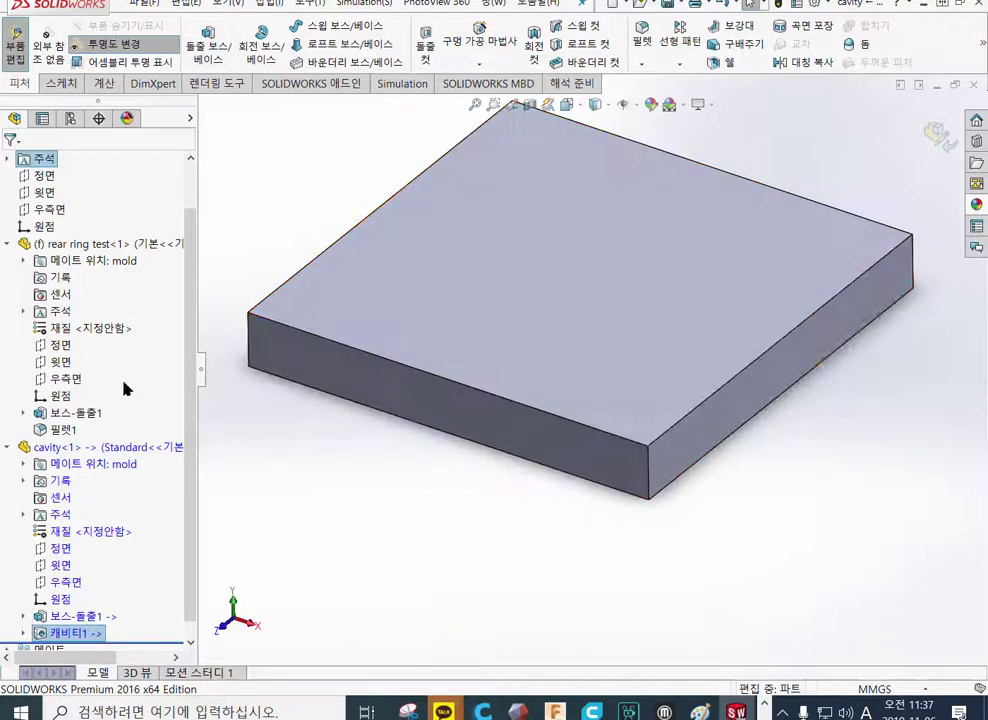
Step: Hide rear ring test and preview a section of the cavity block parallel to its front plane, offset 3 mm
{"action": "right_click", "coordinate": [99, 248]}
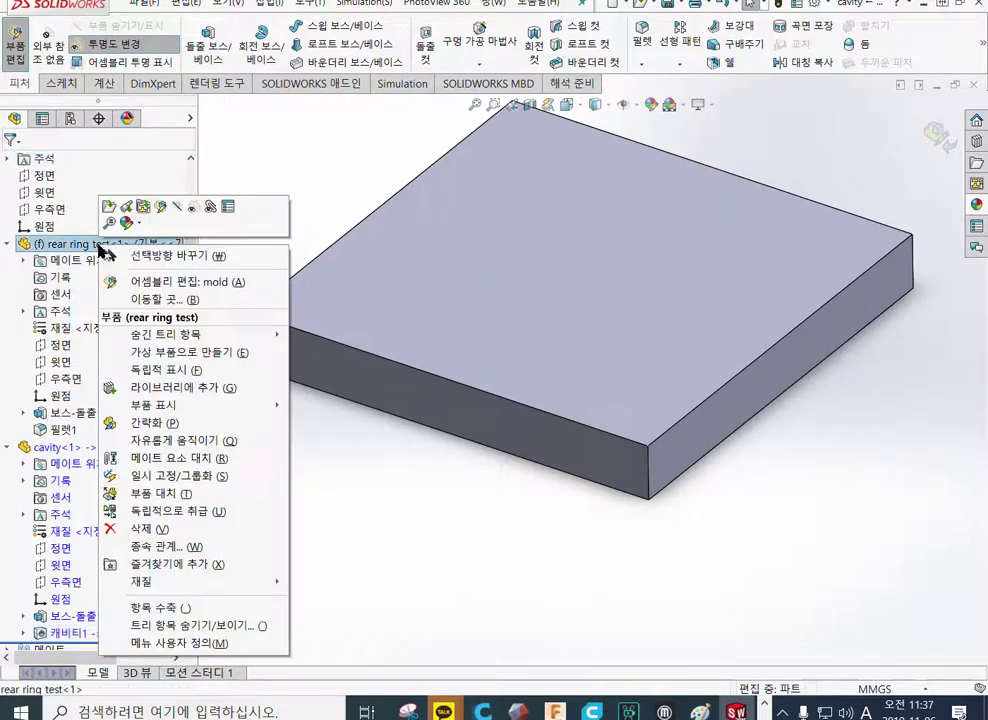
{"action": "left_click", "coordinate": [178, 208]}
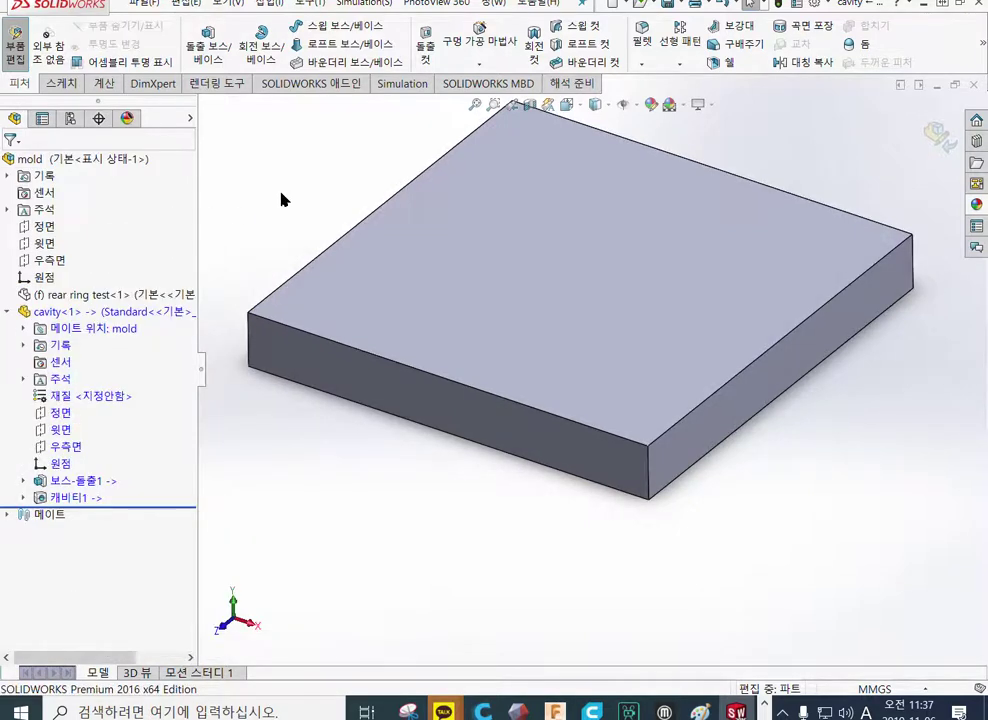
{"action": "left_click", "coordinate": [530, 104]}
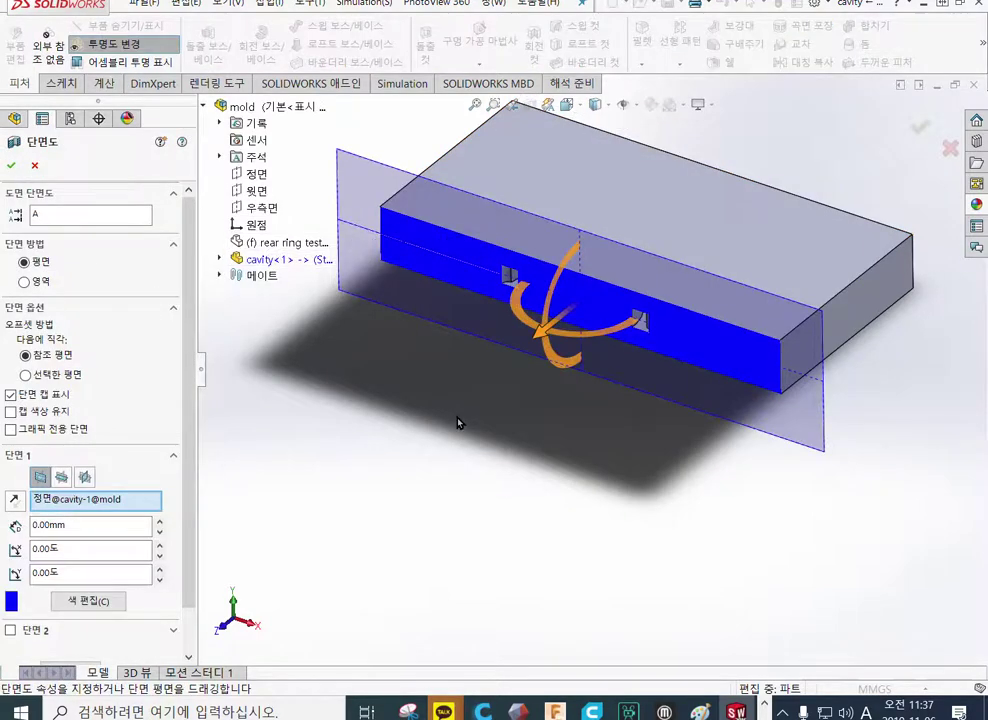
{"action": "mouse_move", "coordinate": [540, 335]}
{"action": "left_mouse_down"}
{"action": "mouse_move", "coordinate": [495, 385]}
{"action": "mouse_move", "coordinate": [560, 360]}
{"action": "mouse_move", "coordinate": [580, 330]}
{"action": "mouse_move", "coordinate": [568, 322]}
{"action": "mouse_move", "coordinate": [583, 315]}
{"action": "mouse_move", "coordinate": [490, 378]}
{"action": "mouse_move", "coordinate": [490, 390]}
{"action": "mouse_move", "coordinate": [505, 359]}
{"action": "mouse_move", "coordinate": [534, 337]}
{"action": "mouse_move", "coordinate": [517, 365]}
{"action": "mouse_move", "coordinate": [474, 393]}
{"action": "mouse_move", "coordinate": [569, 360]}
{"action": "mouse_move", "coordinate": [536, 335]}
{"action": "mouse_move", "coordinate": [472, 408]}
{"action": "mouse_move", "coordinate": [512, 353]}
{"action": "mouse_move", "coordinate": [481, 404]}
{"action": "mouse_move", "coordinate": [487, 379]}
{"action": "mouse_move", "coordinate": [455, 405]}
{"action": "mouse_move", "coordinate": [505, 365]}
{"action": "mouse_move", "coordinate": [584, 348]}
{"action": "mouse_move", "coordinate": [508, 400]}
{"action": "mouse_move", "coordinate": [527, 345]}
{"action": "left_mouse_up"}
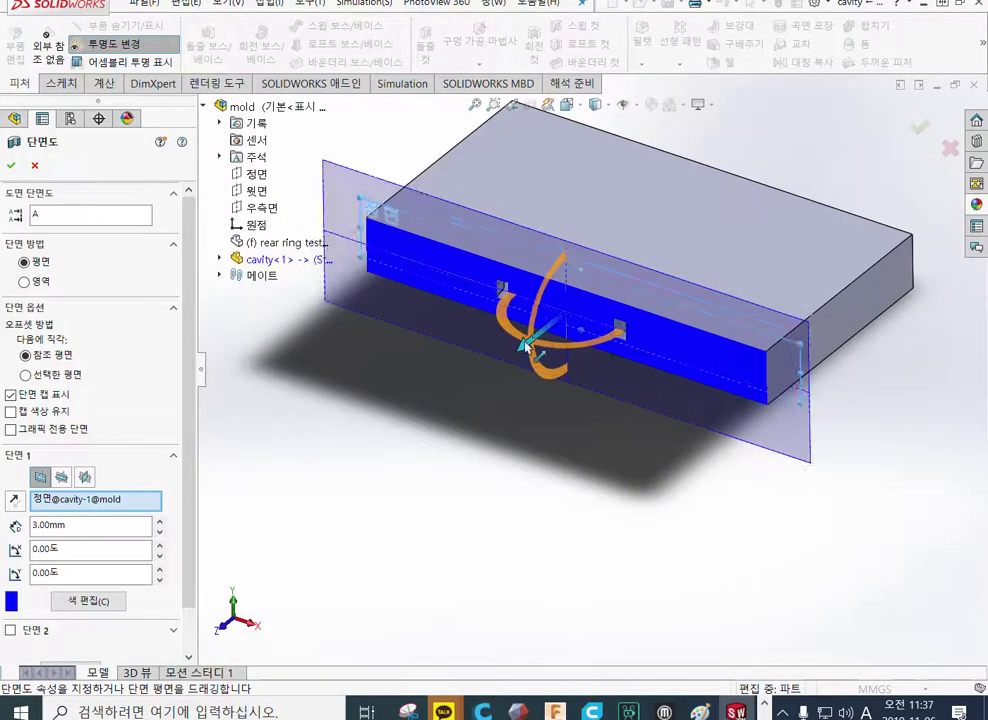
{"action": "left_click", "coordinate": [35, 168]}
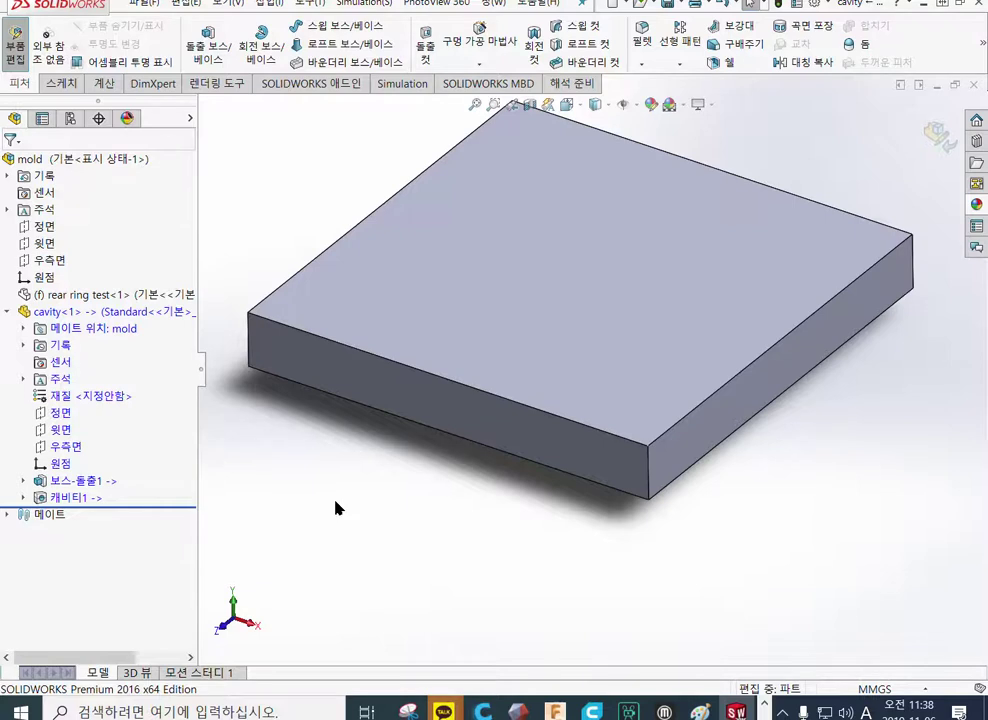
Step: Show the rear ring test component again and collapse its feature tree
{"action": "right_click", "coordinate": [109, 298]}
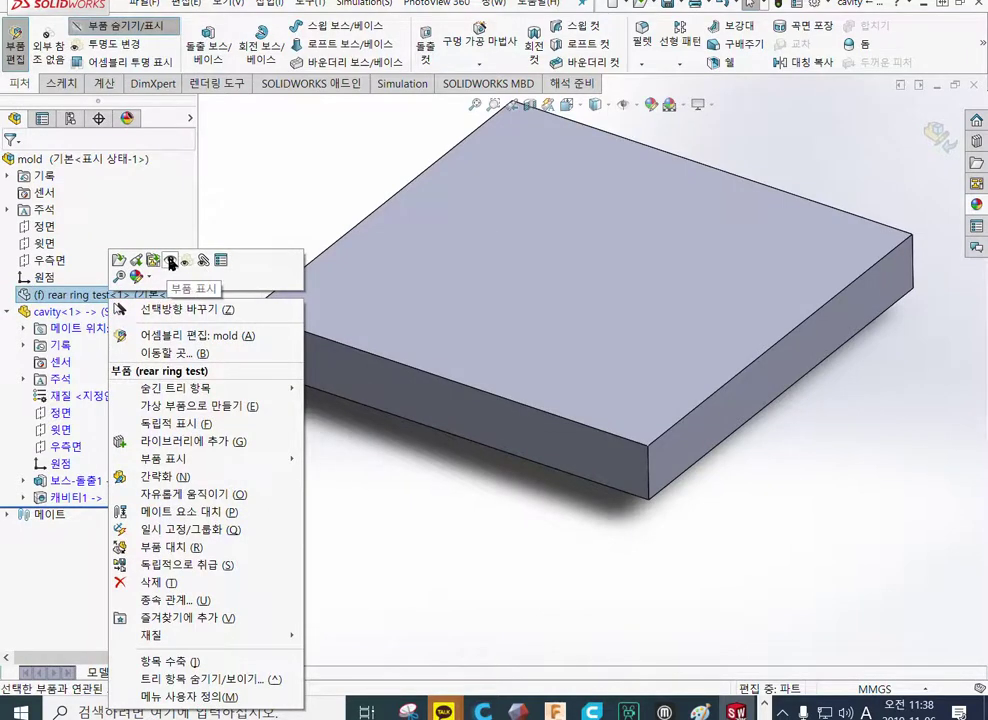
{"action": "left_click", "coordinate": [171, 261]}
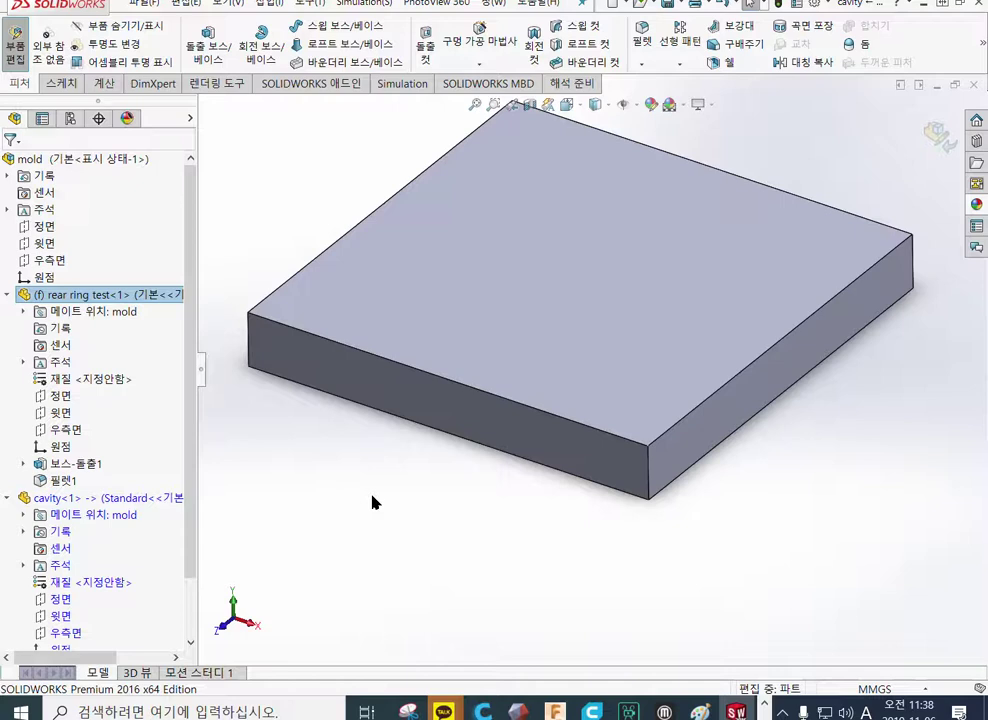
{"action": "left_click", "coordinate": [75, 498]}
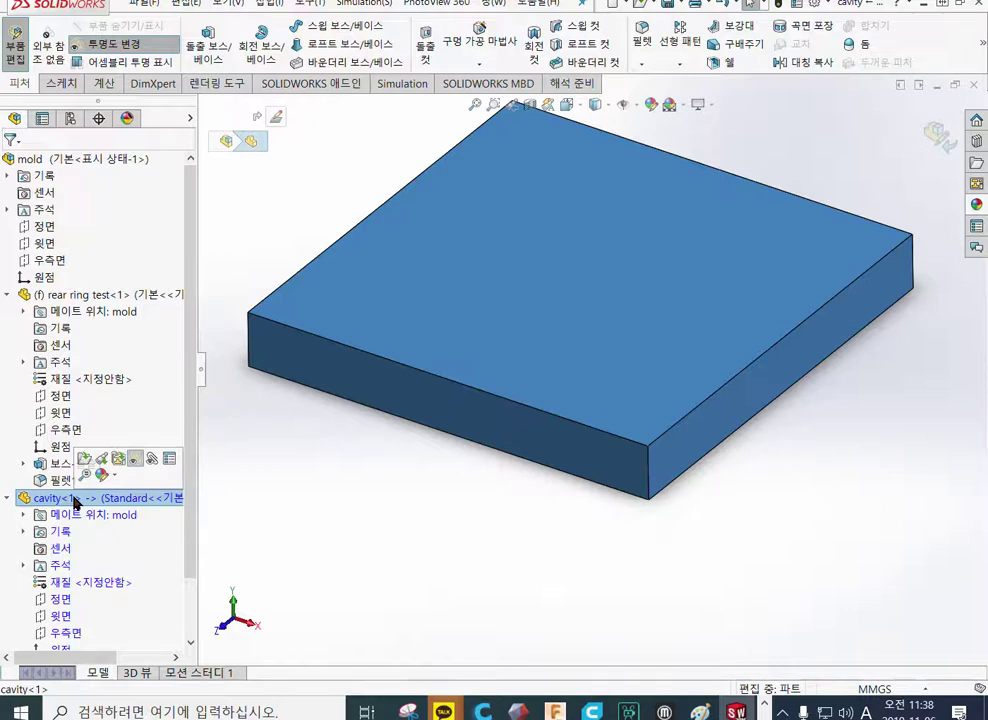
{"action": "left_click", "coordinate": [8, 295]}
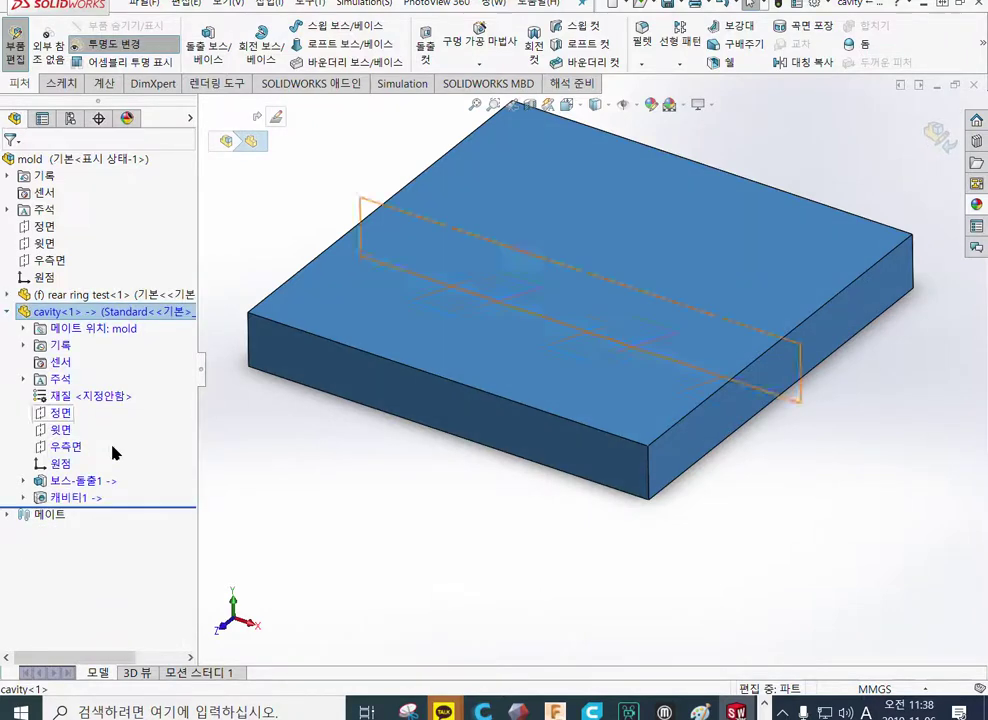
{"action": "left_click", "coordinate": [75, 312]}
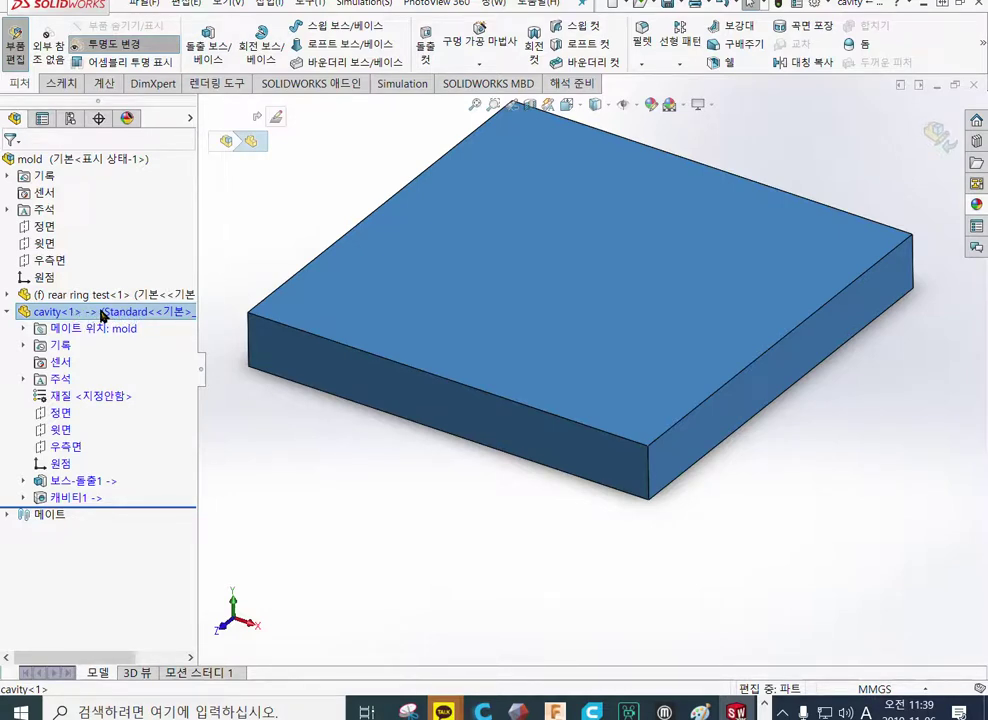
{"action": "right_click", "coordinate": [103, 315]}
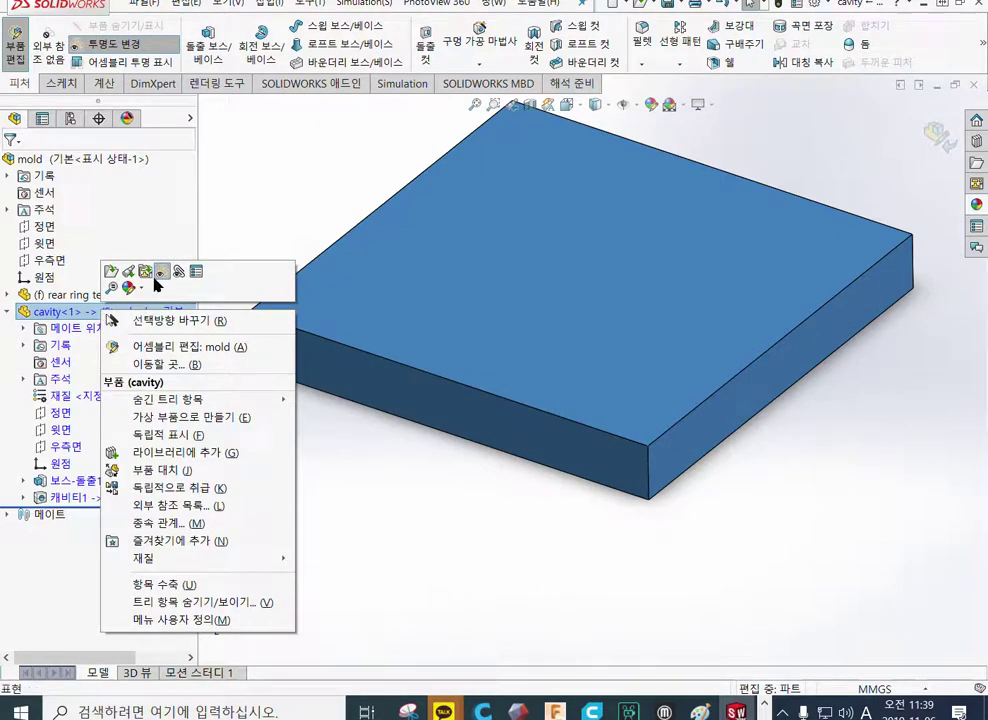
{"action": "left_click", "coordinate": [276, 224]}
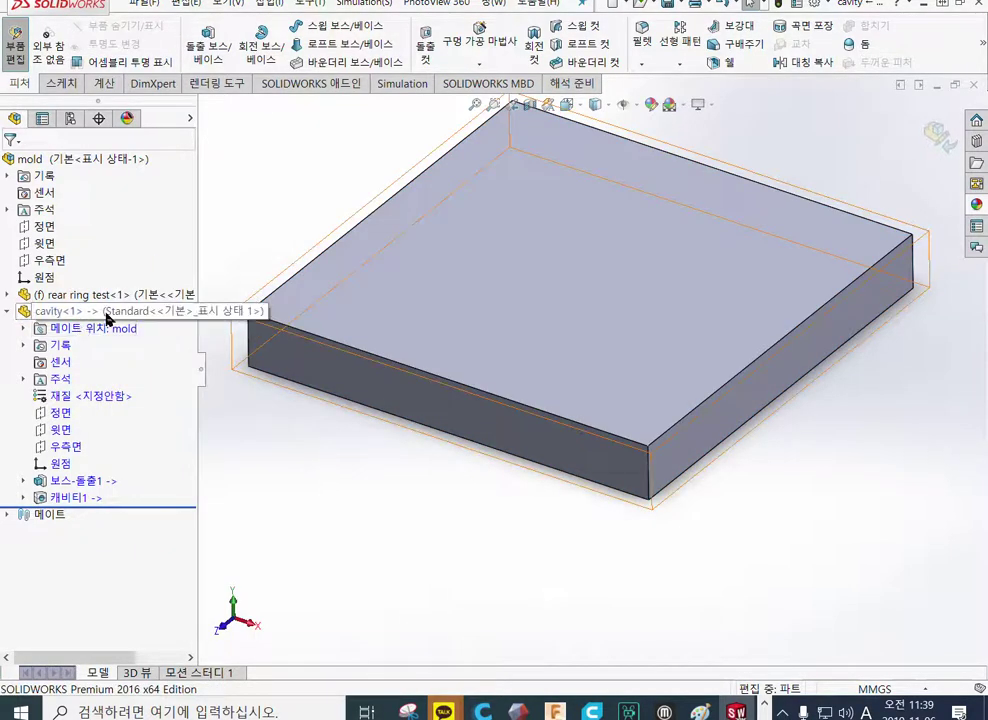
{"action": "left_click", "coordinate": [154, 312]}
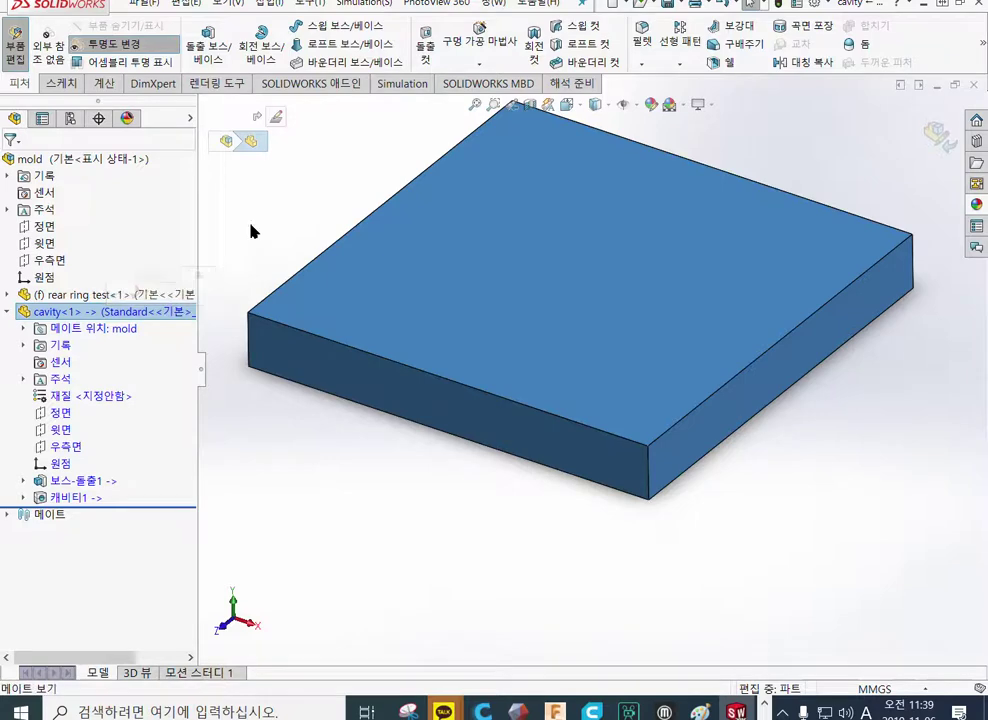
{"action": "left_click", "coordinate": [348, 211]}
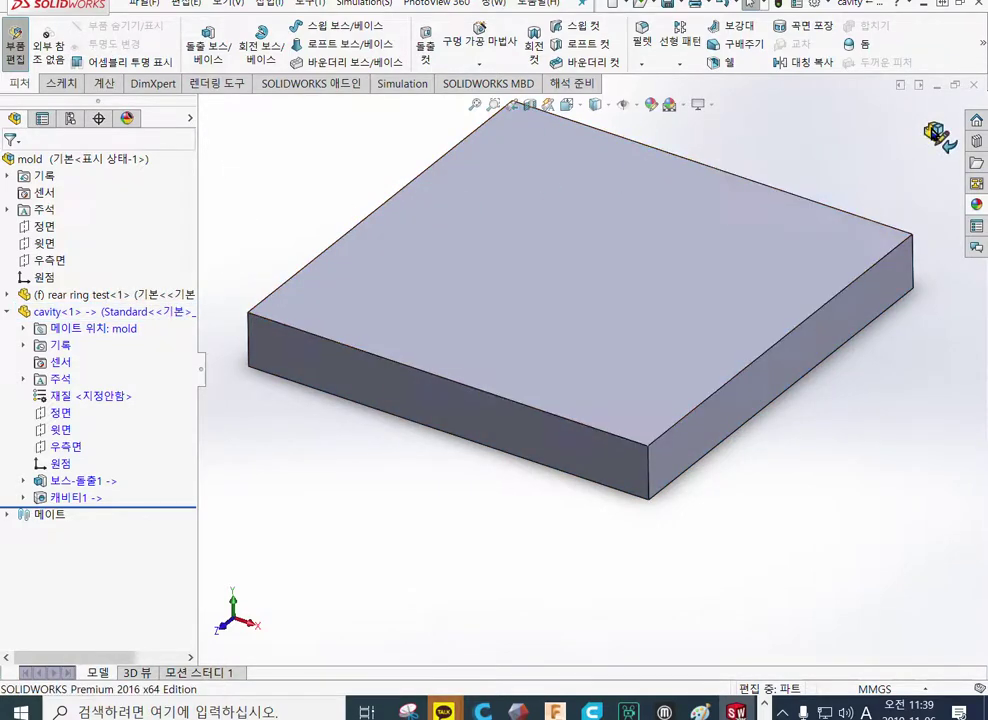
Step: Return to assembly editing and hide the cavity block so that only the rear ring is displayed
{"action": "left_click", "coordinate": [937, 135]}
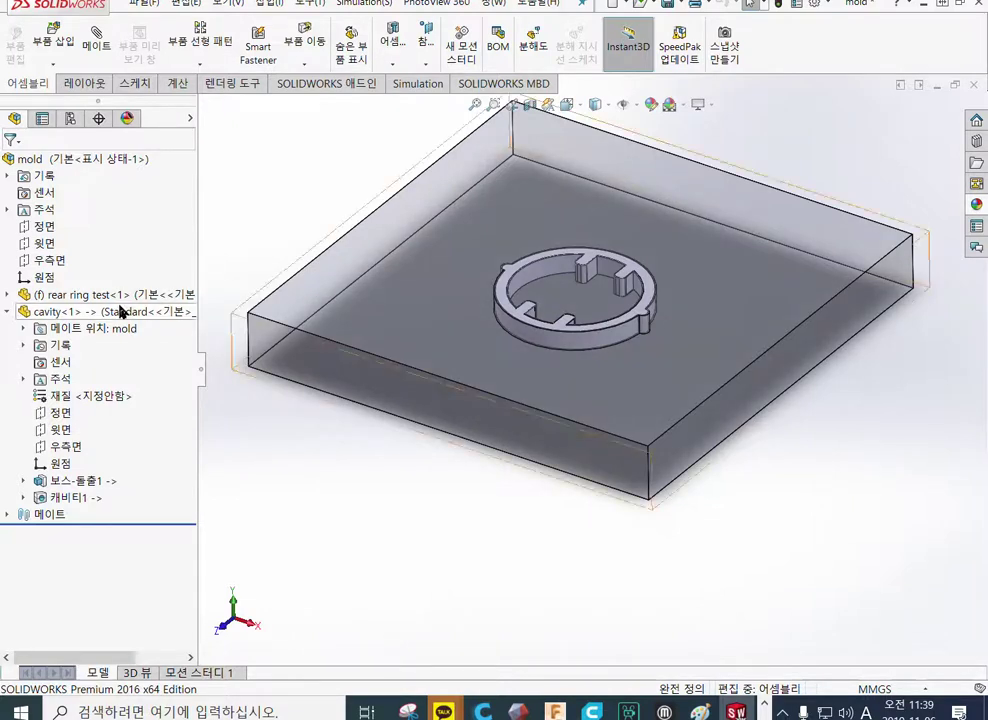
{"action": "left_click", "coordinate": [118, 318]}
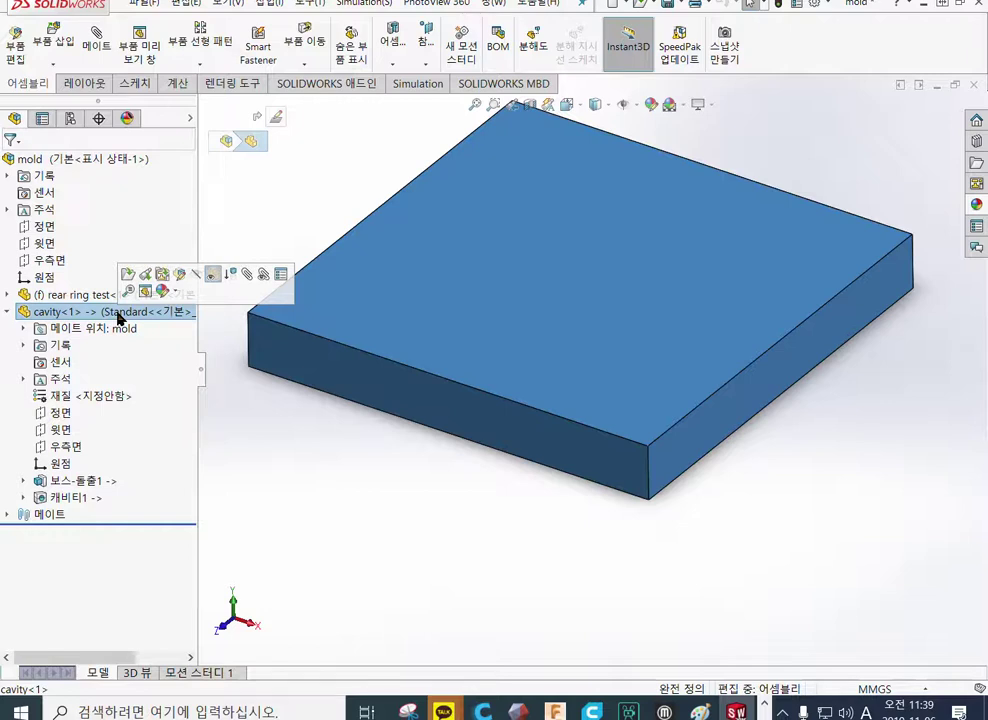
{"action": "left_click", "coordinate": [196, 277]}
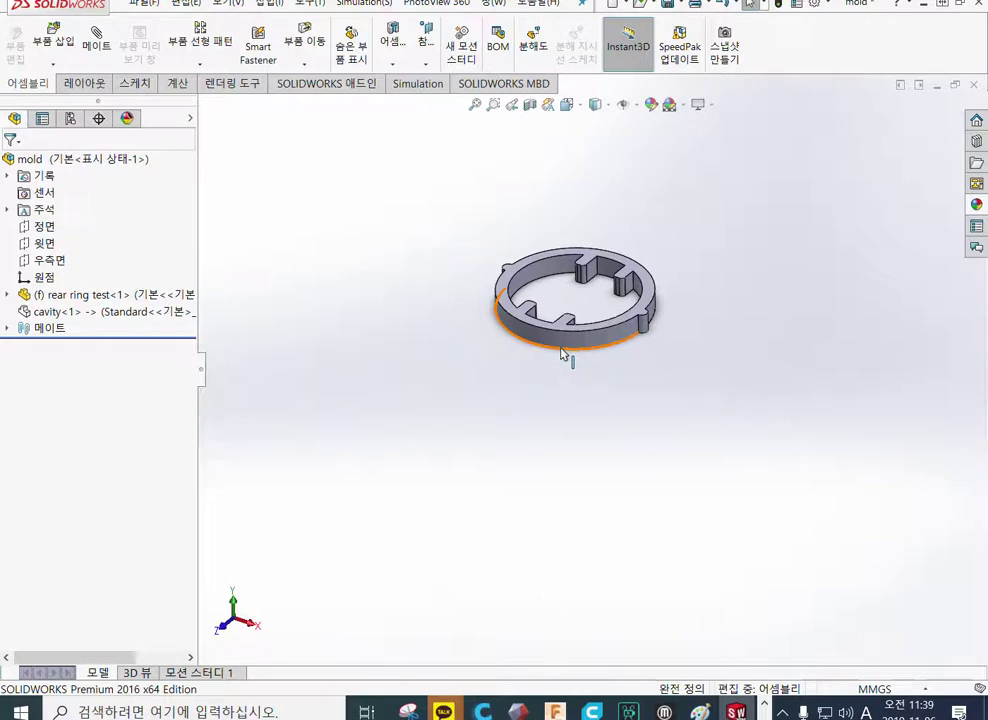
{"action": "scroll", "coordinate": [712, 344], "scroll_direction": "down", "scroll_amount": 5}
{"action": "middle_click_drag", "start_coordinate": [427, 276], "coordinate": [449, 292], "text": "ctrl"}
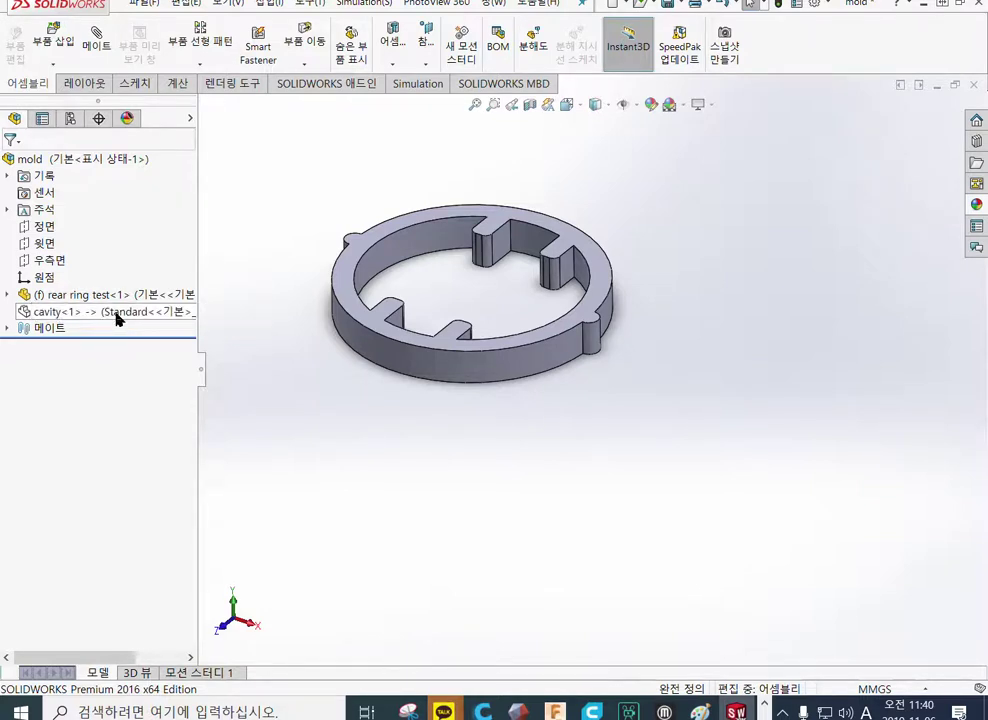
Step: Try to edit the hidden cavity part in the context of the assembly
{"action": "left_click", "coordinate": [117, 318]}
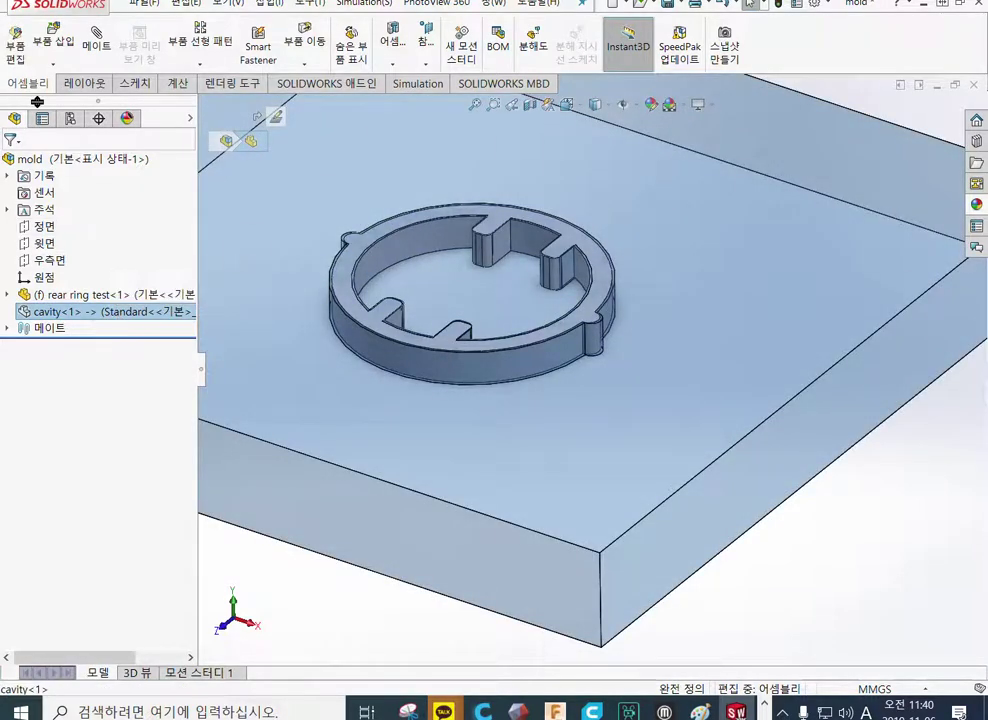
{"action": "left_click", "coordinate": [18, 46]}
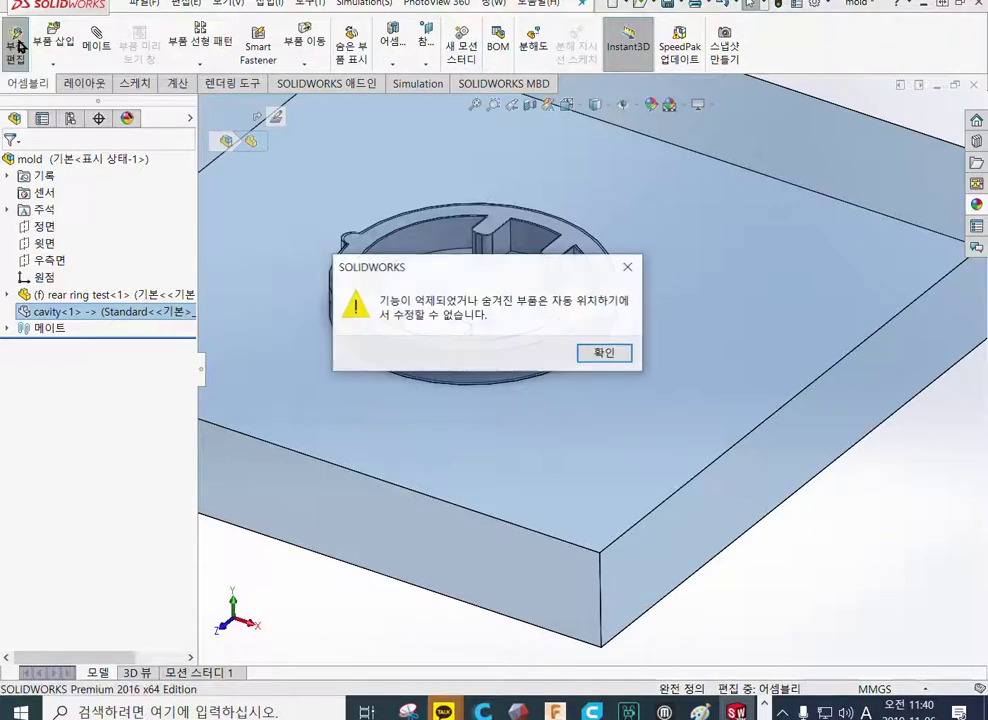
{"action": "left_click", "coordinate": [612, 356]}
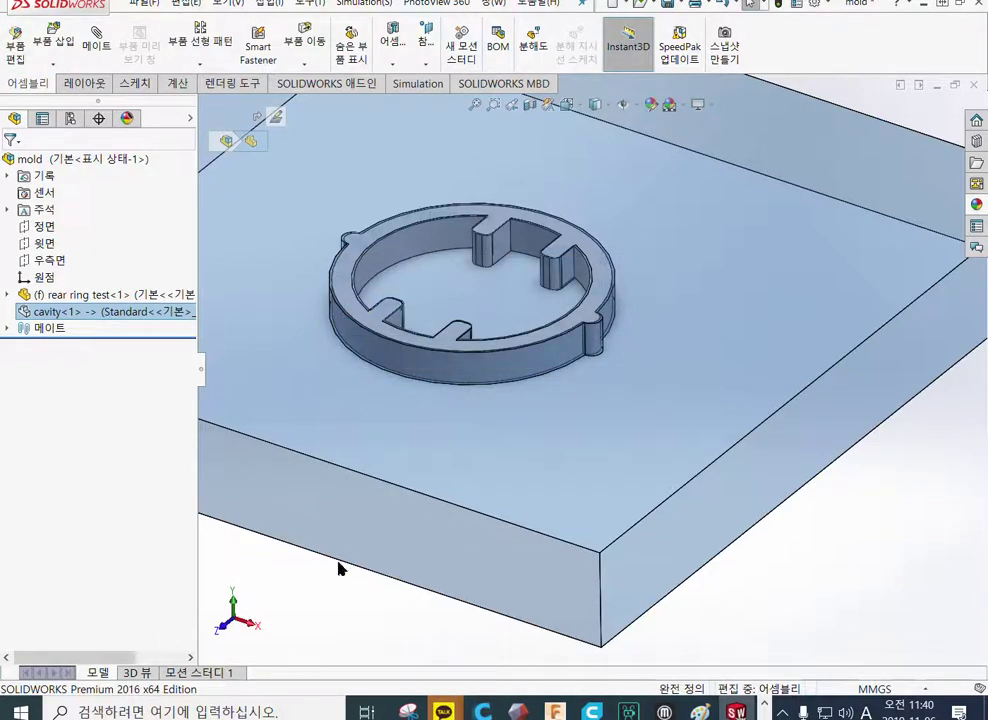
{"action": "key", "text": "Tab"}
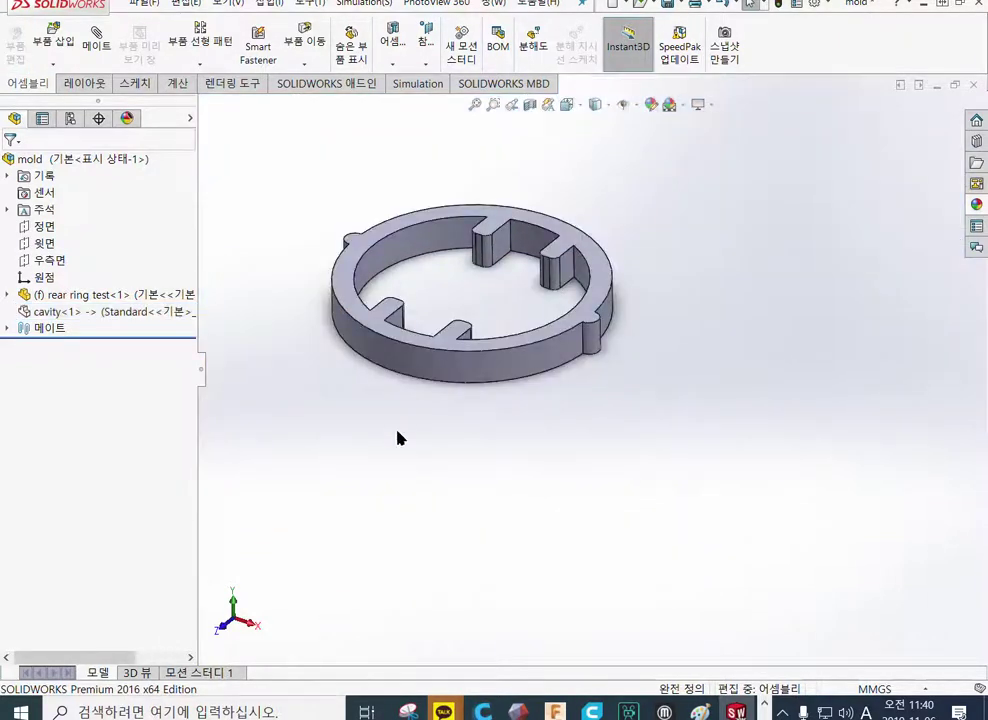
Step: Show the hidden cavity component again in the assembly
{"action": "left_click", "coordinate": [60, 314]}
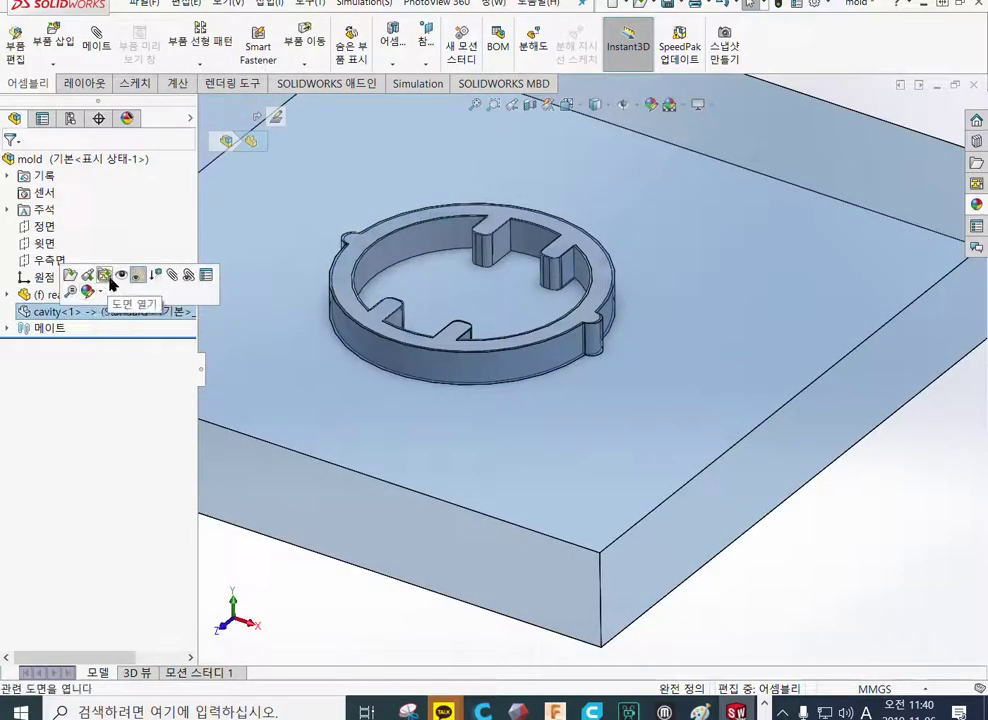
{"action": "left_click", "coordinate": [140, 278]}
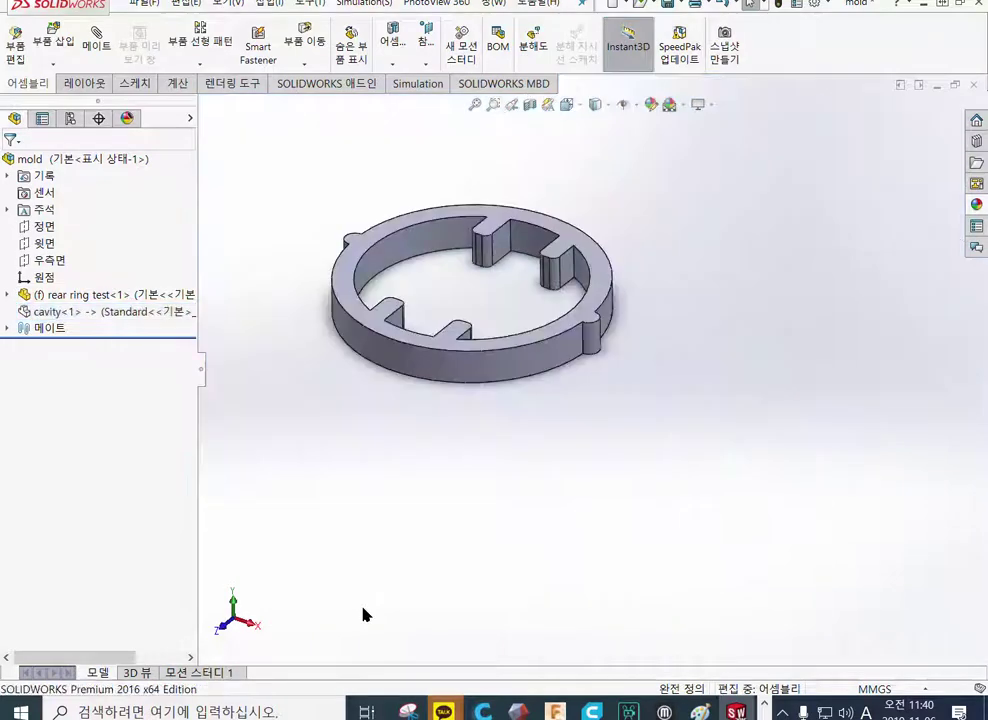
{"action": "left_click", "coordinate": [110, 312]}
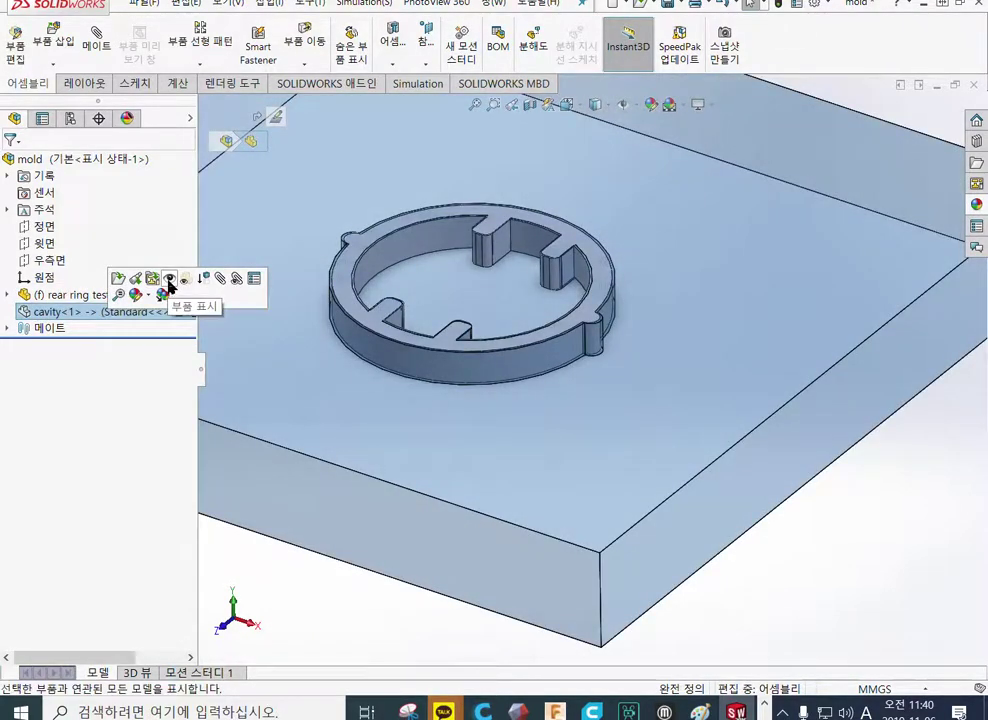
{"action": "left_click", "coordinate": [169, 281]}
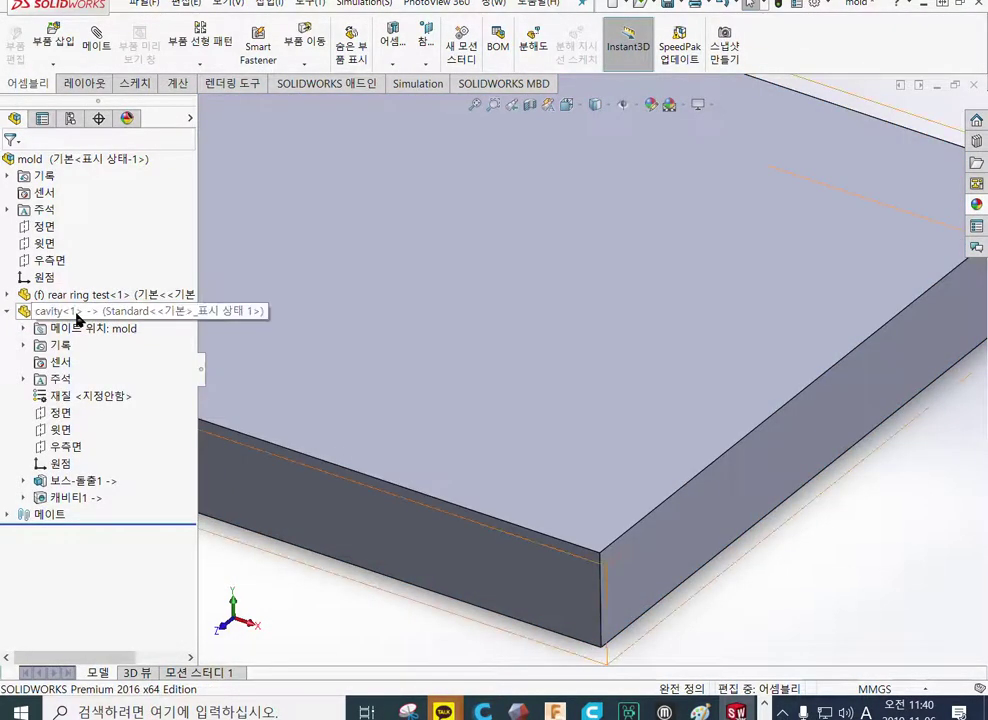
Step: Start editing the cavity part in the context of the assembly and view the ring-shaped cavity inside the block
{"action": "left_click", "coordinate": [78, 318]}
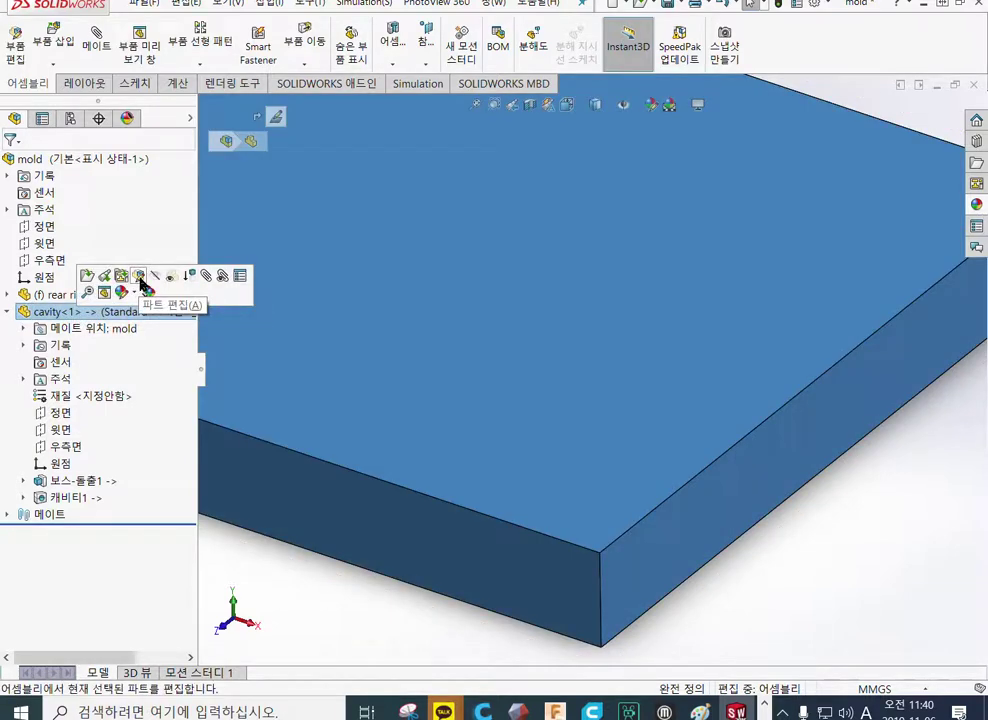
{"action": "left_click", "coordinate": [139, 281]}
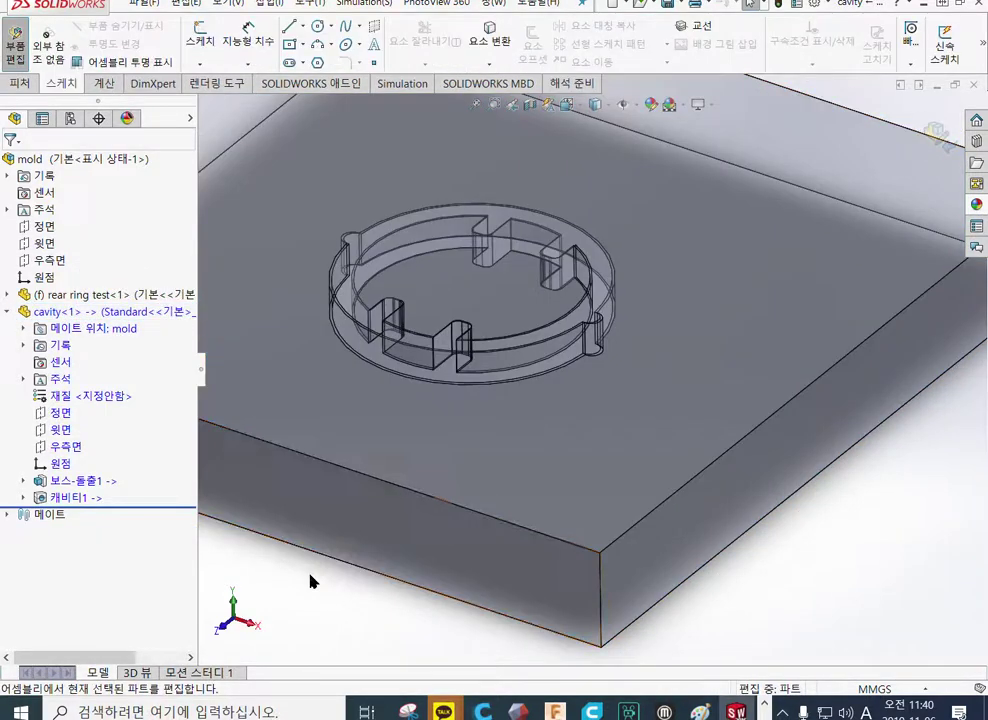
{"action": "scroll", "coordinate": [522, 449], "scroll_direction": "up", "scroll_amount": 5}
{"action": "scroll", "coordinate": [505, 290], "scroll_direction": "down", "scroll_amount": 5}
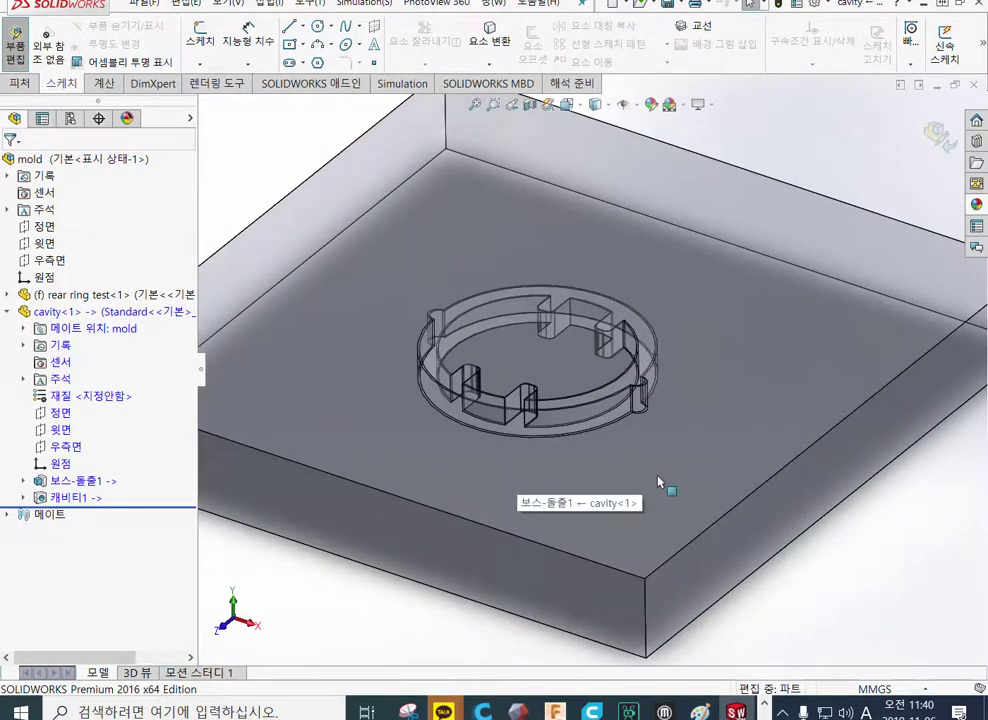
{"action": "scroll", "coordinate": [757, 471], "scroll_direction": "down", "scroll_amount": 1}
{"action": "scroll", "coordinate": [636, 462], "scroll_direction": "up", "scroll_amount": 1}
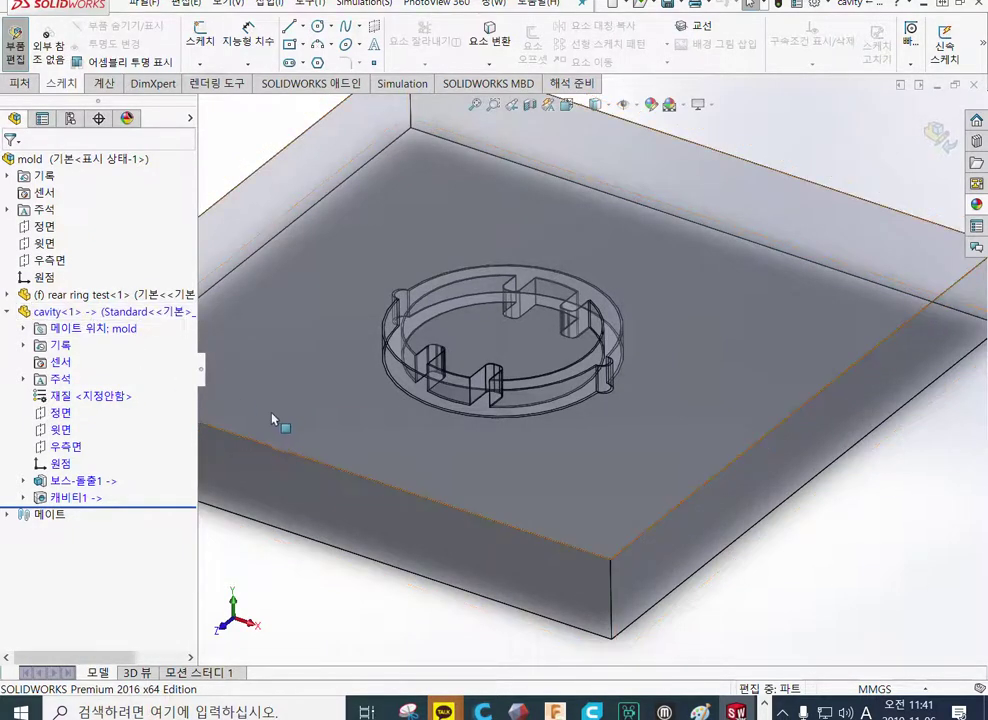
Step: Start a Radiate Surface in the cavity part and set the block's upper face as the radiate direction reference
{"action": "scroll", "coordinate": [408, 419], "scroll_direction": "down", "scroll_amount": 5}
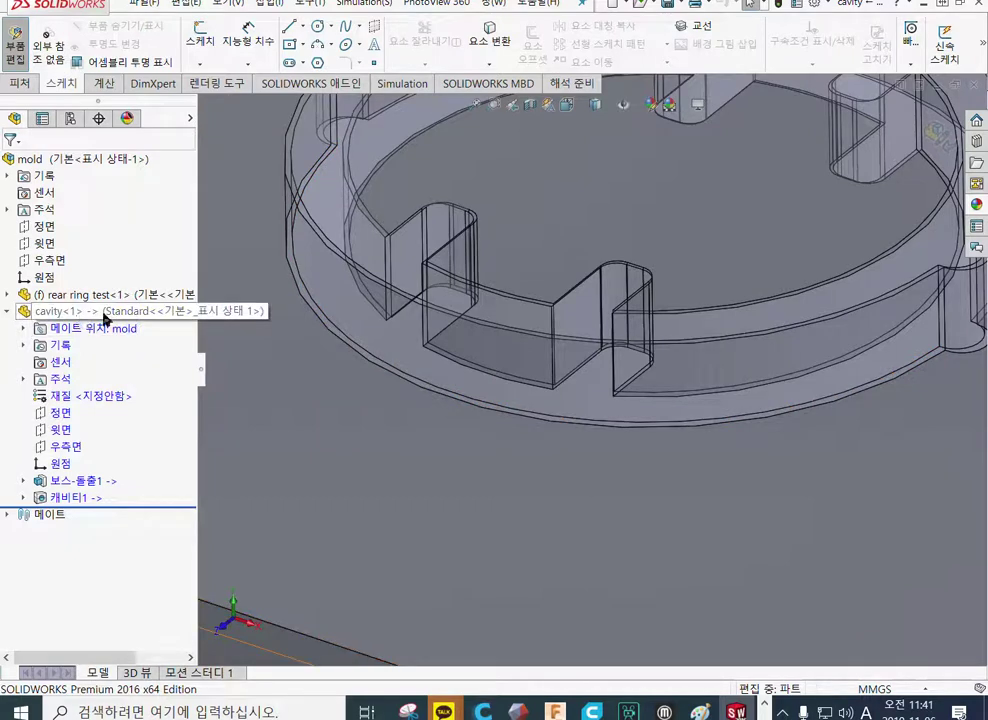
{"action": "left_click", "coordinate": [270, 5]}
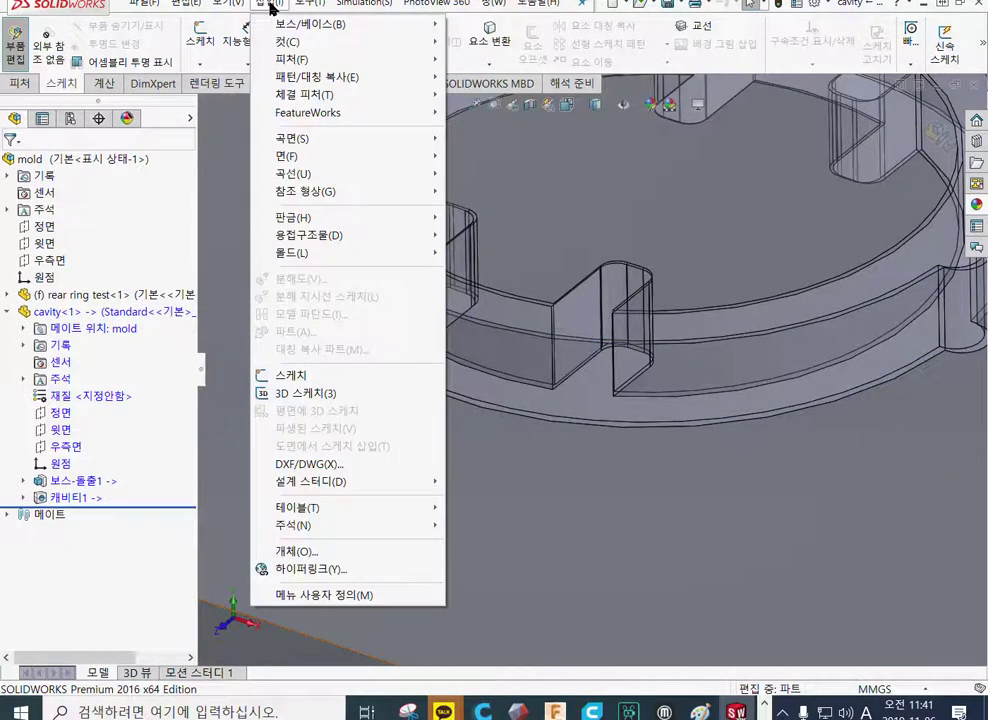
{"action": "mouse_move", "coordinate": [315, 145]}
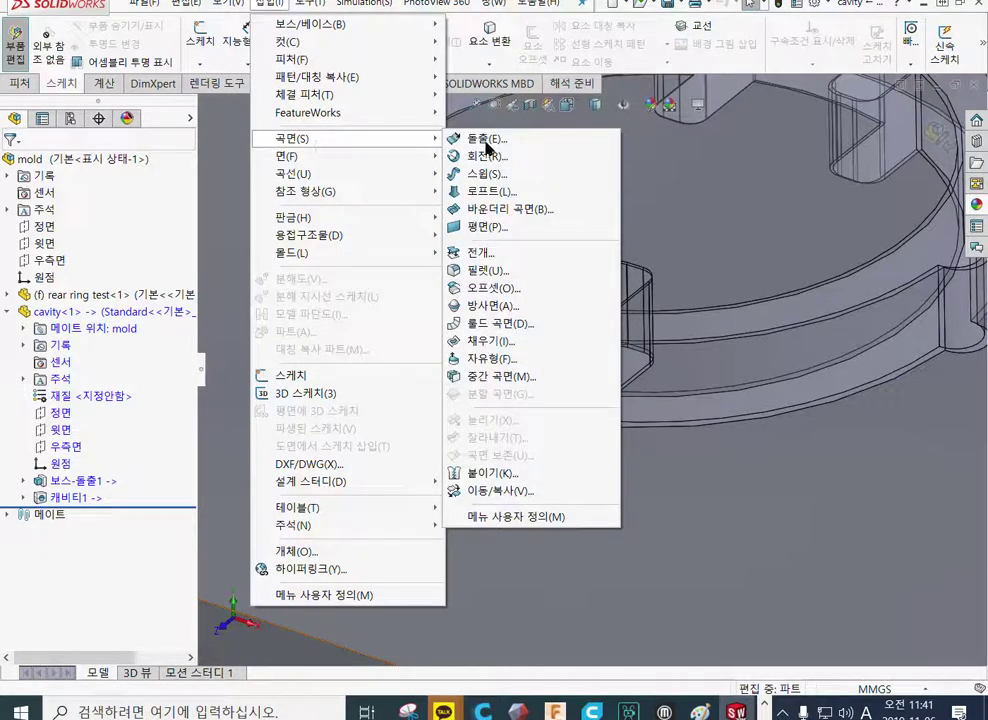
{"action": "left_click", "coordinate": [505, 307]}
{"action": "scroll", "coordinate": [578, 346], "scroll_direction": "up", "scroll_amount": 5}
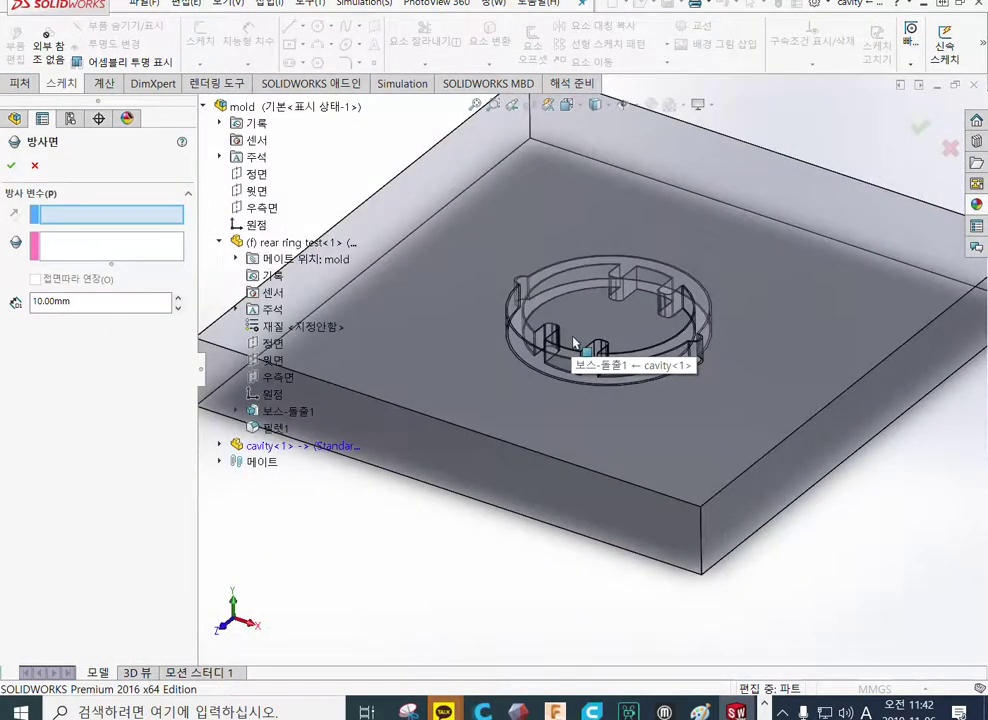
{"action": "scroll", "coordinate": [575, 345], "scroll_direction": "up", "scroll_amount": 3}
{"action": "scroll", "coordinate": [578, 350], "scroll_direction": "down", "scroll_amount": 5}
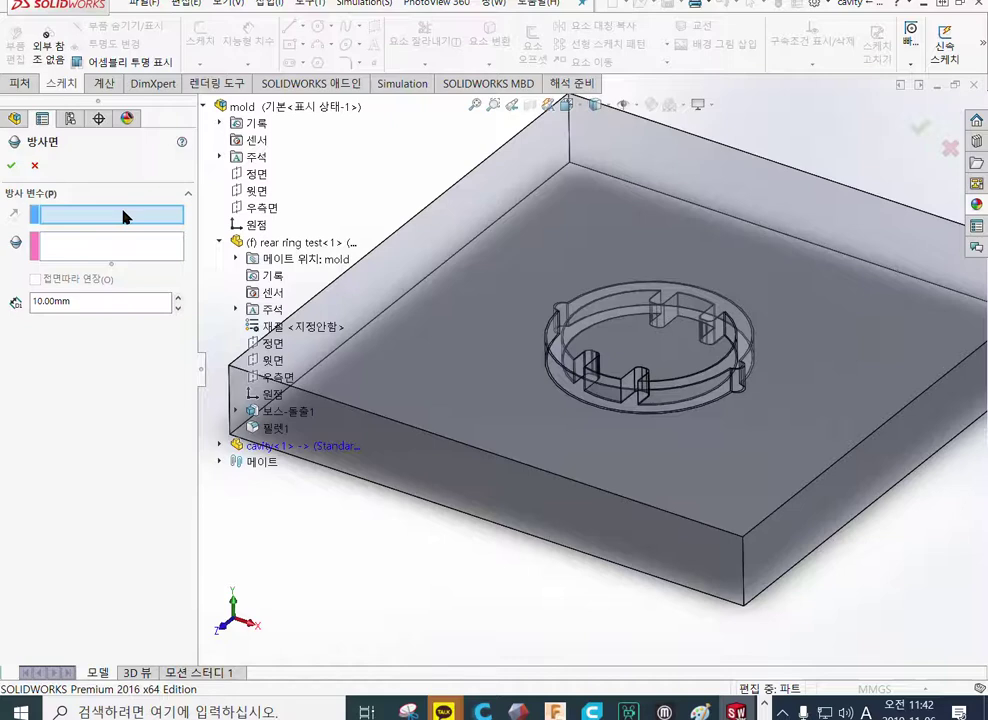
{"action": "left_click", "coordinate": [573, 211]}
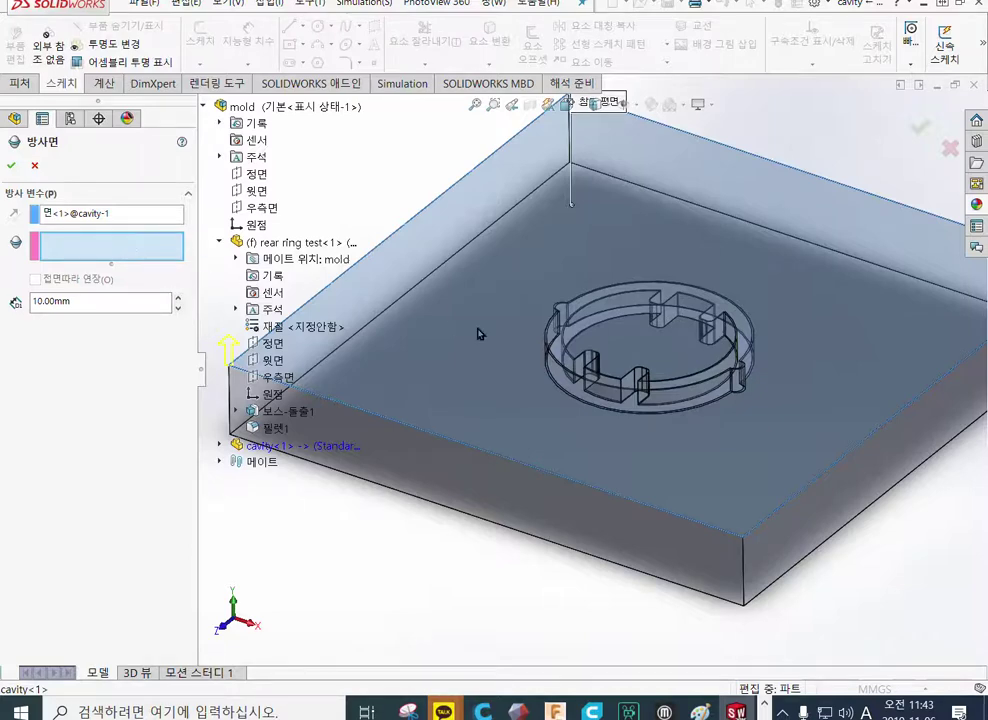
Step: Select the rear ring's lower outer arcs and the rounded side tab's lower edge between them as the edges to radiate
{"action": "scroll", "coordinate": [653, 412], "scroll_direction": "down", "scroll_amount": 5}
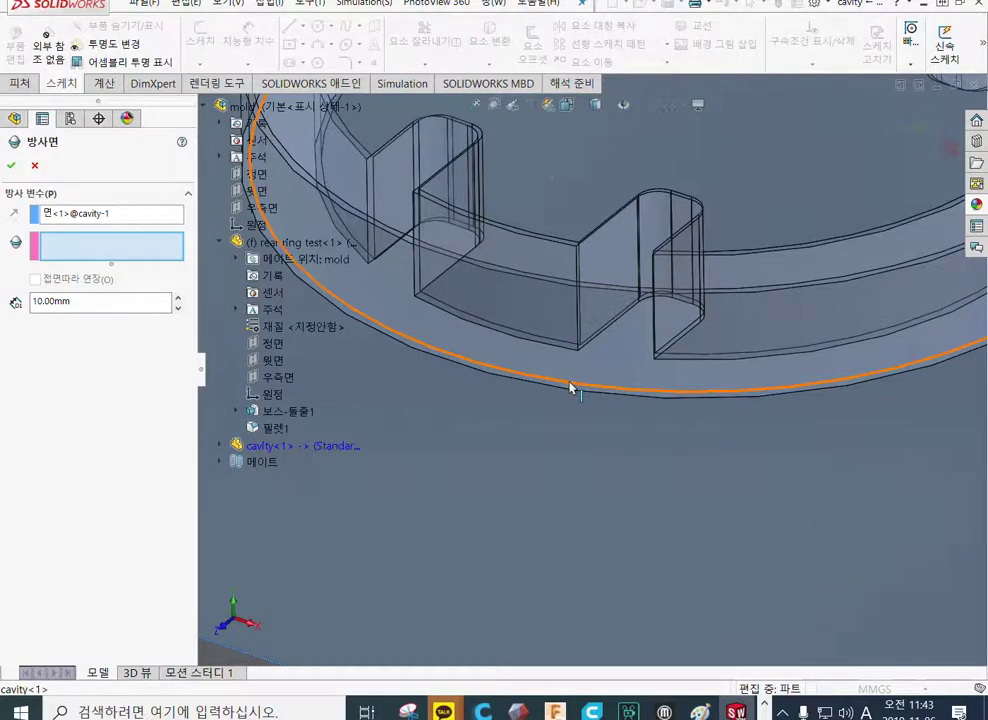
{"action": "left_click", "coordinate": [570, 388]}
{"action": "scroll", "coordinate": [727, 378], "scroll_direction": "up", "scroll_amount": 2}
{"action": "scroll", "coordinate": [727, 378], "scroll_direction": "down", "scroll_amount": 5}
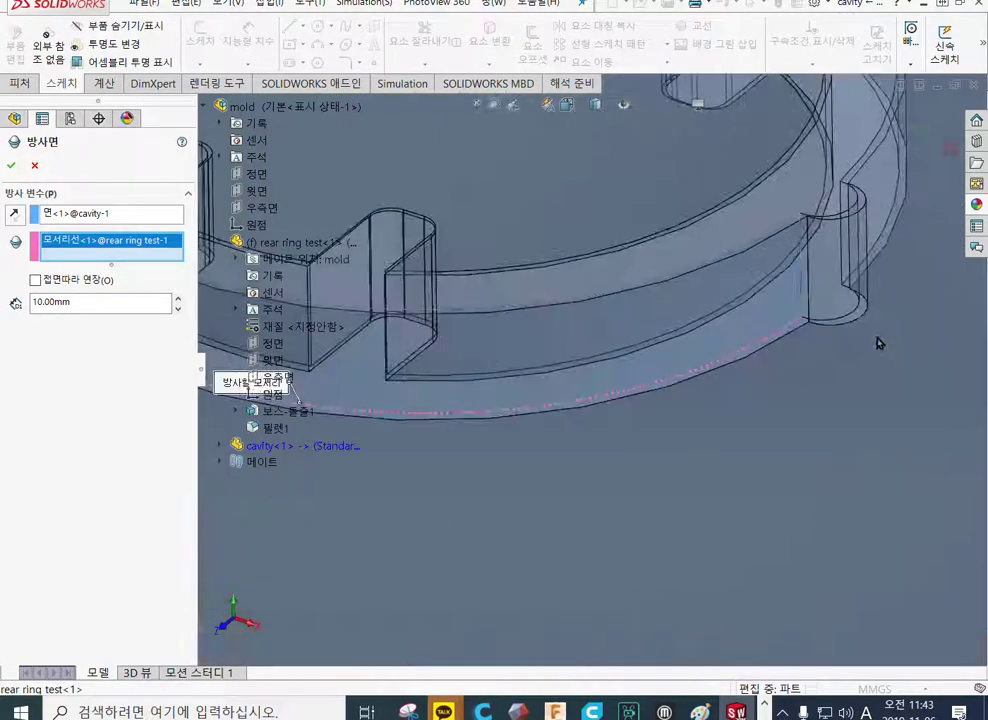
{"action": "left_click", "coordinate": [803, 319]}
{"action": "scroll", "coordinate": [808, 320], "scroll_direction": "up", "scroll_amount": 2}
{"action": "scroll", "coordinate": [810, 320], "scroll_direction": "down", "scroll_amount": 2}
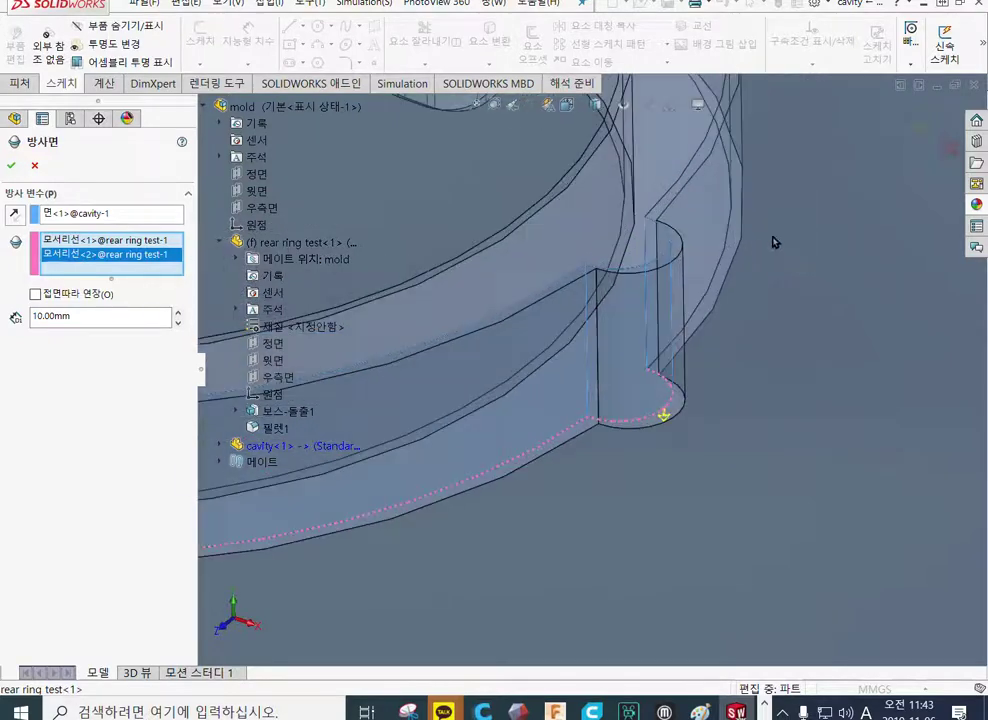
{"action": "left_click", "coordinate": [718, 278]}
{"action": "scroll", "coordinate": [710, 271], "scroll_direction": "up", "scroll_amount": 5}
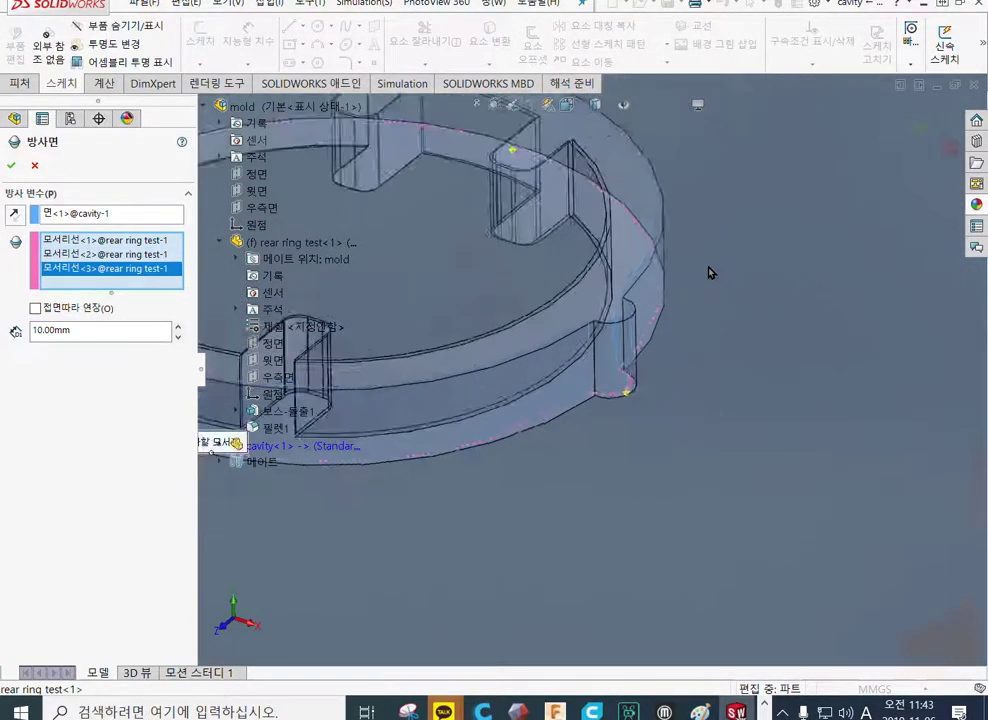
{"action": "scroll", "coordinate": [444, 330], "scroll_direction": "down", "scroll_amount": 1}
{"action": "scroll", "coordinate": [444, 330], "scroll_direction": "down", "scroll_amount": 5}
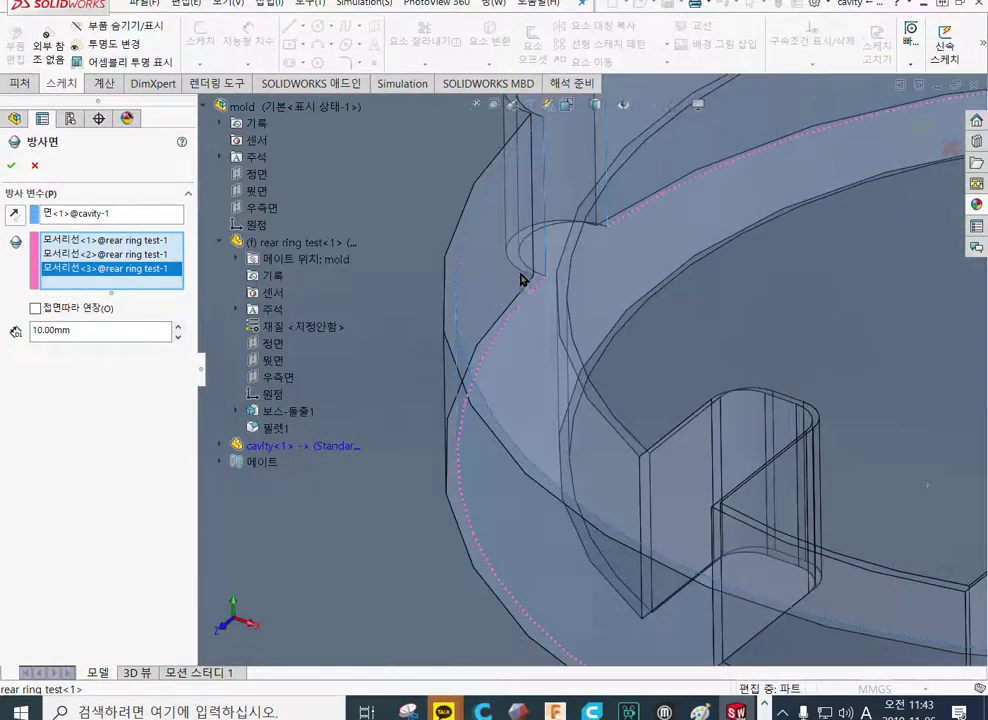
Step: Add the ring lug's curved lower edge as the fourth edge to radiate
{"action": "left_click", "coordinate": [529, 274]}
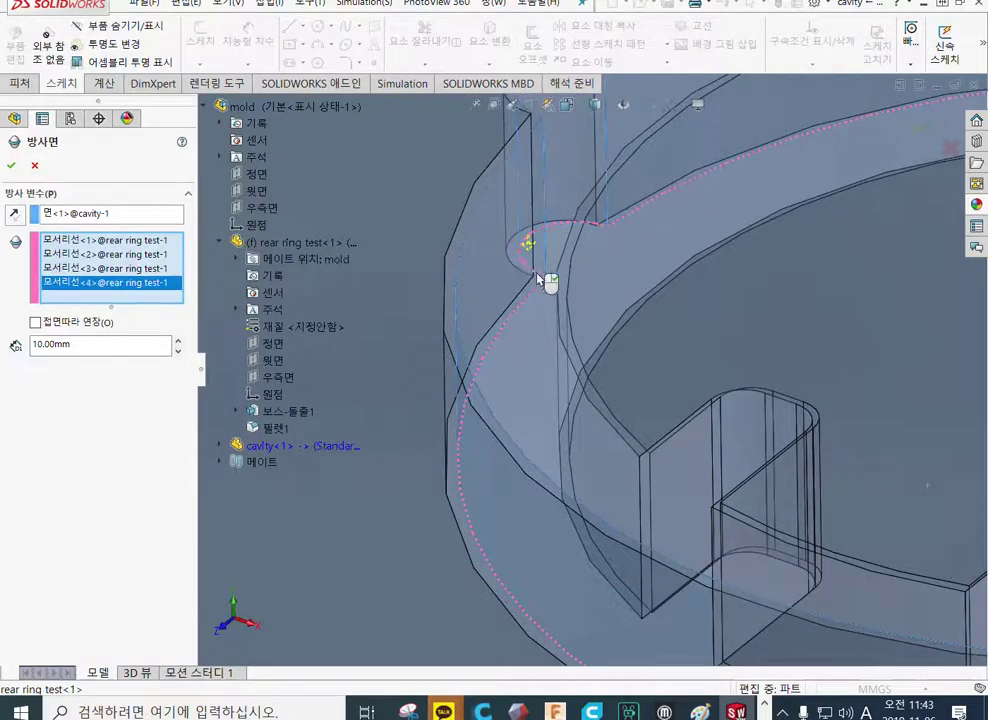
{"action": "scroll", "coordinate": [644, 343], "scroll_direction": "up", "scroll_amount": 2}
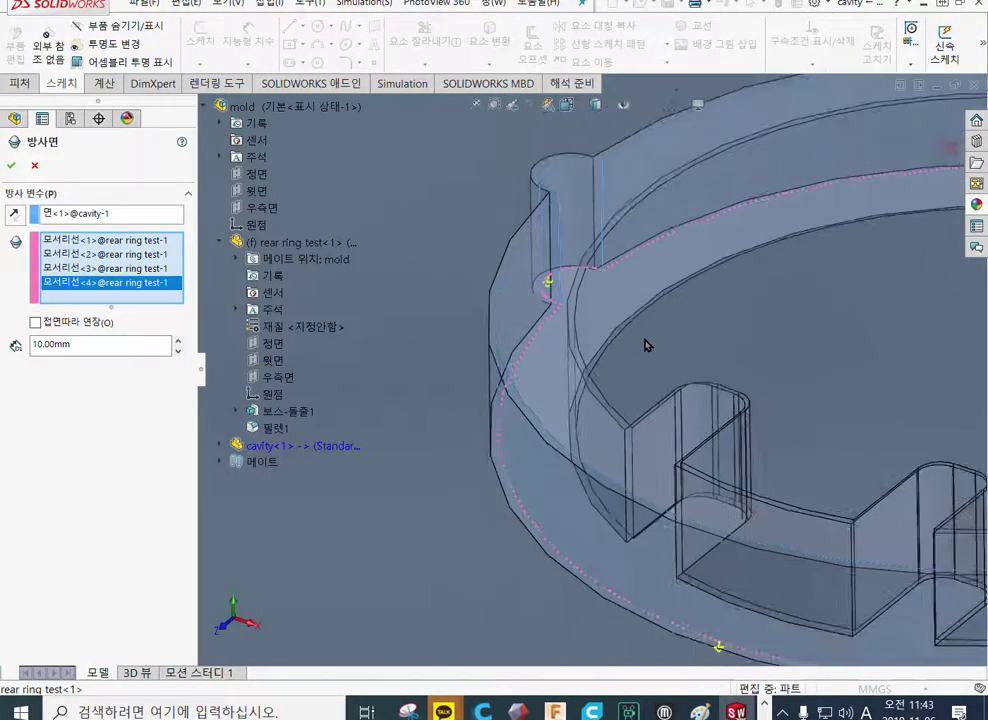
{"action": "scroll", "coordinate": [742, 436], "scroll_direction": "up", "scroll_amount": 2}
{"action": "scroll", "coordinate": [790, 435], "scroll_direction": "up", "scroll_amount": 3}
{"action": "scroll", "coordinate": [721, 397], "scroll_direction": "down", "scroll_amount": 3}
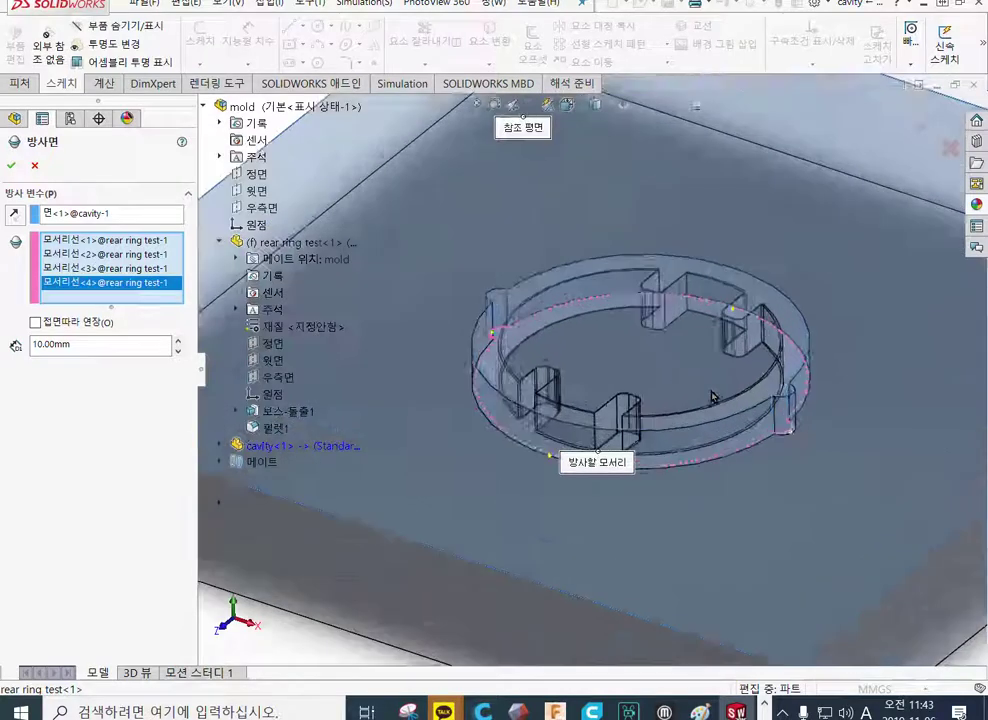
Step: Trace the selected outer lower edge loop of the ring with blue pen strokes, then clear the marks
{"action": "middle_click_drag", "start_coordinate": [670, 391], "coordinate": [625, 443]}
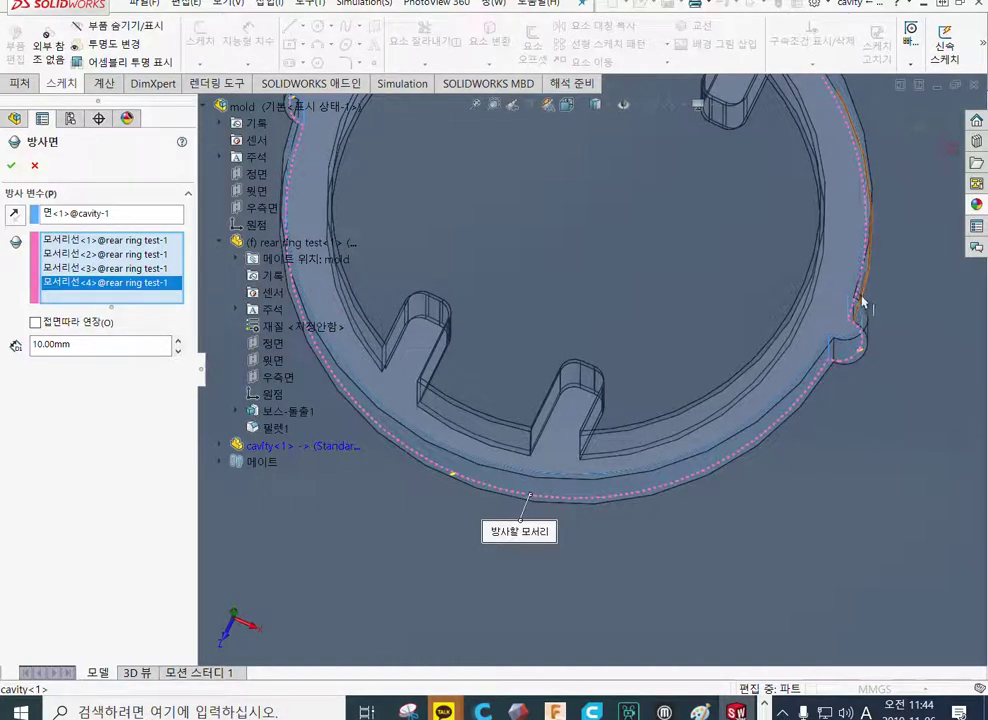
{"action": "middle_click_drag", "start_coordinate": [805, 470], "coordinate": [752, 399]}
{"action": "middle_click_drag", "start_coordinate": [507, 350], "coordinate": [626, 337]}
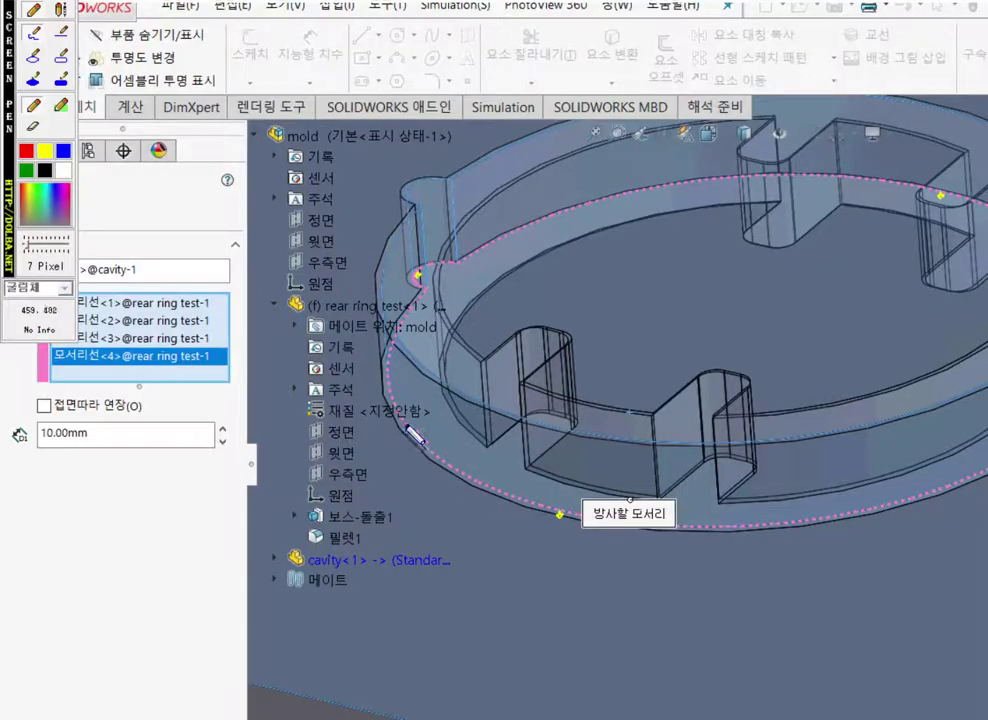
{"action": "mouse_move", "coordinate": [407, 428]}
{"action": "left_mouse_down"}
{"action": "mouse_move", "coordinate": [510, 507]}
{"action": "mouse_move", "coordinate": [748, 537]}
{"action": "mouse_move", "coordinate": [838, 521]}
{"action": "left_mouse_up"}
{"action": "mouse_move", "coordinate": [404, 389]}
{"action": "left_mouse_down"}
{"action": "mouse_move", "coordinate": [414, 284]}
{"action": "mouse_move", "coordinate": [438, 267]}
{"action": "mouse_move", "coordinate": [465, 280]}
{"action": "mouse_move", "coordinate": [518, 239]}
{"action": "mouse_move", "coordinate": [800, 205]}
{"action": "mouse_move", "coordinate": [930, 211]}
{"action": "left_mouse_up"}
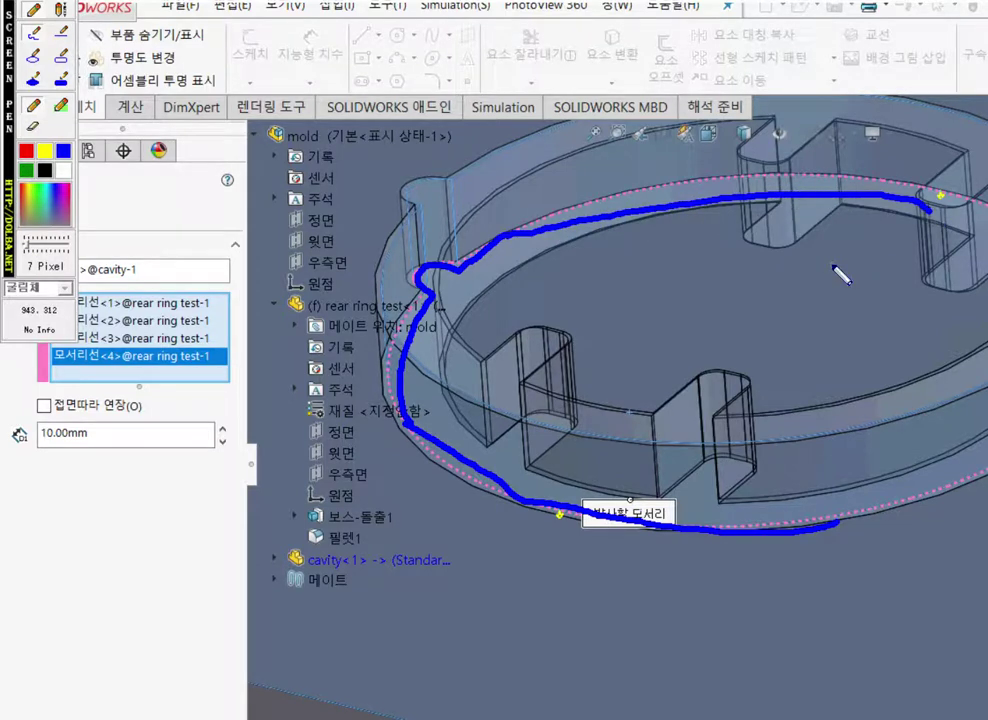
{"action": "key", "text": "Escape"}
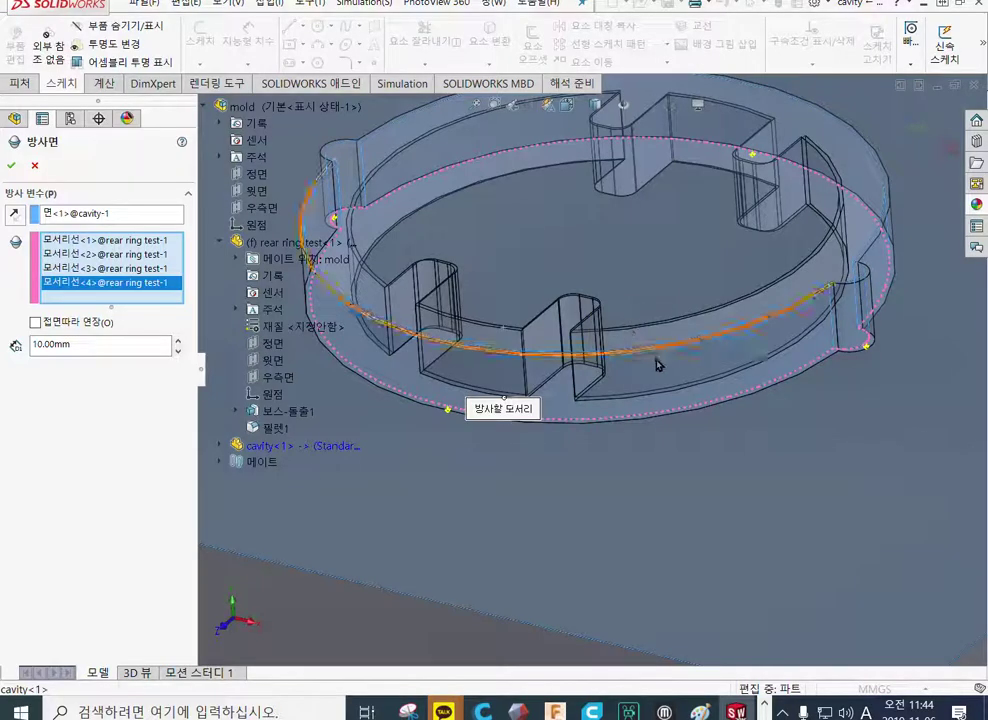
Step: Examine the selected edge chain at the ring's lug and around the whole outer loop
{"action": "middle_click_drag", "start_coordinate": [606, 441], "coordinate": [621, 289]}
{"action": "scroll", "coordinate": [505, 265], "scroll_direction": "up", "scroll_amount": 3}
{"action": "scroll", "coordinate": [514, 331], "scroll_direction": "down", "scroll_amount": 8}
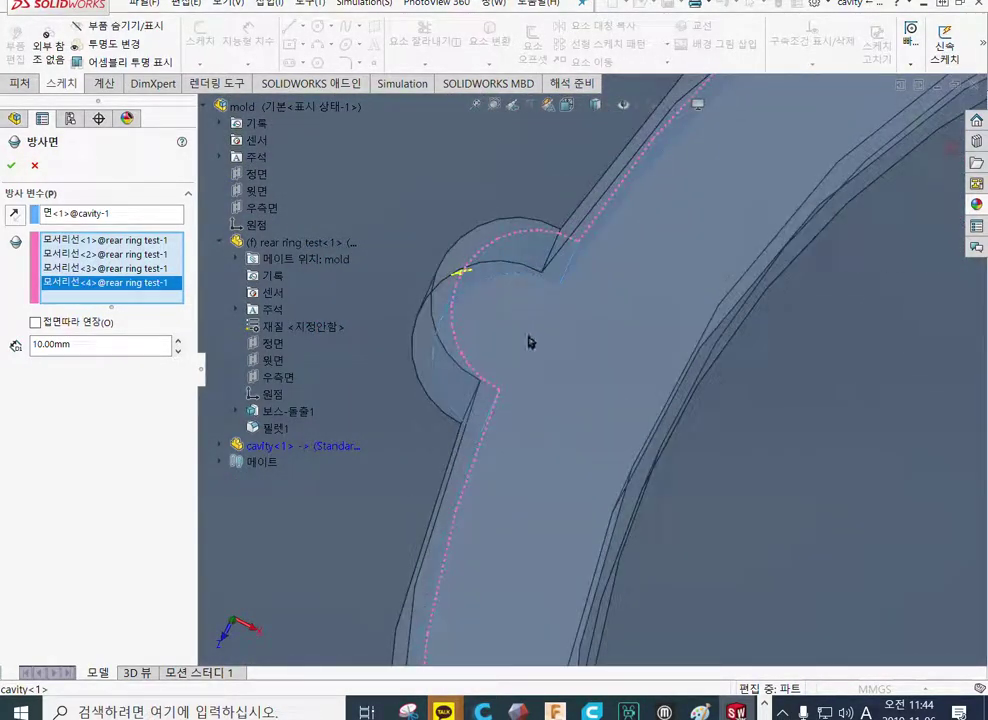
{"action": "scroll", "coordinate": [520, 275], "scroll_direction": "up", "scroll_amount": 3}
{"action": "middle_click_drag", "start_coordinate": [527, 278], "coordinate": [659, 387]}
{"action": "scroll", "coordinate": [659, 387], "scroll_direction": "up", "scroll_amount": 2}
{"action": "middle_click_drag", "start_coordinate": [595, 390], "coordinate": [605, 355]}
{"action": "scroll", "coordinate": [483, 419], "scroll_direction": "down", "scroll_amount": 2}
{"action": "scroll", "coordinate": [503, 386], "scroll_direction": "down", "scroll_amount": 4}
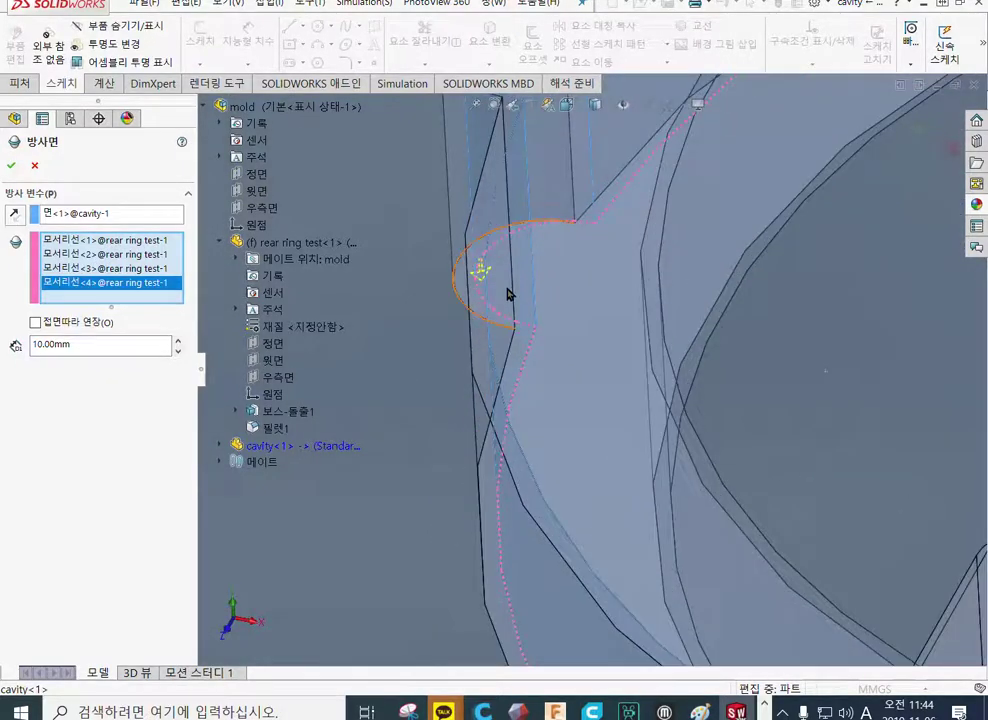
{"action": "scroll", "coordinate": [528, 311], "scroll_direction": "up", "scroll_amount": 5}
{"action": "middle_click_drag", "start_coordinate": [598, 335], "coordinate": [690, 373]}
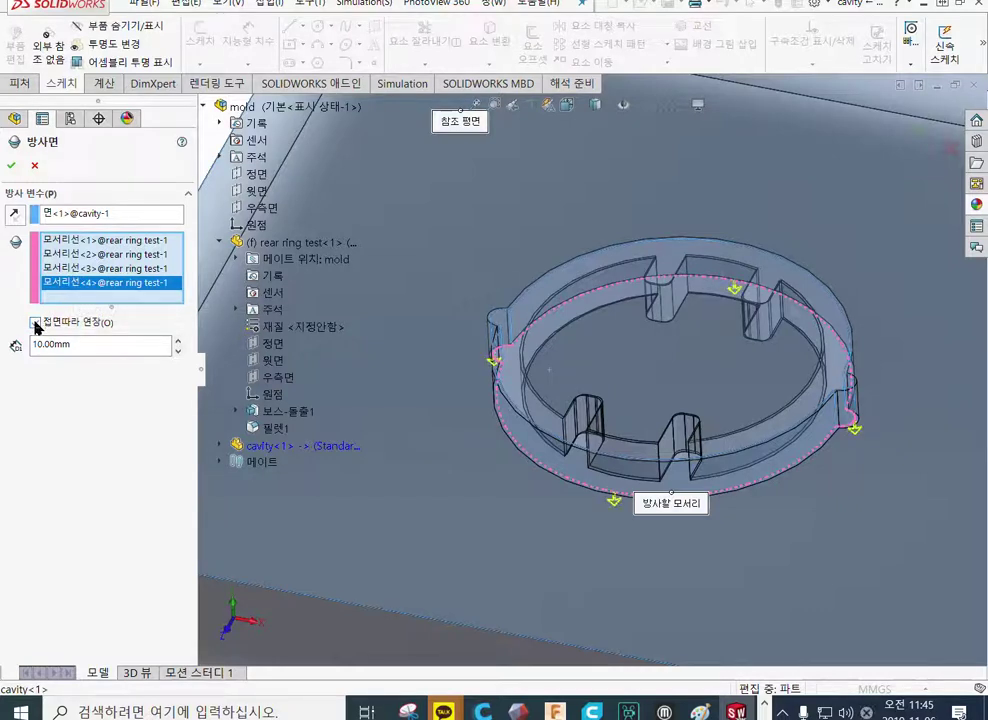
Step: Turn on tangent propagation for the radiate surface
{"action": "left_click", "coordinate": [36, 323]}
{"action": "middle_click_drag", "start_coordinate": [587, 370], "coordinate": [613, 313]}
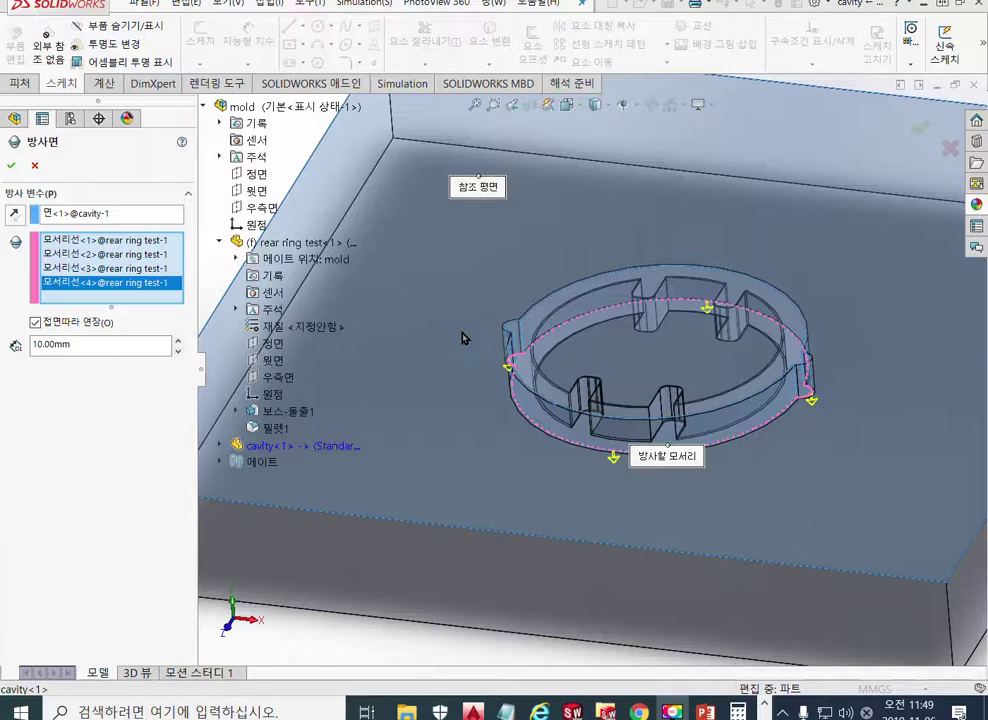
{"action": "scroll", "coordinate": [471, 368], "scroll_direction": "up", "scroll_amount": 2}
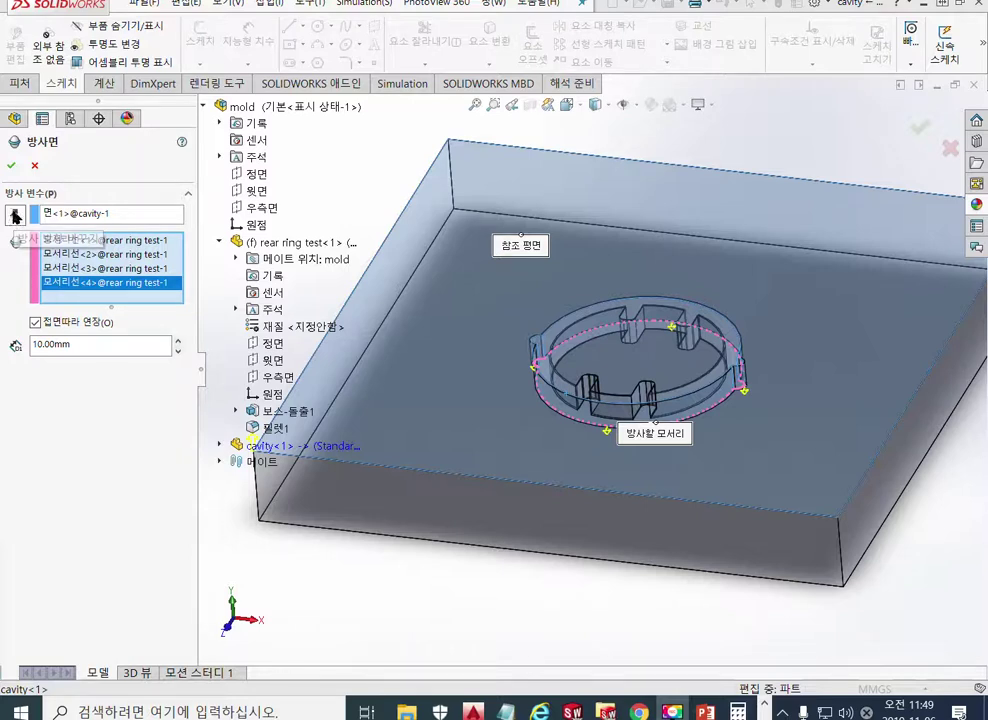
Step: Flip the radiate direction back and forth to compare both orientations of the arrows on the ring edges
{"action": "left_click", "coordinate": [14, 215]}
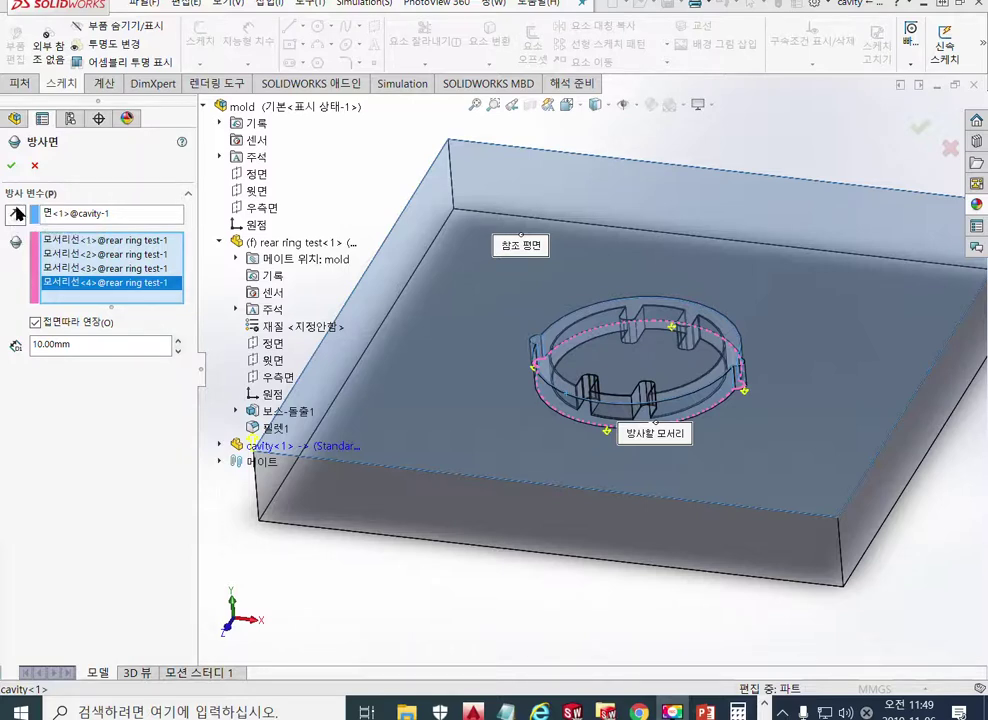
{"action": "left_click", "coordinate": [15, 212]}
{"action": "left_click", "coordinate": [16, 211]}
{"action": "left_click", "coordinate": [16, 211]}
{"action": "left_click", "coordinate": [16, 211]}
{"action": "left_click", "coordinate": [16, 212]}
{"action": "left_click", "coordinate": [16, 209]}
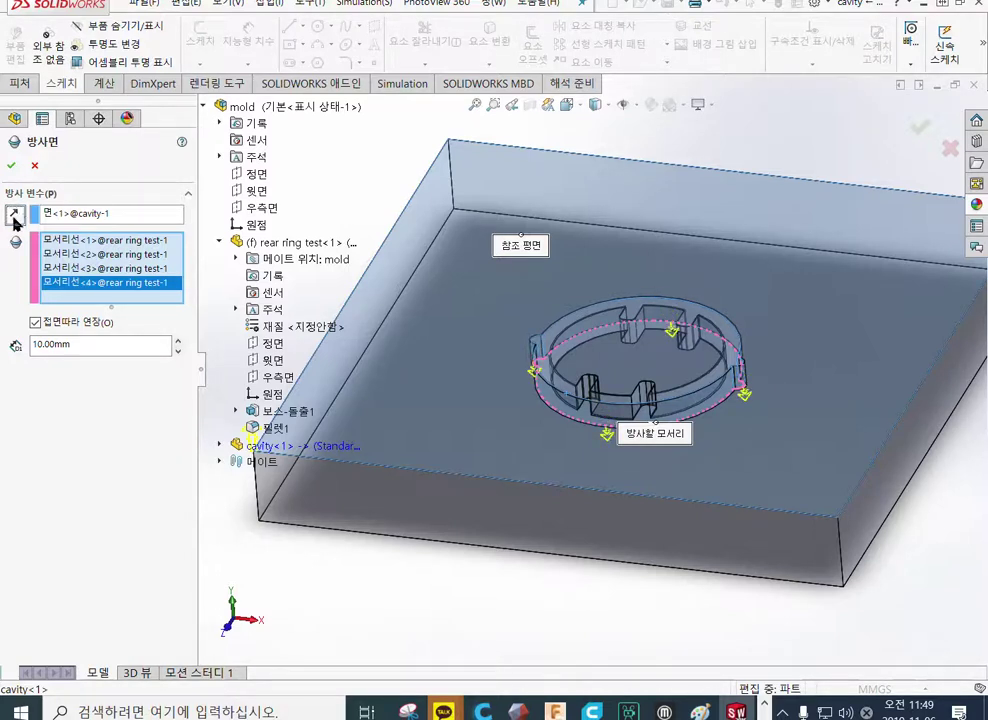
{"action": "left_click", "coordinate": [13, 215]}
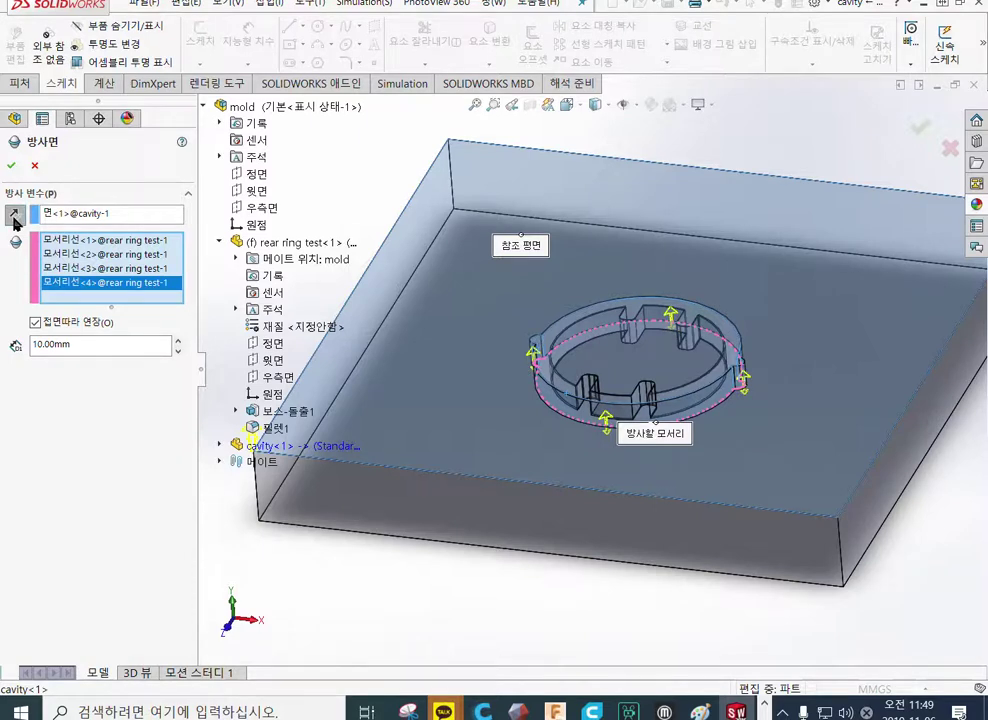
{"action": "left_click", "coordinate": [14, 216]}
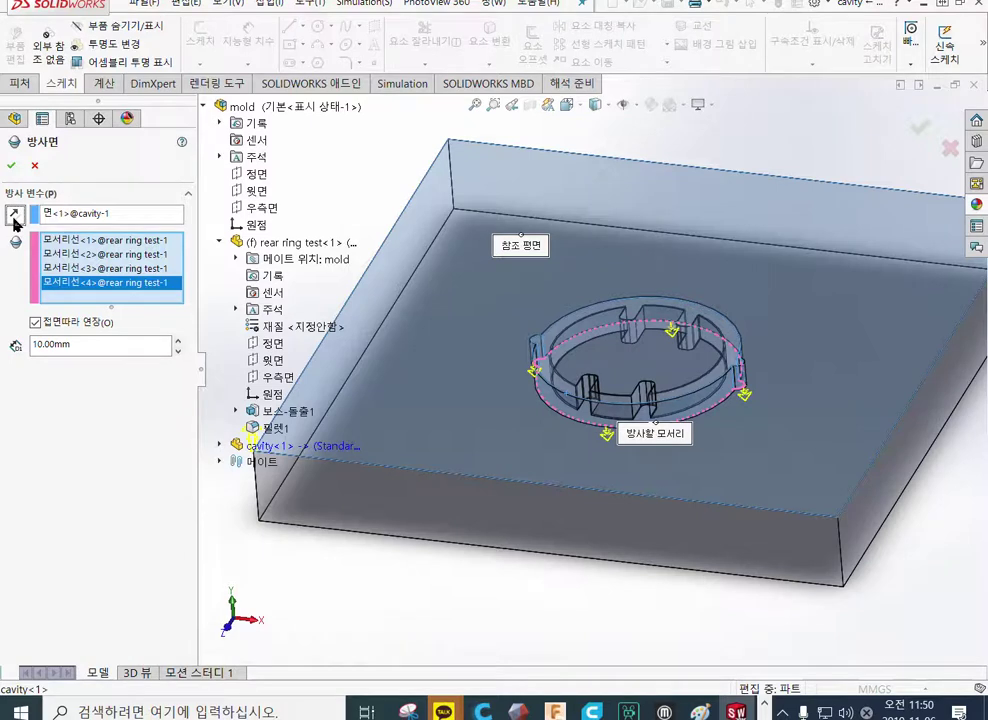
{"action": "left_click", "coordinate": [14, 215]}
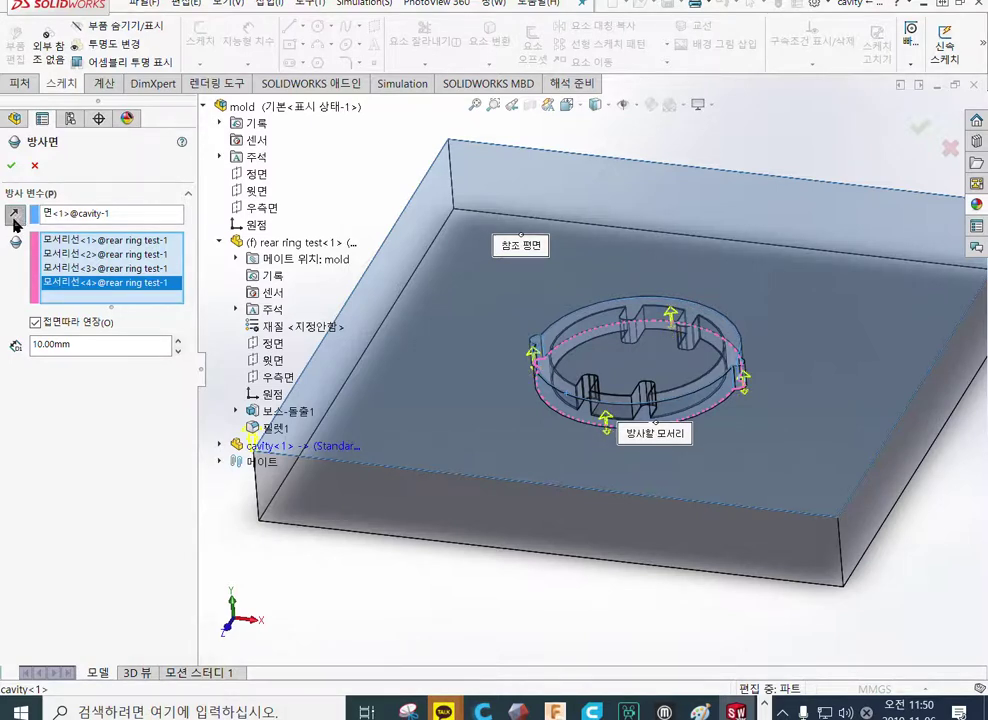
{"action": "left_click", "coordinate": [14, 217]}
{"action": "left_click", "coordinate": [14, 216]}
{"action": "left_click", "coordinate": [14, 216]}
{"action": "left_click", "coordinate": [14, 216]}
{"action": "left_click", "coordinate": [14, 216]}
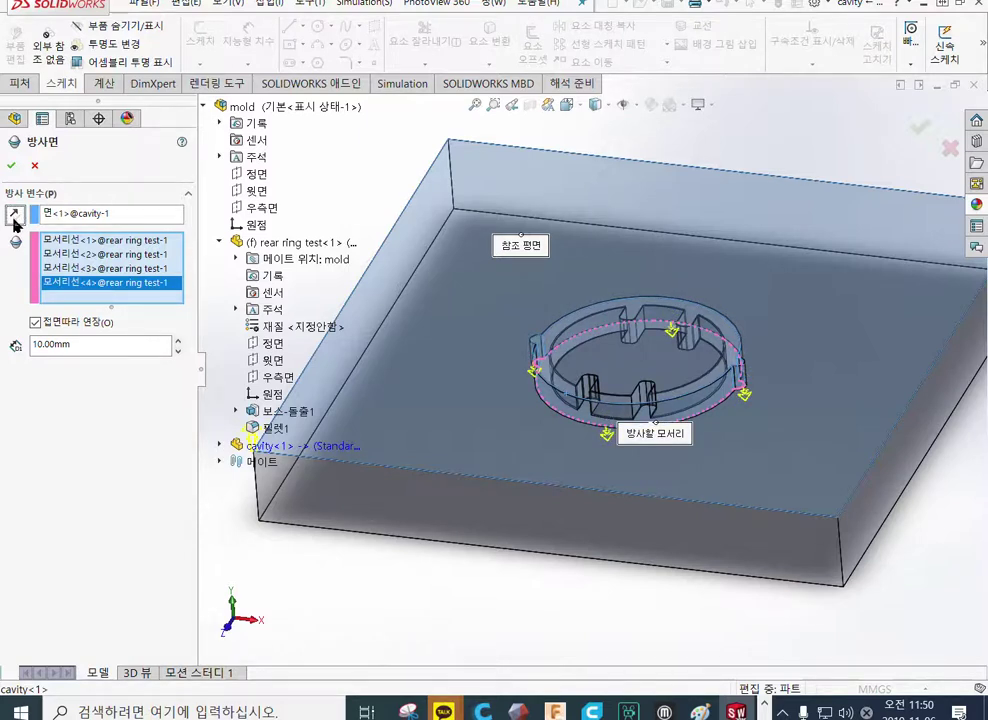
{"action": "left_click", "coordinate": [14, 216]}
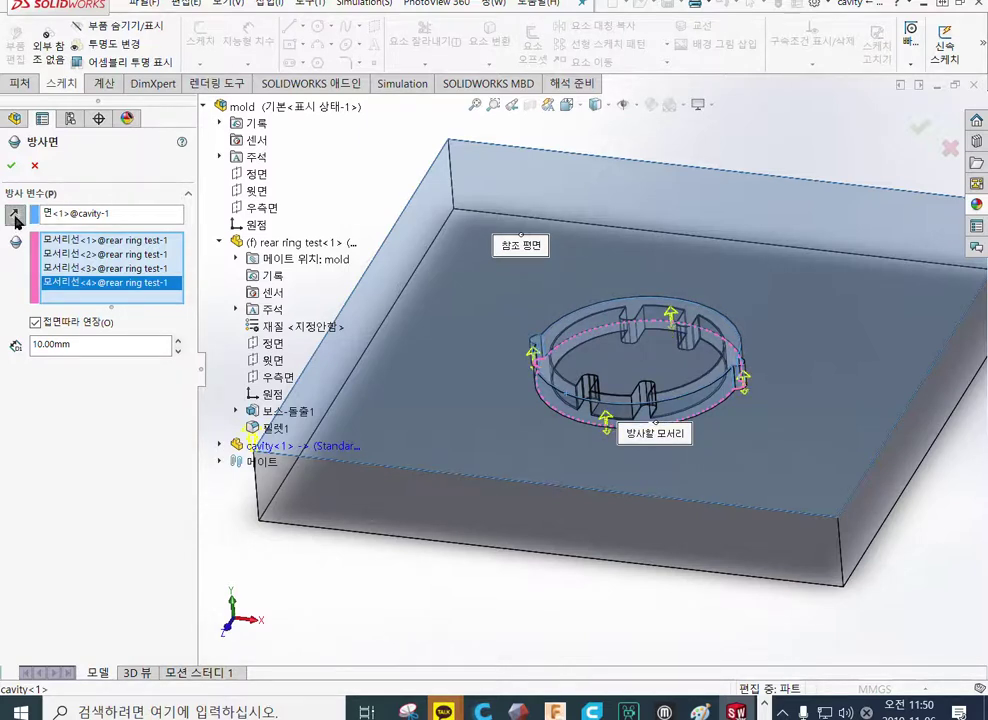
{"action": "left_click", "coordinate": [14, 216]}
{"action": "left_click", "coordinate": [14, 216]}
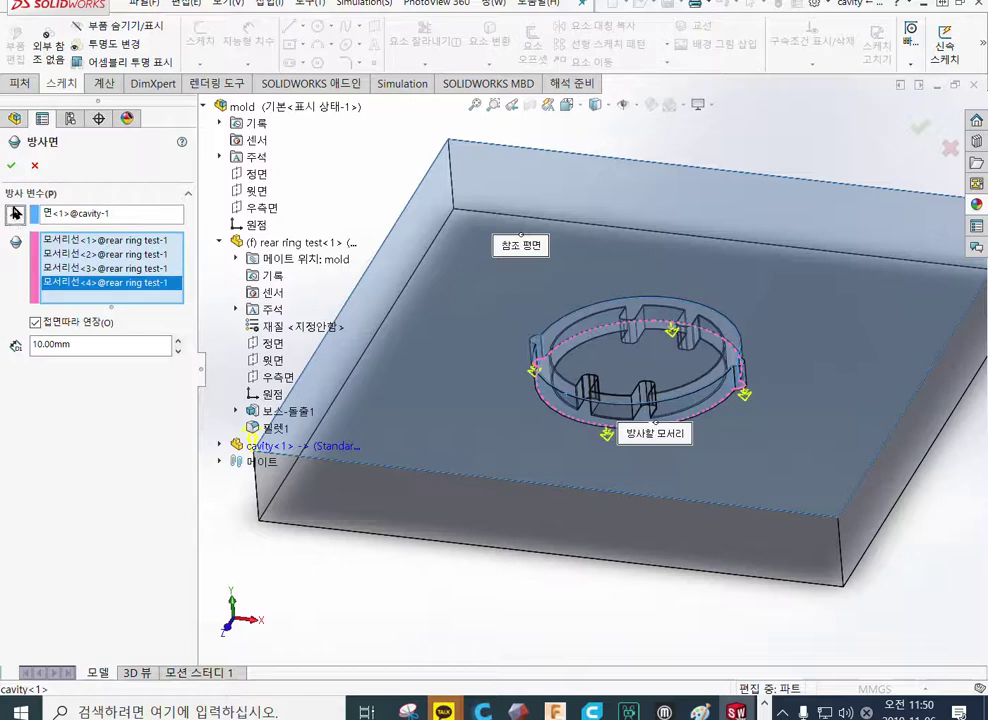
Step: Try to create the 10 mm radiate surface from the ring edges in the original and the reversed direction
{"action": "left_click", "coordinate": [12, 167]}
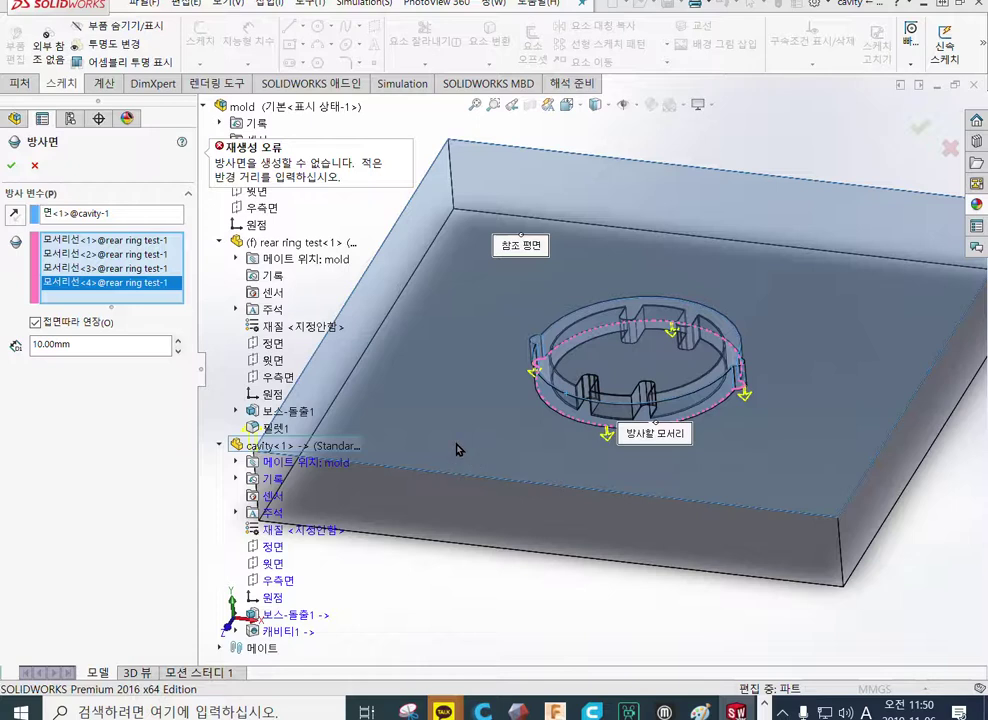
{"action": "left_click", "coordinate": [15, 216]}
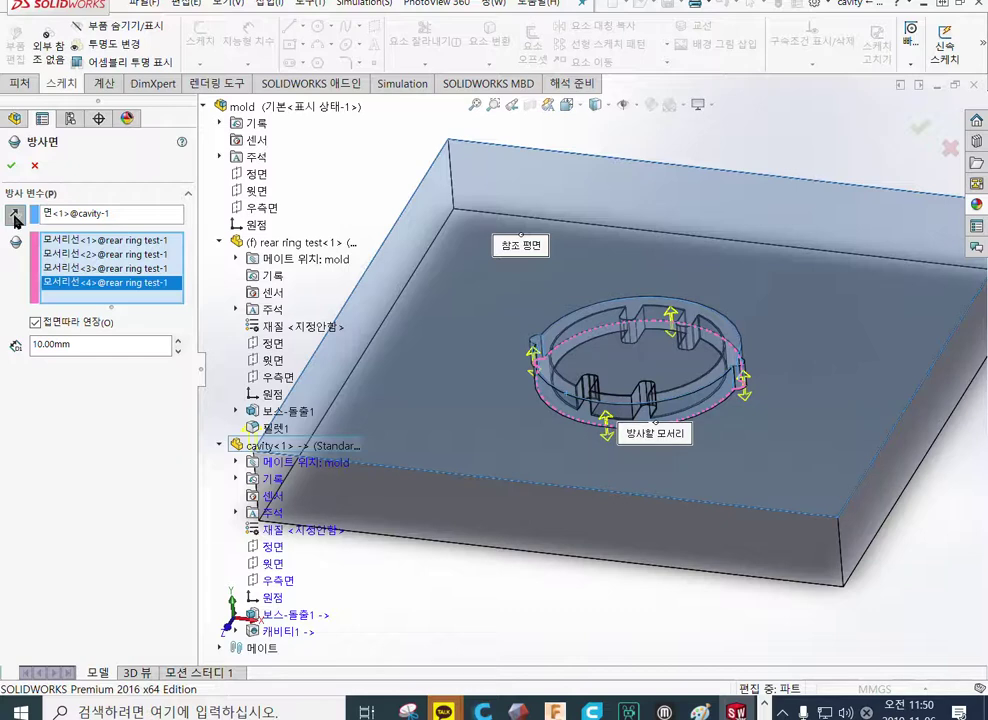
{"action": "left_click", "coordinate": [11, 165]}
Step: Set the radiate distance to 5 mm, try to create the surface, and flip the direction back
{"action": "double_click", "coordinate": [87, 346]}
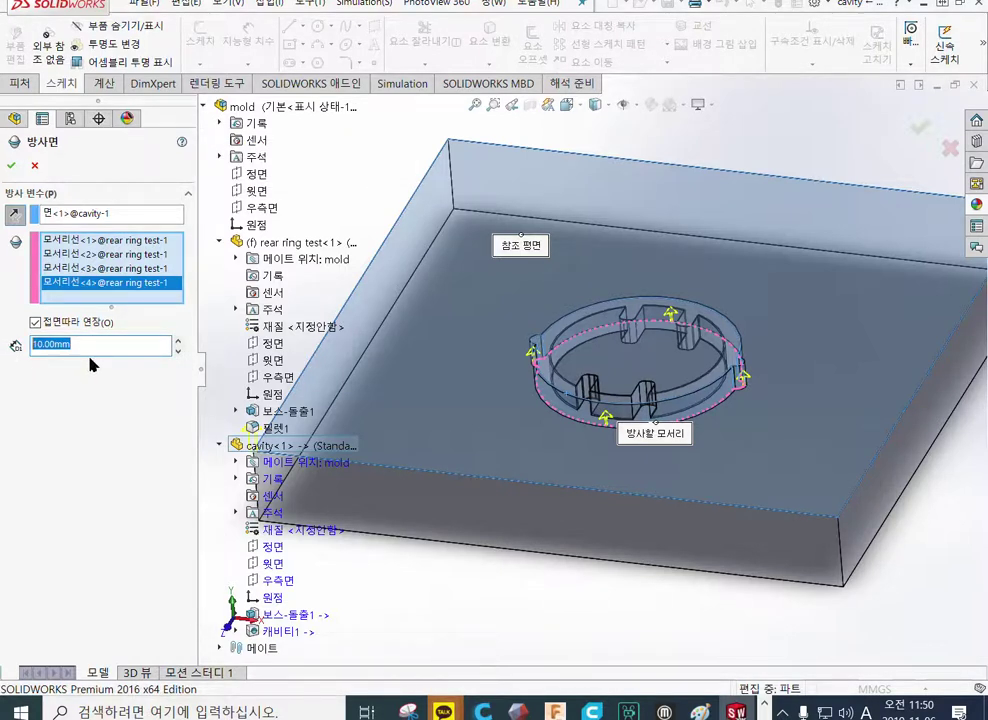
{"action": "type", "text": "5"}
{"action": "left_click", "coordinate": [13, 165]}
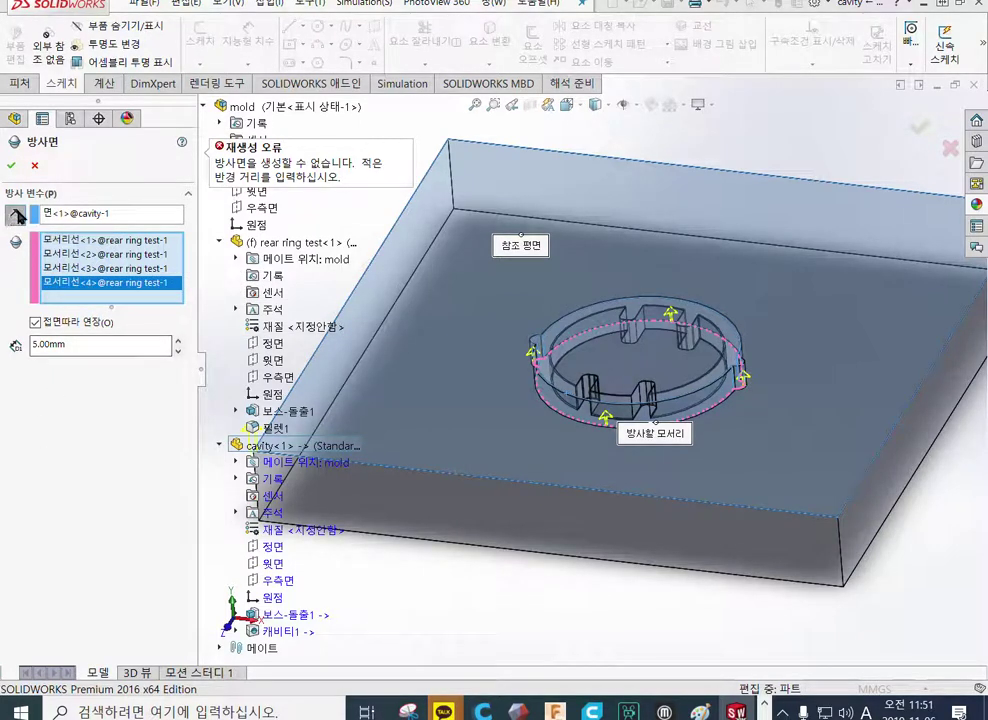
{"action": "left_click", "coordinate": [15, 216]}
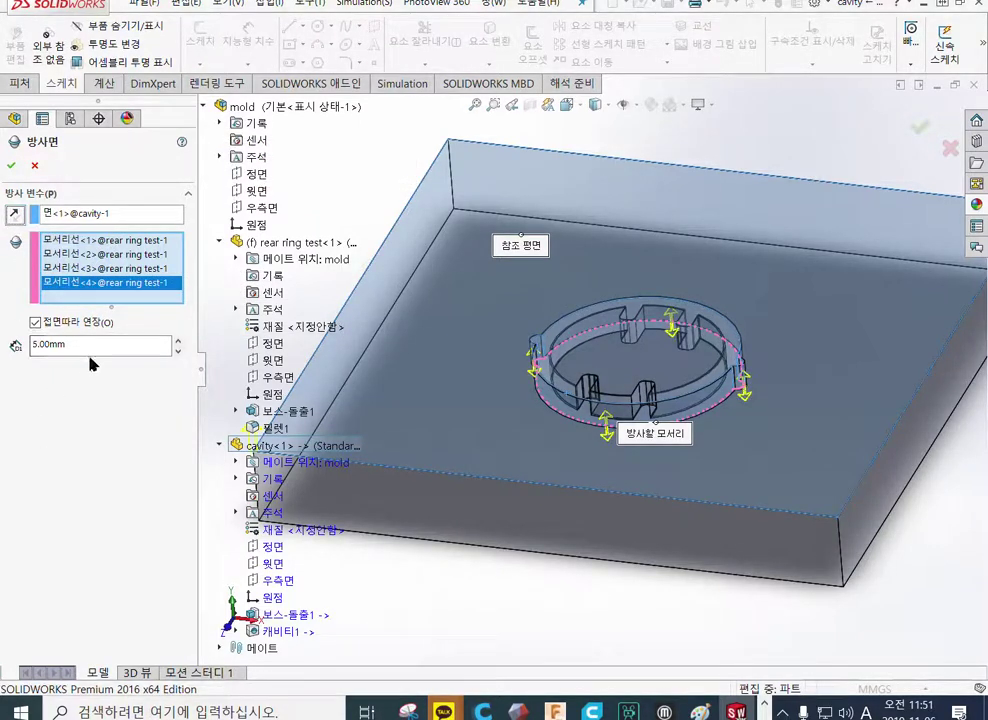
Step: Clear all ring edges from the selection and pick the cavity part's front outer arc edge at the pocket instead
{"action": "right_click", "coordinate": [97, 287]}
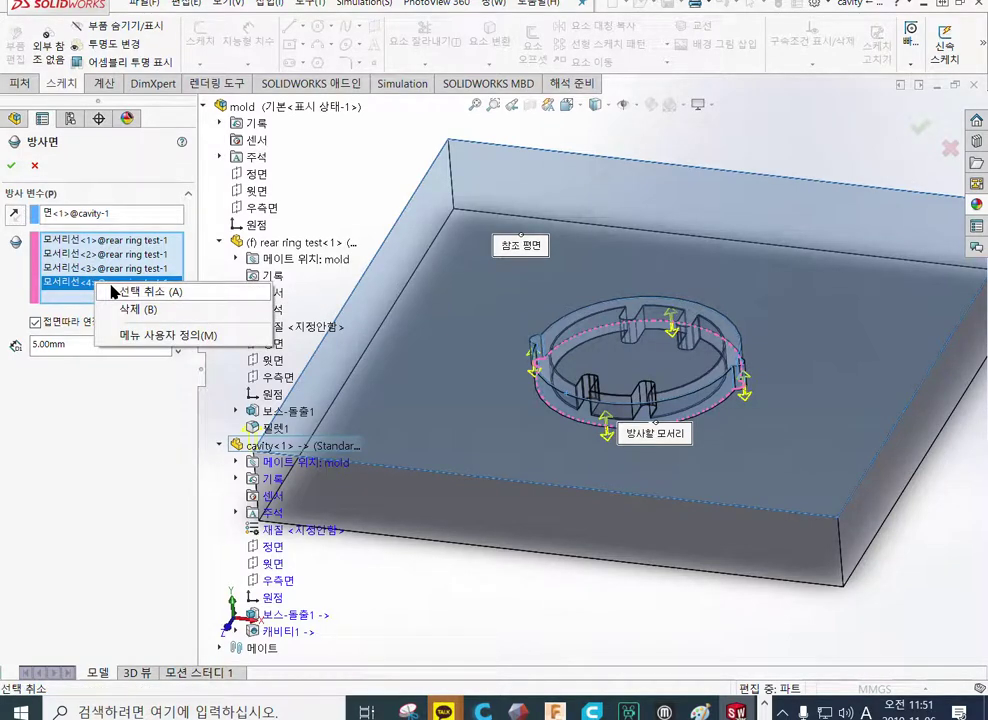
{"action": "left_click", "coordinate": [113, 291]}
{"action": "scroll", "coordinate": [609, 444], "scroll_direction": "down", "scroll_amount": 5}
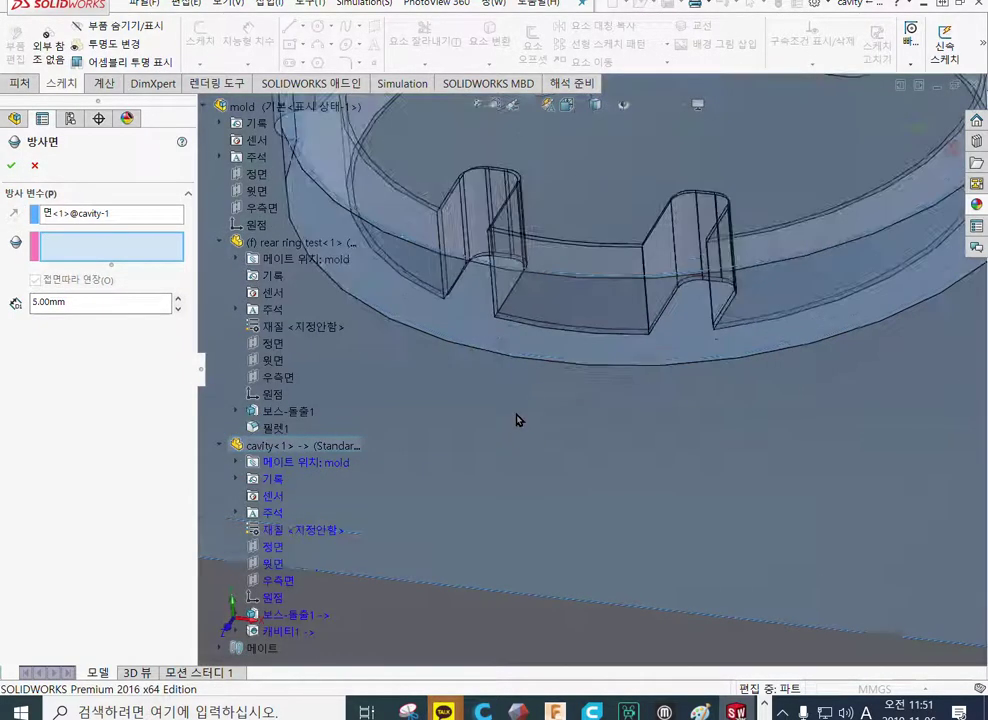
{"action": "middle_click_drag", "start_coordinate": [498, 410], "coordinate": [578, 516]}
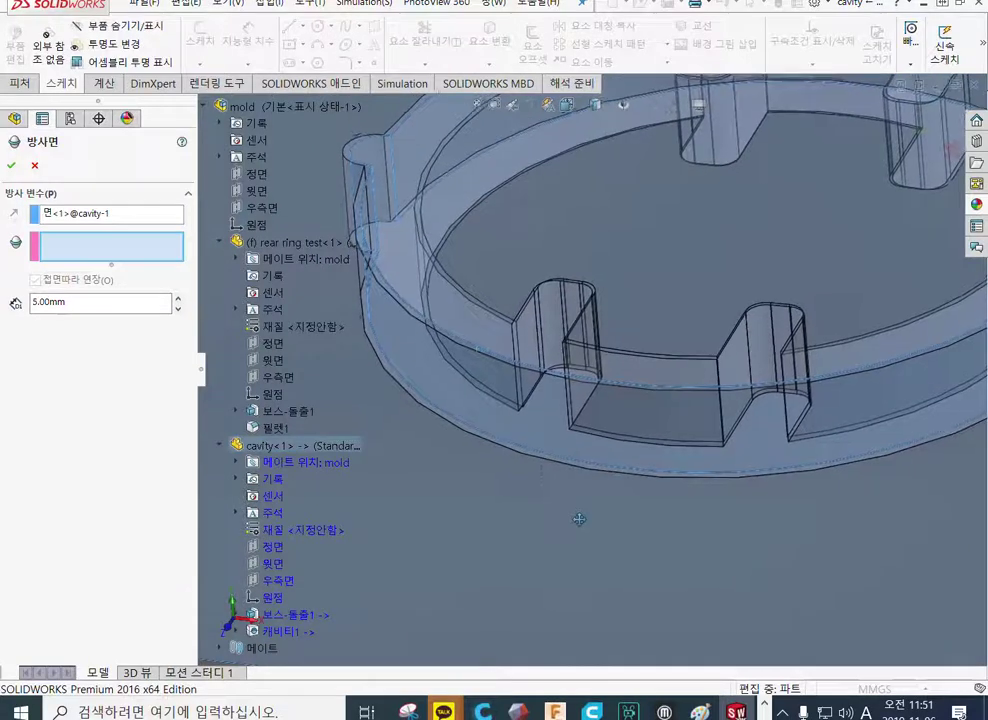
{"action": "left_click", "coordinate": [558, 466]}
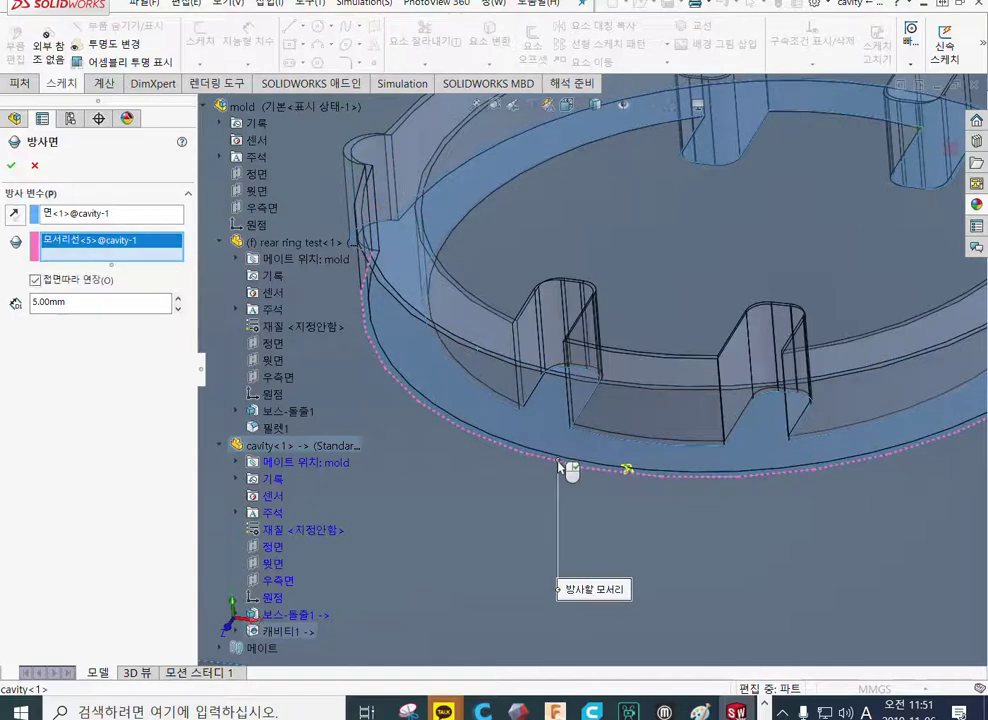
Step: Add the cavity's curved lug edge adjoining the front arc and the rear outer arc edge to the radiate selection
{"action": "scroll", "coordinate": [795, 490], "scroll_direction": "up", "scroll_amount": 4}
{"action": "scroll", "coordinate": [815, 341], "scroll_direction": "down", "scroll_amount": 3}
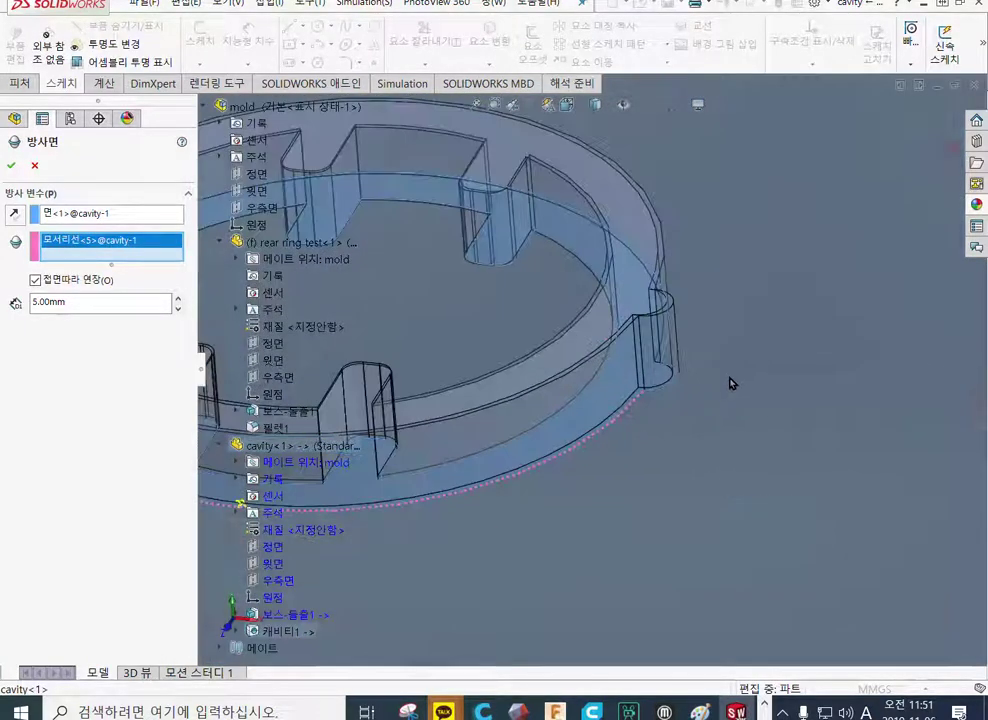
{"action": "left_click", "coordinate": [662, 396]}
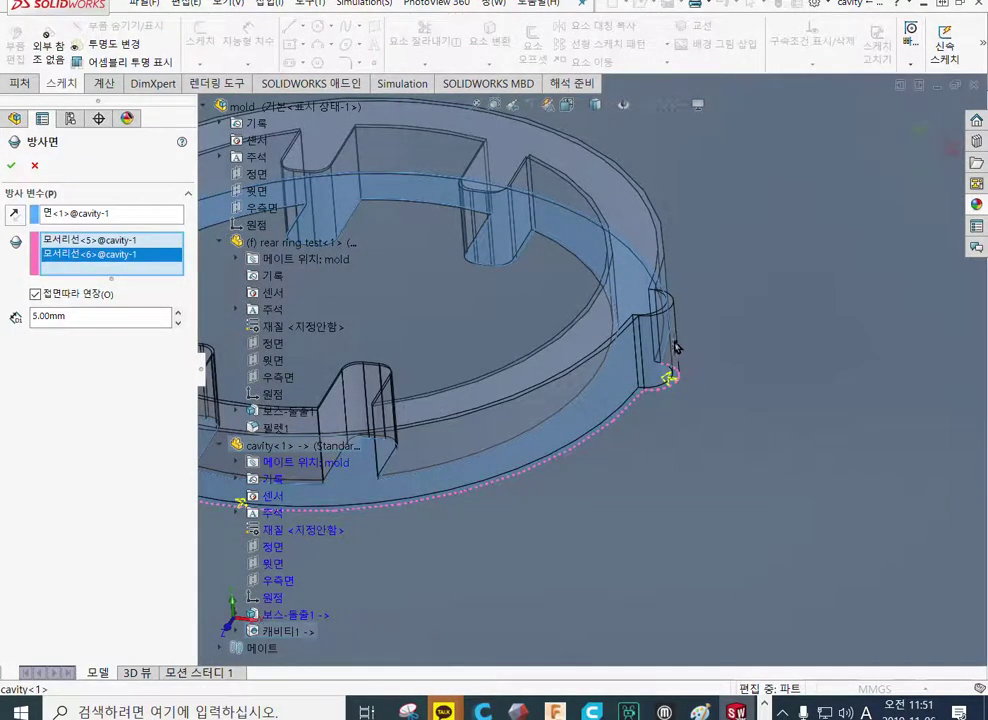
{"action": "left_click", "coordinate": [667, 352]}
{"action": "scroll", "coordinate": [393, 375], "scroll_direction": "up", "scroll_amount": 3}
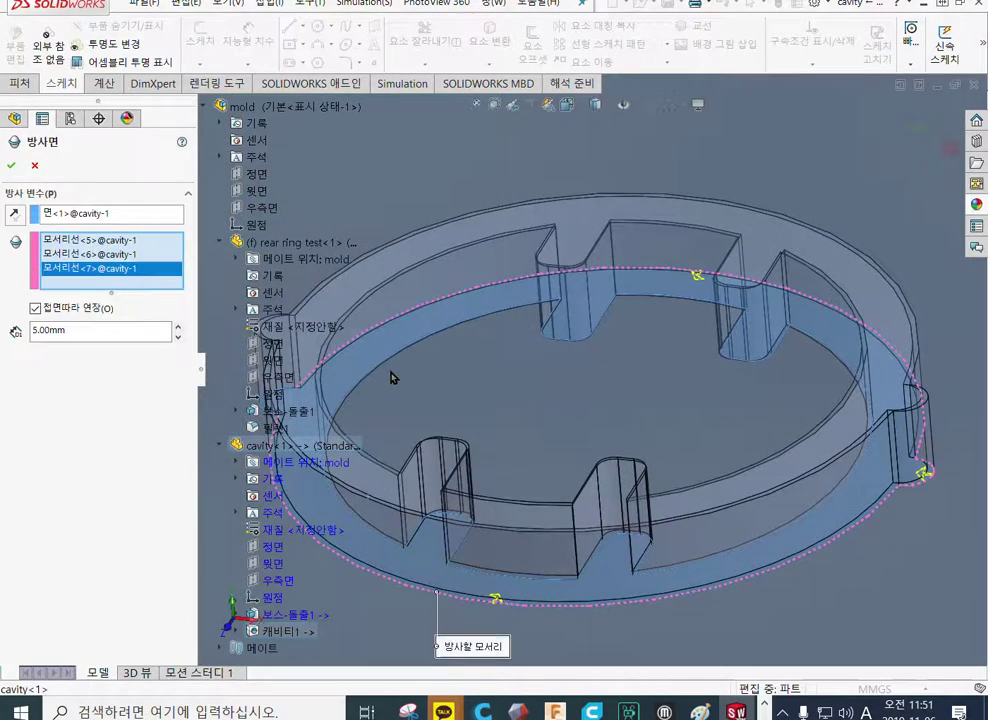
Step: Add the opposite lug's curved cavity edge to close the edge loop, and check the complete selection
{"action": "scroll", "coordinate": [463, 420], "scroll_direction": "down", "scroll_amount": 5}
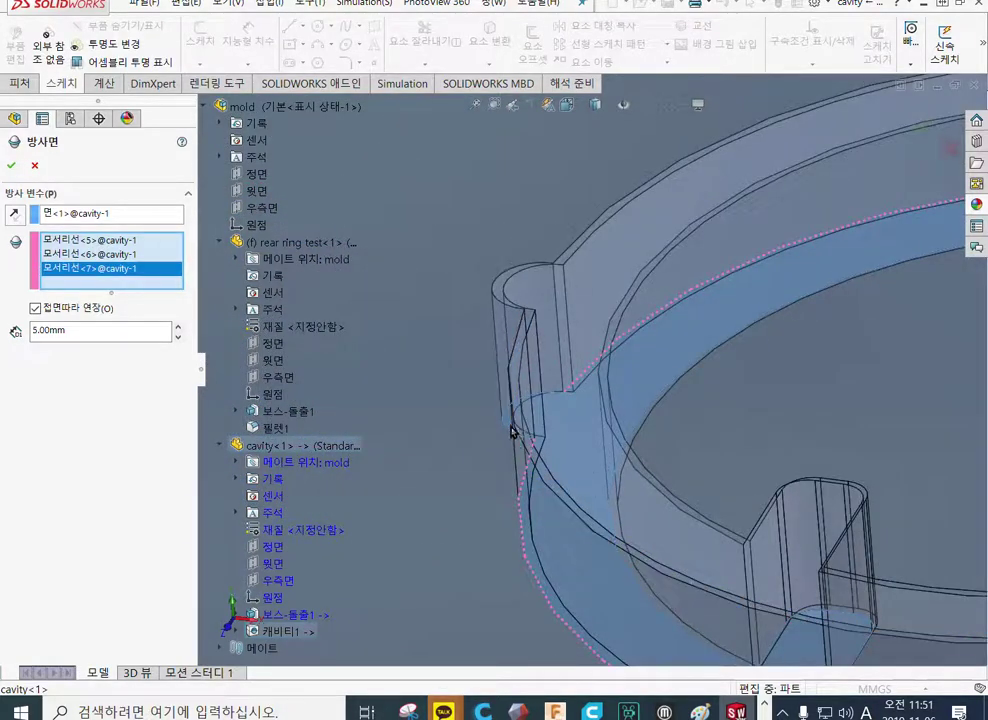
{"action": "left_click", "coordinate": [509, 428]}
{"action": "scroll", "coordinate": [466, 438], "scroll_direction": "up", "scroll_amount": 4}
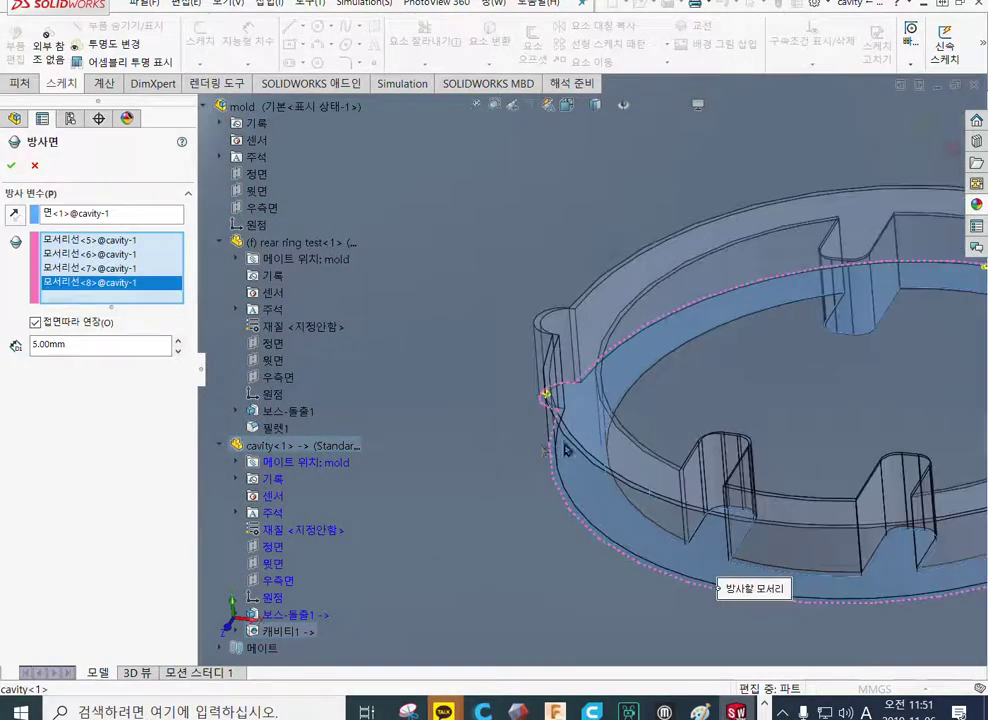
{"action": "scroll", "coordinate": [591, 325], "scroll_direction": "down", "scroll_amount": 3}
{"action": "middle_click_drag", "start_coordinate": [832, 428], "coordinate": [761, 359]}
{"action": "scroll", "coordinate": [712, 342], "scroll_direction": "up", "scroll_amount": 4}
{"action": "scroll", "coordinate": [686, 358], "scroll_direction": "down", "scroll_amount": 3}
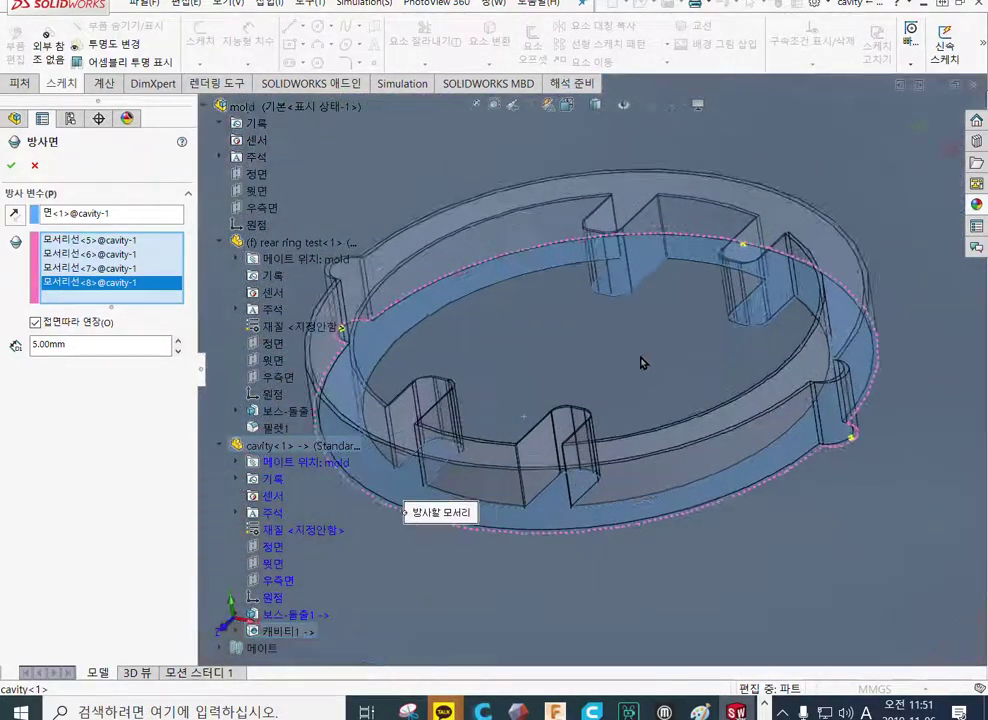
{"action": "key", "text": "F9"}
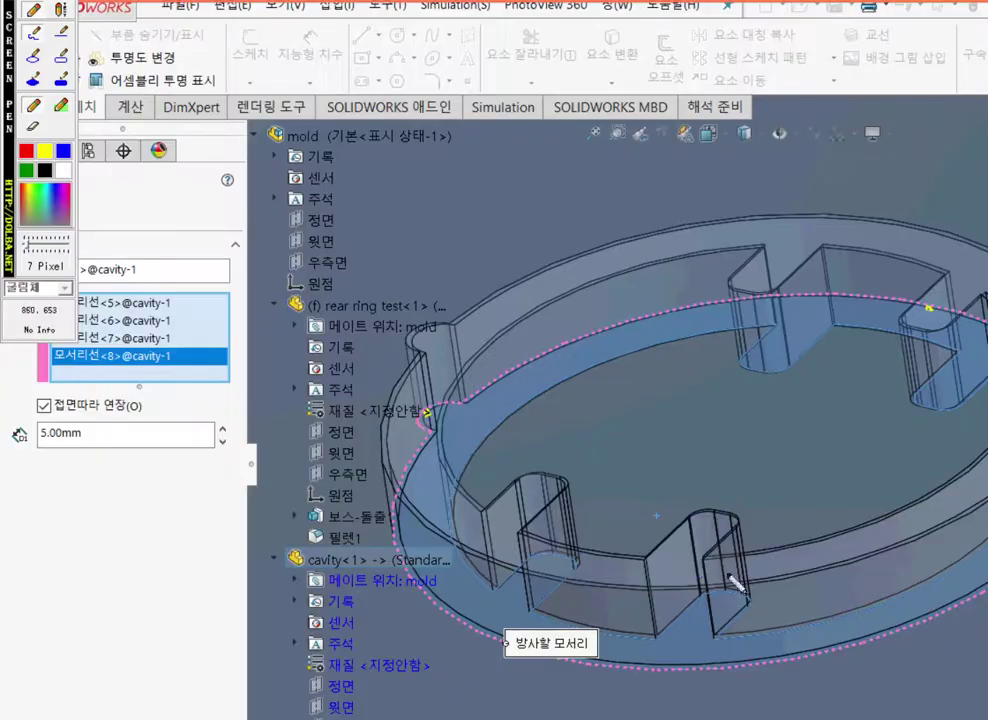
{"action": "mouse_move", "coordinate": [470, 389]}
{"action": "left_mouse_down"}
{"action": "mouse_move", "coordinate": [626, 317]}
{"action": "mouse_move", "coordinate": [830, 293]}
{"action": "left_mouse_up"}
{"action": "mouse_move", "coordinate": [466, 392]}
{"action": "left_mouse_down"}
{"action": "mouse_move", "coordinate": [400, 478]}
{"action": "mouse_move", "coordinate": [420, 624]}
{"action": "left_mouse_up"}
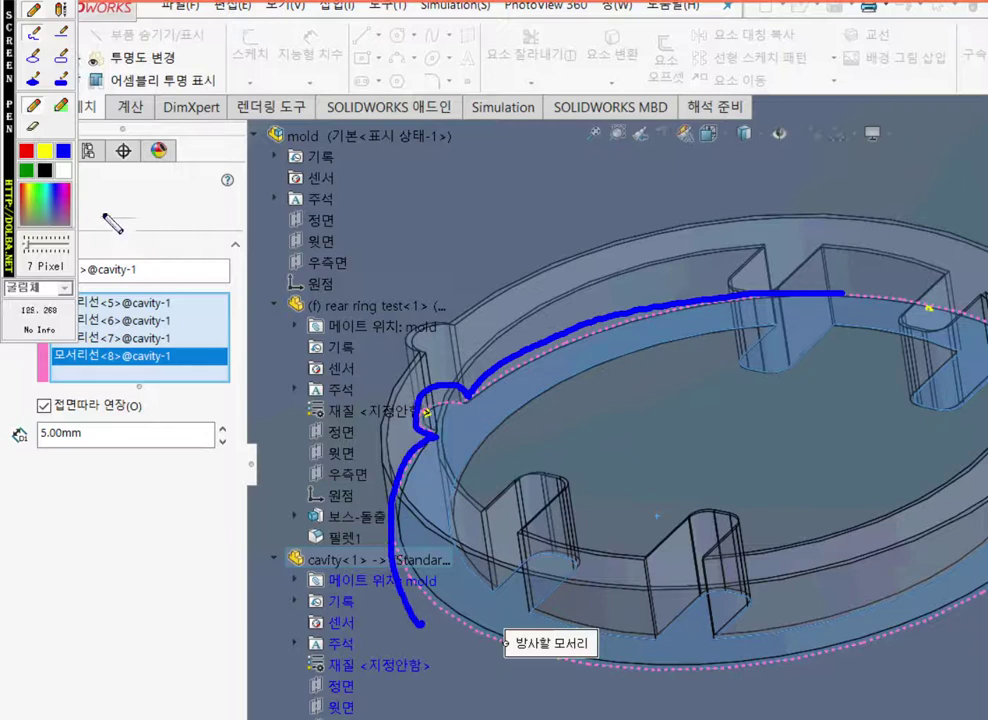
{"action": "left_click", "coordinate": [41, 149]}
{"action": "mouse_move", "coordinate": [432, 418]}
{"action": "left_mouse_down"}
{"action": "mouse_move", "coordinate": [505, 436]}
{"action": "mouse_move", "coordinate": [483, 447]}
{"action": "left_mouse_up"}
{"action": "mouse_move", "coordinate": [428, 414]}
{"action": "left_mouse_down"}
{"action": "mouse_move", "coordinate": [366, 382]}
{"action": "mouse_move", "coordinate": [383, 399]}
{"action": "left_mouse_up"}
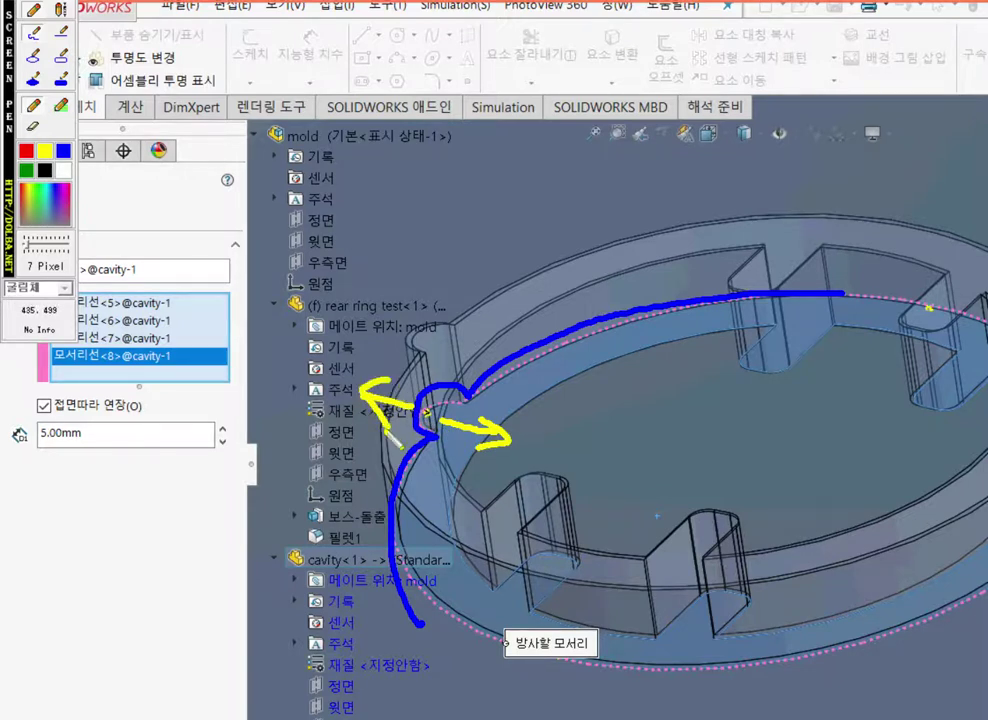
{"action": "mouse_move", "coordinate": [405, 172]}
{"action": "left_mouse_down"}
{"action": "mouse_move", "coordinate": [440, 158]}
{"action": "mouse_move", "coordinate": [495, 165]}
{"action": "mouse_move", "coordinate": [565, 150]}
{"action": "left_mouse_up"}
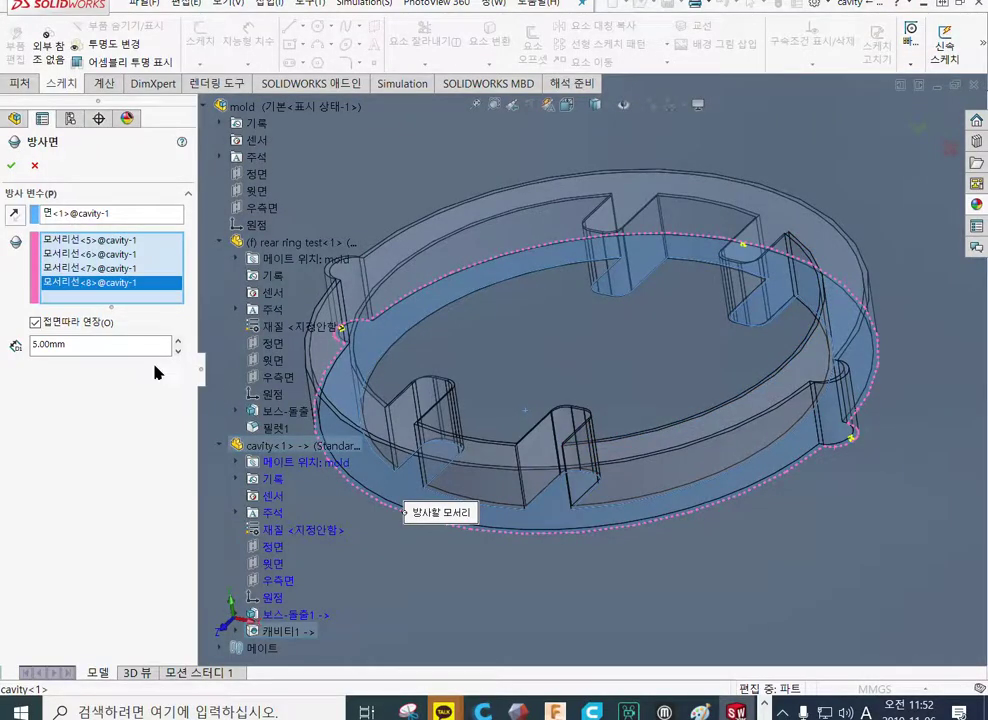
Step: Set the radiate distance to 10 mm and create the radiate surface from the four selected cavity edges
{"action": "left_click_drag", "start_coordinate": [146, 437], "coordinate": [66, 432]}
{"action": "left_click_drag", "start_coordinate": [60, 343], "coordinate": [32, 344]}
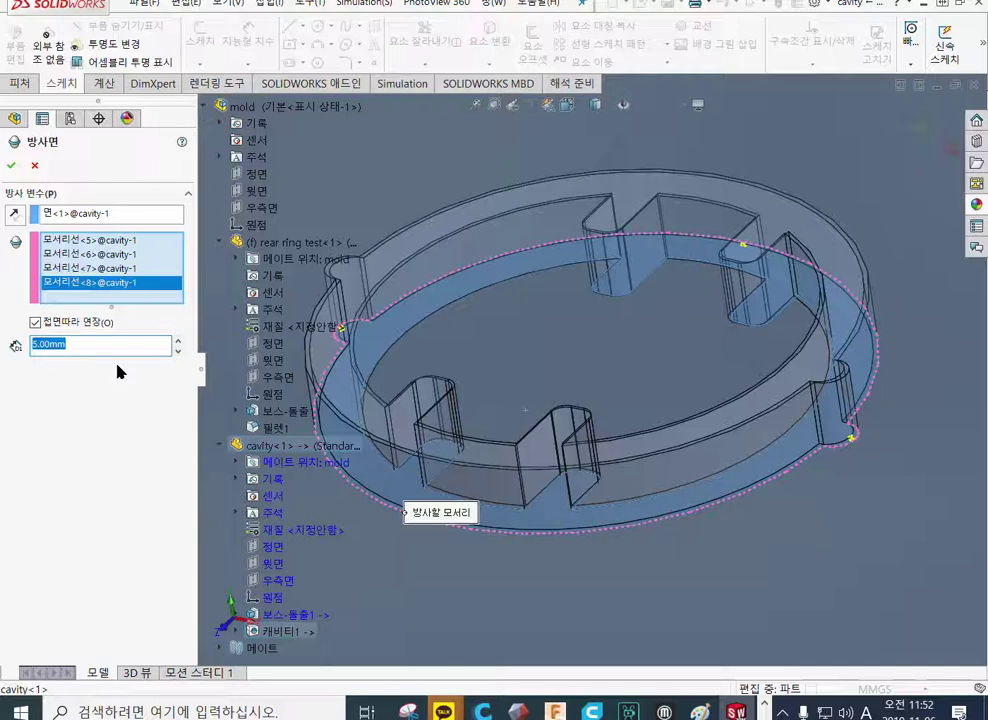
{"action": "type", "text": "10"}
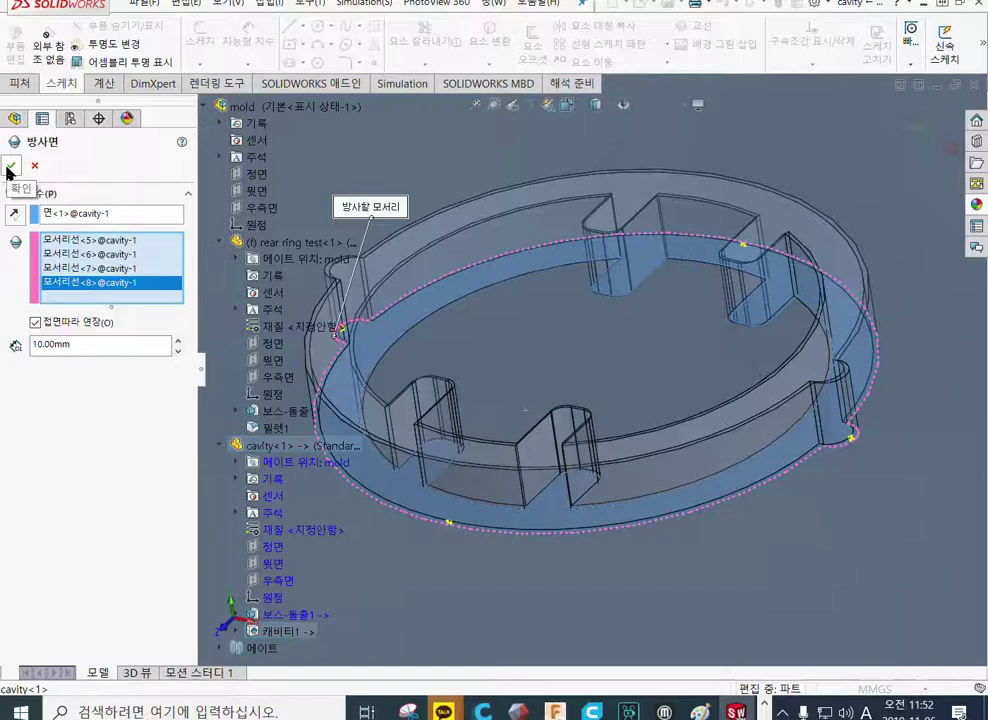
{"action": "mouse_move", "coordinate": [520, 269]}
{"action": "middle_mouse_down"}
{"action": "mouse_move", "coordinate": [532, 412]}
{"action": "mouse_move", "coordinate": [520, 260]}
{"action": "middle_mouse_up"}
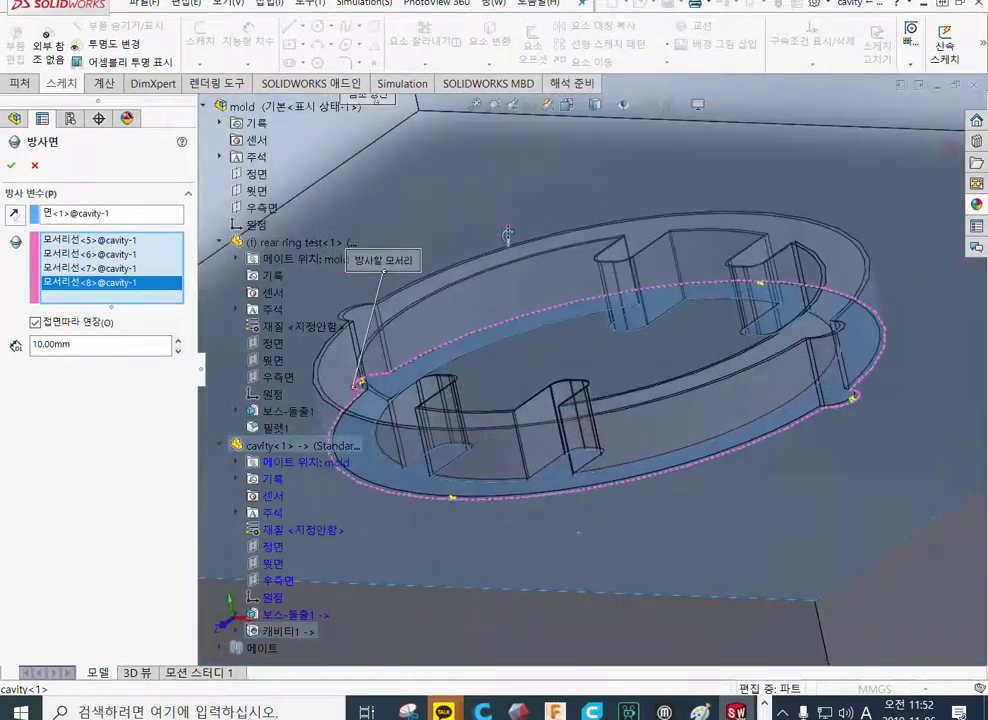
{"action": "left_click", "coordinate": [11, 165]}
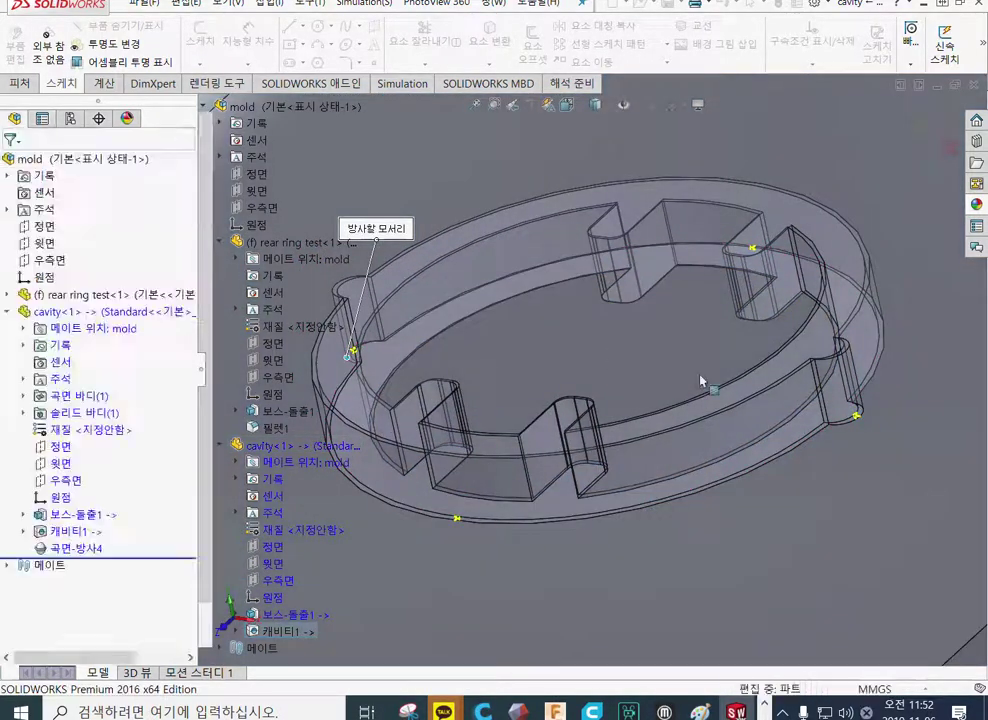
Step: Hide the cavity part's solid body so only the radiate surface and the ring part are displayed
{"action": "scroll", "coordinate": [630, 378], "scroll_direction": "up", "scroll_amount": 5}
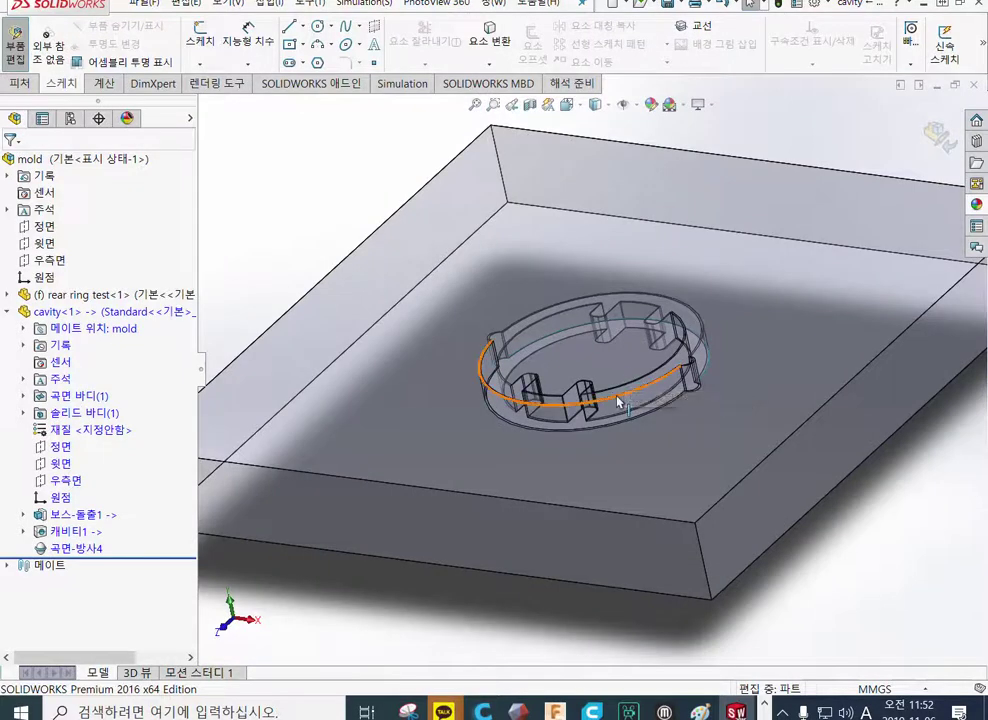
{"action": "left_click", "coordinate": [66, 550]}
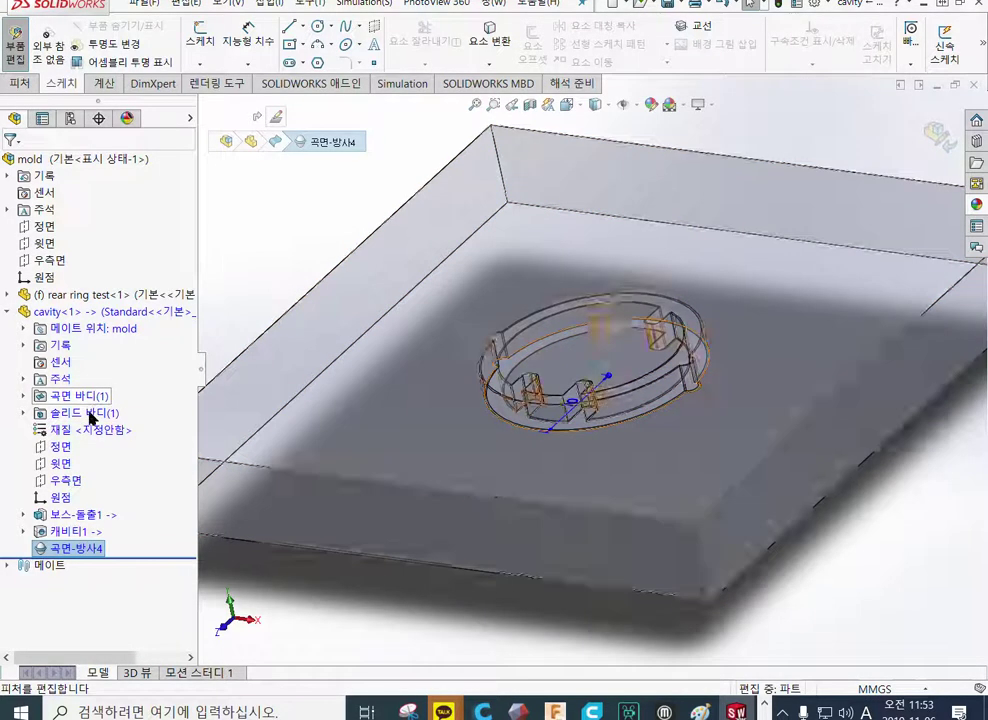
{"action": "left_click", "coordinate": [24, 413]}
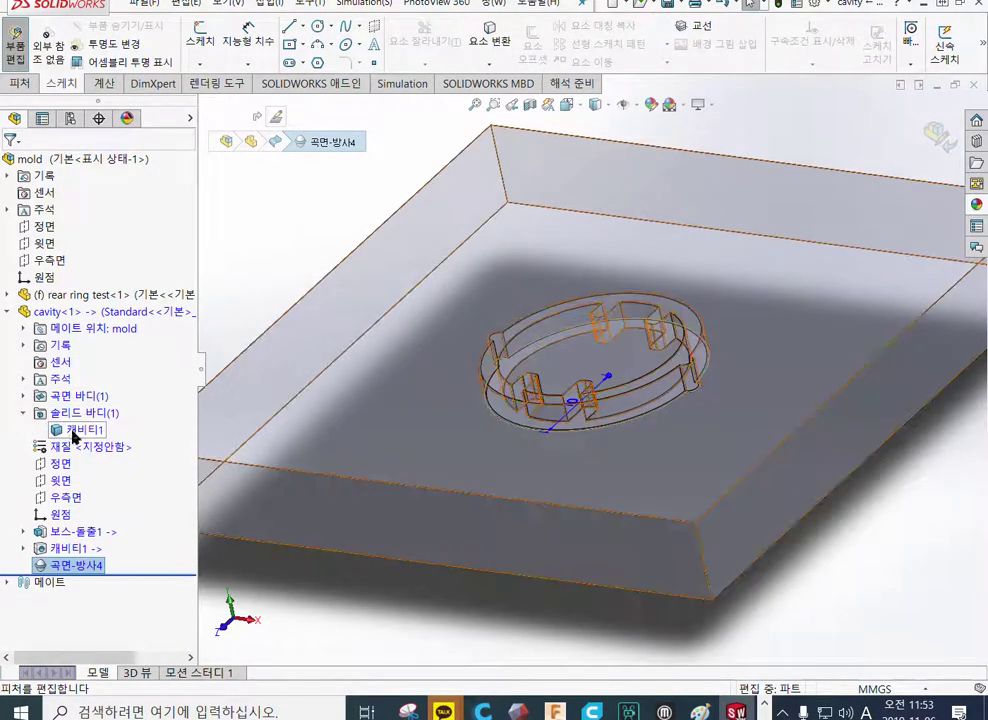
{"action": "left_click", "coordinate": [83, 431]}
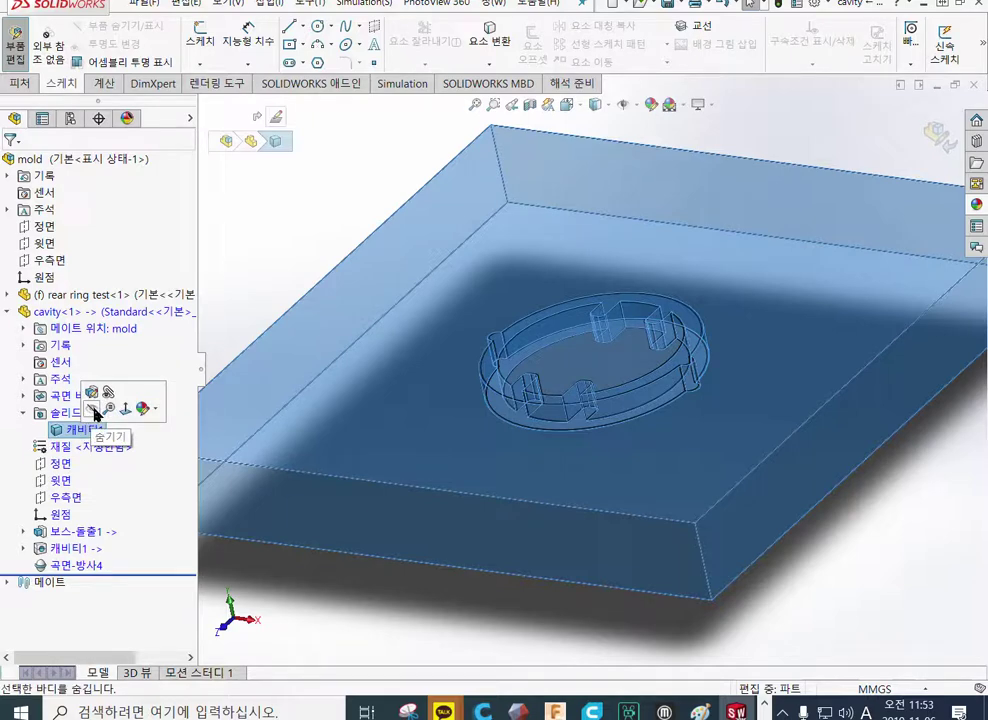
{"action": "left_click", "coordinate": [95, 410]}
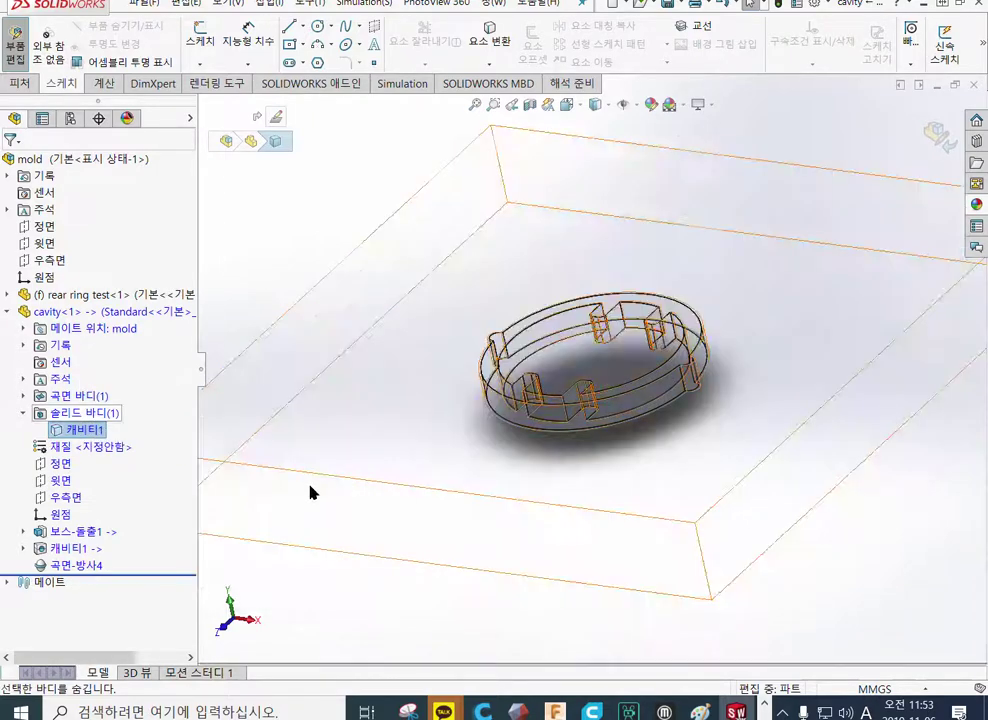
{"action": "left_click", "coordinate": [419, 594]}
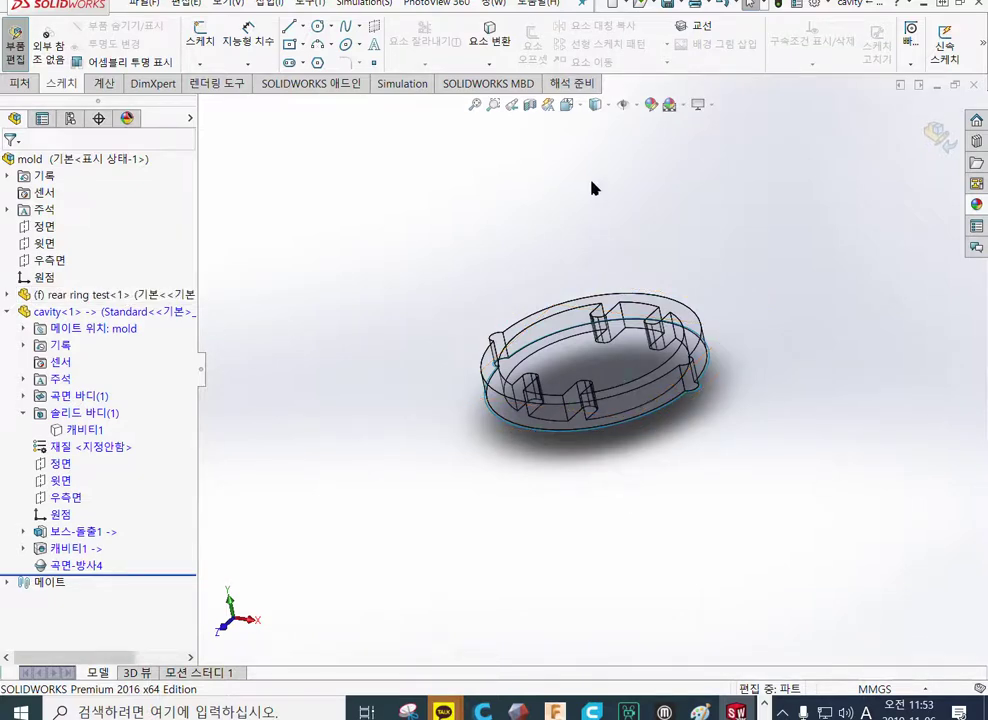
Step: Examine the radiate surface's outer edge along the front arc and beside the lug
{"action": "mouse_move", "coordinate": [598, 106]}
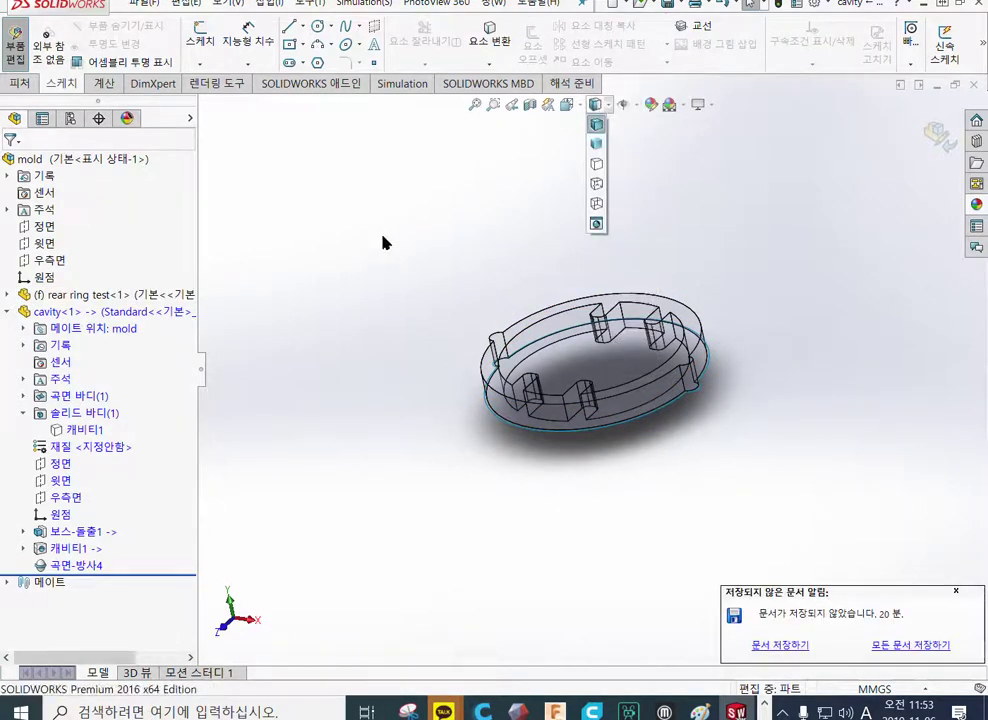
{"action": "scroll", "coordinate": [501, 472], "scroll_direction": "down", "scroll_amount": 5}
{"action": "scroll", "coordinate": [501, 472], "scroll_direction": "down", "scroll_amount": 3}
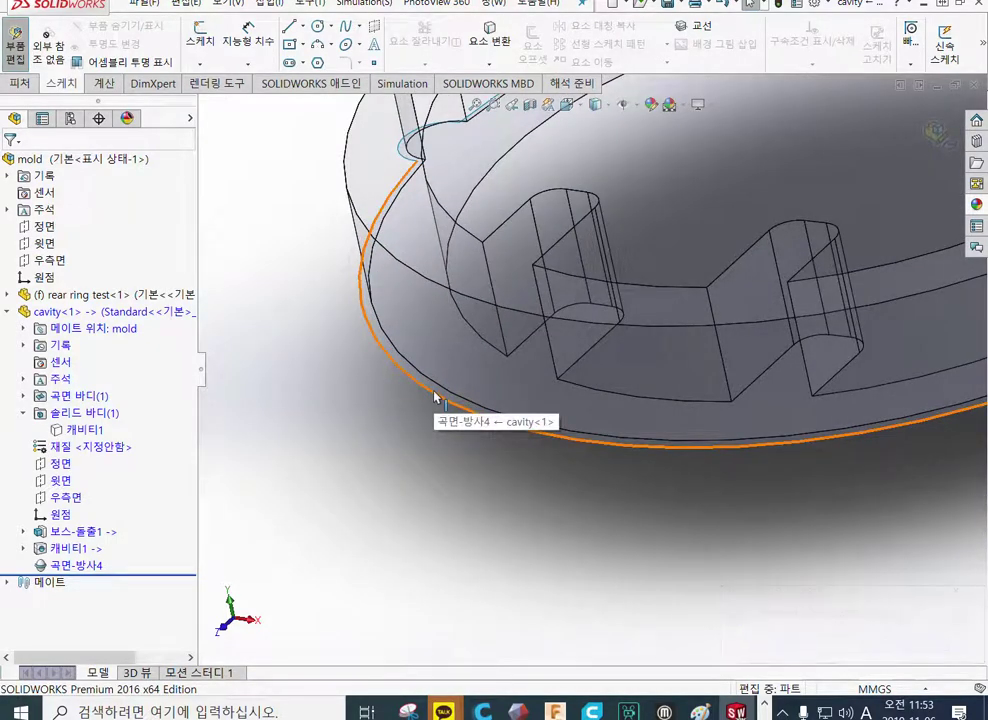
{"action": "left_click", "coordinate": [435, 396]}
{"action": "middle_click_drag", "start_coordinate": [415, 420], "coordinate": [421, 395]}
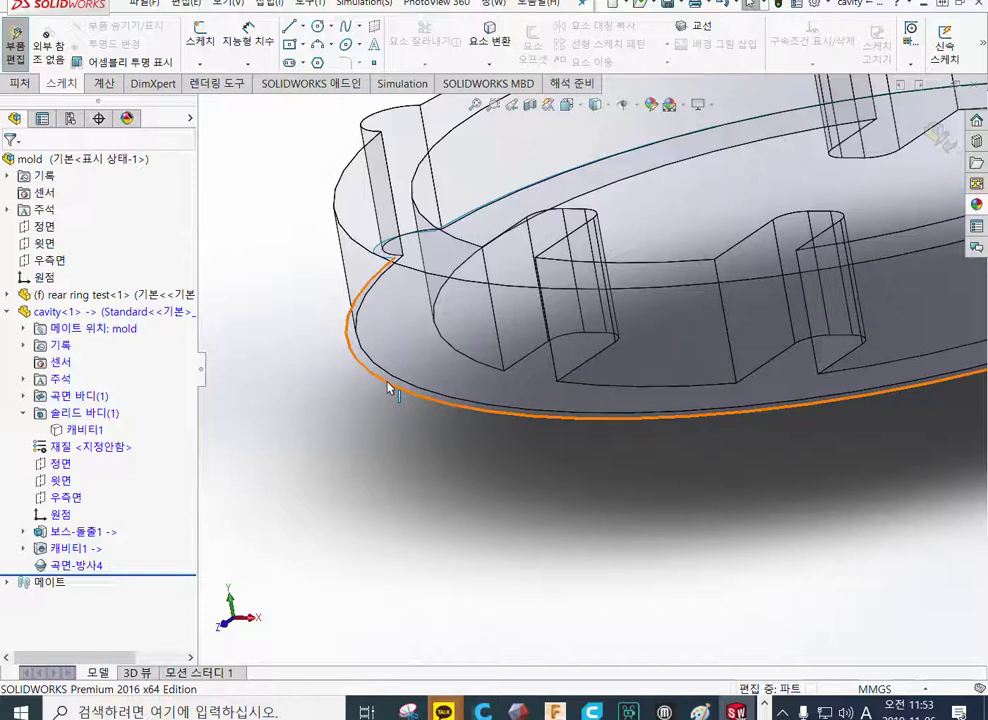
{"action": "left_click", "coordinate": [390, 390]}
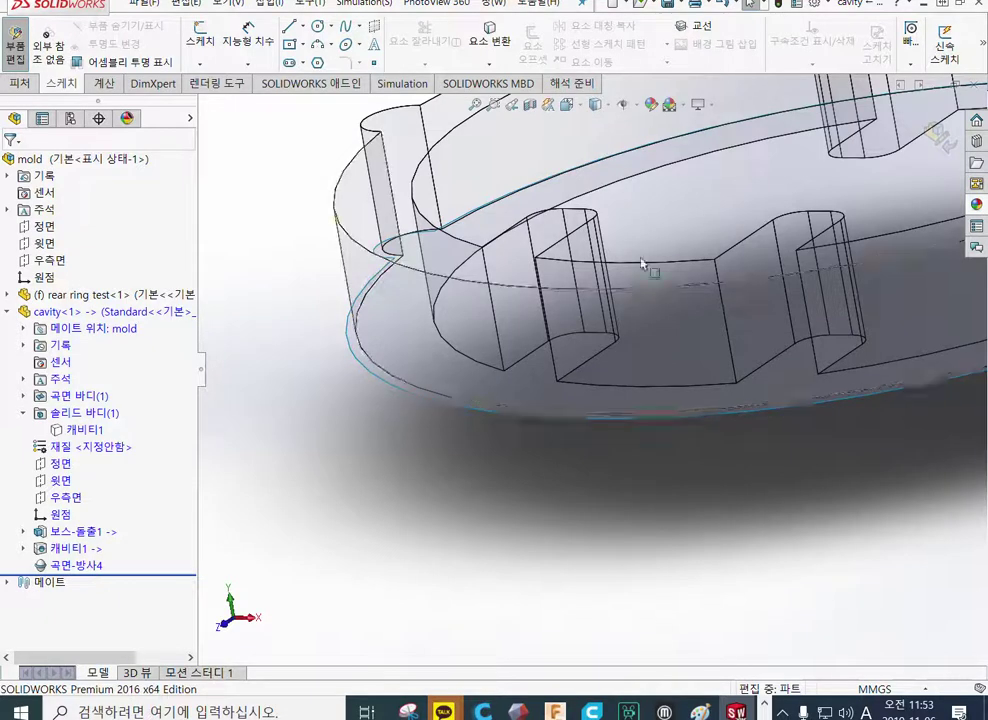
Step: Show the Surfaces toolbar and bring the whole ring with its radiate surface into view
{"action": "right_click", "coordinate": [846, 66]}
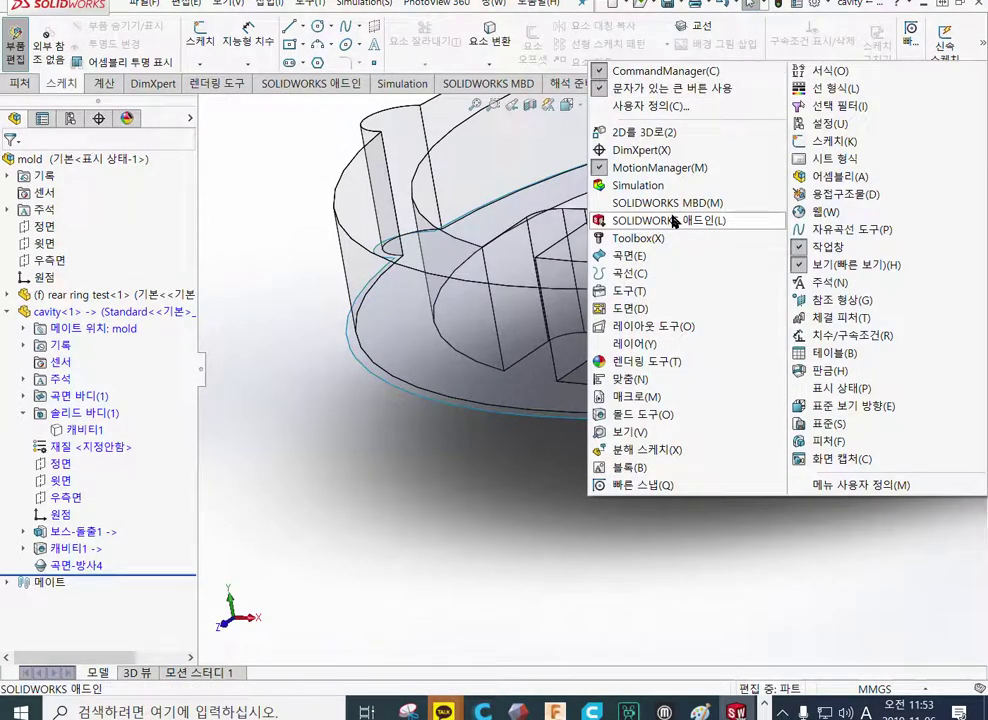
{"action": "left_click", "coordinate": [661, 256]}
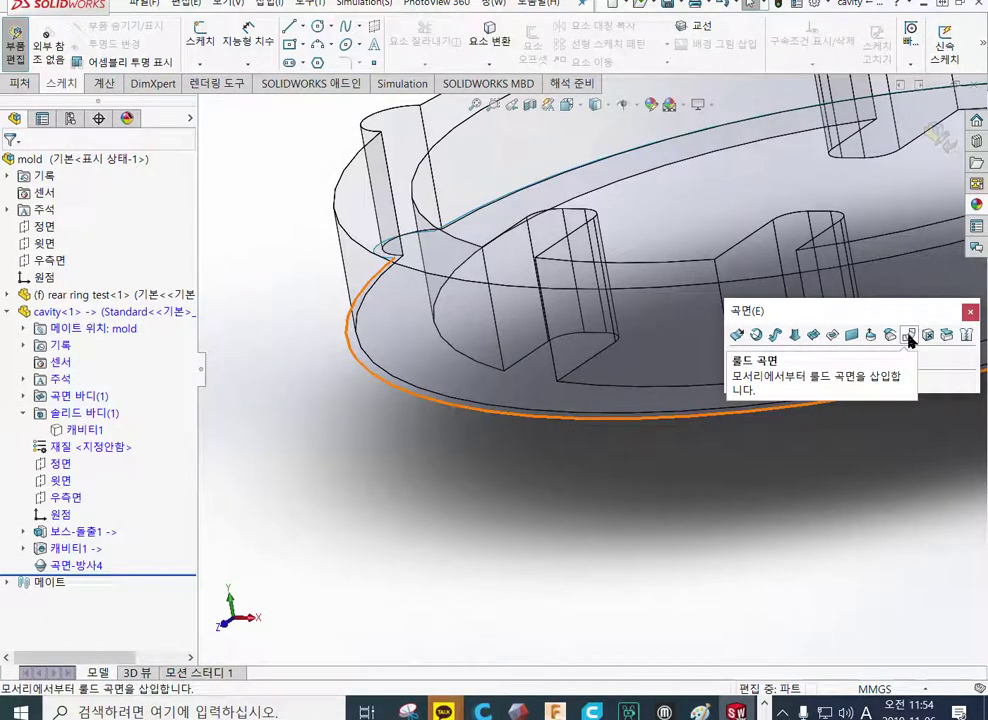
{"action": "scroll", "coordinate": [514, 432], "scroll_direction": "up", "scroll_amount": 5}
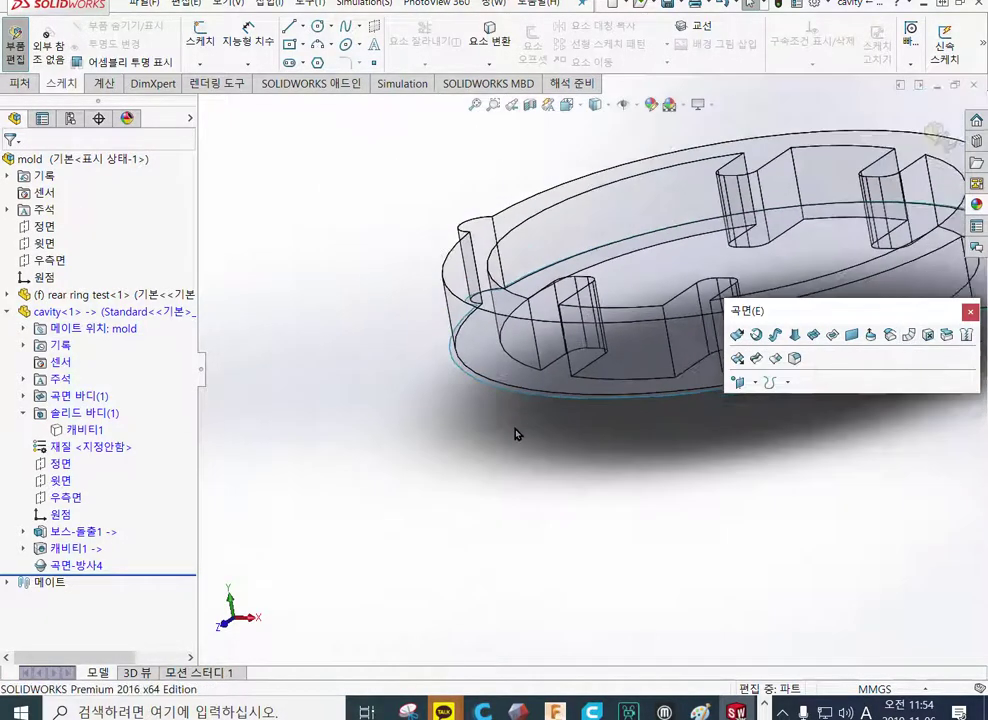
{"action": "middle_click_drag", "start_coordinate": [671, 494], "coordinate": [585, 496]}
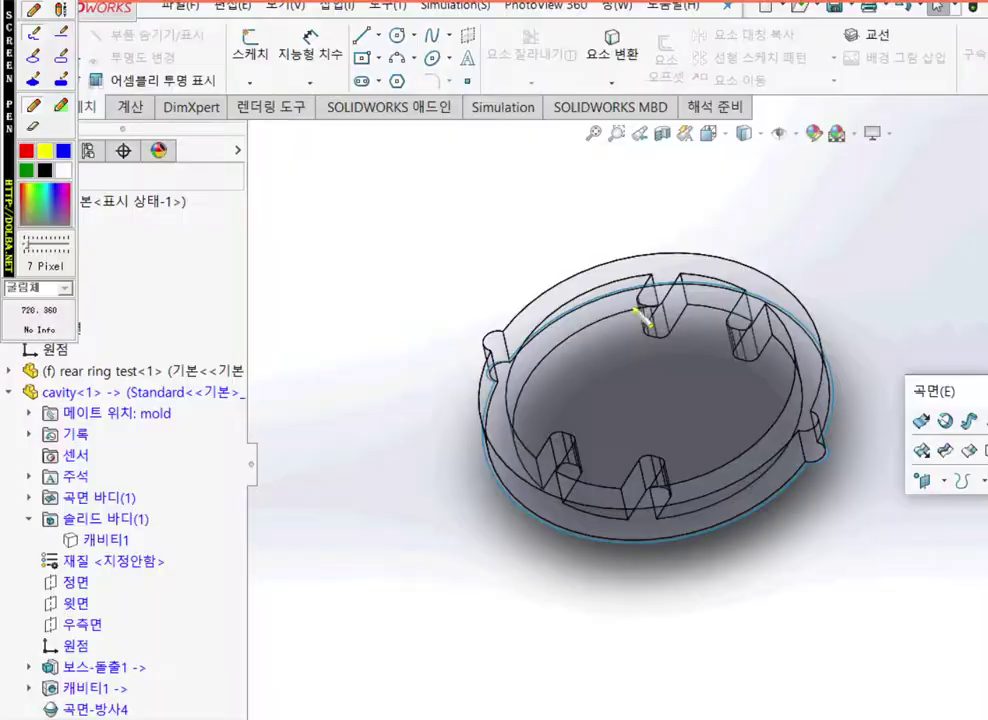
{"action": "left_click_drag", "start_coordinate": [492, 235], "coordinate": [414, 347]}
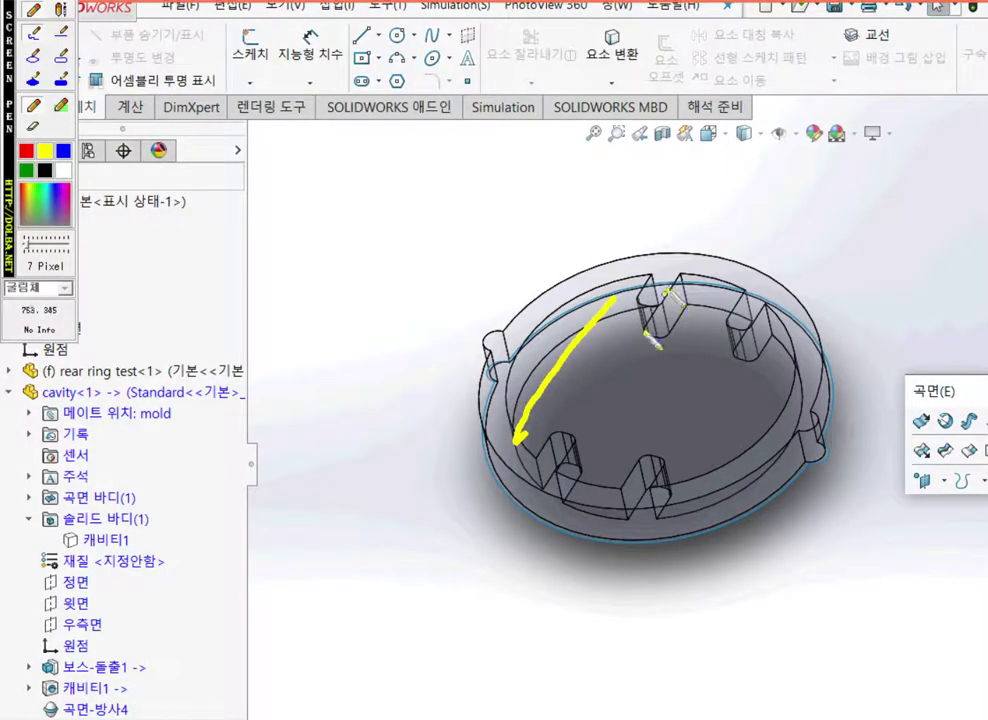
{"action": "left_click_drag", "start_coordinate": [668, 290], "coordinate": [566, 458]}
{"action": "left_click_drag", "start_coordinate": [762, 316], "coordinate": [624, 480]}
{"action": "left_click_drag", "start_coordinate": [765, 390], "coordinate": [736, 433]}
{"action": "left_click_drag", "start_coordinate": [706, 478], "coordinate": [699, 482]}
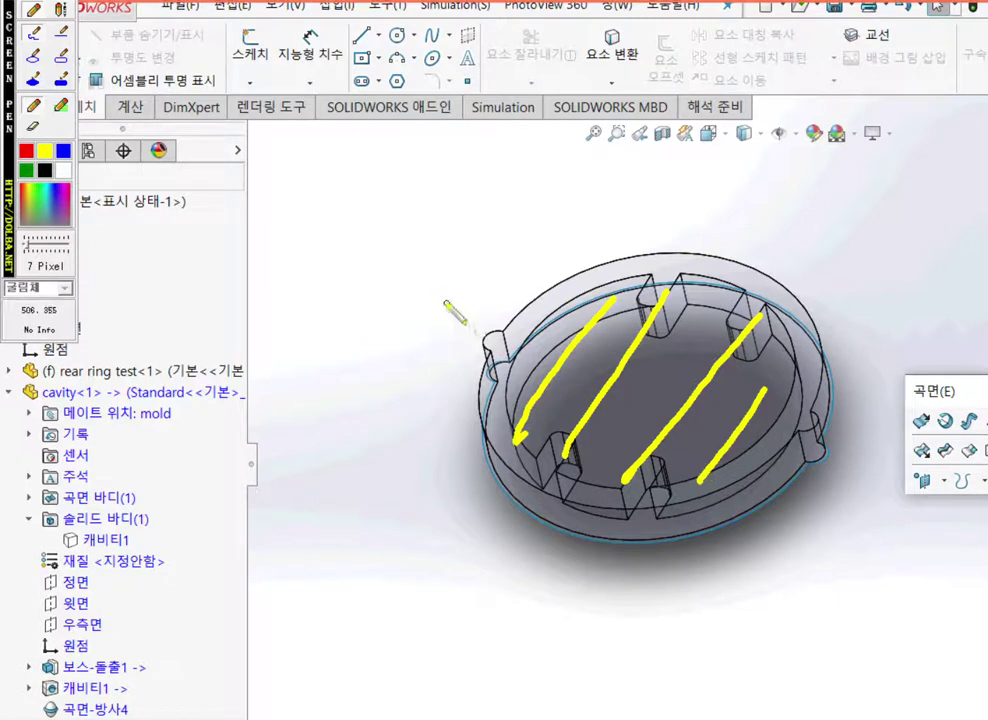
{"action": "mouse_move", "coordinate": [395, 112]}
{"action": "left_mouse_down"}
{"action": "mouse_move", "coordinate": [243, 214]}
{"action": "mouse_move", "coordinate": [512, 693]}
{"action": "left_mouse_up"}
{"action": "mouse_move", "coordinate": [620, 714]}
{"action": "left_mouse_down"}
{"action": "mouse_move", "coordinate": [983, 560]}
{"action": "mouse_move", "coordinate": [592, 105]}
{"action": "mouse_move", "coordinate": [328, 107]}
{"action": "left_mouse_up"}
{"action": "left_click", "coordinate": [63, 150]}
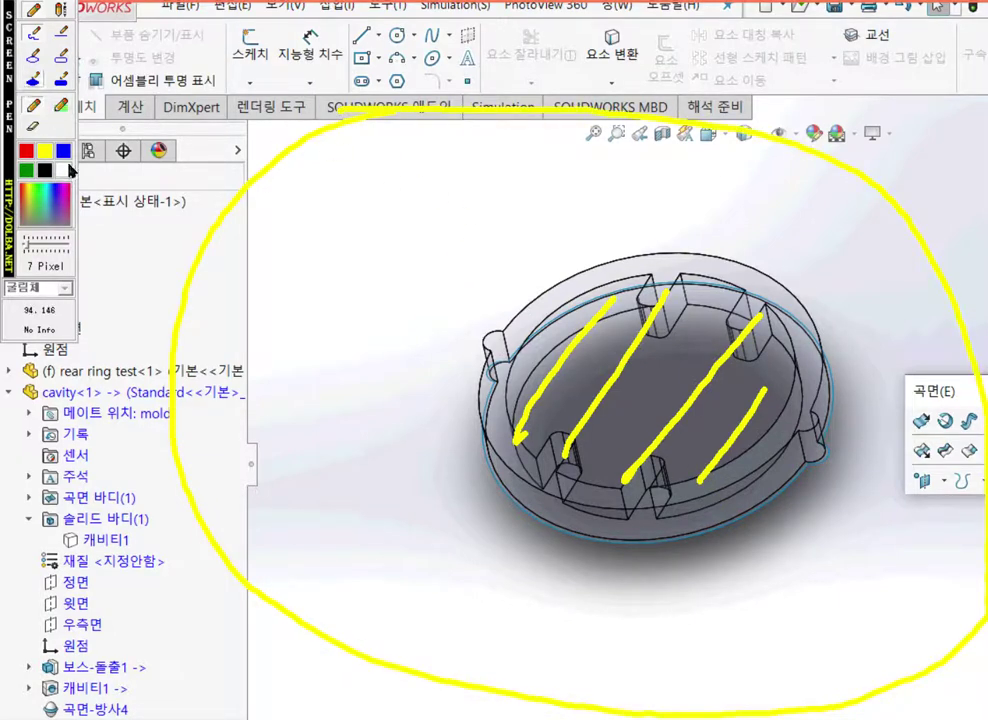
{"action": "mouse_move", "coordinate": [466, 127]}
{"action": "left_mouse_down"}
{"action": "mouse_move", "coordinate": [241, 458]}
{"action": "mouse_move", "coordinate": [714, 627]}
{"action": "mouse_move", "coordinate": [911, 311]}
{"action": "mouse_move", "coordinate": [752, 226]}
{"action": "mouse_move", "coordinate": [466, 135]}
{"action": "left_mouse_up"}
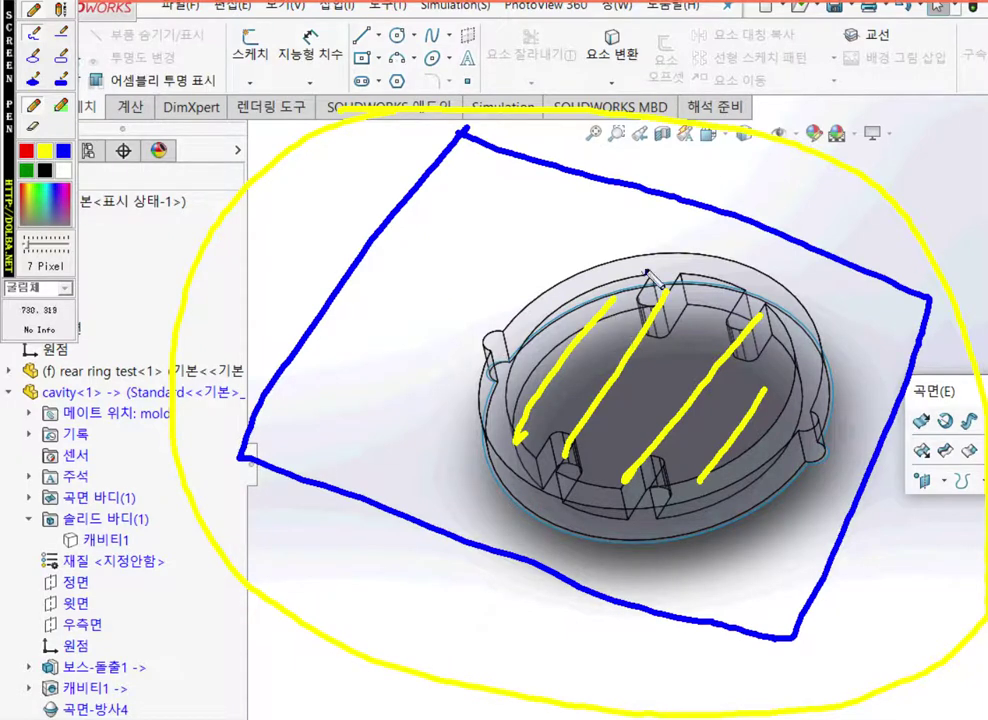
{"action": "left_click_drag", "start_coordinate": [645, 268], "coordinate": [513, 372]}
{"action": "mouse_move", "coordinate": [514, 425]}
{"action": "left_mouse_down"}
{"action": "mouse_move", "coordinate": [760, 503]}
{"action": "mouse_move", "coordinate": [690, 278]}
{"action": "mouse_move", "coordinate": [620, 288]}
{"action": "left_mouse_up"}
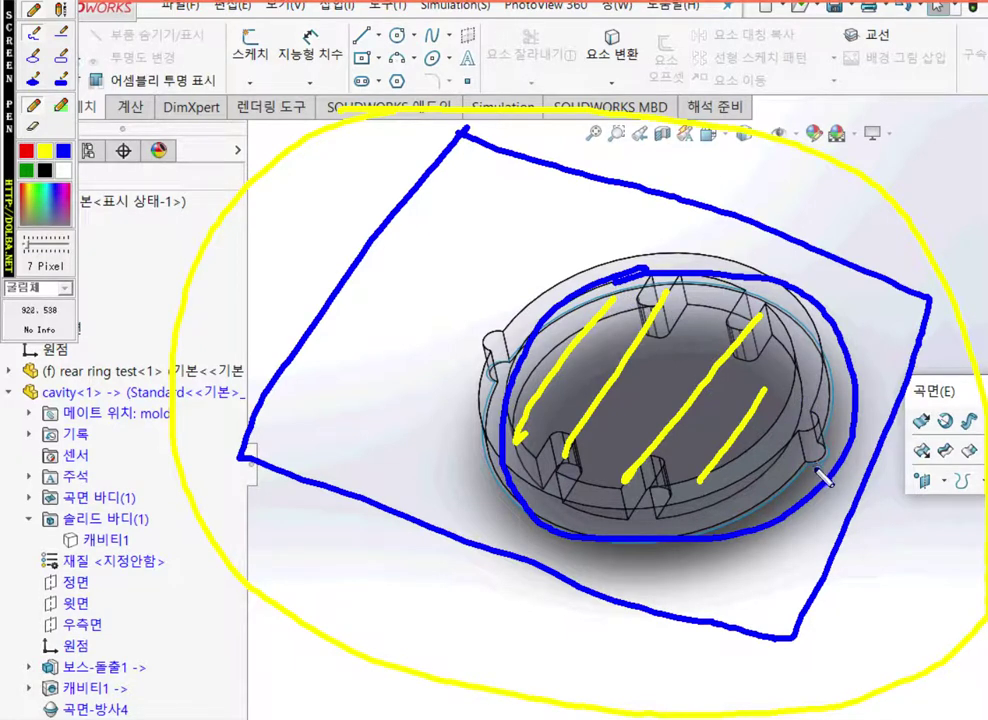
{"action": "left_click_drag", "start_coordinate": [762, 532], "coordinate": [780, 624]}
{"action": "mouse_move", "coordinate": [755, 580]}
{"action": "left_mouse_down"}
{"action": "mouse_move", "coordinate": [778, 624]}
{"action": "mouse_move", "coordinate": [796, 598]}
{"action": "left_mouse_up"}
{"action": "mouse_move", "coordinate": [822, 490]}
{"action": "left_mouse_down"}
{"action": "mouse_move", "coordinate": [935, 555]}
{"action": "mouse_move", "coordinate": [910, 563]}
{"action": "left_mouse_up"}
{"action": "left_click_drag", "start_coordinate": [865, 348], "coordinate": [950, 325]}
{"action": "left_click_drag", "start_coordinate": [915, 308], "coordinate": [950, 326]}
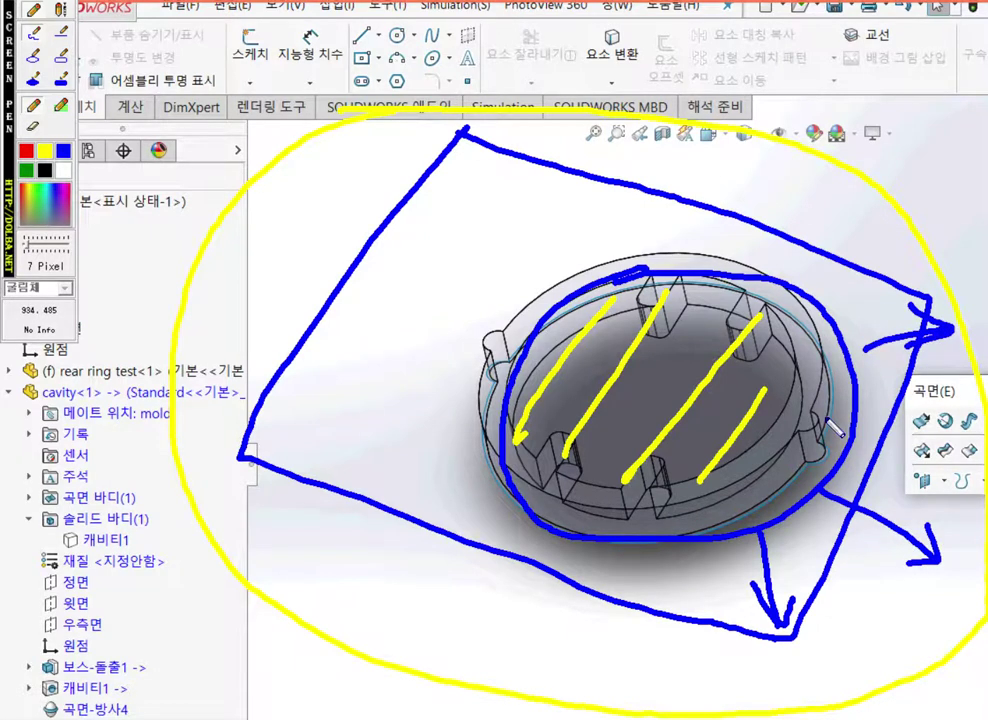
{"action": "key", "text": "Escape"}
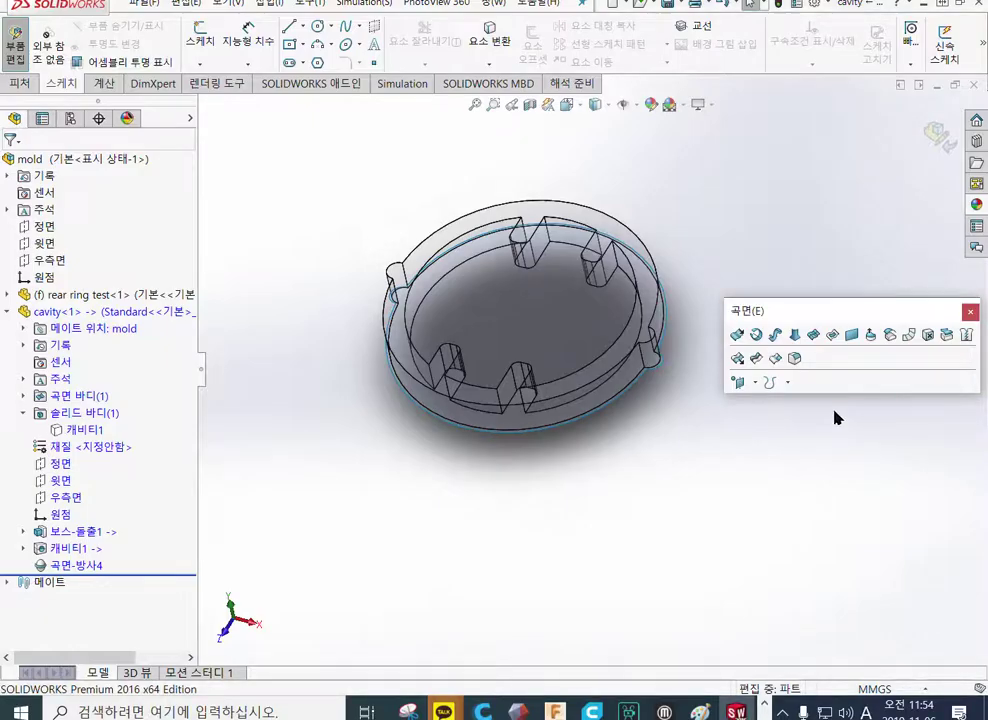
Step: Start a tangent Ruled Surface and select the radiate surface's front outer arc edge and the adjoining curved lug edge
{"action": "left_click", "coordinate": [911, 337]}
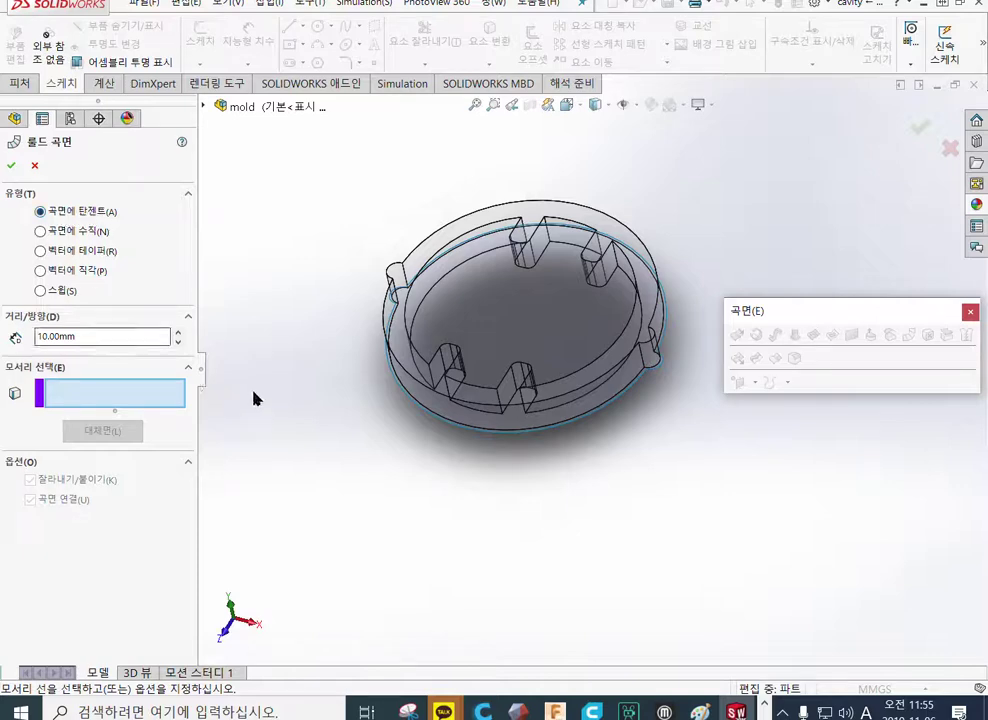
{"action": "scroll", "coordinate": [617, 470], "scroll_direction": "down", "scroll_amount": 5}
{"action": "scroll", "coordinate": [617, 423], "scroll_direction": "down", "scroll_amount": 3}
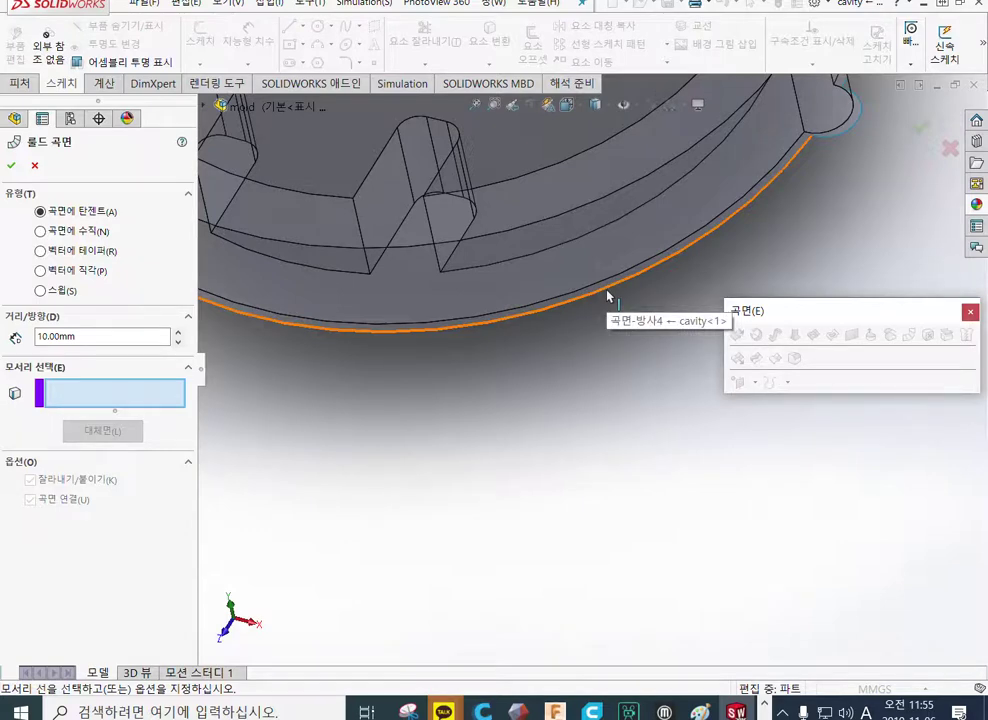
{"action": "left_click", "coordinate": [608, 295]}
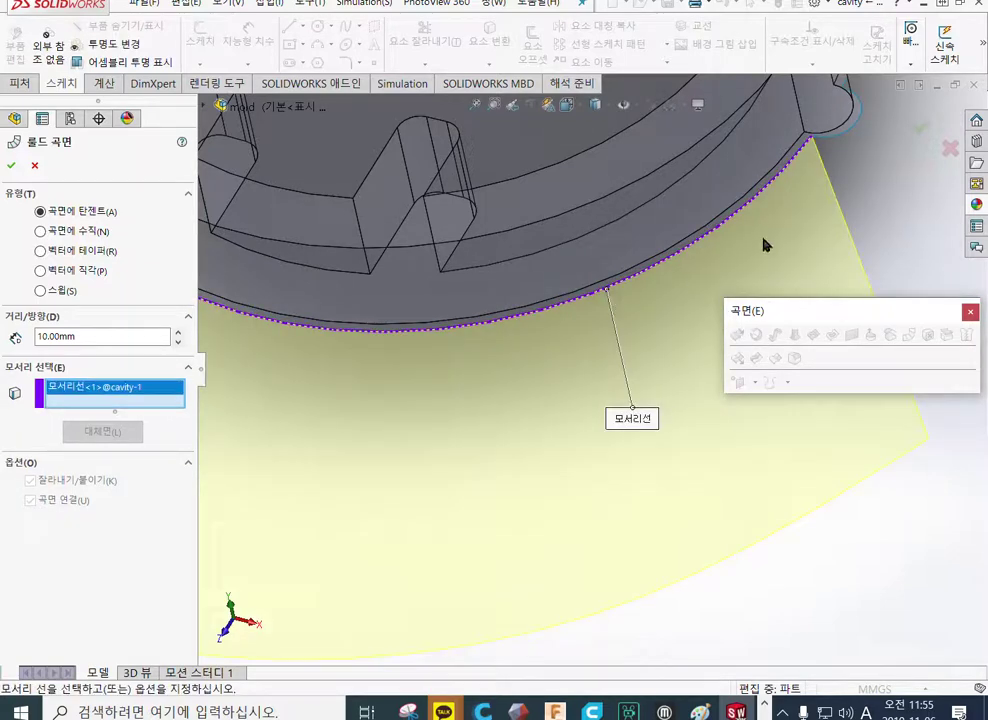
{"action": "left_click", "coordinate": [846, 137]}
Step: Add the radiate surface's rear outer arc edge and the opposite lug's curved edge to the ruled surface selection
{"action": "middle_click_drag", "start_coordinate": [840, 183], "coordinate": [646, 278]}
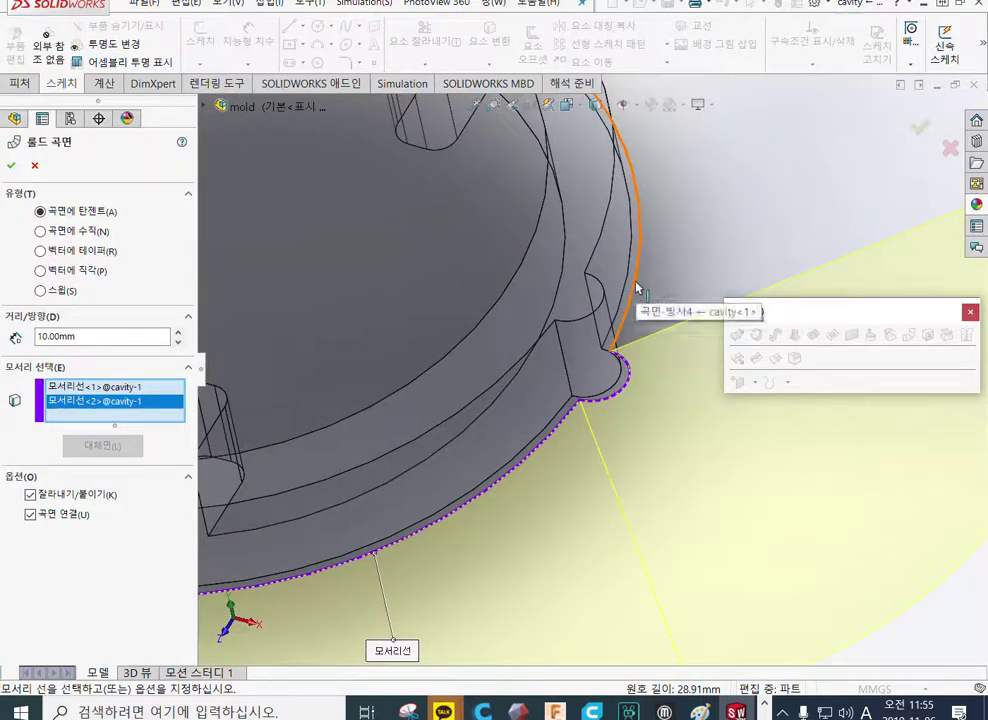
{"action": "left_click", "coordinate": [637, 284]}
{"action": "key", "text": "f"}
{"action": "scroll", "coordinate": [461, 298], "scroll_direction": "down", "scroll_amount": 8}
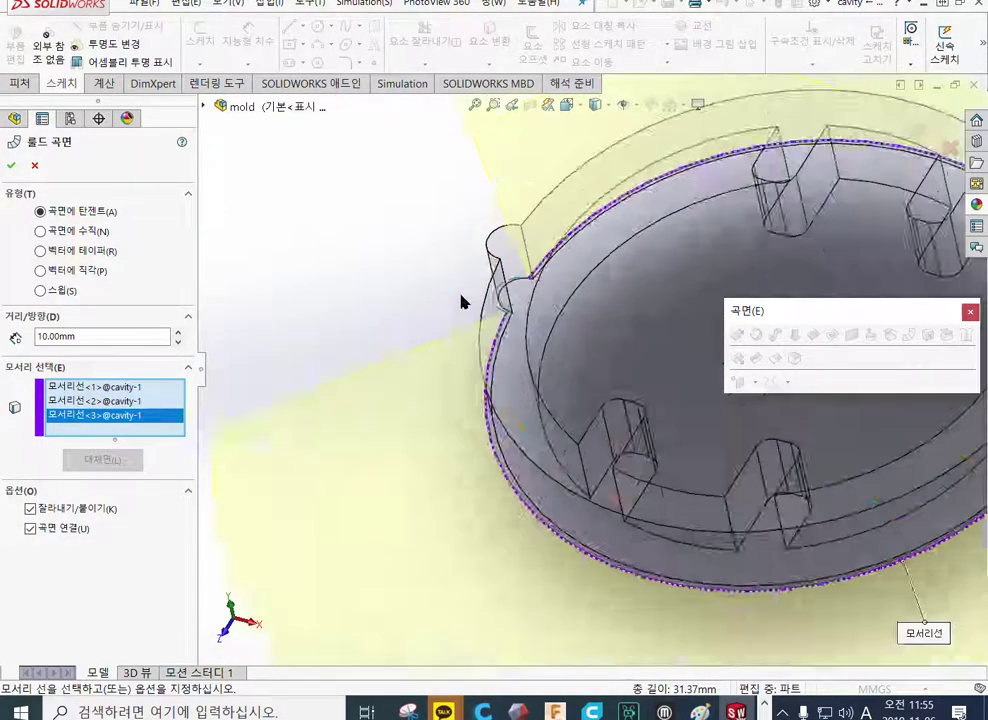
{"action": "left_click", "coordinate": [561, 322]}
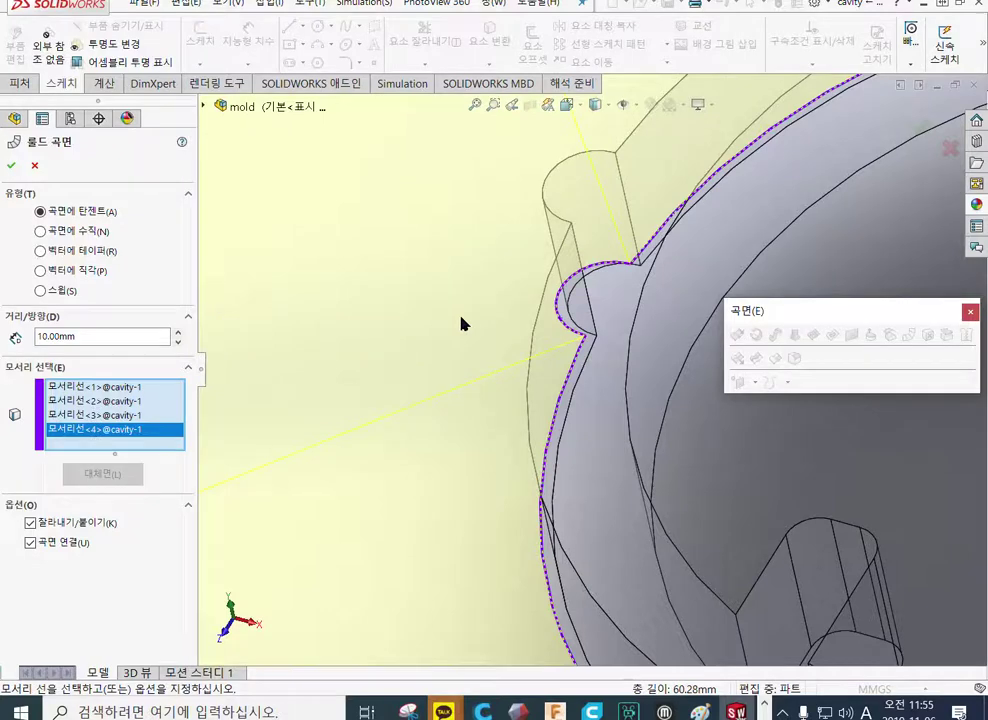
Step: Set the tangent ruled surface's distance to 50 mm around the ring and create the surface
{"action": "key", "text": "f"}
{"action": "scroll", "coordinate": [624, 457], "scroll_direction": "down", "scroll_amount": 5}
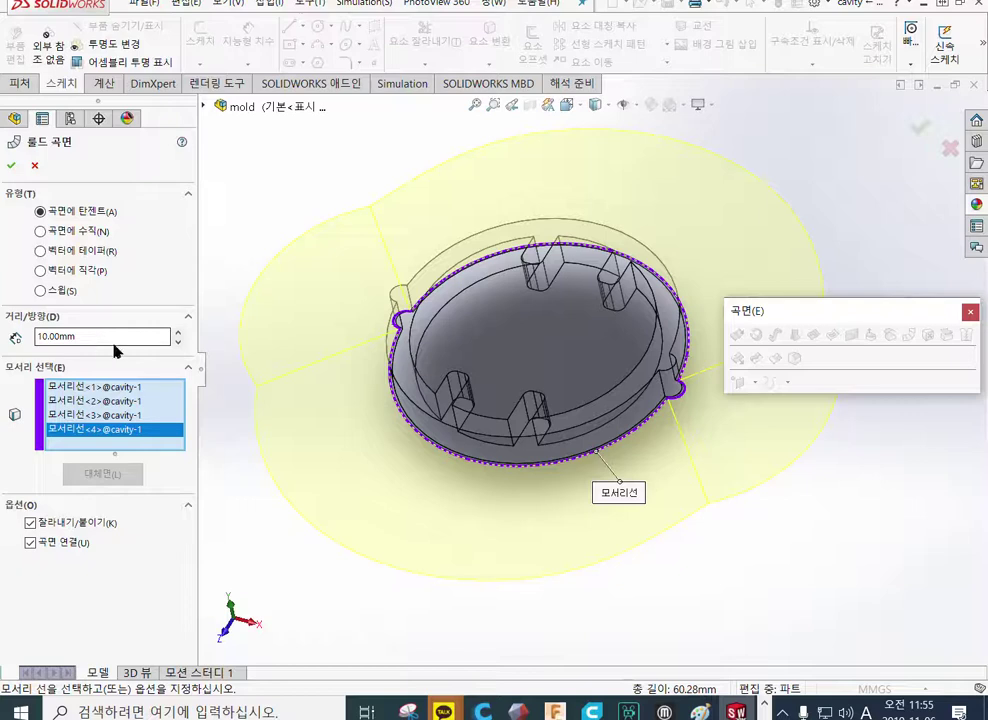
{"action": "left_click_drag", "start_coordinate": [104, 337], "coordinate": [33, 337]}
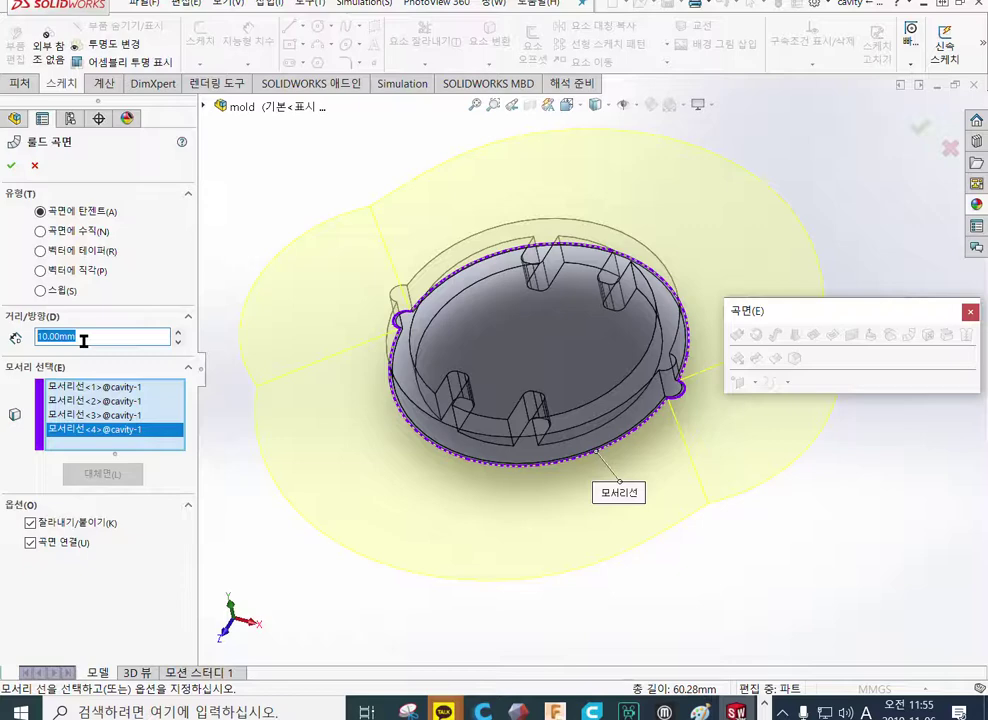
{"action": "type", "text": "30"}
{"action": "key", "text": "Return"}
{"action": "scroll", "coordinate": [357, 349], "scroll_direction": "up", "scroll_amount": 5}
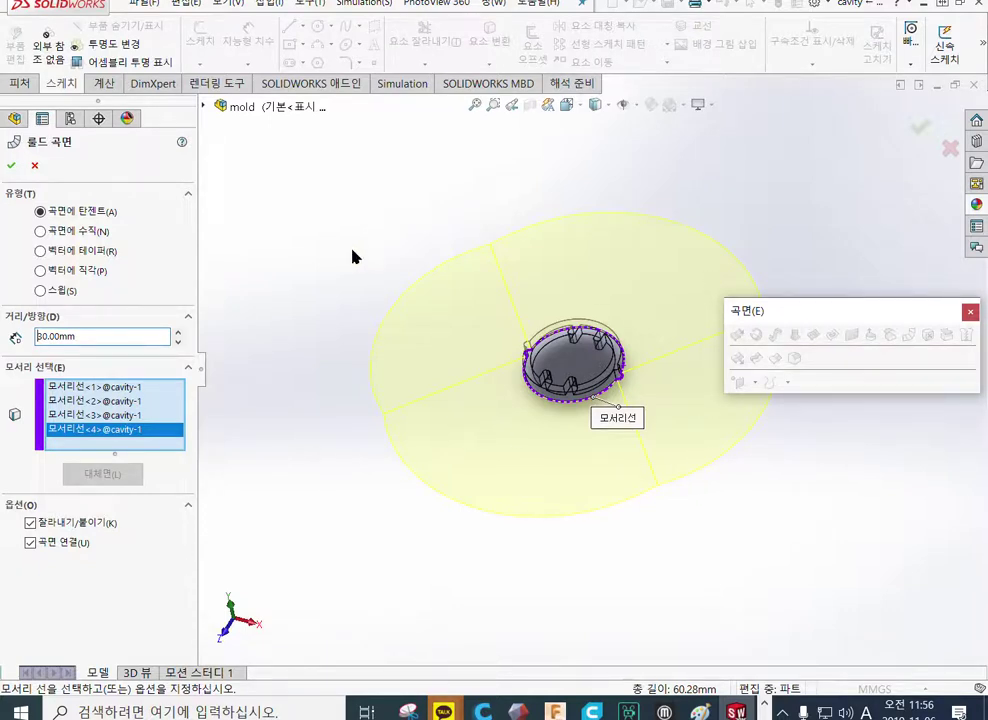
{"action": "type", "text": "50"}
{"action": "key", "text": "Return"}
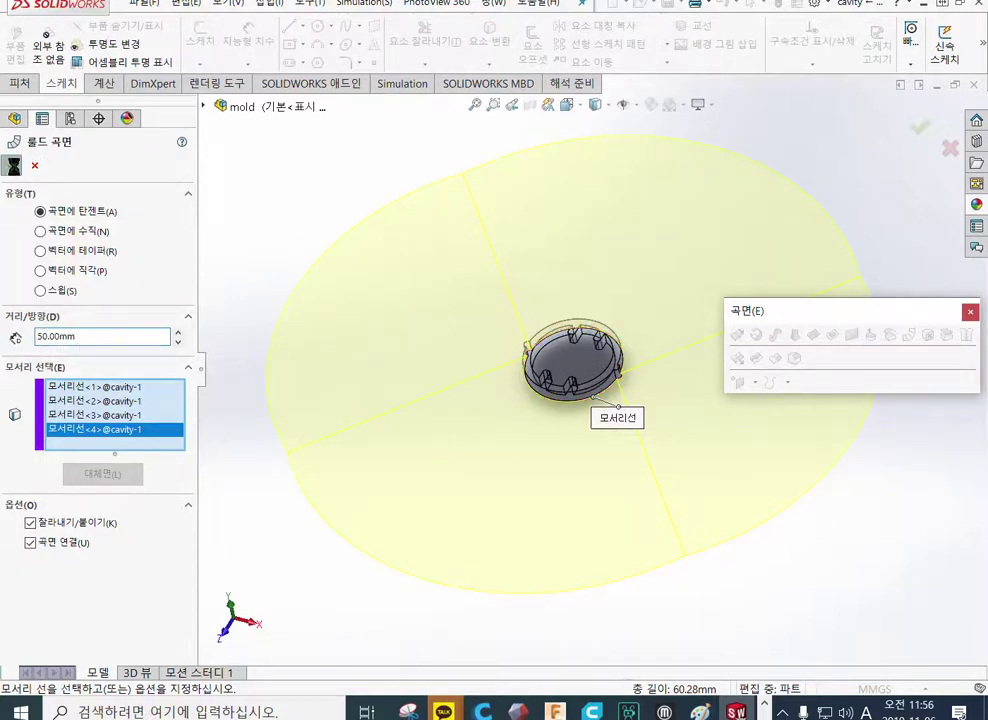
{"action": "left_click", "coordinate": [13, 165]}
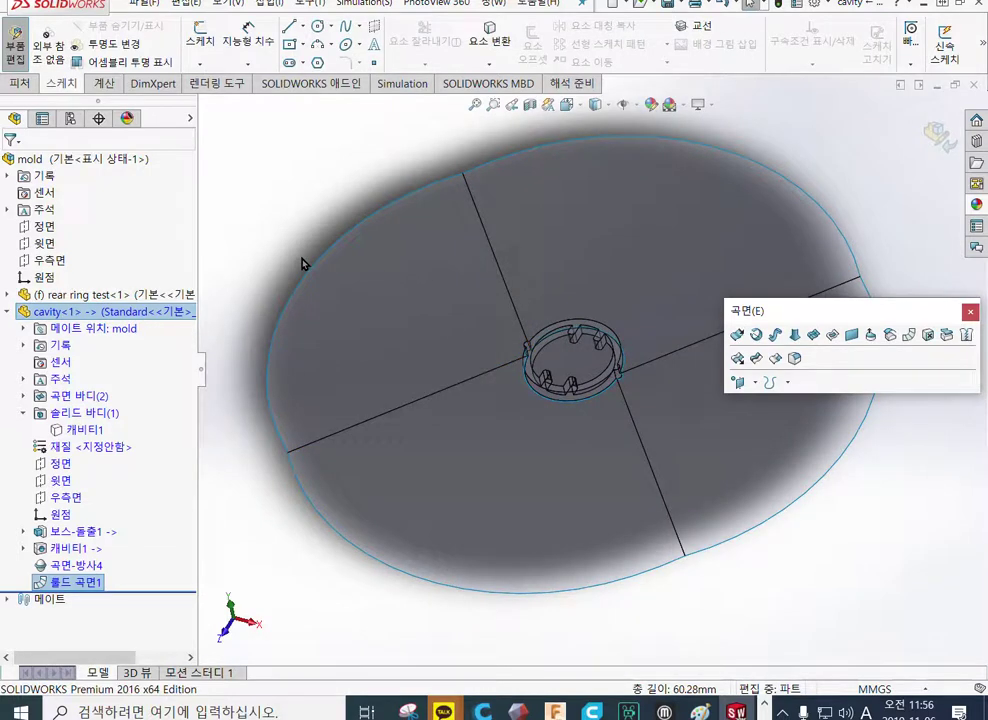
Step: Examine the radiate and ruled surface bodies listed under the cavity part's surface bodies
{"action": "left_click", "coordinate": [23, 396]}
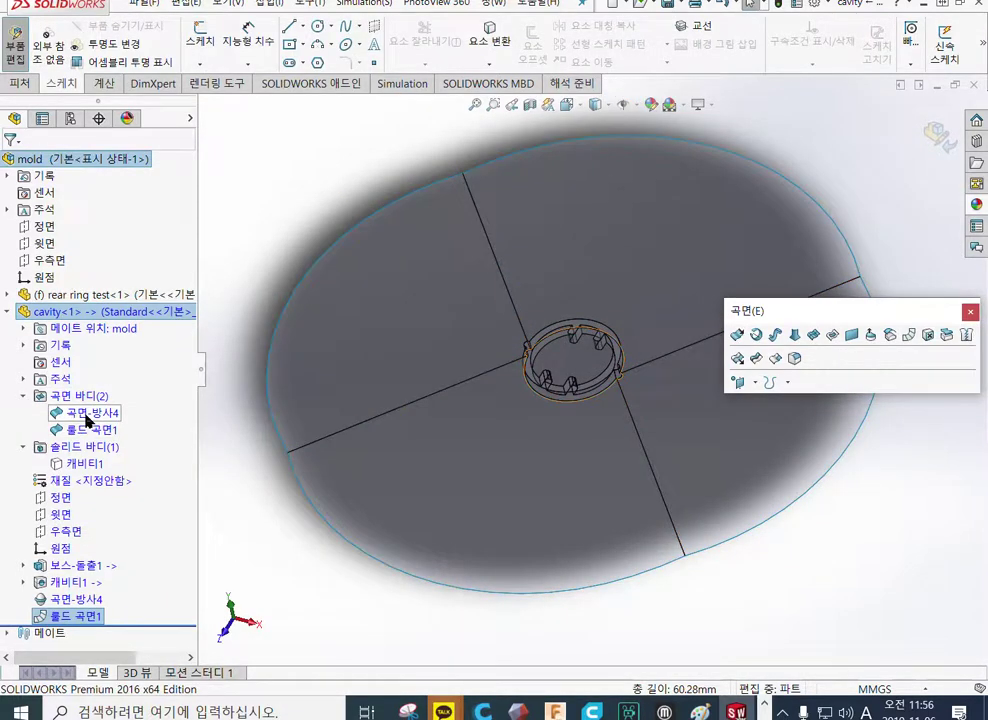
{"action": "left_click", "coordinate": [87, 415]}
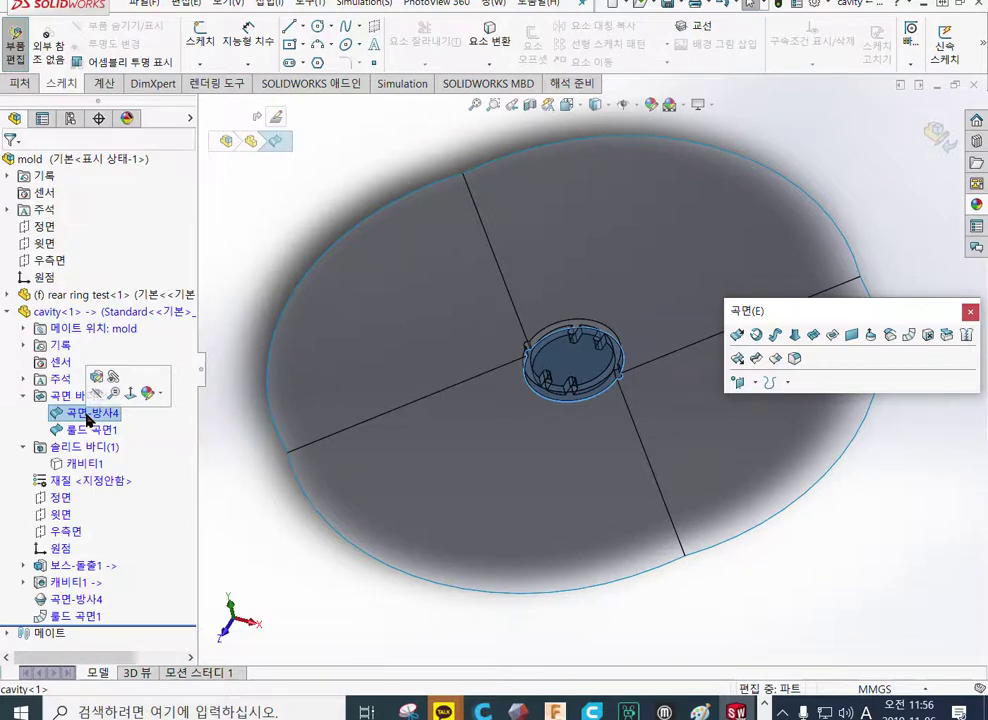
{"action": "left_click", "coordinate": [89, 434]}
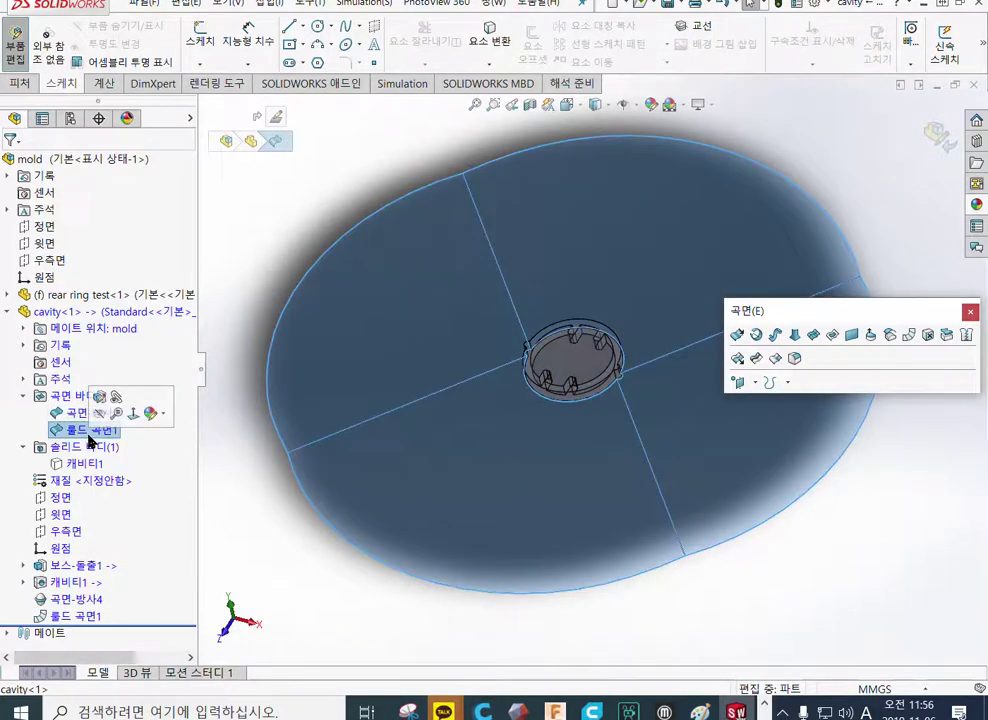
{"action": "left_click", "coordinate": [75, 432]}
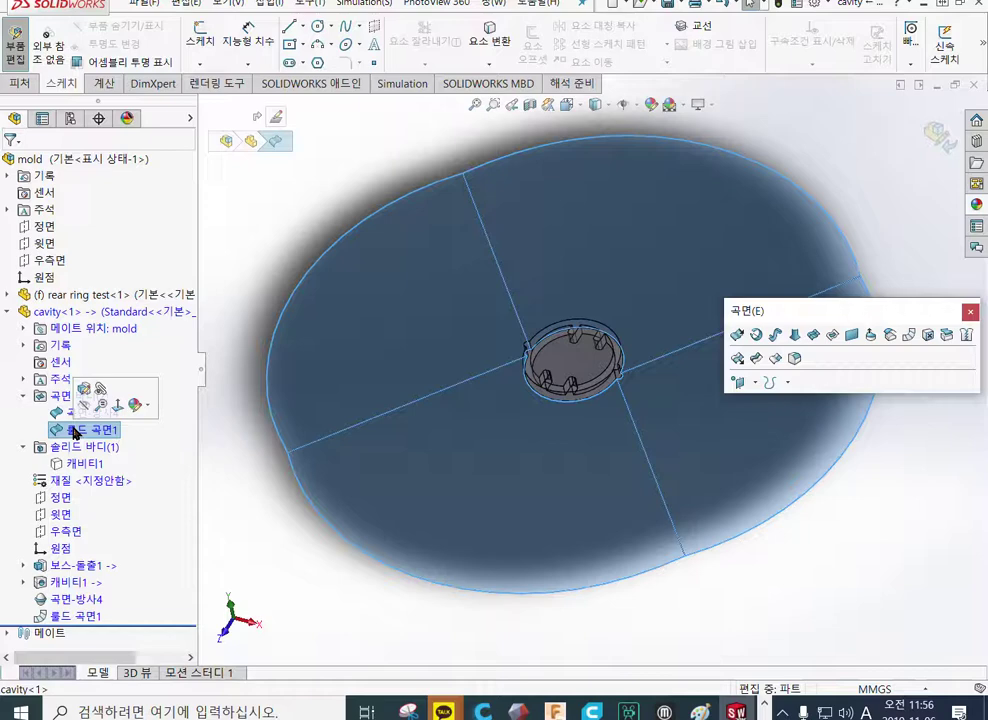
{"action": "left_click", "coordinate": [100, 432]}
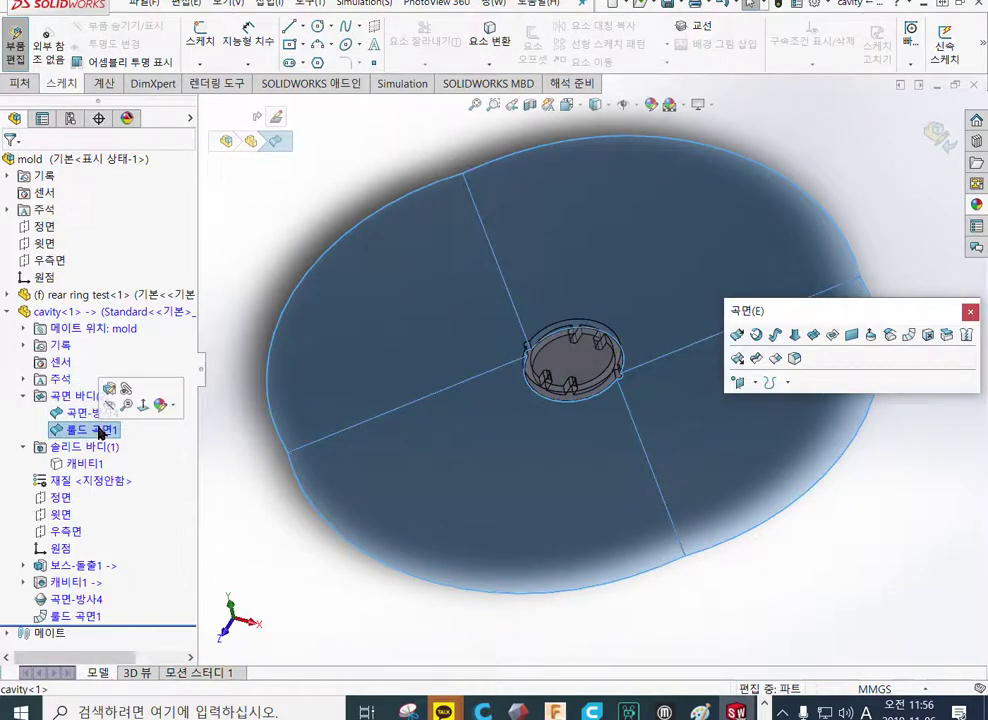
{"action": "left_click", "coordinate": [324, 600]}
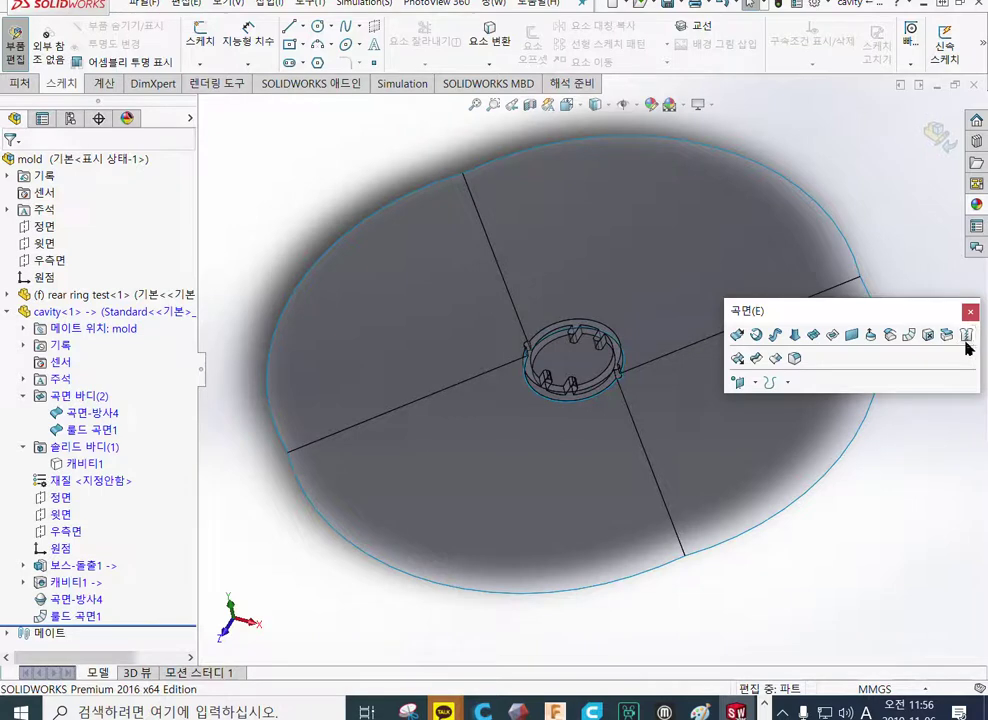
Step: Start a Knit Surface with Merge Entities enabled, keeping the Surfaces toolbar clear of the settings and model tree
{"action": "left_click_drag", "start_coordinate": [930, 313], "coordinate": [262, 131]}
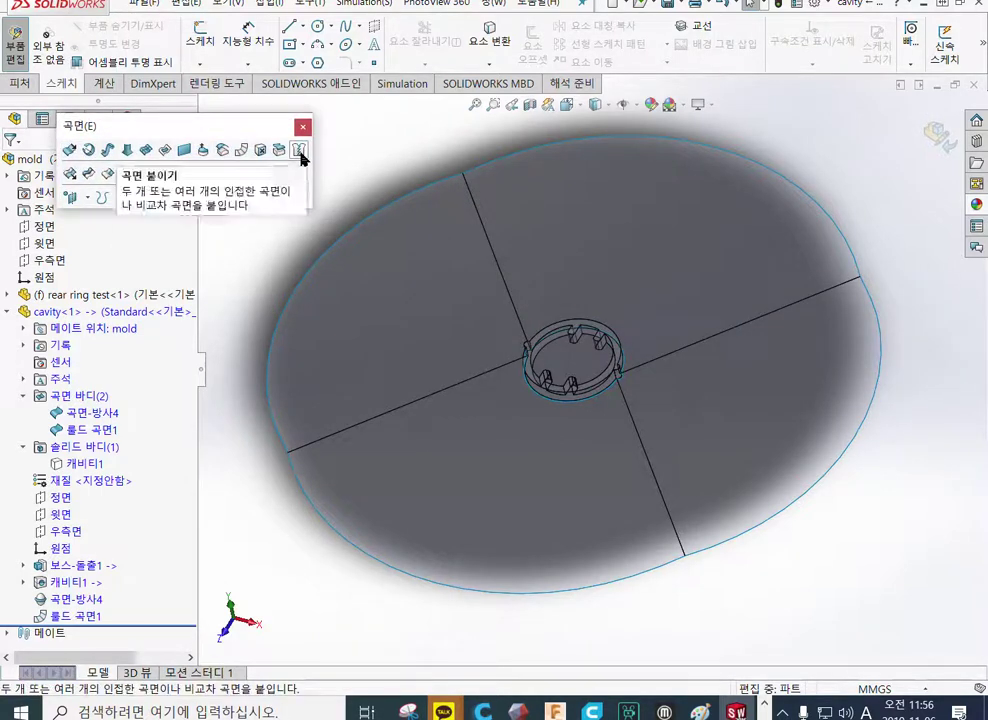
{"action": "left_click", "coordinate": [299, 152]}
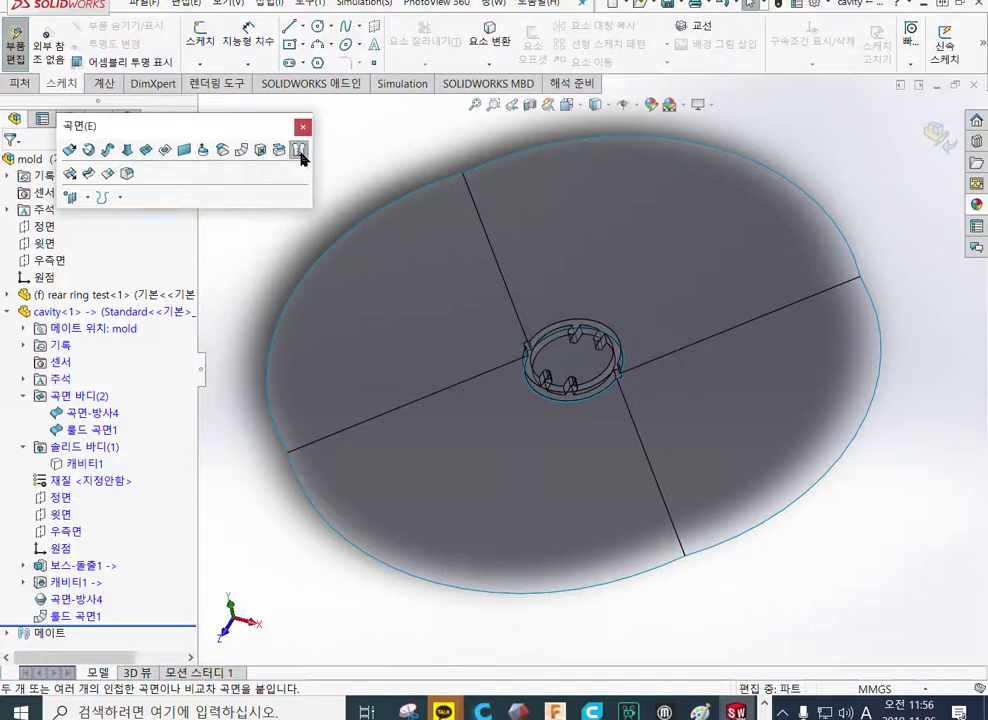
{"action": "left_click_drag", "start_coordinate": [186, 132], "coordinate": [350, 150]}
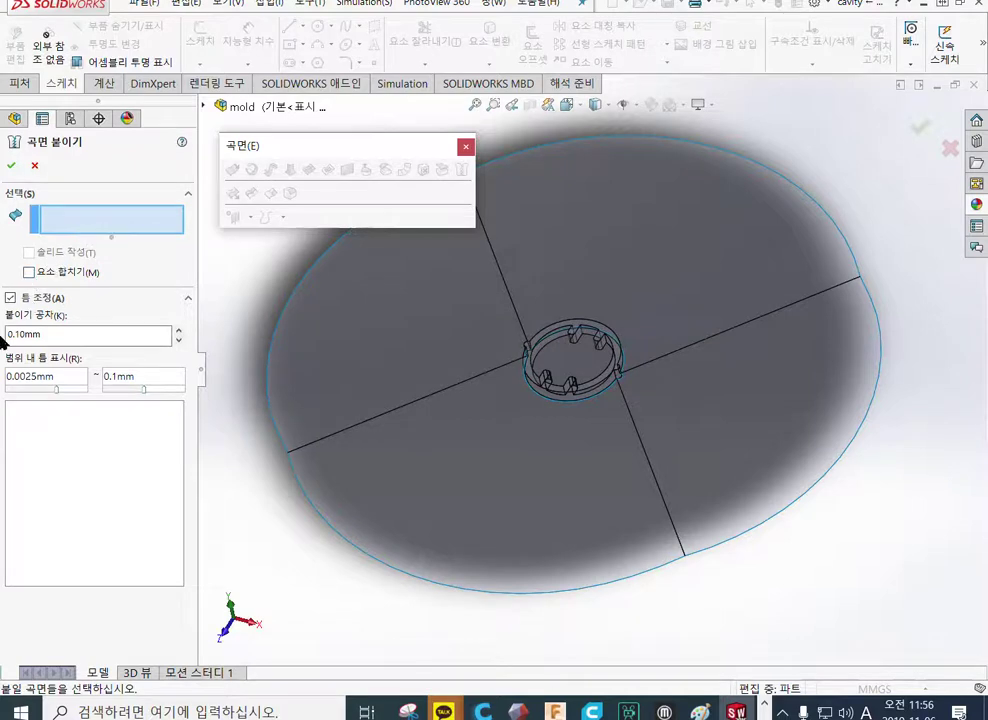
{"action": "double_click", "coordinate": [19, 335]}
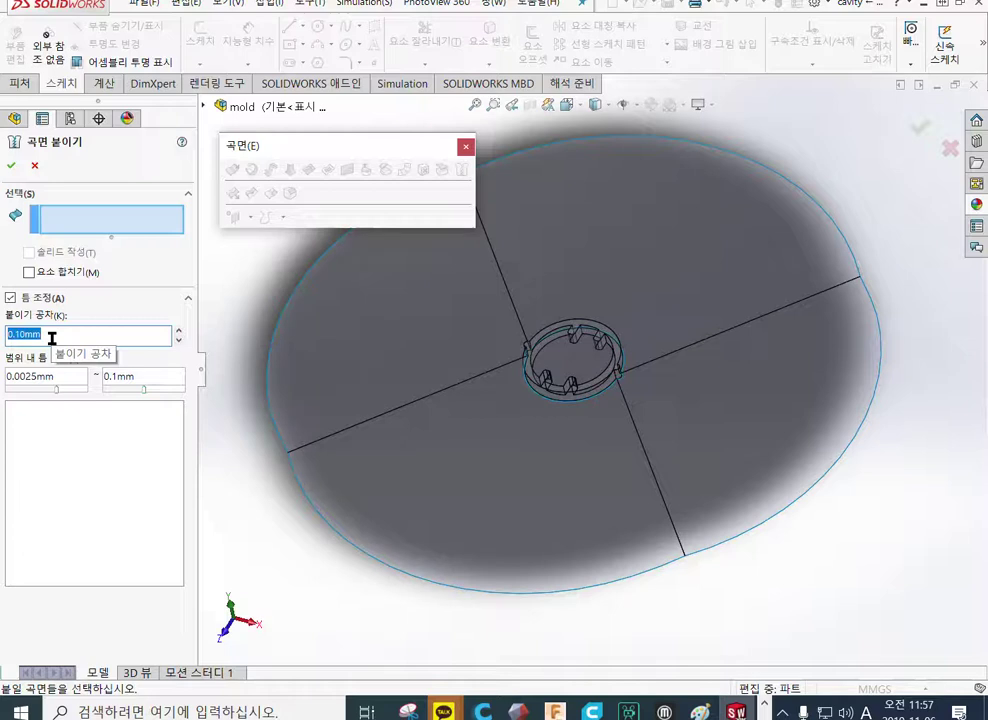
{"action": "left_click", "coordinate": [30, 276]}
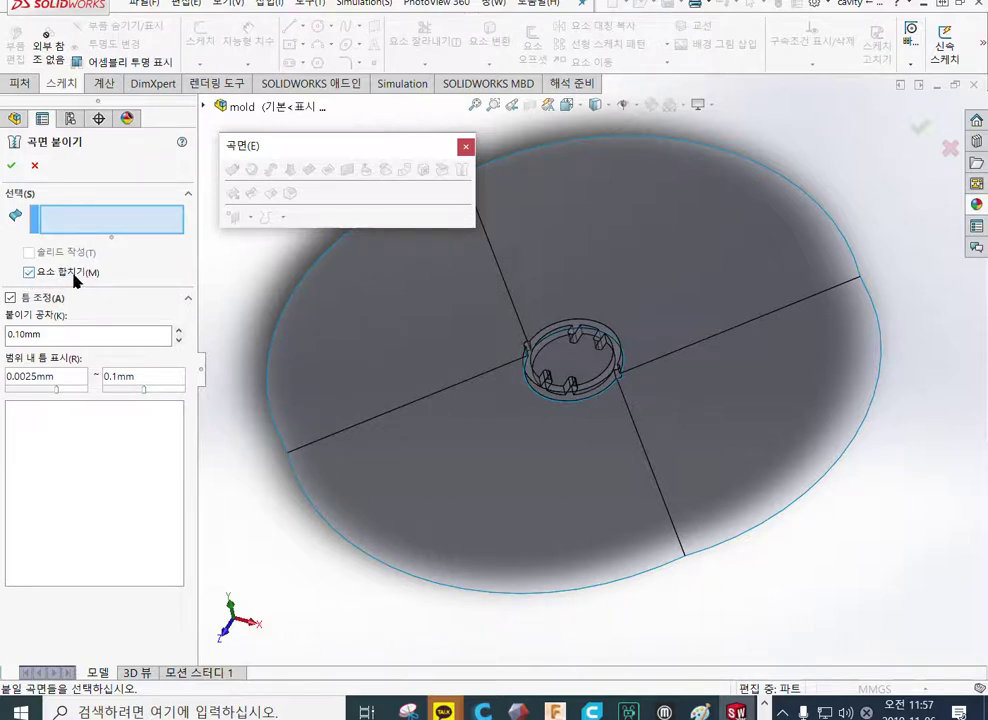
{"action": "left_click_drag", "start_coordinate": [324, 150], "coordinate": [830, 177]}
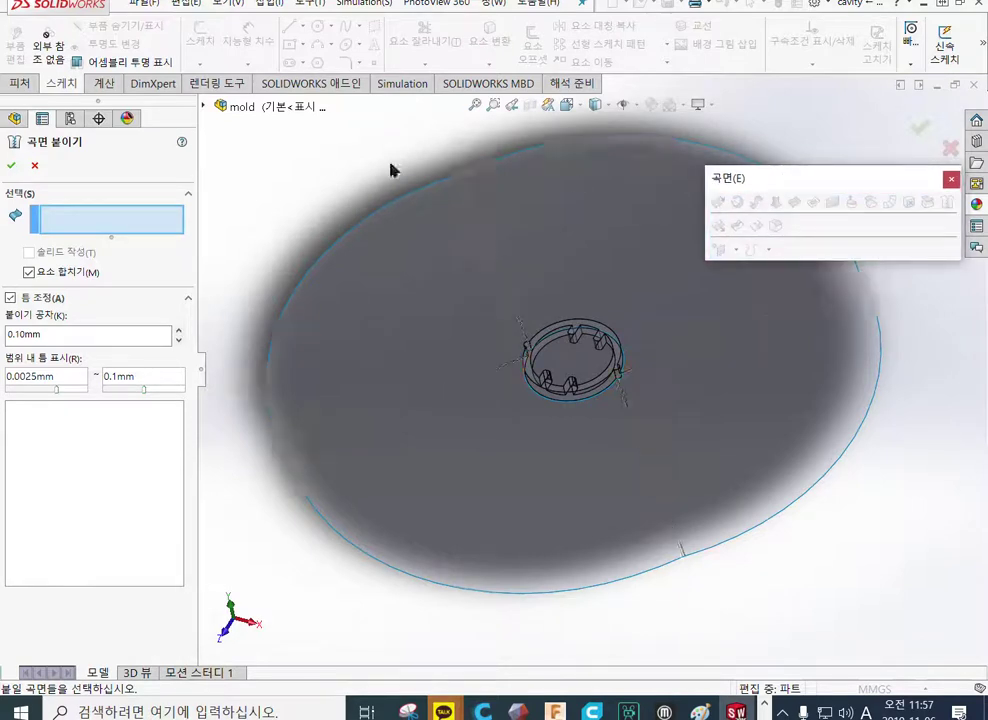
Step: Choose the cavity's radiate surface and ruled surface bodies and knit them into a single surface
{"action": "left_click", "coordinate": [205, 108]}
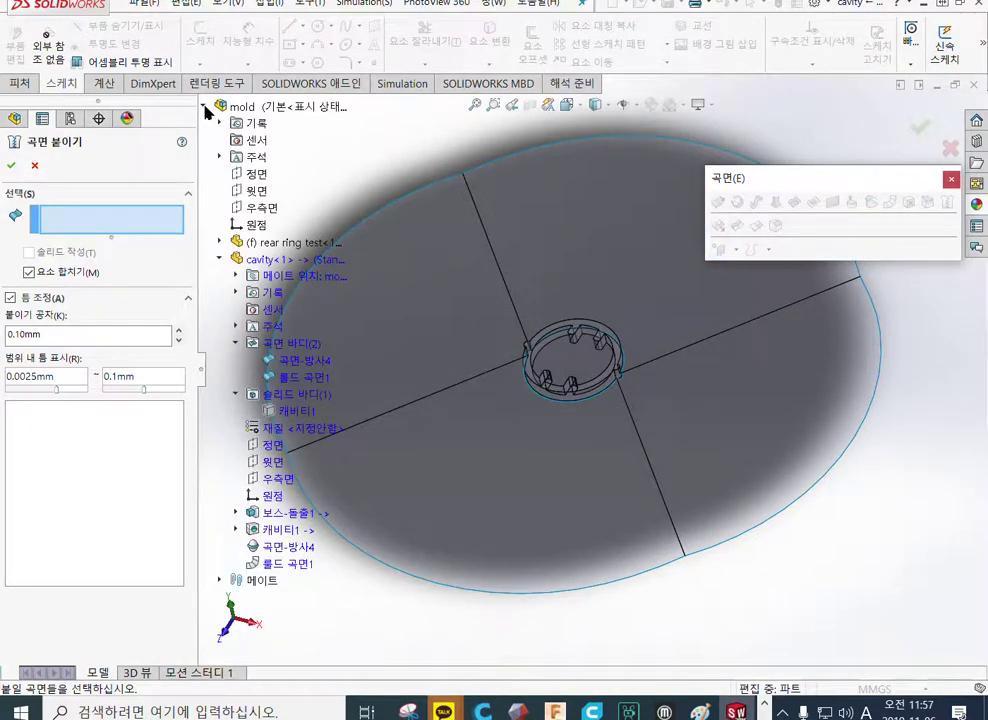
{"action": "left_click", "coordinate": [205, 108]}
{"action": "left_click", "coordinate": [205, 108]}
{"action": "left_click", "coordinate": [205, 108]}
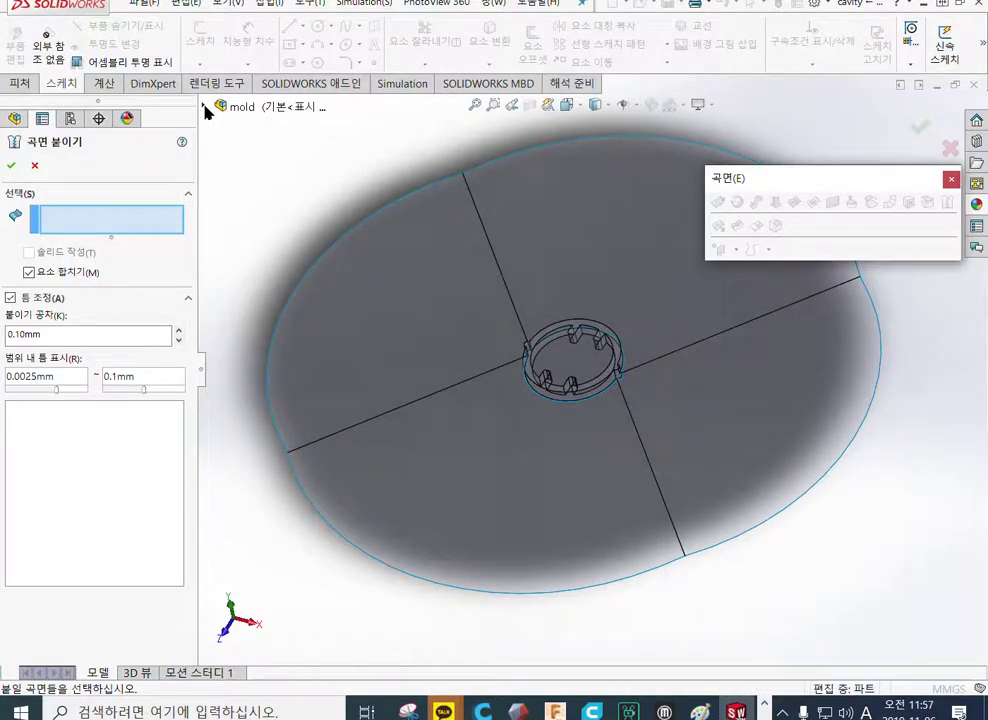
{"action": "left_click", "coordinate": [205, 108]}
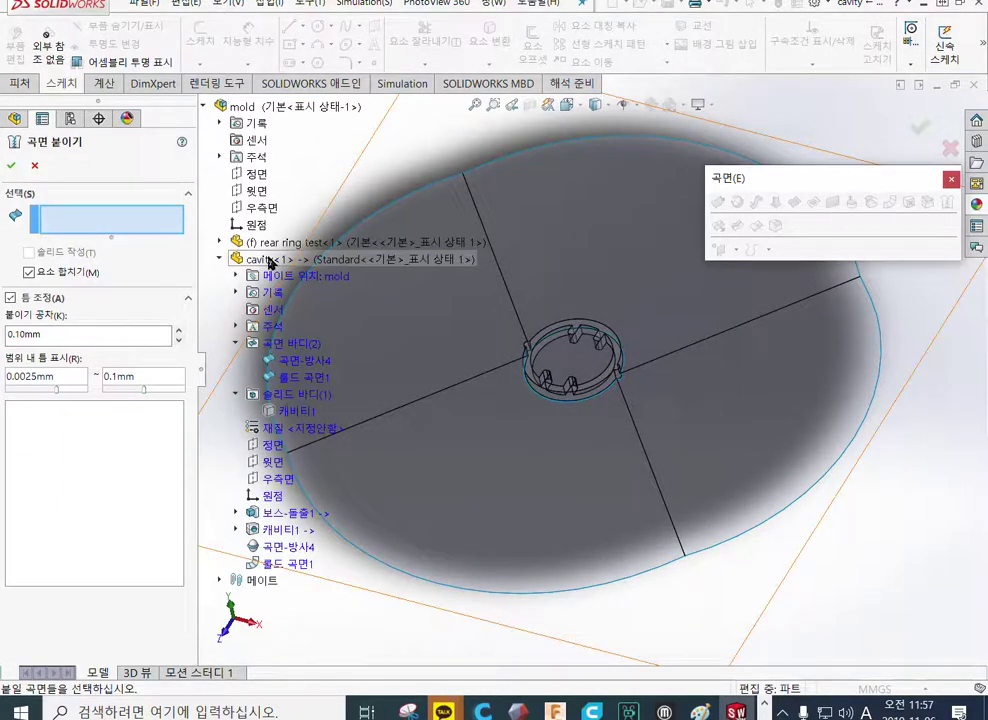
{"action": "left_click", "coordinate": [296, 363]}
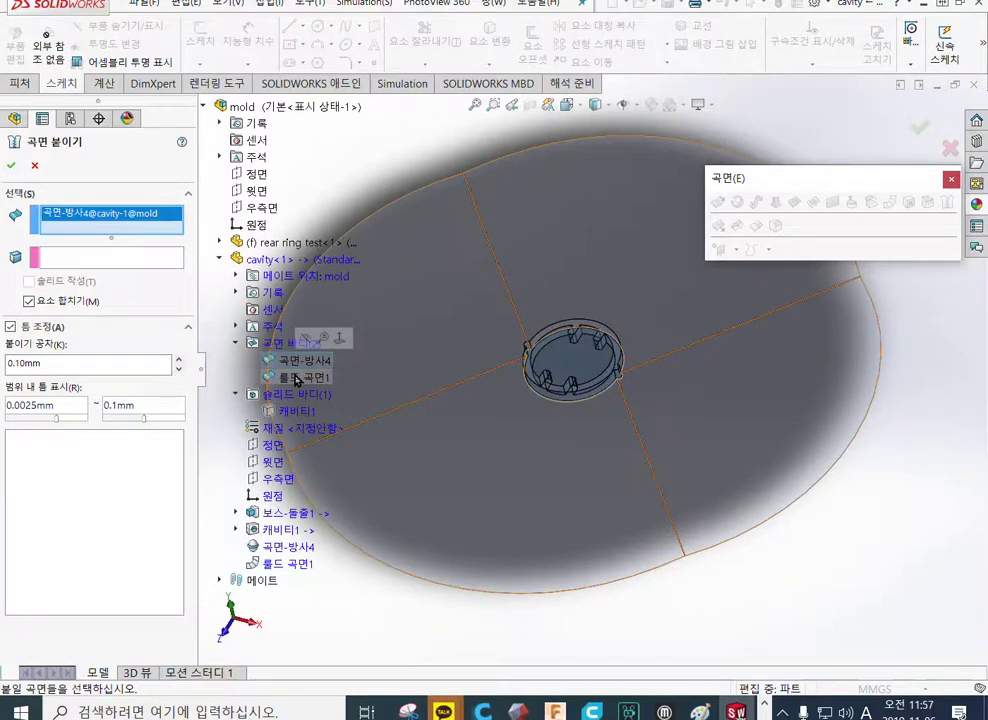
{"action": "left_click", "coordinate": [296, 380]}
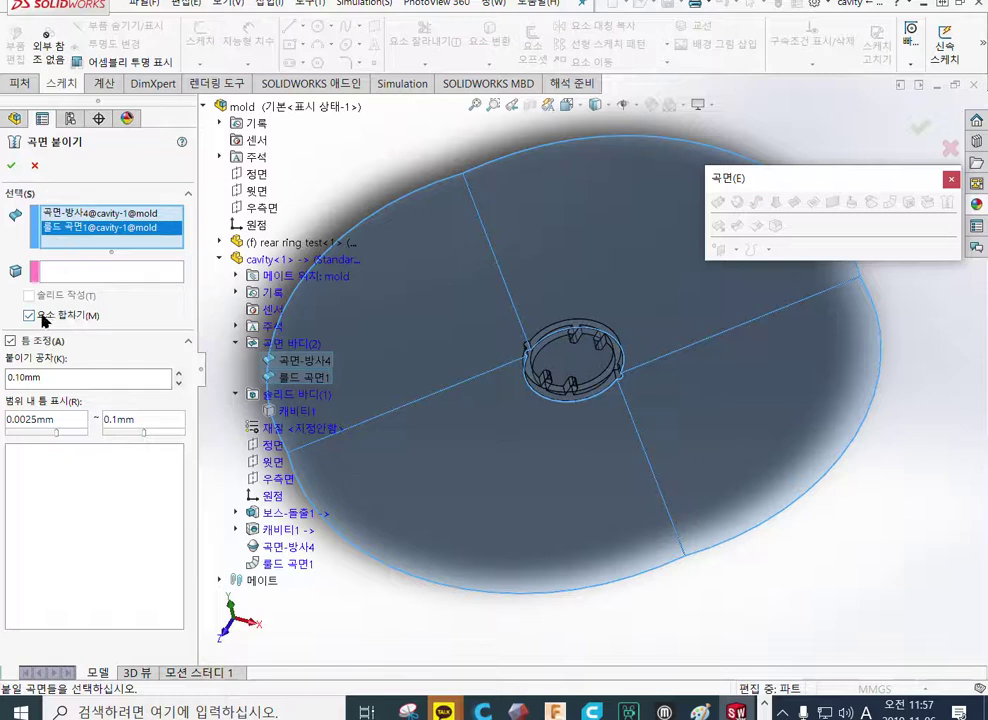
{"action": "left_click", "coordinate": [11, 170]}
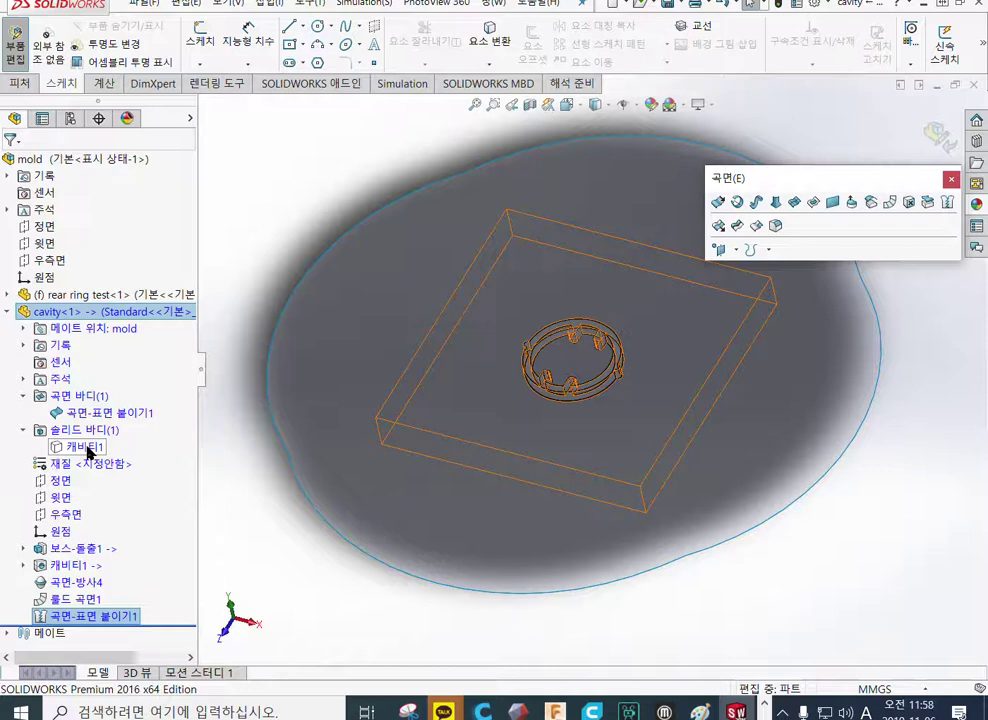
Step: Show the cavity part's hidden solid block body together with the knitted surface
{"action": "right_click", "coordinate": [87, 450]}
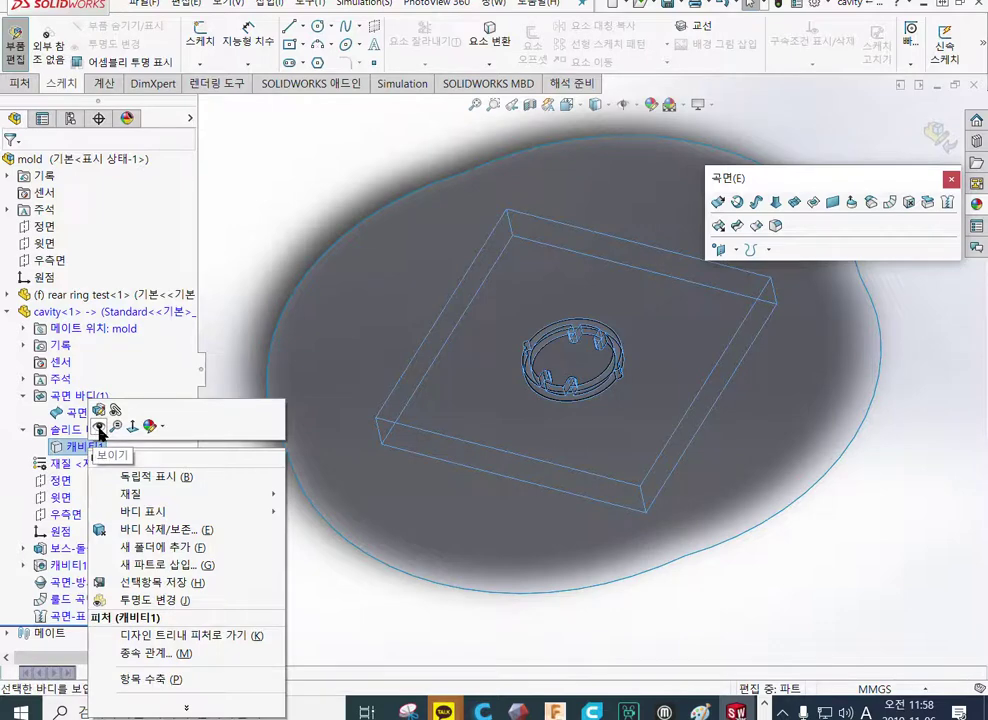
{"action": "left_click", "coordinate": [99, 432]}
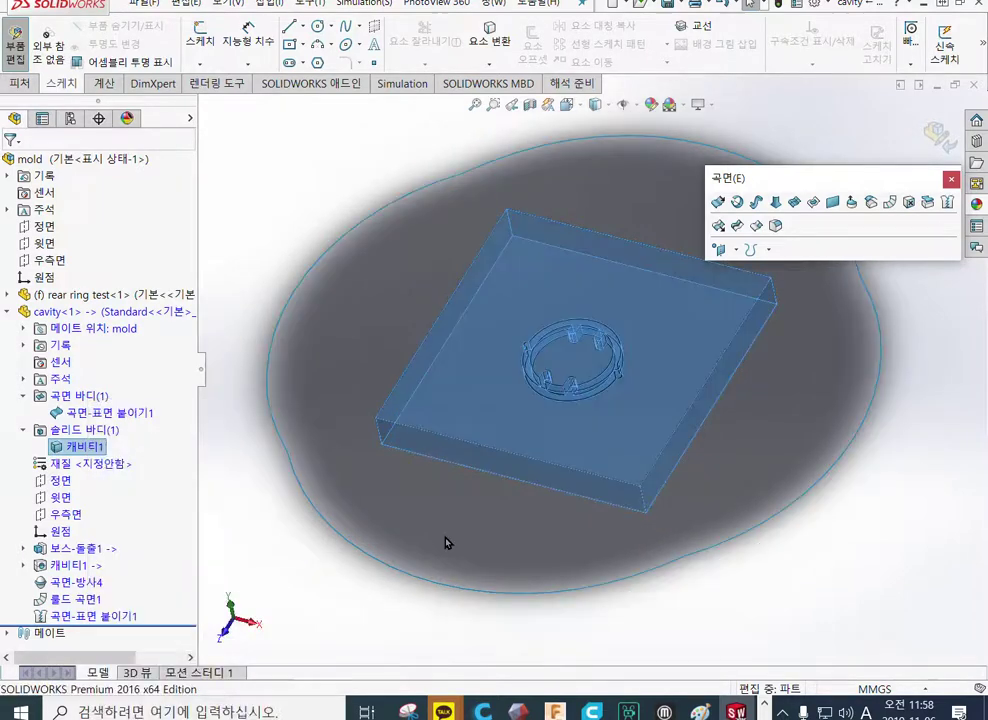
{"action": "left_click", "coordinate": [745, 608]}
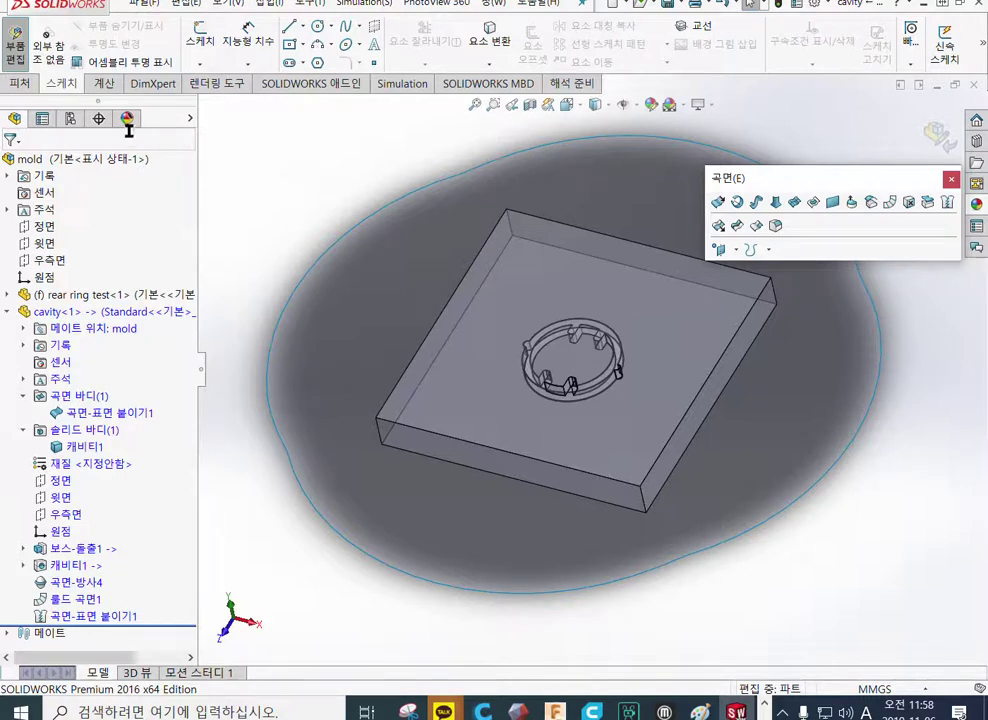
Step: Suppress the rear ring test component in the mold assembly and save all open documents
{"action": "left_click", "coordinate": [21, 85]}
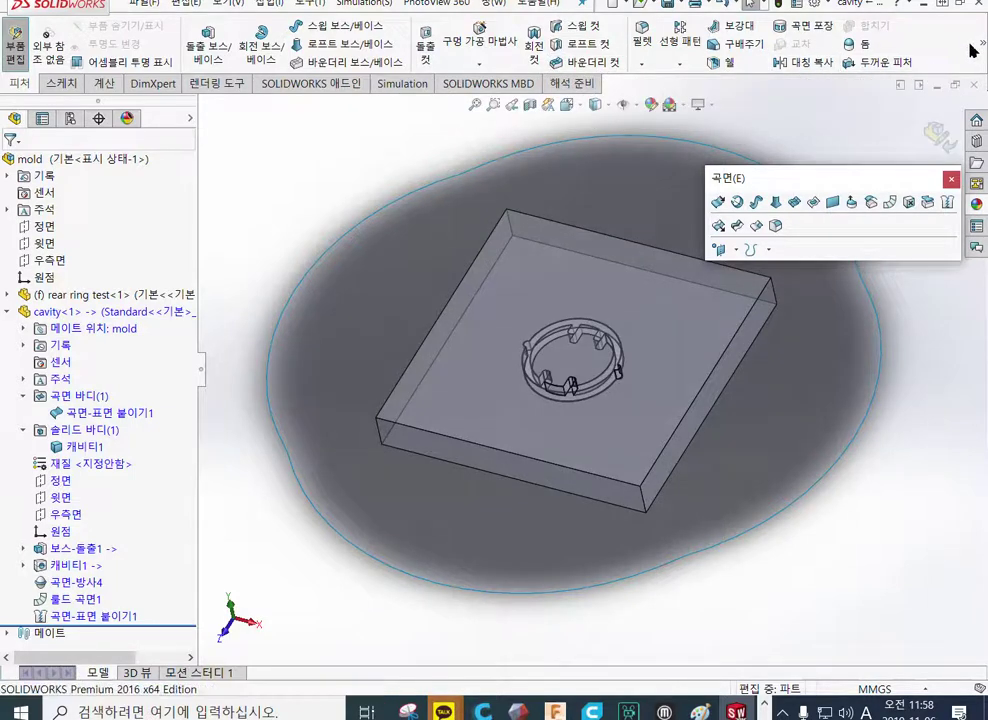
{"action": "mouse_move", "coordinate": [975, 48]}
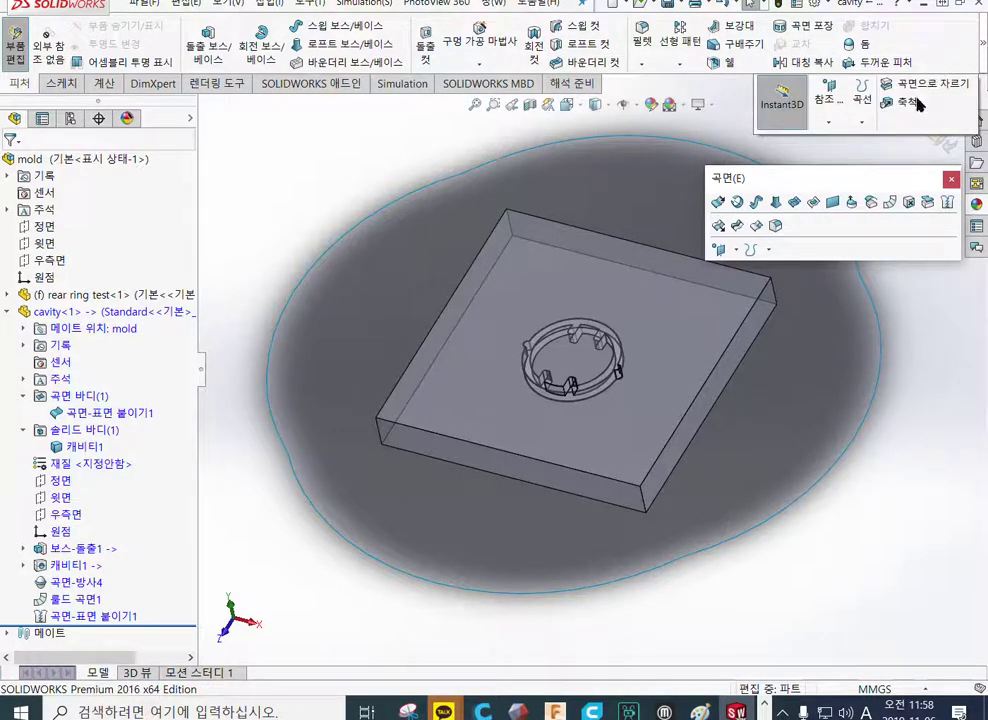
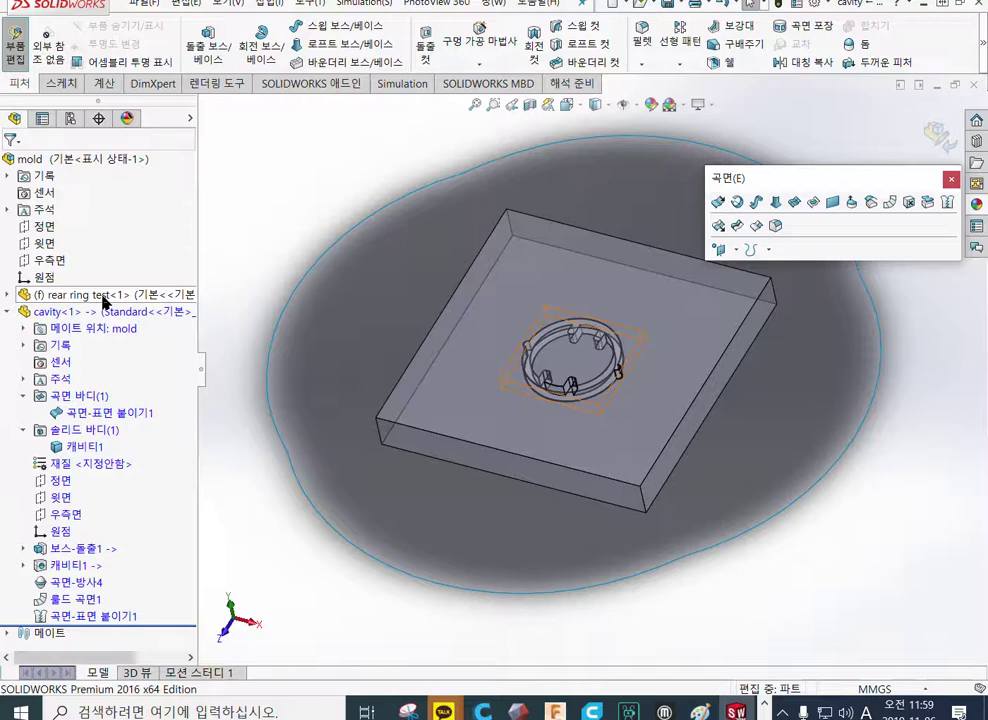
{"action": "right_click", "coordinate": [104, 297]}
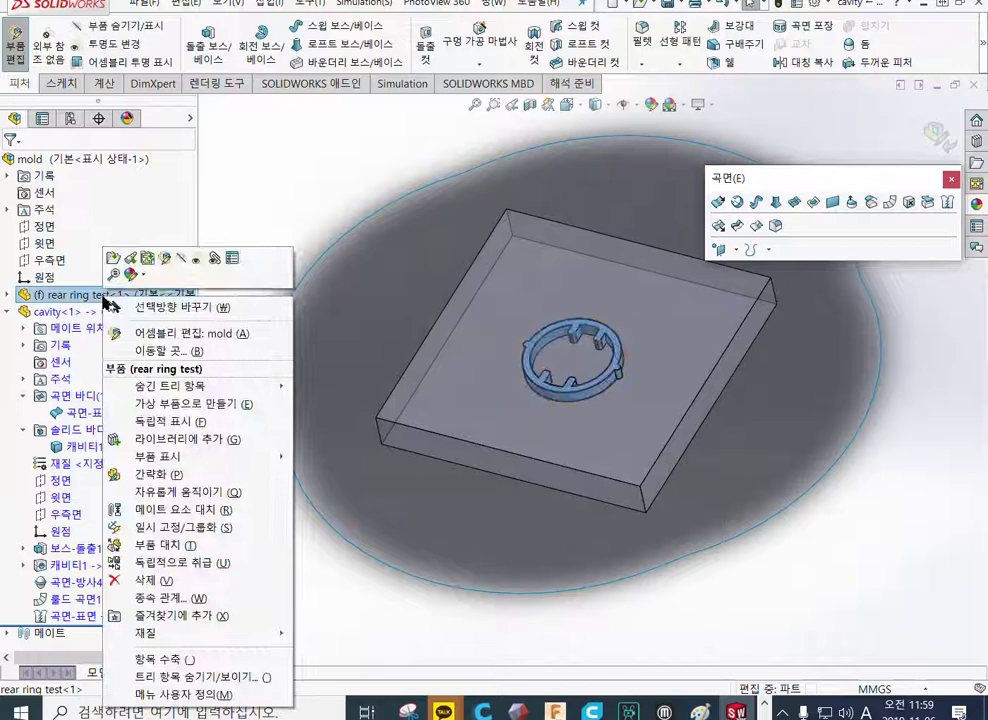
{"action": "left_click", "coordinate": [184, 263]}
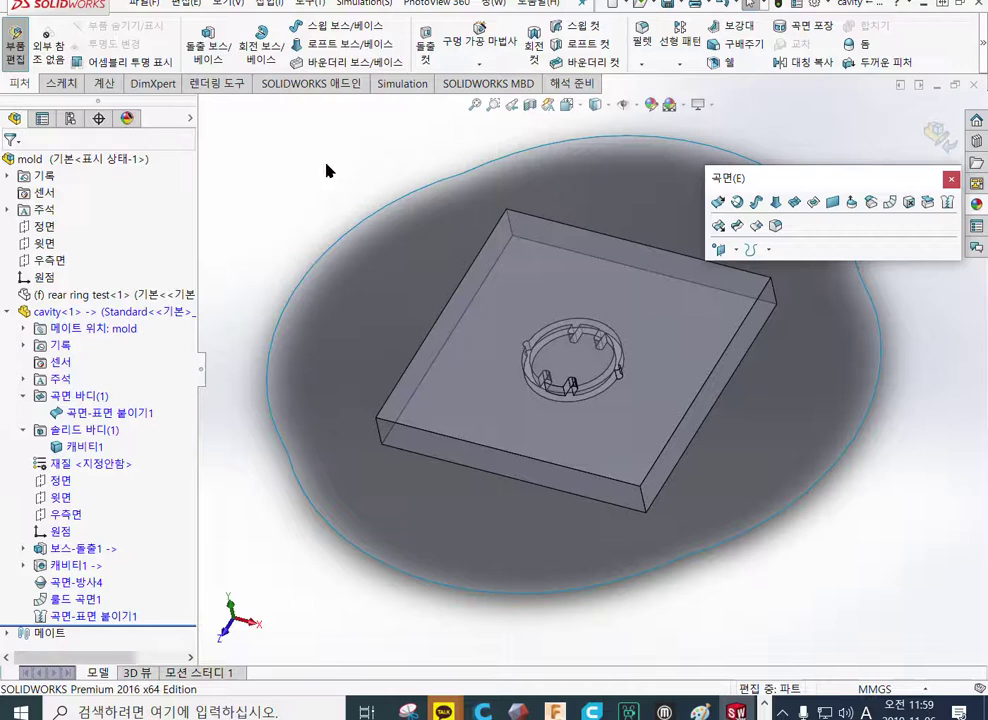
{"action": "left_click", "coordinate": [681, 8]}
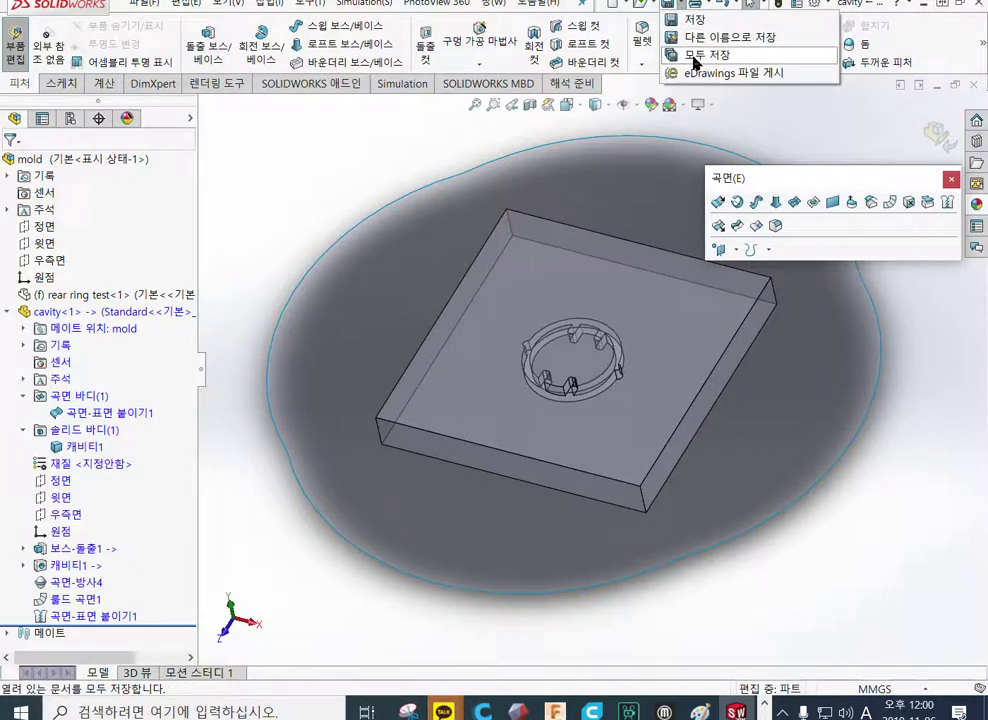
{"action": "left_click", "coordinate": [693, 57]}
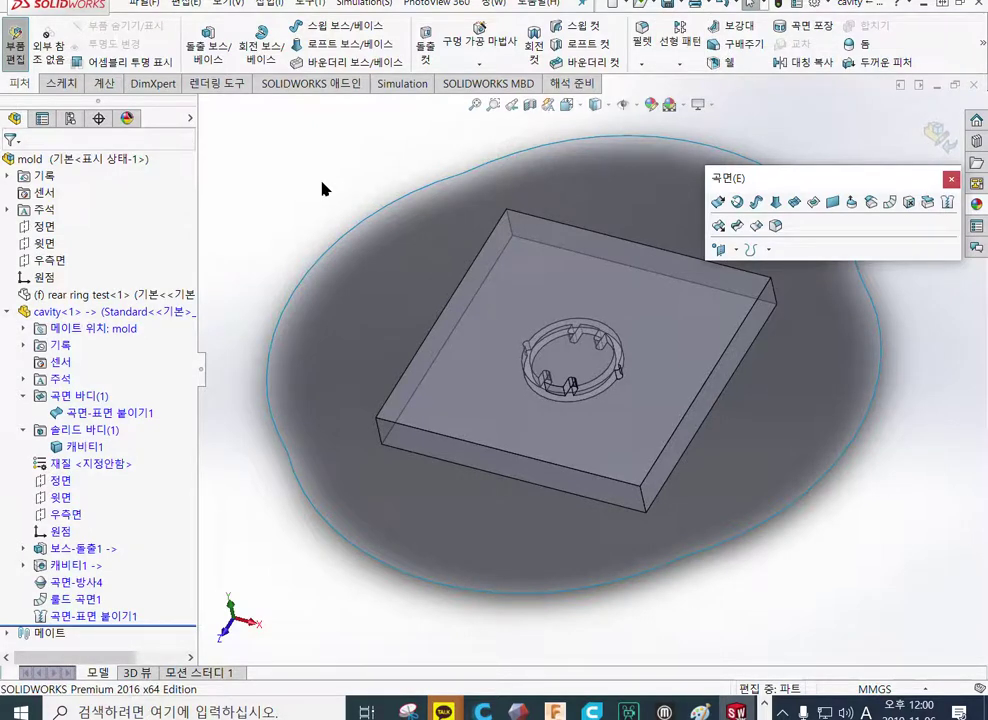
{"action": "left_click", "coordinate": [983, 45]}
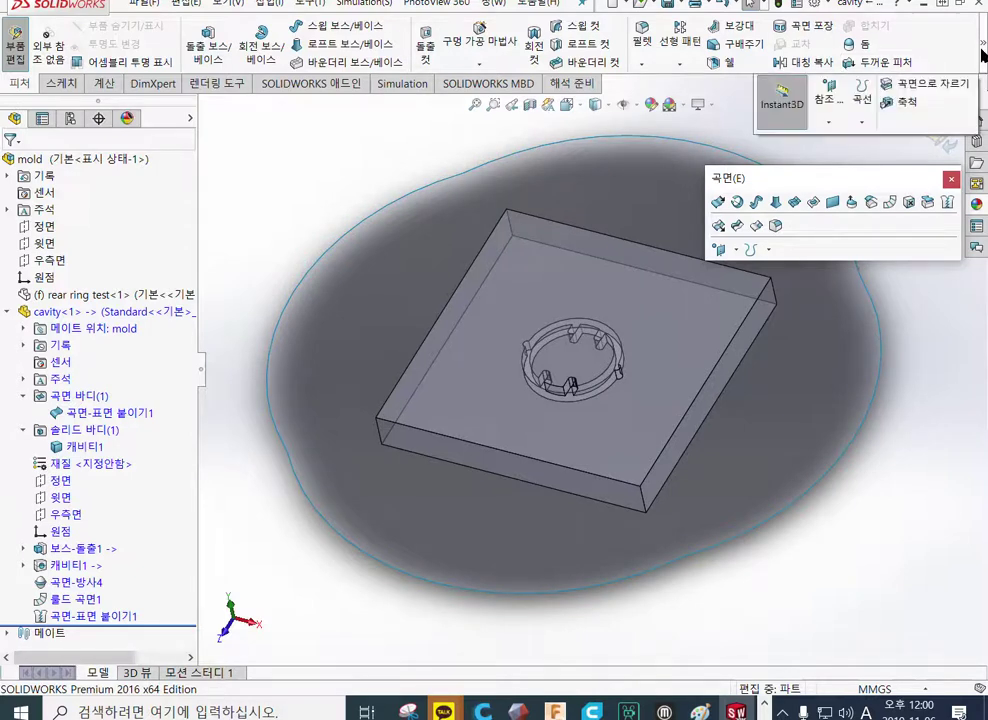
{"action": "left_click", "coordinate": [920, 84]}
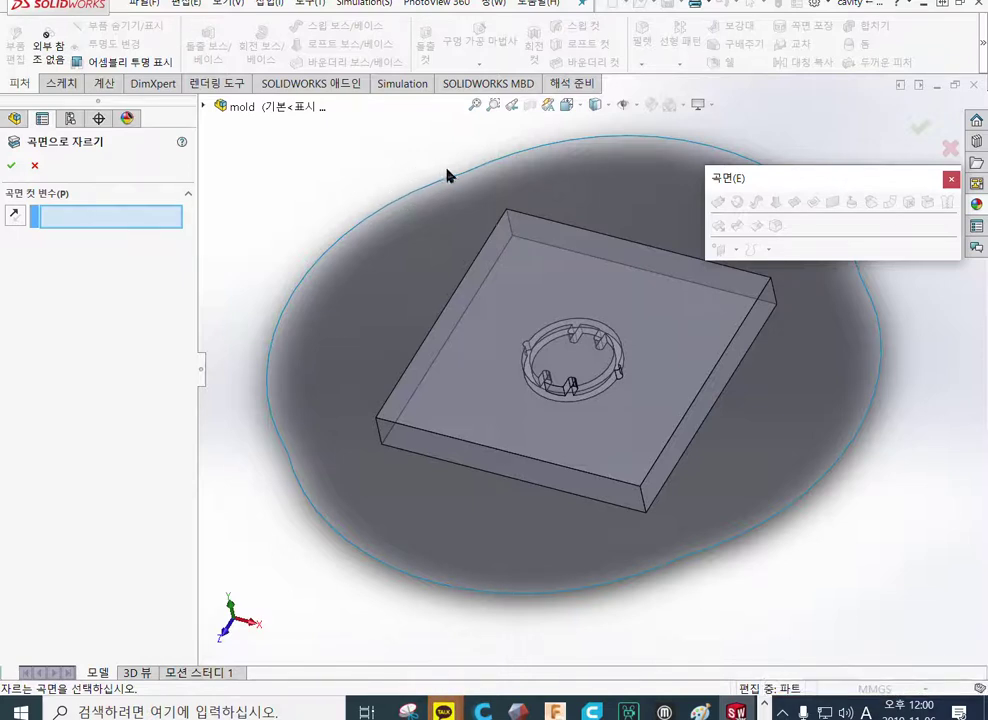
{"action": "key", "text": "Escape"}
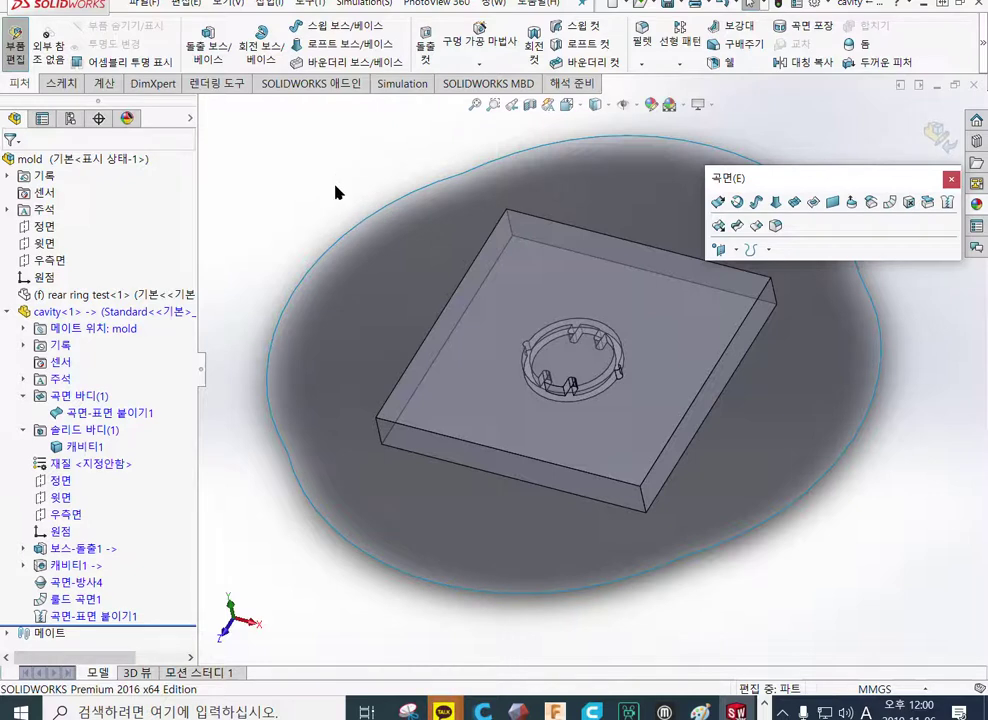
Step: Open the cavity component from the mold assembly in its own part window
{"action": "left_click", "coordinate": [78, 318]}
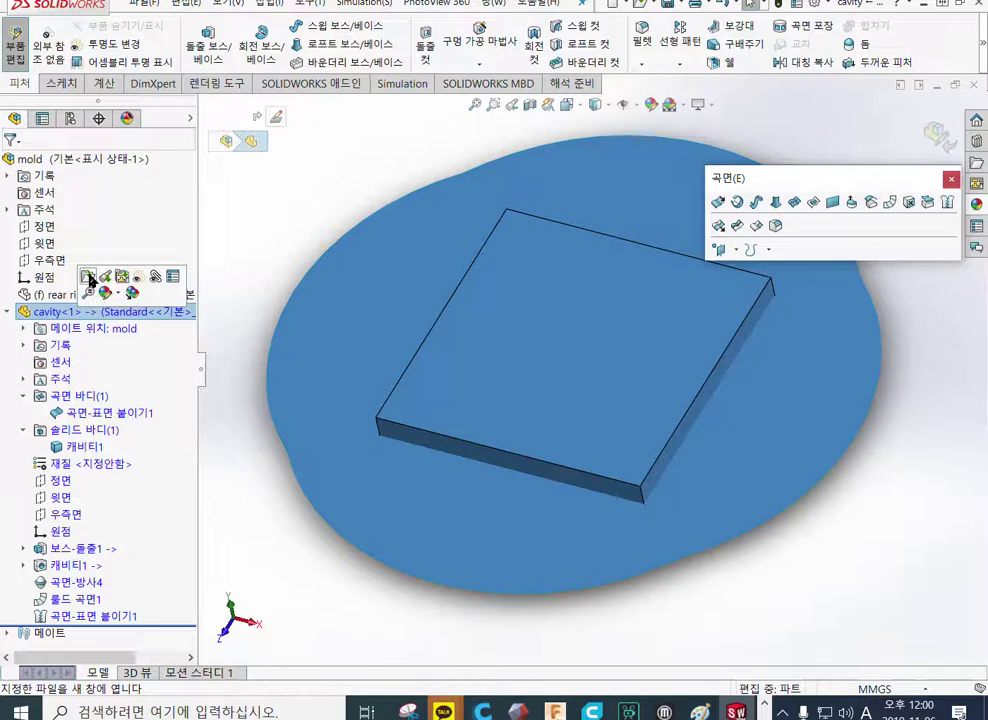
{"action": "left_click", "coordinate": [92, 280]}
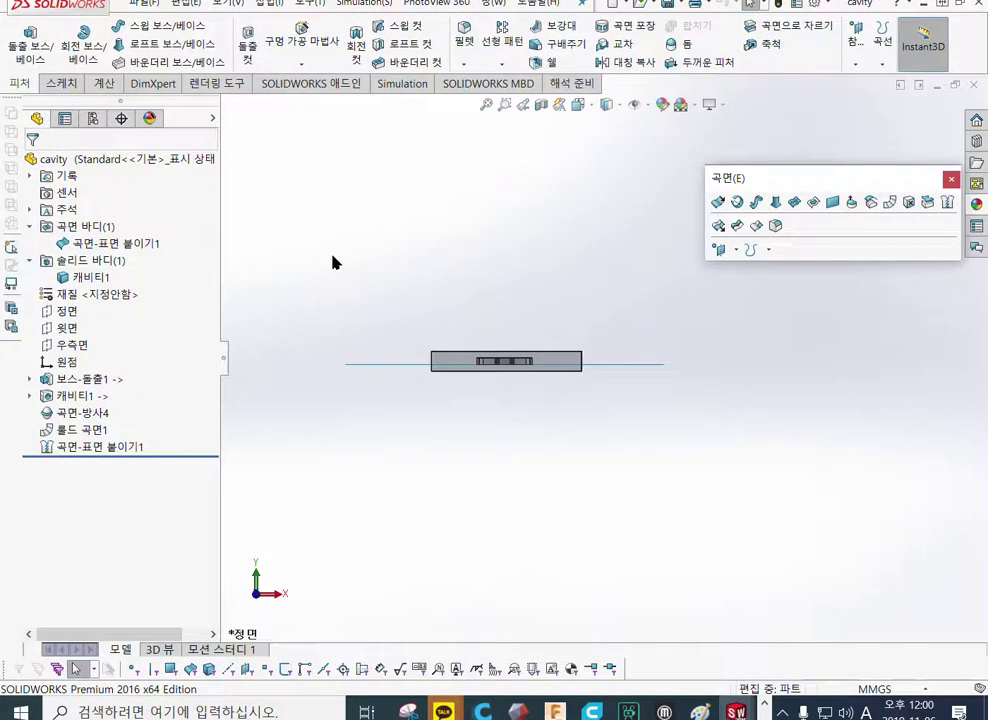
{"action": "middle_click_drag", "start_coordinate": [551, 267], "coordinate": [540, 313]}
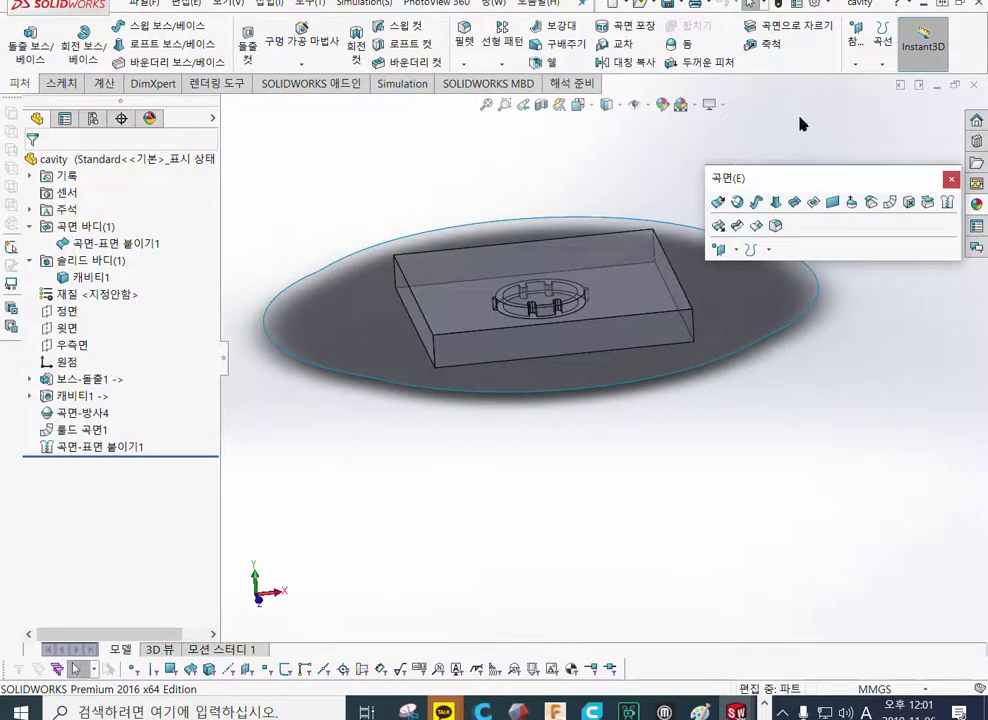
Step: Cut the cavity block with the knitted parting surface, removing the material below the surface
{"action": "left_click", "coordinate": [796, 28]}
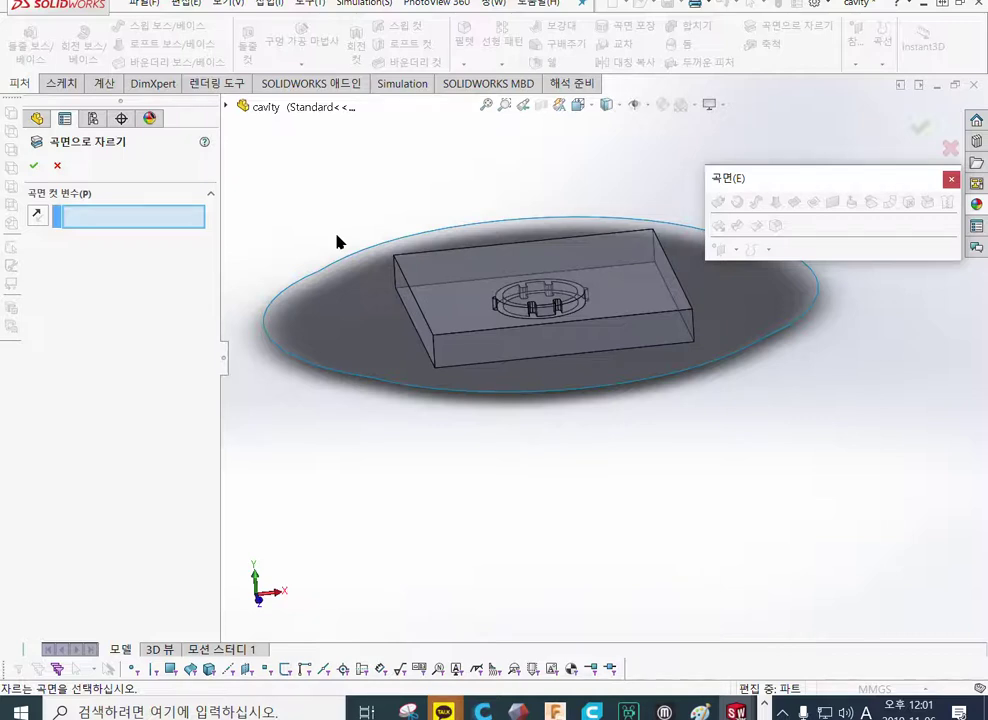
{"action": "left_click", "coordinate": [335, 342]}
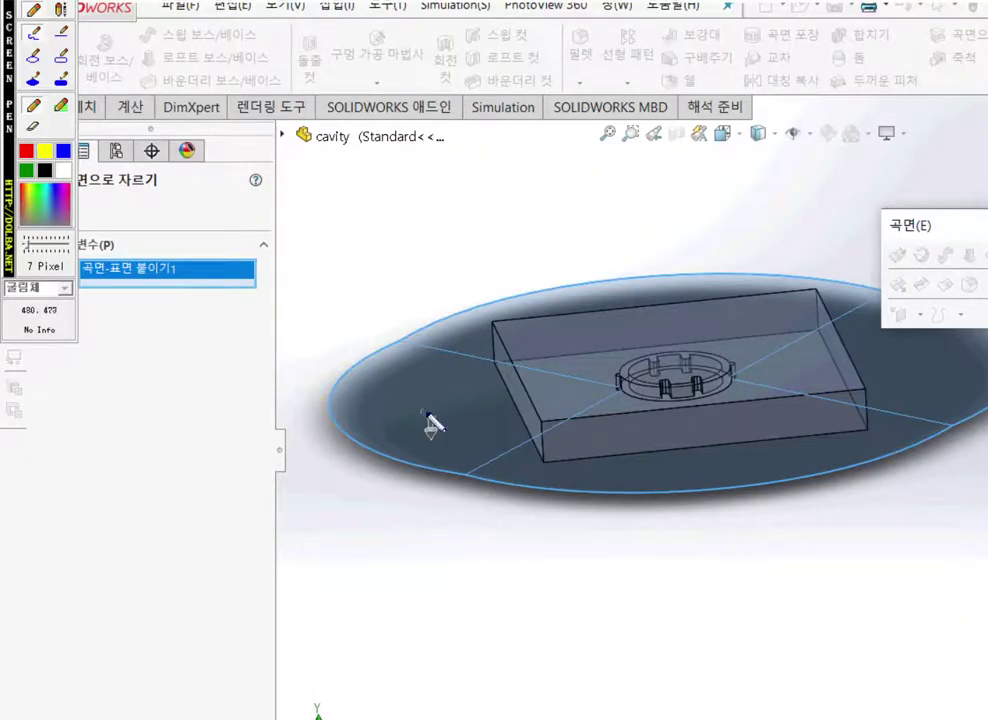
{"action": "left_click_drag", "start_coordinate": [342, 328], "coordinate": [343, 416]}
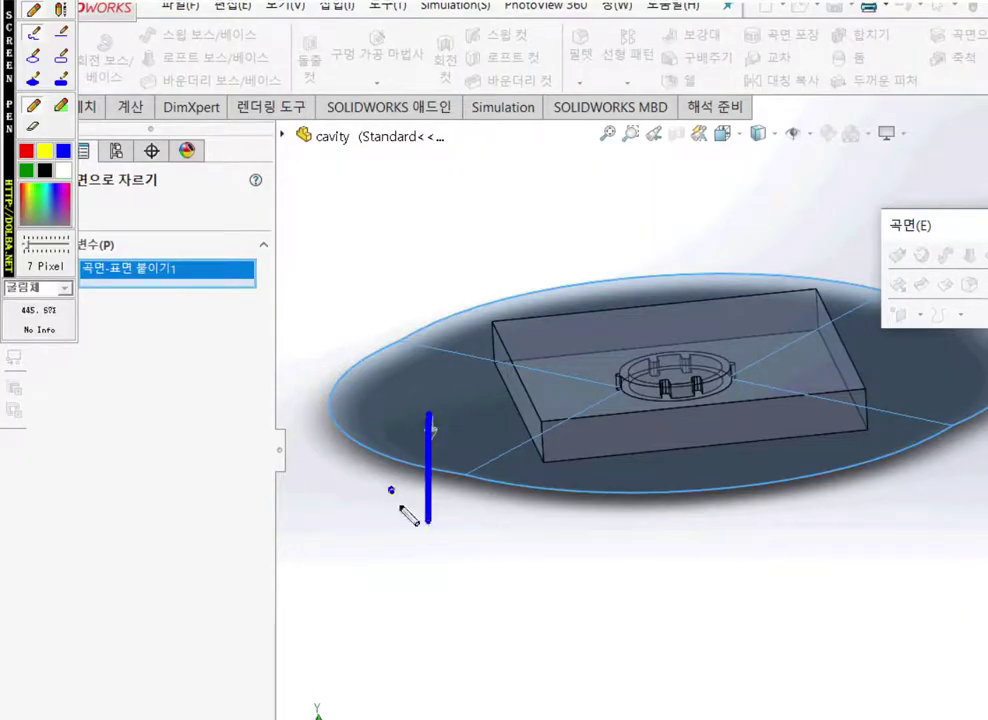
{"action": "left_click_drag", "start_coordinate": [401, 506], "coordinate": [449, 492]}
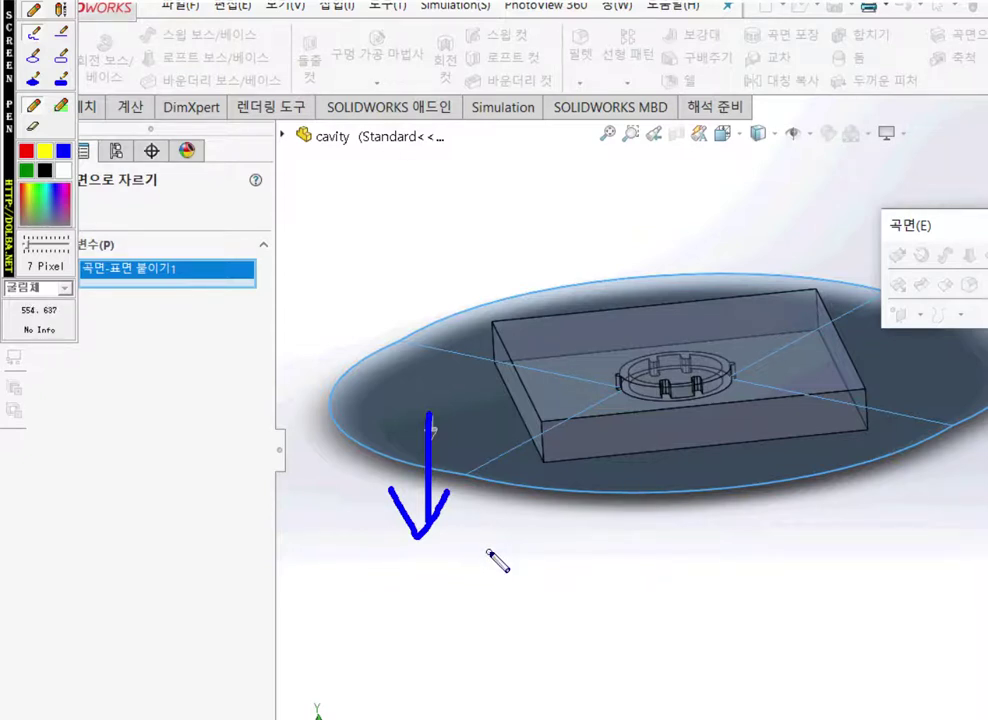
{"action": "key", "text": "Escape"}
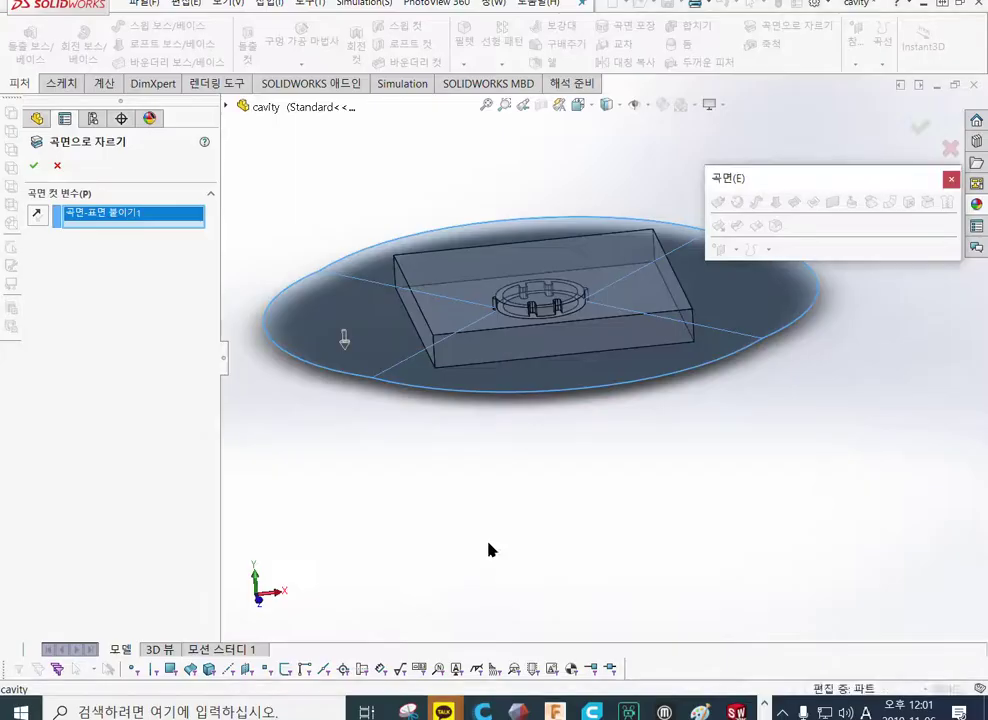
{"action": "left_click", "coordinate": [33, 168]}
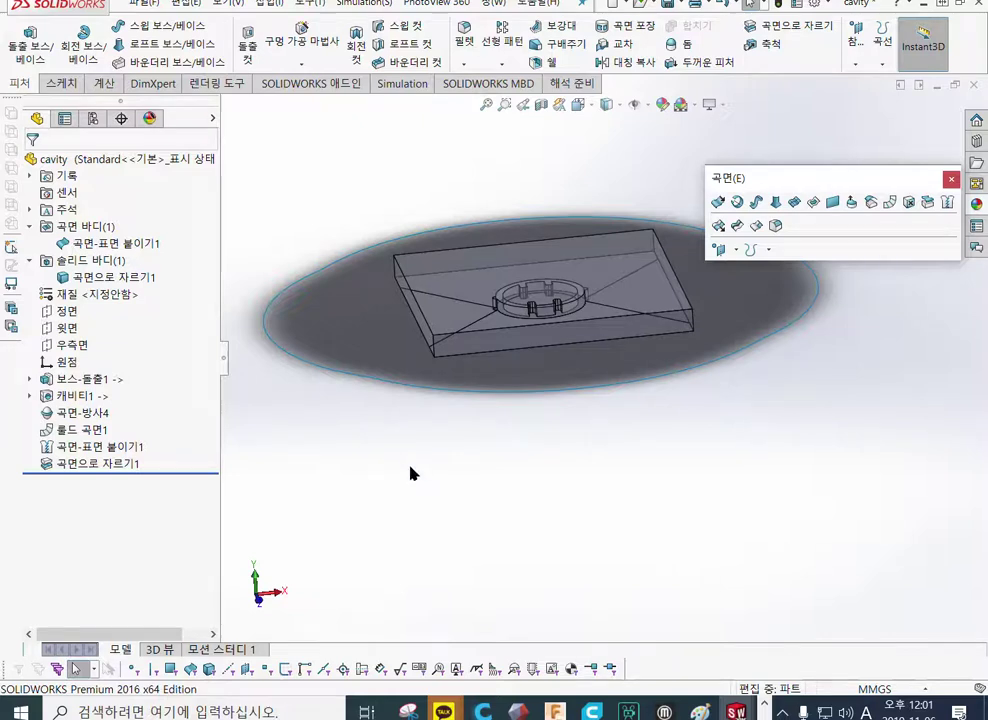
Step: Hide the knitted surface body so only the cut cavity block is displayed
{"action": "left_click", "coordinate": [112, 243]}
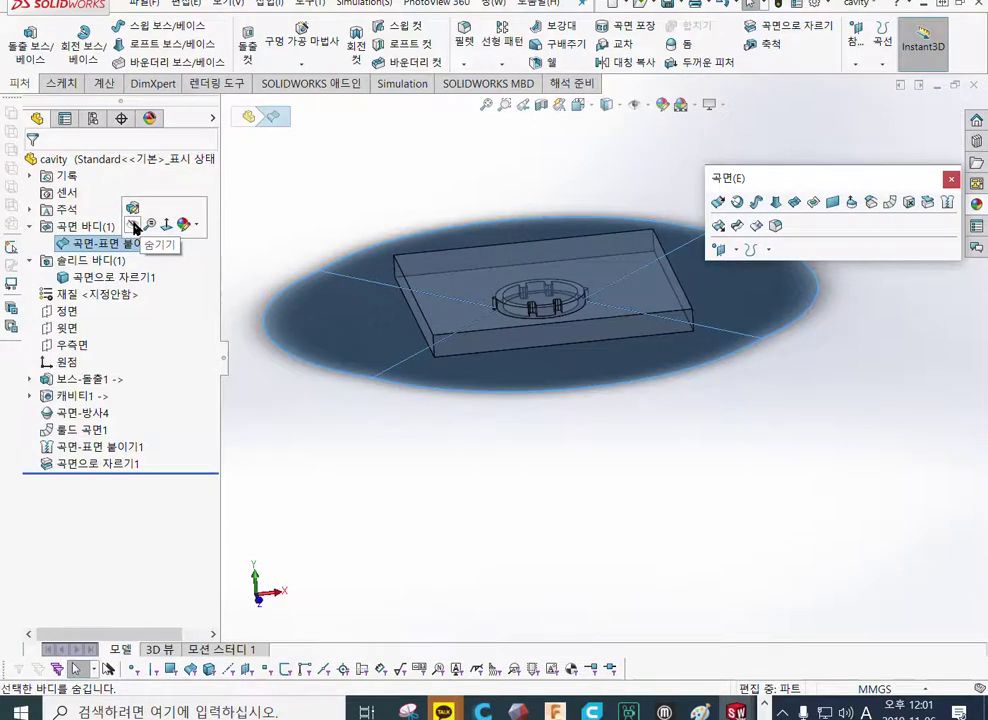
{"action": "left_click", "coordinate": [134, 227]}
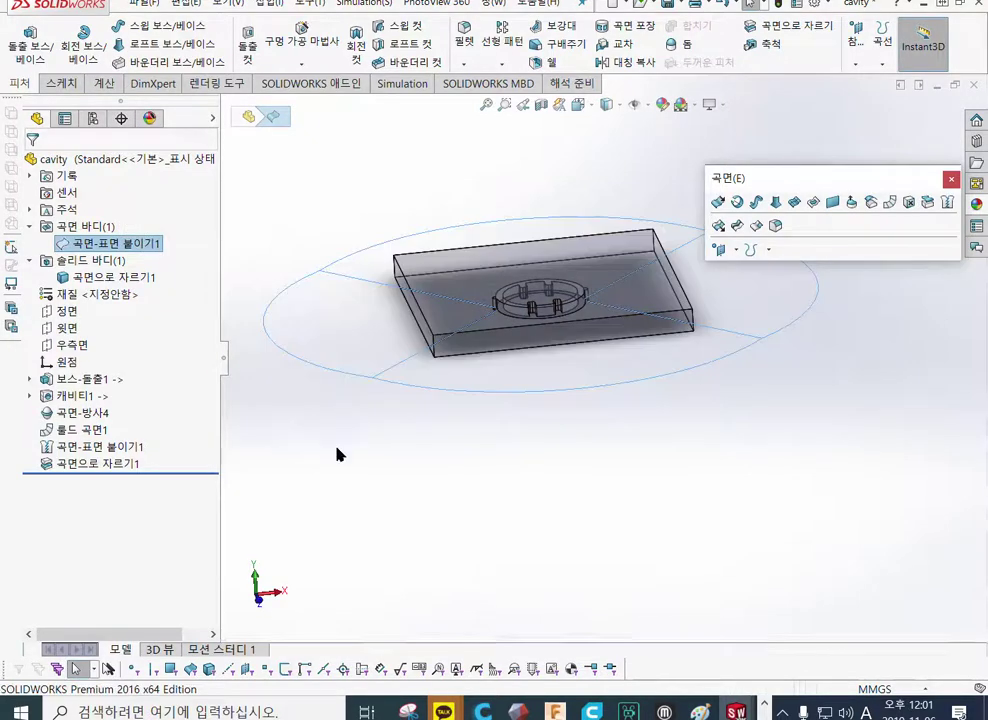
{"action": "middle_click_drag", "start_coordinate": [541, 449], "coordinate": [525, 343]}
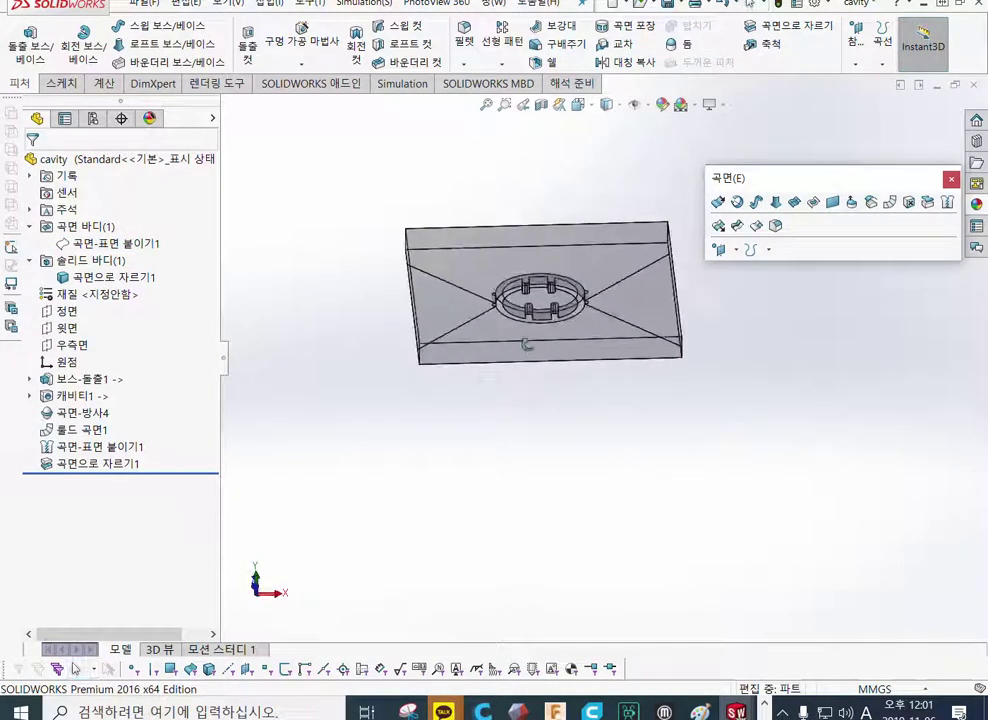
{"action": "scroll", "coordinate": [523, 305], "scroll_direction": "down", "scroll_amount": 3}
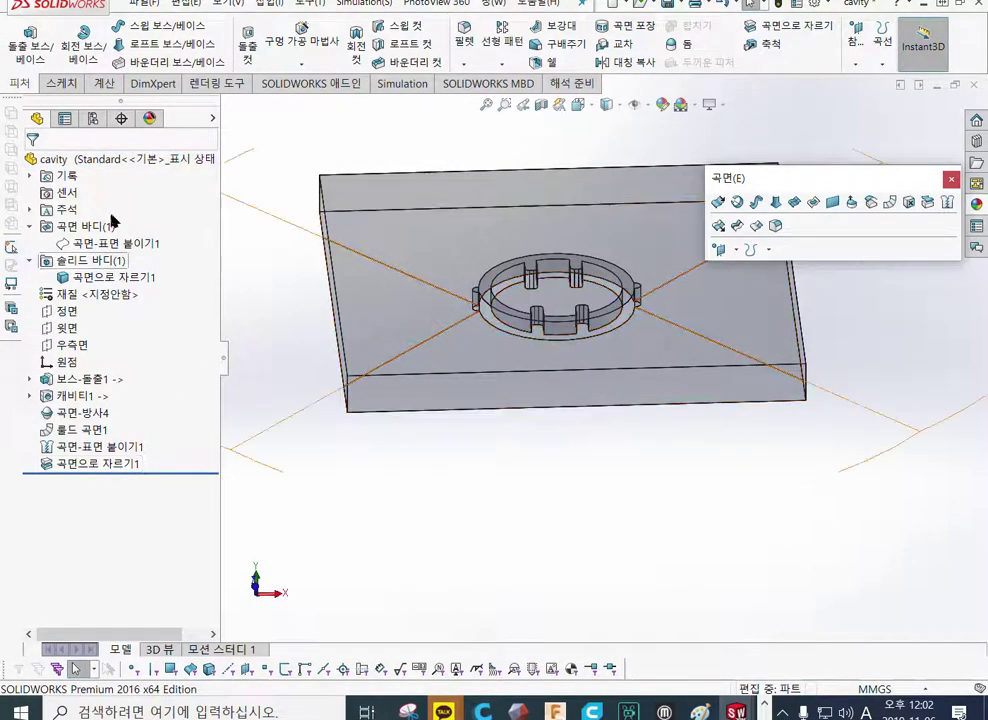
{"action": "right_click", "coordinate": [106, 159]}
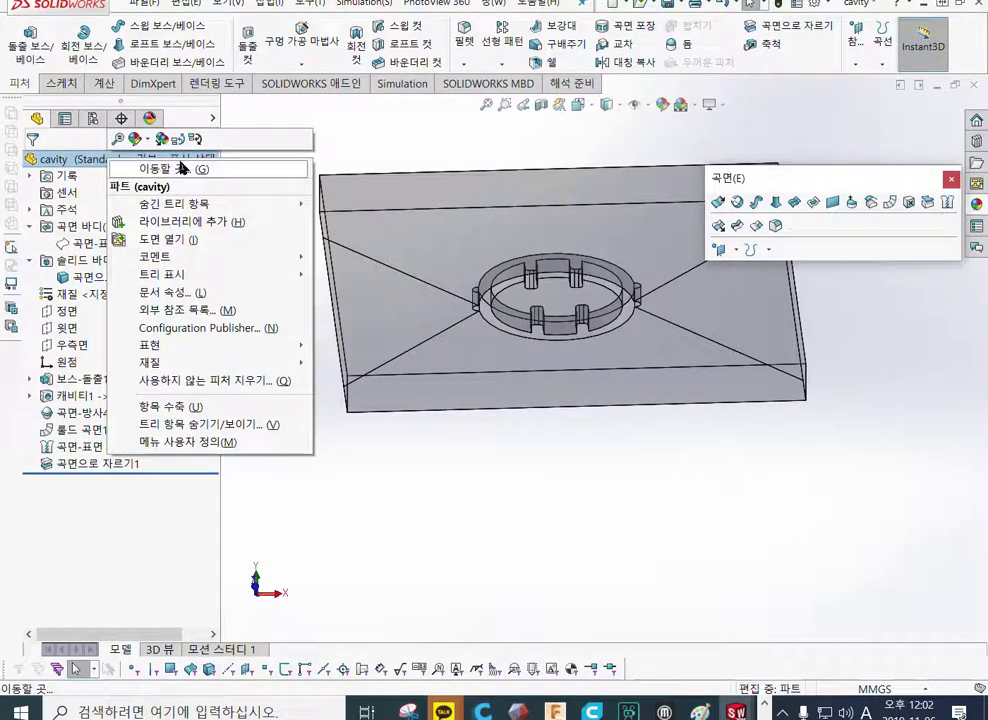
{"action": "left_click", "coordinate": [563, 484]}
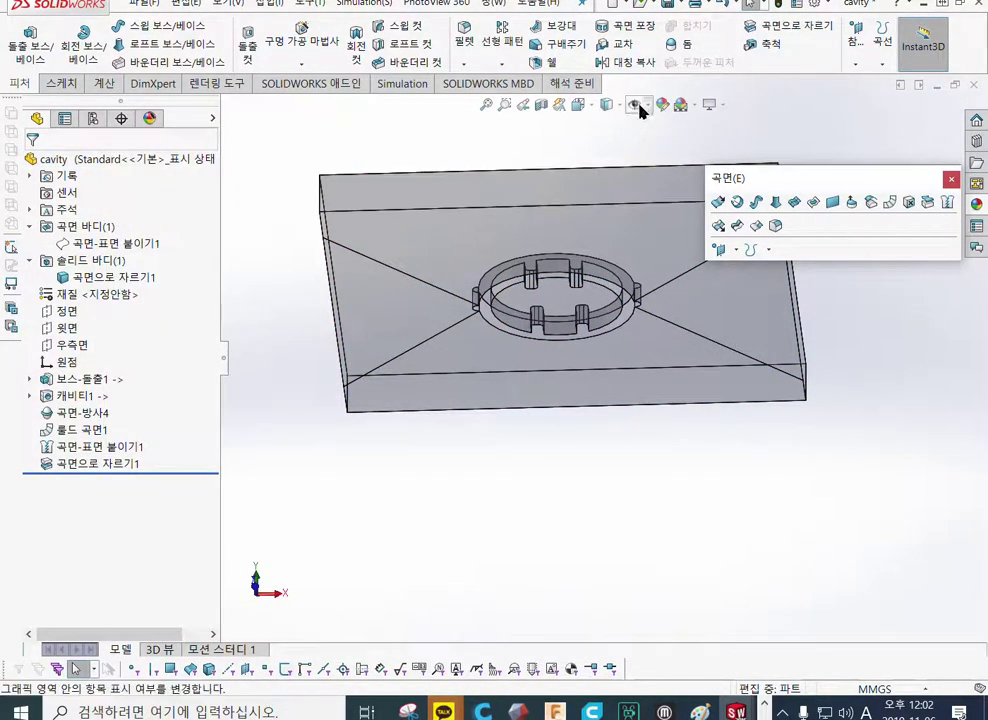
{"action": "left_click", "coordinate": [421, 235]}
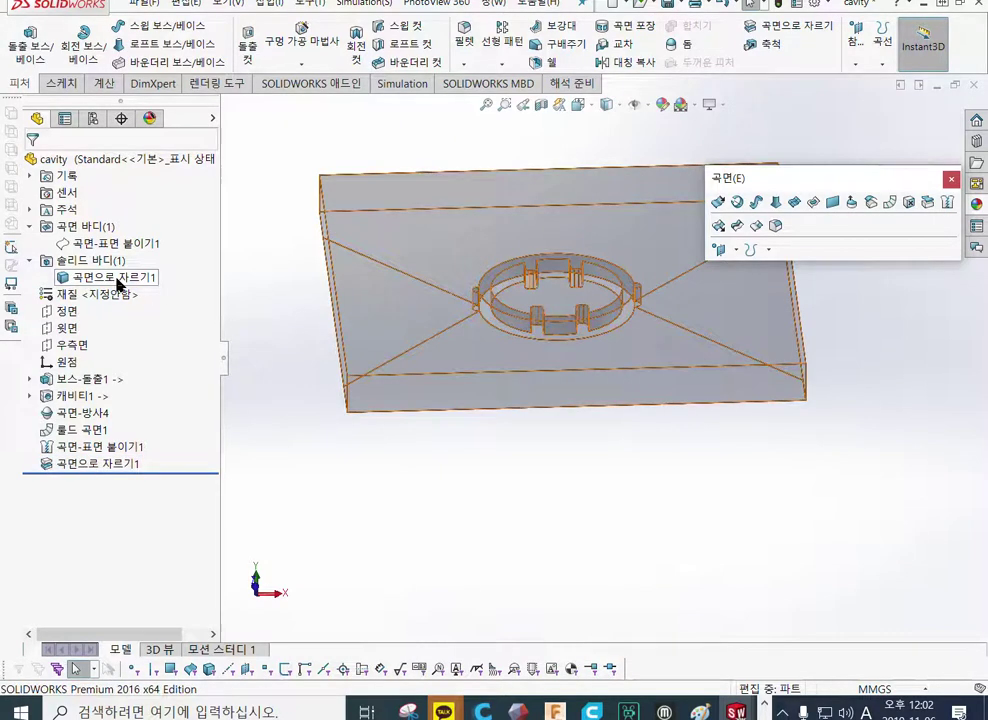
{"action": "left_click", "coordinate": [150, 277]}
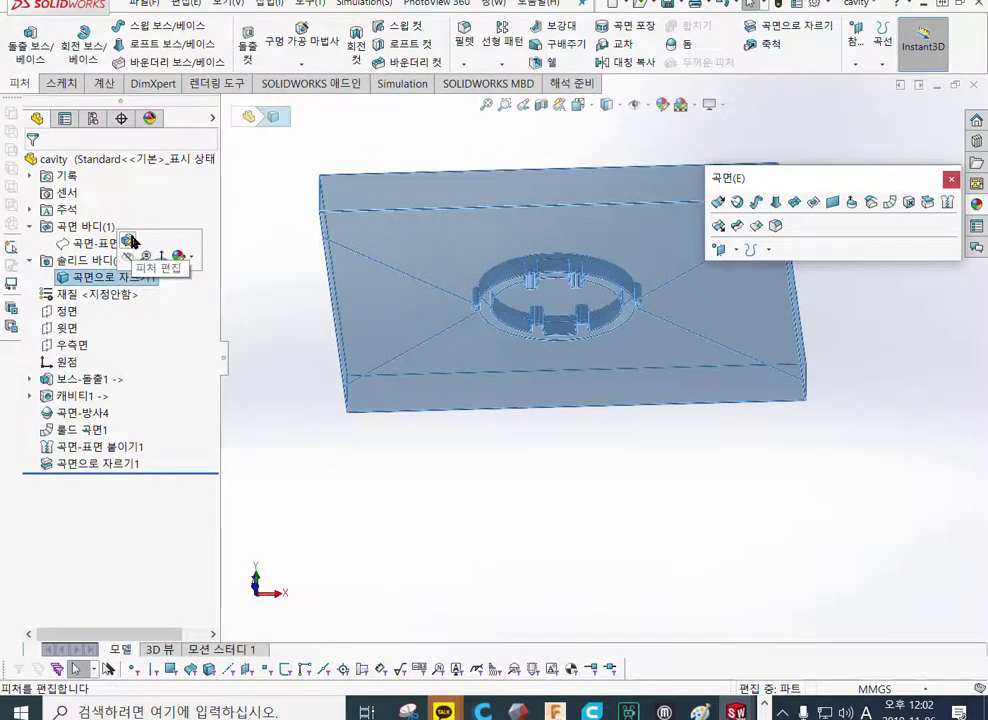
{"action": "left_click", "coordinate": [349, 496]}
Step: Examine the ring recess and its open underside in the cut block, close up and from the side
{"action": "middle_click_drag", "start_coordinate": [688, 443], "coordinate": [545, 512]}
{"action": "scroll", "coordinate": [540, 307], "scroll_direction": "down", "scroll_amount": 3}
{"action": "middle_click_drag", "start_coordinate": [540, 307], "coordinate": [483, 368]}
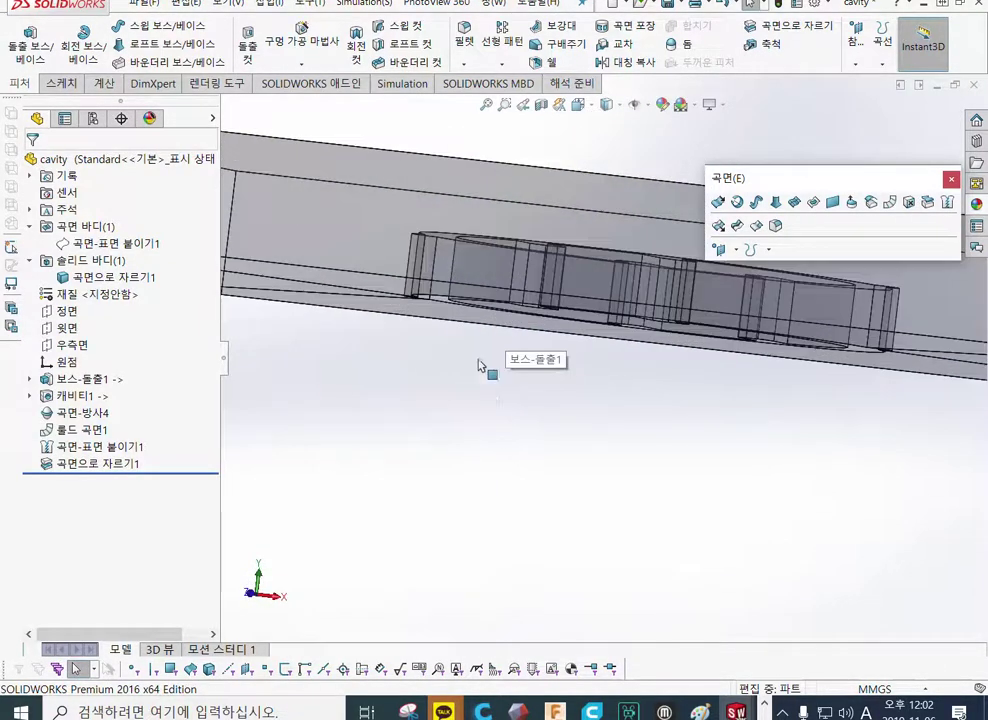
{"action": "mouse_move", "coordinate": [450, 362]}
{"action": "left_mouse_down"}
{"action": "mouse_move", "coordinate": [512, 376]}
{"action": "mouse_move", "coordinate": [540, 370]}
{"action": "mouse_move", "coordinate": [509, 366]}
{"action": "mouse_move", "coordinate": [570, 328]}
{"action": "mouse_move", "coordinate": [566, 372]}
{"action": "left_mouse_up"}
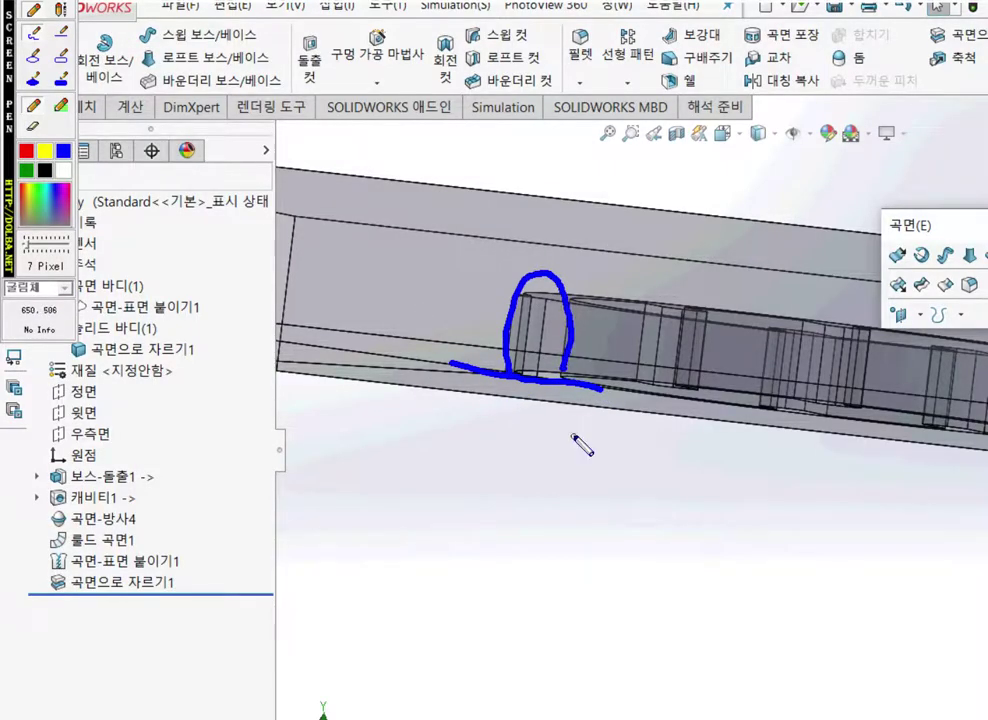
{"action": "left_click_drag", "start_coordinate": [529, 430], "coordinate": [511, 532]}
{"action": "left_click_drag", "start_coordinate": [481, 490], "coordinate": [541, 518]}
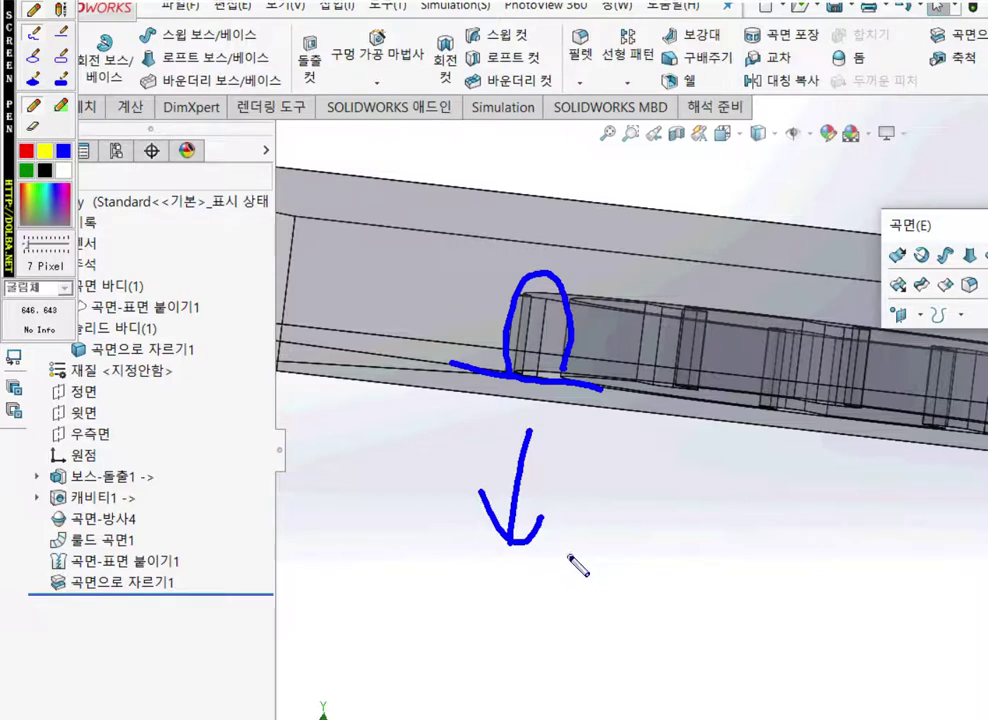
{"action": "key", "text": "Escape"}
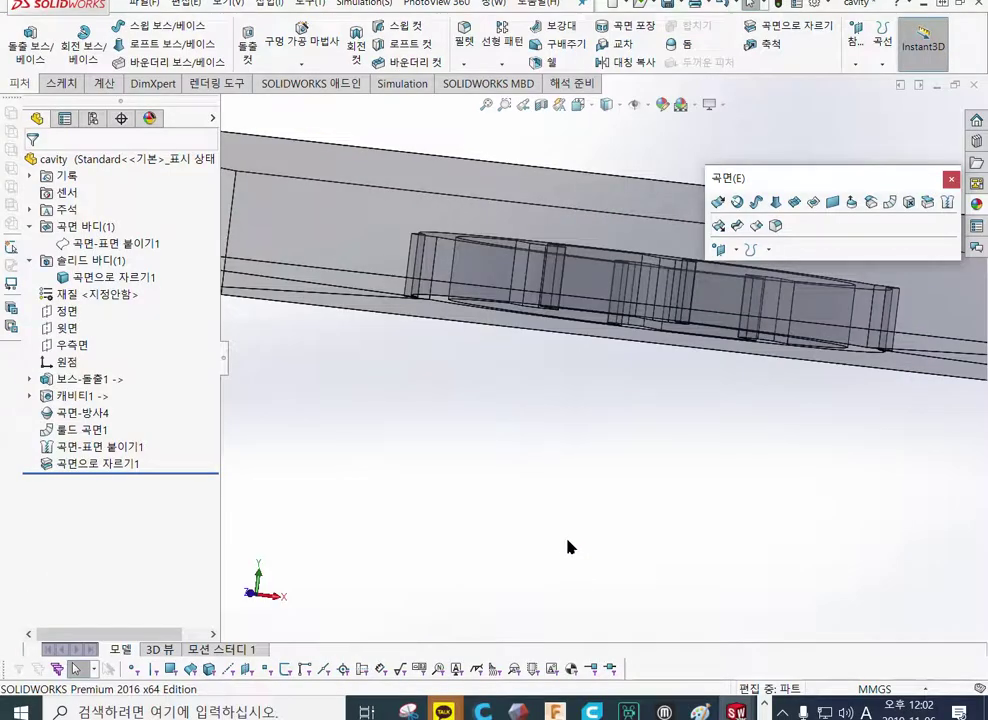
{"action": "mouse_move", "coordinate": [582, 456]}
{"action": "middle_mouse_down"}
{"action": "mouse_move", "coordinate": [573, 453]}
{"action": "mouse_move", "coordinate": [580, 404]}
{"action": "mouse_move", "coordinate": [578, 503]}
{"action": "mouse_move", "coordinate": [575, 387]}
{"action": "mouse_move", "coordinate": [568, 480]}
{"action": "mouse_move", "coordinate": [562, 384]}
{"action": "mouse_move", "coordinate": [562, 463]}
{"action": "mouse_move", "coordinate": [569, 390]}
{"action": "mouse_move", "coordinate": [569, 439]}
{"action": "middle_mouse_up"}
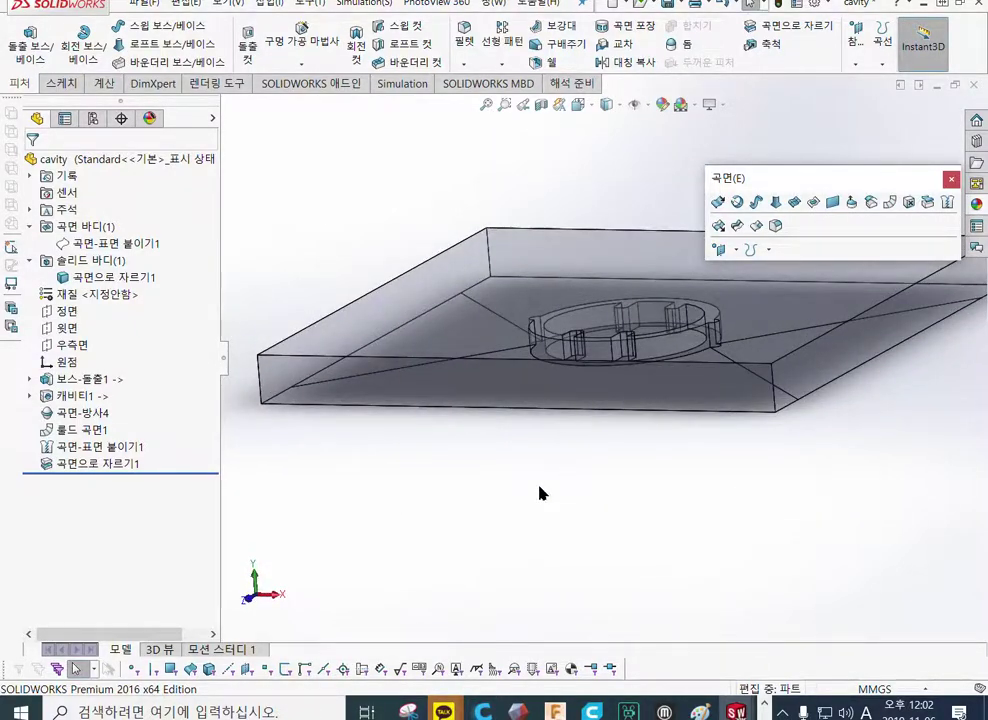
Step: Begin saving the cavity part under a new name, enter UP cavity as the file name, and copy that name
{"action": "key", "text": "ctrl+shift+s"}
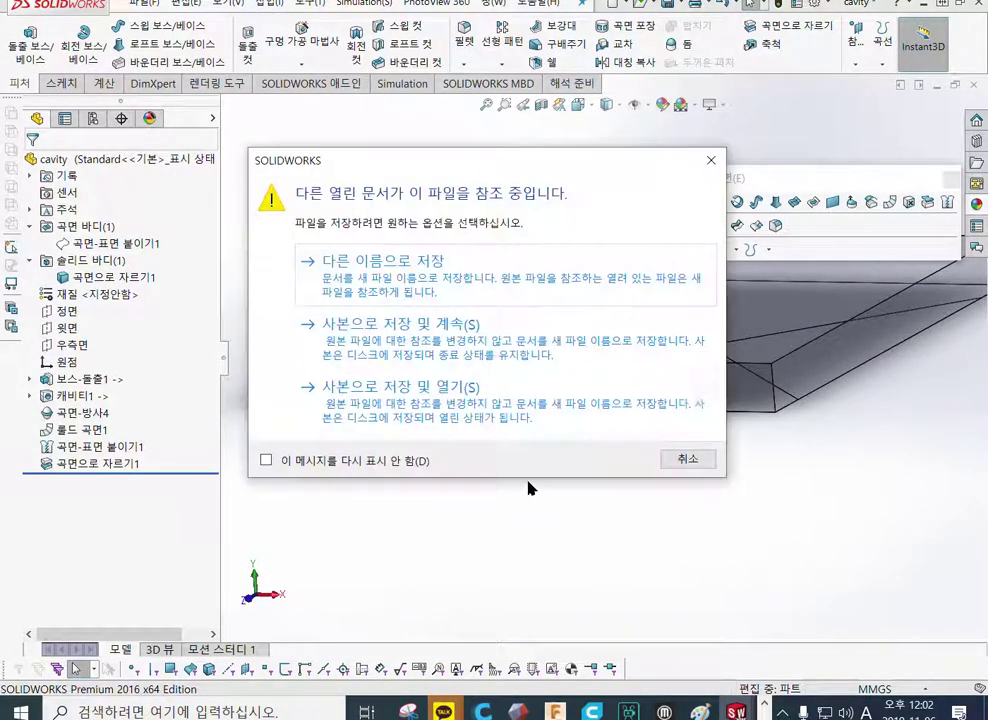
{"action": "left_click", "coordinate": [461, 267]}
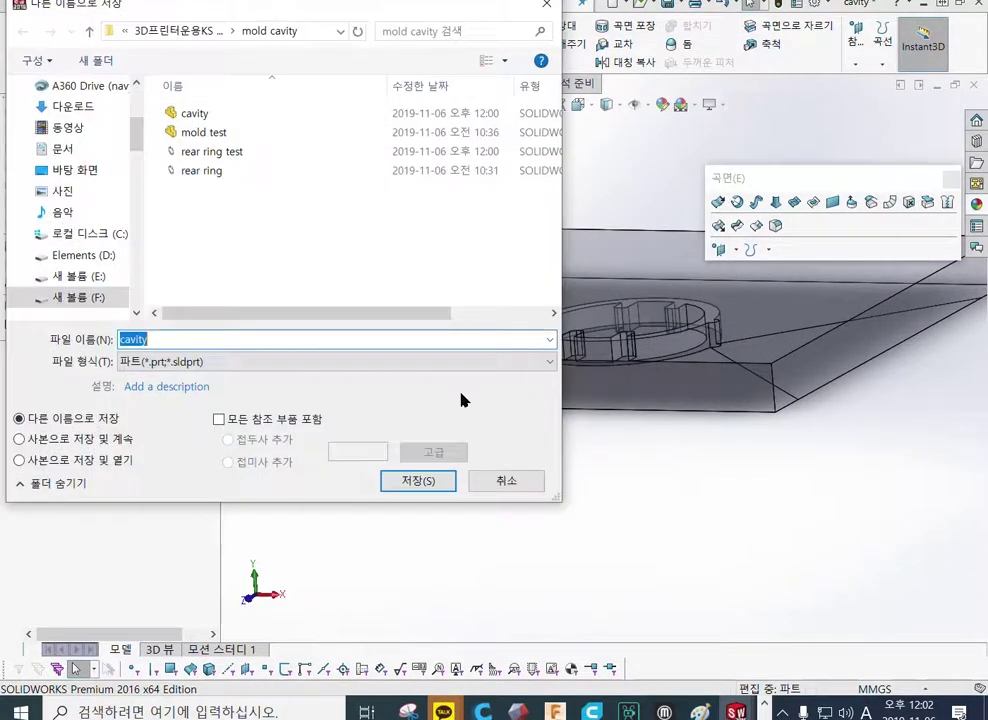
{"action": "key", "text": "Left"}
{"action": "type", "text": "U"}
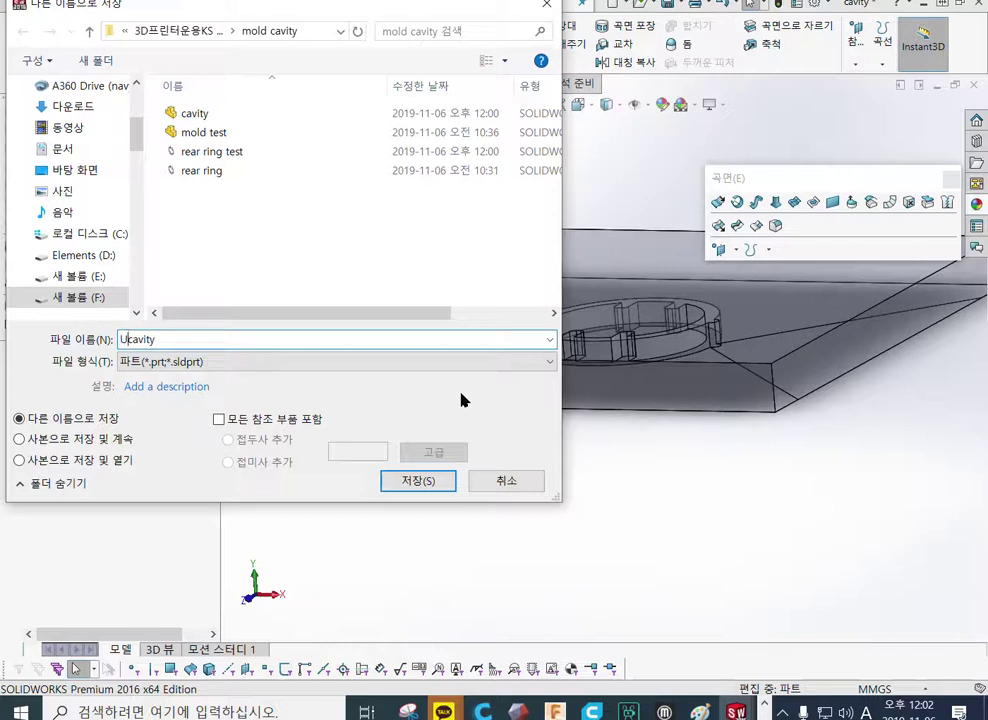
{"action": "type", "text": "P"}
{"action": "key", "text": "ctrl+a"}
{"action": "key", "text": "ctrl+c"}
Step: Switch to Notepad and replace the line reading cavity with the copied name UP cavity
{"action": "left_click", "coordinate": [785, 713]}
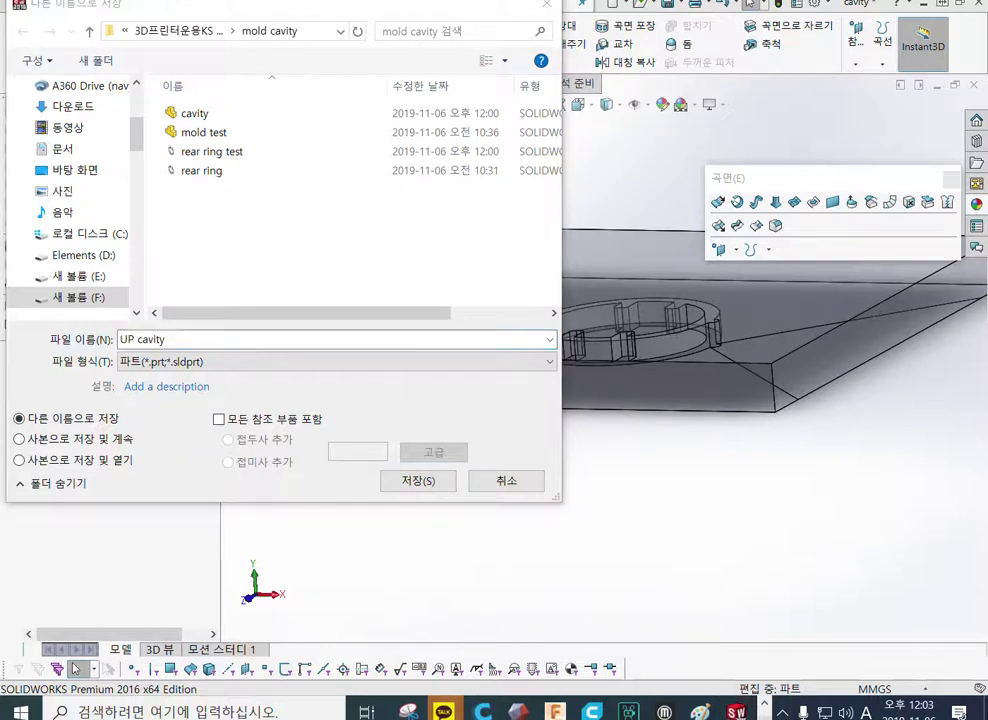
{"action": "left_click", "coordinate": [763, 705]}
{"action": "left_click", "coordinate": [504, 712]}
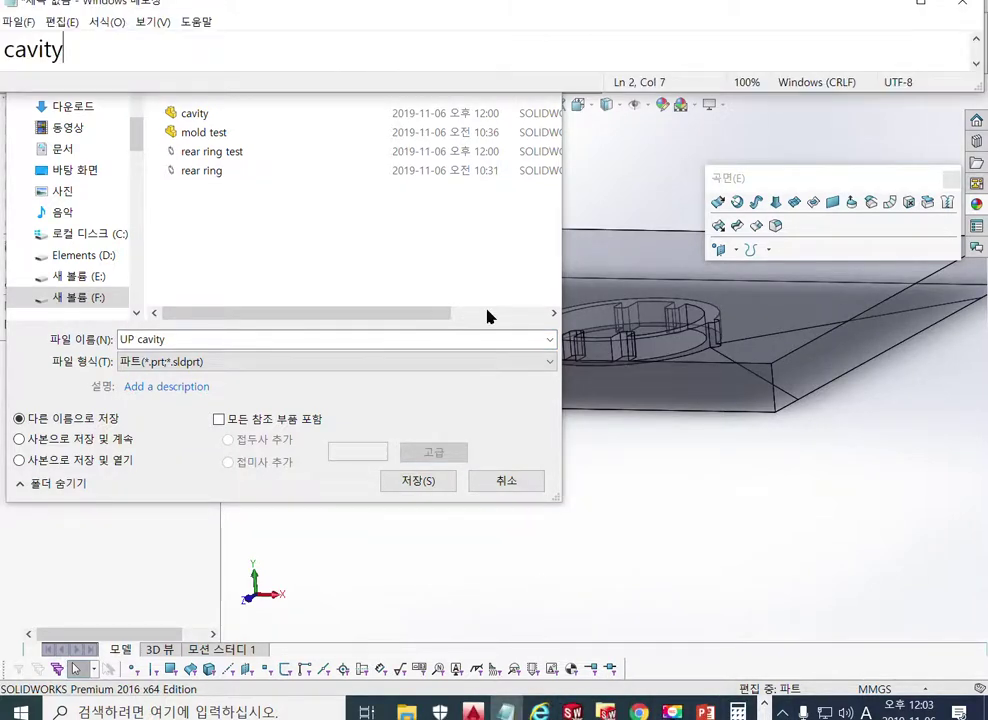
{"action": "key", "text": "shift+Home"}
{"action": "key", "text": "ctrl+v"}
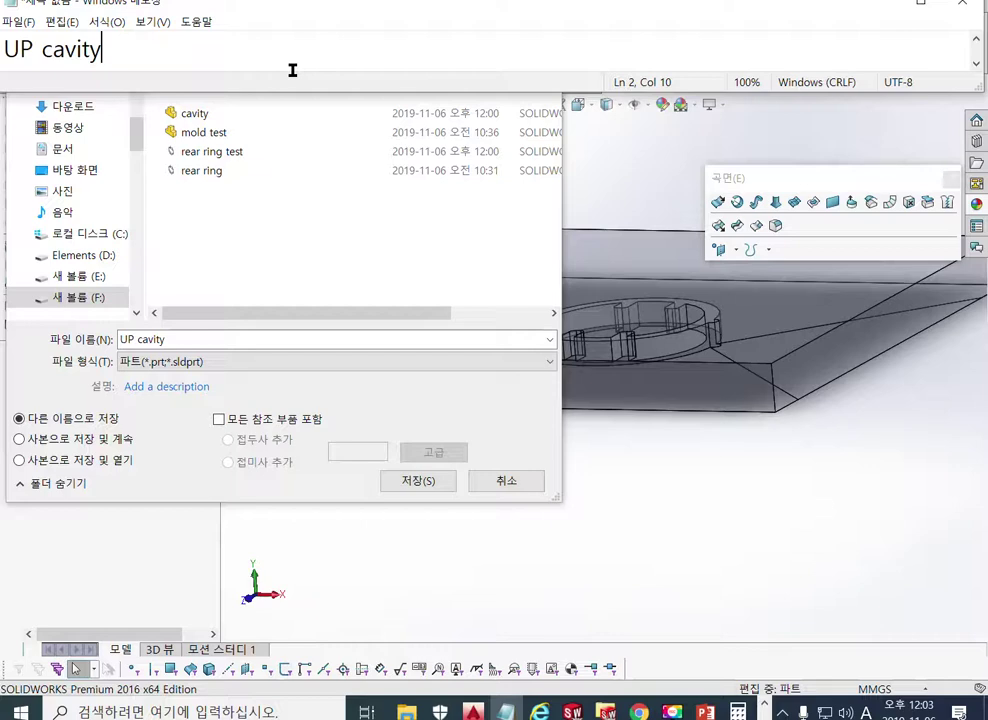
Step: Return to the SOLIDWORKS save dialog and save the part as UP cavity in the mold cavity folder
{"action": "left_click", "coordinate": [460, 413]}
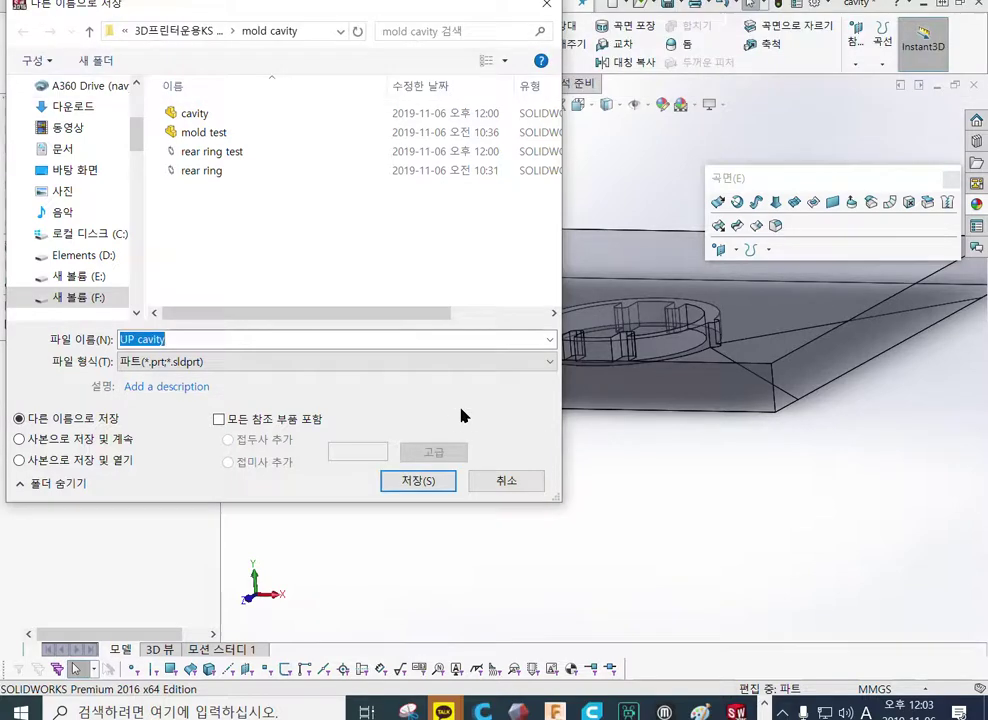
{"action": "left_click", "coordinate": [412, 481]}
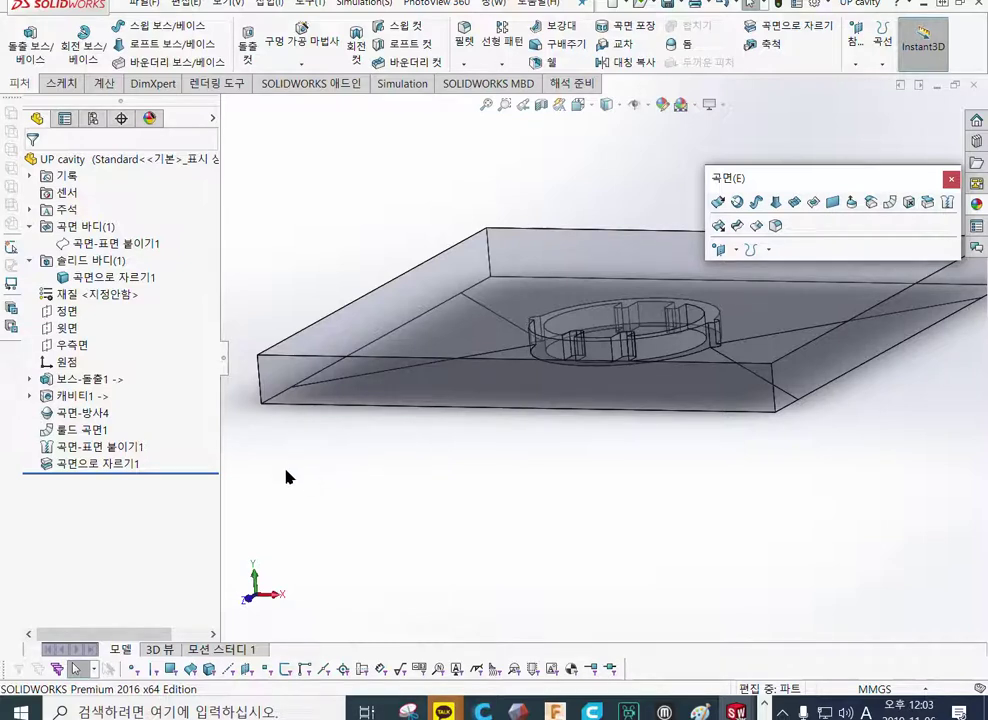
{"action": "key", "text": "F12"}
{"action": "mouse_move", "coordinate": [157, 603]}
{"action": "left_mouse_down"}
{"action": "mouse_move", "coordinate": [71, 618]}
{"action": "mouse_move", "coordinate": [62, 570]}
{"action": "mouse_move", "coordinate": [176, 585]}
{"action": "mouse_move", "coordinate": [152, 602]}
{"action": "left_mouse_up"}
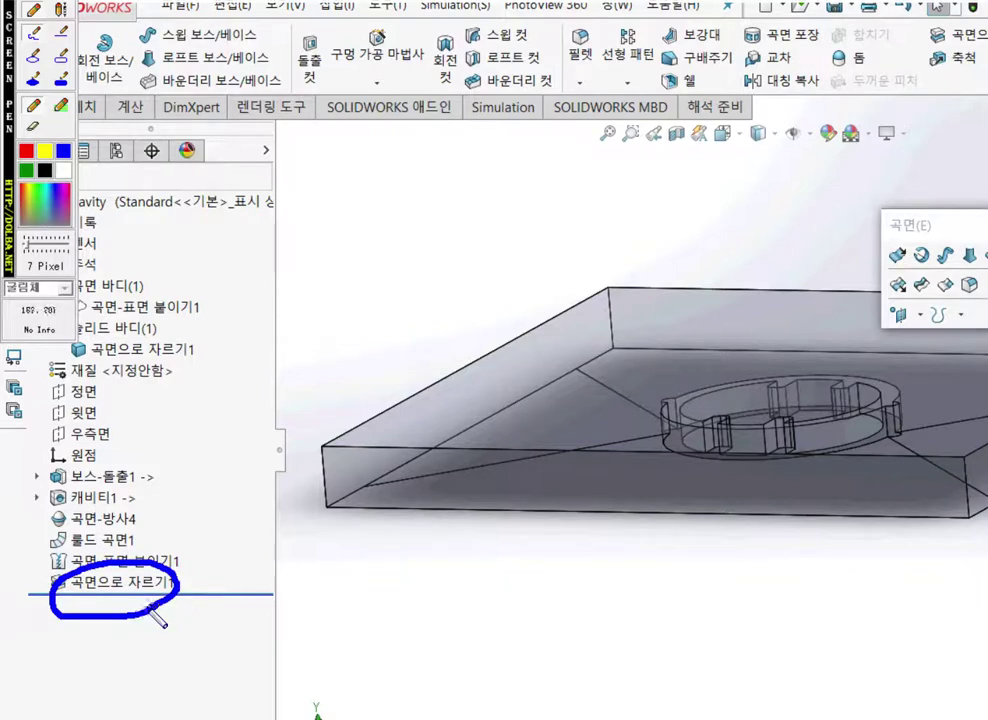
{"action": "mouse_move", "coordinate": [441, 490]}
{"action": "left_mouse_down"}
{"action": "mouse_move", "coordinate": [441, 405]}
{"action": "mouse_move", "coordinate": [414, 421]}
{"action": "mouse_move", "coordinate": [474, 411]}
{"action": "left_mouse_up"}
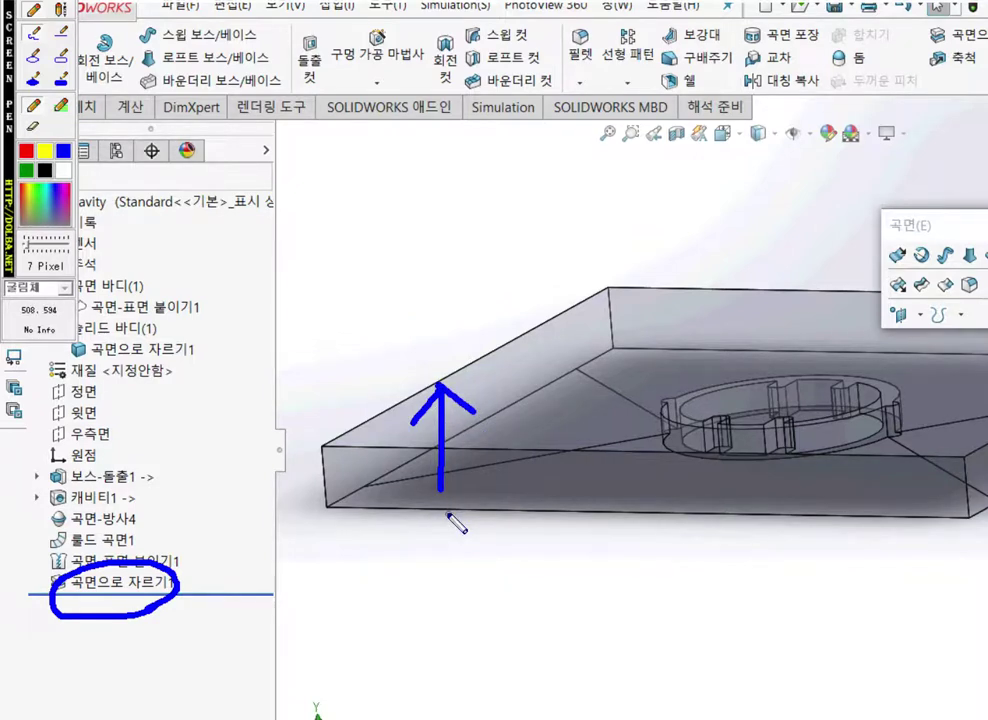
Step: Edit the surface cut at the end of the feature tree and flip its direction so the block's upper side is removed
{"action": "key", "text": "Escape"}
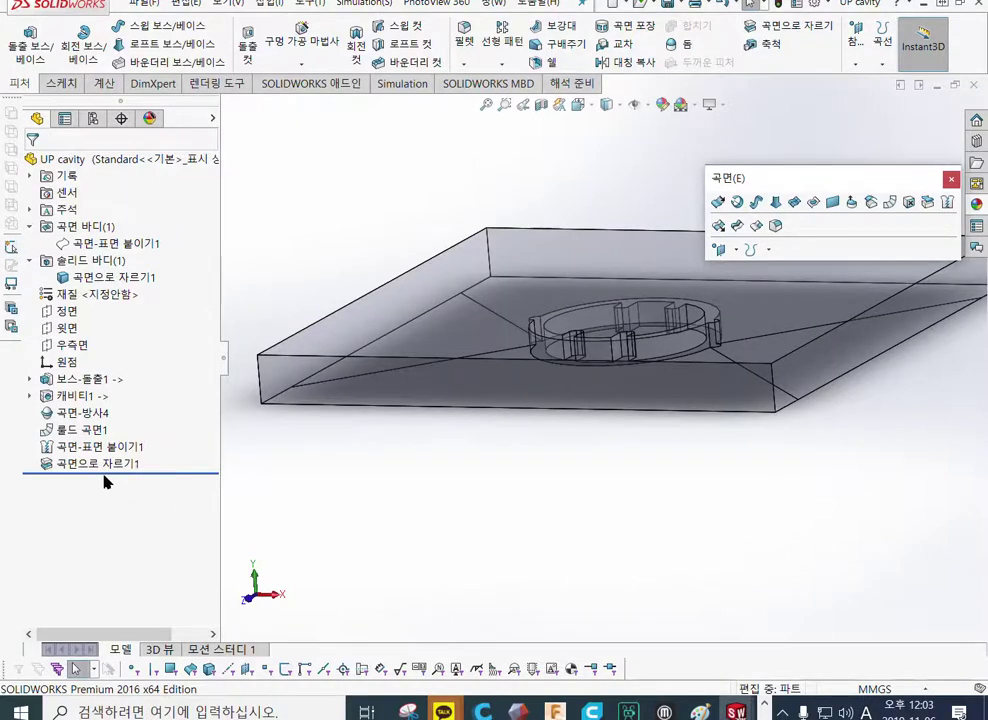
{"action": "left_click", "coordinate": [93, 464]}
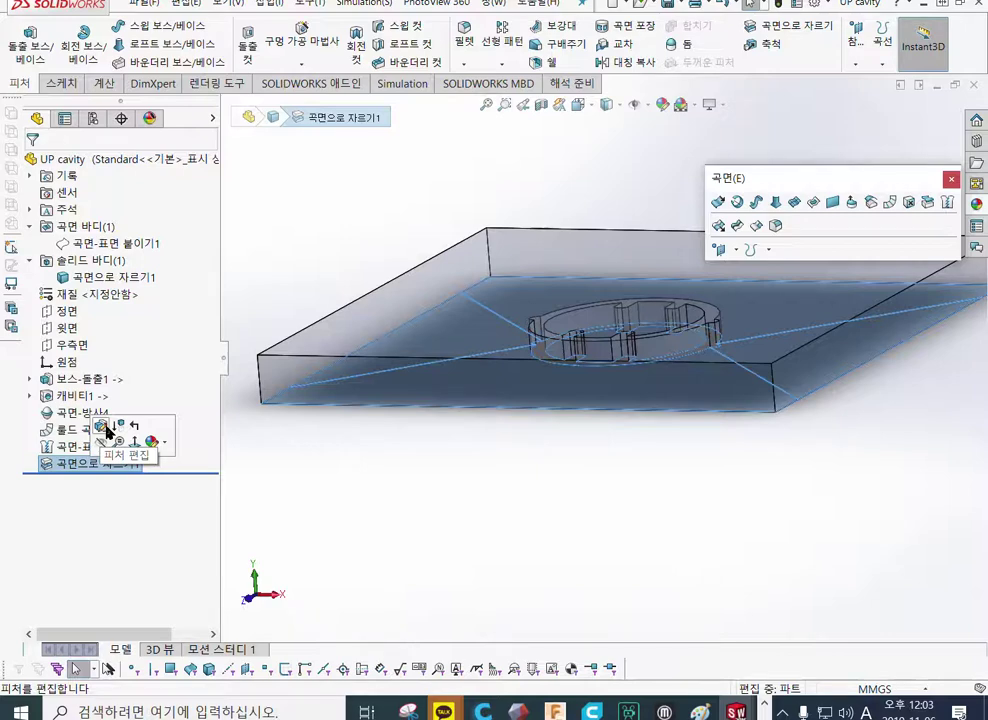
{"action": "left_click", "coordinate": [108, 430]}
{"action": "left_click", "coordinate": [36, 216]}
{"action": "scroll", "coordinate": [490, 483], "scroll_direction": "up", "scroll_amount": 3}
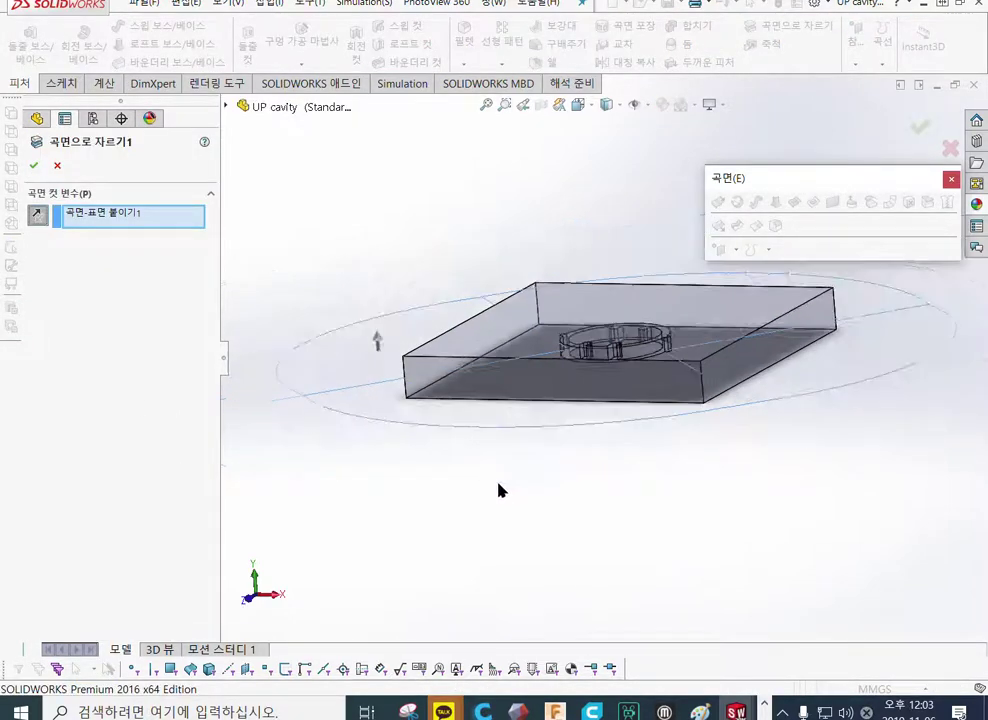
{"action": "scroll", "coordinate": [463, 456], "scroll_direction": "down", "scroll_amount": 3}
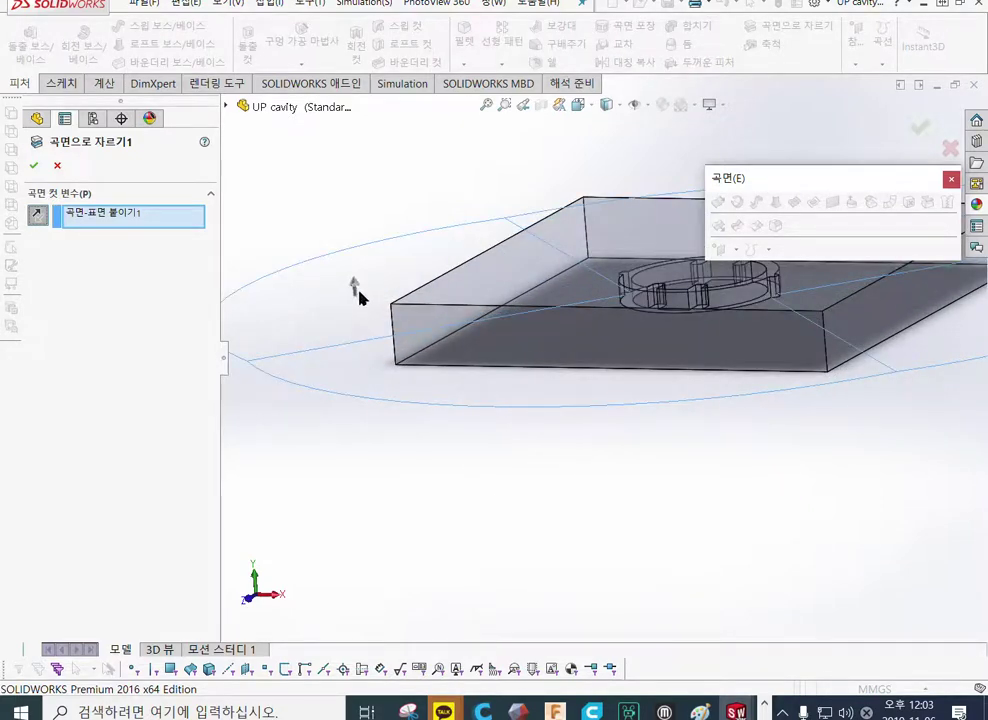
{"action": "scroll", "coordinate": [403, 318], "scroll_direction": "down", "scroll_amount": 3}
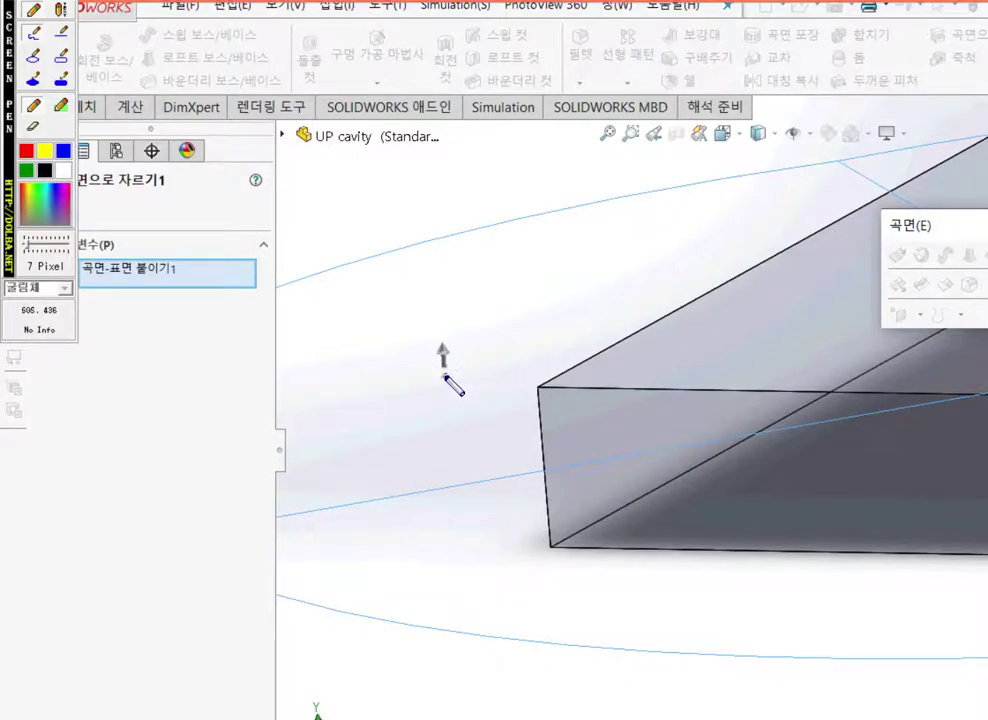
{"action": "left_click_drag", "start_coordinate": [446, 376], "coordinate": [420, 333]}
{"action": "left_click_drag", "start_coordinate": [443, 278], "coordinate": [473, 315]}
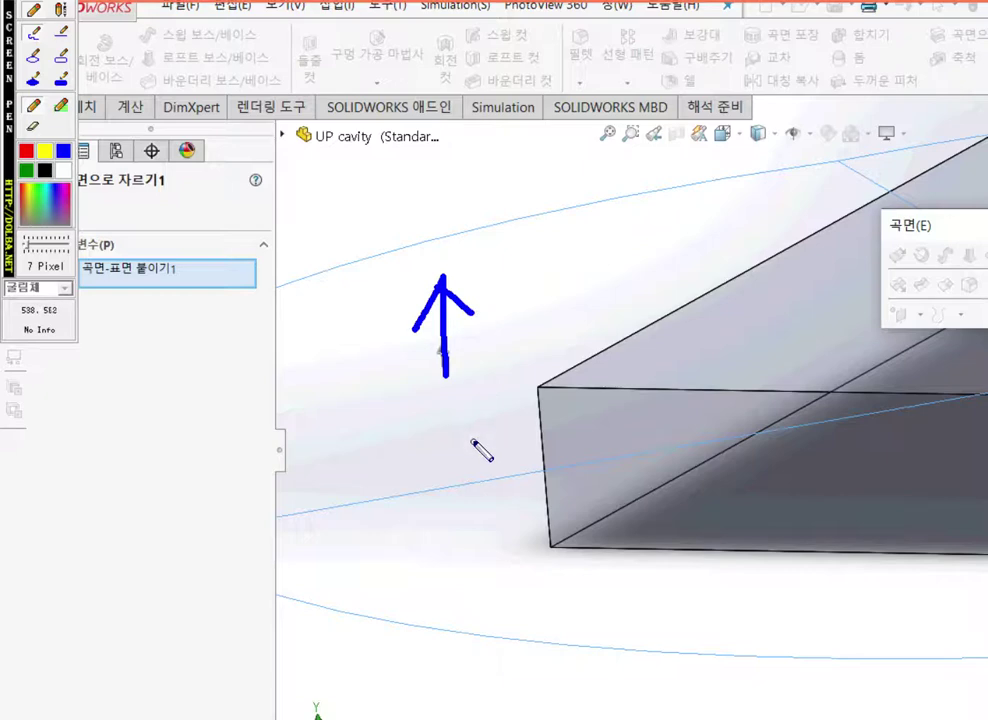
{"action": "key", "text": "Escape"}
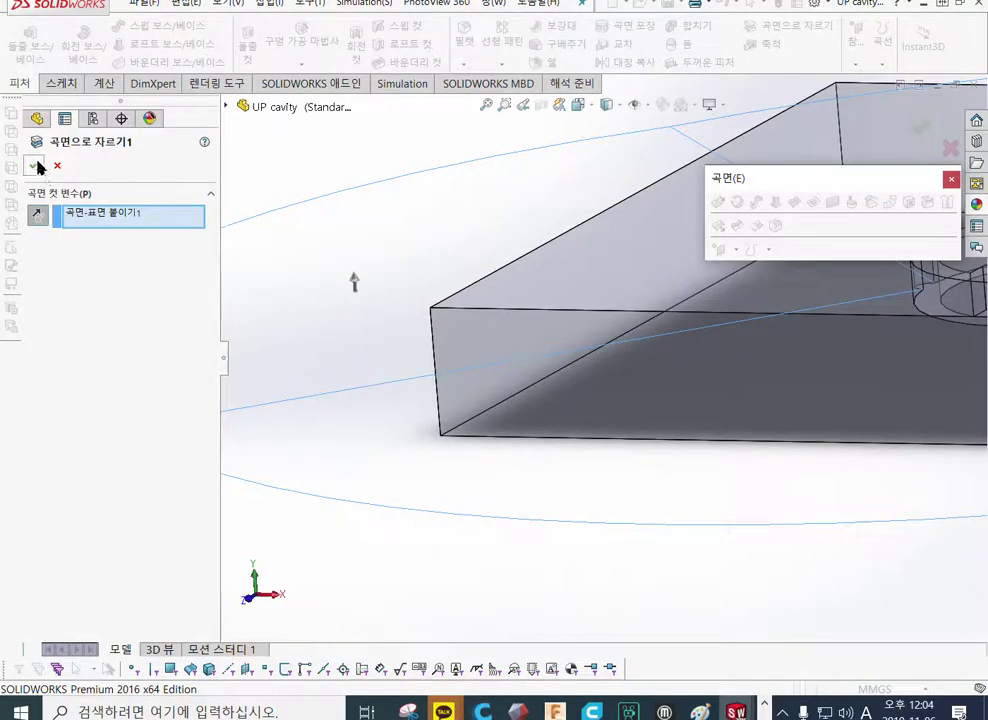
{"action": "left_click", "coordinate": [35, 166]}
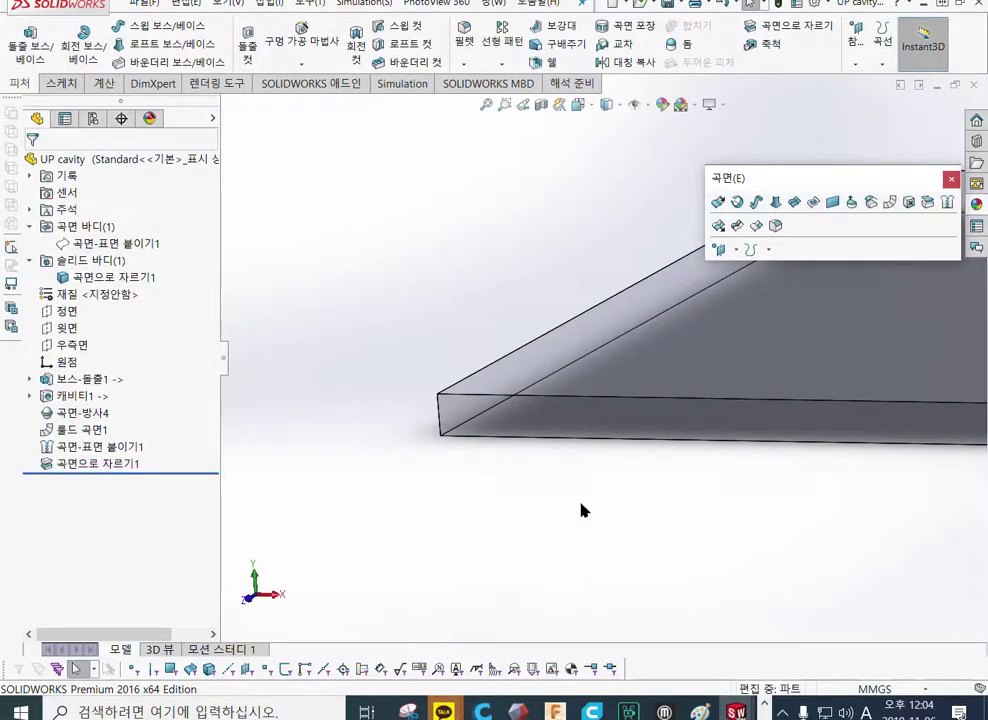
{"action": "middle_click_drag", "start_coordinate": [592, 528], "coordinate": [626, 402]}
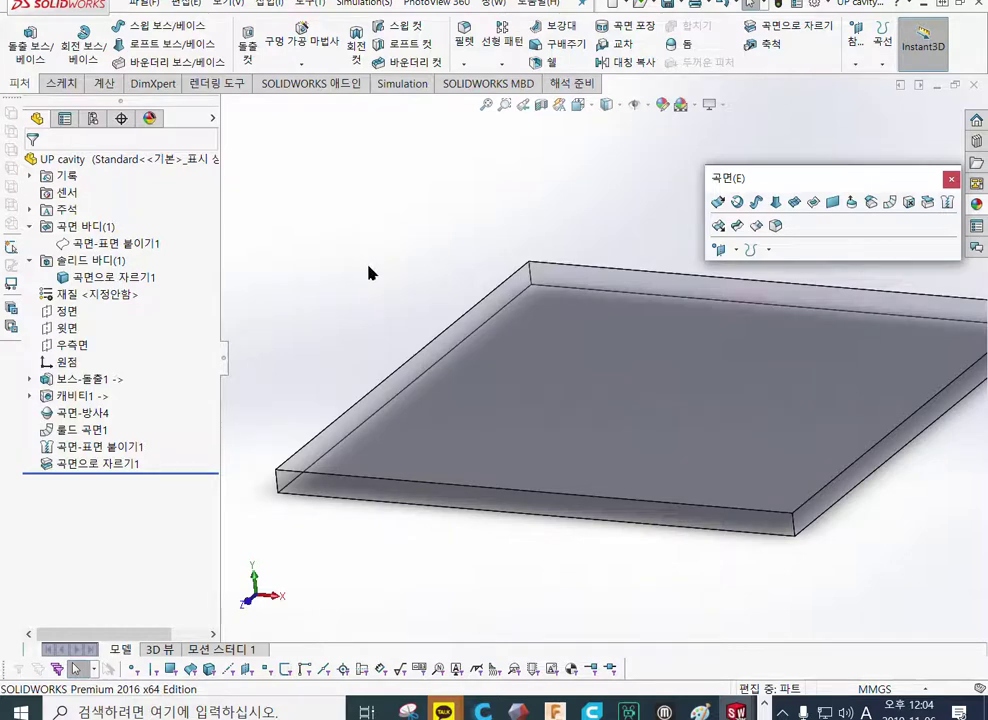
Step: Begin saving the flipped cut part under a new name, enter down cavity as the file name, and copy that name
{"action": "key", "text": "ctrl+shift+s"}
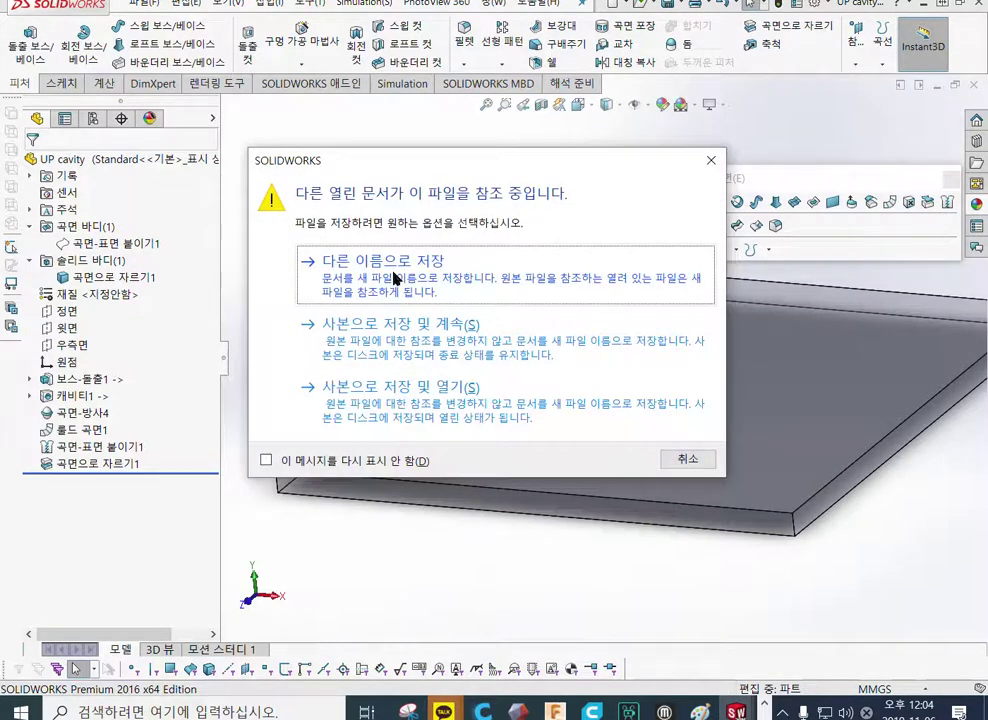
{"action": "left_click", "coordinate": [370, 272]}
{"action": "left_click_drag", "start_coordinate": [134, 339], "coordinate": [101, 340]}
{"action": "type", "text": "down cavity"}
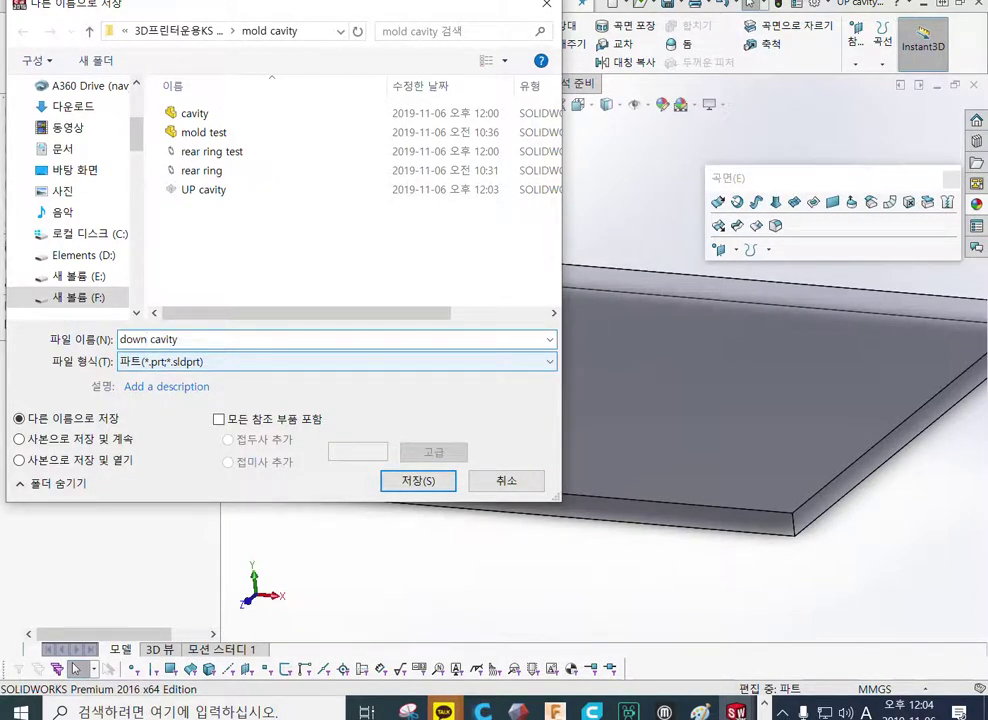
{"action": "key", "text": "ctrl+a"}
{"action": "key", "text": "ctrl+c"}
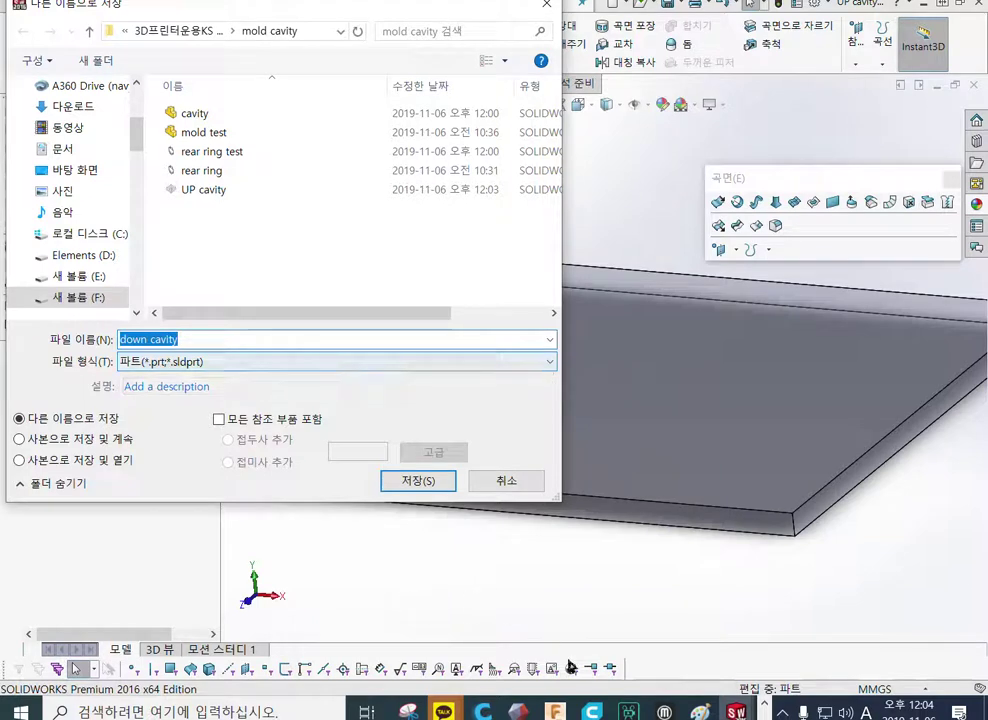
Step: Replace the UP cavity line in Notepad with the copied name, and save the part as down cavity in SOLIDWORKS
{"action": "left_click", "coordinate": [761, 709]}
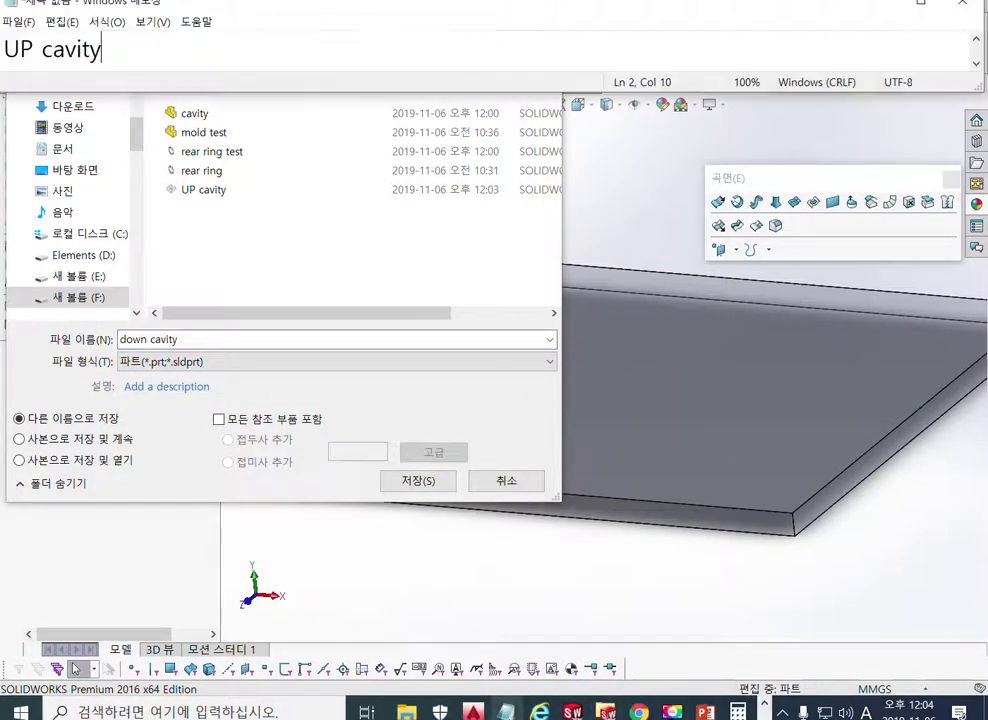
{"action": "key", "text": "ctrl+a"}
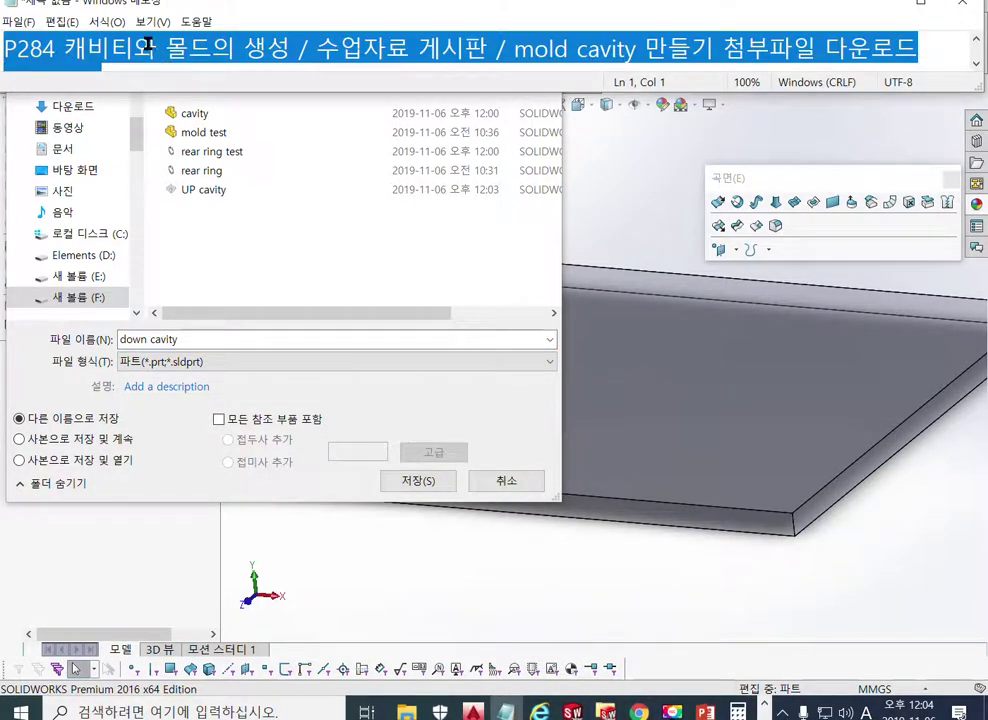
{"action": "left_click", "coordinate": [123, 62]}
{"action": "left_click_drag", "start_coordinate": [121, 62], "coordinate": [3, 52]}
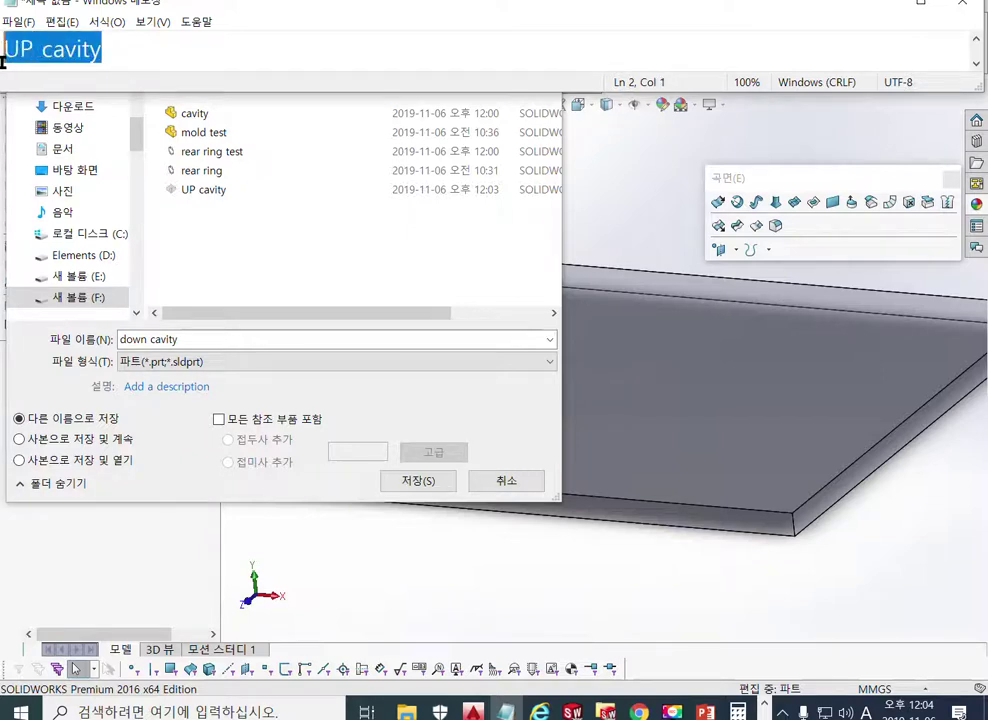
{"action": "key", "text": "ctrl+v"}
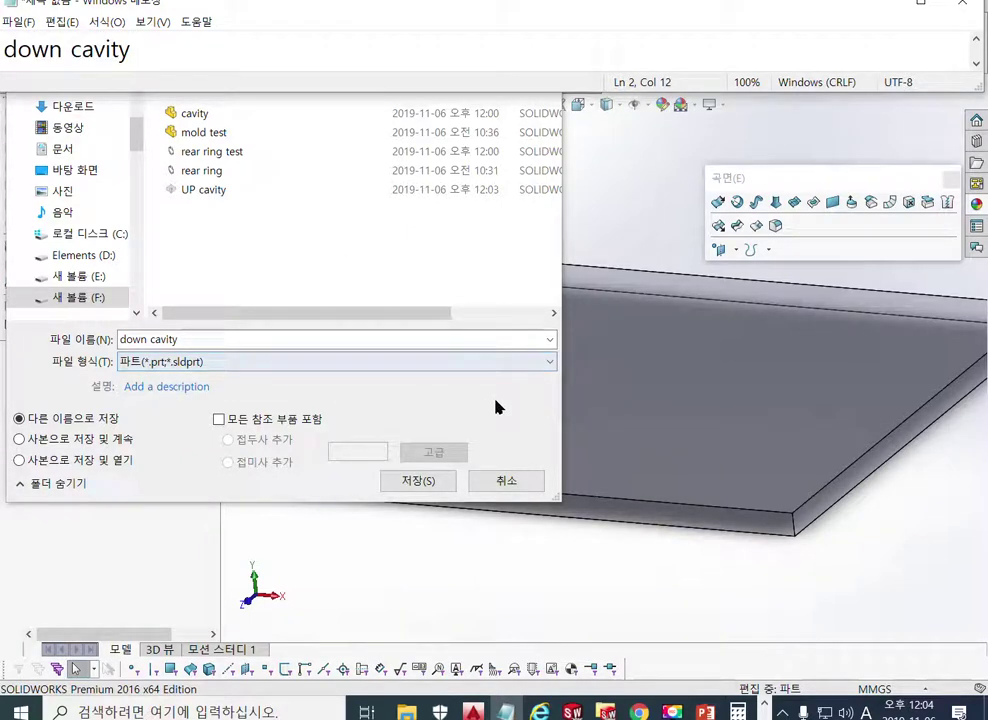
{"action": "left_click", "coordinate": [418, 482]}
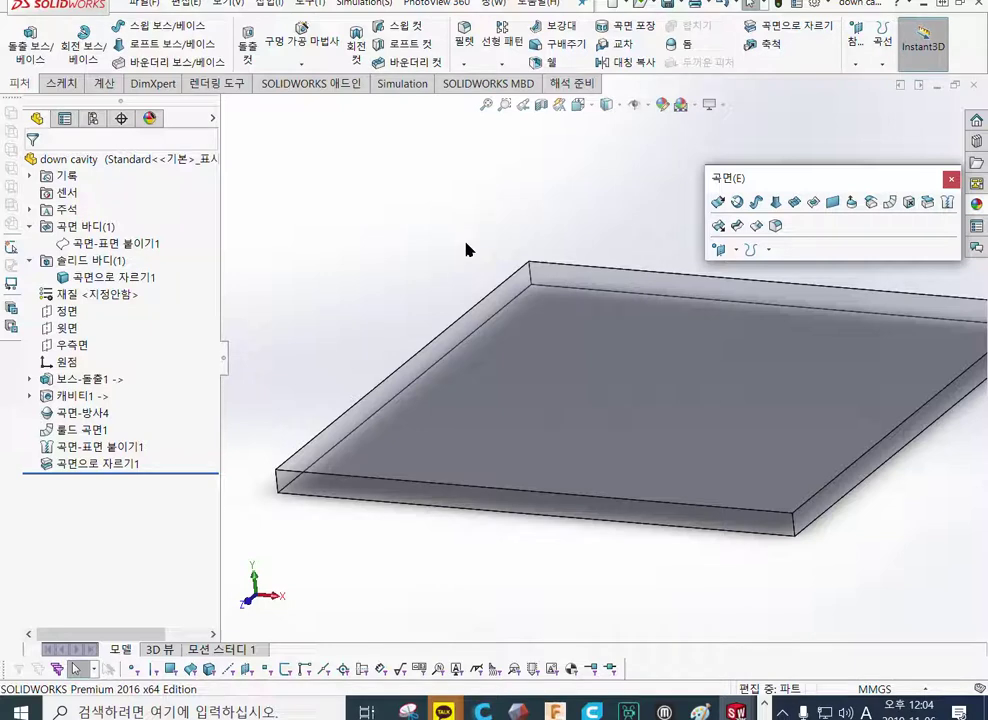
Step: Close the down cavity part and exit part editing in the mold assembly
{"action": "left_click", "coordinate": [973, 88]}
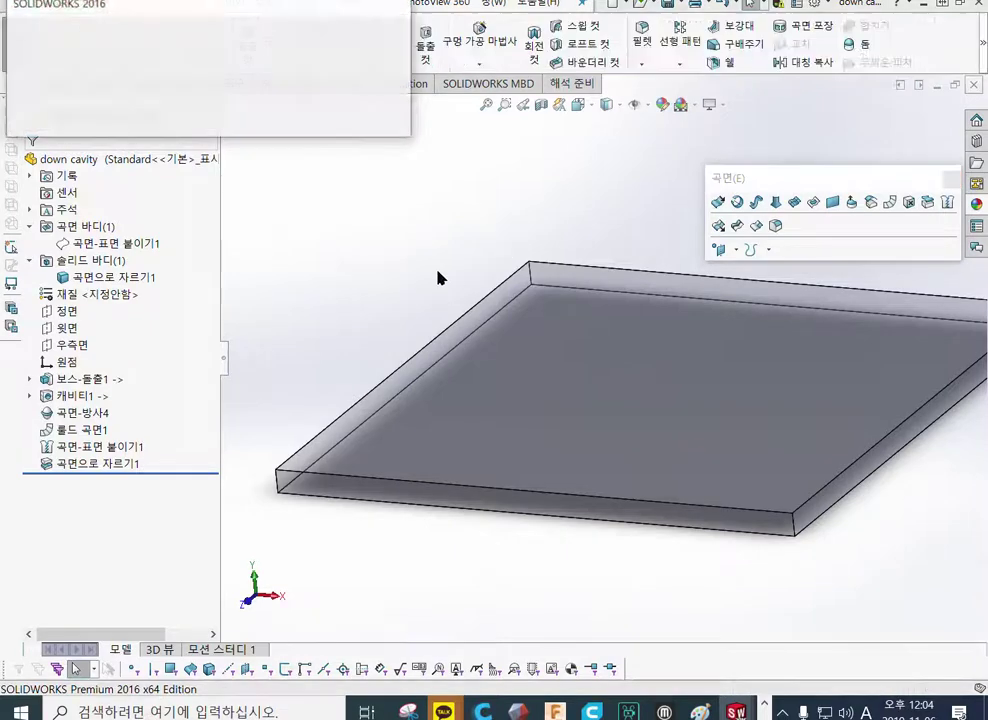
{"action": "left_click", "coordinate": [136, 91]}
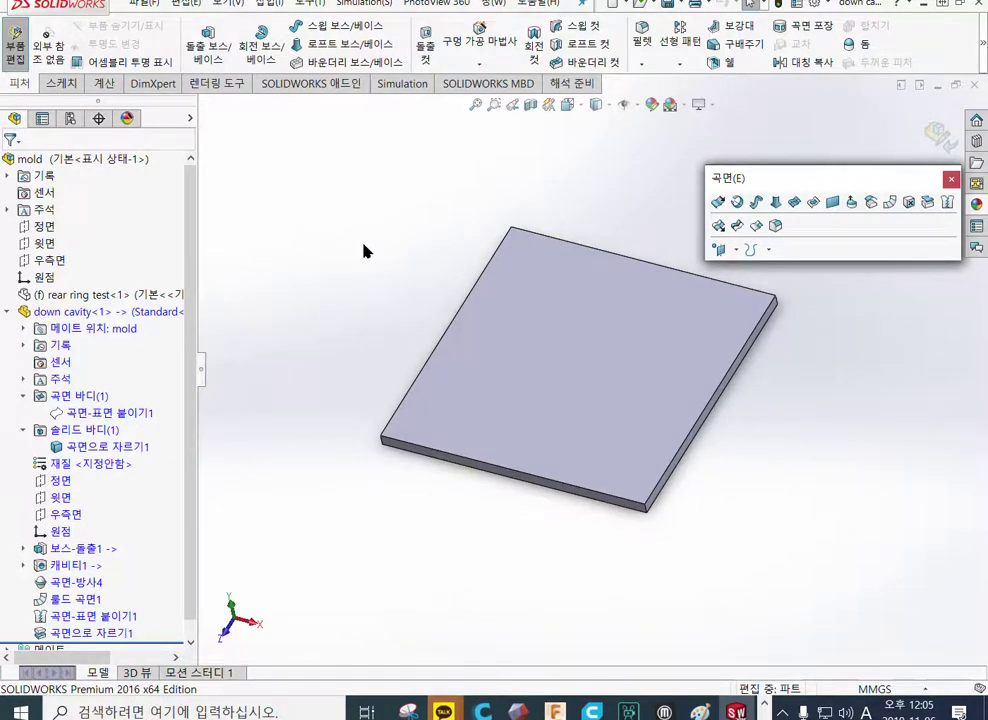
{"action": "left_click", "coordinate": [940, 136]}
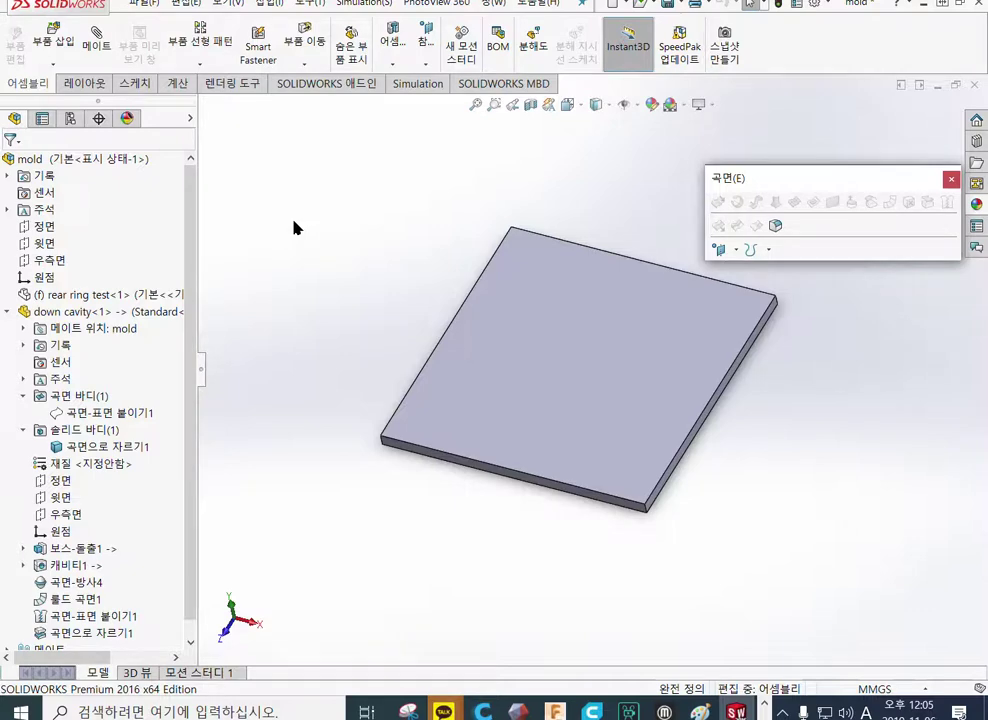
Step: Start inserting a component into the mold assembly and load UP cavity from the mold cavity folder
{"action": "left_click", "coordinate": [121, 435]}
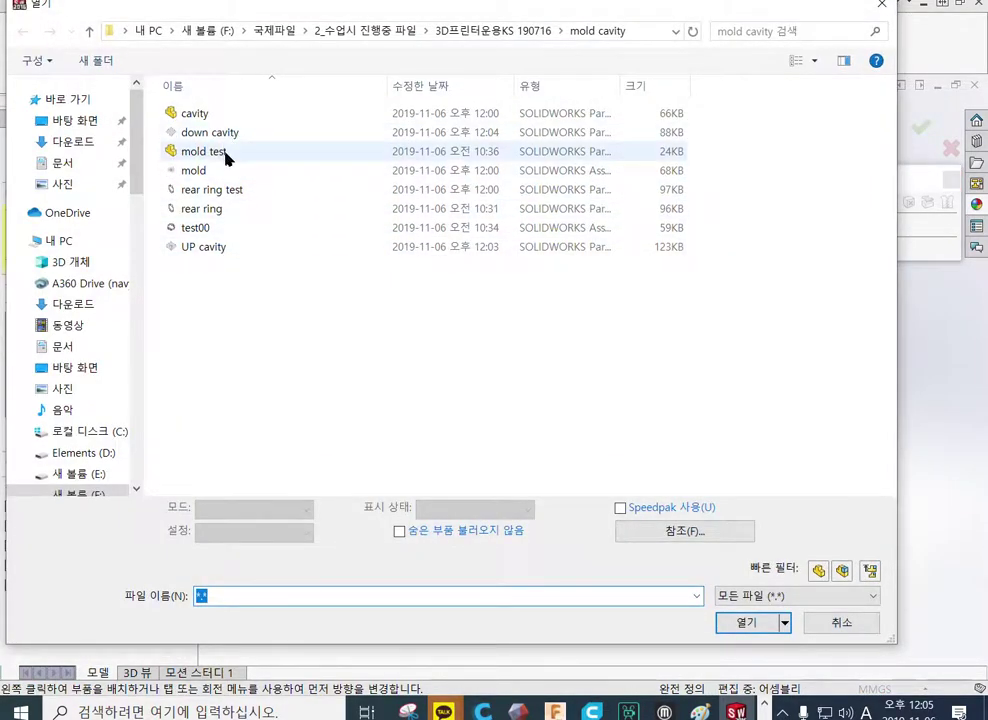
{"action": "left_click", "coordinate": [216, 250]}
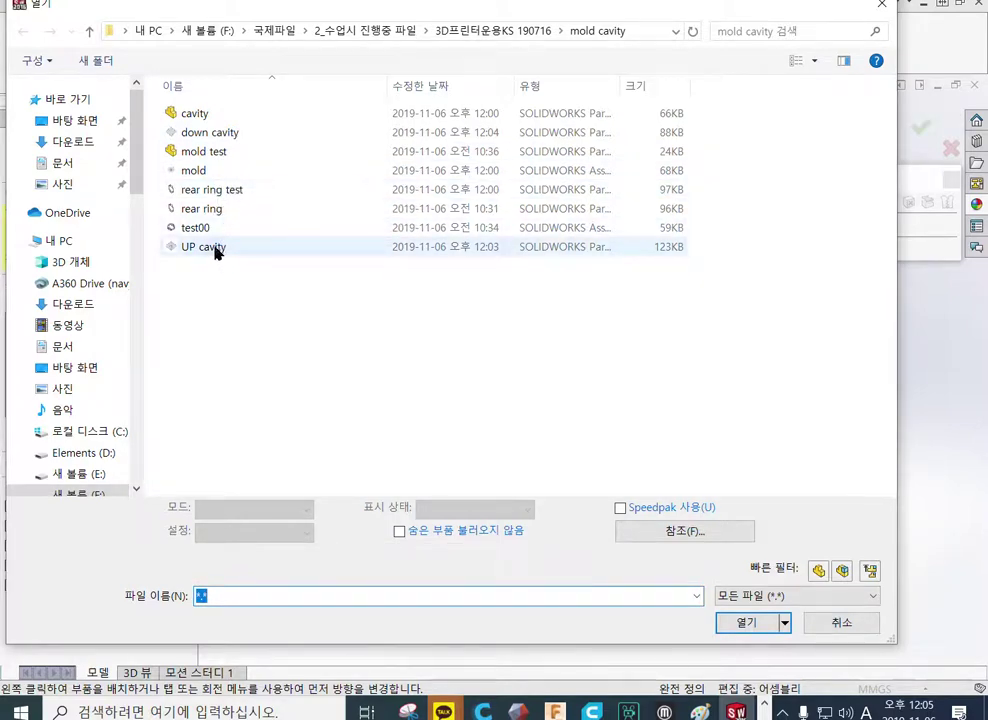
{"action": "left_click", "coordinate": [745, 622]}
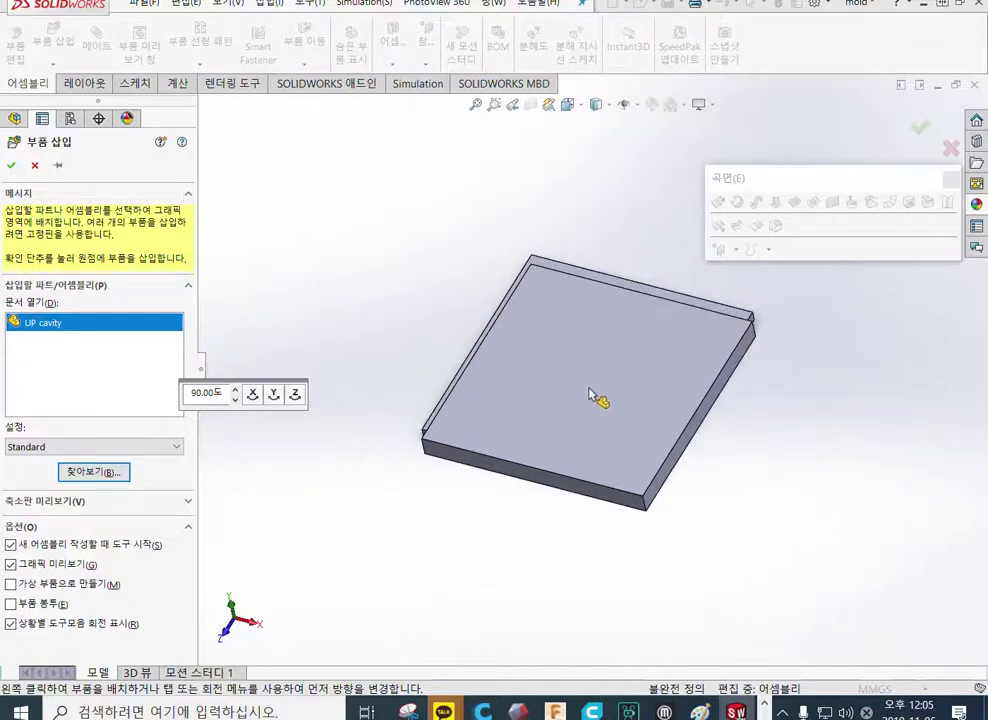
Step: Display the origins and try lining up the UP cavity preview with the origins on the down cavity plate
{"action": "left_click", "coordinate": [633, 106]}
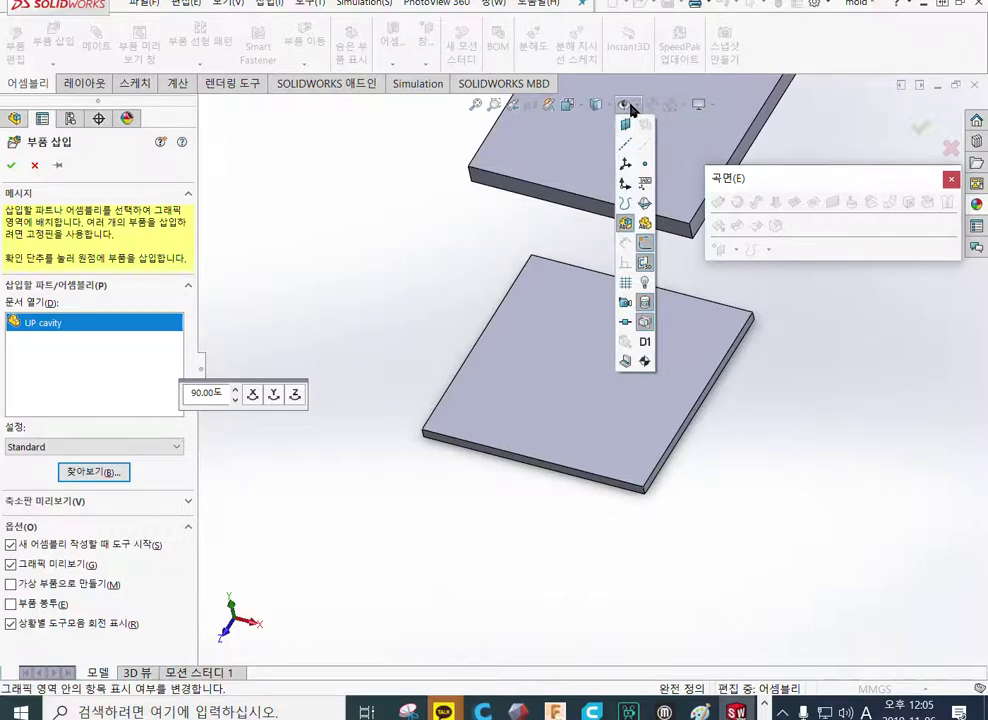
{"action": "left_click", "coordinate": [626, 185]}
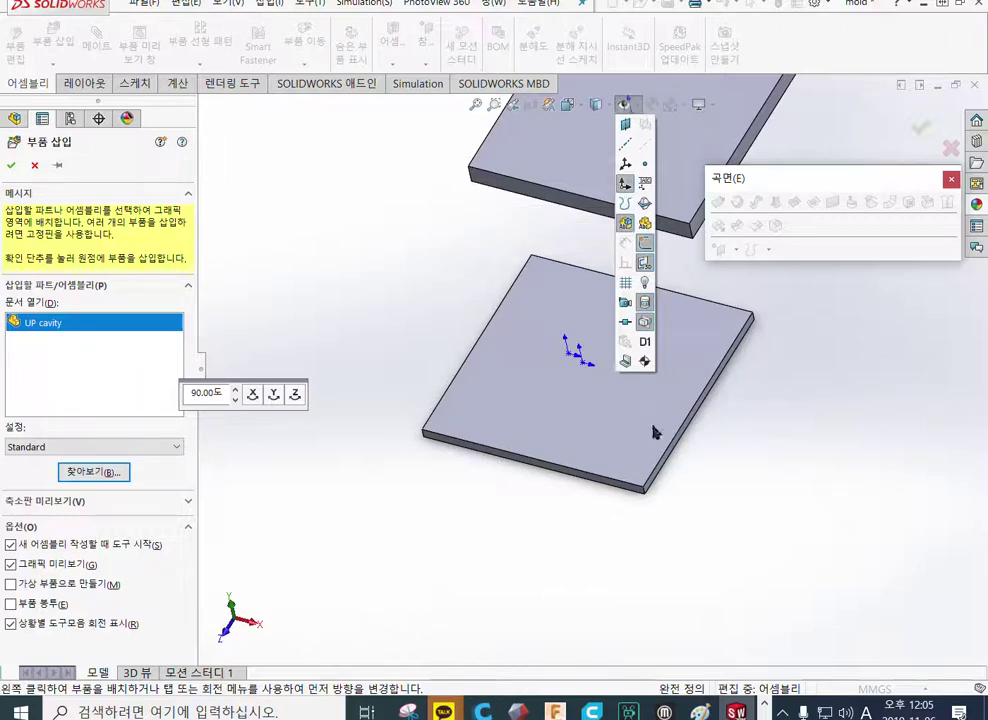
{"action": "middle_click_drag", "start_coordinate": [800, 374], "coordinate": [313, 385], "text": "ctrl"}
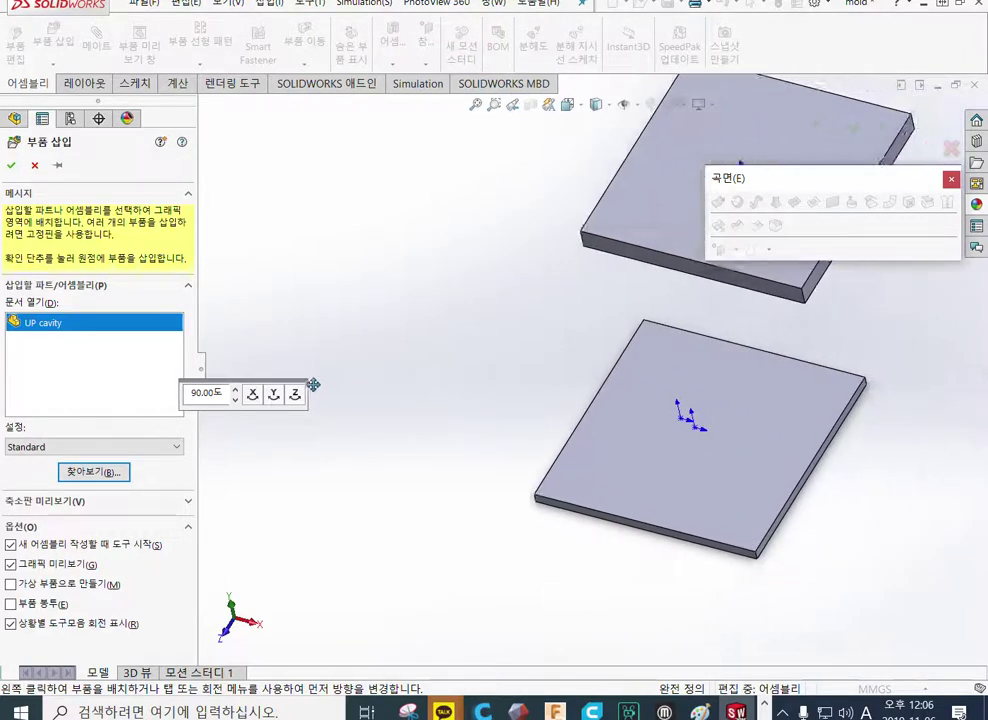
{"action": "middle_click_drag", "start_coordinate": [845, 408], "coordinate": [668, 392], "text": "ctrl"}
{"action": "scroll", "coordinate": [550, 360], "scroll_direction": "up", "scroll_amount": 3}
{"action": "middle_click_drag", "start_coordinate": [535, 380], "coordinate": [553, 345], "text": "ctrl"}
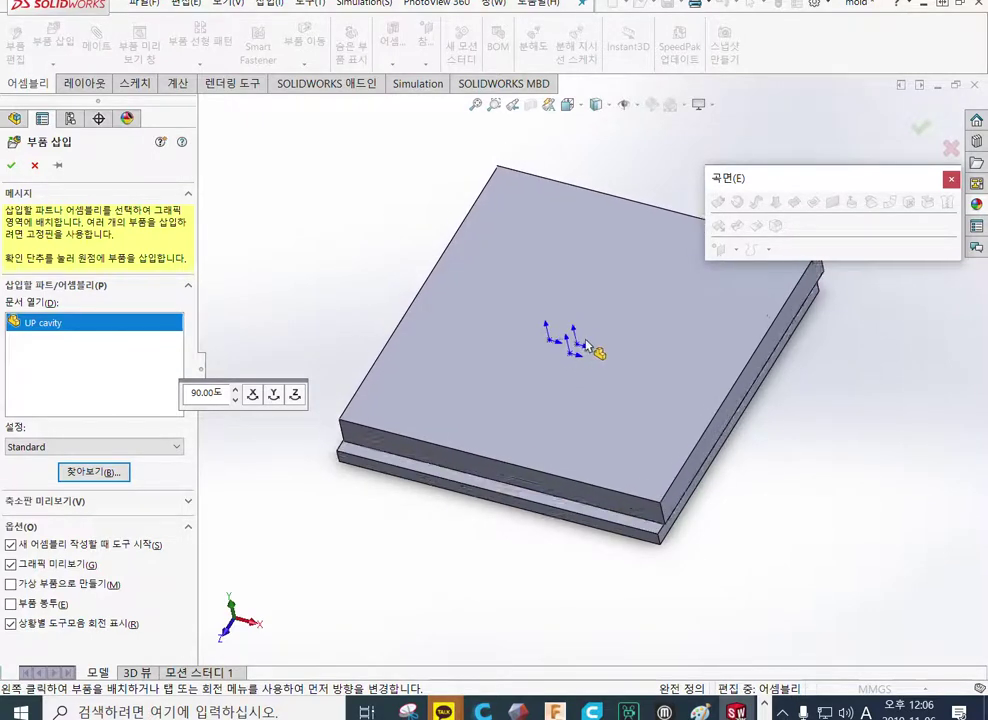
{"action": "scroll", "coordinate": [571, 359], "scroll_direction": "down", "scroll_amount": 5}
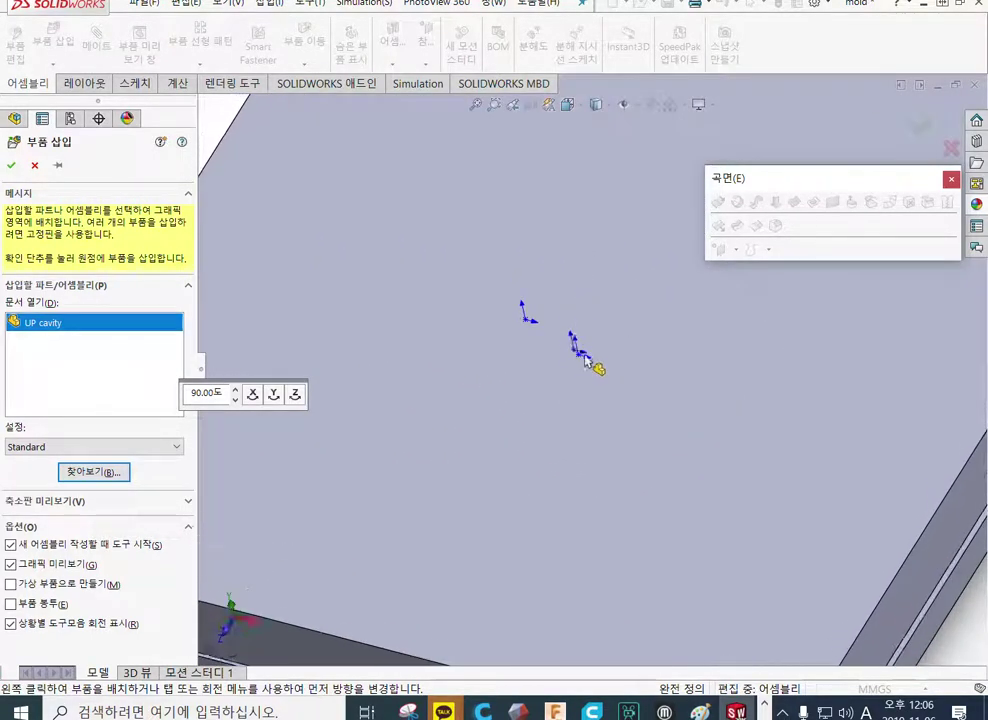
{"action": "scroll", "coordinate": [580, 355], "scroll_direction": "up", "scroll_amount": 2}
{"action": "scroll", "coordinate": [531, 326], "scroll_direction": "down", "scroll_amount": 2}
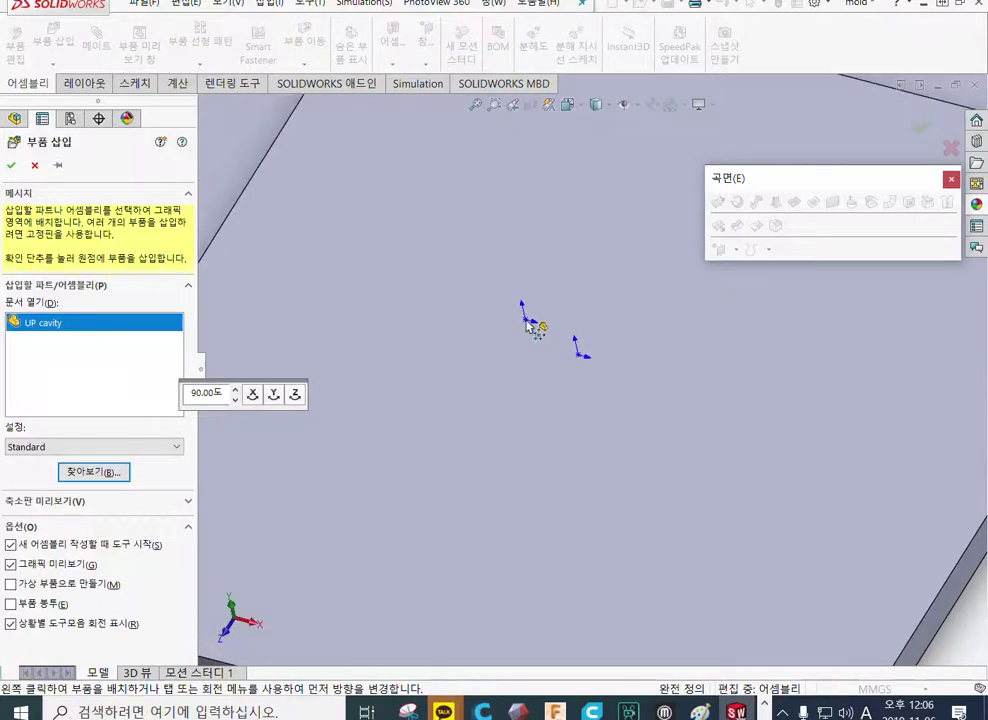
{"action": "scroll", "coordinate": [531, 328], "scroll_direction": "up", "scroll_amount": 3}
{"action": "scroll", "coordinate": [580, 310], "scroll_direction": "down", "scroll_amount": 3}
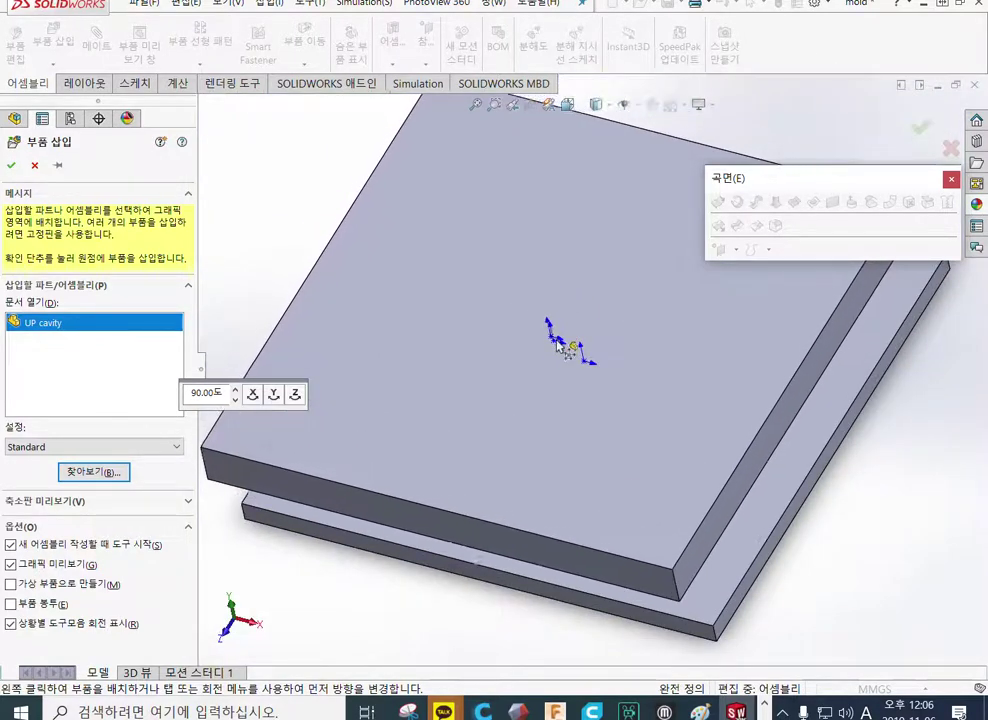
{"action": "scroll", "coordinate": [600, 272], "scroll_direction": "up", "scroll_amount": 3}
{"action": "scroll", "coordinate": [612, 375], "scroll_direction": "down", "scroll_amount": 3}
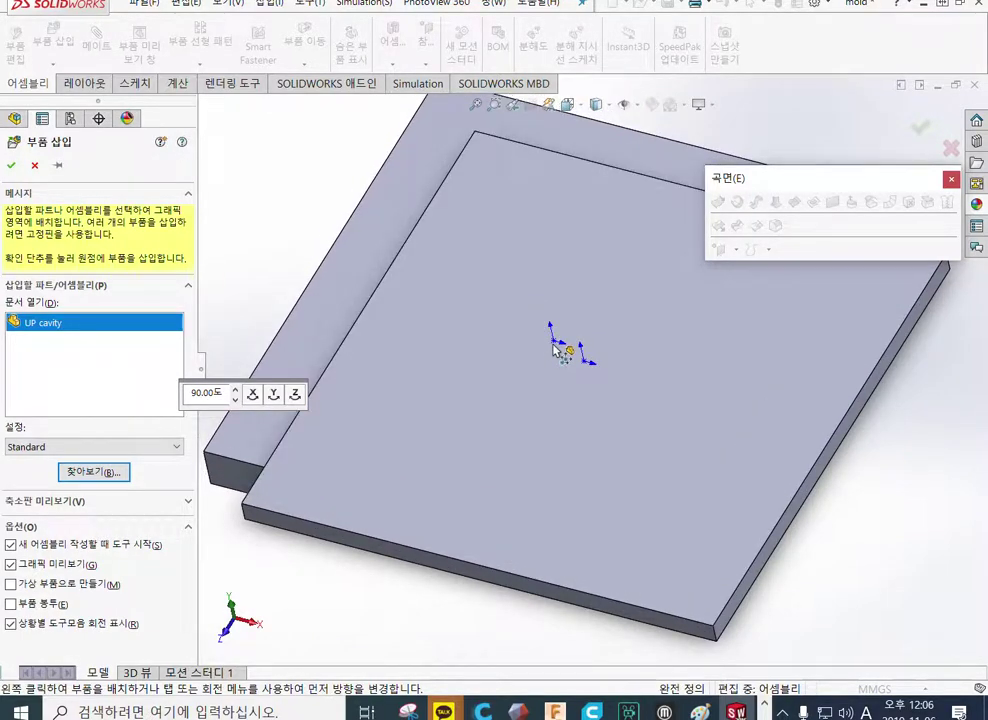
{"action": "scroll", "coordinate": [555, 350], "scroll_direction": "up", "scroll_amount": 3}
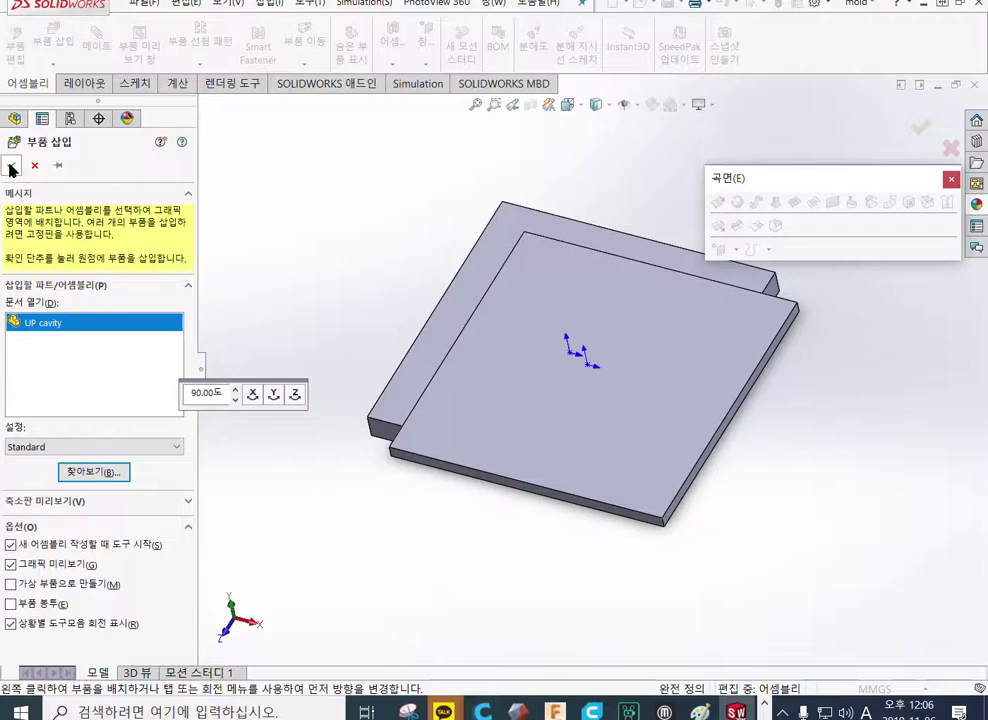
Step: Insert UP cavity at the assembly origin and hide the origins
{"action": "left_click", "coordinate": [12, 167]}
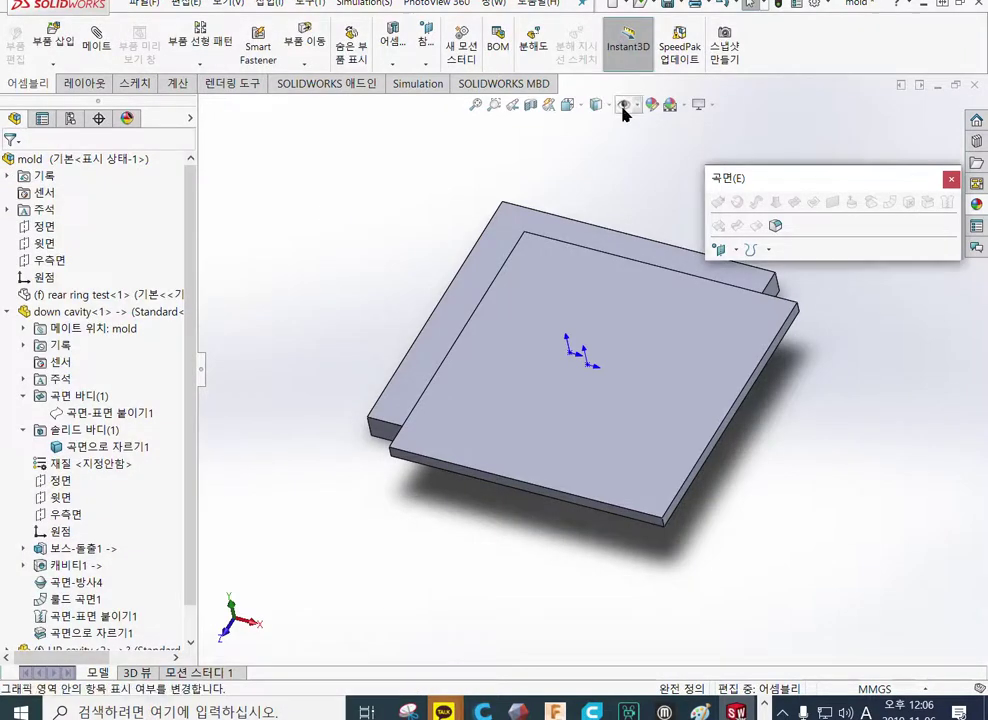
{"action": "left_click", "coordinate": [626, 104]}
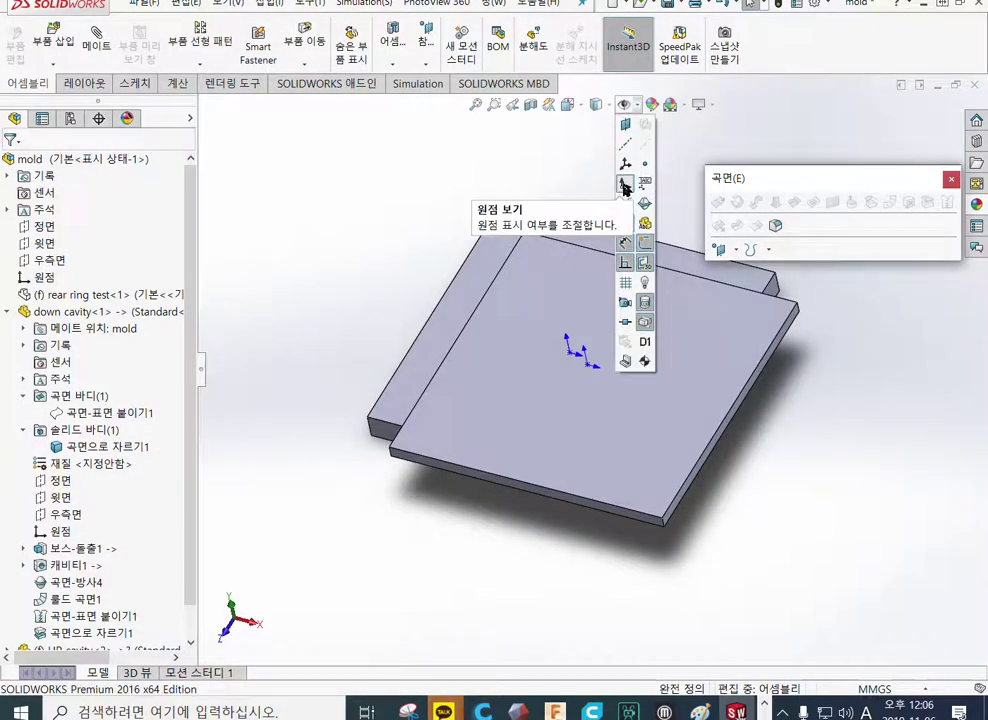
{"action": "left_click", "coordinate": [626, 186]}
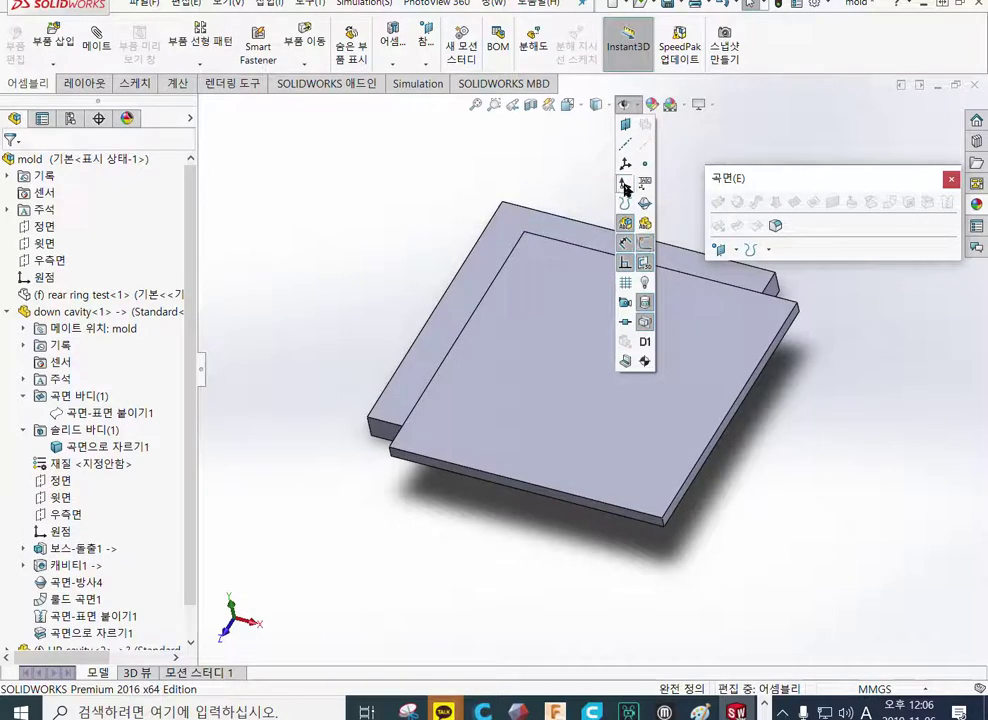
Step: Float the UP cavity component and move it up, clear of the down cavity plate
{"action": "middle_click_drag", "start_coordinate": [633, 435], "coordinate": [615, 326]}
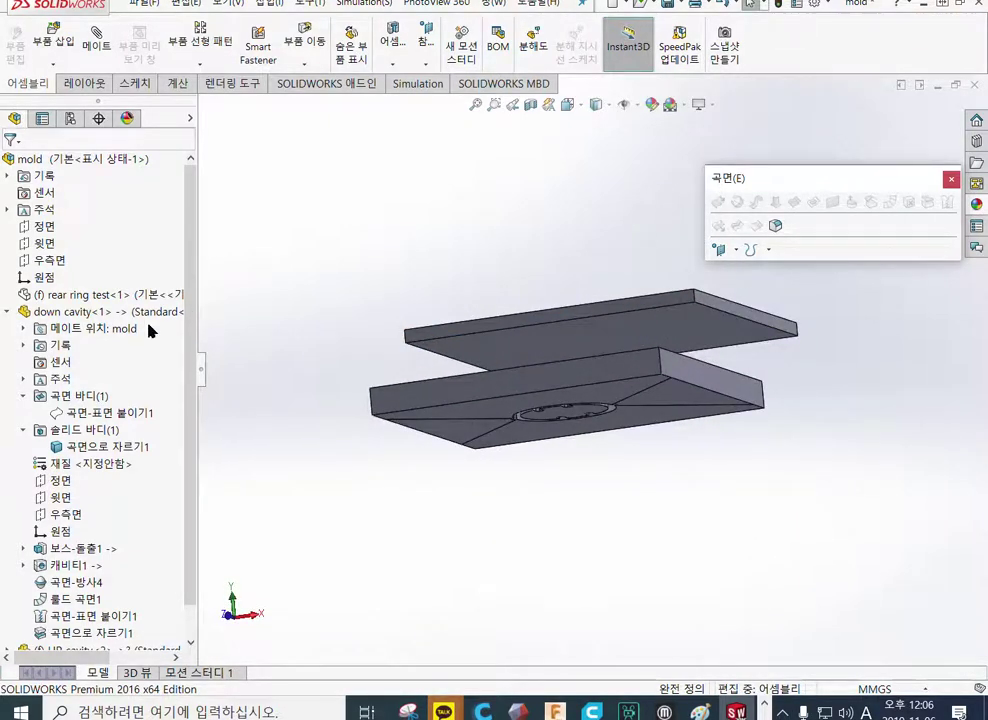
{"action": "left_click", "coordinate": [8, 312]}
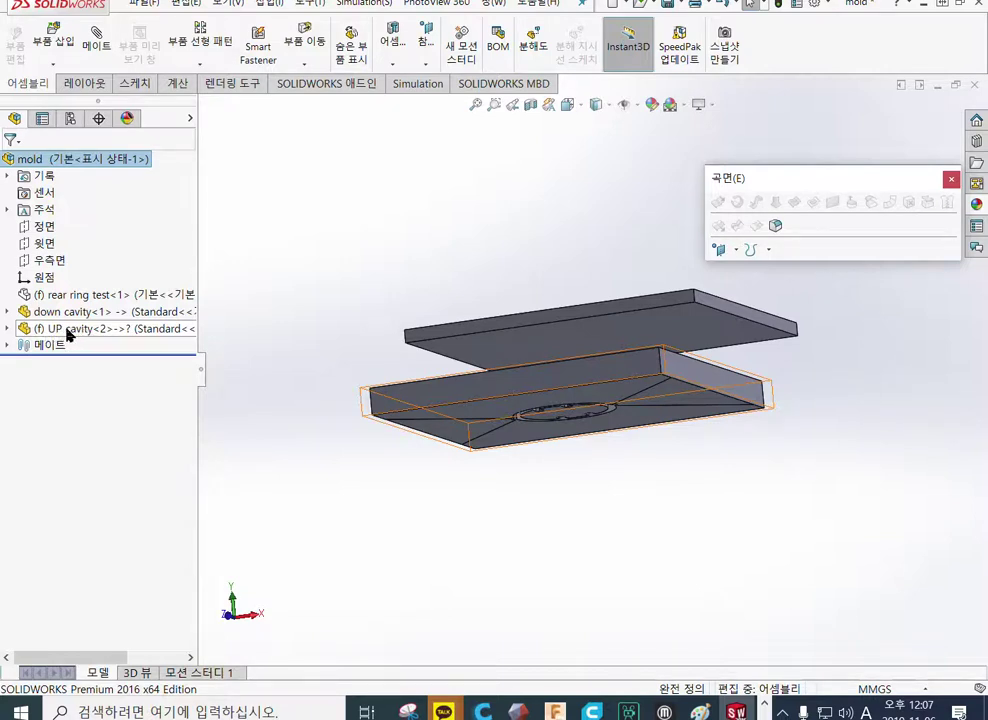
{"action": "right_click", "coordinate": [69, 333]}
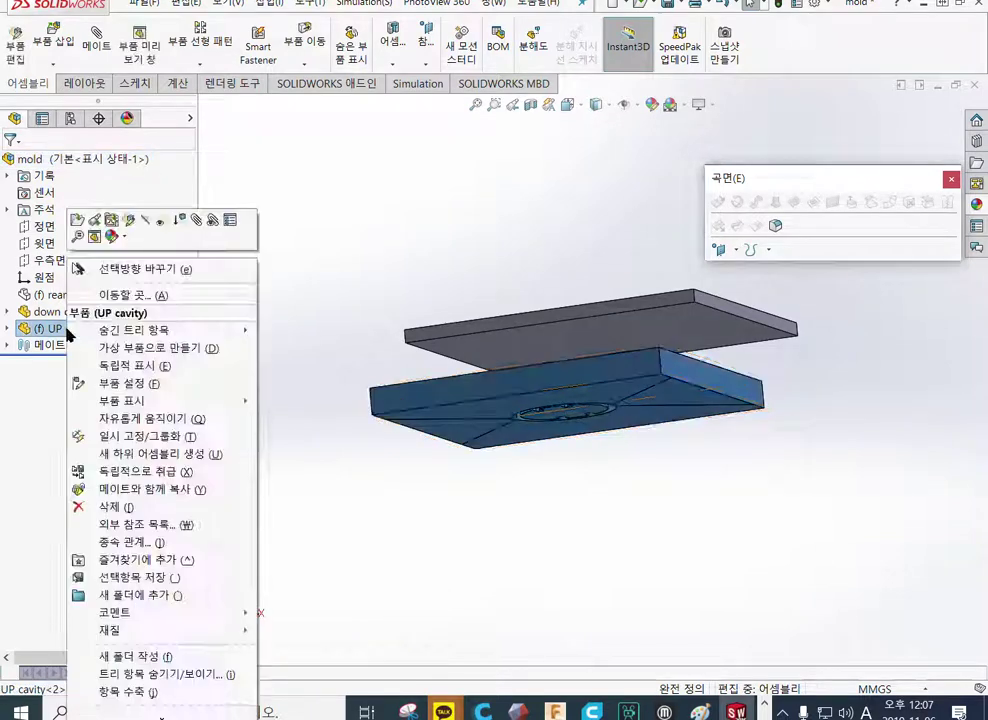
{"action": "left_click", "coordinate": [136, 419]}
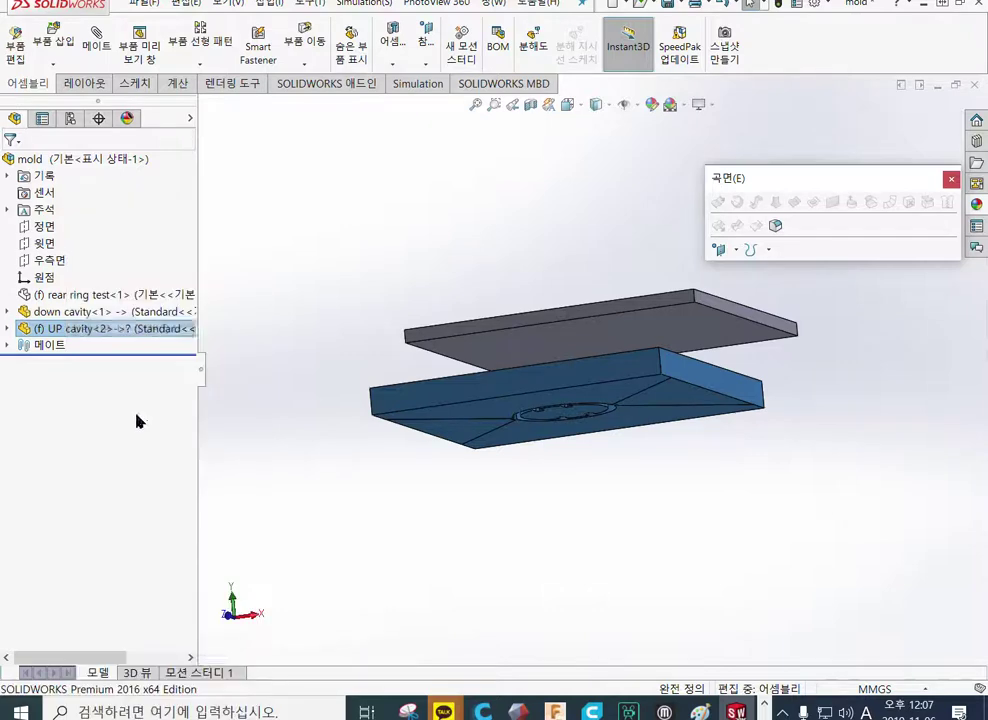
{"action": "left_click", "coordinate": [324, 256]}
{"action": "middle_click_drag", "start_coordinate": [456, 242], "coordinate": [439, 348]}
{"action": "left_click_drag", "start_coordinate": [439, 348], "coordinate": [440, 232]}
{"action": "middle_click_drag", "start_coordinate": [324, 356], "coordinate": [490, 372]}
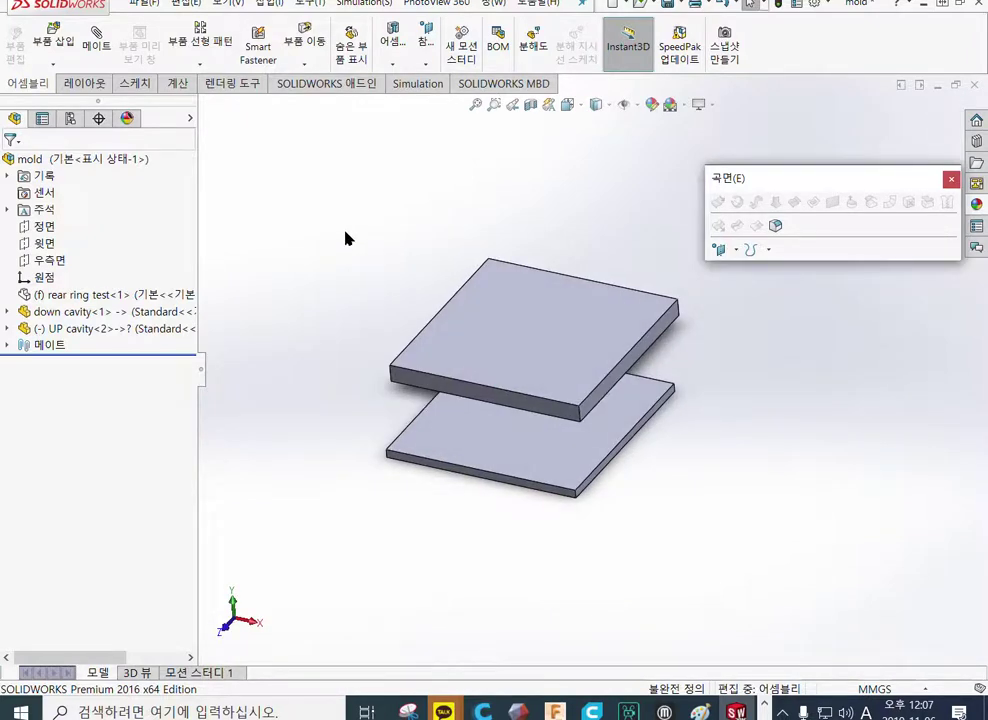
Step: Mate the UP cavity origin coincident with the down cavity origin with axes aligned, and collapse both components in the tree
{"action": "key", "text": "m"}
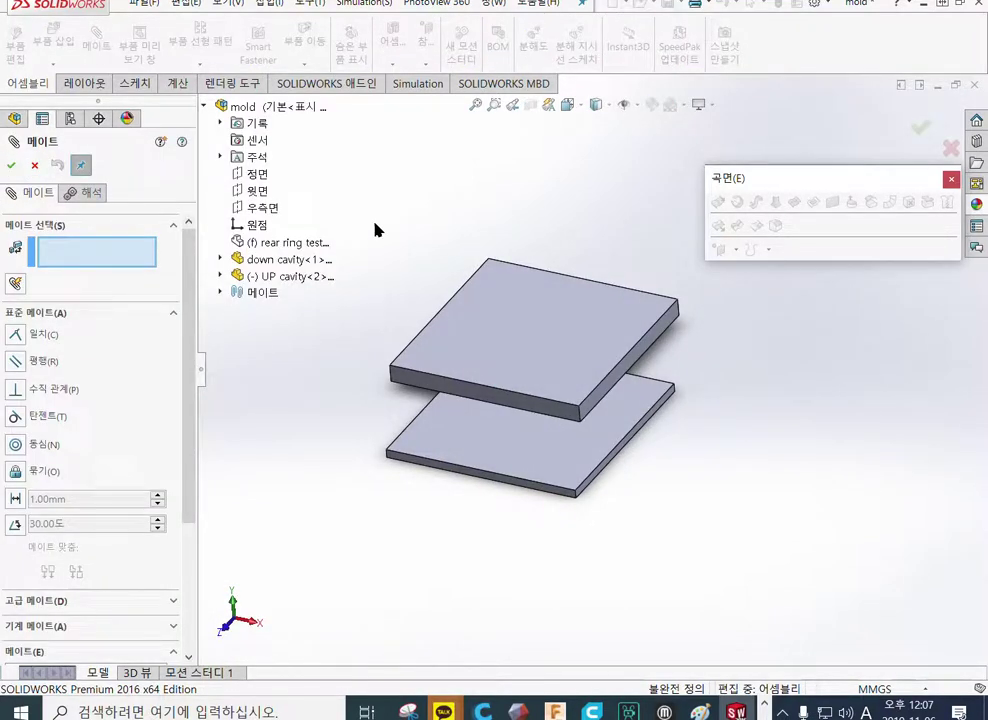
{"action": "left_click", "coordinate": [220, 259]}
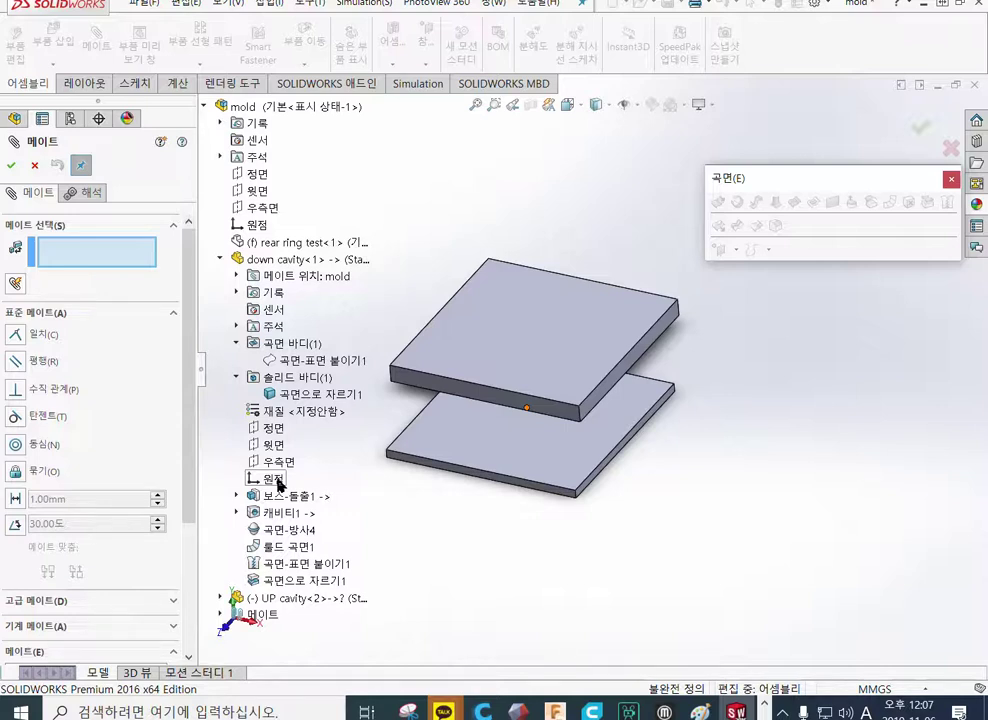
{"action": "left_click", "coordinate": [272, 479]}
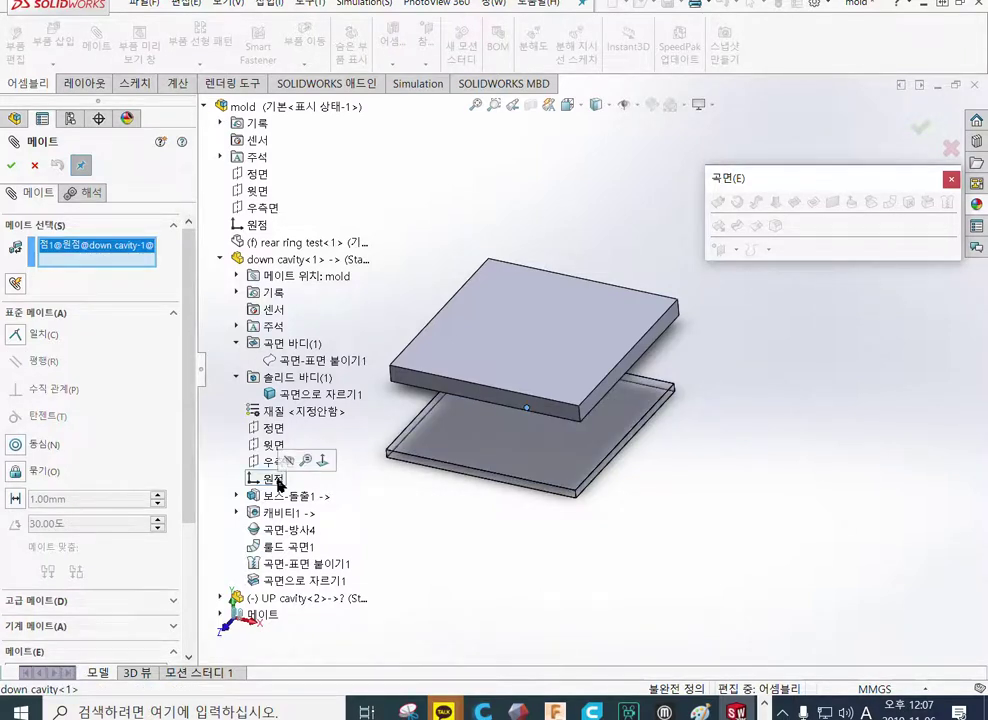
{"action": "left_click", "coordinate": [221, 598]}
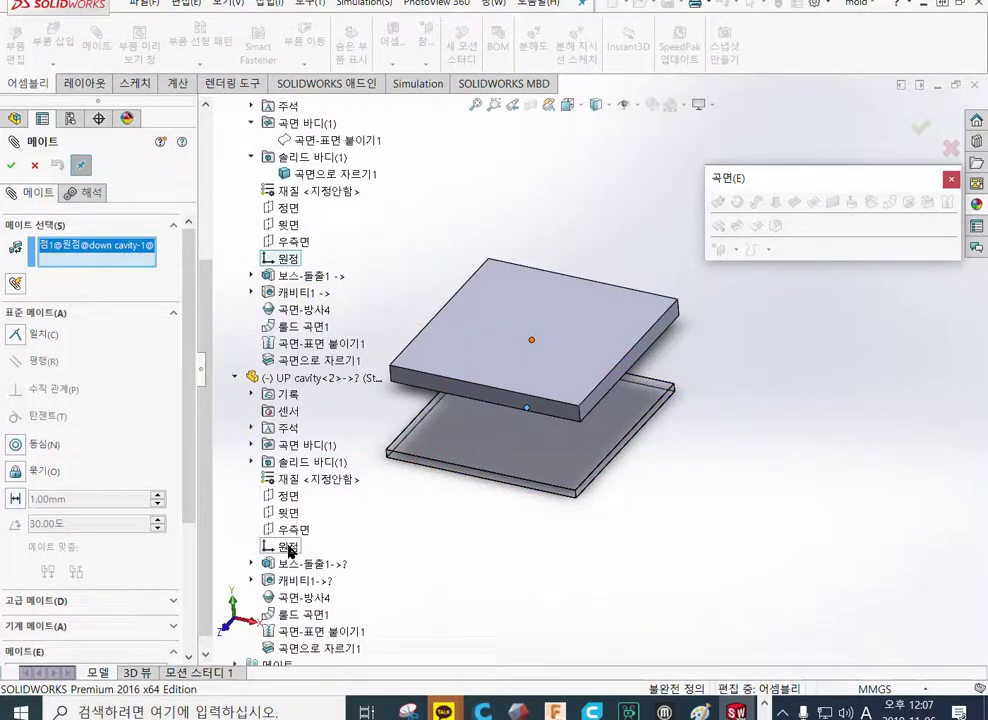
{"action": "left_click", "coordinate": [288, 548]}
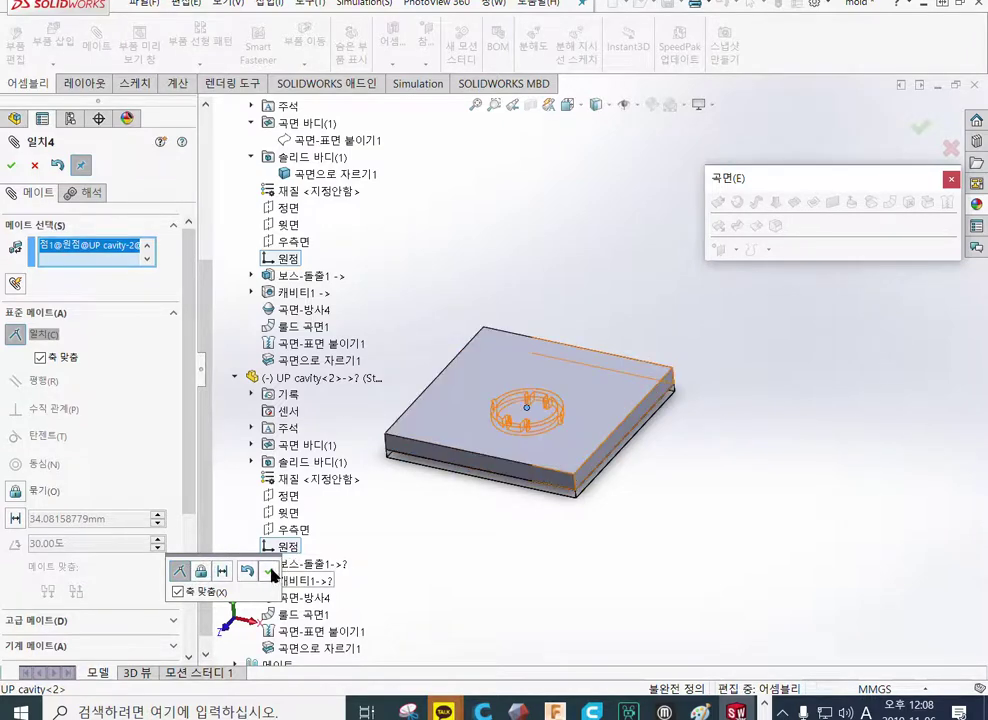
{"action": "left_click", "coordinate": [268, 571]}
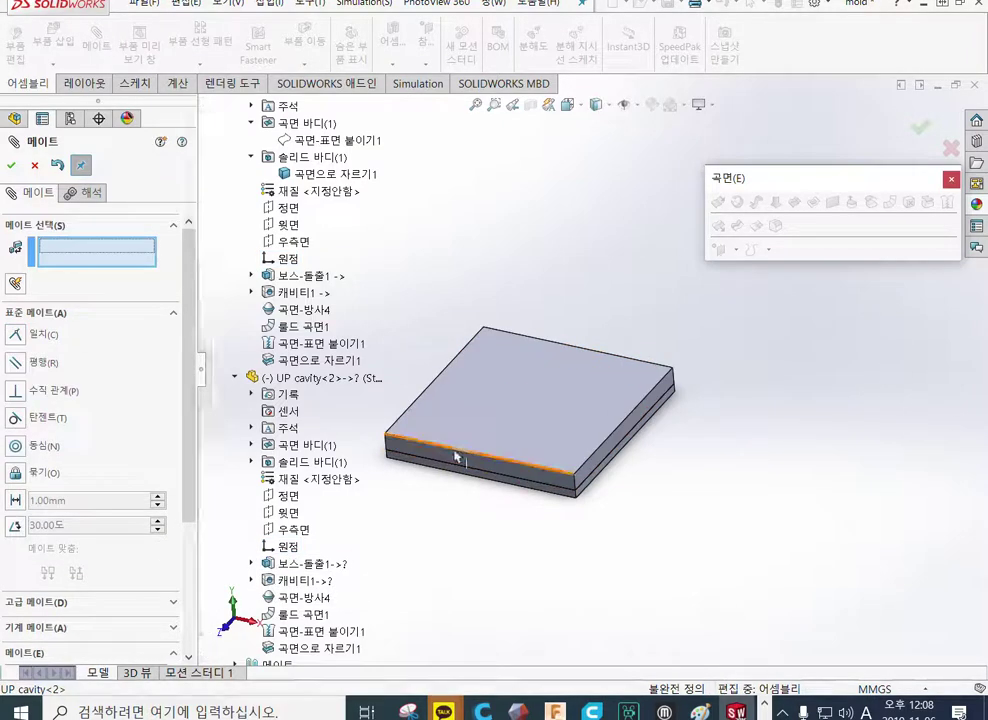
{"action": "left_click", "coordinate": [11, 165]}
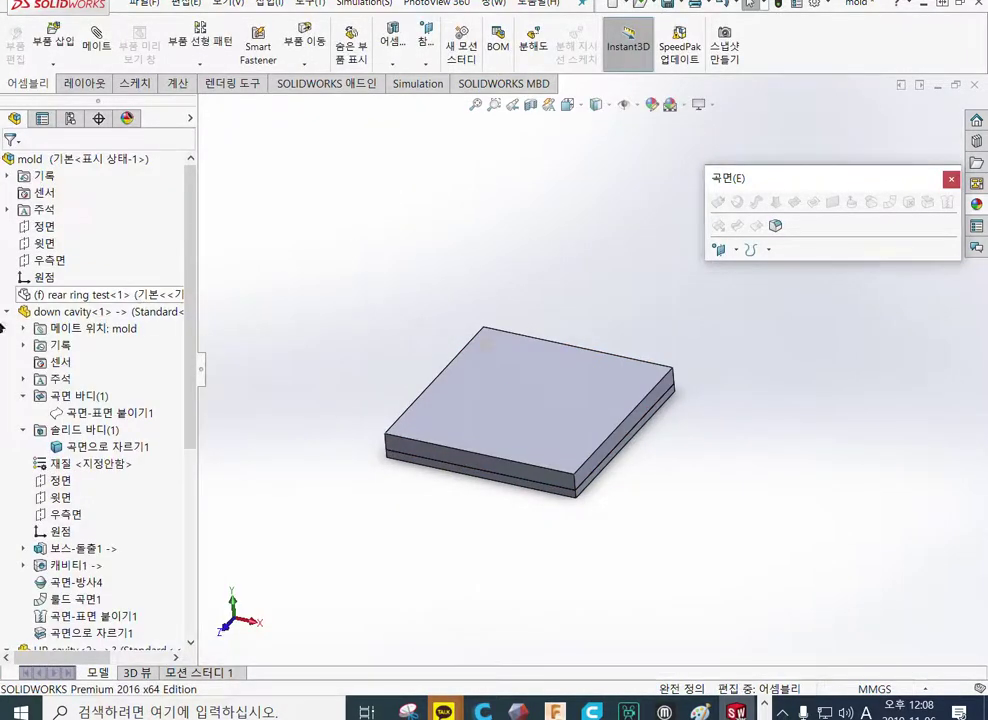
{"action": "left_click", "coordinate": [7, 311]}
{"action": "left_click", "coordinate": [7, 328]}
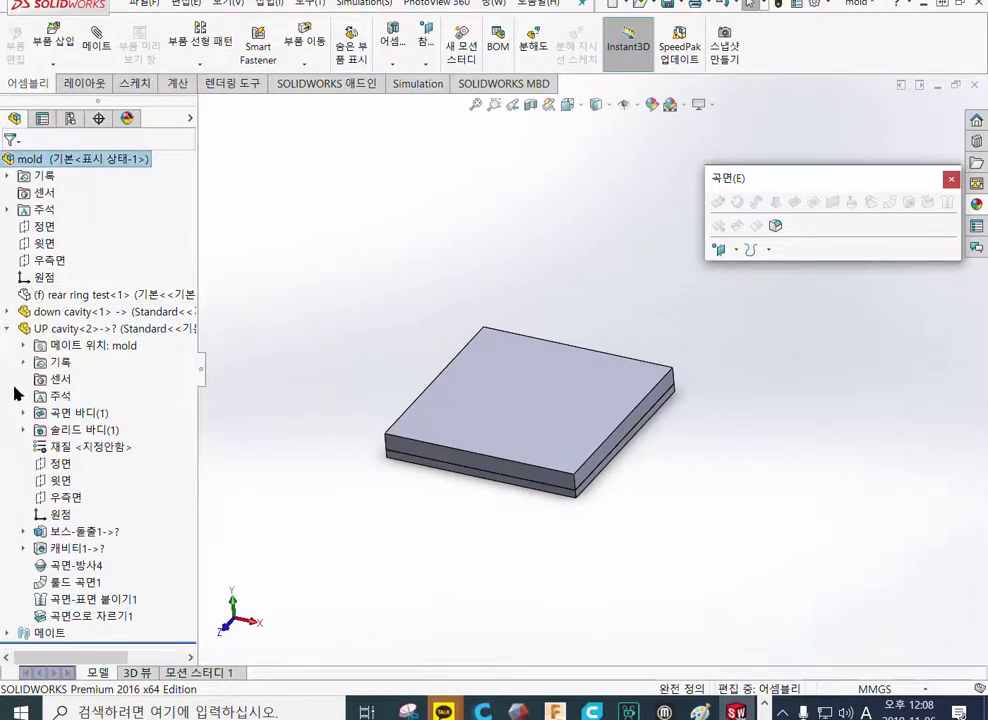
{"action": "left_click", "coordinate": [7, 328]}
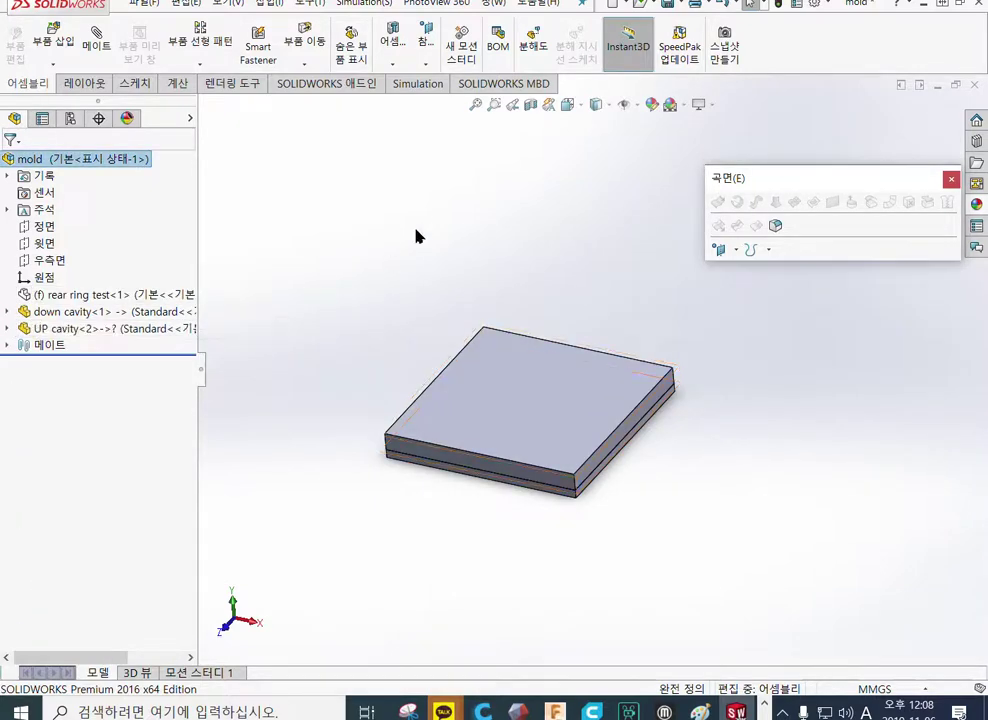
Step: Preview a section of the closed mold on the front plane with an 11 mm offset, and cancel it
{"action": "left_click", "coordinate": [530, 104]}
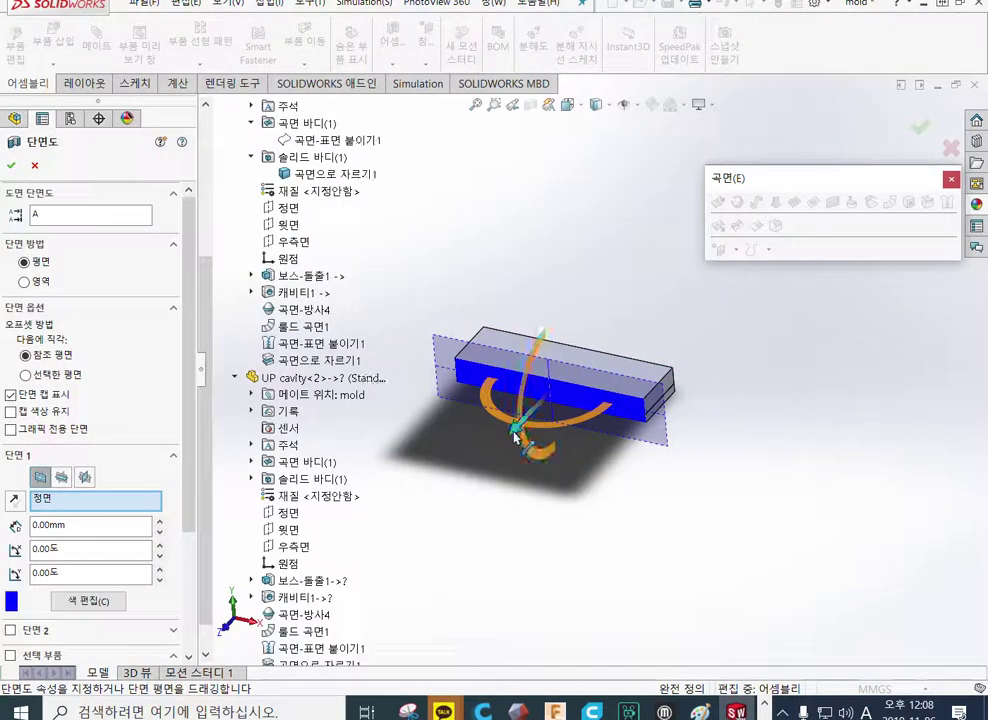
{"action": "mouse_move", "coordinate": [513, 438]}
{"action": "left_mouse_down"}
{"action": "mouse_move", "coordinate": [500, 470]}
{"action": "mouse_move", "coordinate": [474, 484]}
{"action": "mouse_move", "coordinate": [523, 441]}
{"action": "mouse_move", "coordinate": [482, 479]}
{"action": "mouse_move", "coordinate": [503, 459]}
{"action": "mouse_move", "coordinate": [472, 426]}
{"action": "mouse_move", "coordinate": [503, 464]}
{"action": "mouse_move", "coordinate": [495, 447]}
{"action": "left_mouse_up"}
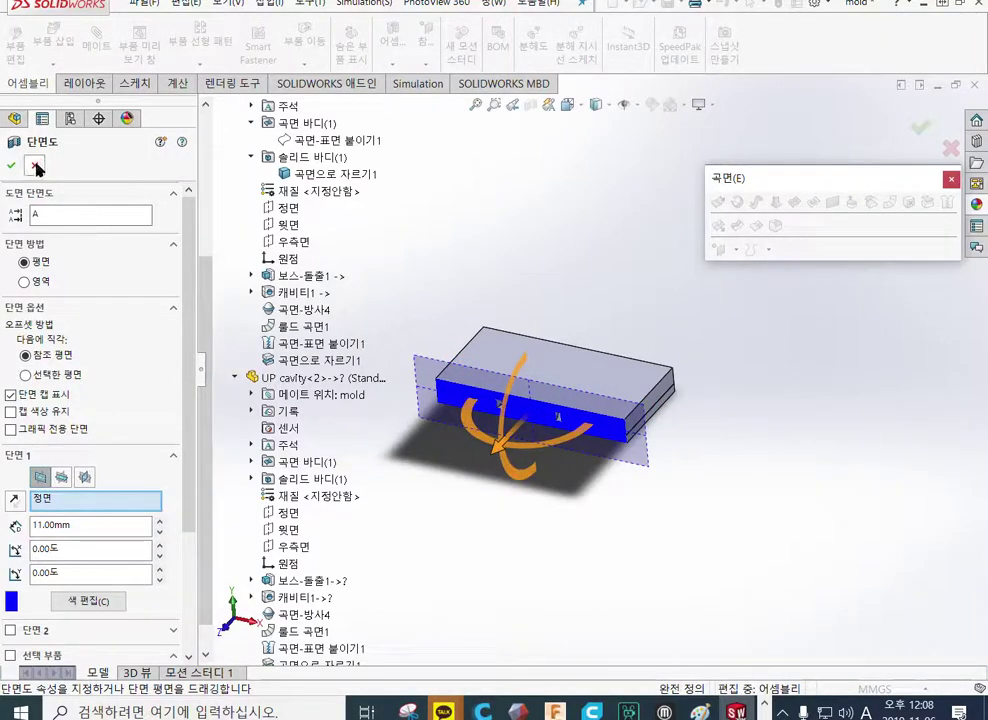
{"action": "left_click", "coordinate": [34, 165]}
{"action": "scroll", "coordinate": [545, 447], "scroll_direction": "down", "scroll_amount": 2}
{"action": "middle_click_drag", "start_coordinate": [577, 297], "coordinate": [550, 314], "text": "ctrl"}
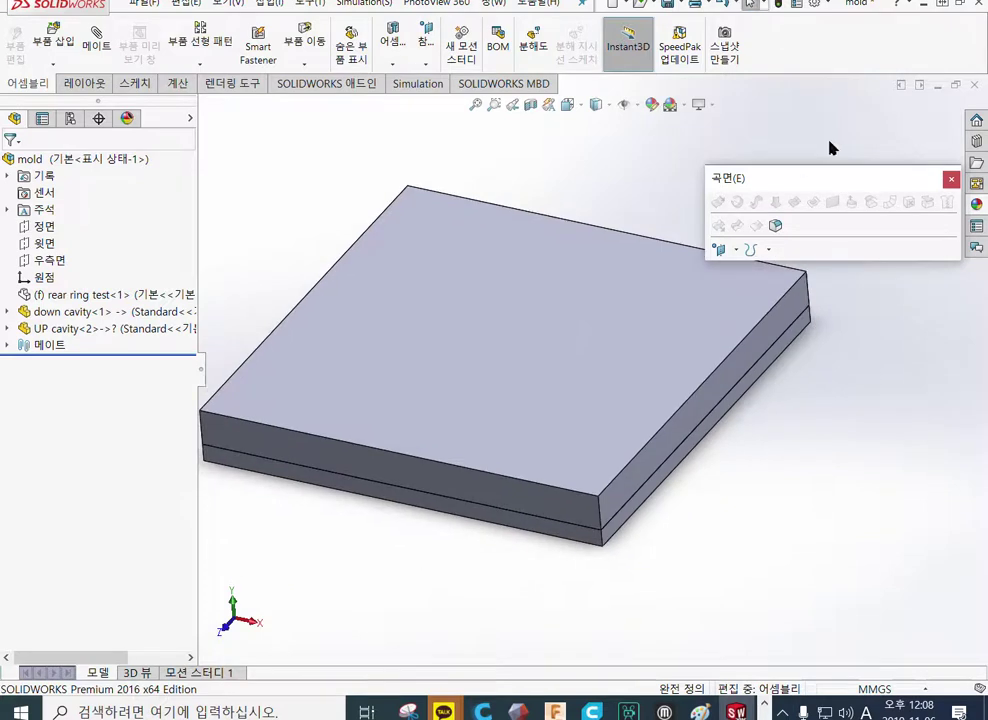
Step: Close the floating surfaces toolbar and browse the design library to the mold bases folder under assemblies
{"action": "left_click", "coordinate": [951, 179]}
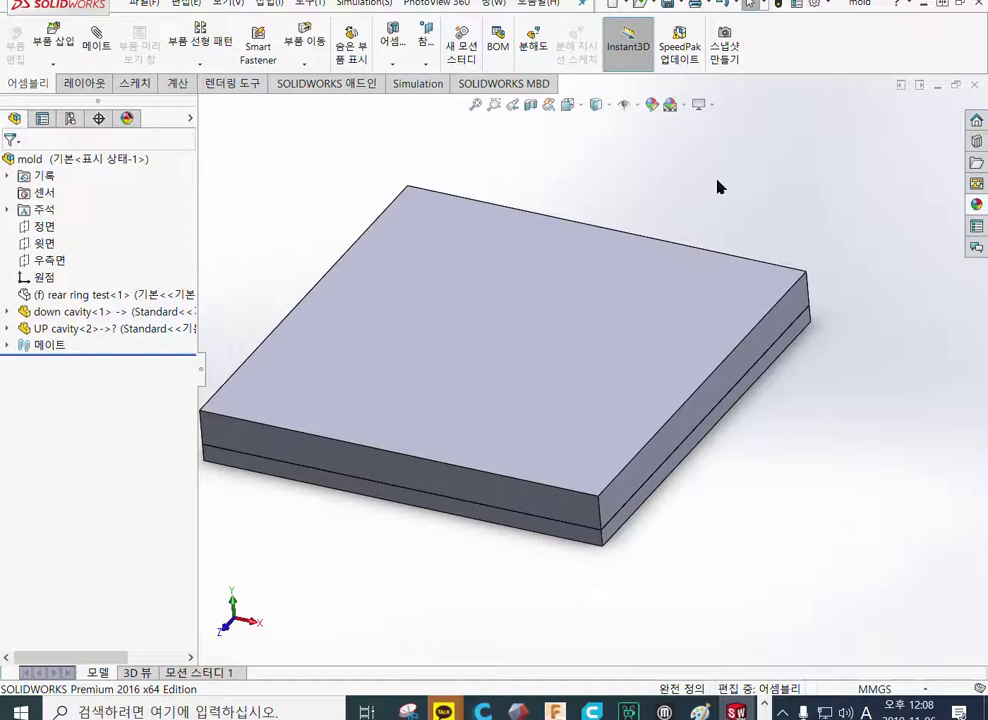
{"action": "left_click", "coordinate": [970, 146]}
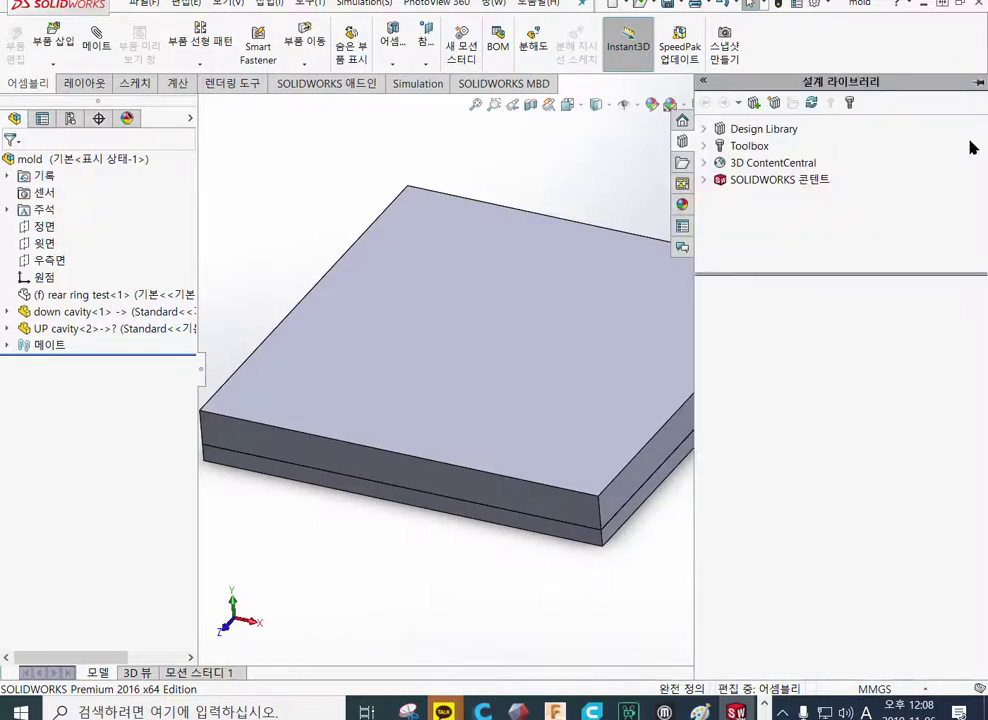
{"action": "left_click", "coordinate": [706, 132]}
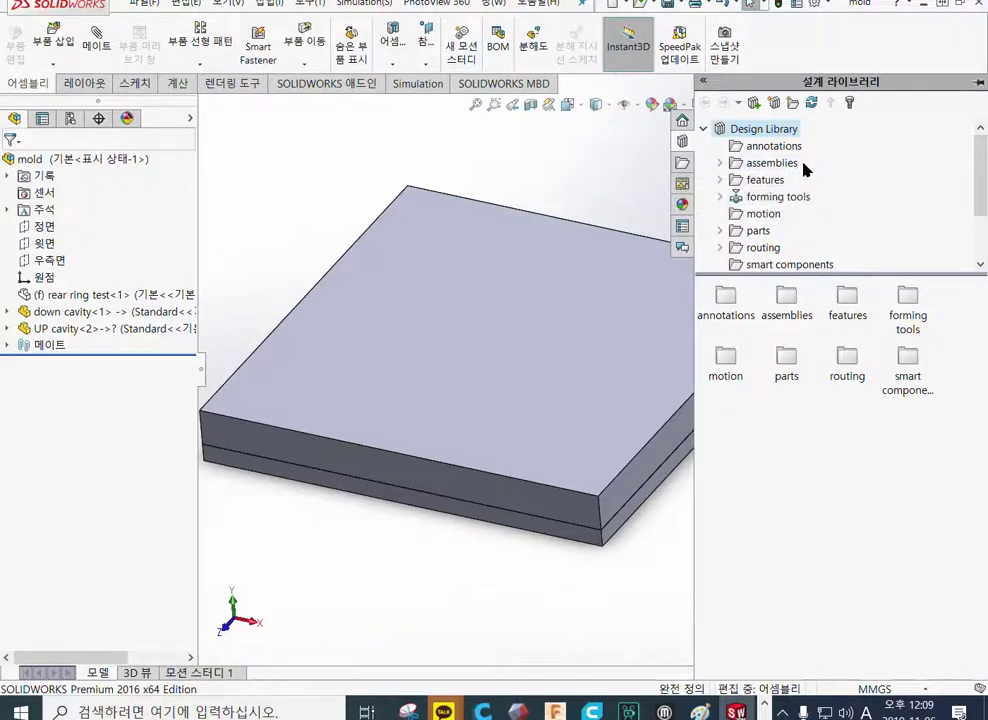
{"action": "left_click", "coordinate": [719, 163]}
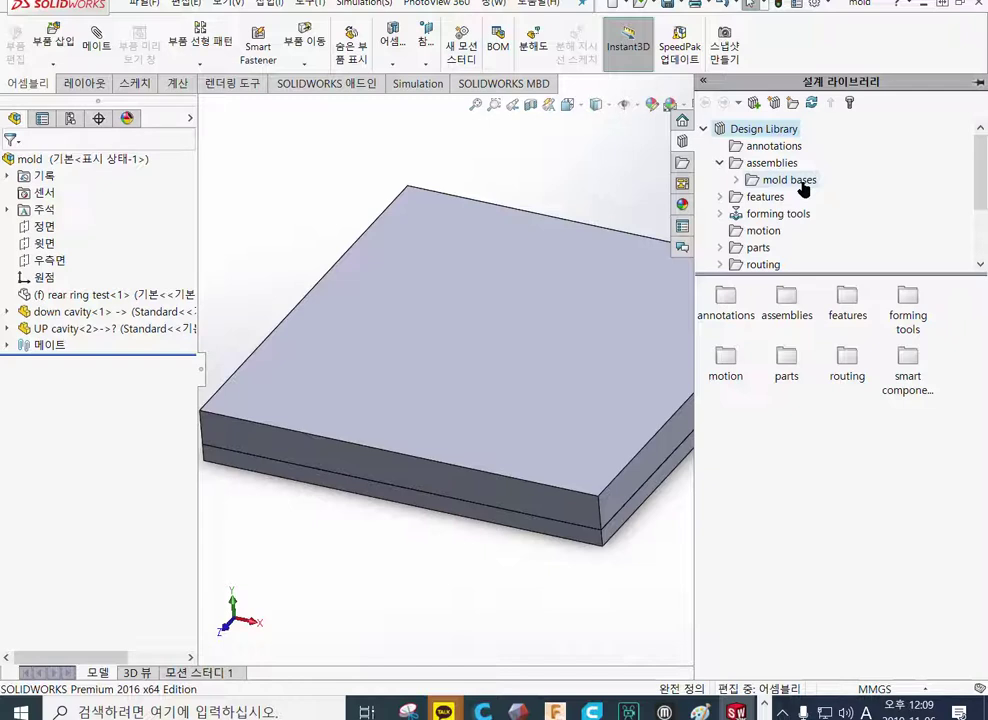
{"action": "left_click", "coordinate": [737, 180]}
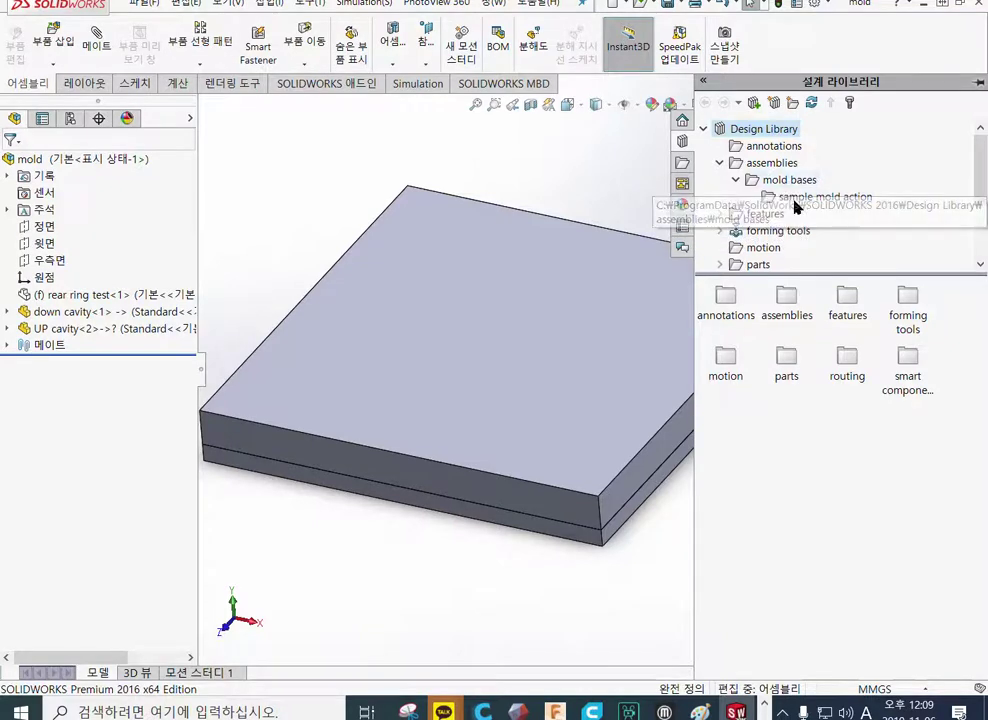
{"action": "left_click", "coordinate": [797, 203]}
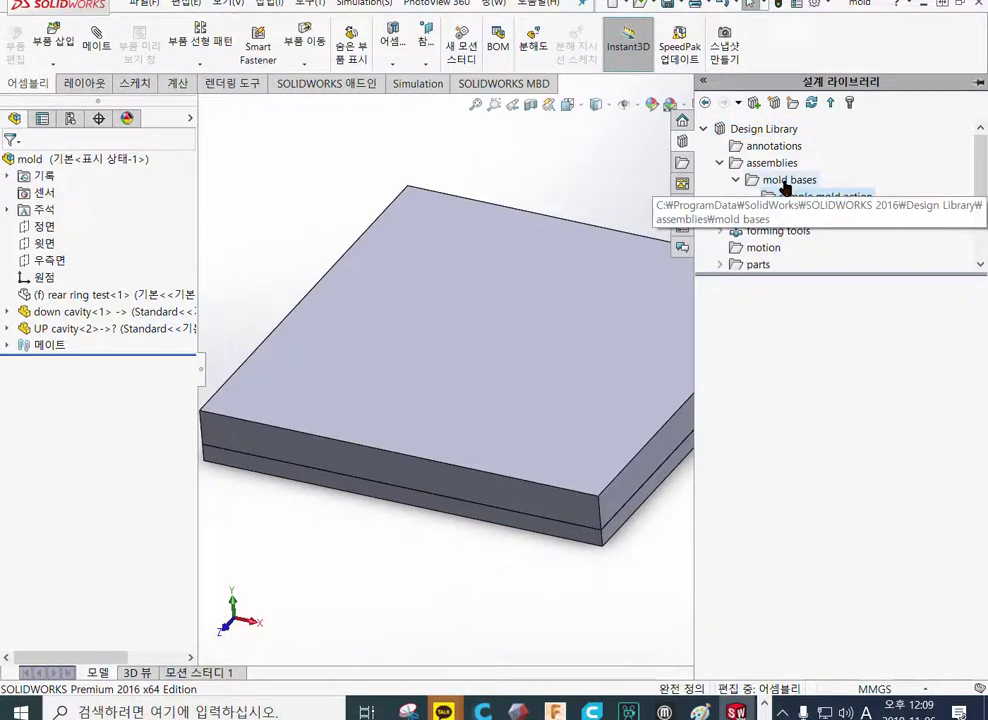
{"action": "left_click", "coordinate": [785, 182]}
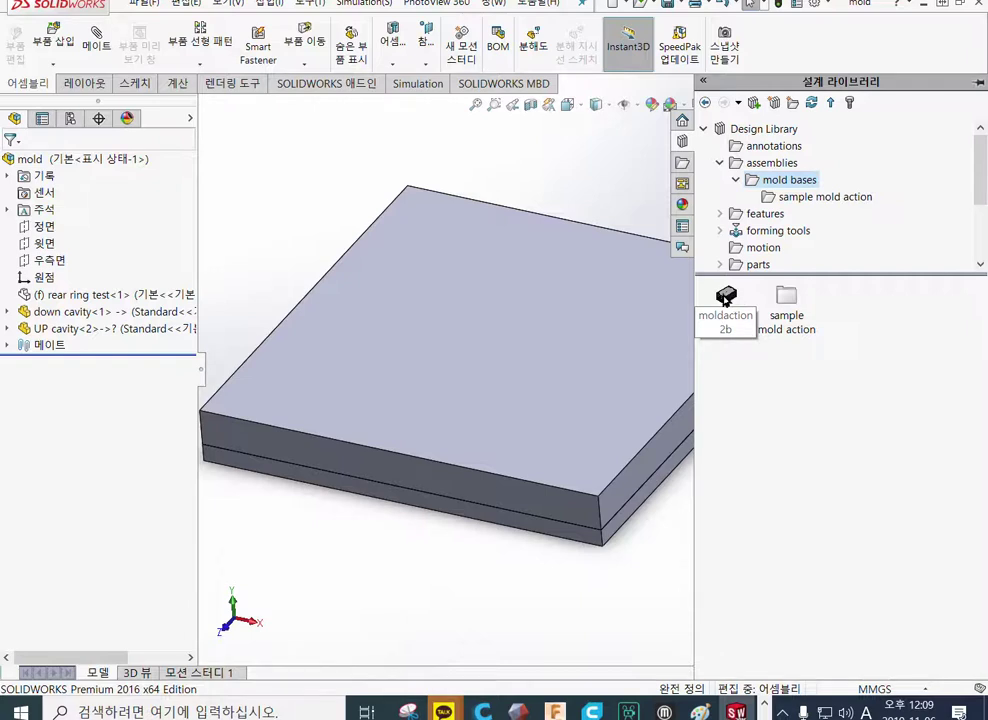
Step: Open the moldaction2b mold base assembly from the design library
{"action": "mouse_move", "coordinate": [727, 297]}
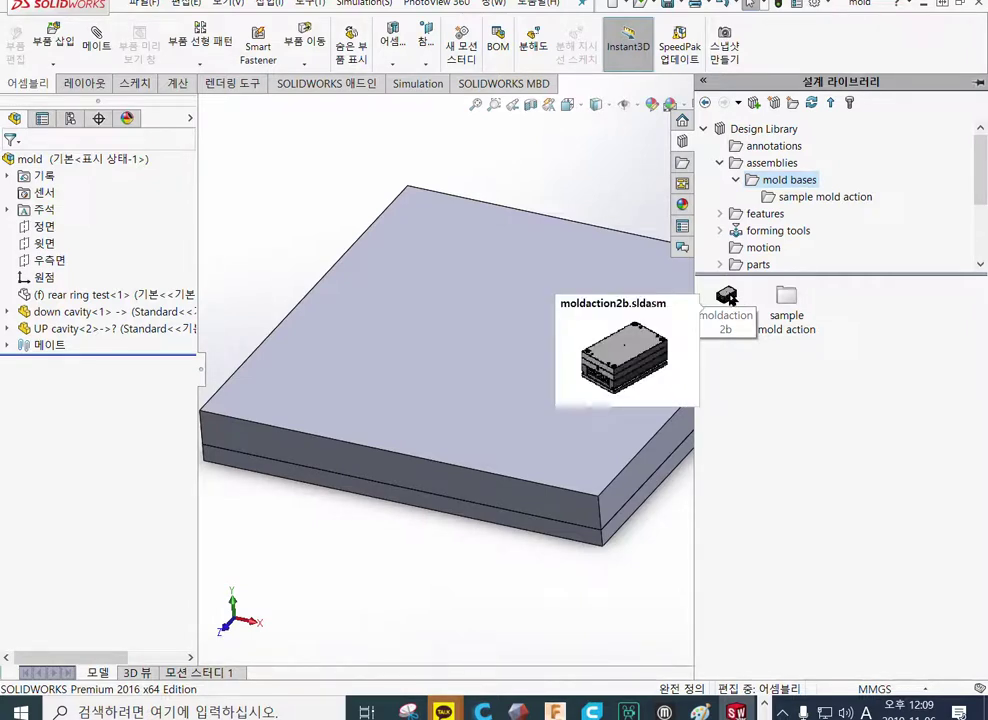
{"action": "right_click", "coordinate": [730, 298]}
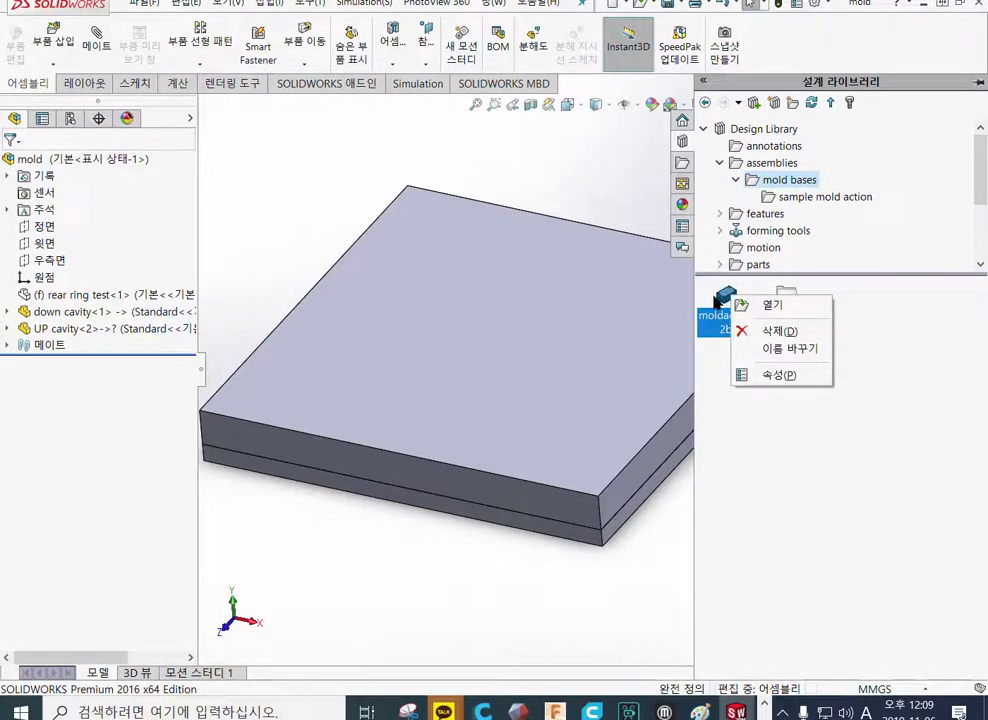
{"action": "left_click", "coordinate": [772, 307]}
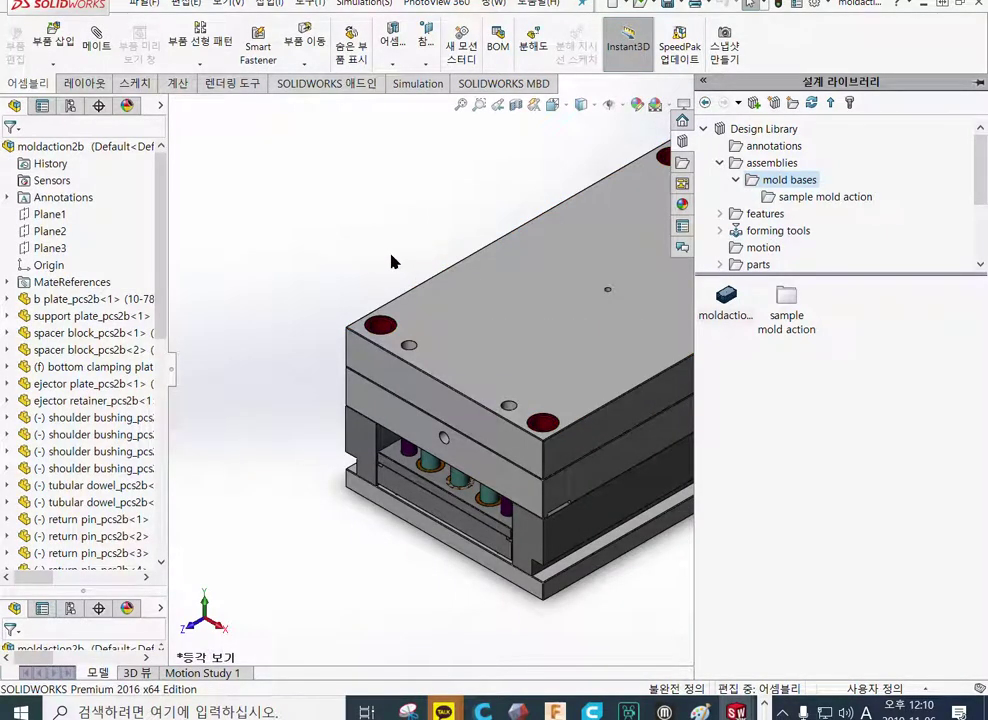
Step: Examine the plate stack and ejector area of the moldaction2b mold base from above and from the side
{"action": "scroll", "coordinate": [450, 270], "scroll_direction": "up", "scroll_amount": 3}
{"action": "scroll", "coordinate": [655, 340], "scroll_direction": "down", "scroll_amount": 5}
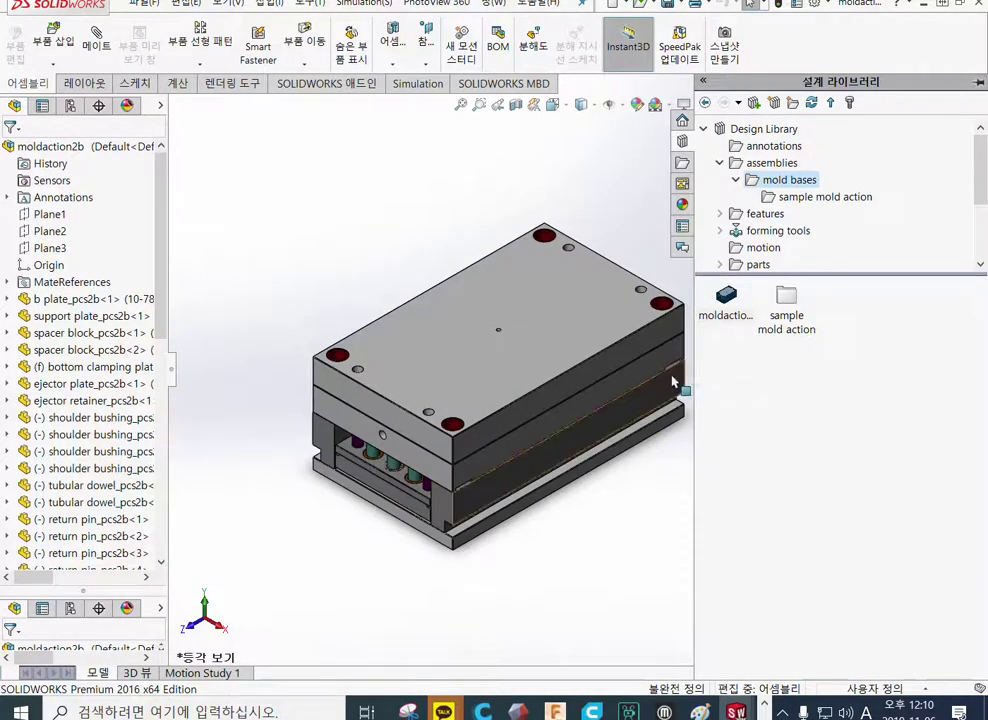
{"action": "scroll", "coordinate": [650, 380], "scroll_direction": "down", "scroll_amount": 2}
{"action": "scroll", "coordinate": [526, 421], "scroll_direction": "up", "scroll_amount": 2}
{"action": "scroll", "coordinate": [540, 440], "scroll_direction": "down", "scroll_amount": 2}
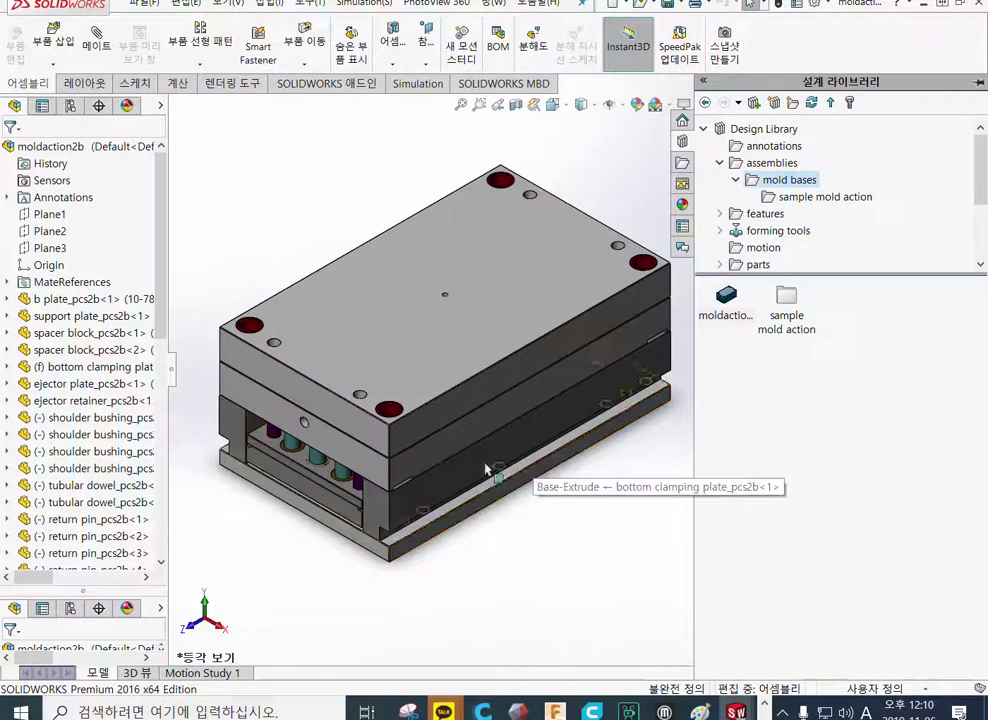
{"action": "middle_click_drag", "start_coordinate": [238, 239], "coordinate": [242, 152]}
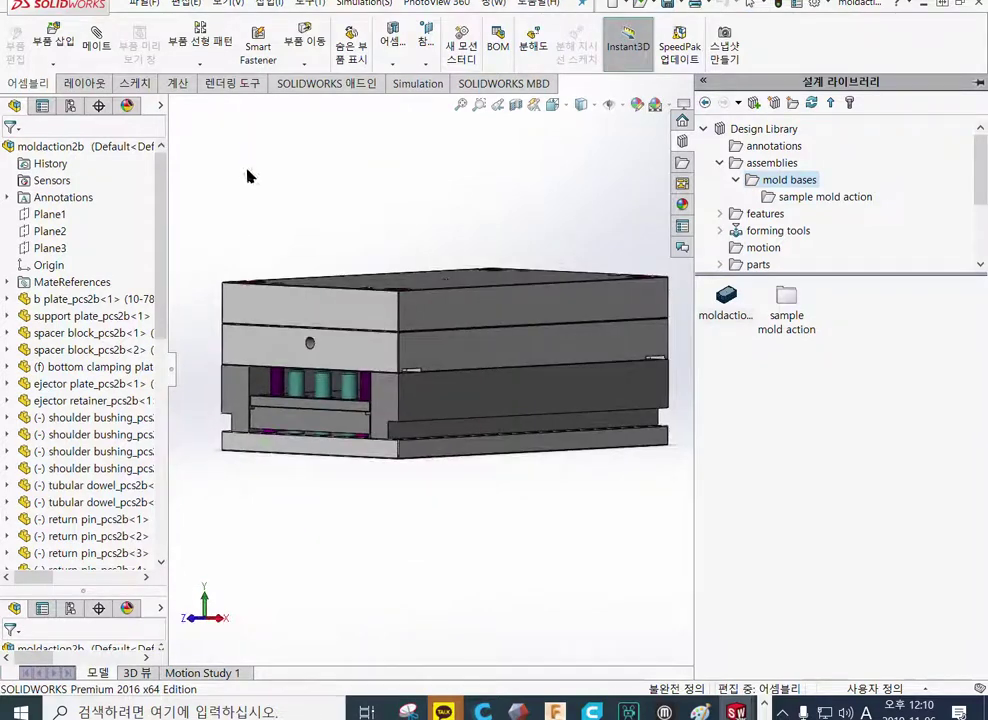
{"action": "middle_click_drag", "start_coordinate": [331, 499], "coordinate": [349, 490]}
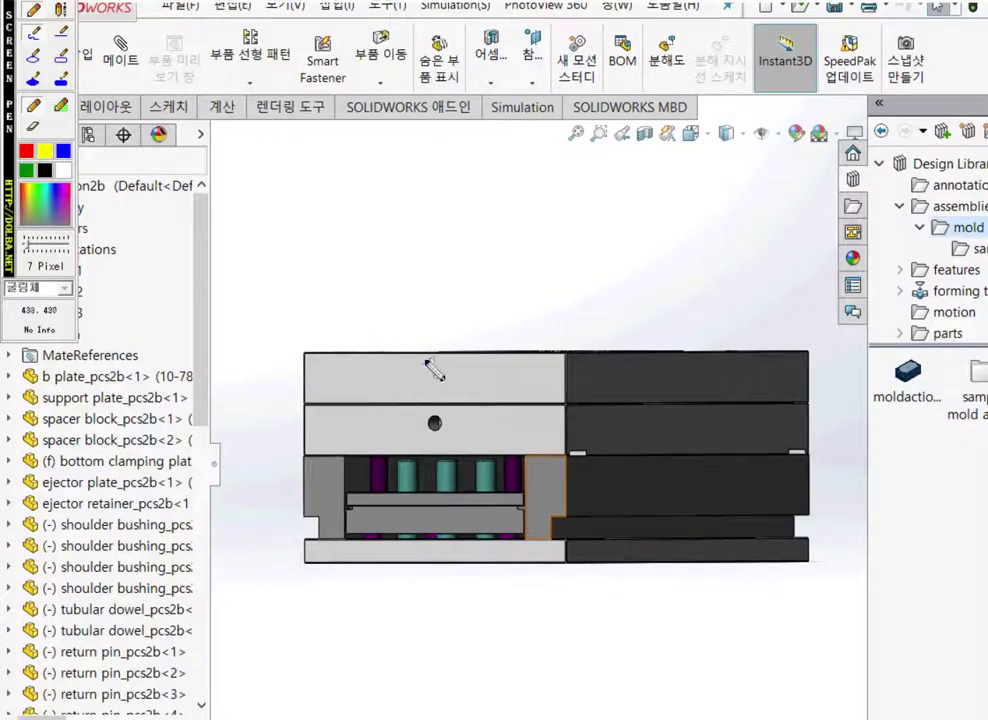
{"action": "left_click_drag", "start_coordinate": [303, 298], "coordinate": [244, 233]}
{"action": "left_click_drag", "start_coordinate": [362, 320], "coordinate": [322, 373]}
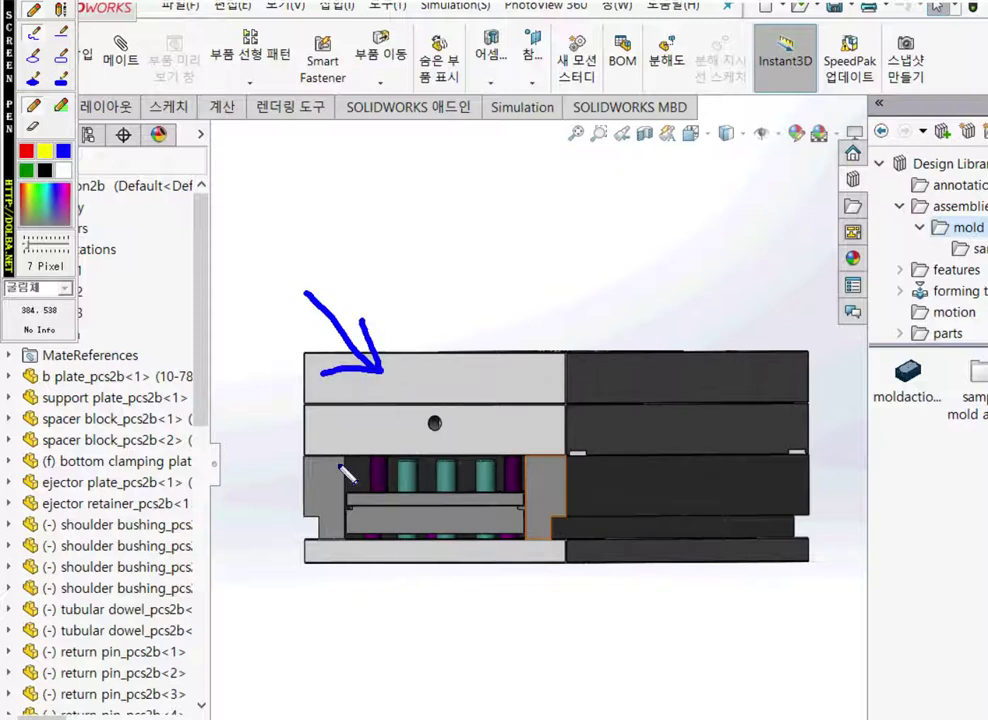
{"action": "left_click", "coordinate": [364, 425]}
{"action": "mouse_move", "coordinate": [247, 487]}
{"action": "left_mouse_down"}
{"action": "mouse_move", "coordinate": [367, 422]}
{"action": "mouse_move", "coordinate": [360, 448]}
{"action": "left_mouse_up"}
{"action": "mouse_move", "coordinate": [423, 540]}
{"action": "left_mouse_down"}
{"action": "mouse_move", "coordinate": [376, 608]}
{"action": "mouse_move", "coordinate": [421, 514]}
{"action": "mouse_move", "coordinate": [428, 596]}
{"action": "left_mouse_up"}
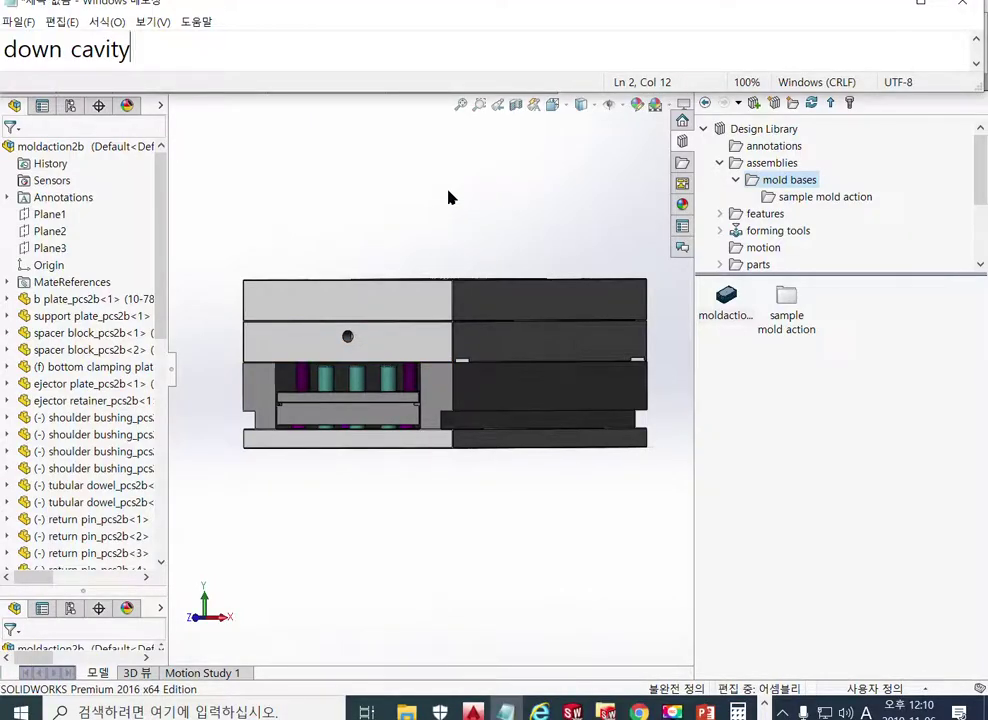
Step: Preview a section of the mold base through Plane3 at zero offset and inspect the sprue puller pin
{"action": "left_click", "coordinate": [448, 197]}
{"action": "middle_click_drag", "start_coordinate": [518, 203], "coordinate": [520, 293]}
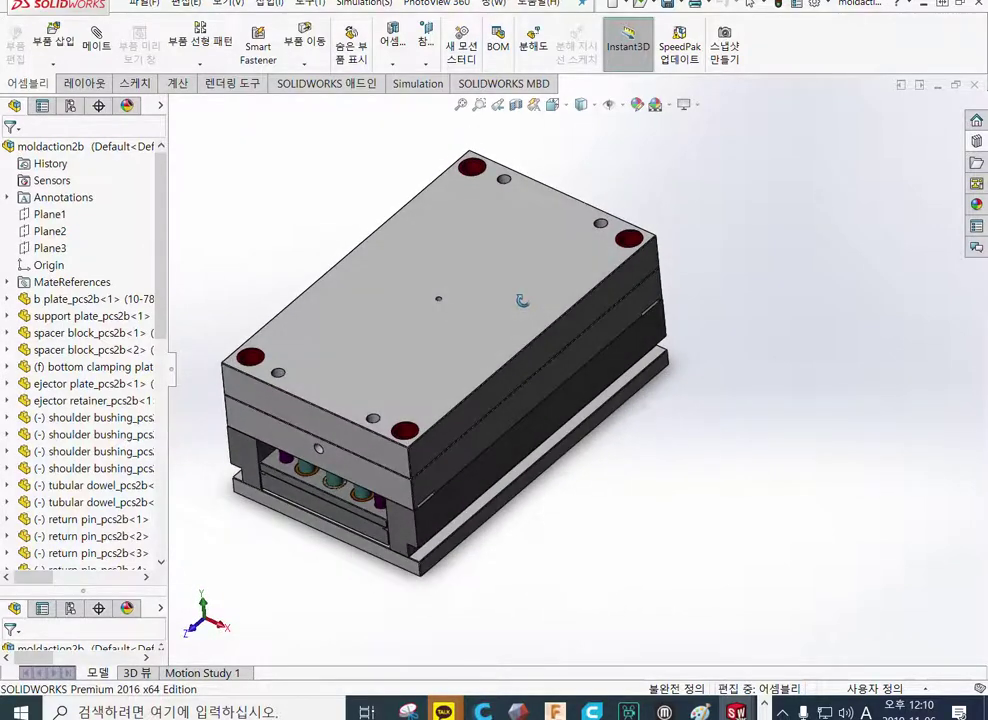
{"action": "left_click", "coordinate": [515, 104]}
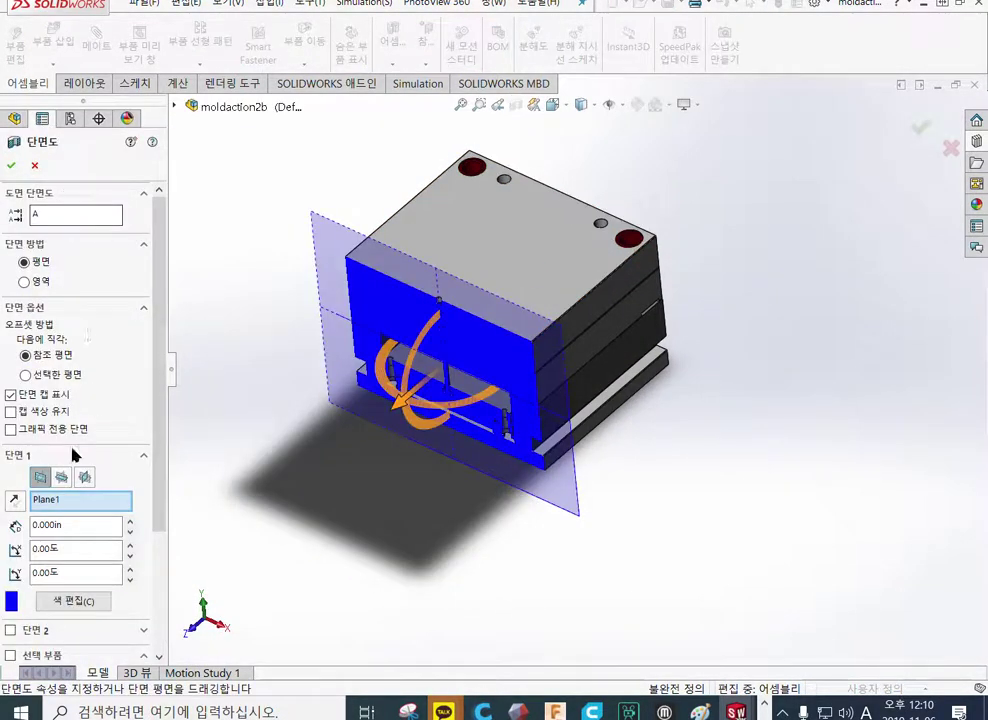
{"action": "left_click", "coordinate": [85, 477]}
{"action": "left_click_drag", "start_coordinate": [493, 398], "coordinate": [496, 395]}
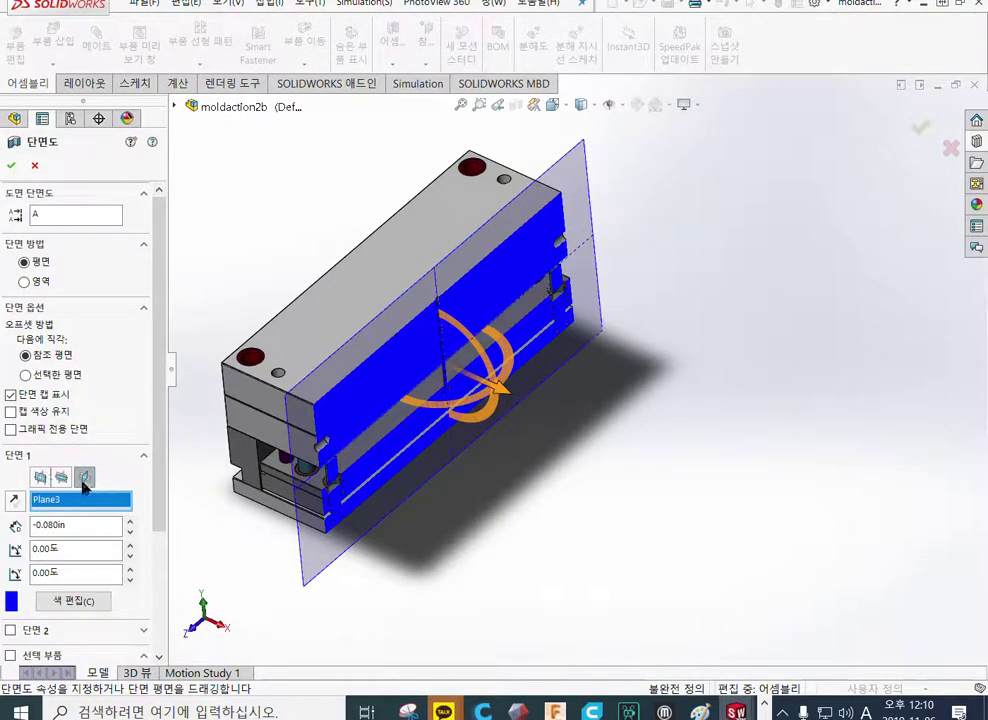
{"action": "left_click", "coordinate": [62, 477]}
{"action": "left_click", "coordinate": [85, 477]}
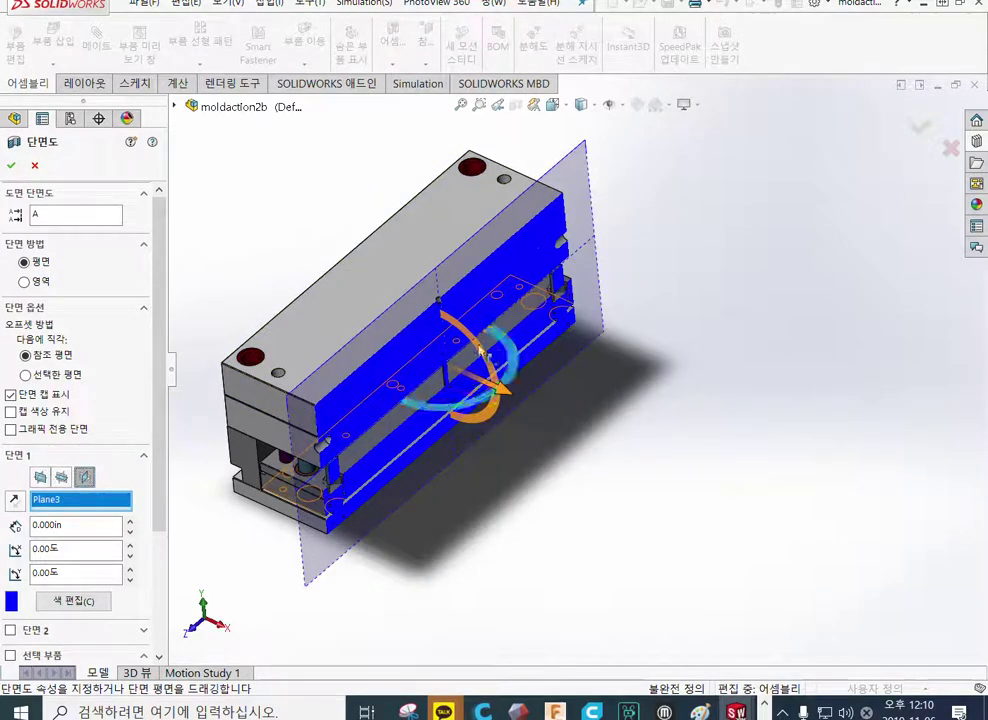
{"action": "scroll", "coordinate": [441, 331], "scroll_direction": "down", "scroll_amount": 5}
{"action": "scroll", "coordinate": [397, 280], "scroll_direction": "down", "scroll_amount": 5}
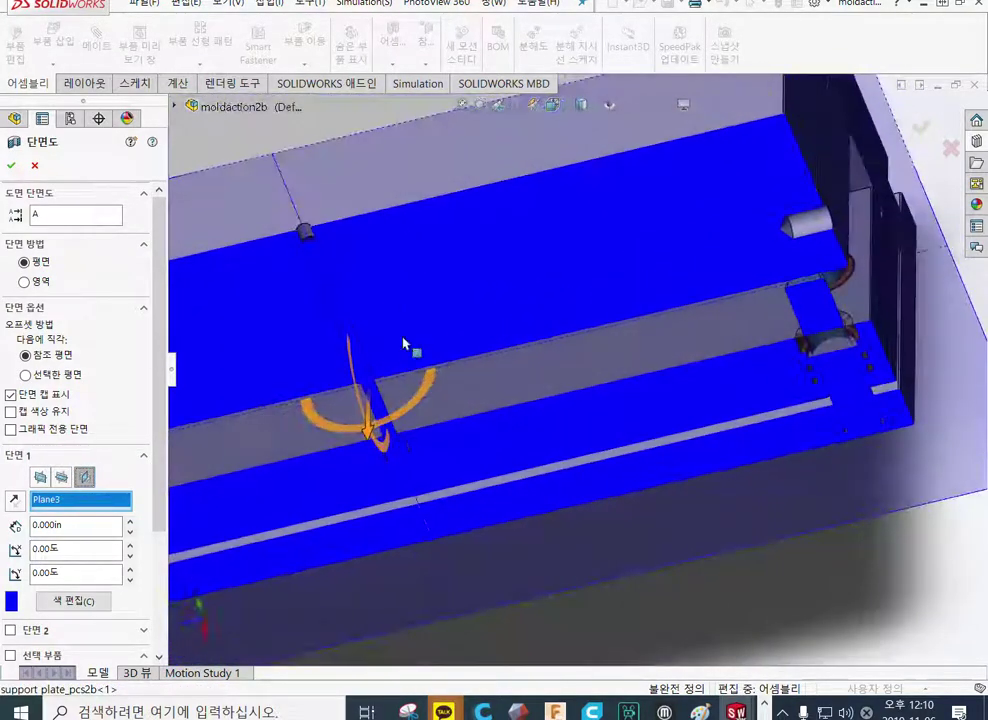
{"action": "scroll", "coordinate": [609, 373], "scroll_direction": "down", "scroll_amount": 6}
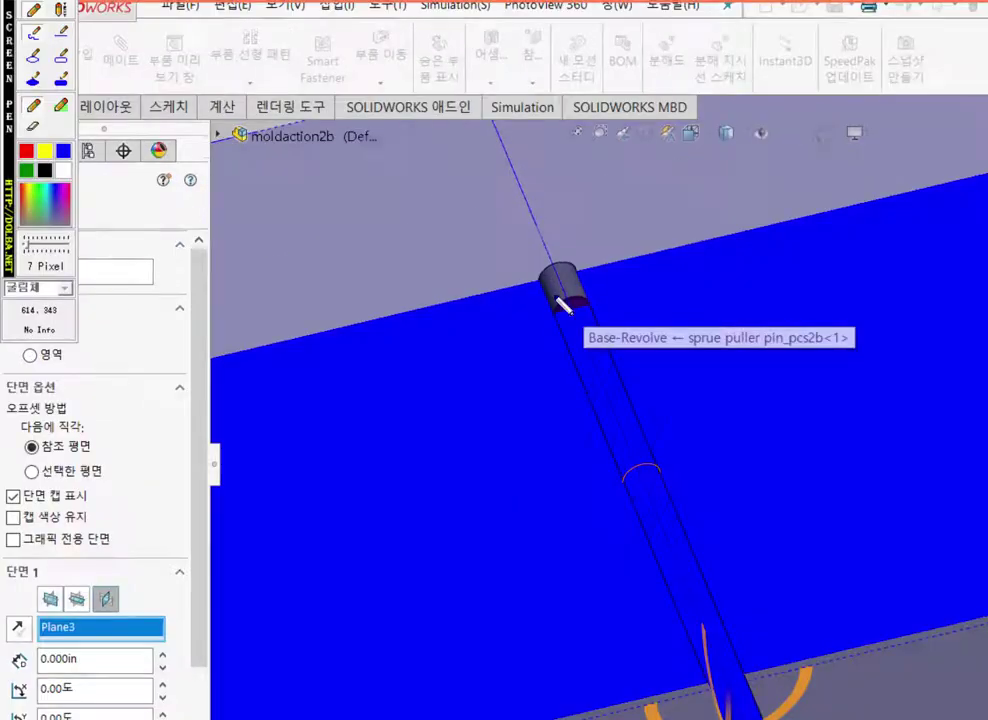
Step: Circle the Plane3 section option in blue and trace the sprue puller pin with the screen pen, switching to red
{"action": "left_click_drag", "start_coordinate": [118, 574], "coordinate": [140, 576]}
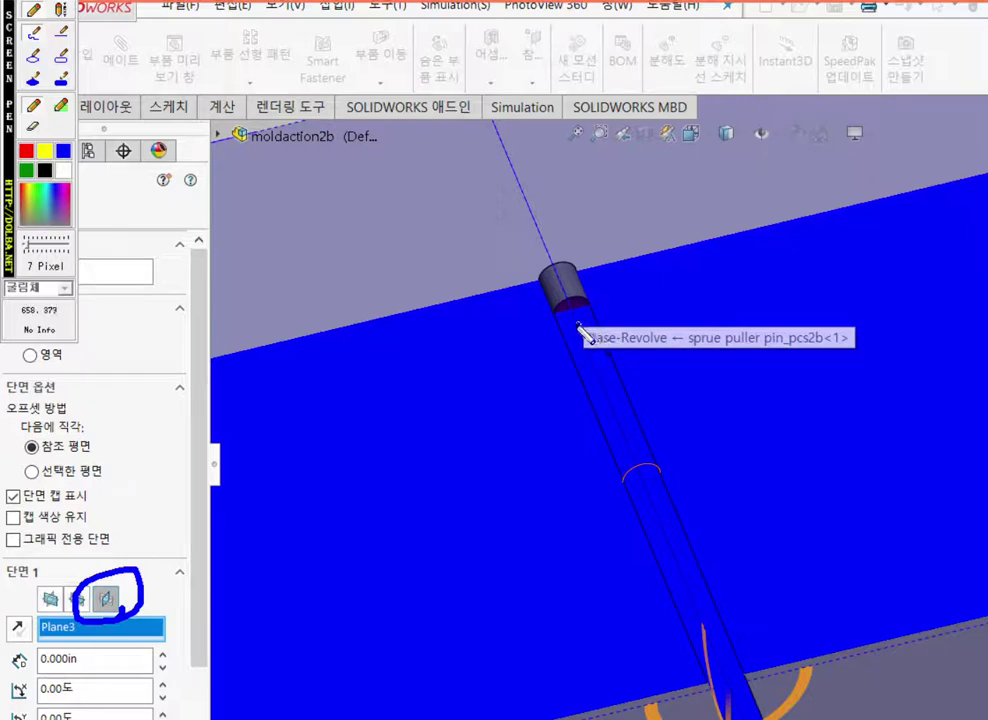
{"action": "left_click_drag", "start_coordinate": [523, 212], "coordinate": [546, 258]}
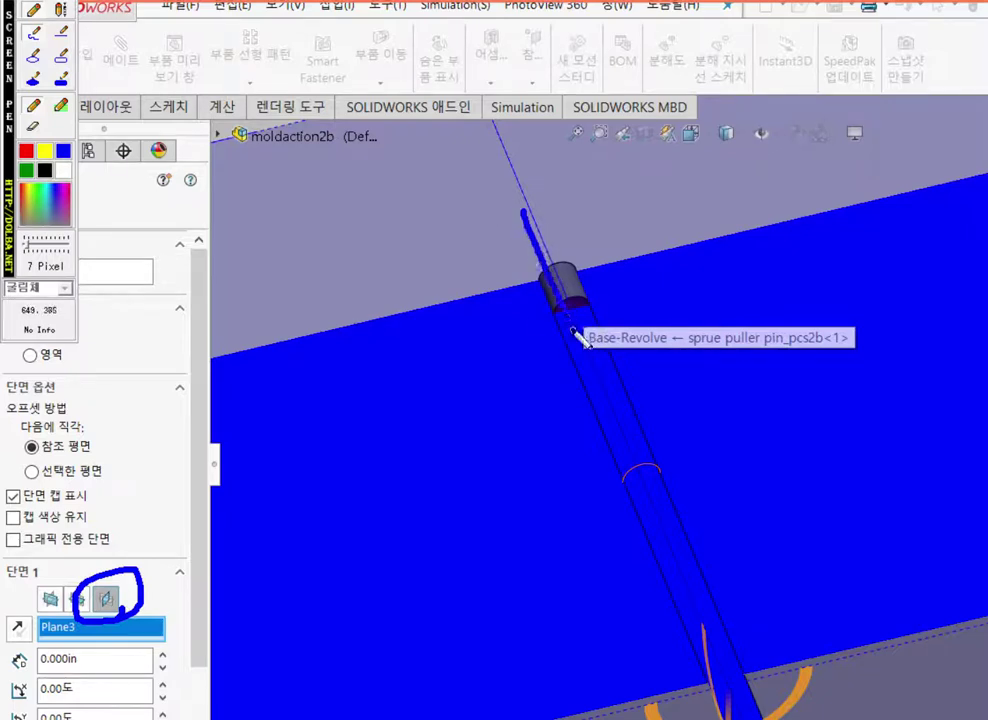
{"action": "left_click", "coordinate": [28, 154]}
{"action": "mouse_move", "coordinate": [527, 178]}
{"action": "left_mouse_down"}
{"action": "mouse_move", "coordinate": [615, 386]}
{"action": "mouse_move", "coordinate": [628, 455]}
{"action": "mouse_move", "coordinate": [645, 390]}
{"action": "left_mouse_up"}
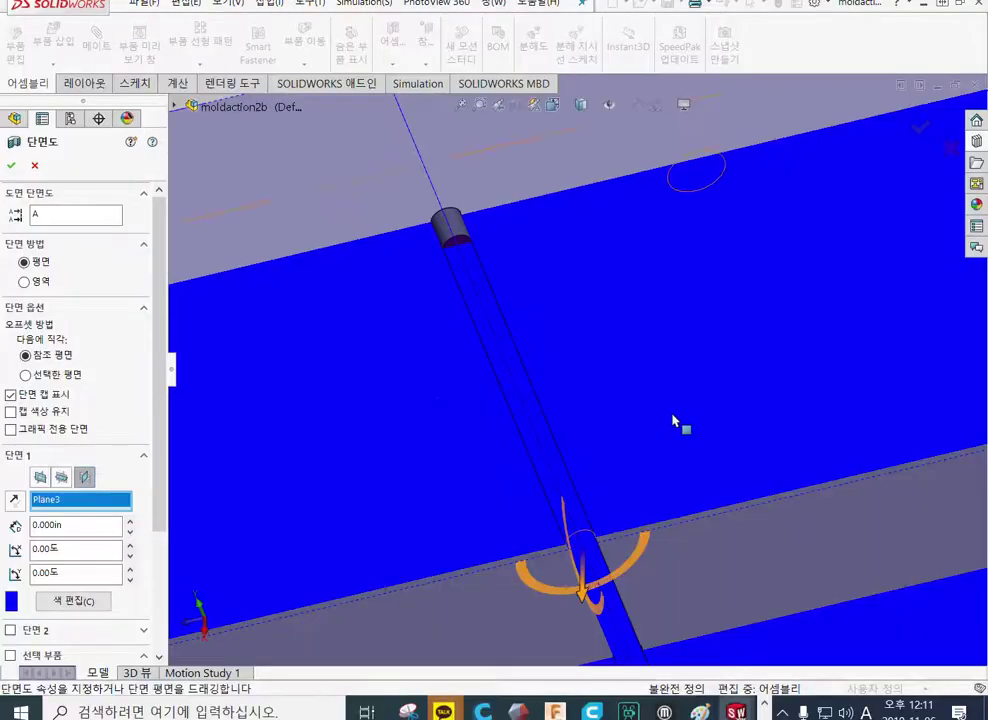
Step: Shift the section plane to an offset of -2.200 in to view the mold base interior, and cancel the section
{"action": "scroll", "coordinate": [805, 555], "scroll_direction": "up", "scroll_amount": 10}
{"action": "middle_click_drag", "start_coordinate": [555, 405], "coordinate": [642, 467]}
{"action": "left_click_drag", "start_coordinate": [640, 447], "coordinate": [594, 420]}
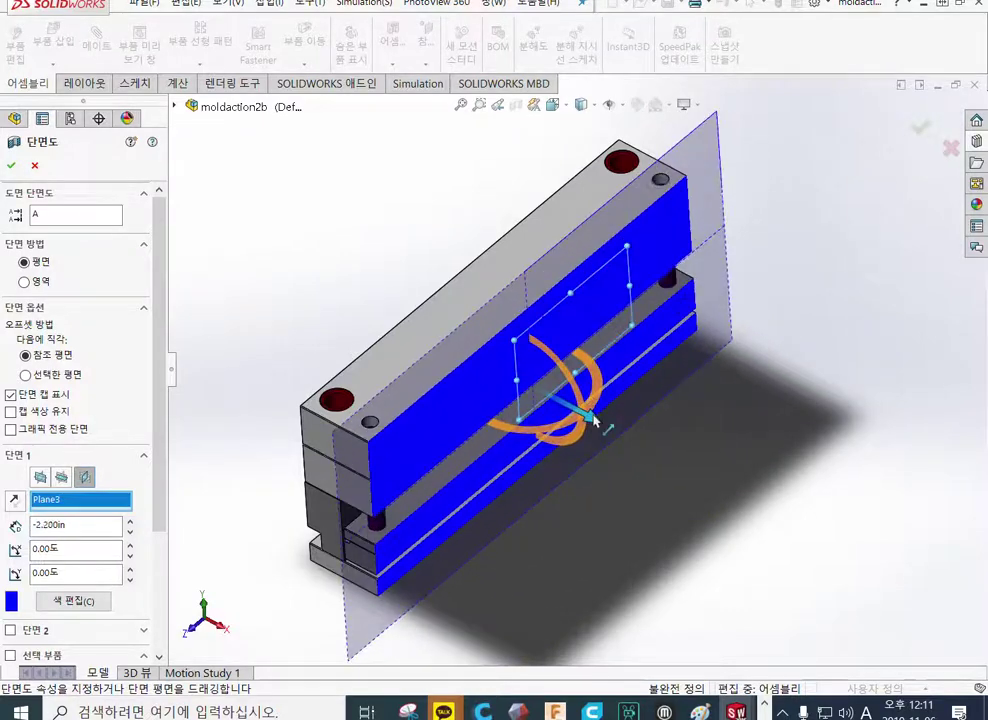
{"action": "left_click", "coordinate": [34, 165]}
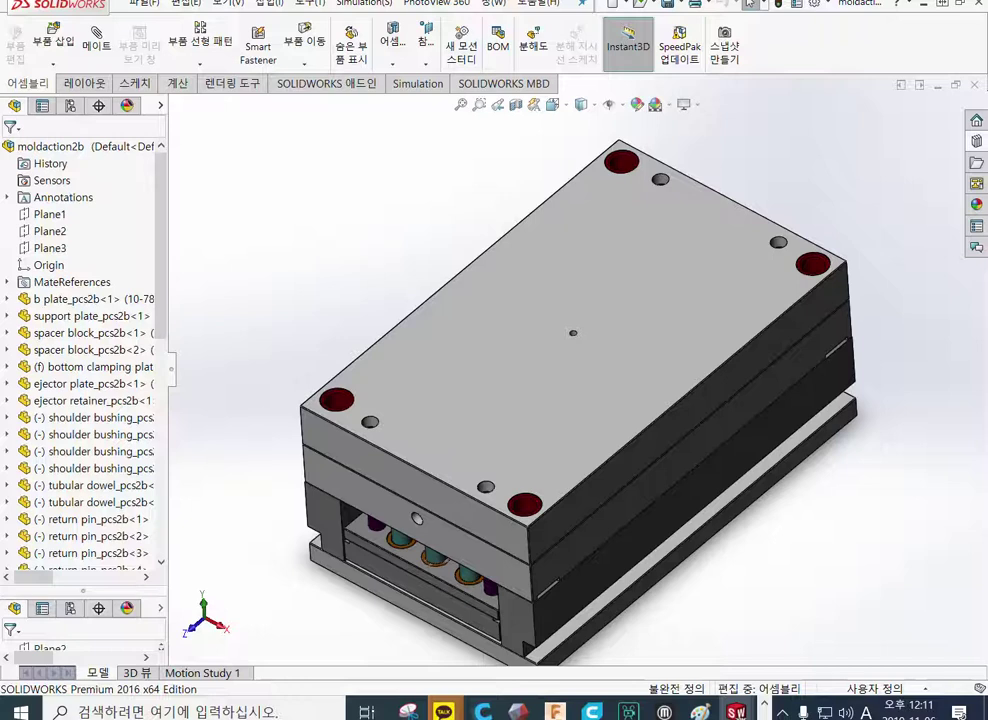
Step: Save the mold base assembly as moldaction2b in the mold cavity folder under 3D프린터운용KS 190716
{"action": "left_click", "coordinate": [673, 6]}
{"action": "left_click", "coordinate": [705, 39]}
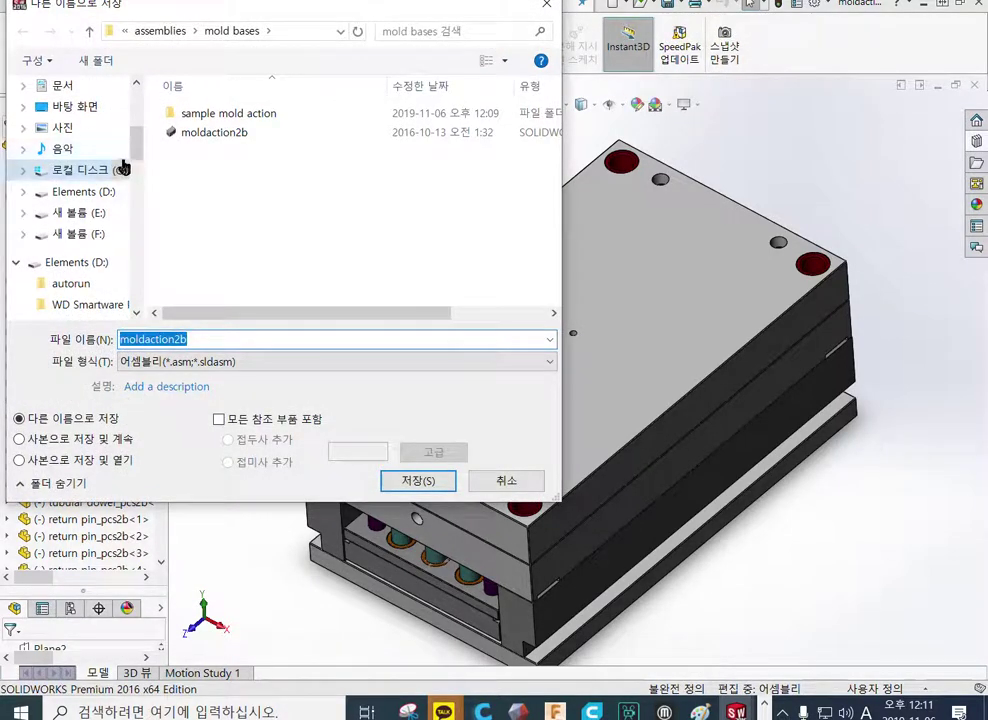
{"action": "left_click_drag", "start_coordinate": [137, 137], "coordinate": [141, 283]}
{"action": "left_click", "coordinate": [76, 130]}
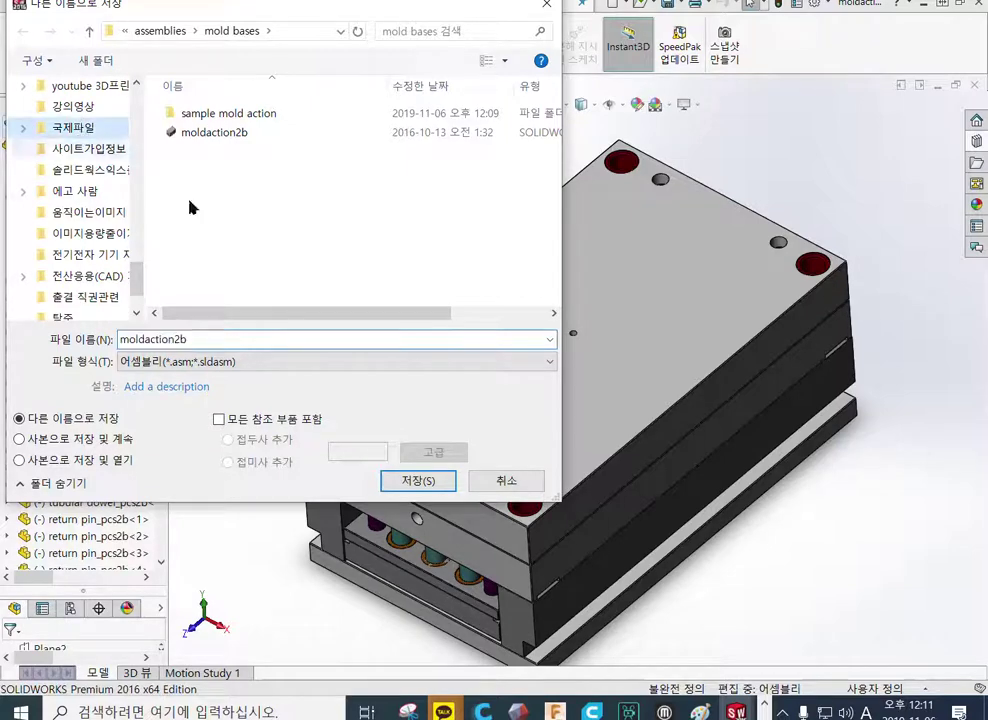
{"action": "double_click", "coordinate": [233, 152]}
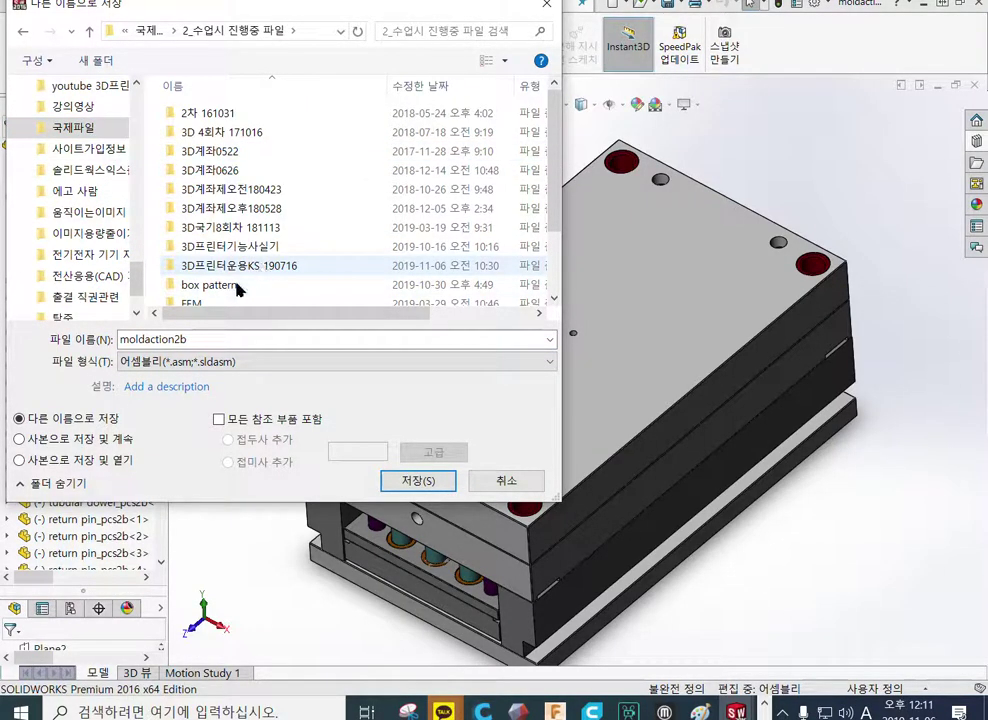
{"action": "scroll", "coordinate": [268, 266], "scroll_direction": "down", "scroll_amount": 1}
{"action": "double_click", "coordinate": [239, 219]}
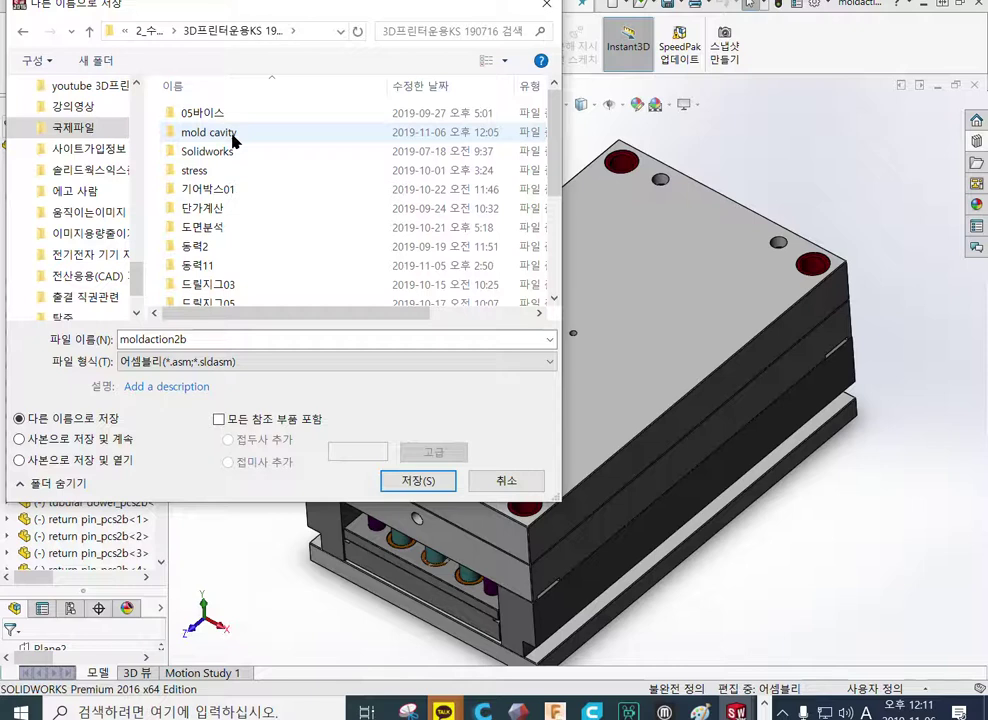
{"action": "double_click", "coordinate": [234, 139]}
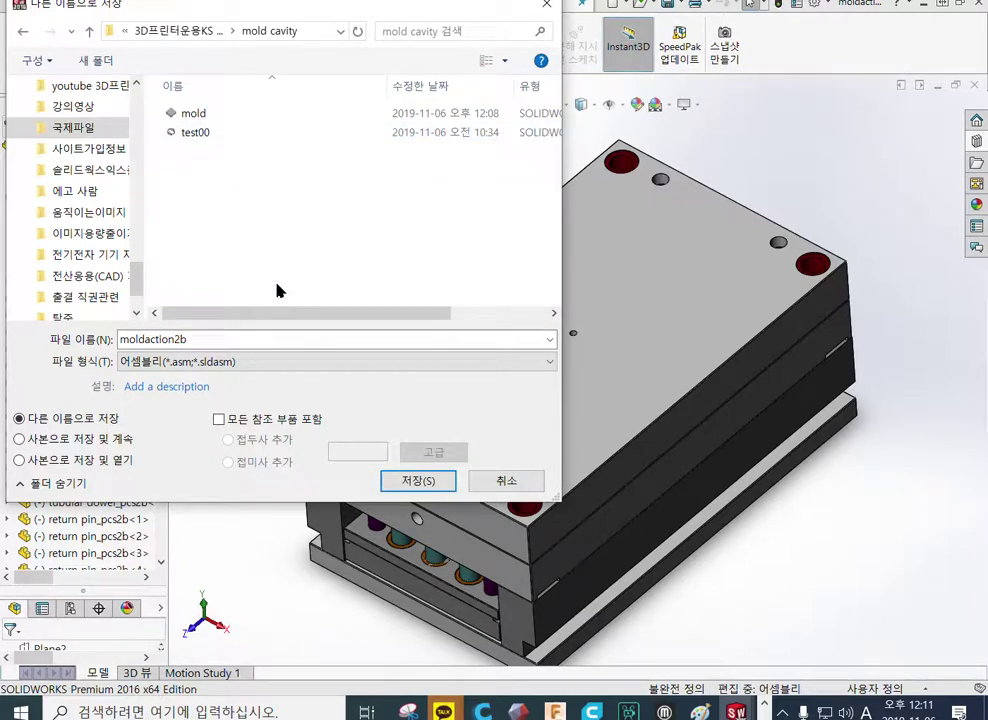
{"action": "double_click", "coordinate": [220, 339]}
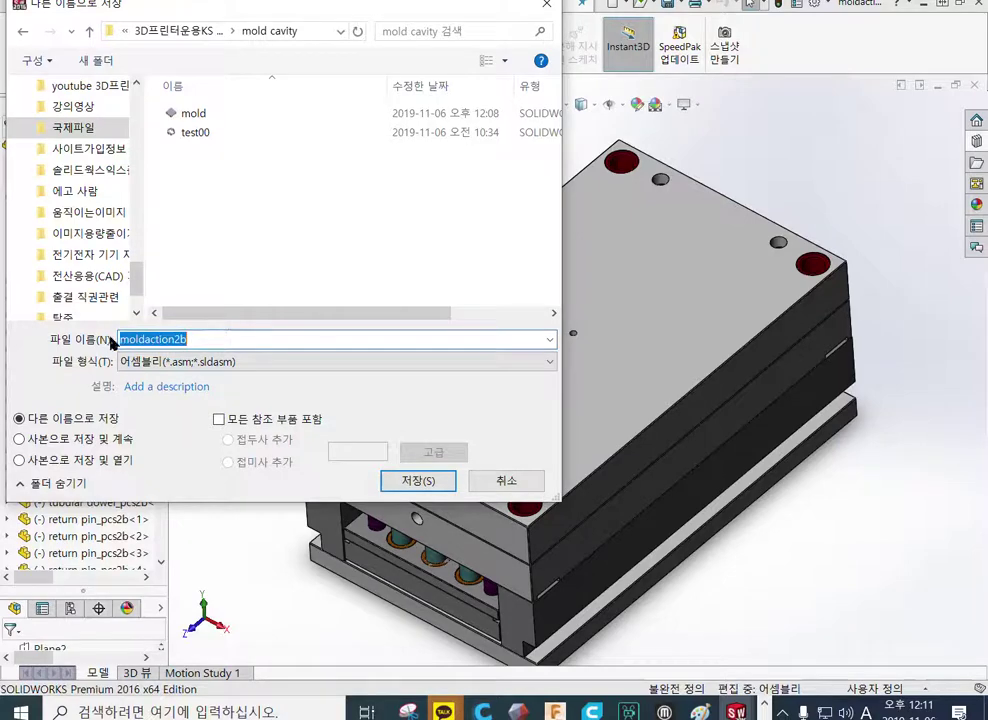
{"action": "left_click", "coordinate": [415, 482]}
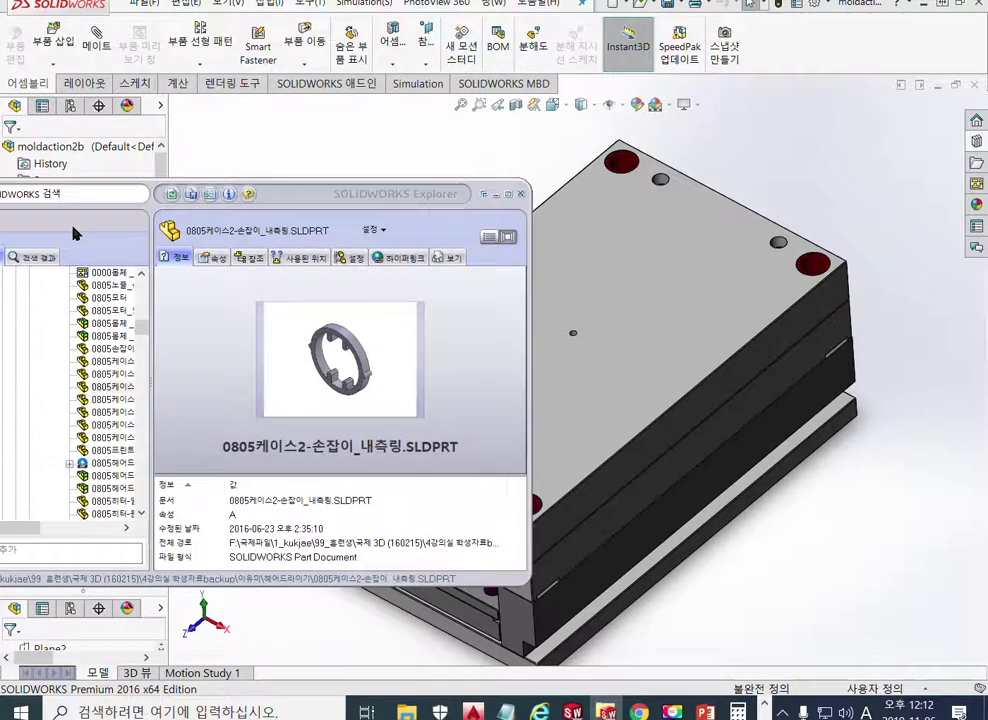
Step: Switch to SOLIDWORKS Explorer, browse to the mold cavity folder and select the moldaction2b assembly
{"action": "left_click_drag", "start_coordinate": [78, 225], "coordinate": [371, 192]}
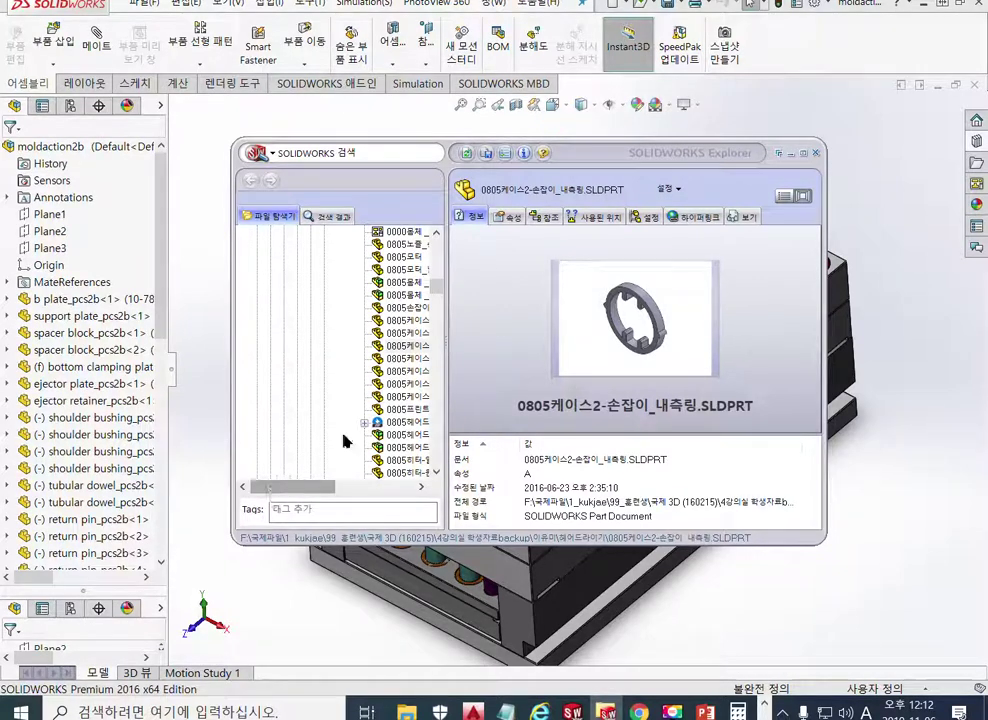
{"action": "left_click_drag", "start_coordinate": [437, 286], "coordinate": [437, 256]}
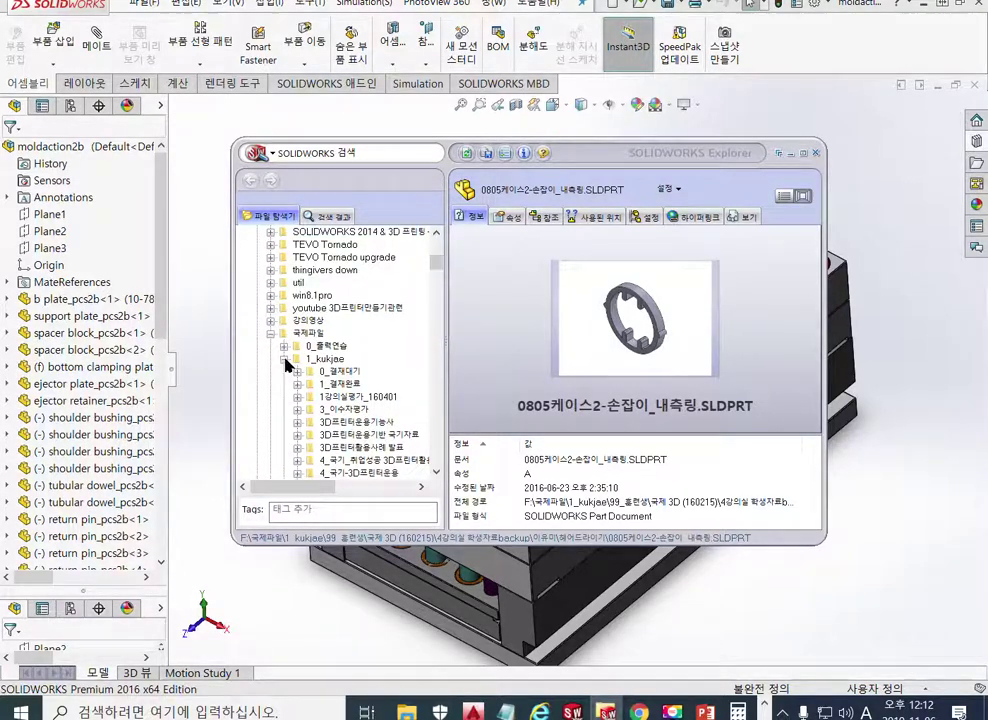
{"action": "left_click", "coordinate": [322, 358]}
{"action": "scroll", "coordinate": [337, 400], "scroll_direction": "down", "scroll_amount": 5}
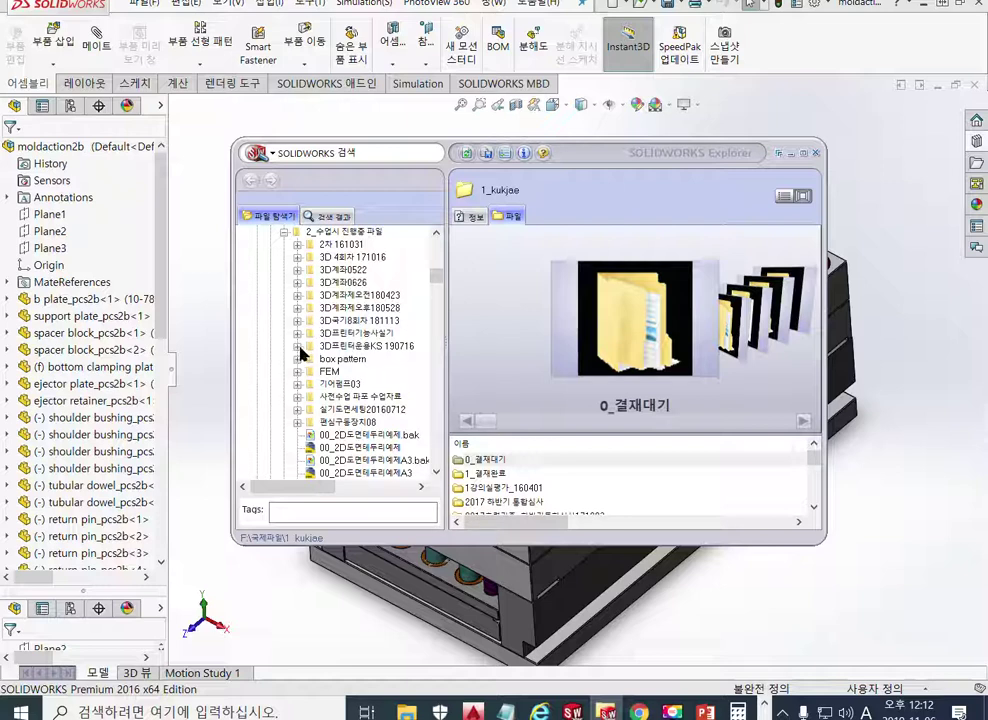
{"action": "left_click", "coordinate": [299, 347]}
{"action": "left_click", "coordinate": [311, 258]}
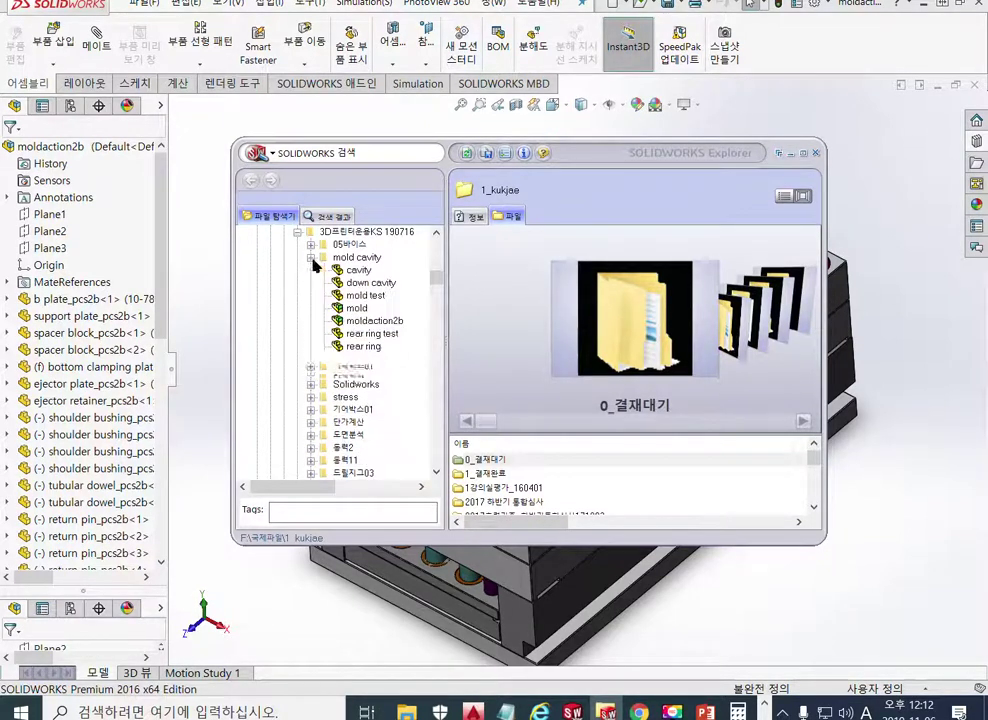
{"action": "left_click", "coordinate": [375, 321]}
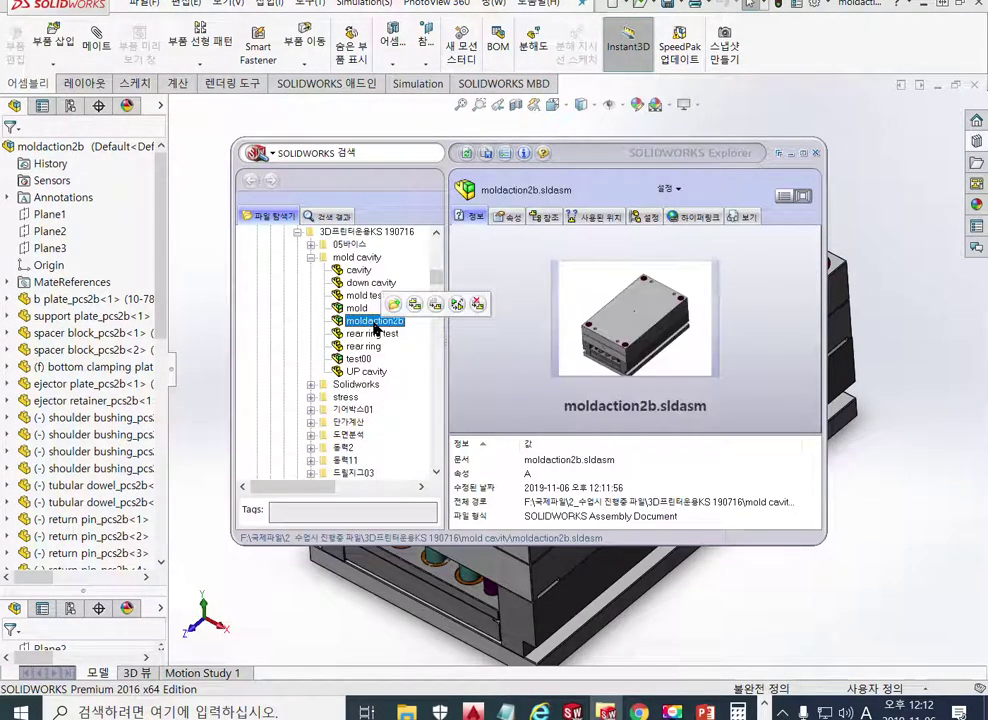
Step: Set up Pack and Go for moldaction2b with drawings, simulation results and Toolbox parts included, cancel it and return to the assembly
{"action": "double_click", "coordinate": [377, 323]}
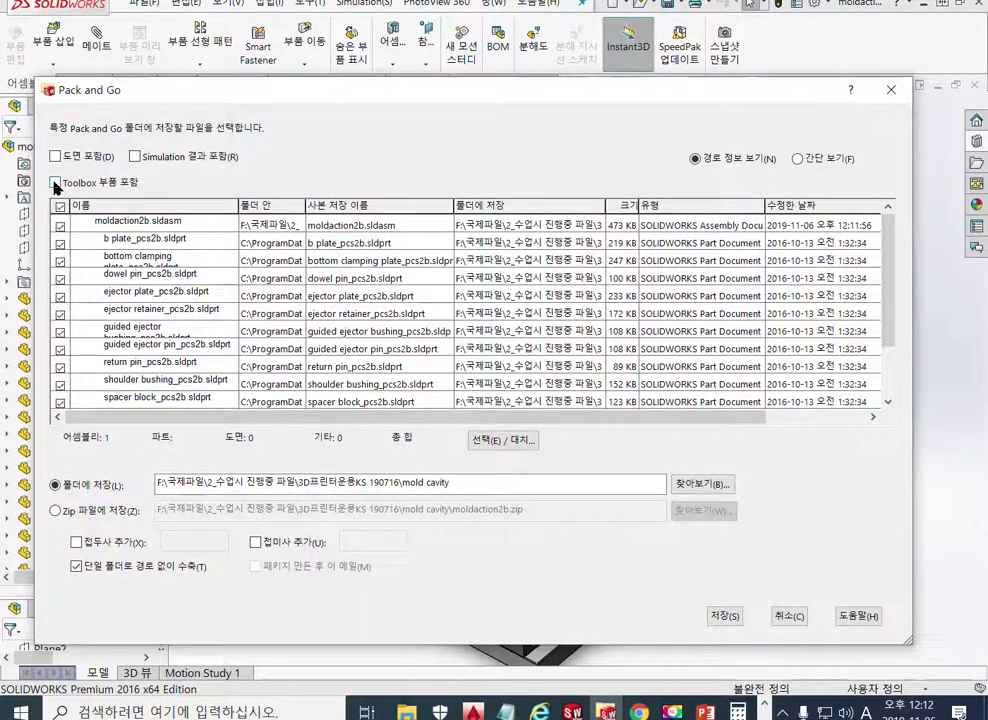
{"action": "left_click", "coordinate": [78, 157]}
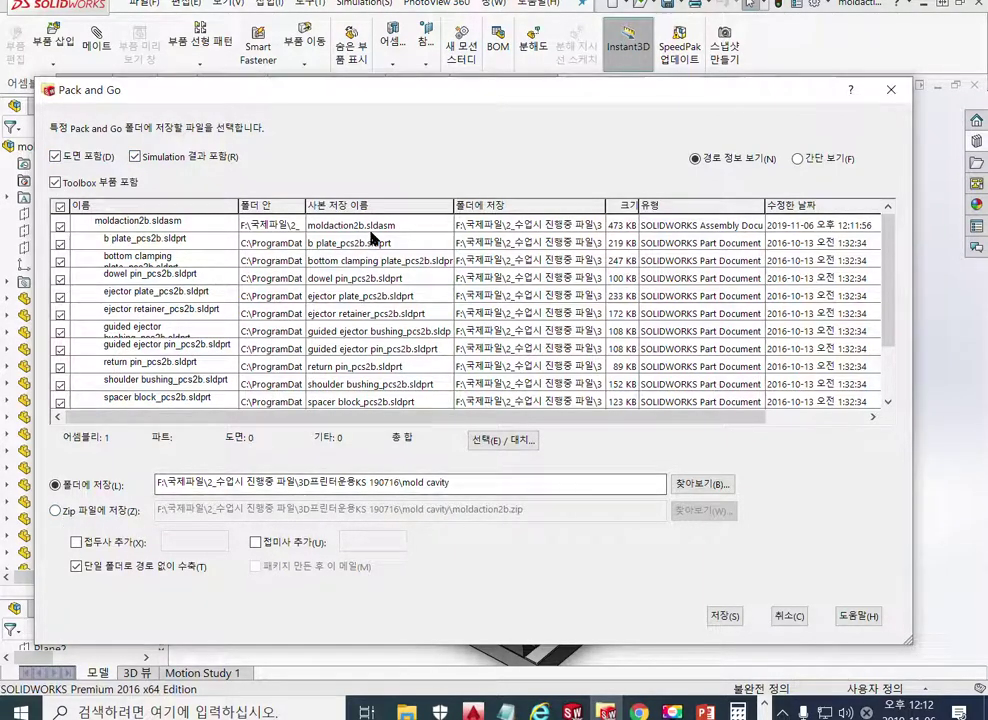
{"action": "left_click", "coordinate": [503, 440]}
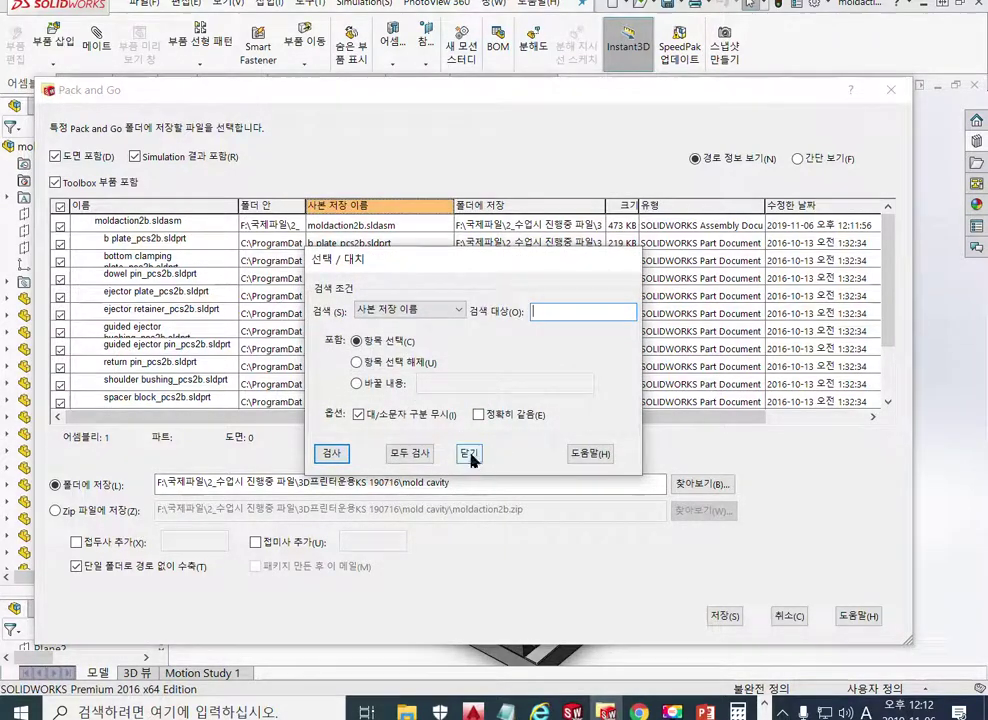
{"action": "left_click", "coordinate": [469, 455]}
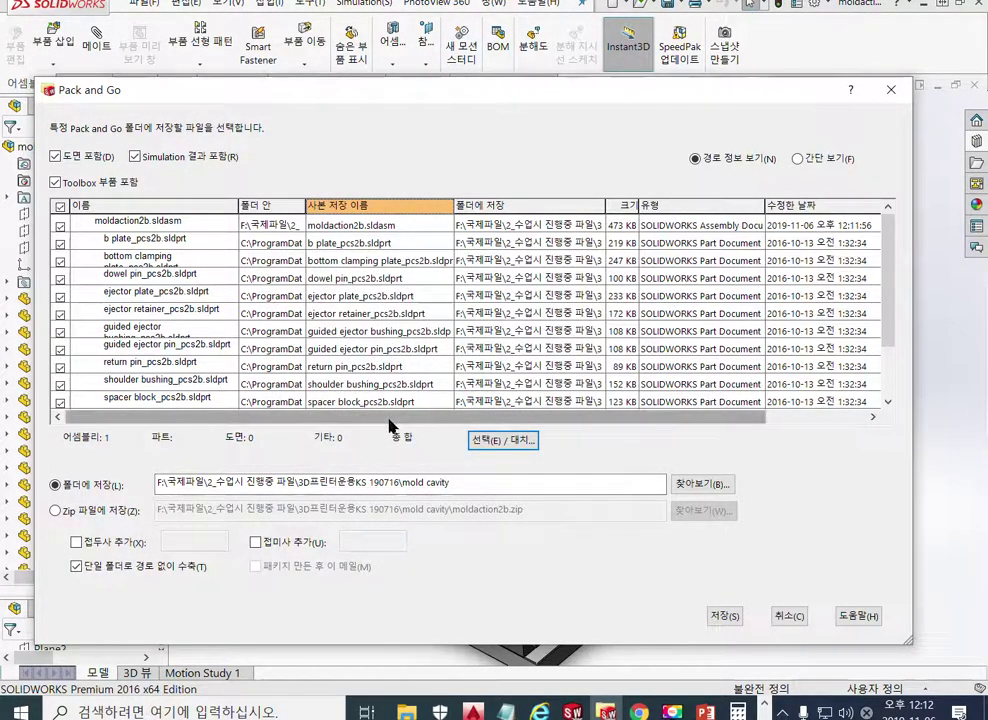
{"action": "left_click", "coordinate": [788, 616]}
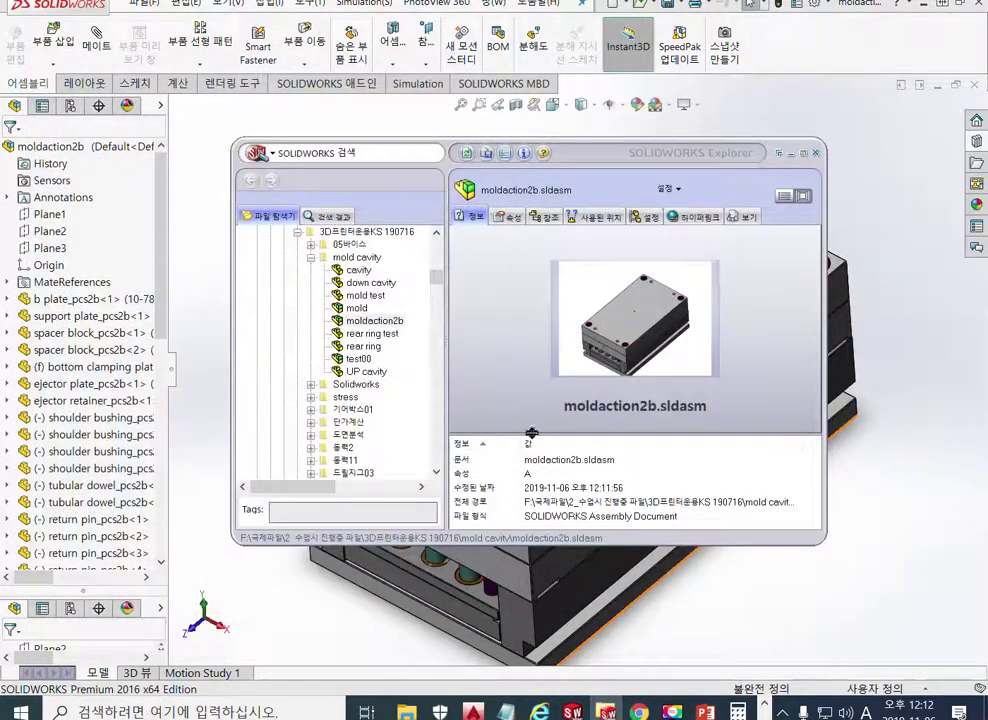
{"action": "left_click", "coordinate": [207, 309]}
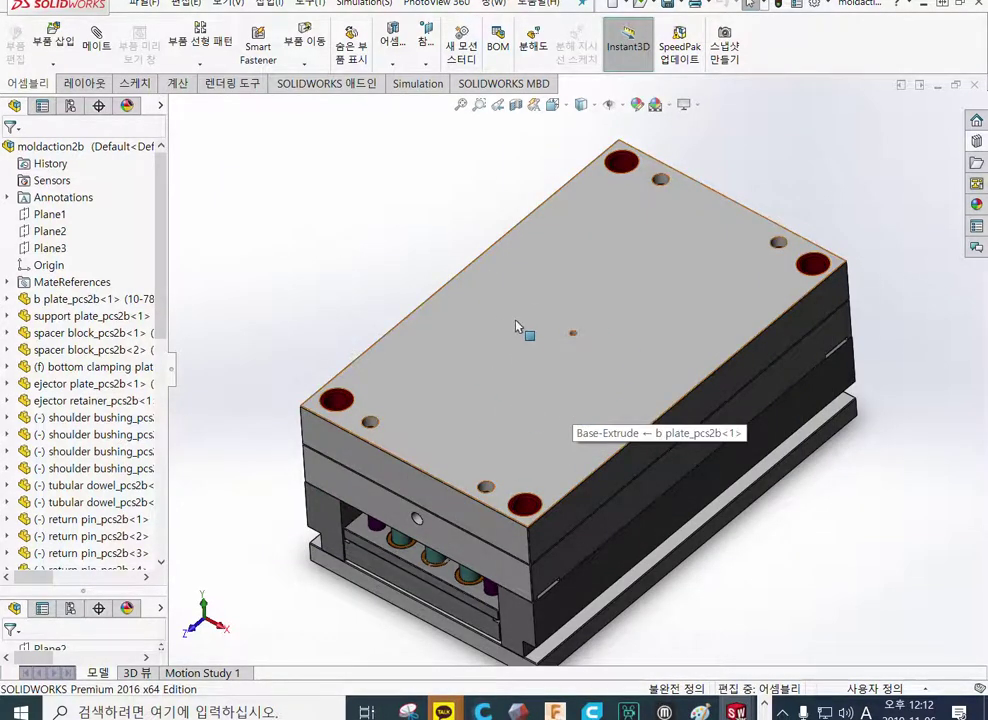
Step: Insert the open mold assembly as a component and place it beside the mold base plates
{"action": "left_click", "coordinate": [68, 38]}
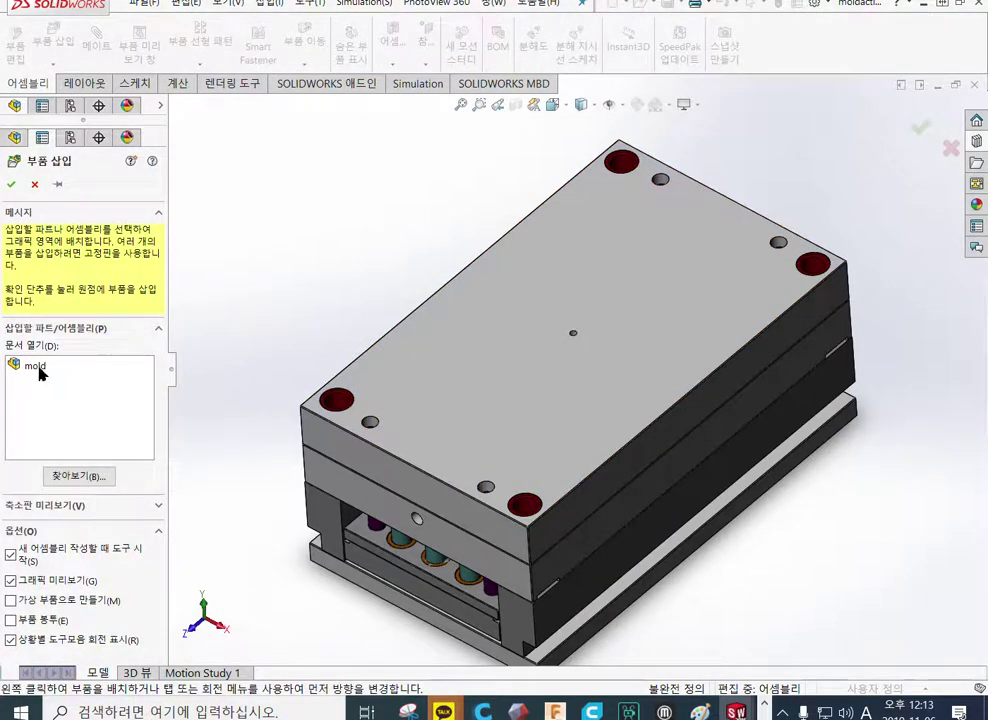
{"action": "left_click", "coordinate": [40, 368]}
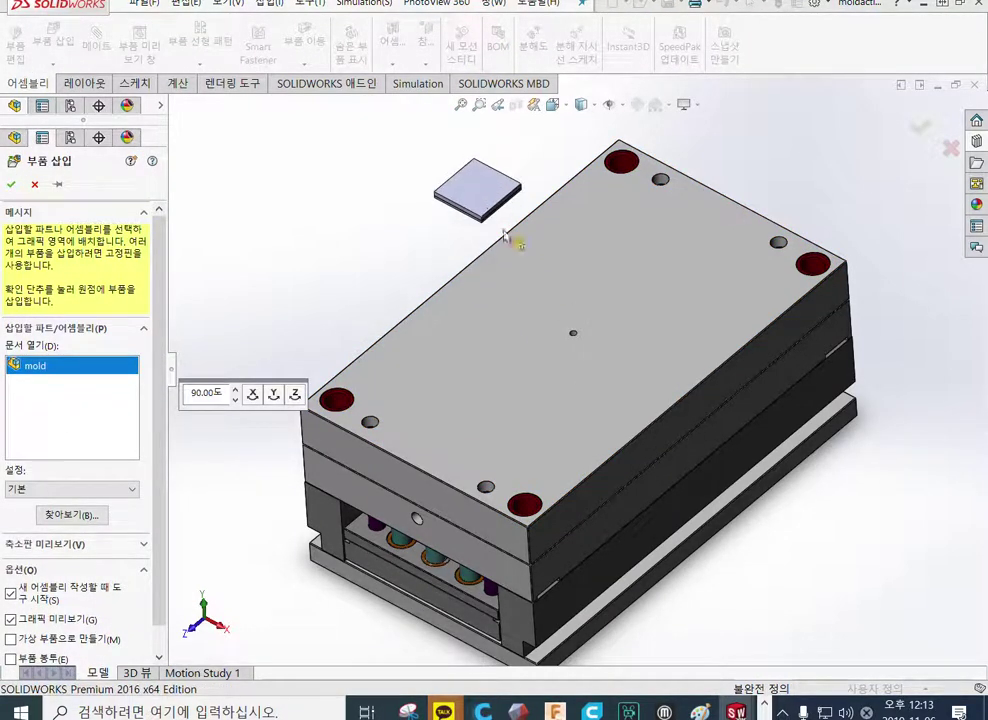
{"action": "left_click", "coordinate": [410, 262]}
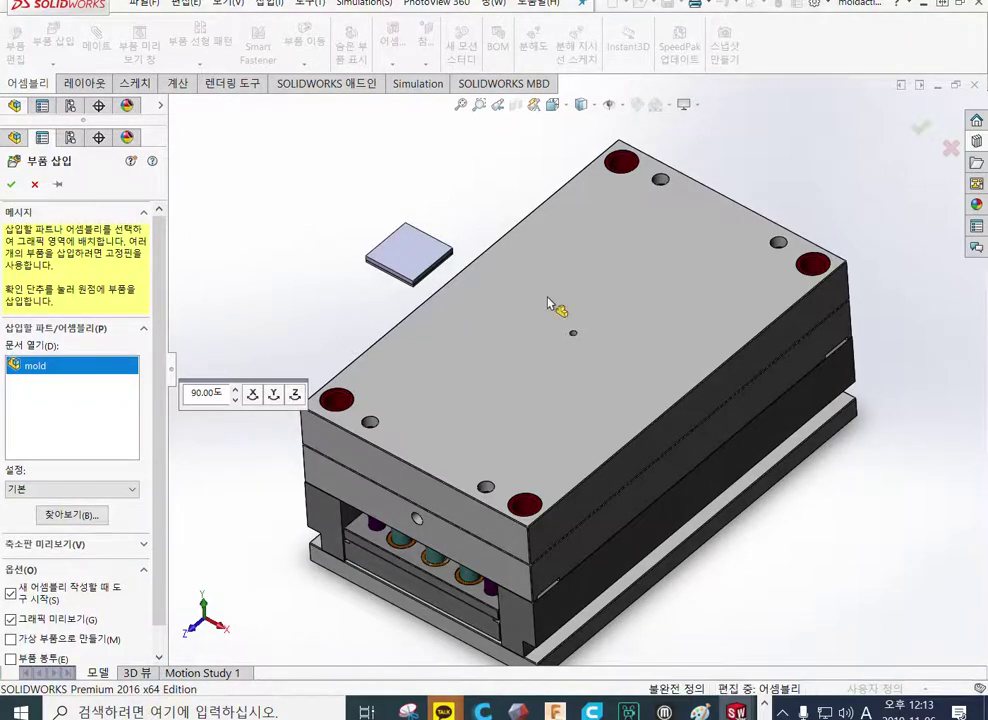
Step: Examine the inserted mold against the side faces of the b plate and support plate
{"action": "middle_click_drag", "start_coordinate": [452, 304], "coordinate": [540, 290]}
{"action": "left_click", "coordinate": [516, 320]}
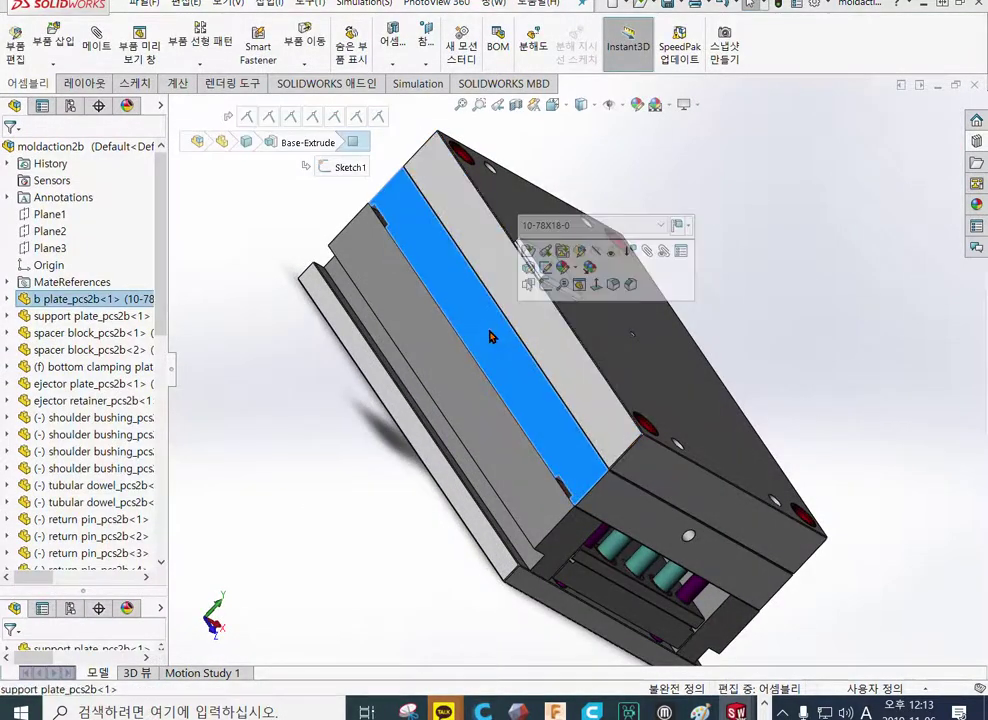
{"action": "left_click", "coordinate": [540, 290]}
{"action": "middle_click_drag", "start_coordinate": [823, 349], "coordinate": [786, 369]}
{"action": "scroll", "coordinate": [486, 294], "scroll_direction": "down", "scroll_amount": 3}
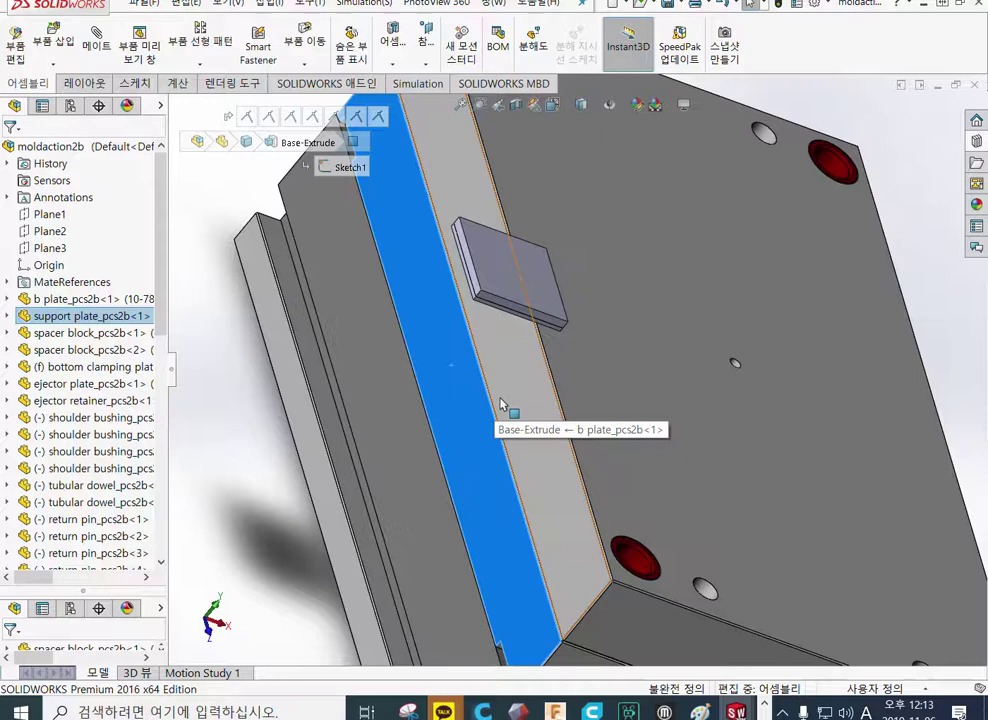
{"action": "key", "text": "ctrl+7"}
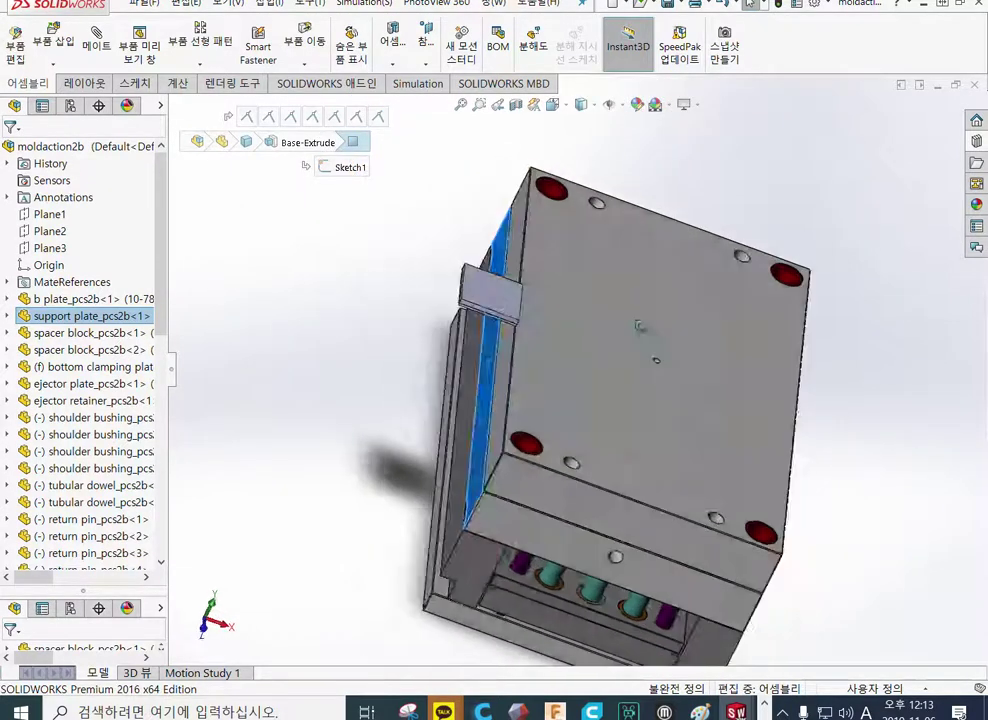
Step: Suppress the b plate's Coincident1 mate to the support plate and lift the b plate well above the mold base
{"action": "left_click", "coordinate": [531, 389]}
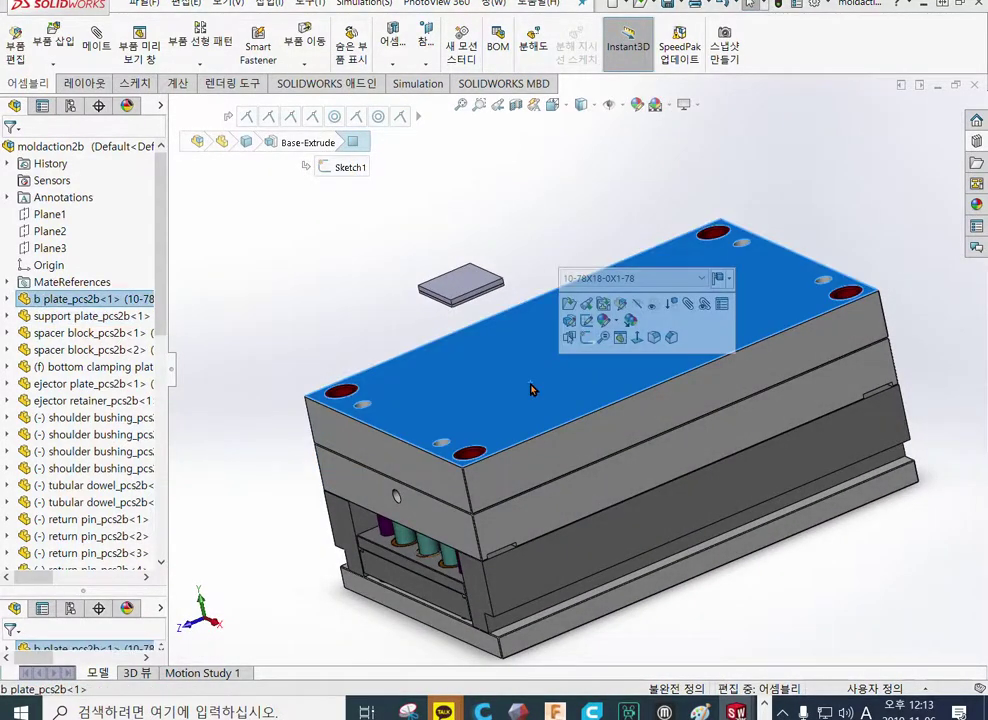
{"action": "left_click", "coordinate": [8, 300]}
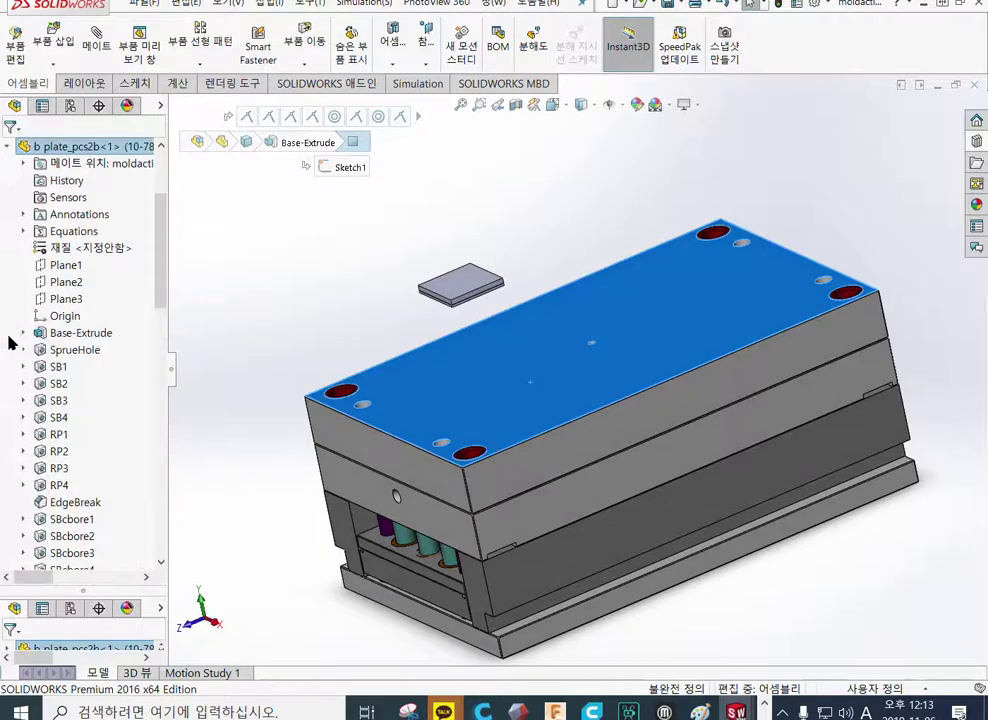
{"action": "left_click", "coordinate": [24, 164]}
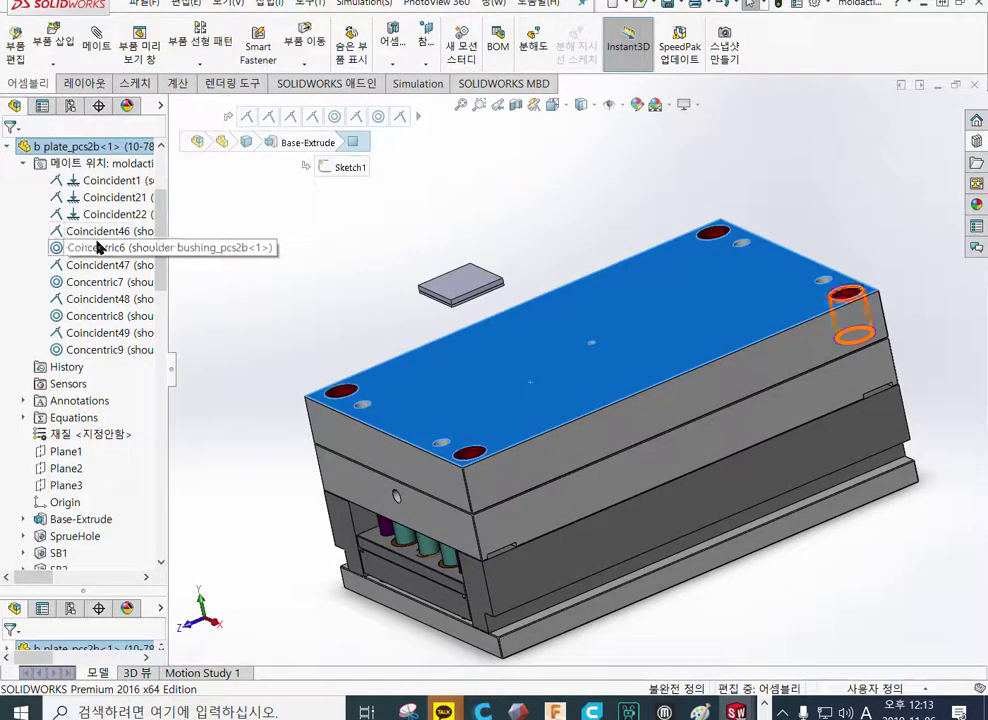
{"action": "left_click", "coordinate": [99, 182]}
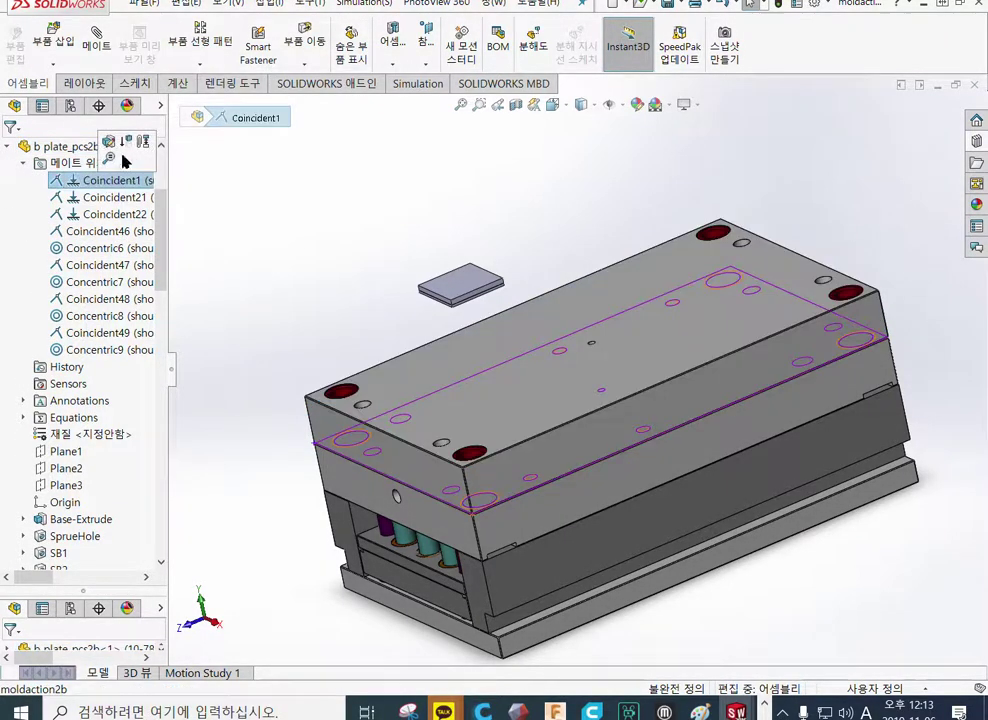
{"action": "left_click_drag", "start_coordinate": [440, 396], "coordinate": [408, 172]}
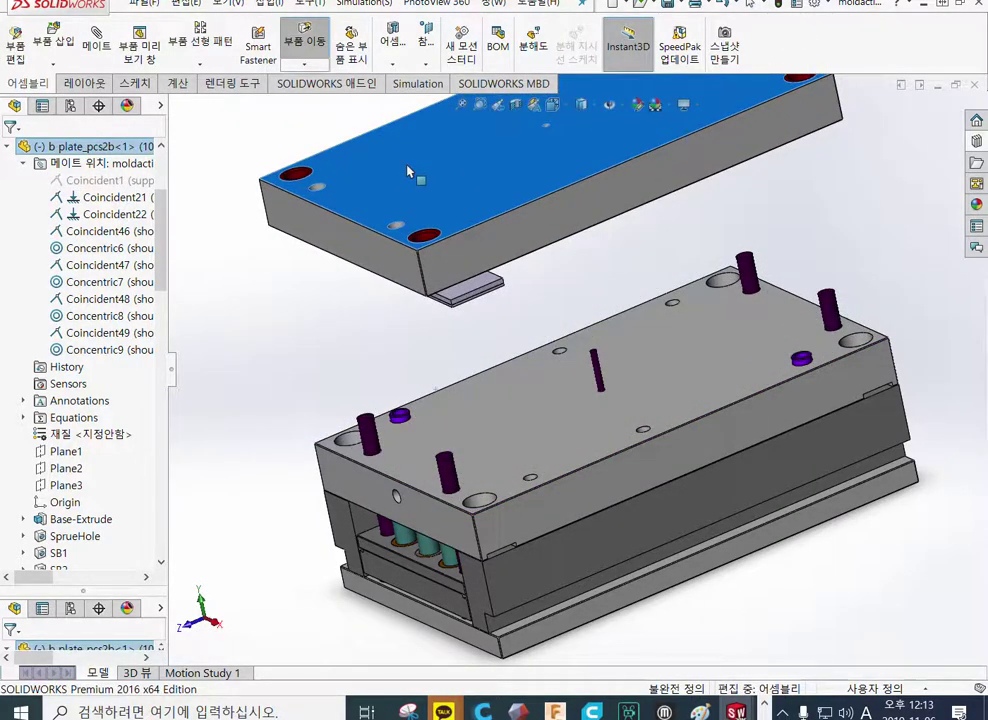
{"action": "left_click_drag", "start_coordinate": [408, 172], "coordinate": [432, 156]}
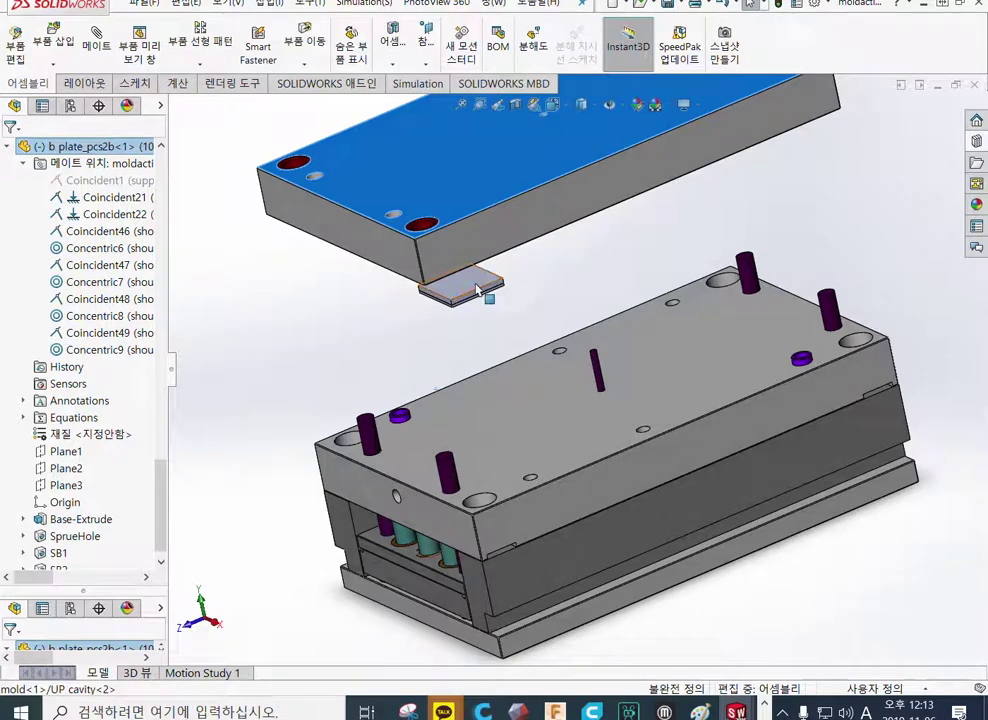
Step: Mark the UP cavity's seat on the support plate in red with an insertion arrow, lines from below and a side channel, and clear the marks
{"action": "left_click", "coordinate": [478, 289]}
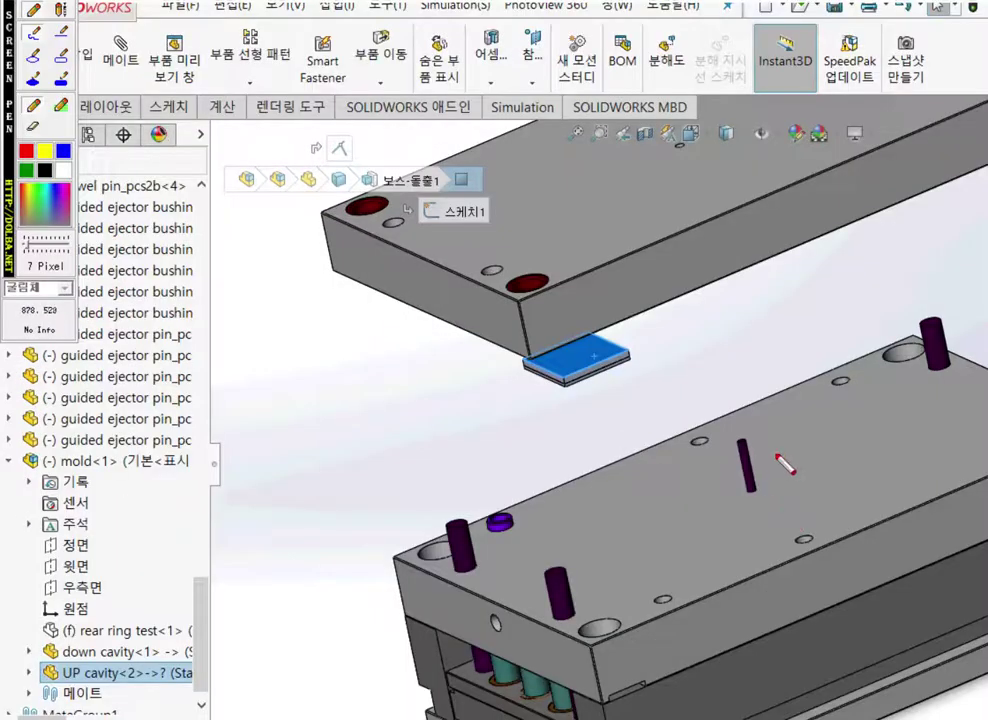
{"action": "left_click_drag", "start_coordinate": [622, 359], "coordinate": [562, 393]}
{"action": "mouse_move", "coordinate": [700, 494]}
{"action": "left_mouse_down"}
{"action": "mouse_move", "coordinate": [794, 498]}
{"action": "mouse_move", "coordinate": [772, 448]}
{"action": "left_mouse_up"}
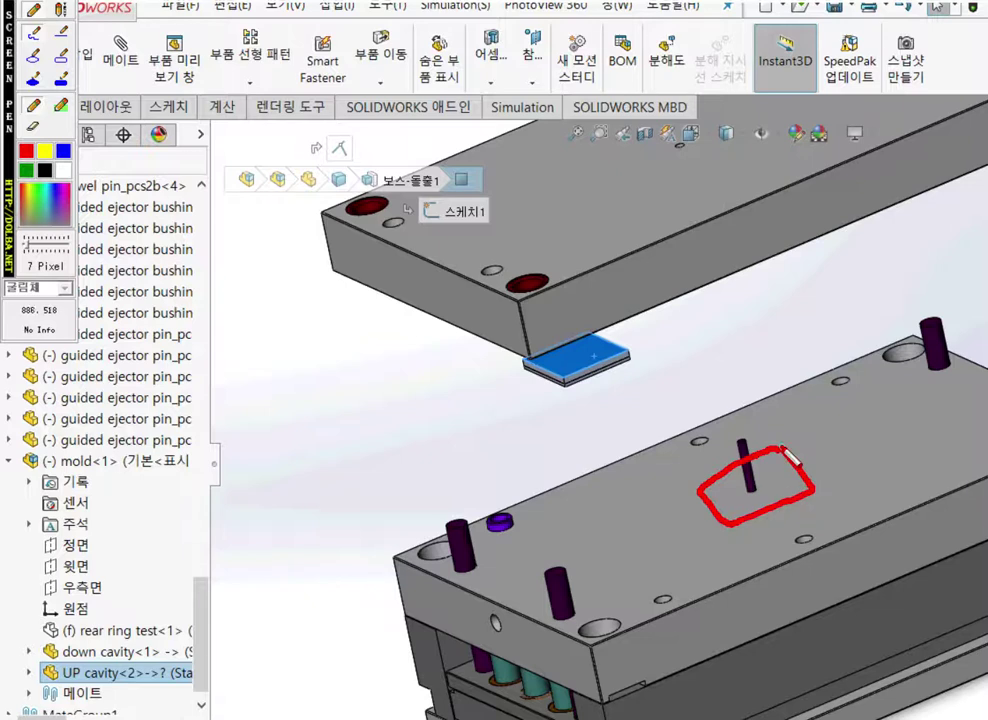
{"action": "mouse_move", "coordinate": [635, 441]}
{"action": "left_mouse_down"}
{"action": "mouse_move", "coordinate": [680, 440]}
{"action": "mouse_move", "coordinate": [745, 470]}
{"action": "mouse_move", "coordinate": [720, 513]}
{"action": "left_mouse_up"}
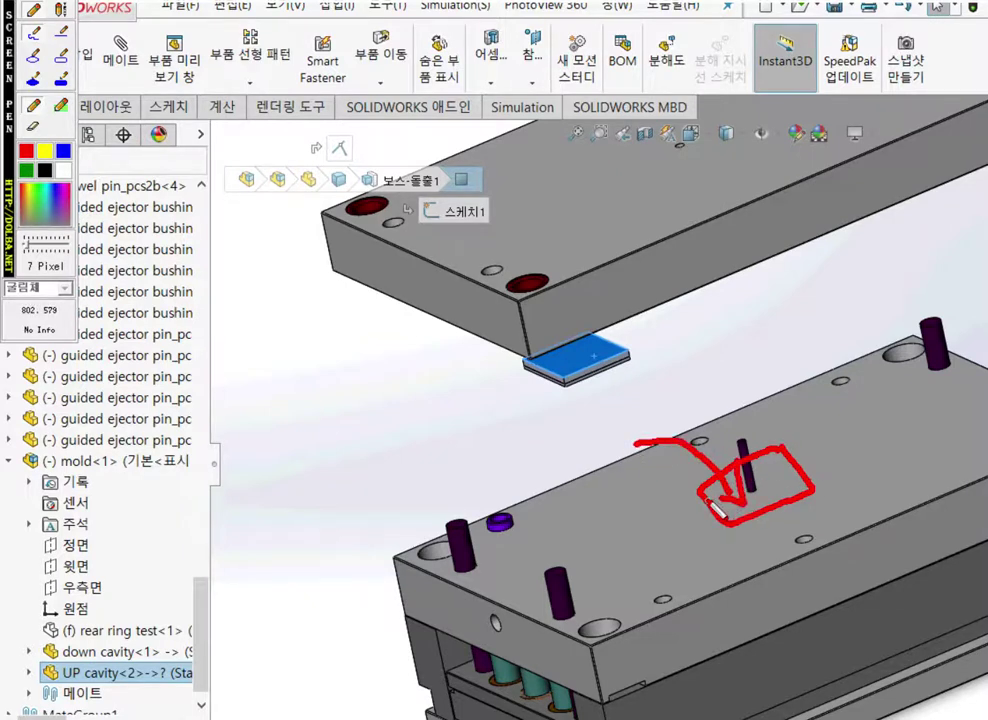
{"action": "left_click_drag", "start_coordinate": [566, 362], "coordinate": [588, 420]}
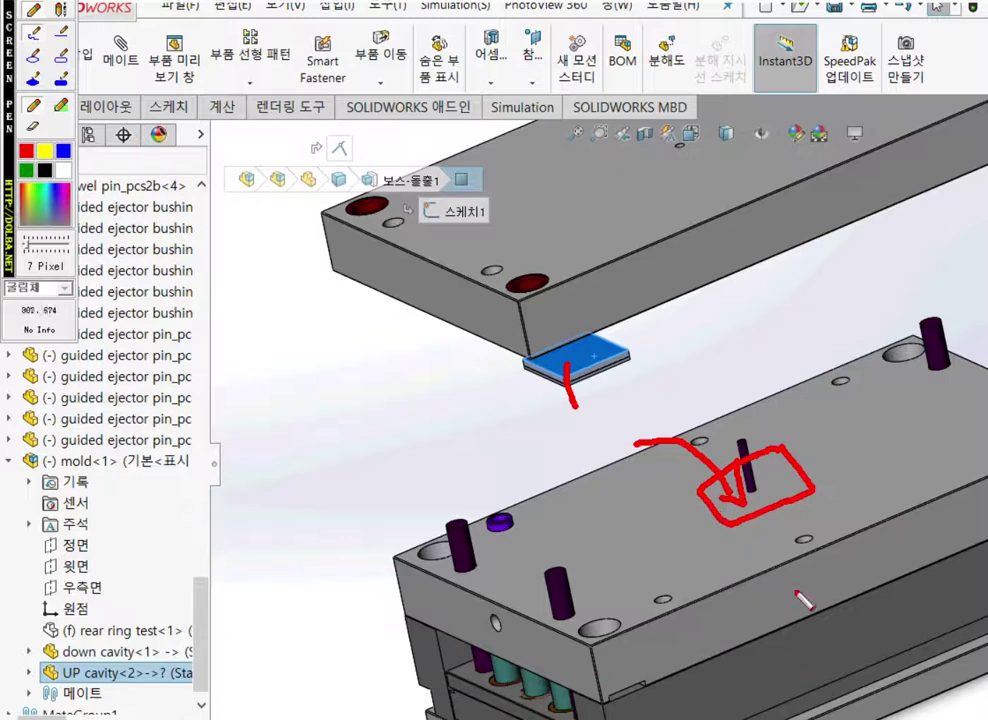
{"action": "mouse_move", "coordinate": [775, 618]}
{"action": "left_mouse_down"}
{"action": "mouse_move", "coordinate": [736, 505]}
{"action": "mouse_move", "coordinate": [772, 540]}
{"action": "mouse_move", "coordinate": [745, 502]}
{"action": "left_mouse_up"}
{"action": "left_click_drag", "start_coordinate": [822, 600], "coordinate": [790, 490]}
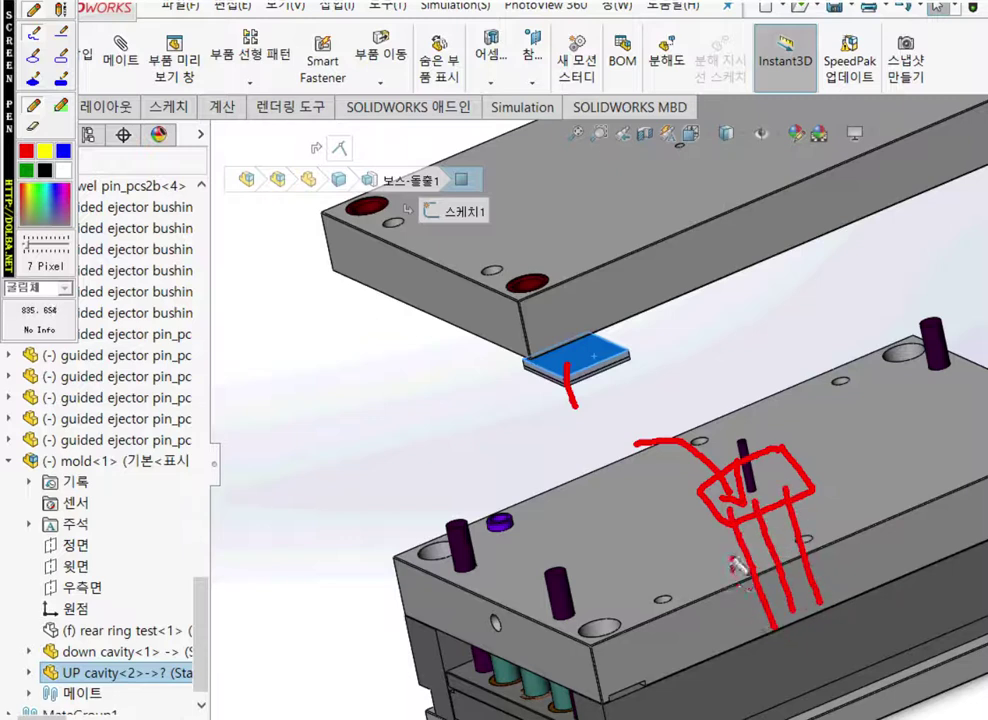
{"action": "mouse_move", "coordinate": [752, 552]}
{"action": "left_mouse_down"}
{"action": "mouse_move", "coordinate": [748, 502]}
{"action": "mouse_move", "coordinate": [783, 529]}
{"action": "mouse_move", "coordinate": [796, 526]}
{"action": "left_mouse_up"}
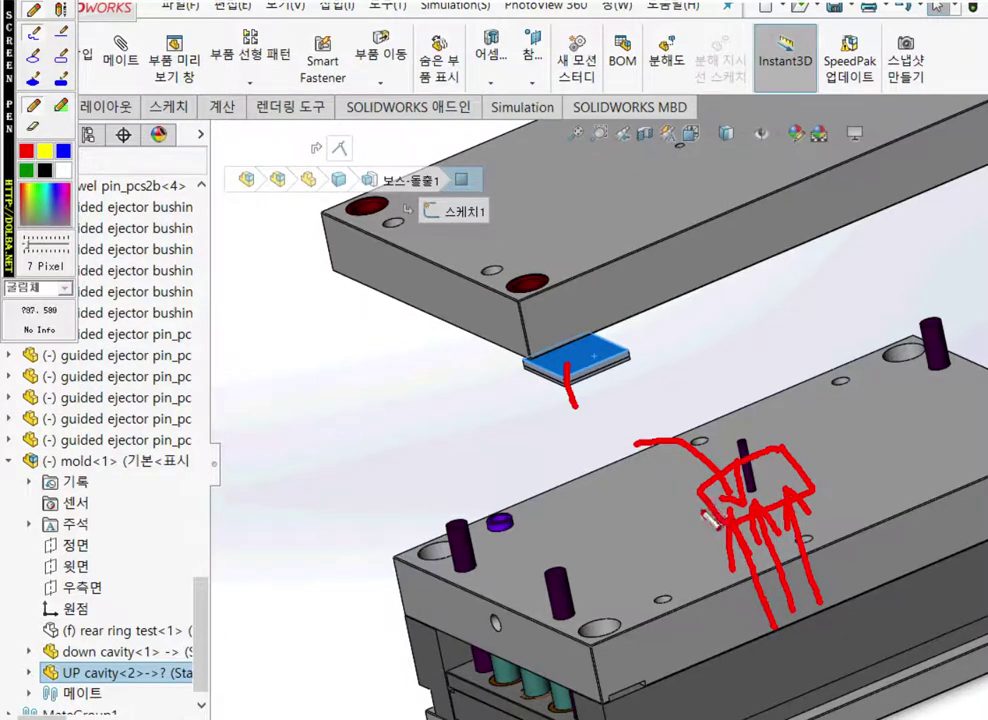
{"action": "mouse_move", "coordinate": [628, 526]}
{"action": "left_mouse_down"}
{"action": "mouse_move", "coordinate": [692, 497]}
{"action": "mouse_move", "coordinate": [605, 585]}
{"action": "left_mouse_up"}
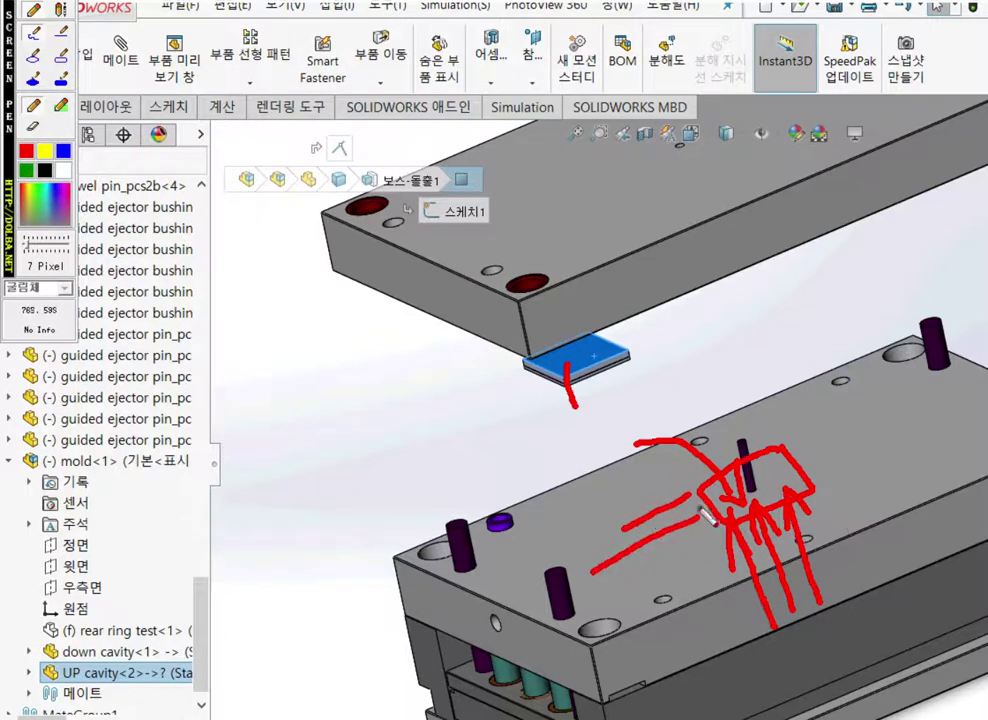
{"action": "mouse_move", "coordinate": [674, 506]}
{"action": "left_mouse_down"}
{"action": "mouse_move", "coordinate": [666, 527]}
{"action": "mouse_move", "coordinate": [512, 598]}
{"action": "mouse_move", "coordinate": [507, 612]}
{"action": "left_mouse_up"}
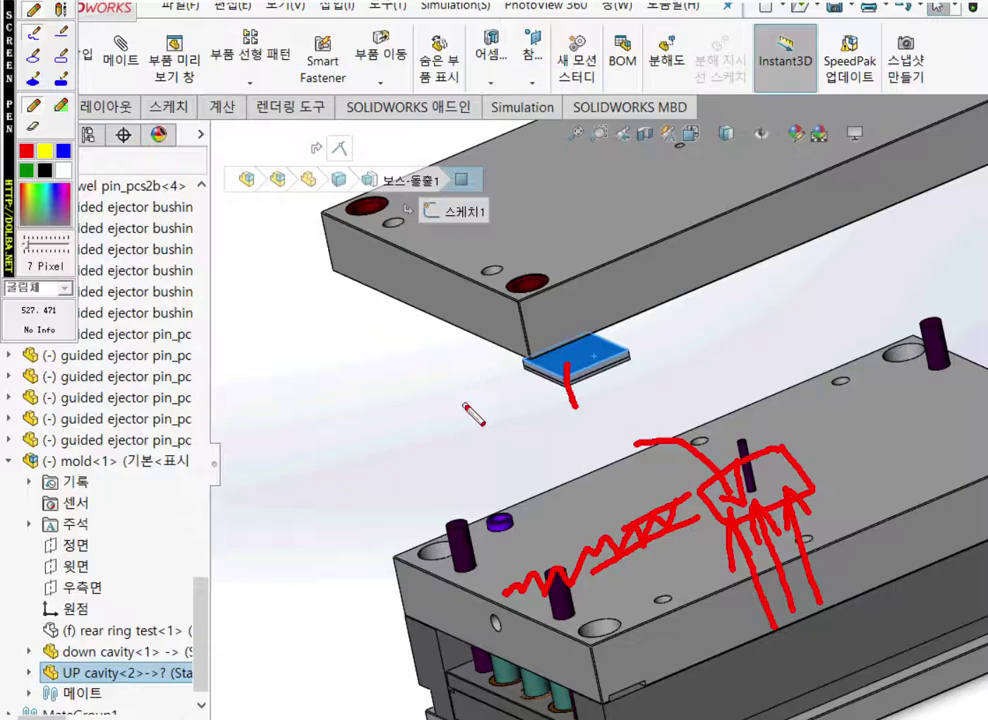
{"action": "key", "text": "Escape"}
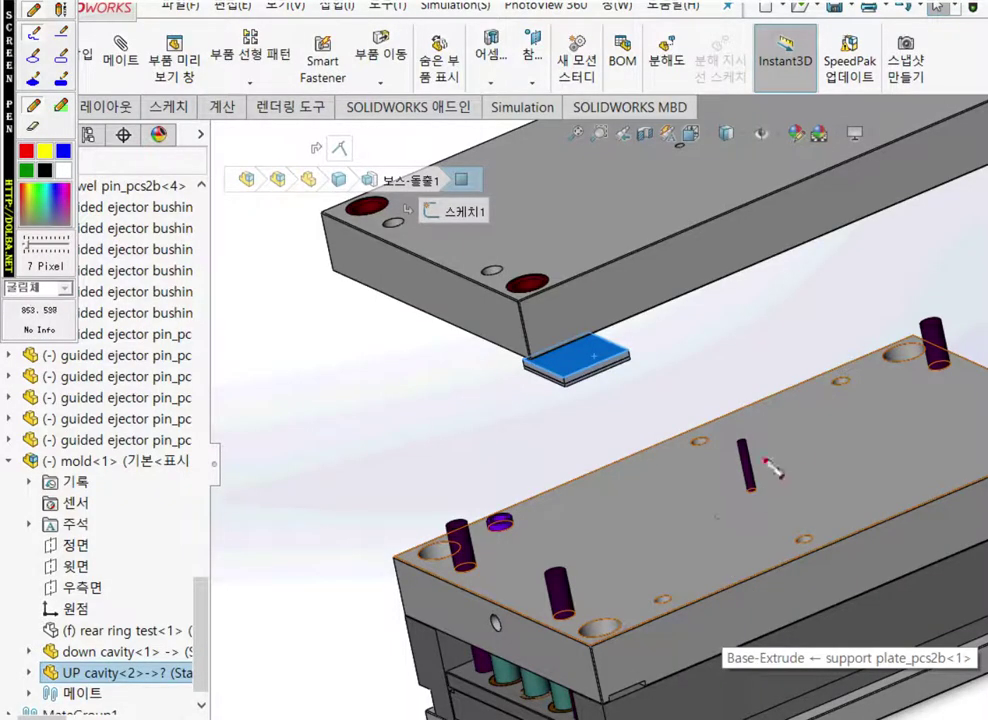
Step: Sketch a red block on the support plate with four blue ejector pins and upward arrows as screen marks, and clear them
{"action": "mouse_move", "coordinate": [798, 429]}
{"action": "left_mouse_down"}
{"action": "mouse_move", "coordinate": [700, 446]}
{"action": "mouse_move", "coordinate": [672, 522]}
{"action": "mouse_move", "coordinate": [716, 523]}
{"action": "mouse_move", "coordinate": [690, 479]}
{"action": "mouse_move", "coordinate": [658, 476]}
{"action": "left_mouse_up"}
{"action": "mouse_move", "coordinate": [722, 492]}
{"action": "left_mouse_down"}
{"action": "mouse_move", "coordinate": [820, 450]}
{"action": "mouse_move", "coordinate": [834, 452]}
{"action": "mouse_move", "coordinate": [750, 536]}
{"action": "mouse_move", "coordinate": [836, 497]}
{"action": "left_mouse_up"}
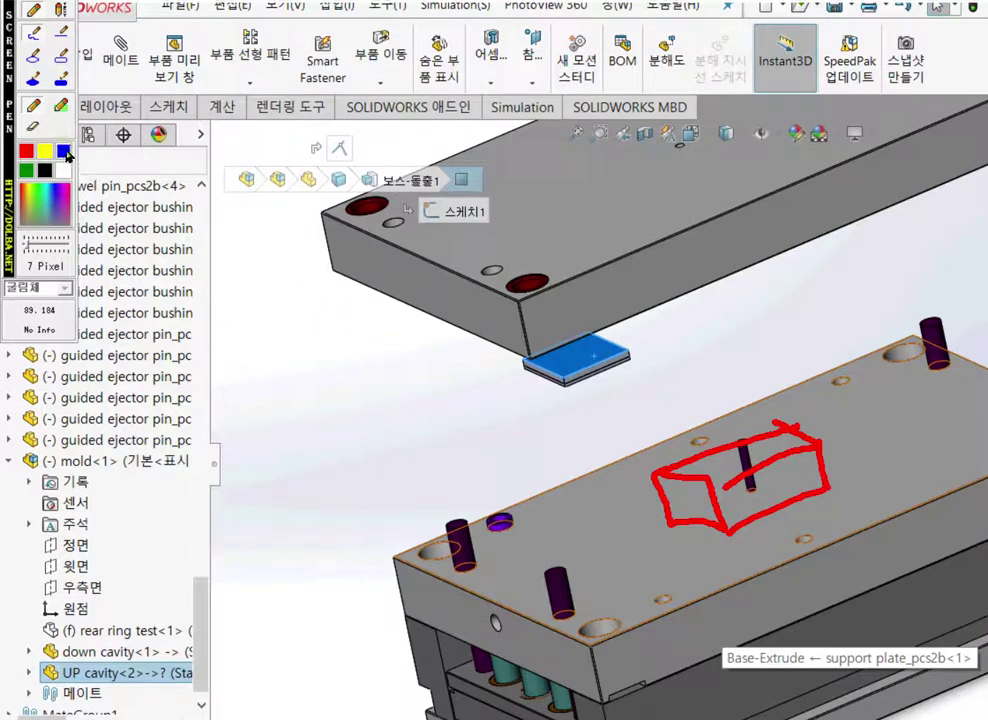
{"action": "mouse_move", "coordinate": [699, 541]}
{"action": "left_mouse_down"}
{"action": "mouse_move", "coordinate": [681, 486]}
{"action": "mouse_move", "coordinate": [722, 598]}
{"action": "left_mouse_up"}
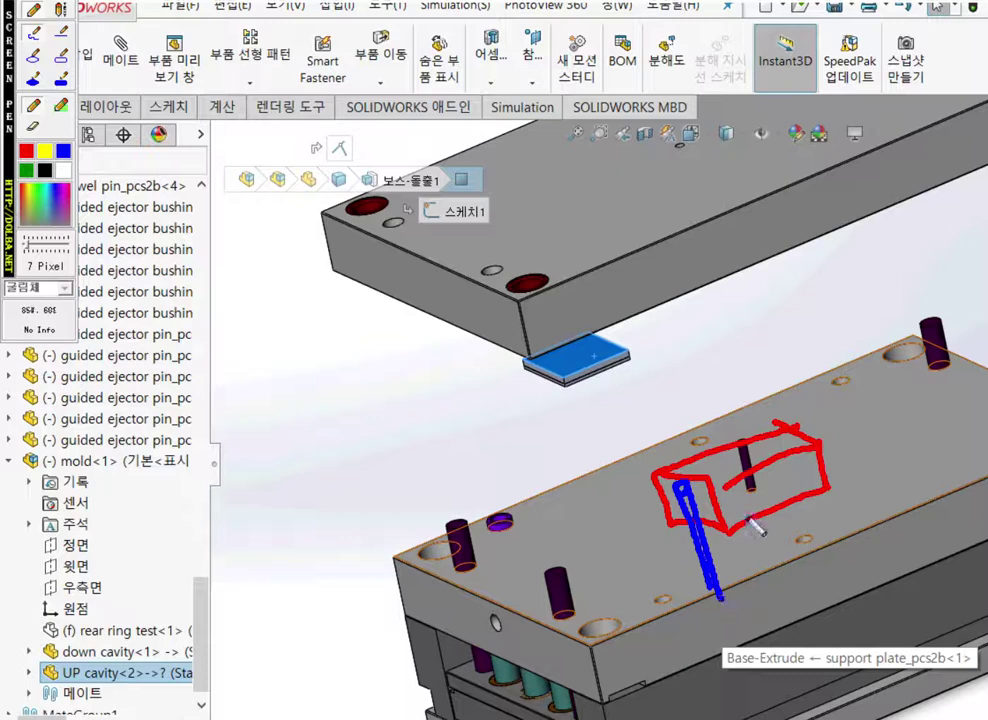
{"action": "mouse_move", "coordinate": [733, 530]}
{"action": "left_mouse_down"}
{"action": "mouse_move", "coordinate": [745, 520]}
{"action": "mouse_move", "coordinate": [750, 588]}
{"action": "left_mouse_up"}
{"action": "mouse_move", "coordinate": [768, 482]}
{"action": "left_mouse_down"}
{"action": "mouse_move", "coordinate": [767, 472]}
{"action": "mouse_move", "coordinate": [777, 540]}
{"action": "mouse_move", "coordinate": [772, 488]}
{"action": "mouse_move", "coordinate": [805, 573]}
{"action": "left_mouse_up"}
{"action": "mouse_move", "coordinate": [798, 472]}
{"action": "left_mouse_down"}
{"action": "mouse_move", "coordinate": [808, 468]}
{"action": "mouse_move", "coordinate": [828, 510]}
{"action": "left_mouse_up"}
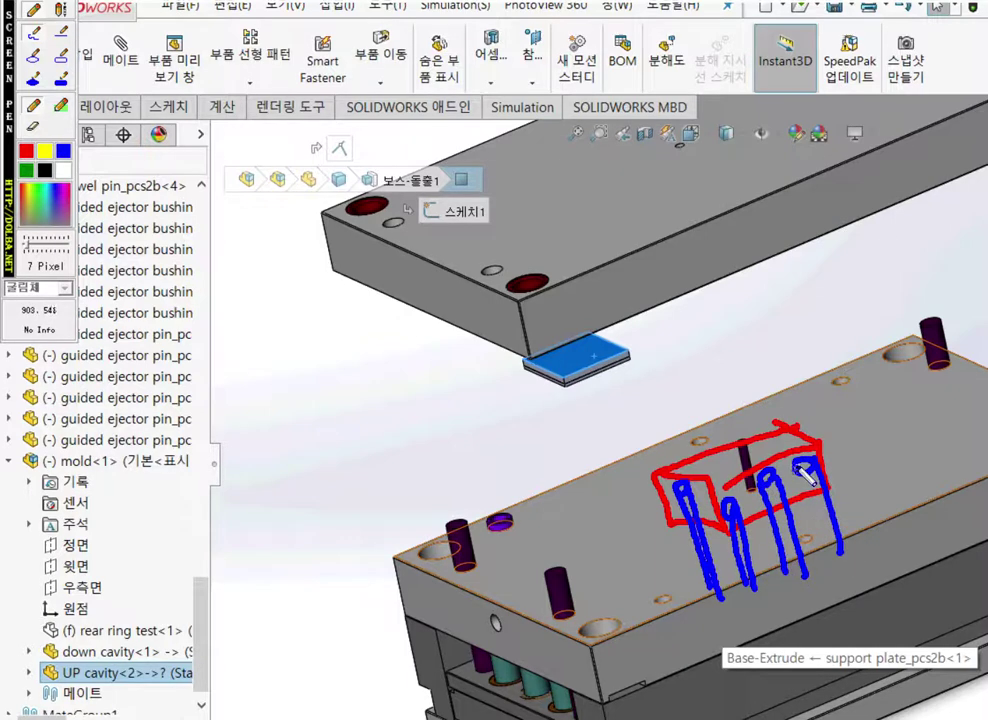
{"action": "left_click_drag", "start_coordinate": [814, 468], "coordinate": [840, 553]}
{"action": "mouse_move", "coordinate": [683, 611]}
{"action": "left_mouse_down"}
{"action": "mouse_move", "coordinate": [683, 577]}
{"action": "mouse_move", "coordinate": [694, 586]}
{"action": "left_mouse_up"}
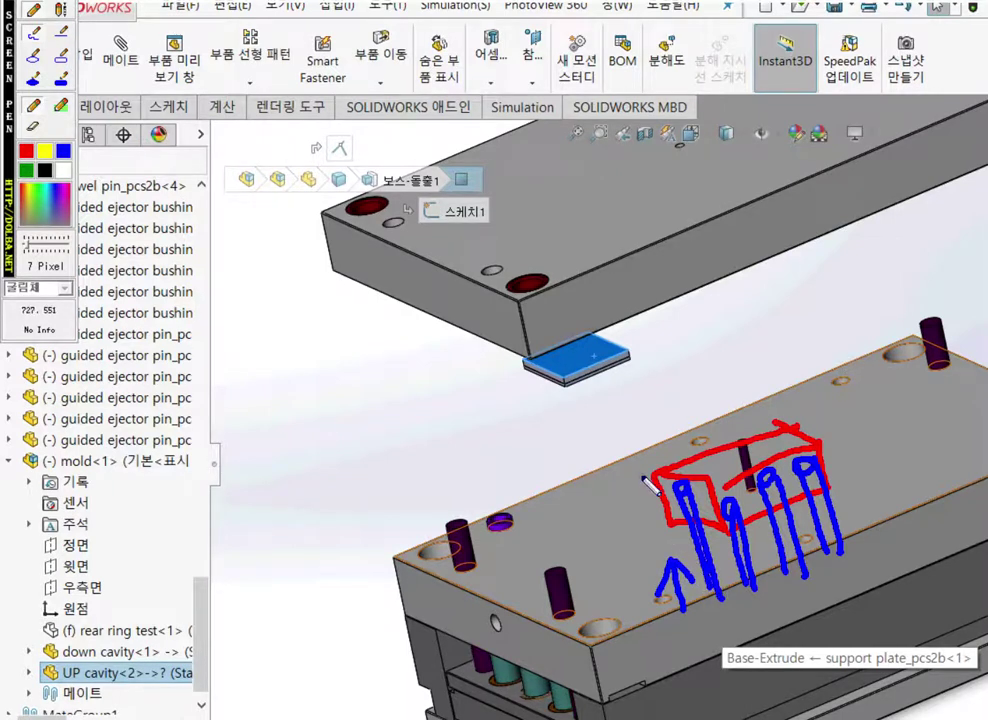
{"action": "mouse_move", "coordinate": [693, 440]}
{"action": "left_mouse_down"}
{"action": "mouse_move", "coordinate": [679, 397]}
{"action": "mouse_move", "coordinate": [660, 414]}
{"action": "mouse_move", "coordinate": [688, 392]}
{"action": "left_mouse_up"}
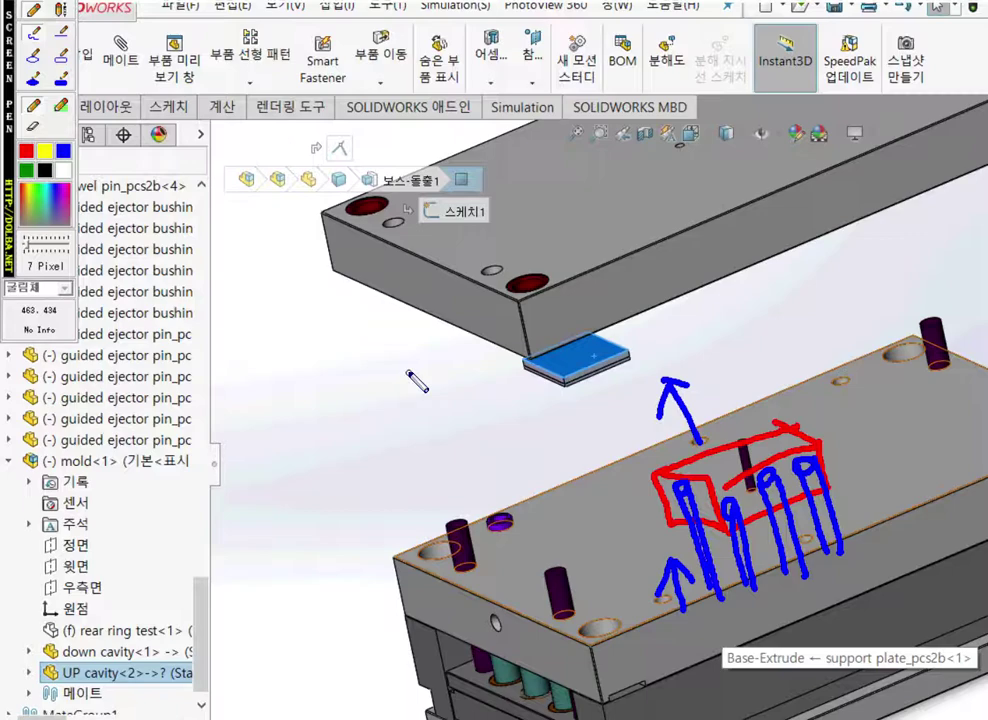
{"action": "key", "text": "Escape"}
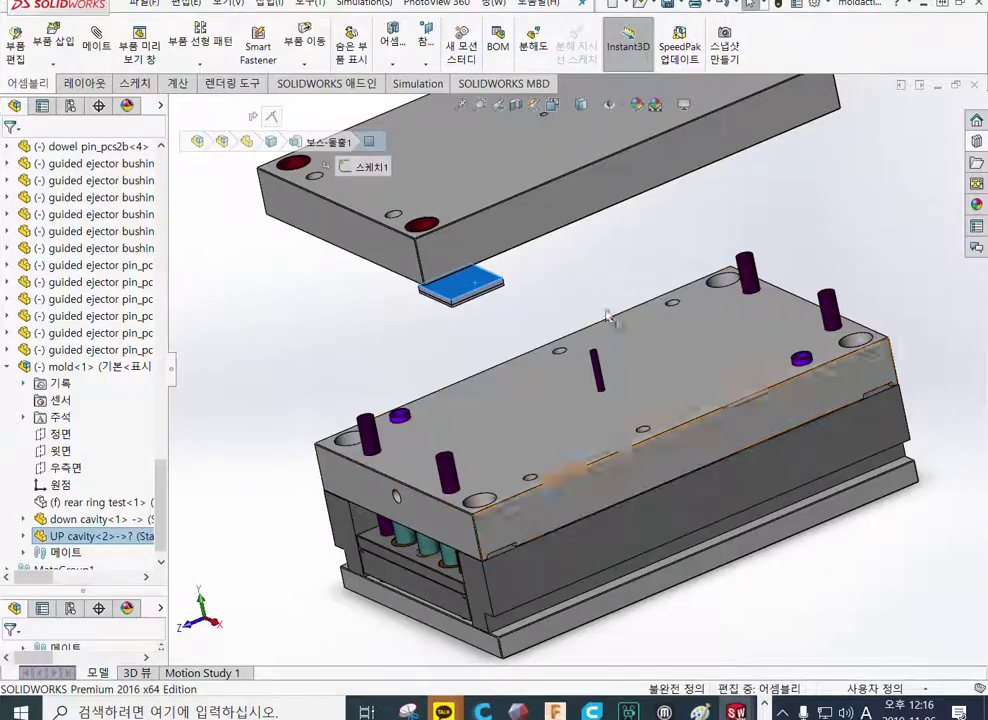
Step: Draw a blue sprue with branching runners as screen marks between the b plate and the support plate
{"action": "middle_click_drag", "start_coordinate": [697, 331], "coordinate": [446, 373], "text": "ctrl"}
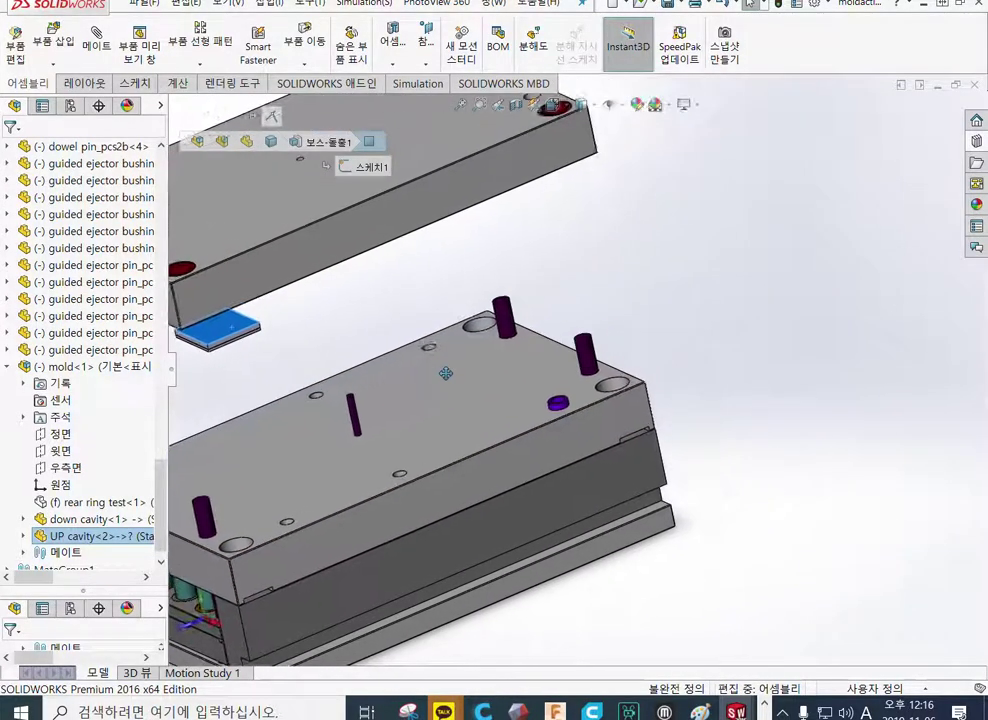
{"action": "key", "text": "ctrl+F1"}
{"action": "scroll", "coordinate": [414, 353], "scroll_direction": "up", "scroll_amount": 2}
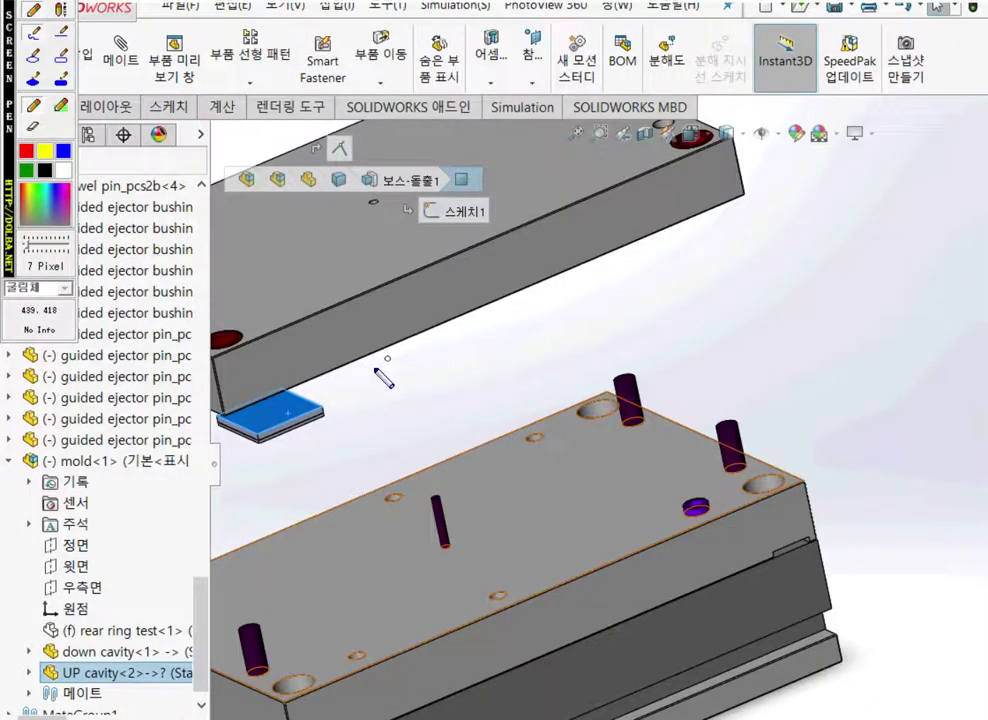
{"action": "left_click_drag", "start_coordinate": [373, 326], "coordinate": [392, 414]}
{"action": "mouse_move", "coordinate": [388, 304]}
{"action": "left_mouse_down"}
{"action": "mouse_move", "coordinate": [410, 414]}
{"action": "mouse_move", "coordinate": [509, 356]}
{"action": "left_mouse_up"}
{"action": "left_click_drag", "start_coordinate": [422, 429], "coordinate": [521, 376]}
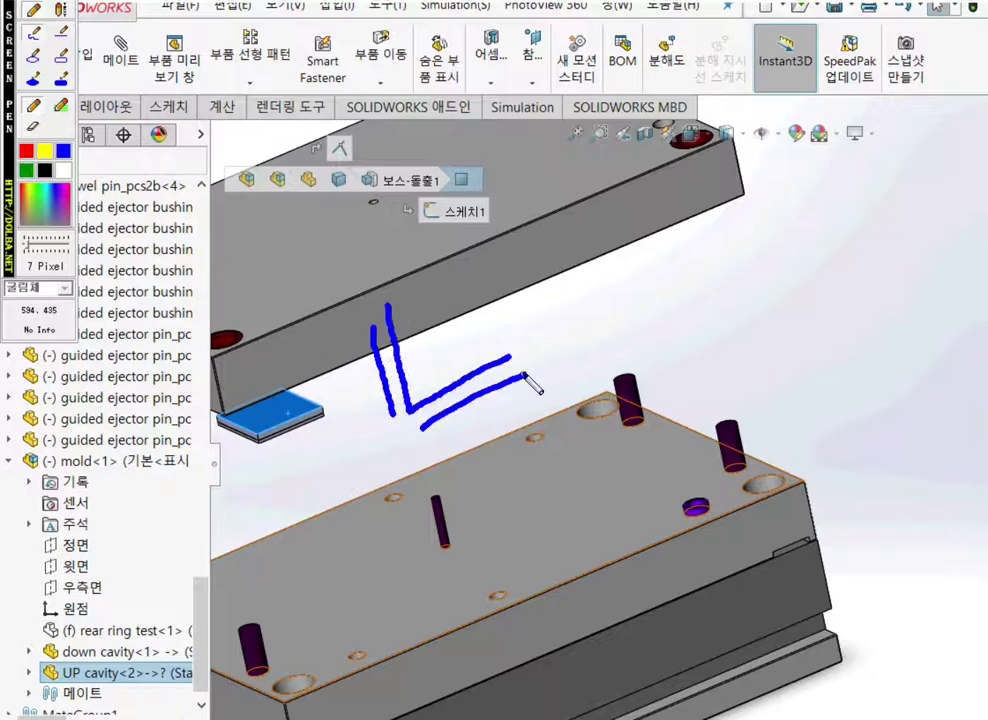
{"action": "mouse_move", "coordinate": [431, 434]}
{"action": "left_mouse_down"}
{"action": "mouse_move", "coordinate": [527, 489]}
{"action": "mouse_move", "coordinate": [415, 445]}
{"action": "mouse_move", "coordinate": [281, 498]}
{"action": "left_mouse_up"}
{"action": "left_click_drag", "start_coordinate": [386, 416], "coordinate": [298, 467]}
{"action": "left_click_drag", "start_coordinate": [331, 374], "coordinate": [392, 410]}
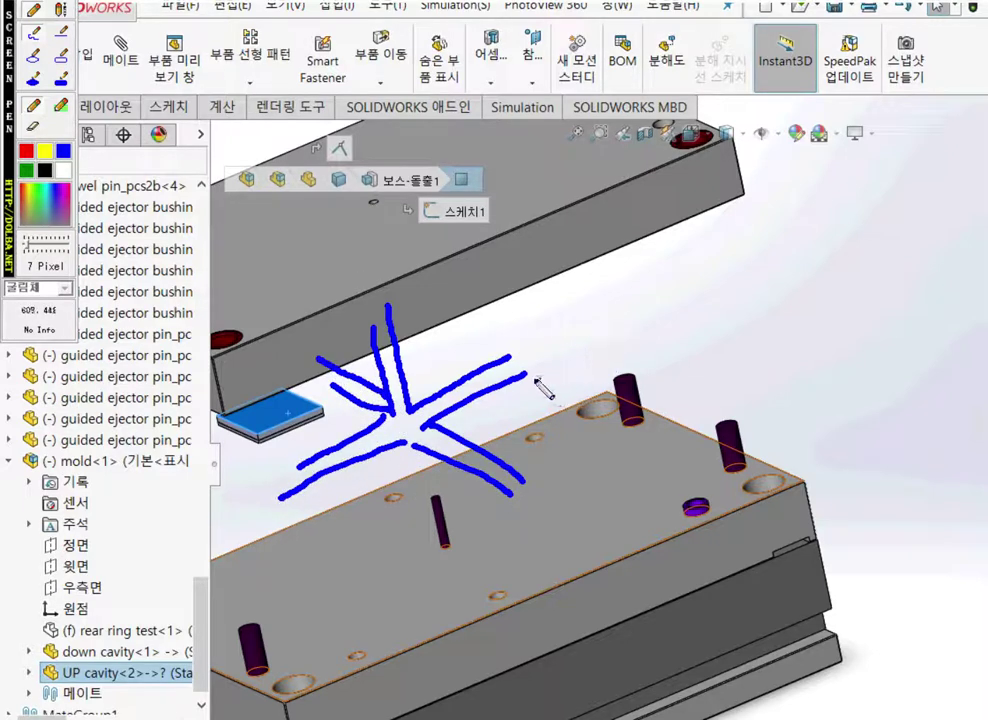
{"action": "left_click_drag", "start_coordinate": [522, 374], "coordinate": [570, 398]}
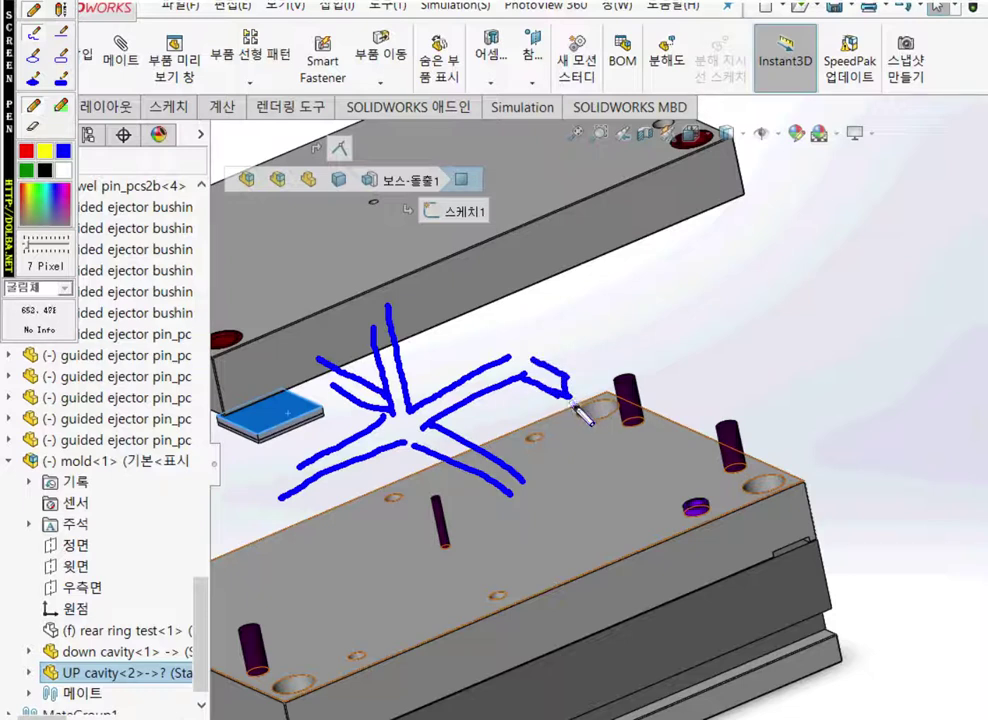
Step: Circle three cavity locations at the runner ends in green, add blue pin lines beneath them, and clear the marks
{"action": "left_click", "coordinate": [28, 170]}
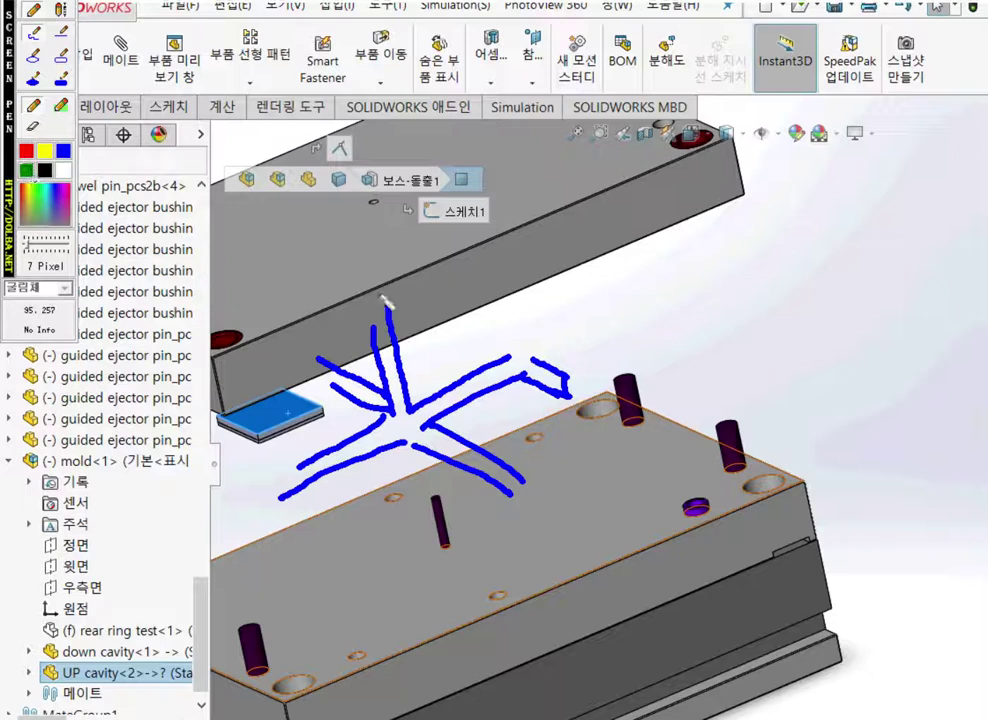
{"action": "mouse_move", "coordinate": [572, 404]}
{"action": "left_mouse_down"}
{"action": "mouse_move", "coordinate": [567, 468]}
{"action": "mouse_move", "coordinate": [642, 438]}
{"action": "mouse_move", "coordinate": [632, 378]}
{"action": "mouse_move", "coordinate": [577, 400]}
{"action": "left_mouse_up"}
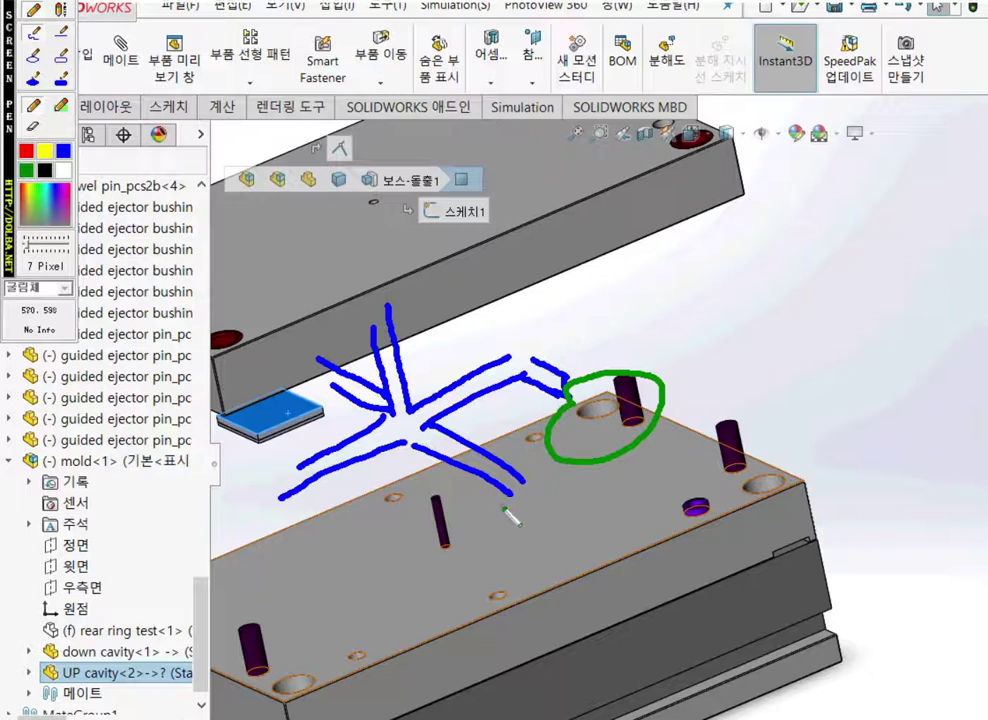
{"action": "mouse_move", "coordinate": [518, 490]}
{"action": "left_mouse_down"}
{"action": "mouse_move", "coordinate": [528, 570]}
{"action": "mouse_move", "coordinate": [545, 484]}
{"action": "mouse_move", "coordinate": [528, 502]}
{"action": "left_mouse_up"}
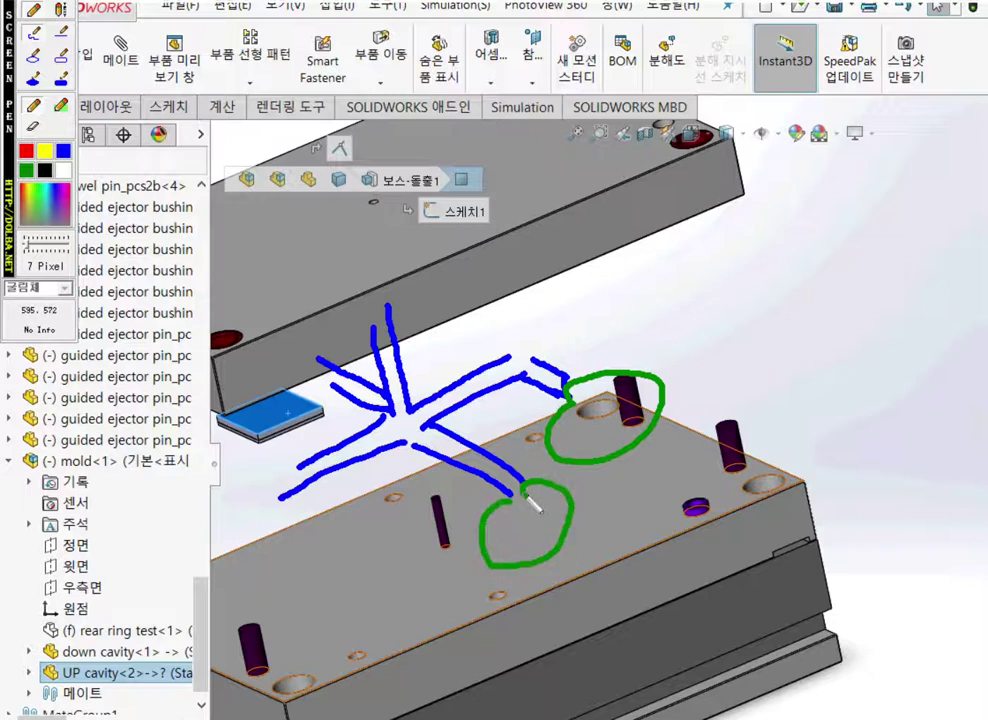
{"action": "mouse_move", "coordinate": [300, 458]}
{"action": "left_mouse_down"}
{"action": "mouse_move", "coordinate": [230, 450]}
{"action": "mouse_move", "coordinate": [270, 540]}
{"action": "mouse_move", "coordinate": [318, 518]}
{"action": "left_mouse_up"}
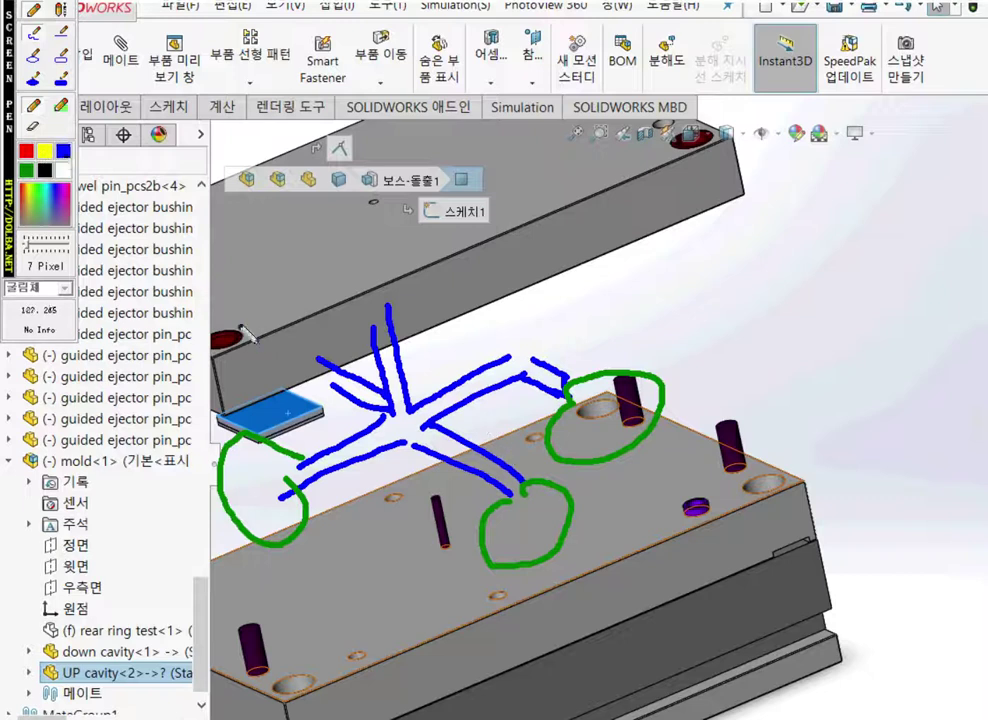
{"action": "left_click_drag", "start_coordinate": [514, 628], "coordinate": [505, 553]}
{"action": "left_click_drag", "start_coordinate": [565, 615], "coordinate": [552, 515]}
{"action": "left_click_drag", "start_coordinate": [588, 426], "coordinate": [621, 493]}
{"action": "left_click_drag", "start_coordinate": [660, 404], "coordinate": [645, 489]}
{"action": "left_click_drag", "start_coordinate": [259, 600], "coordinate": [240, 505]}
{"action": "left_click_drag", "start_coordinate": [287, 610], "coordinate": [287, 518]}
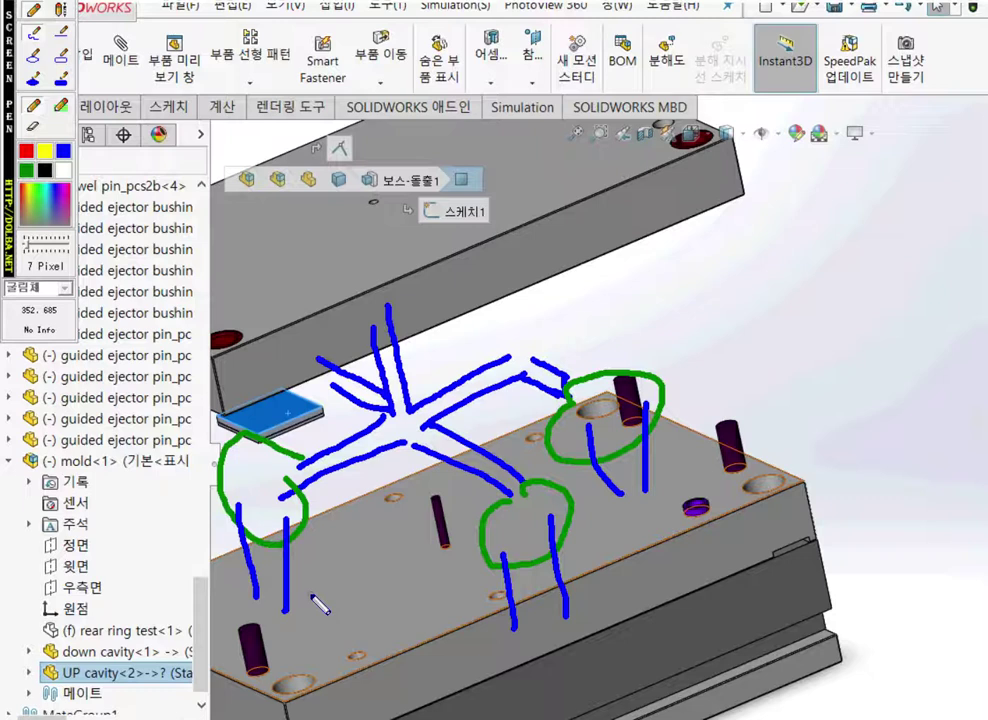
{"action": "key", "text": "Escape"}
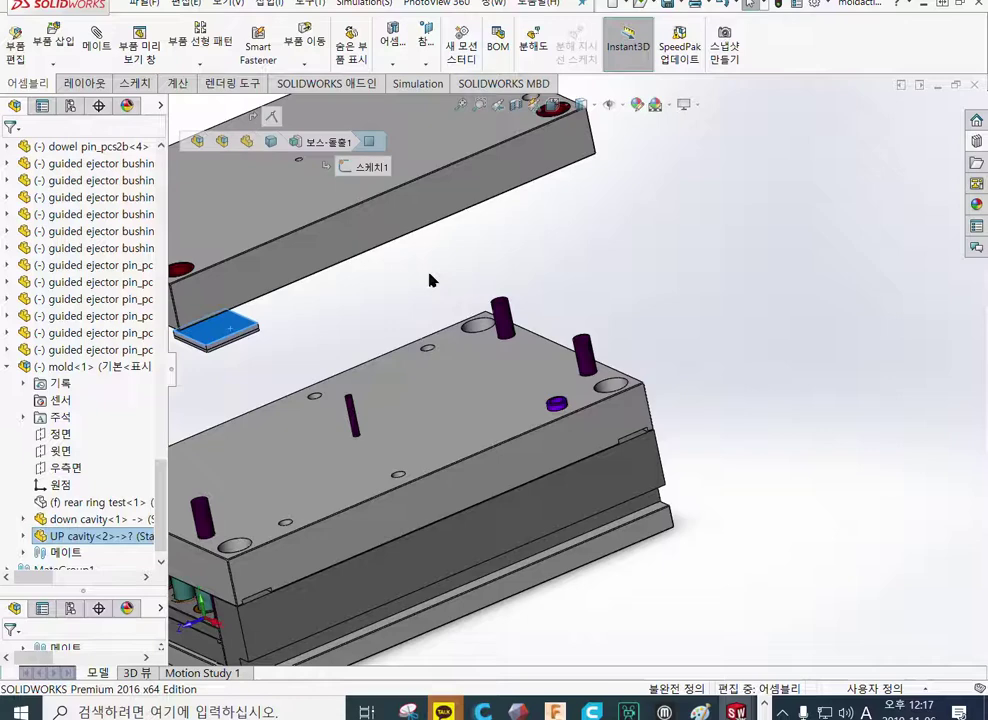
Step: Lower the b plate closer to the support plate and outline a cavity block over its near corner with blue screen marks
{"action": "middle_click_drag", "start_coordinate": [467, 273], "coordinate": [600, 292], "text": "ctrl"}
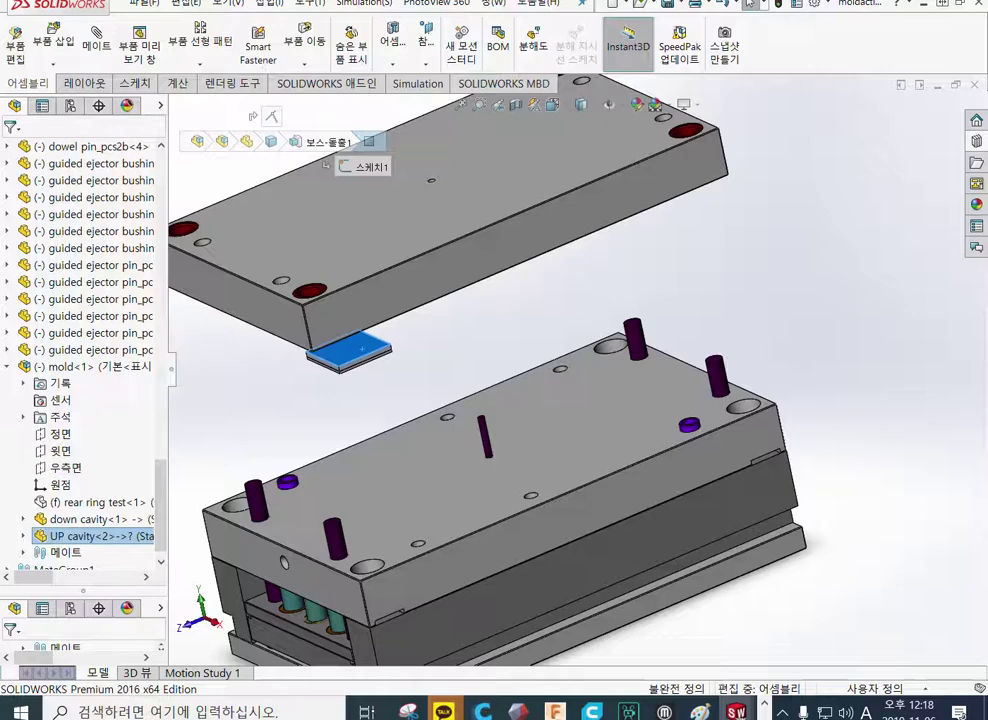
{"action": "mouse_move", "coordinate": [282, 173]}
{"action": "left_mouse_down"}
{"action": "mouse_move", "coordinate": [316, 286]}
{"action": "mouse_move", "coordinate": [441, 470]}
{"action": "mouse_move", "coordinate": [393, 278]}
{"action": "mouse_move", "coordinate": [432, 462]}
{"action": "mouse_move", "coordinate": [415, 327]}
{"action": "mouse_move", "coordinate": [434, 464]}
{"action": "mouse_move", "coordinate": [412, 287]}
{"action": "mouse_move", "coordinate": [424, 415]}
{"action": "mouse_move", "coordinate": [420, 276]}
{"action": "mouse_move", "coordinate": [441, 353]}
{"action": "left_mouse_up"}
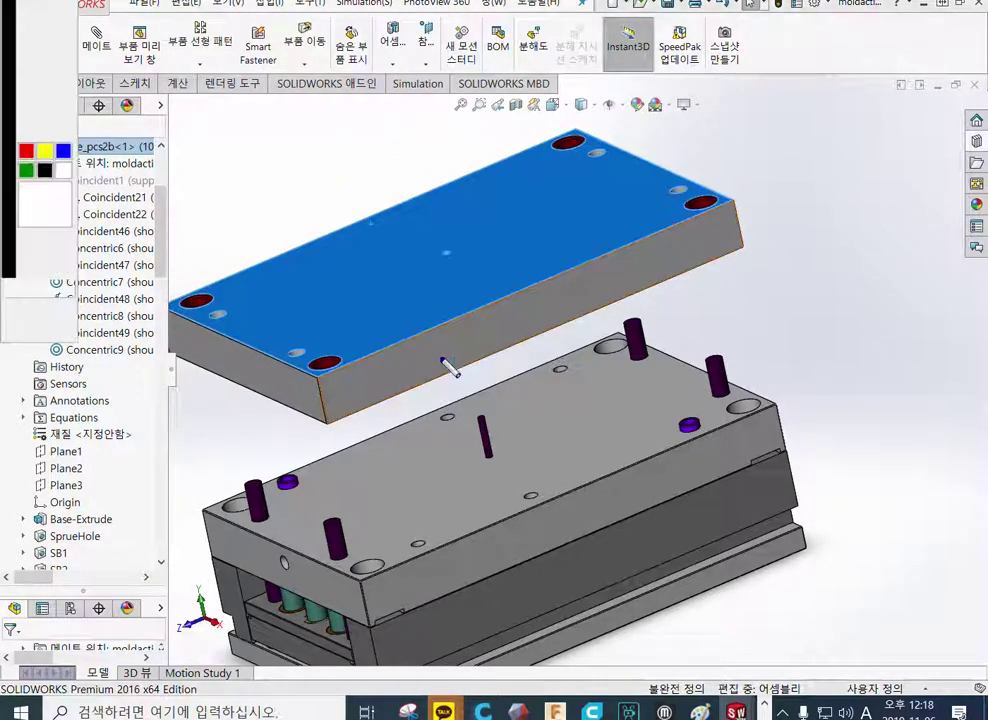
{"action": "left_click_drag", "start_coordinate": [214, 348], "coordinate": [346, 283]}
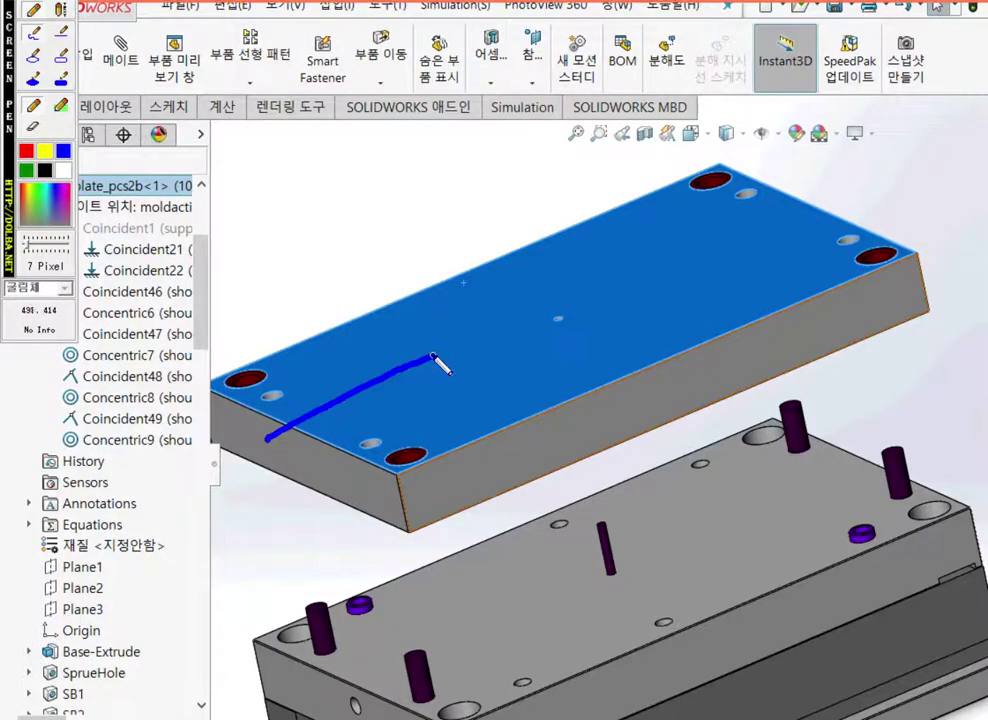
{"action": "mouse_move", "coordinate": [433, 356]}
{"action": "left_mouse_down"}
{"action": "mouse_move", "coordinate": [454, 423]}
{"action": "mouse_move", "coordinate": [335, 516]}
{"action": "mouse_move", "coordinate": [287, 410]}
{"action": "mouse_move", "coordinate": [317, 507]}
{"action": "left_mouse_up"}
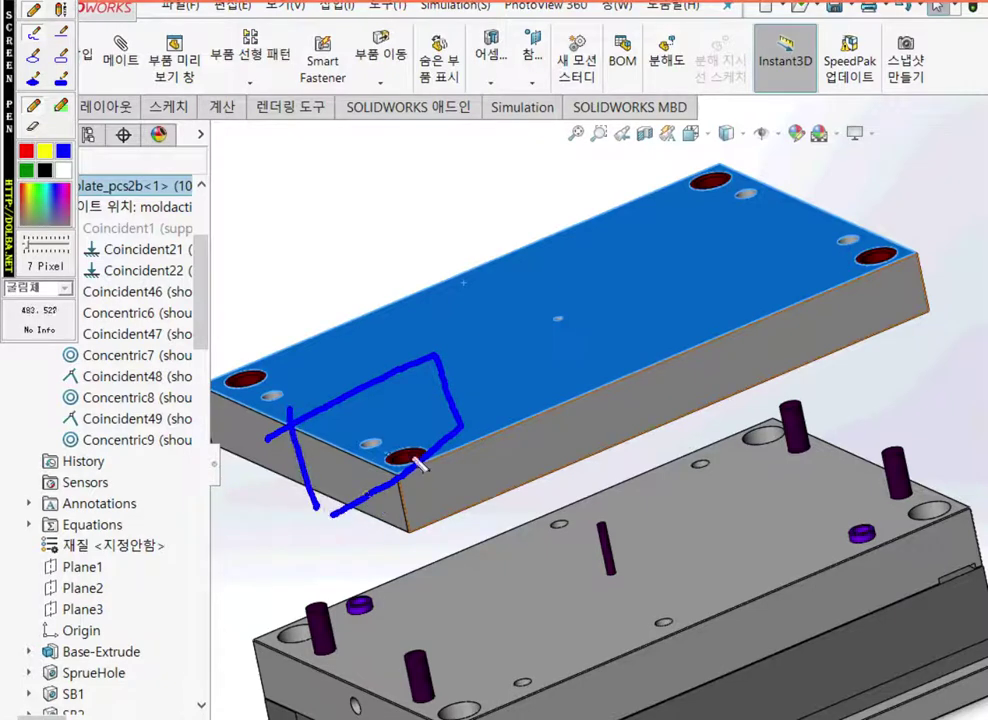
{"action": "left_click_drag", "start_coordinate": [346, 430], "coordinate": [421, 398]}
{"action": "left_click_drag", "start_coordinate": [383, 393], "coordinate": [425, 403]}
{"action": "mouse_move", "coordinate": [358, 410]}
{"action": "left_mouse_down"}
{"action": "mouse_move", "coordinate": [329, 427]}
{"action": "mouse_move", "coordinate": [352, 444]}
{"action": "left_mouse_up"}
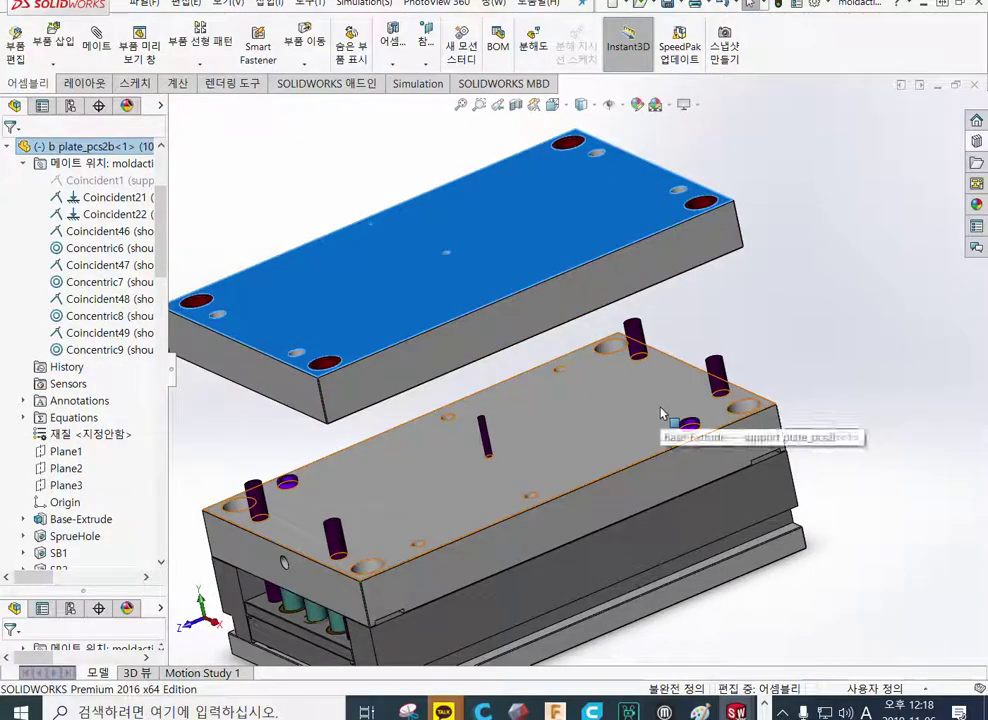
{"action": "middle_click_drag", "start_coordinate": [639, 394], "coordinate": [708, 448]}
{"action": "middle_click_drag", "start_coordinate": [565, 357], "coordinate": [825, 269]}
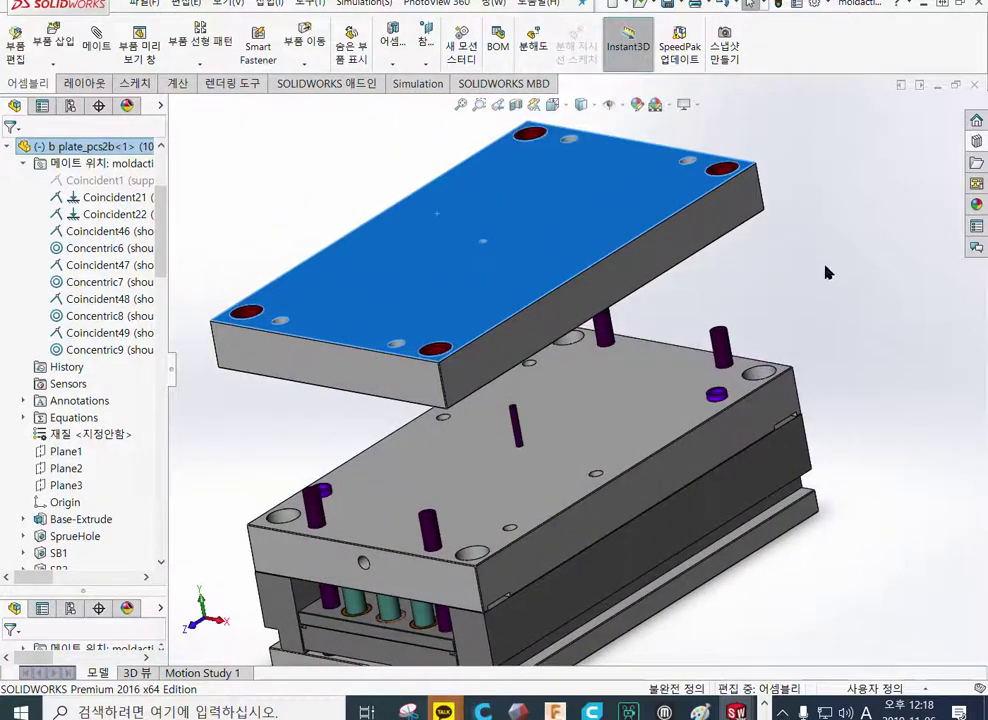
{"action": "left_click", "coordinate": [873, 237]}
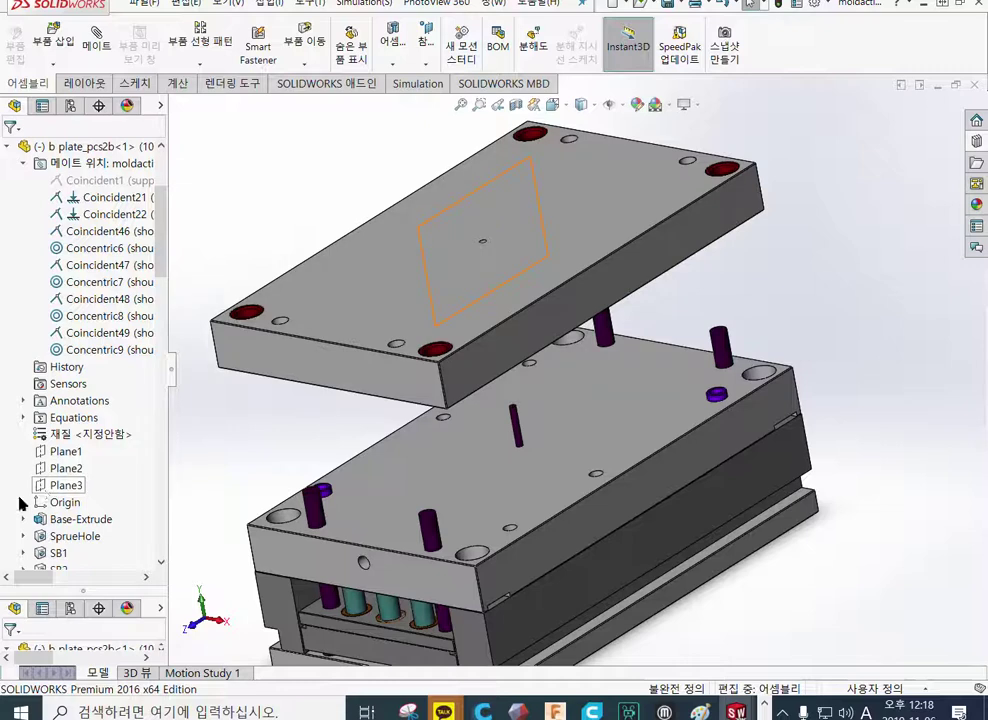